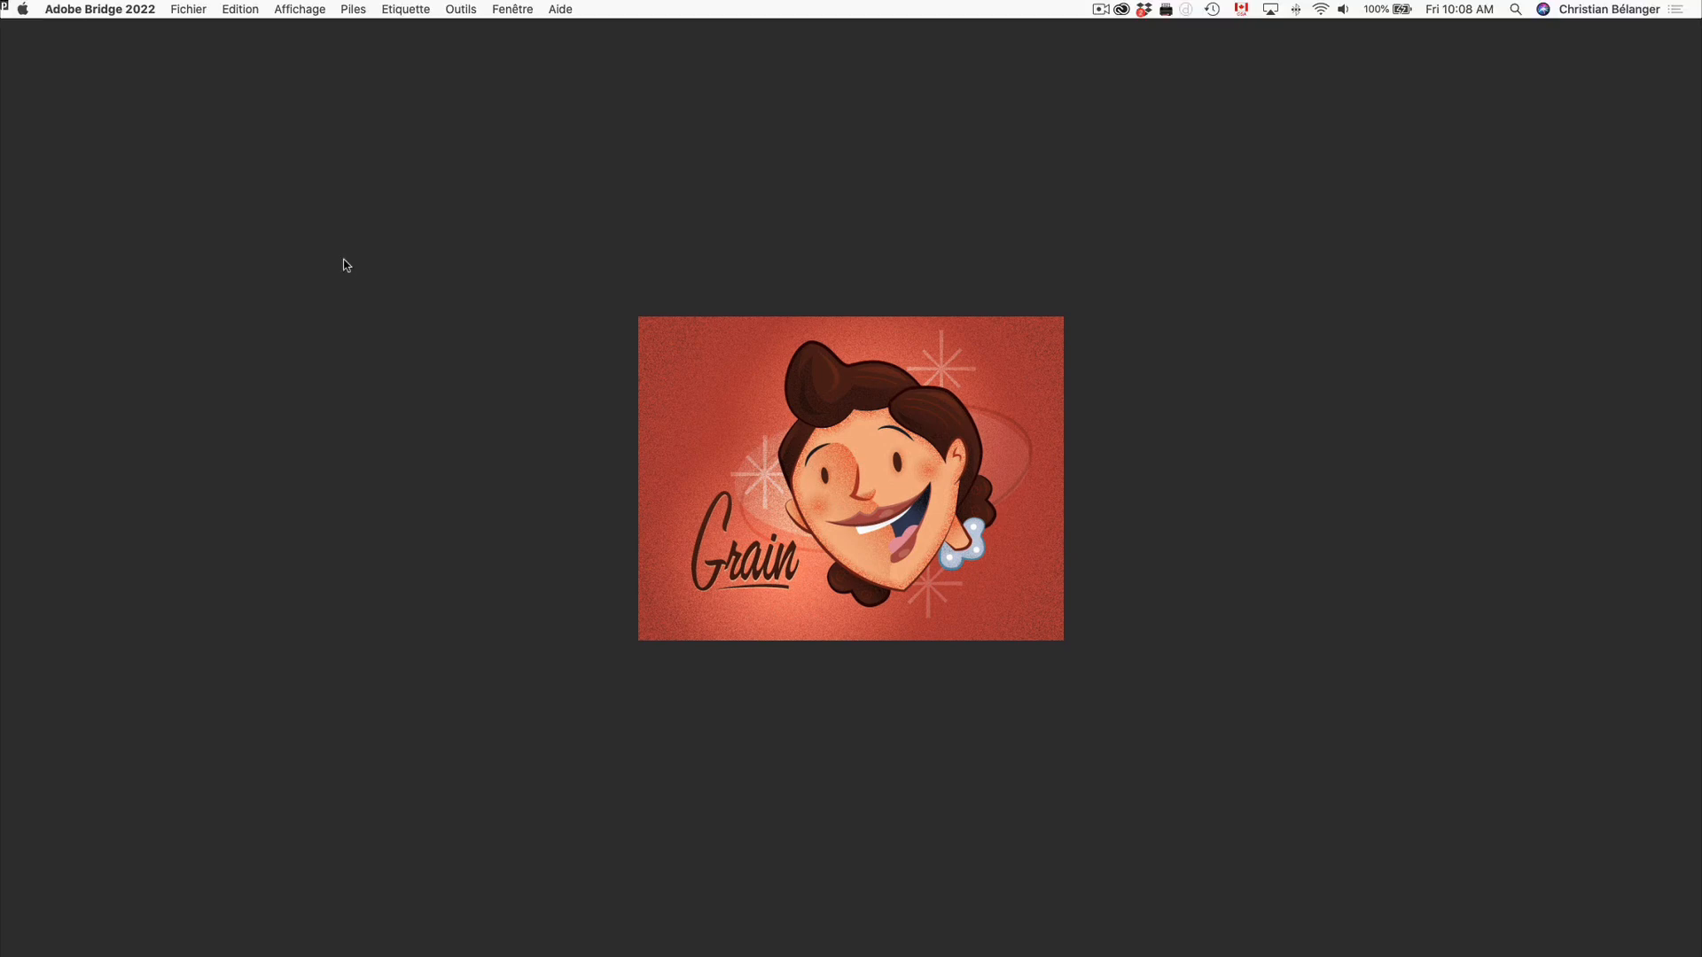
# Switch to Illustrator and select the first green shape in the Textures – Pour tutoriel.ai document
pyautogui.press('space')
pyautogui.press('super+Tab')
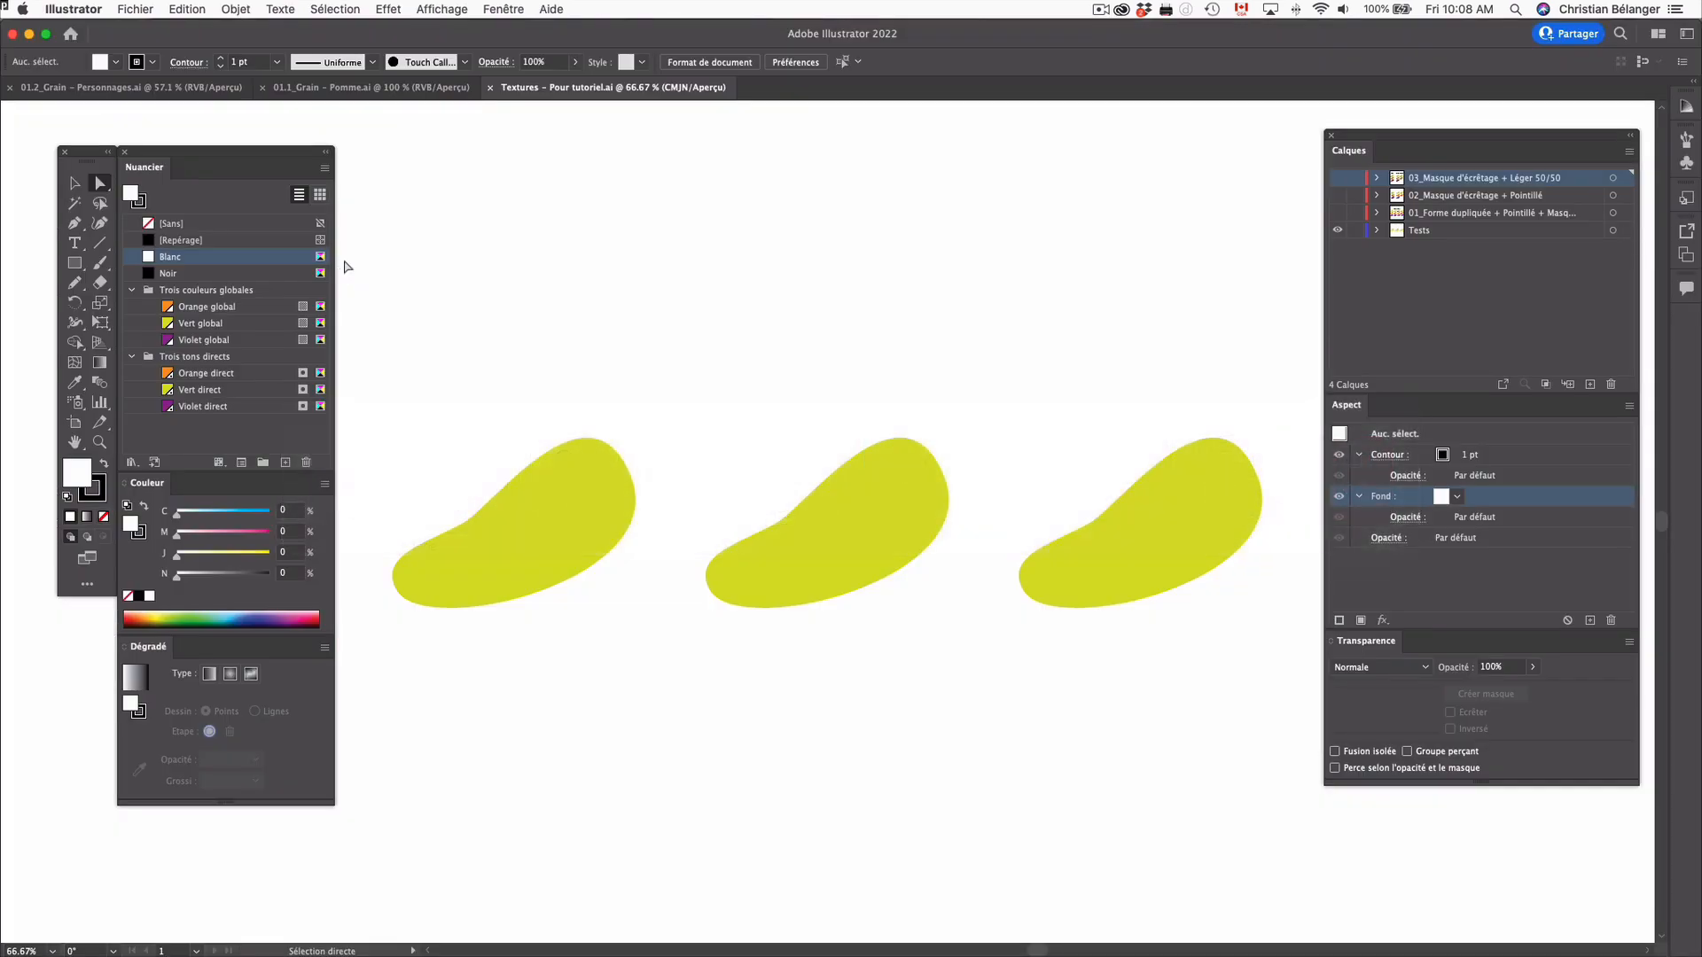
pyautogui.press('z')
pyautogui.moveTo(701, 353); pyautogui.dragTo(328, 700)
pyautogui.moveTo(749, 661); pyautogui.dragTo(702, 604)
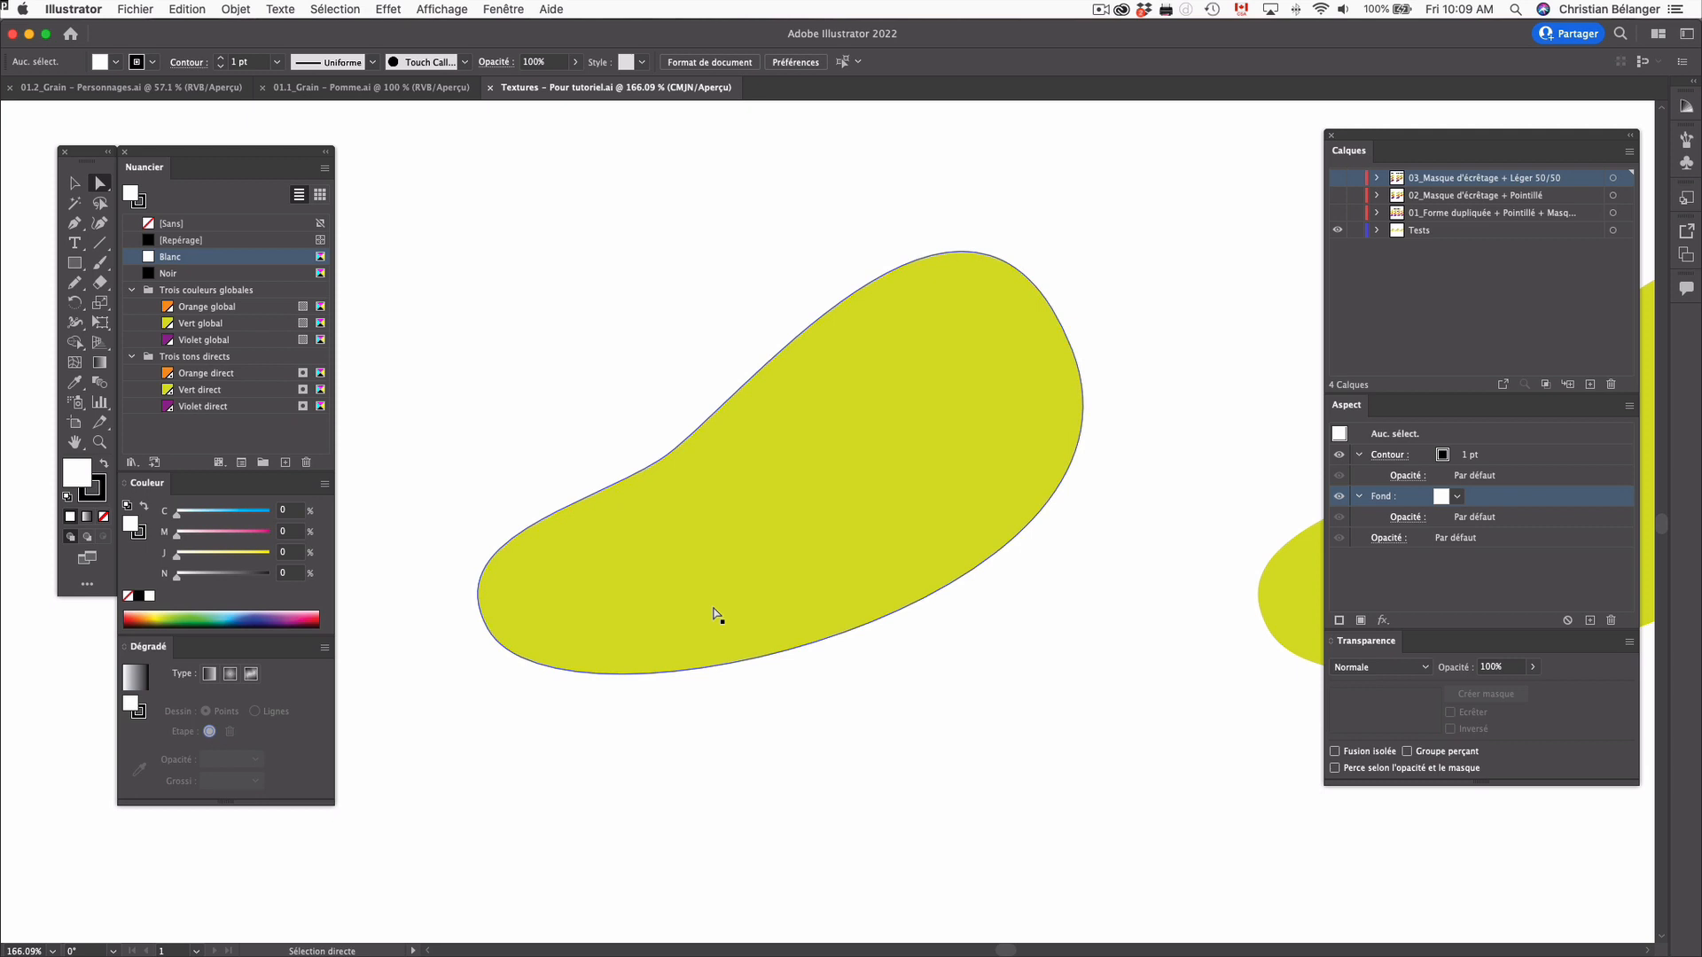
pyautogui.click(718, 616)
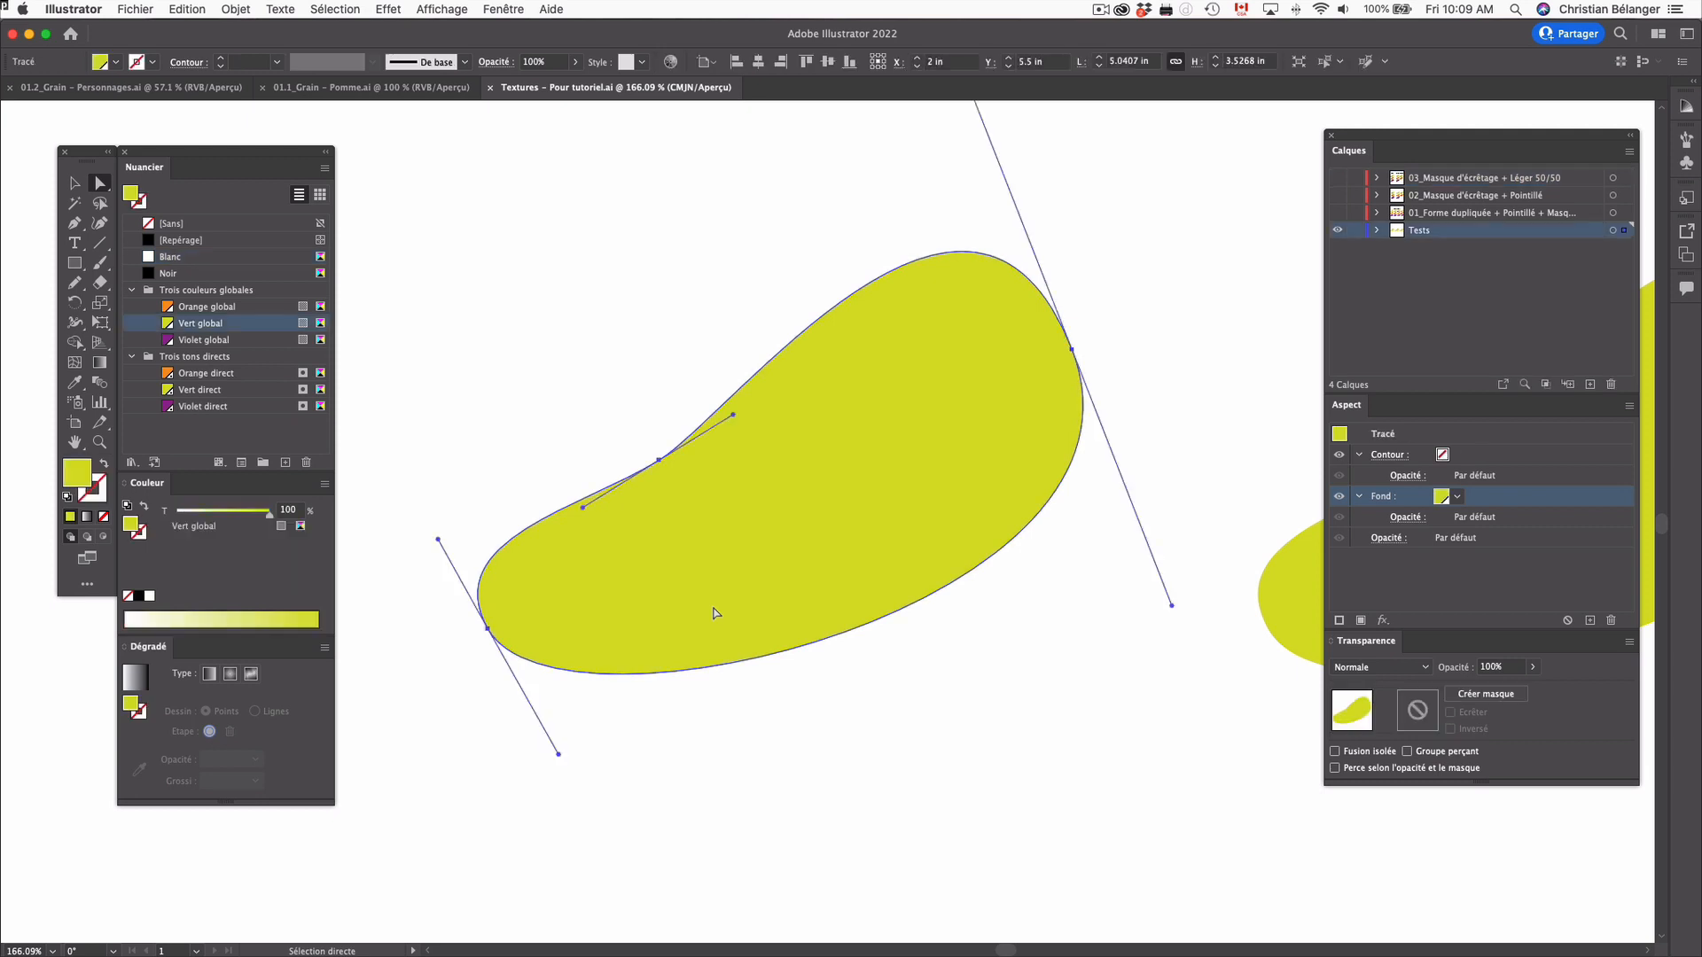
# Paste a copy of the selected green shape in front of the original and fill the copy with Violet global
pyautogui.press('v')
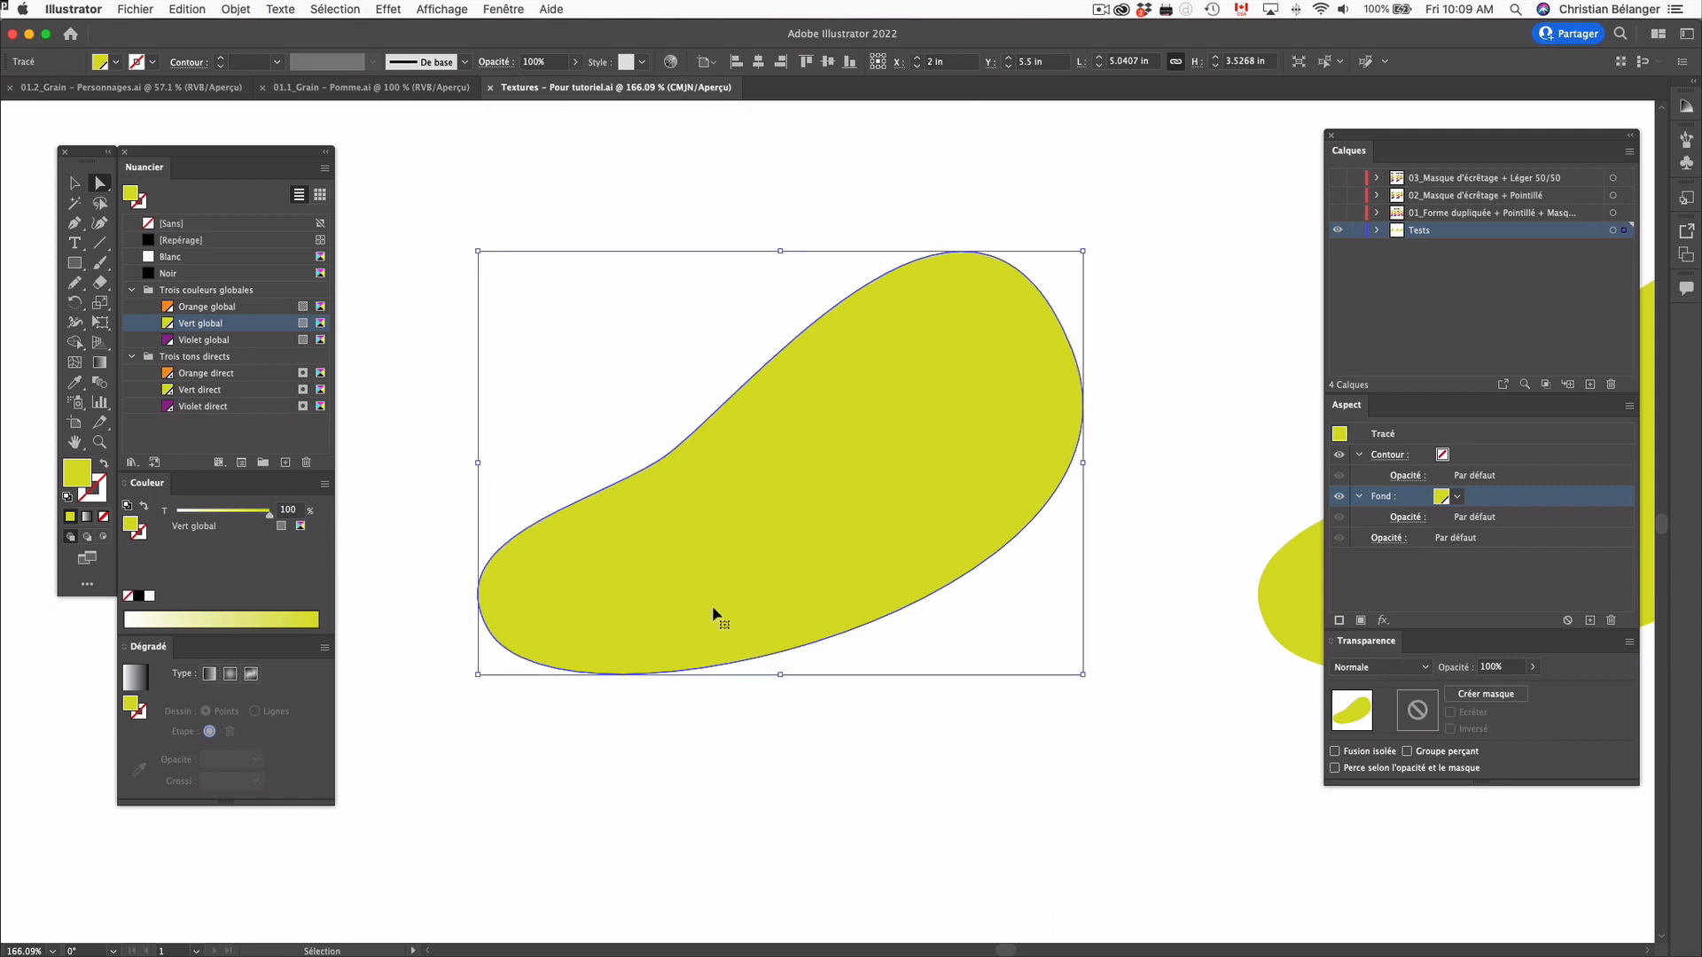
pyautogui.press('a')
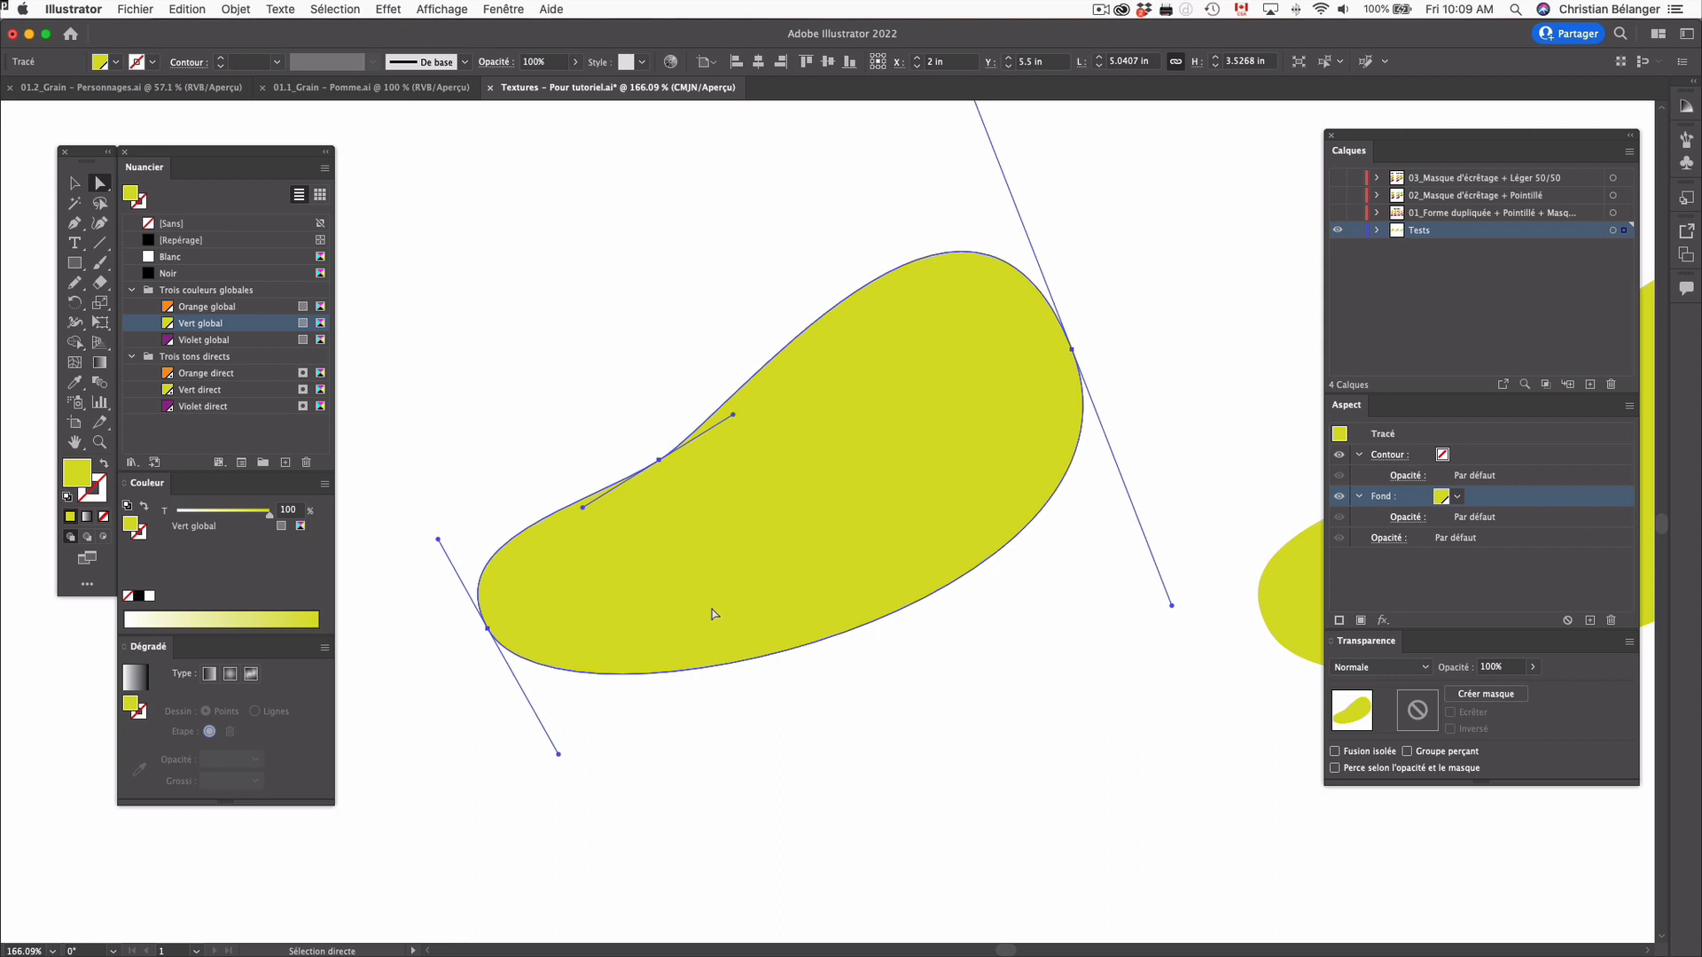
pyautogui.click(195, 9)
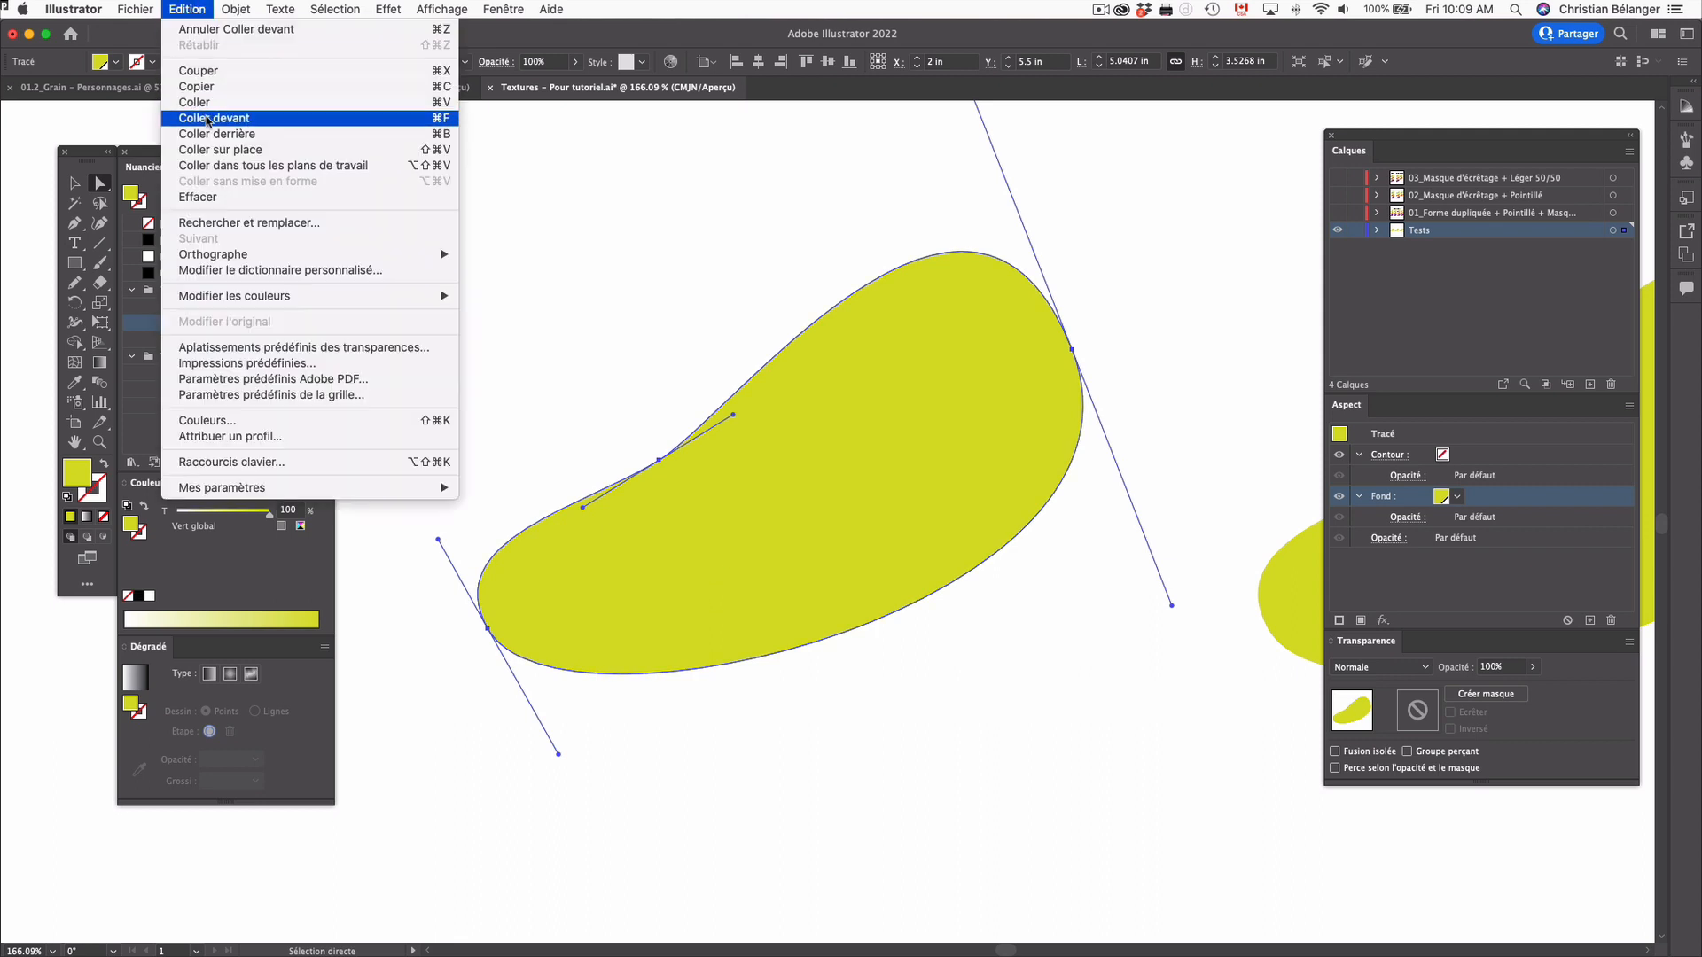
pyautogui.click(580, 191)
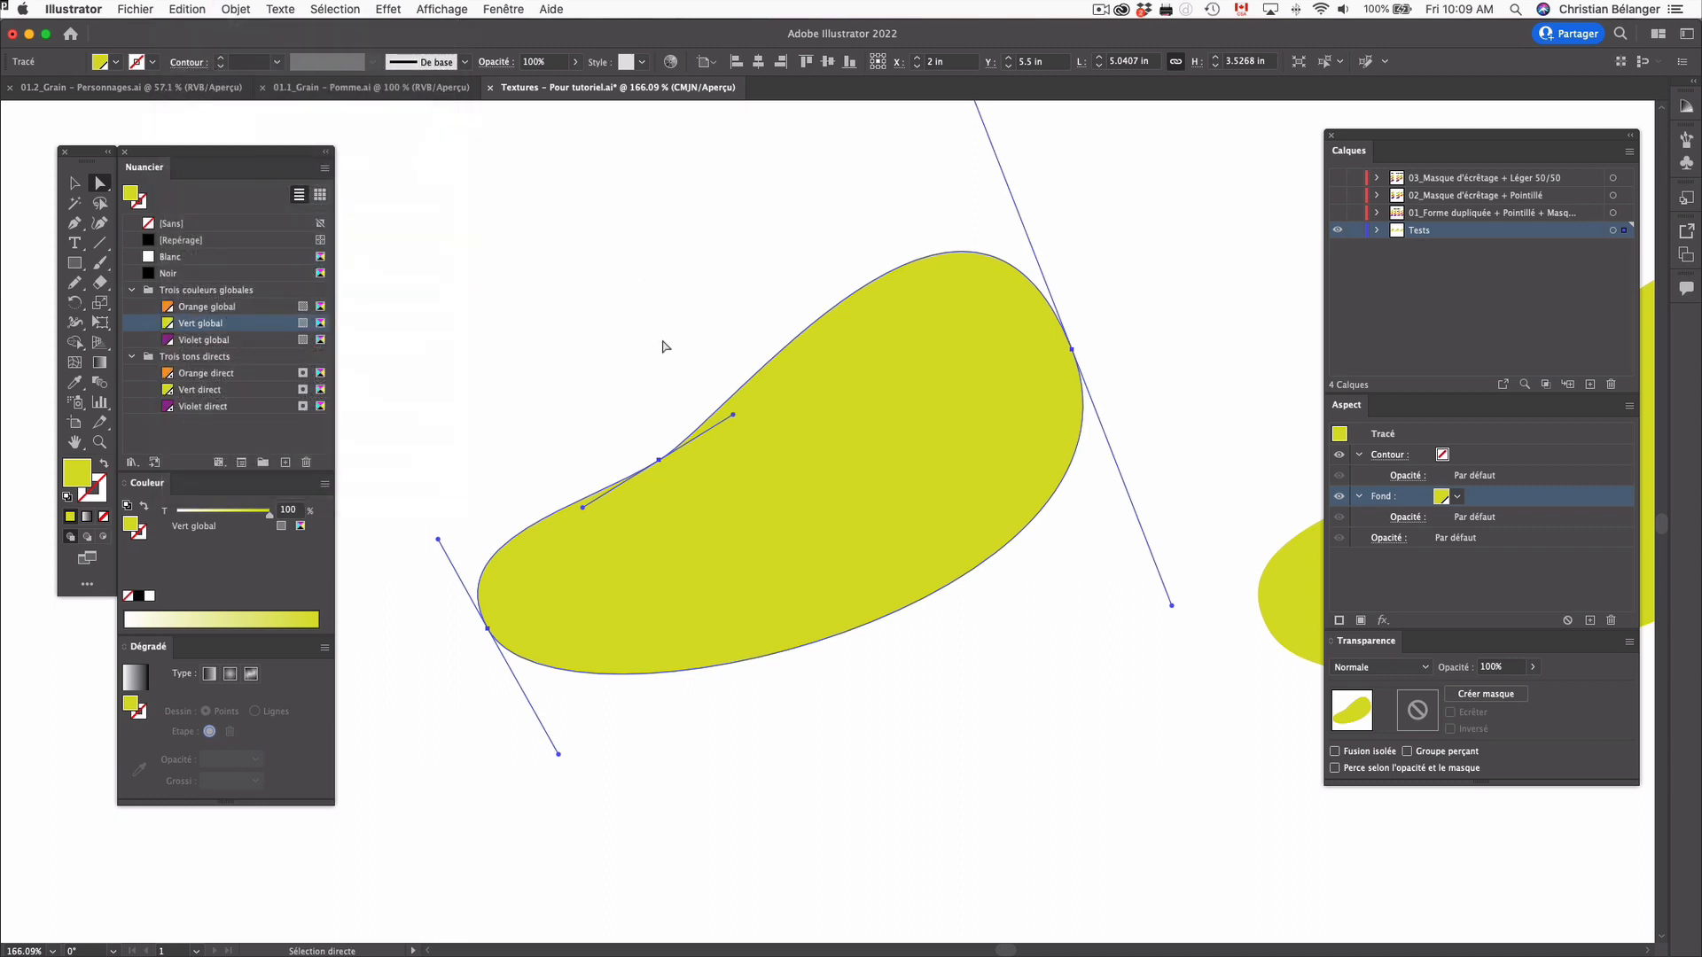
pyautogui.moveTo(901, 461); pyautogui.dragTo(997, 580)
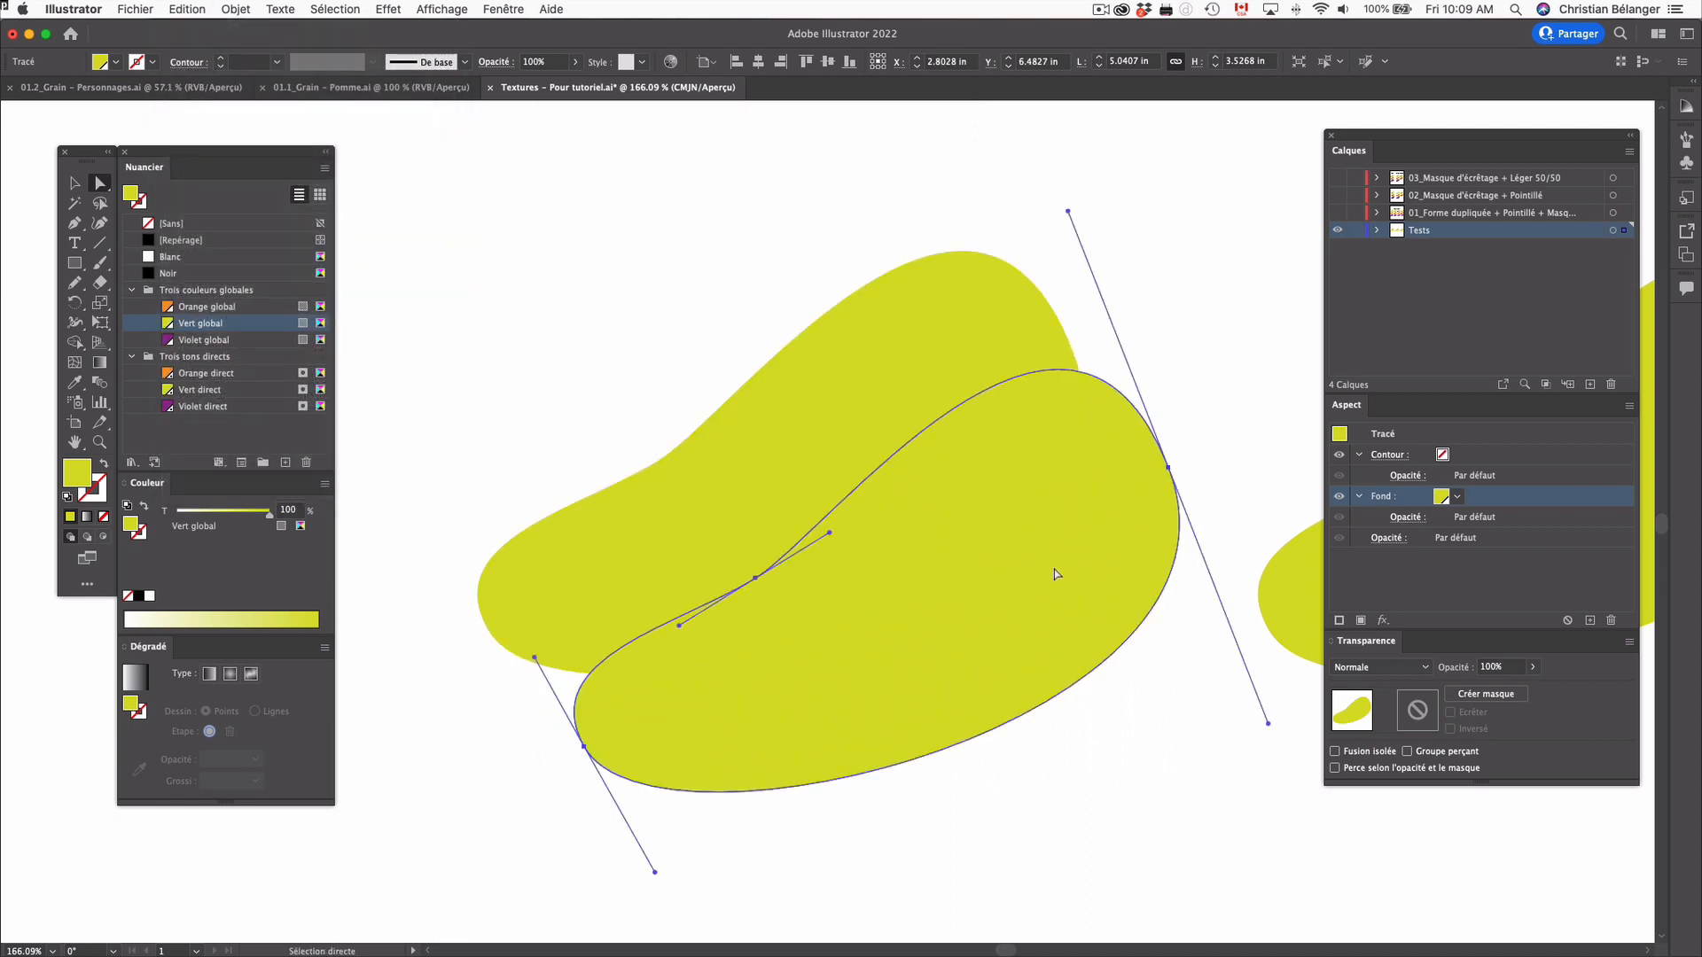
pyautogui.press('super+z')
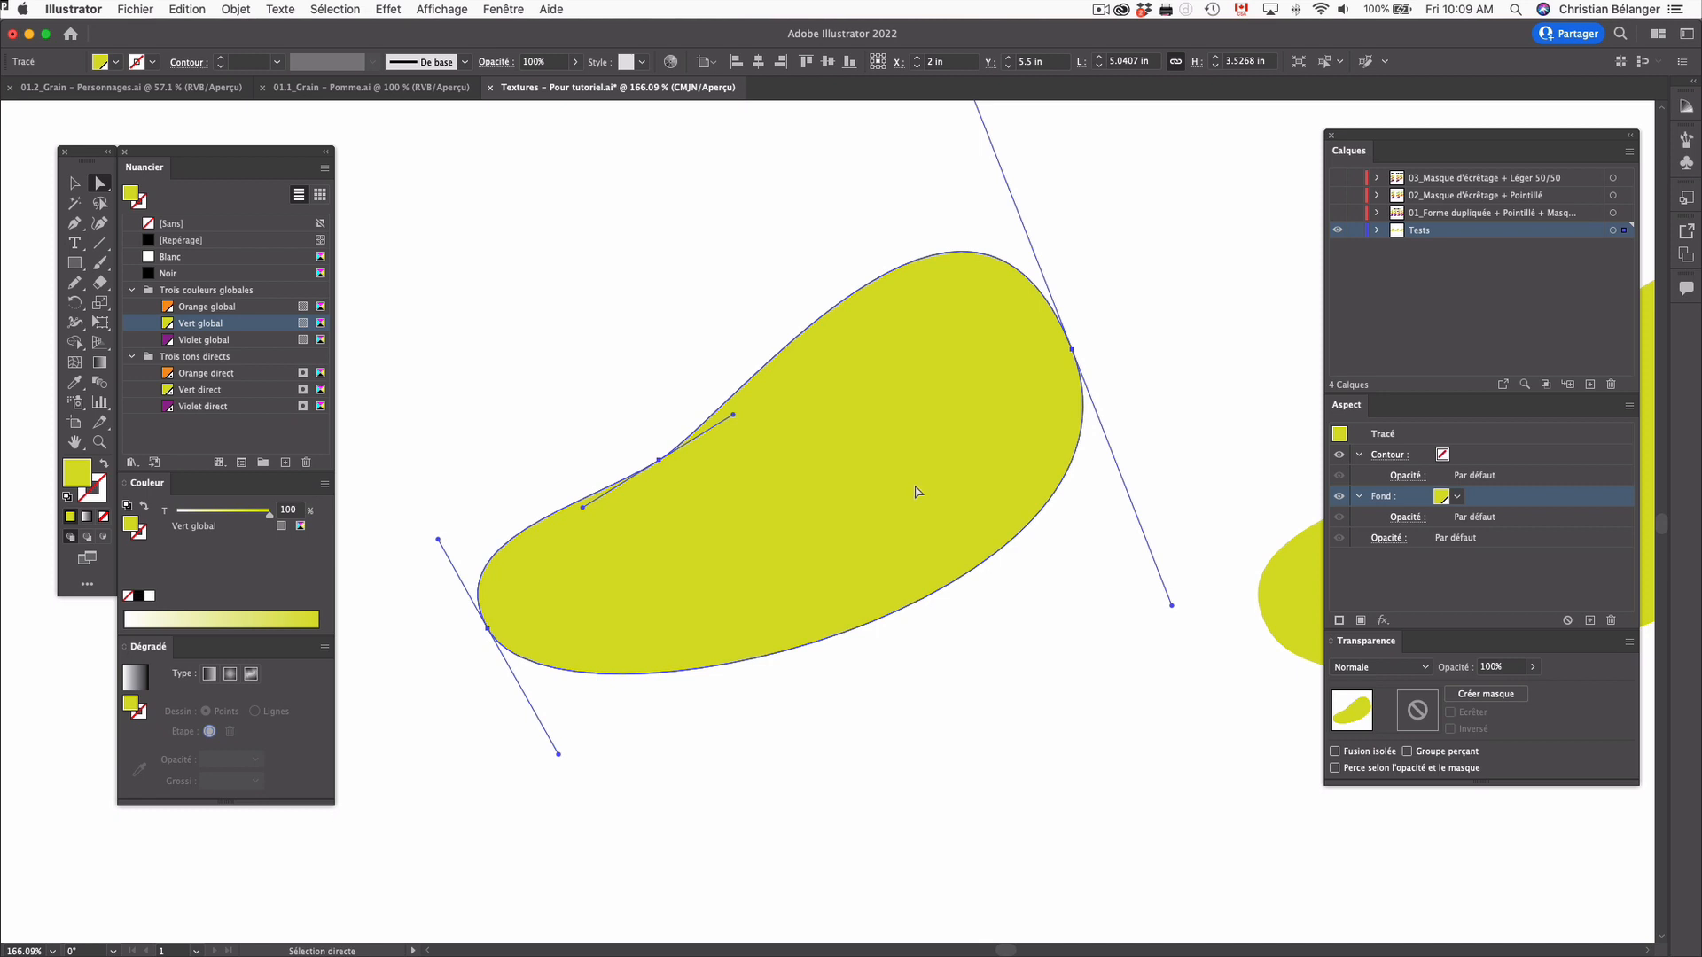
pyautogui.click(201, 340)
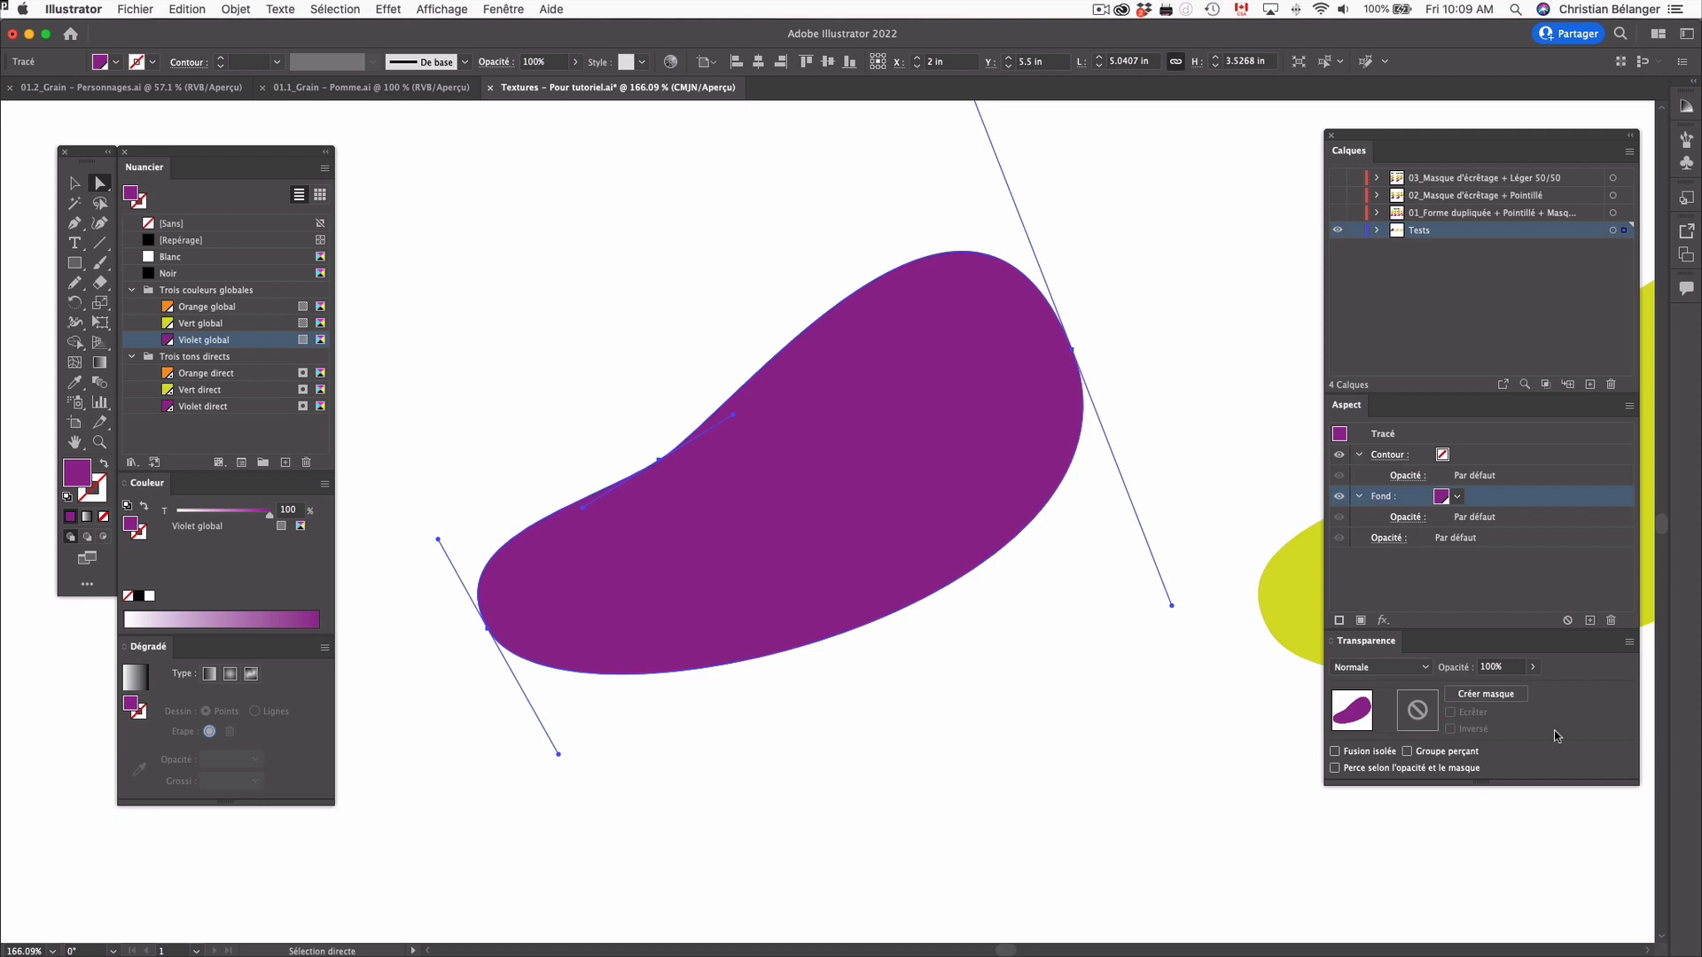
# Create an opacity mask for the violet shape, enter mask editing and turn off clipping (Ecrêter)
pyautogui.click(1489, 694)
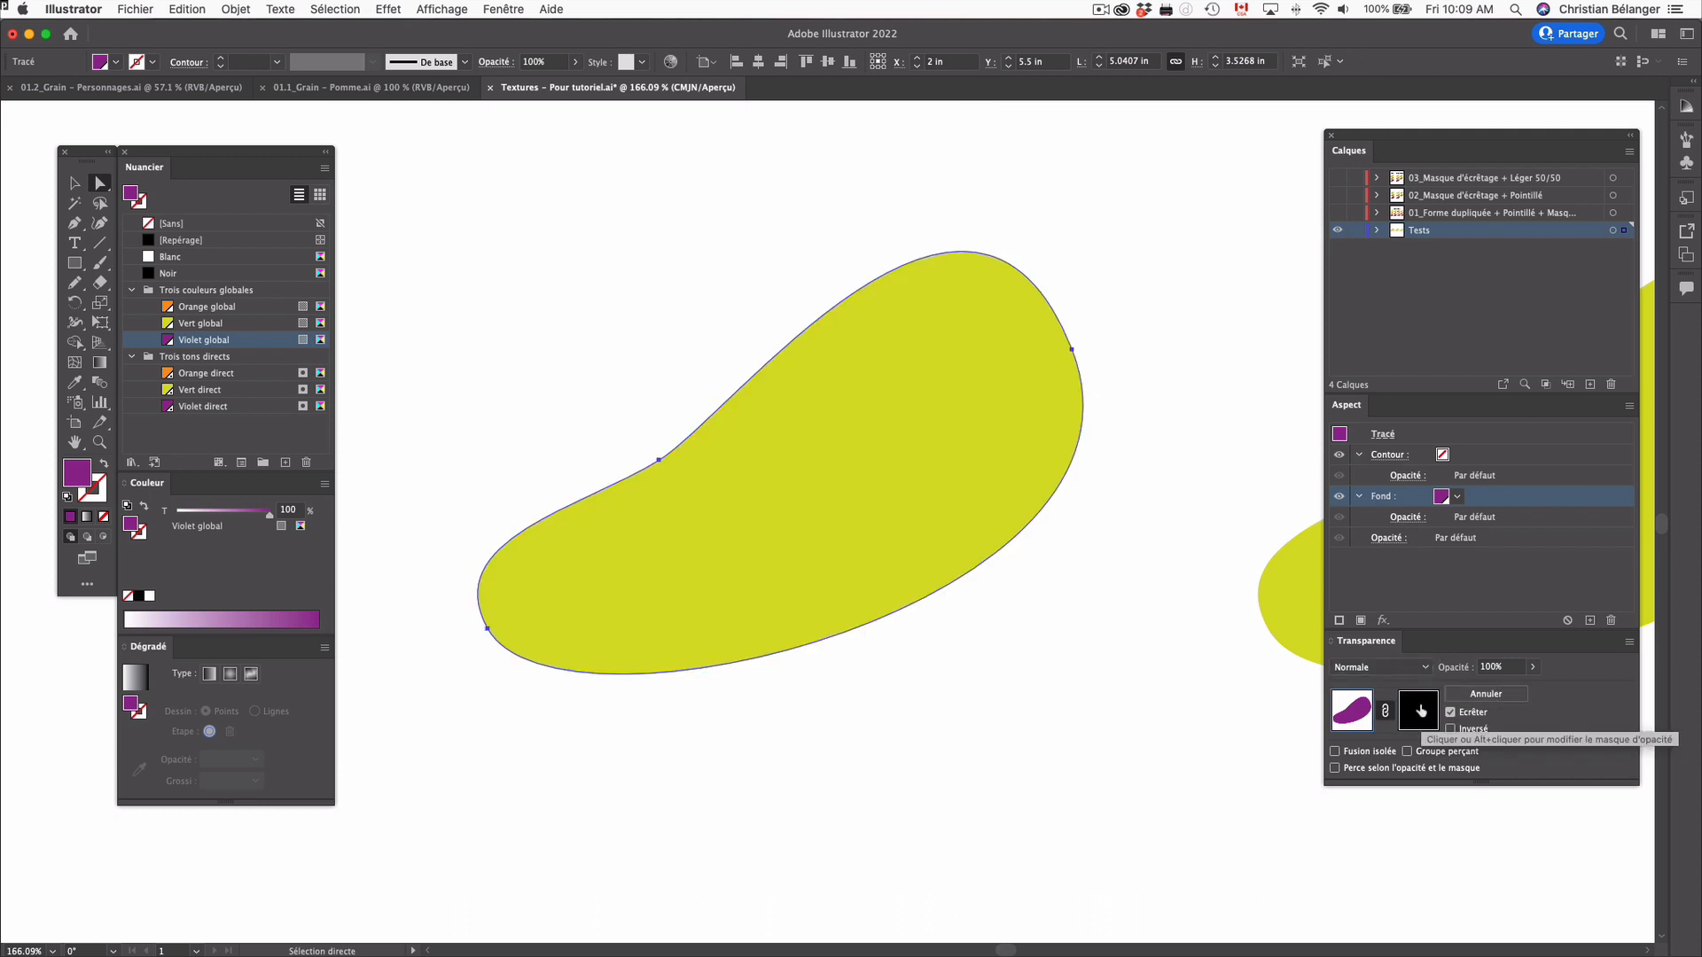
pyautogui.click(1421, 709)
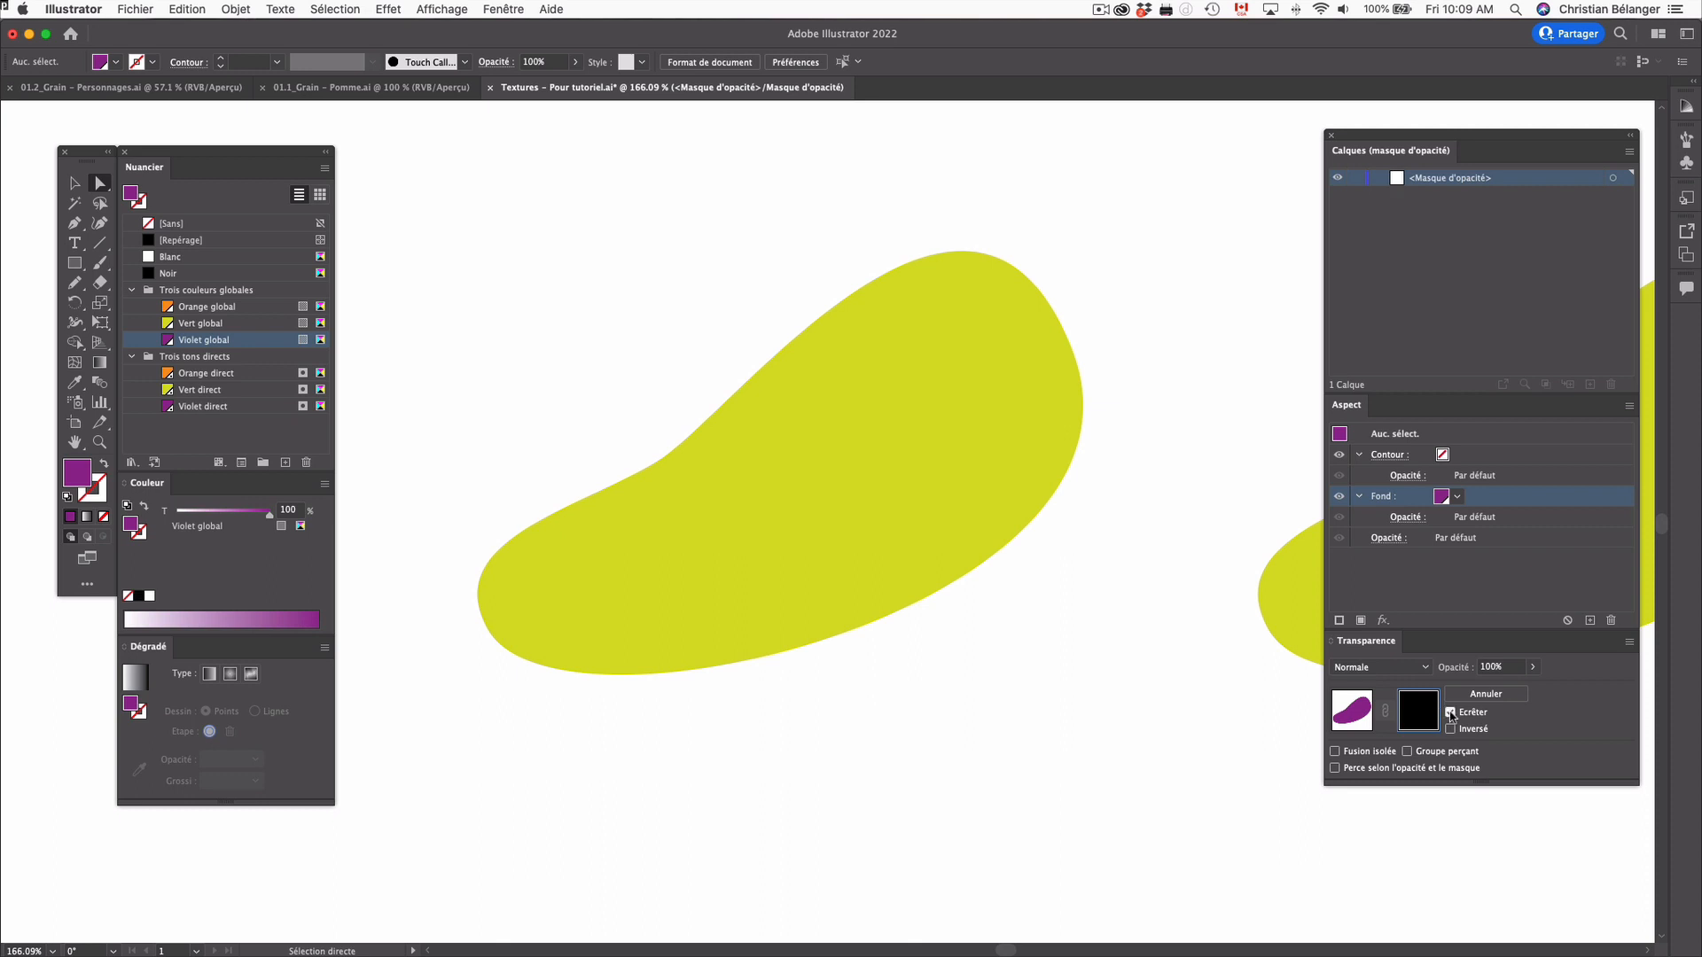
pyautogui.click(1450, 713)
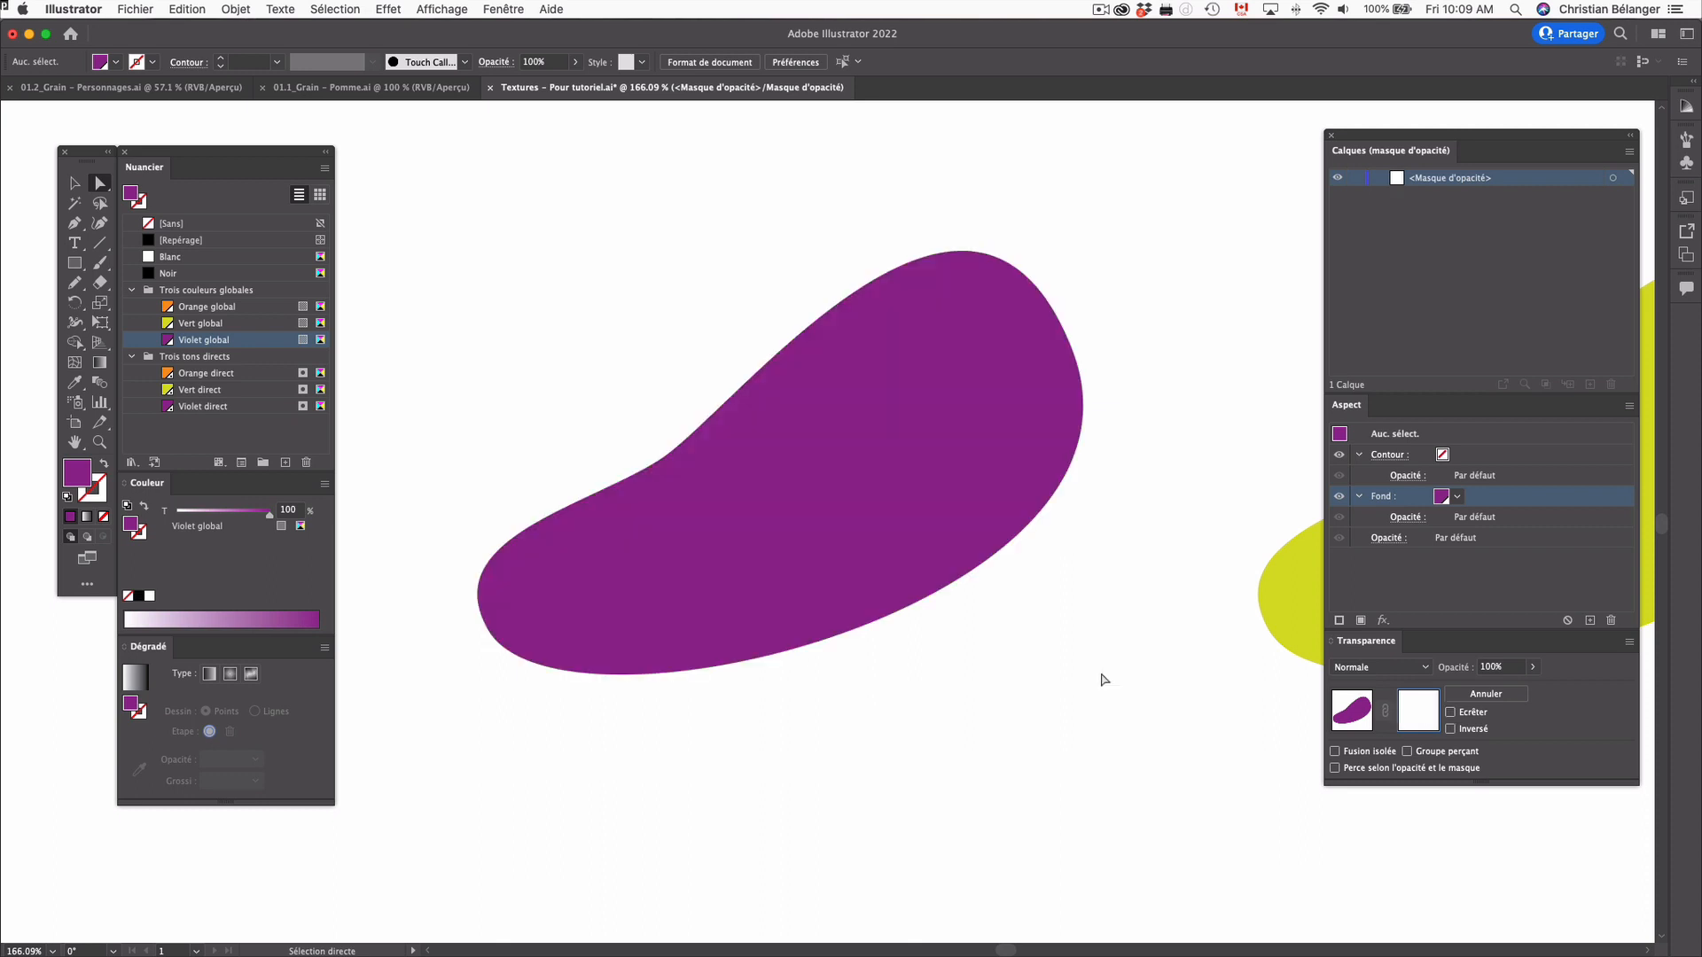
# Draw a rectangle about 5.68 in wide and 3.70 in high inside the opacity mask, covering the whole violet shape
pyautogui.press('m')
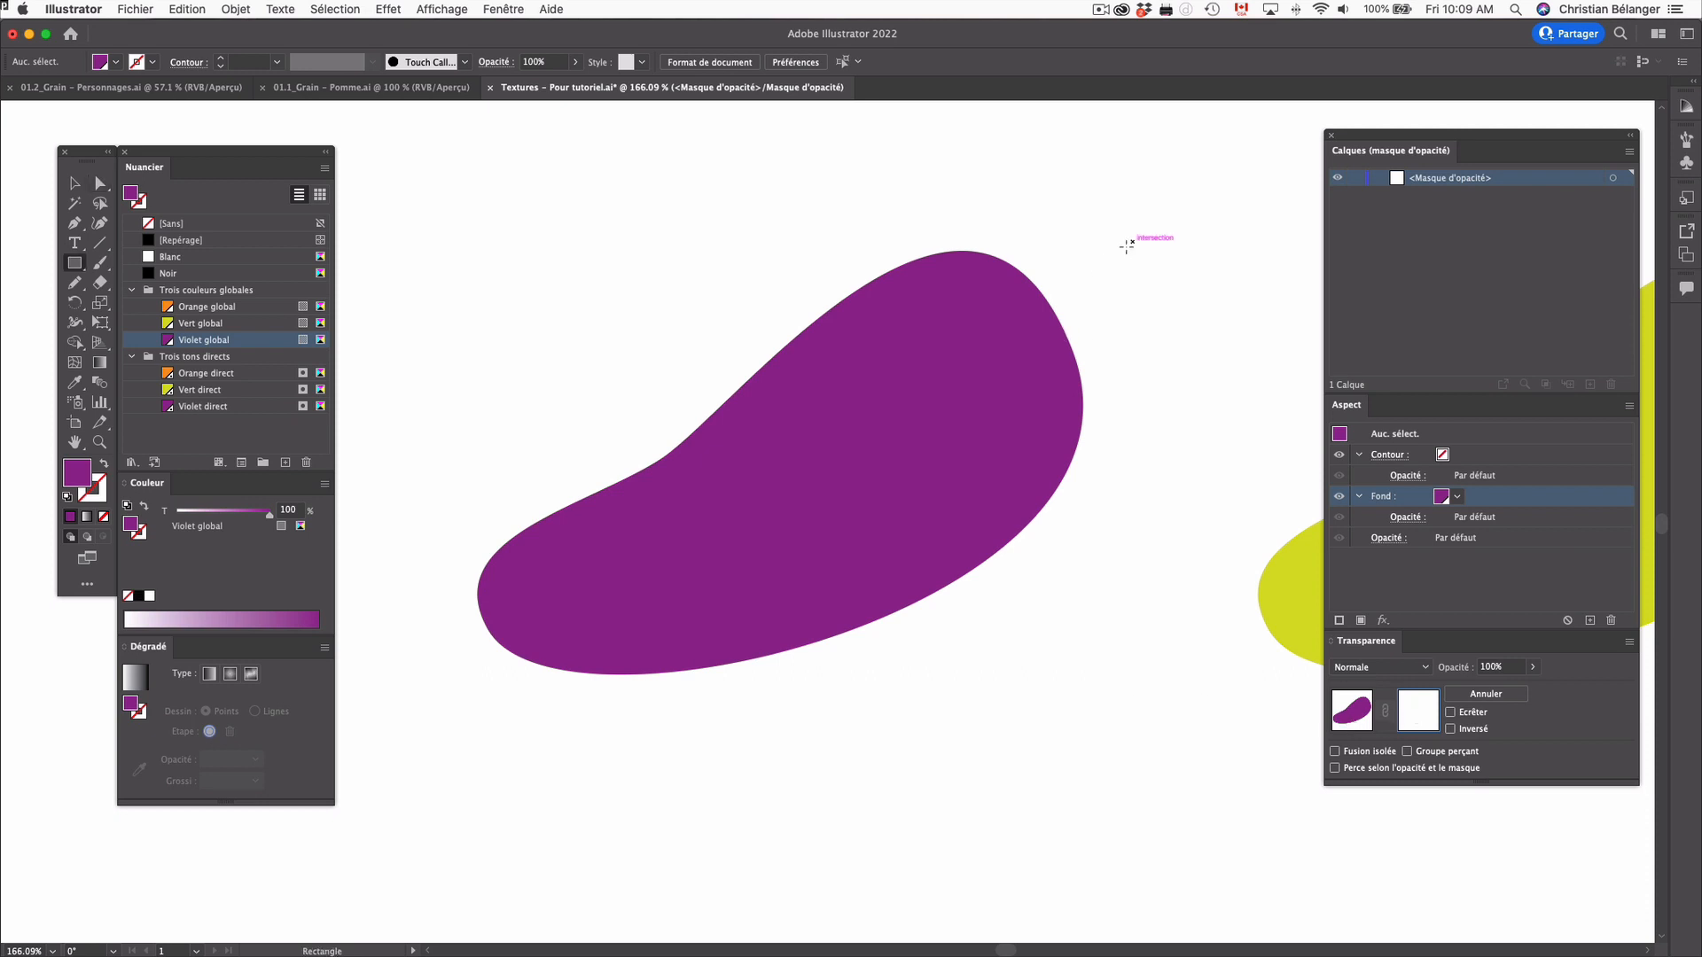
pyautogui.moveTo(1132, 242); pyautogui.dragTo(449, 685)
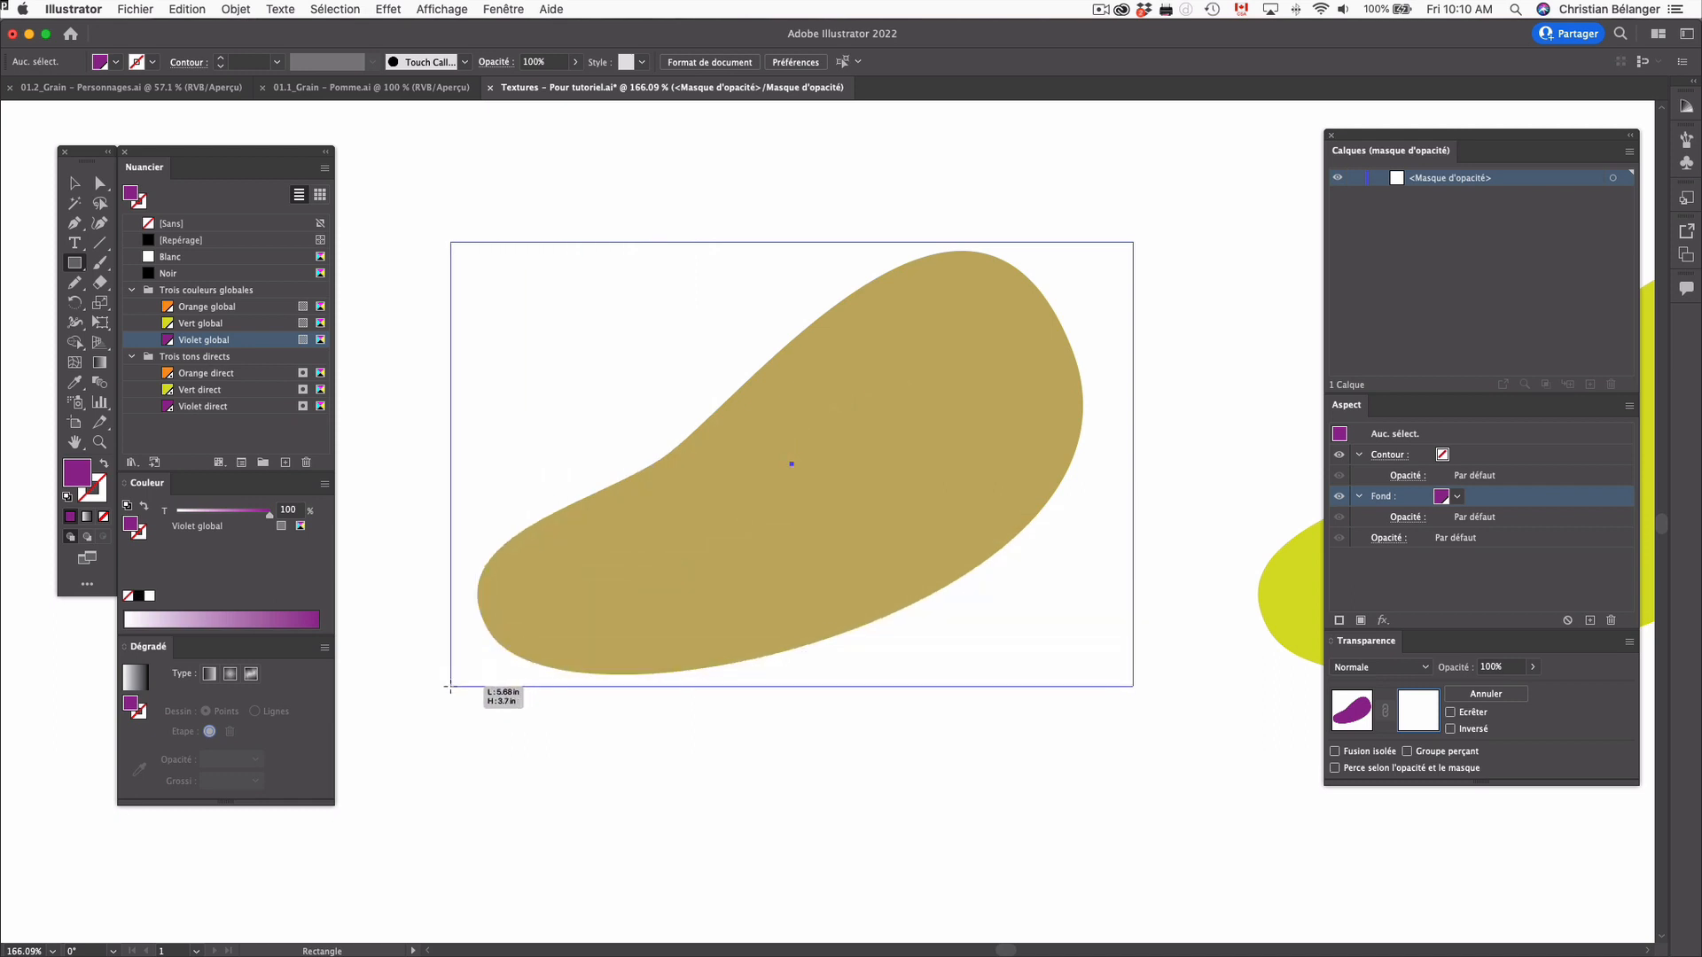
pyautogui.moveTo(449, 686); pyautogui.dragTo(451, 686)
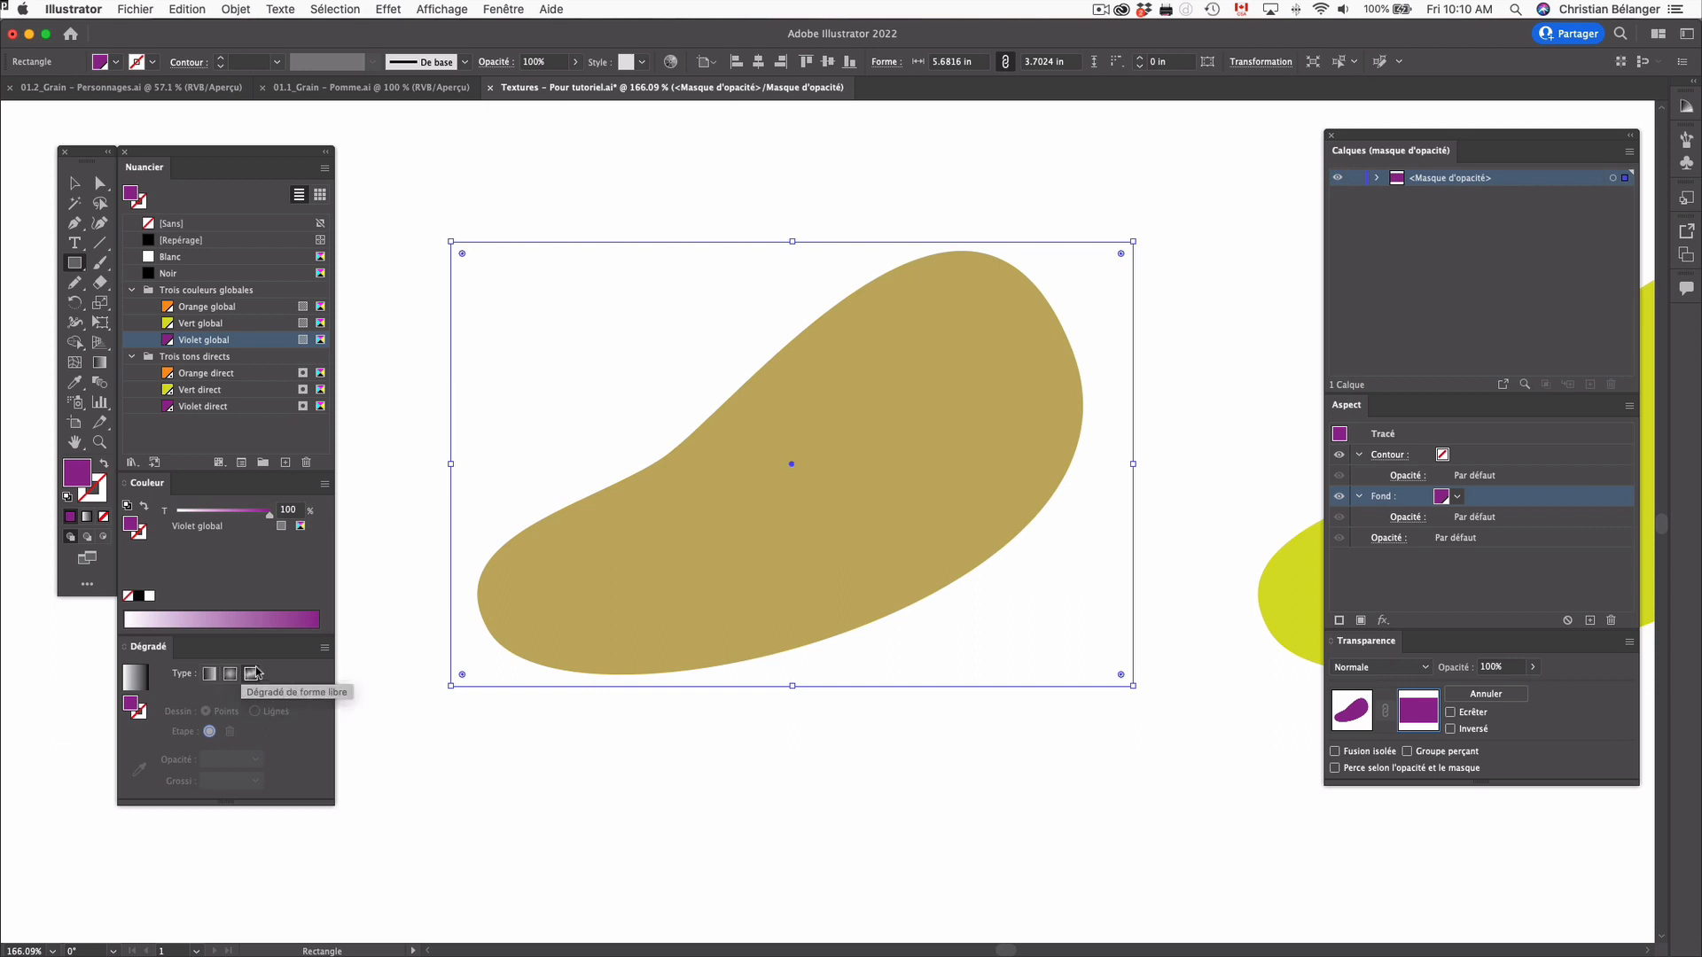
# Fill the mask rectangle with a linear white-to-black gradient, placing the black stop at about 79% and the white stop at about 27%
pyautogui.click(210, 675)
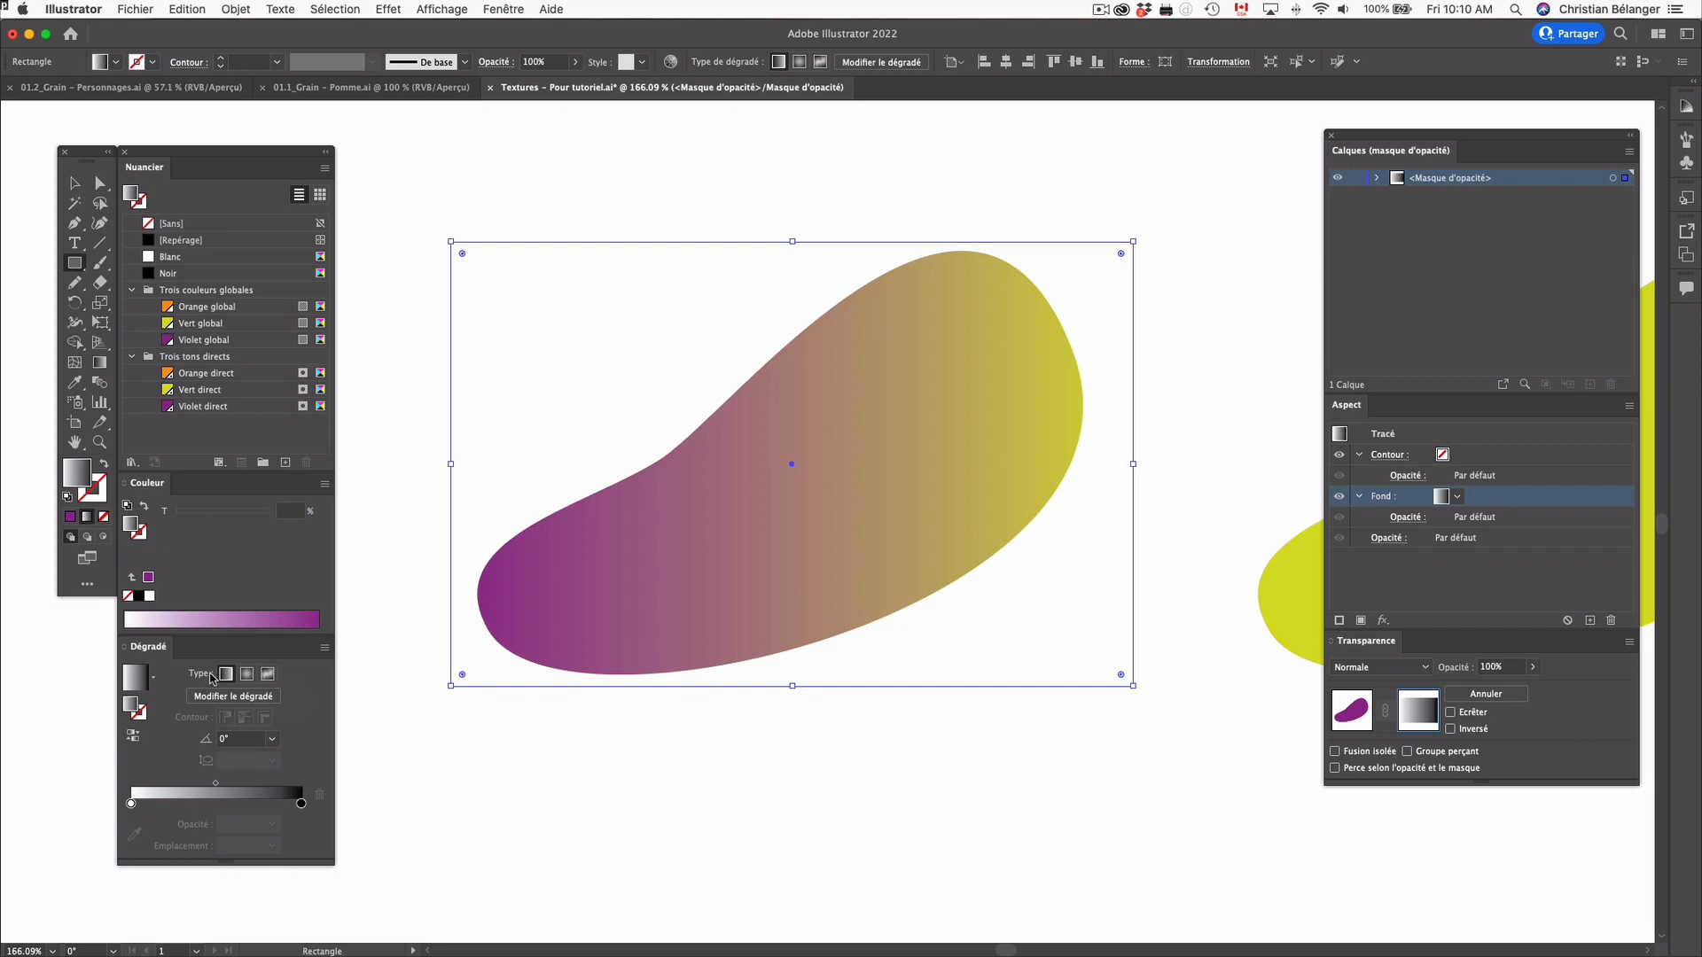
pyautogui.press('g')
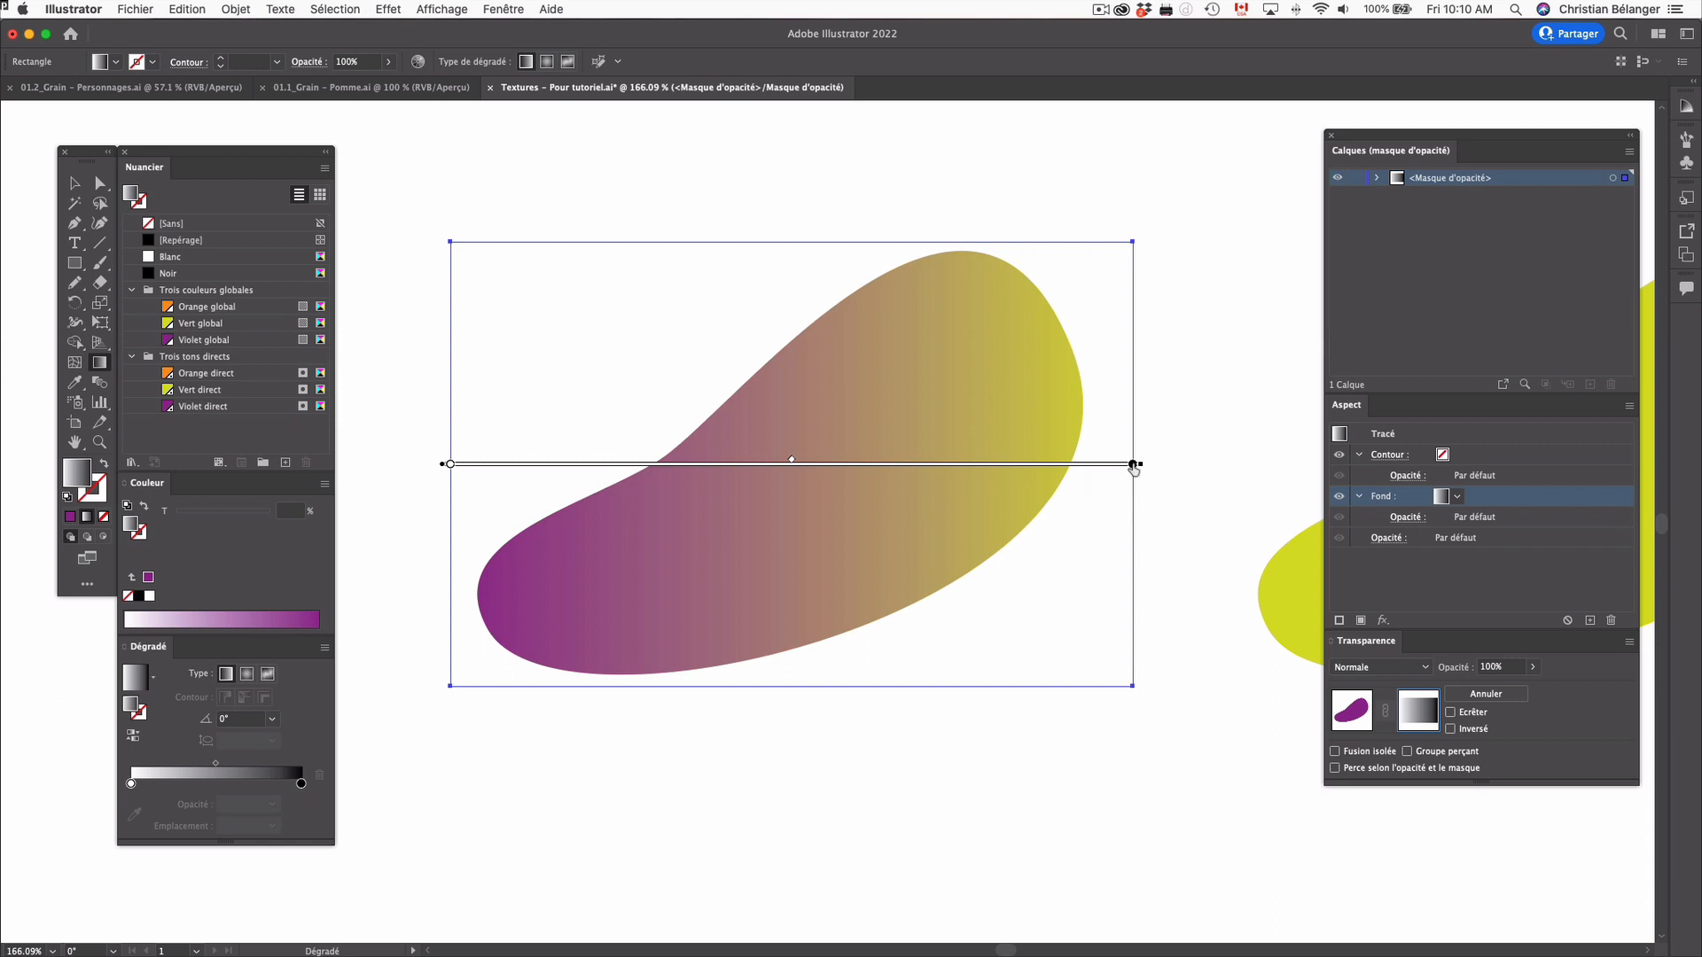
pyautogui.moveTo(1133, 467)
pyautogui.mouseDown()
pyautogui.moveTo(928, 467)
pyautogui.moveTo(989, 464)
pyautogui.mouseUp()
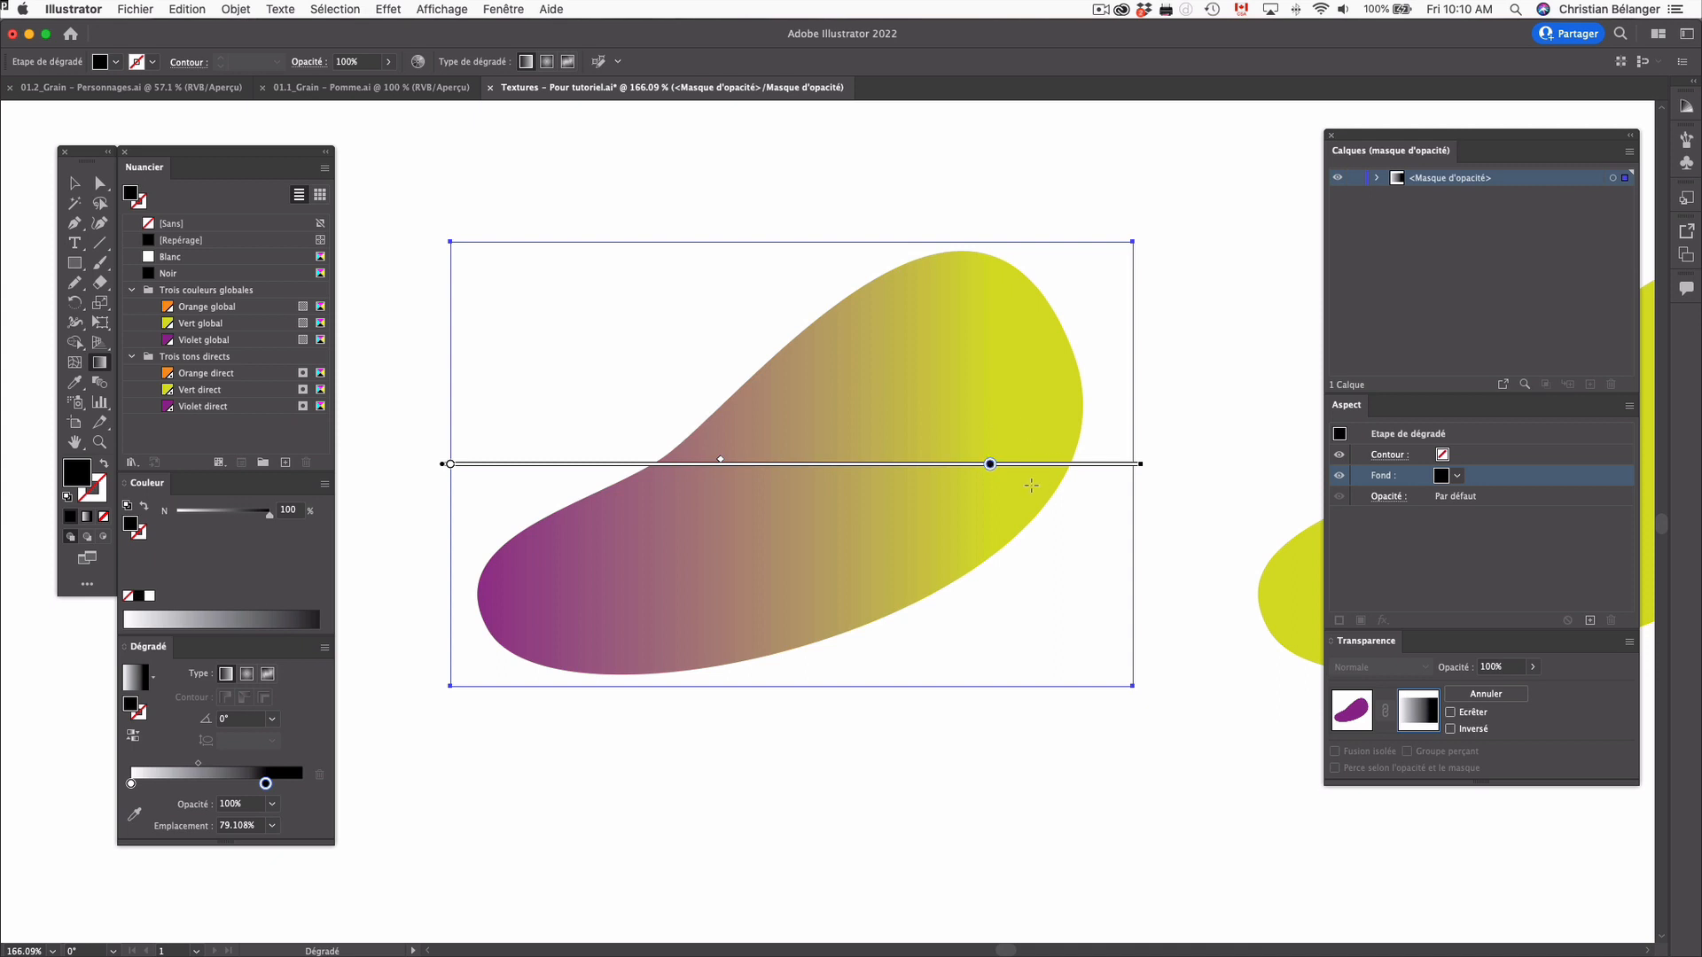
pyautogui.click(450, 465)
pyautogui.moveTo(450, 464); pyautogui.dragTo(636, 465)
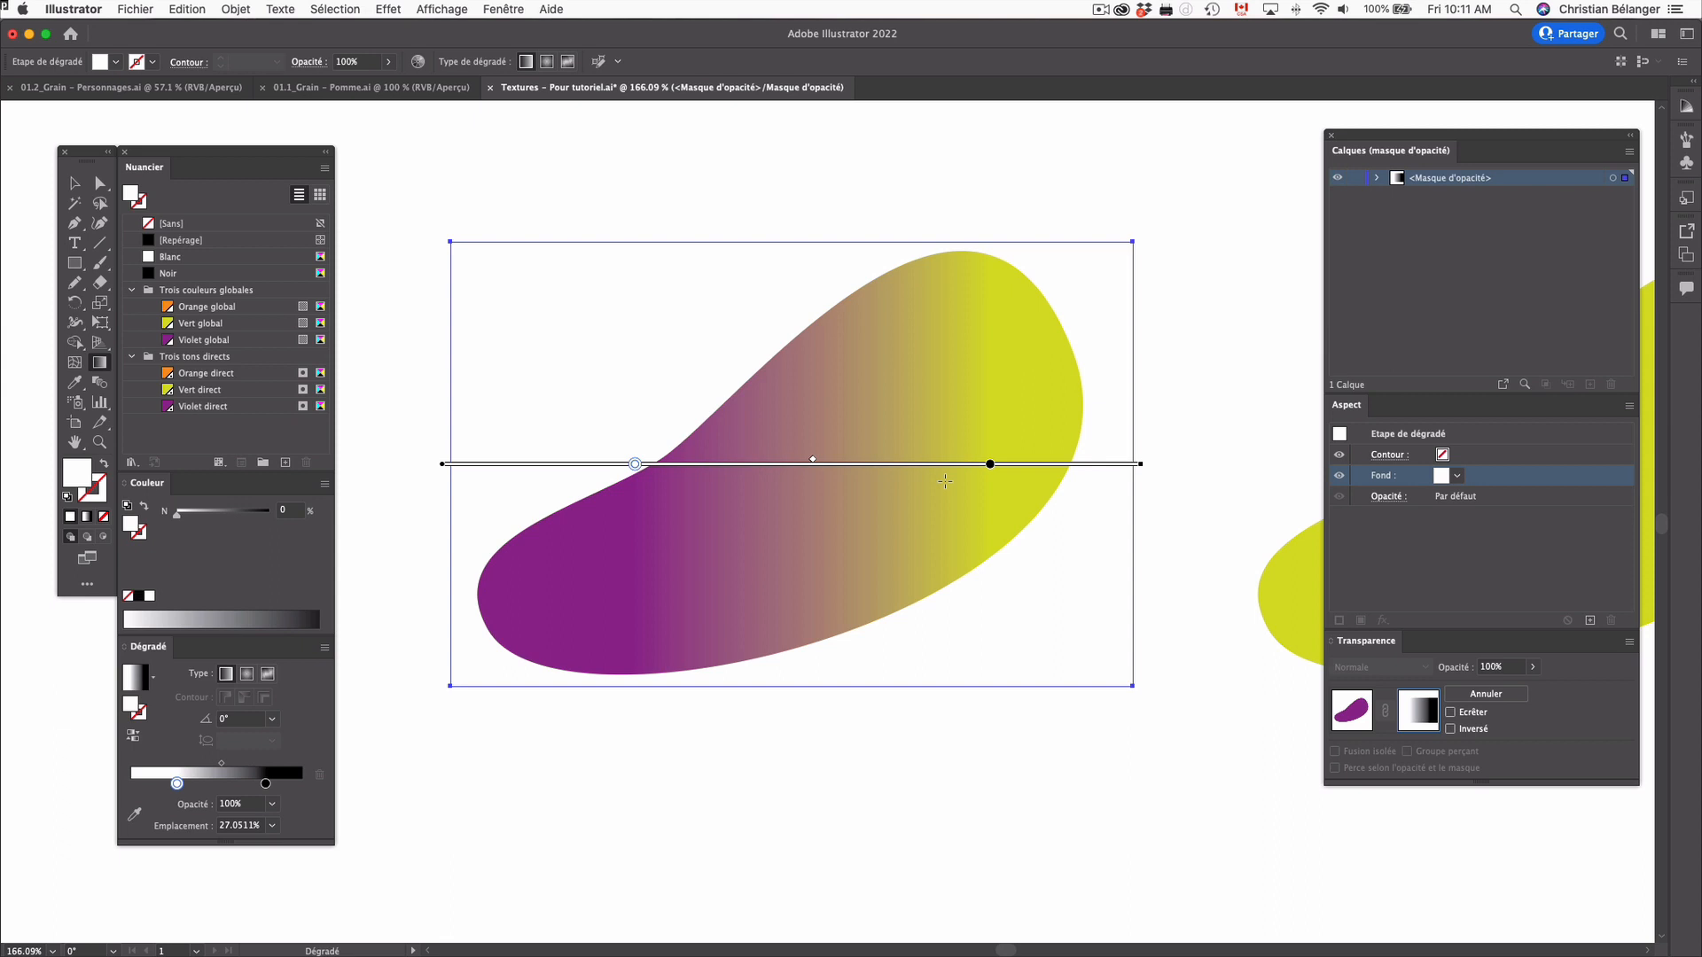
# Apply the Grain texture effect to the mask rectangle with type Pointillé, intensity 50 and contrast 0
pyautogui.click(388, 9)
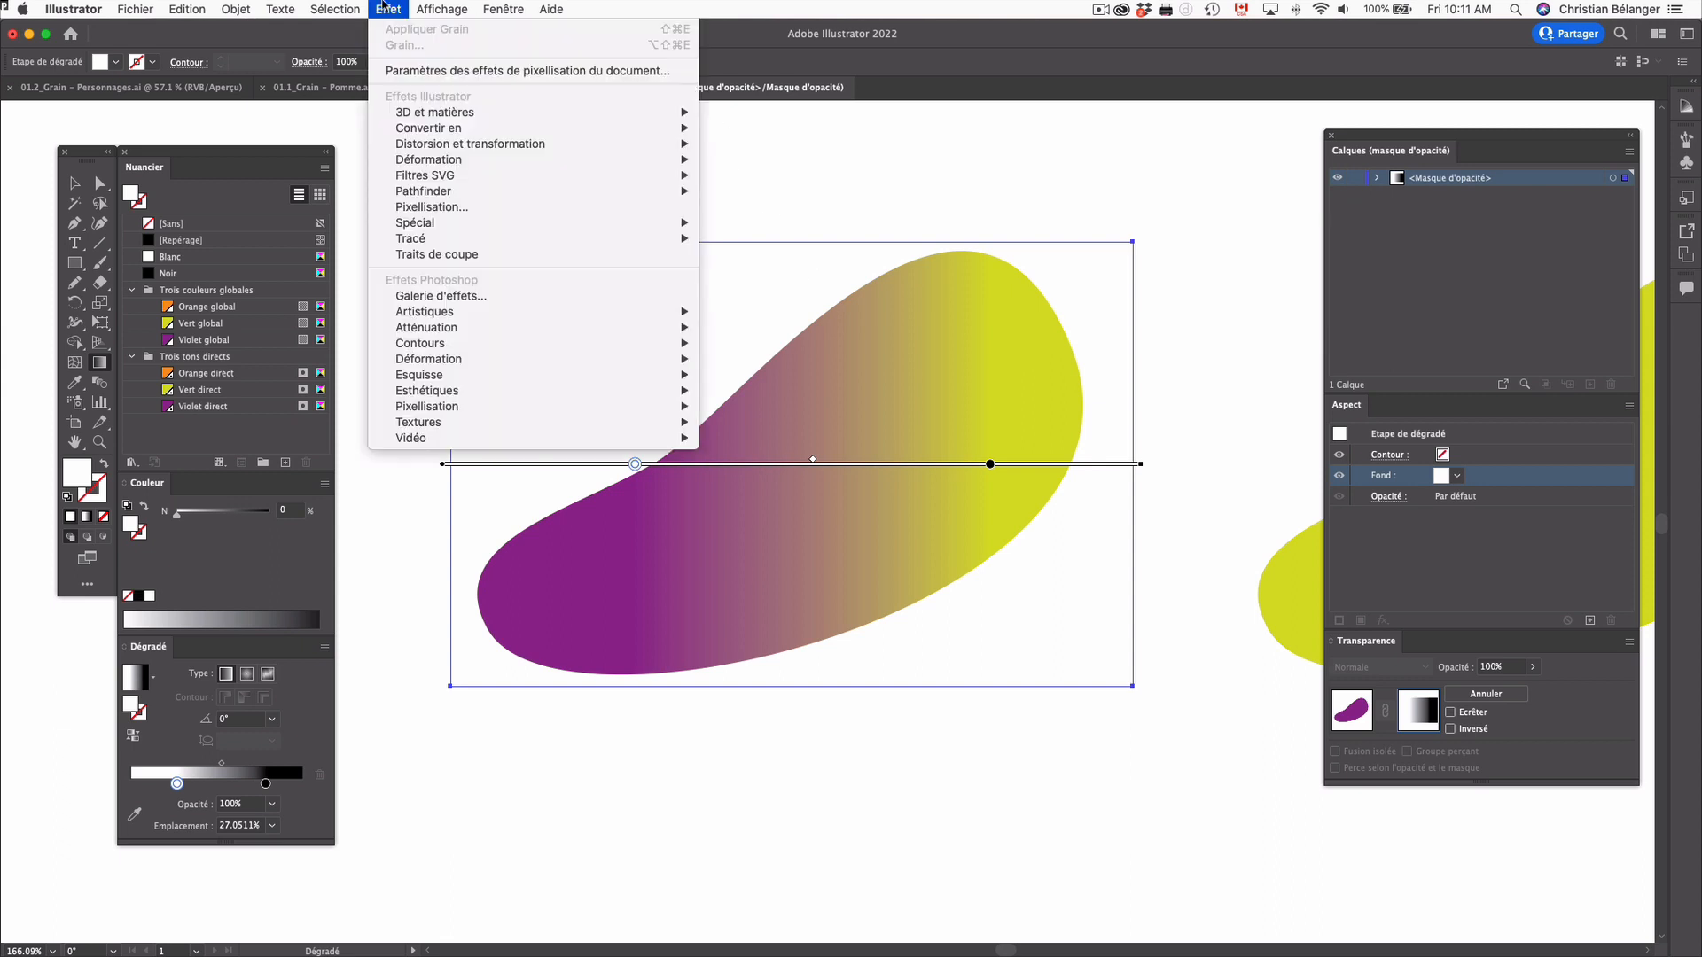
pyautogui.moveTo(426, 428)
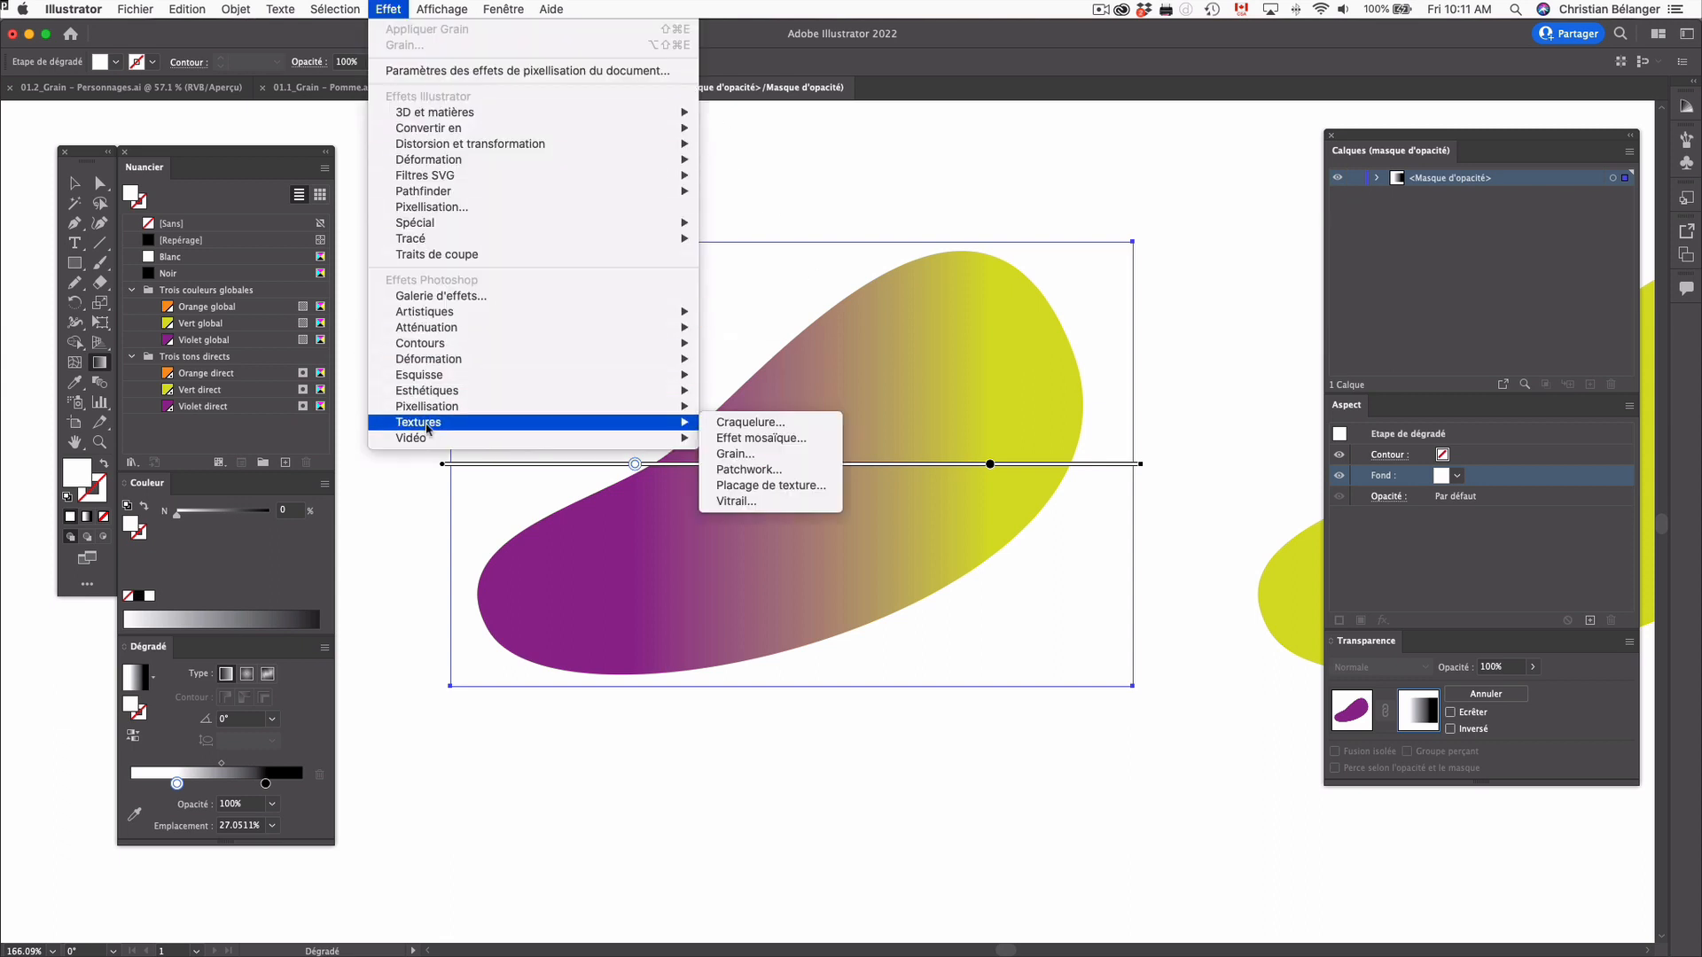
pyautogui.click(719, 455)
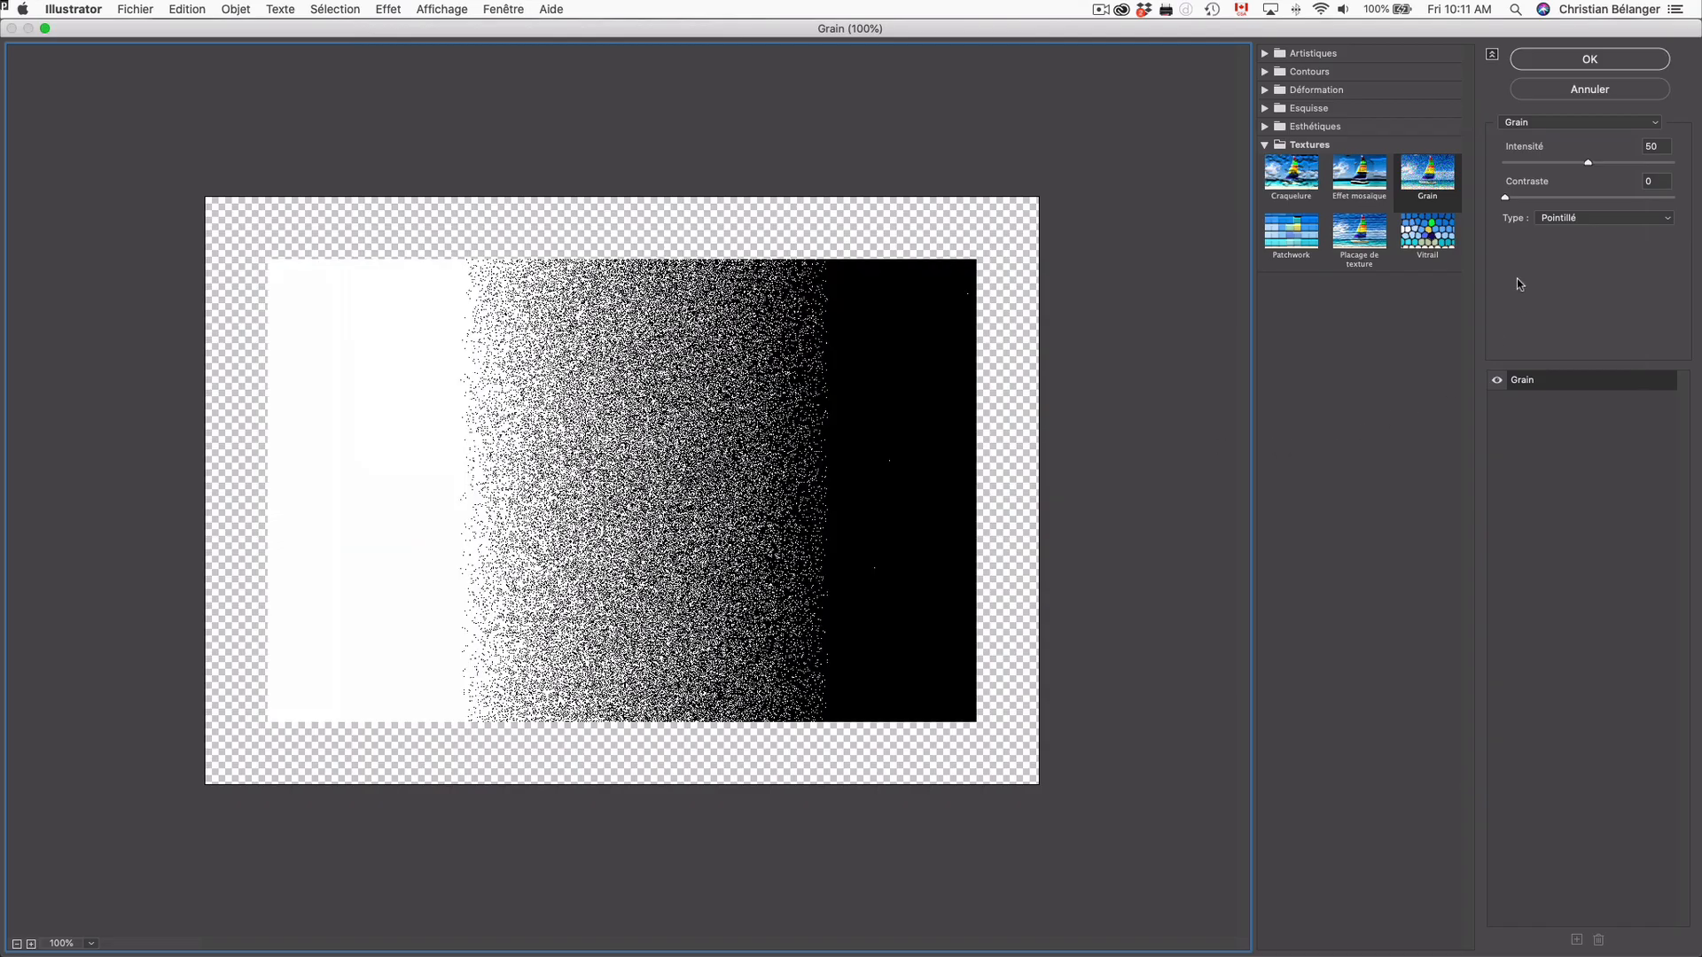
pyautogui.click(1578, 222)
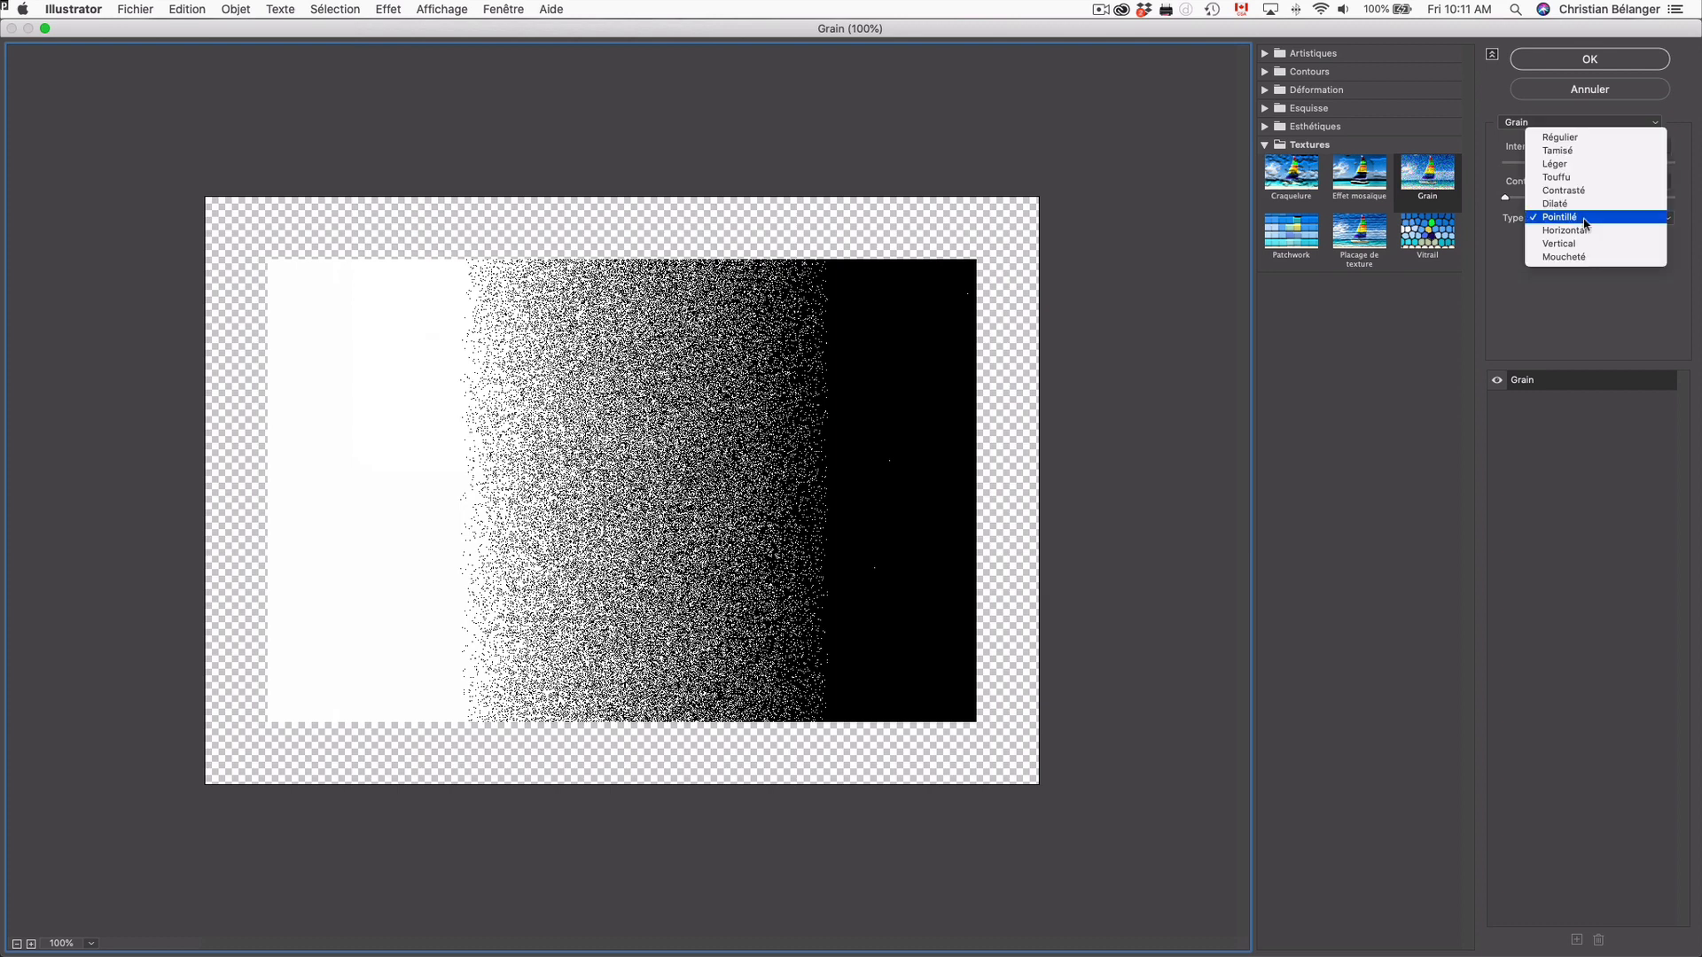
pyautogui.click(1513, 224)
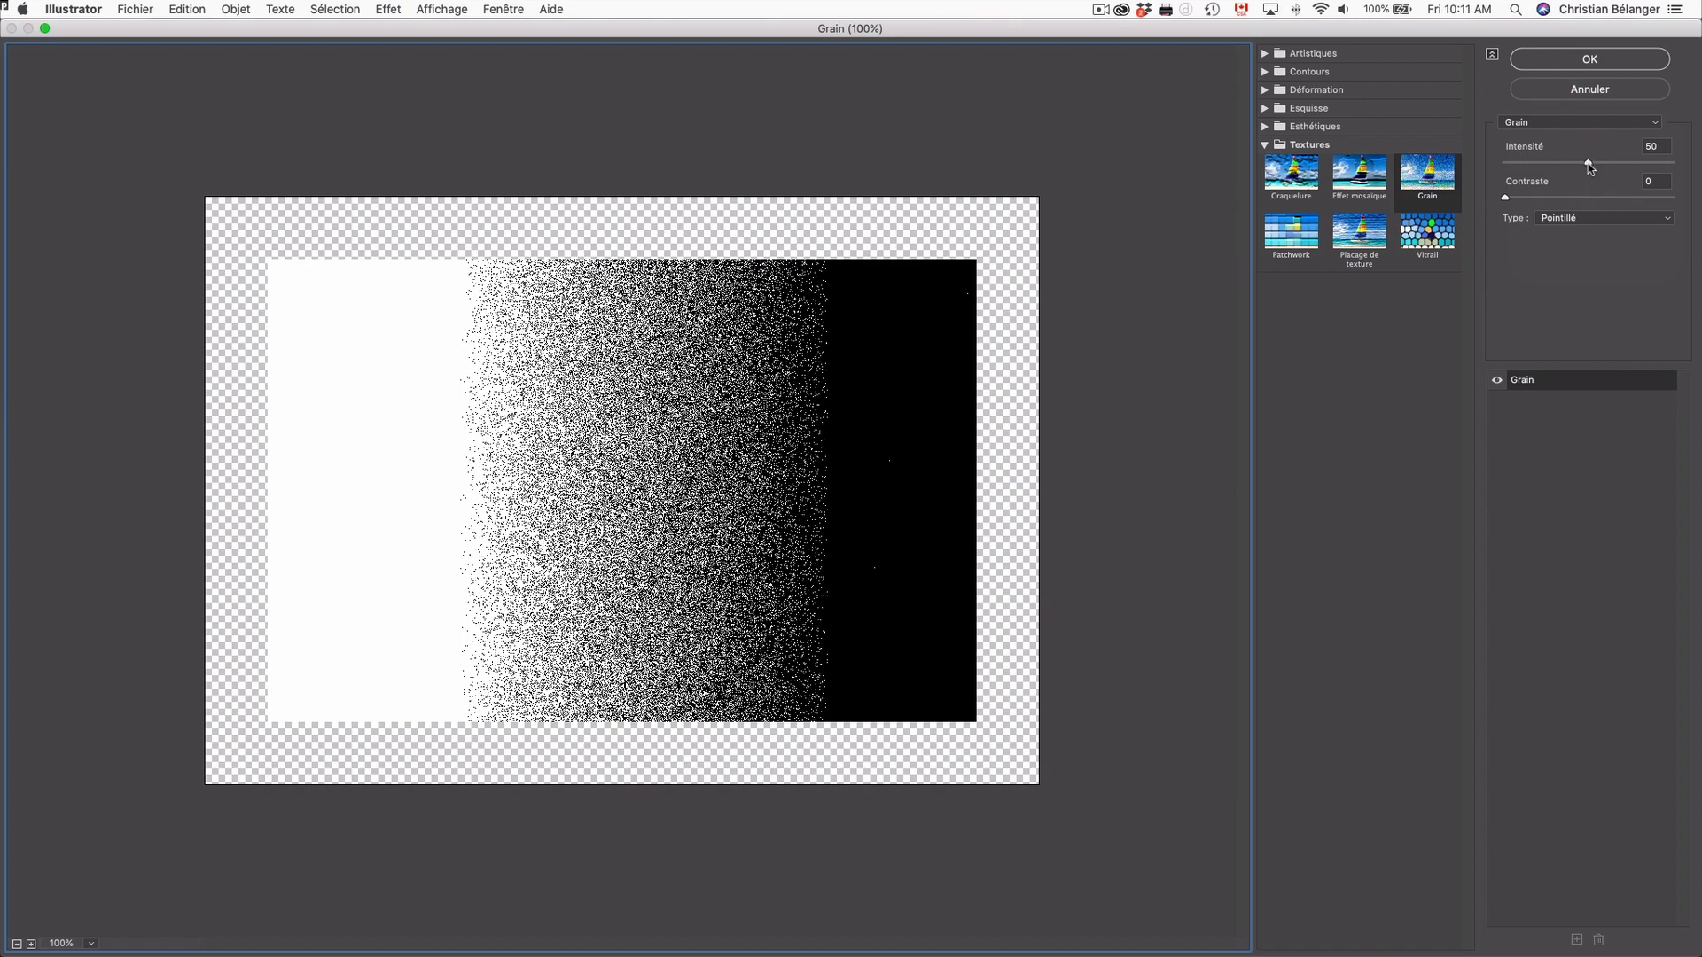
pyautogui.moveTo(1589, 166); pyautogui.dragTo(1483, 199)
pyautogui.click(1504, 198)
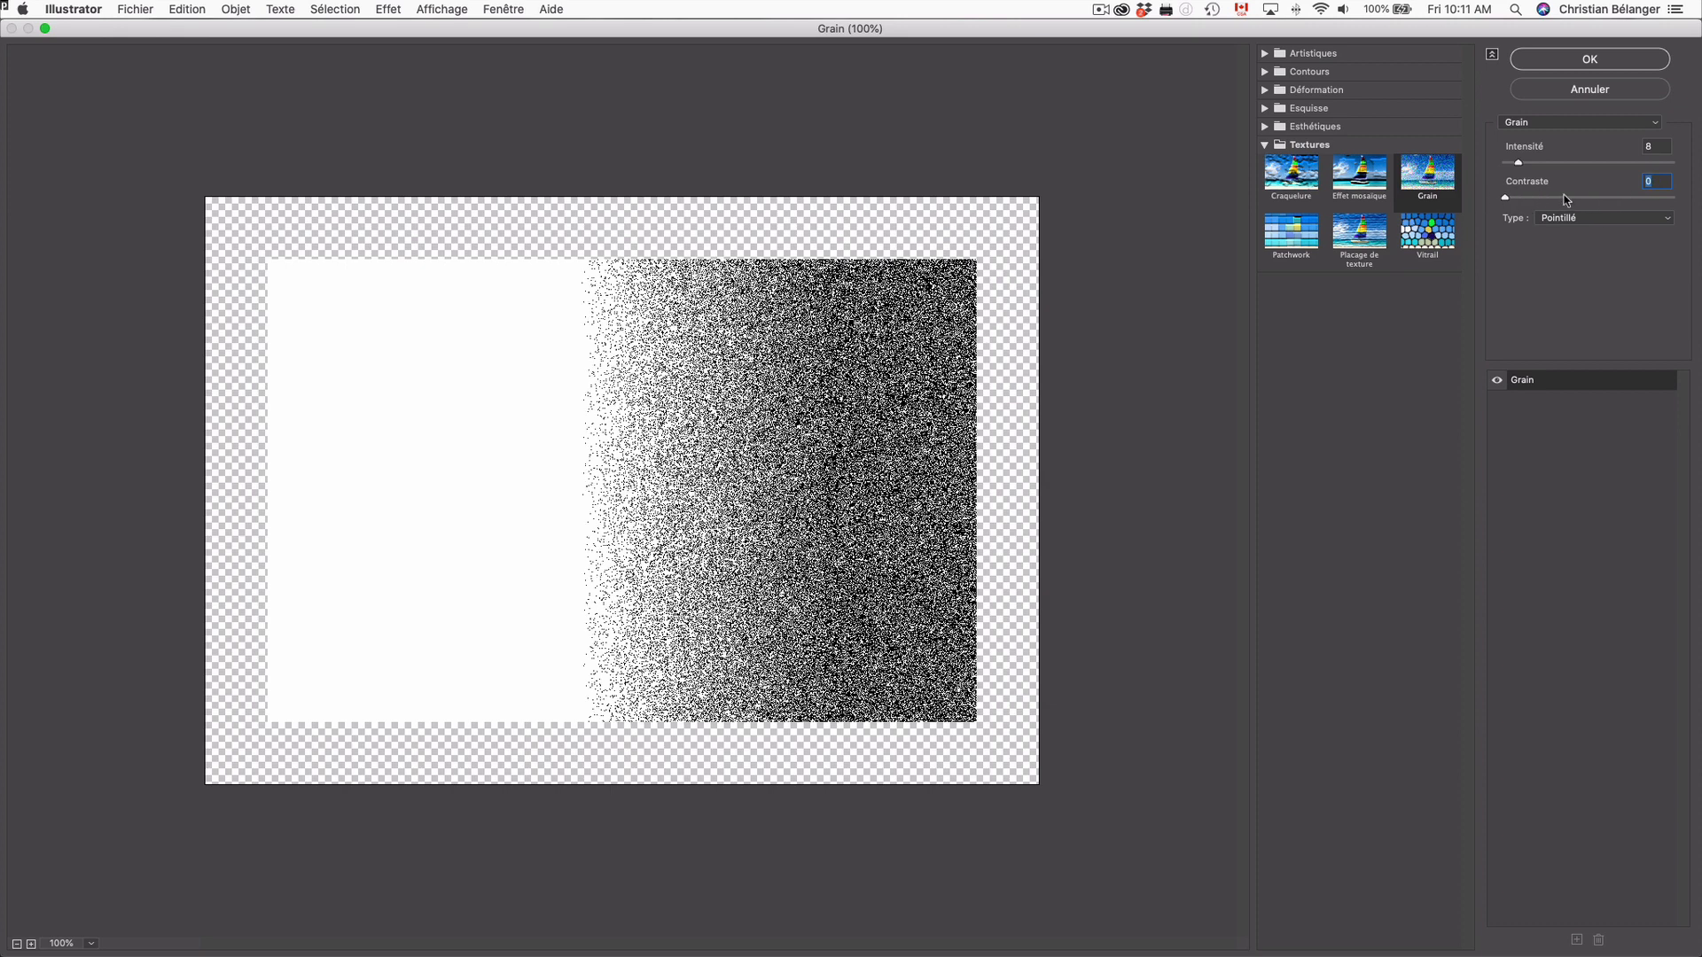
pyautogui.click(1654, 146)
pyautogui.write('50')
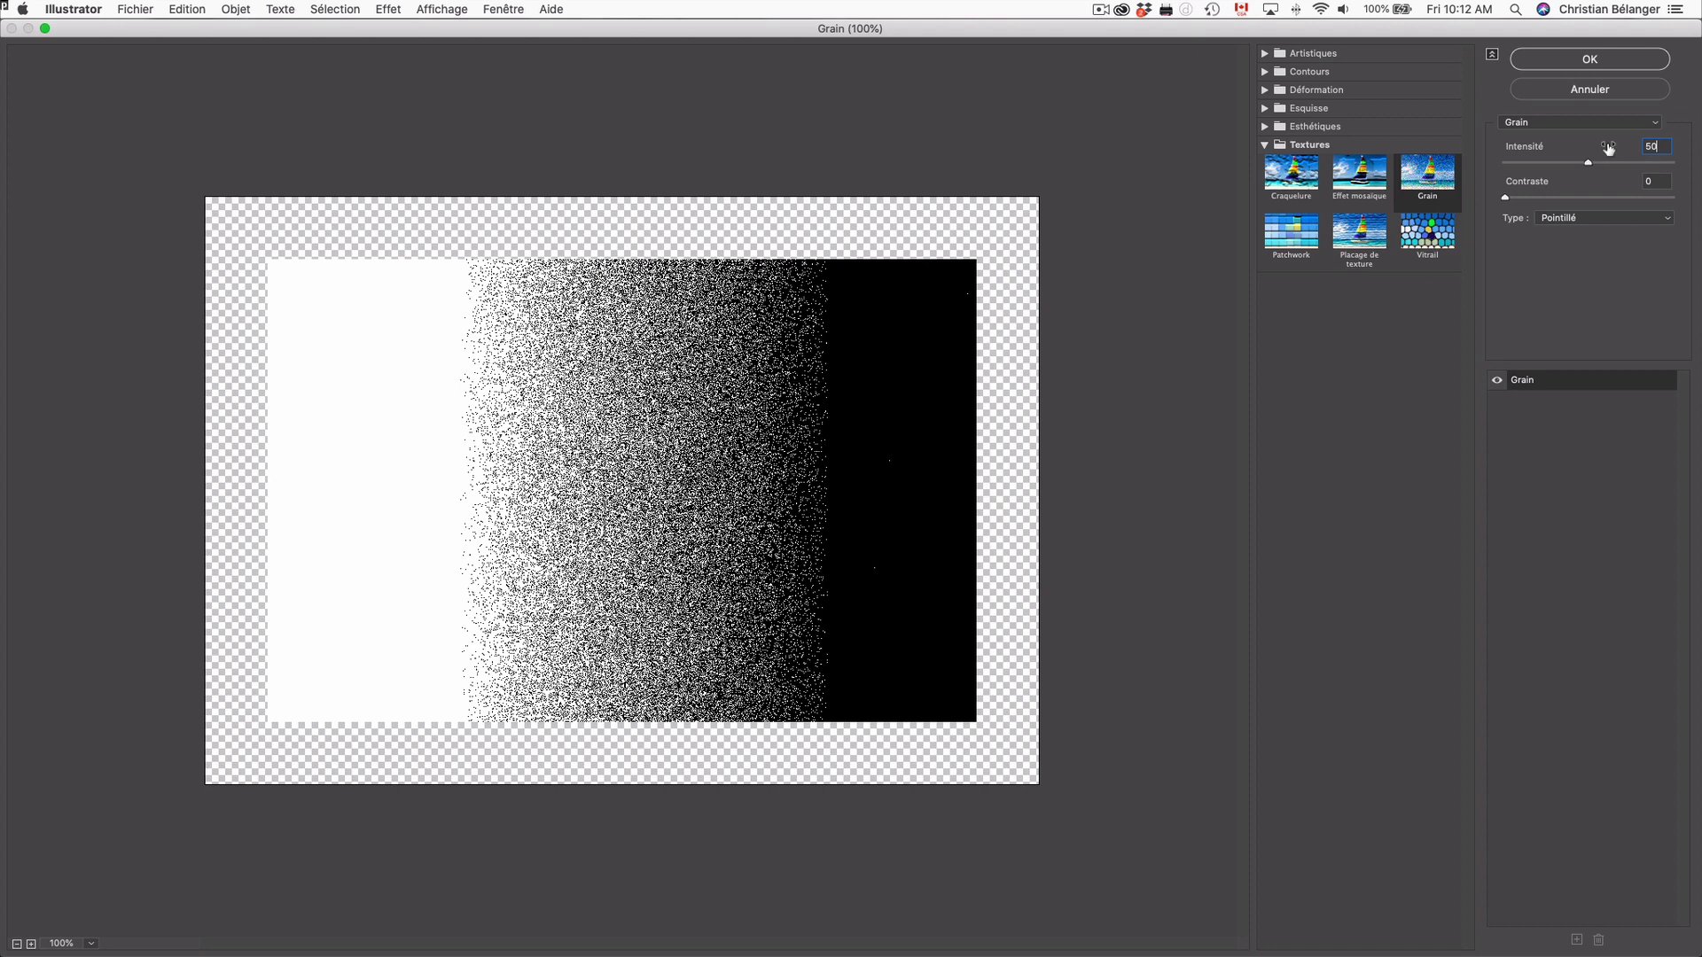
pyautogui.press('Tab')
pyautogui.click(1603, 61)
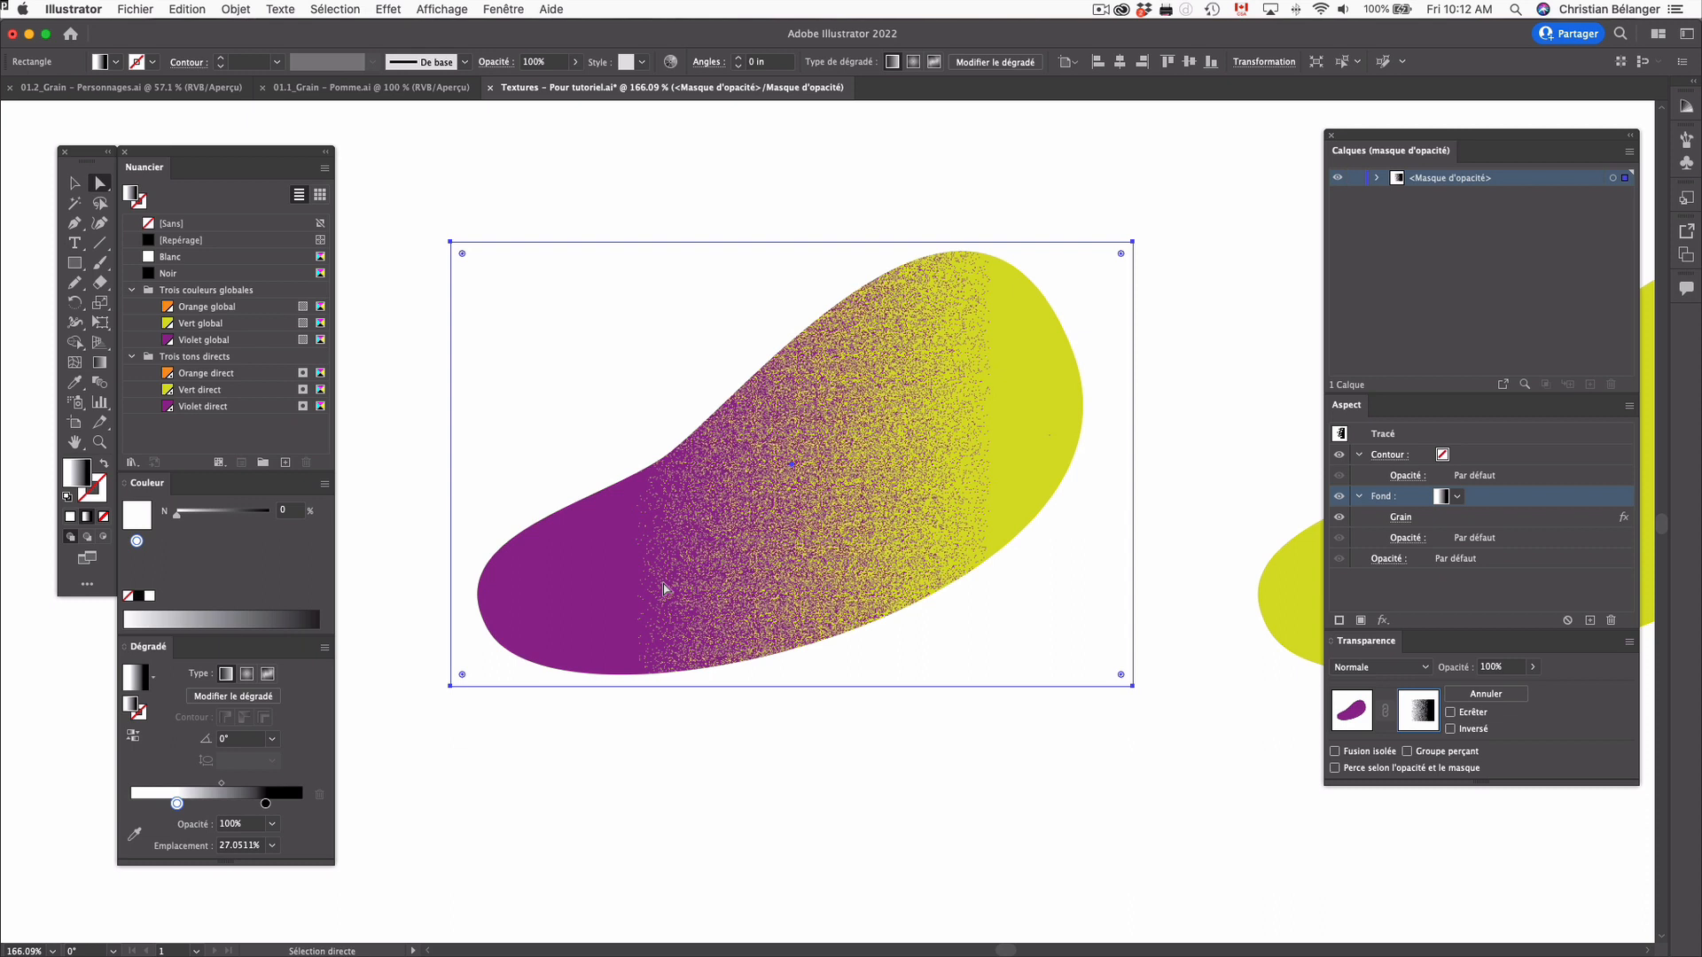
# Move the white gradient stop to about 14% and the black one to about 82%, and redraw the gradient diagonally at about -147.6°
pyautogui.press('g')
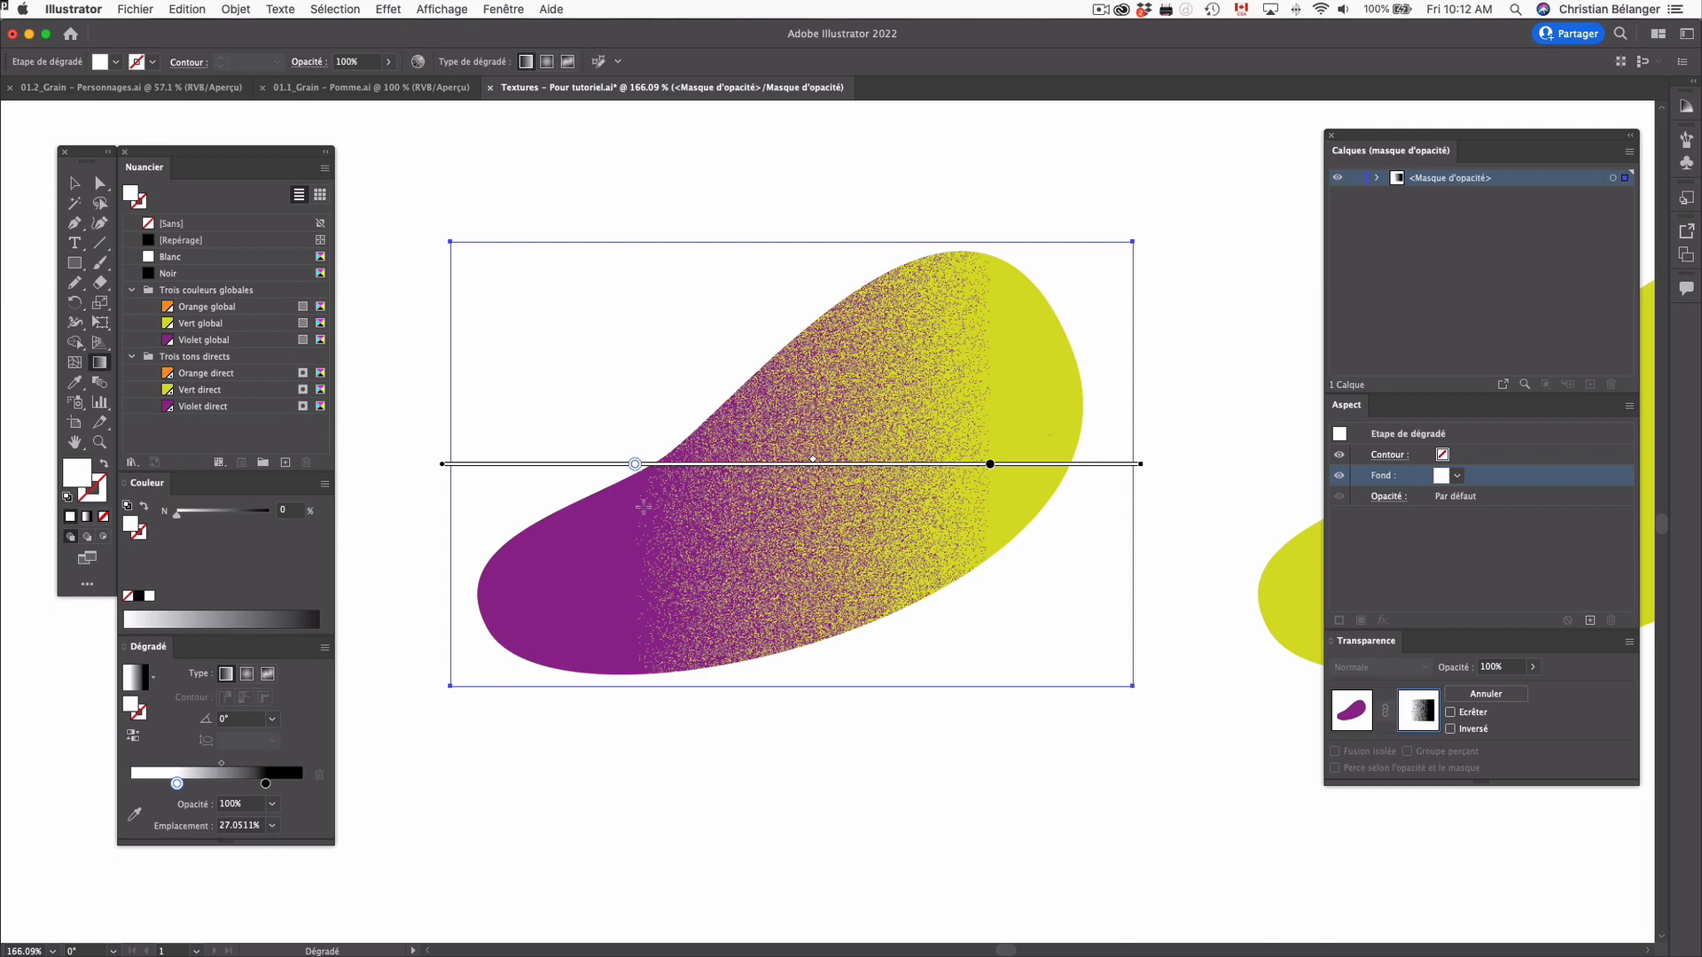
pyautogui.moveTo(634, 464); pyautogui.dragTo(465, 468)
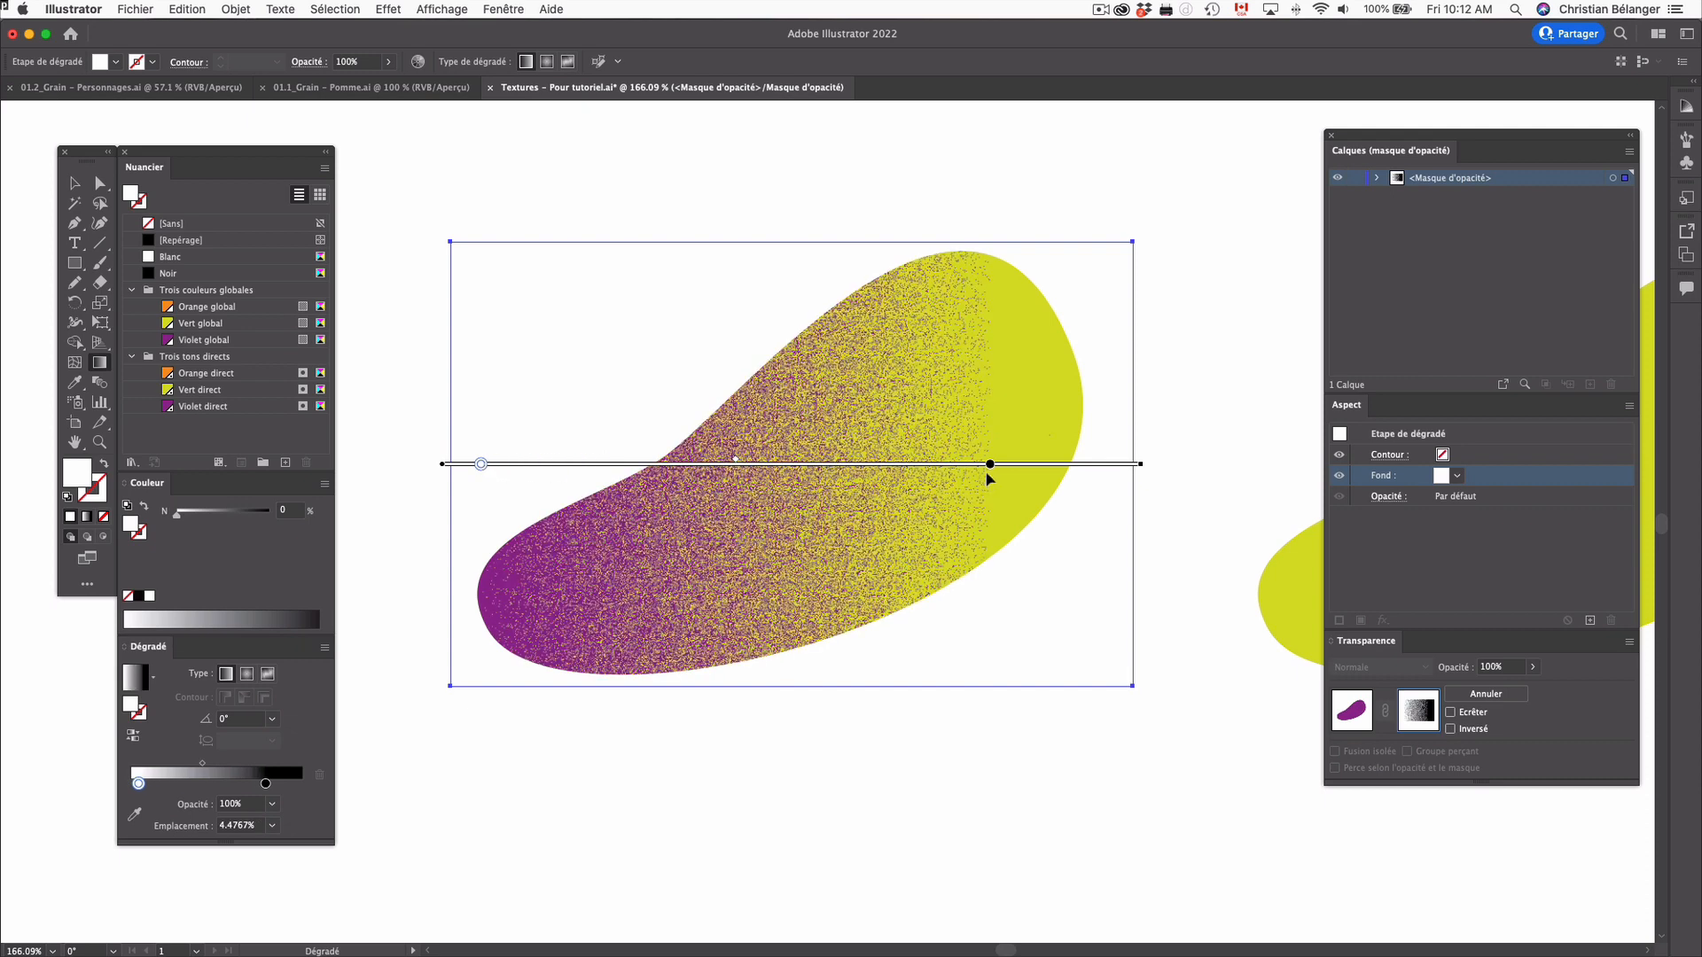
pyautogui.moveTo(990, 464)
pyautogui.mouseDown()
pyautogui.moveTo(1082, 464)
pyautogui.moveTo(937, 464)
pyautogui.mouseUp()
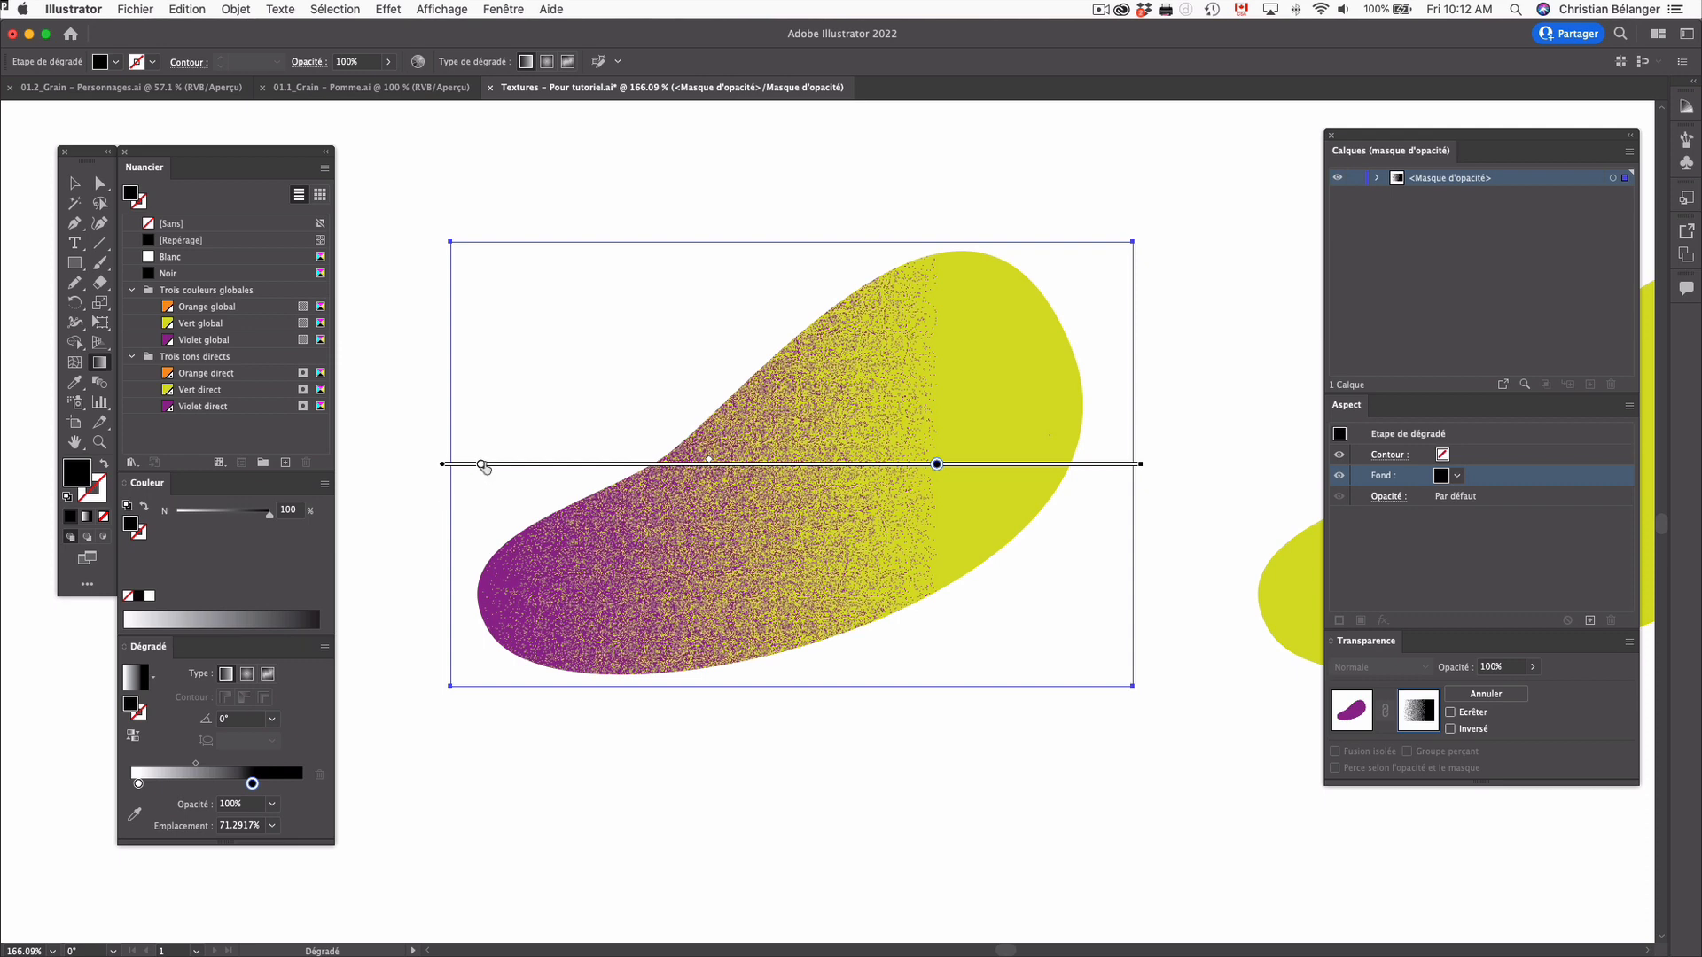
pyautogui.moveTo(482, 468); pyautogui.dragTo(543, 465)
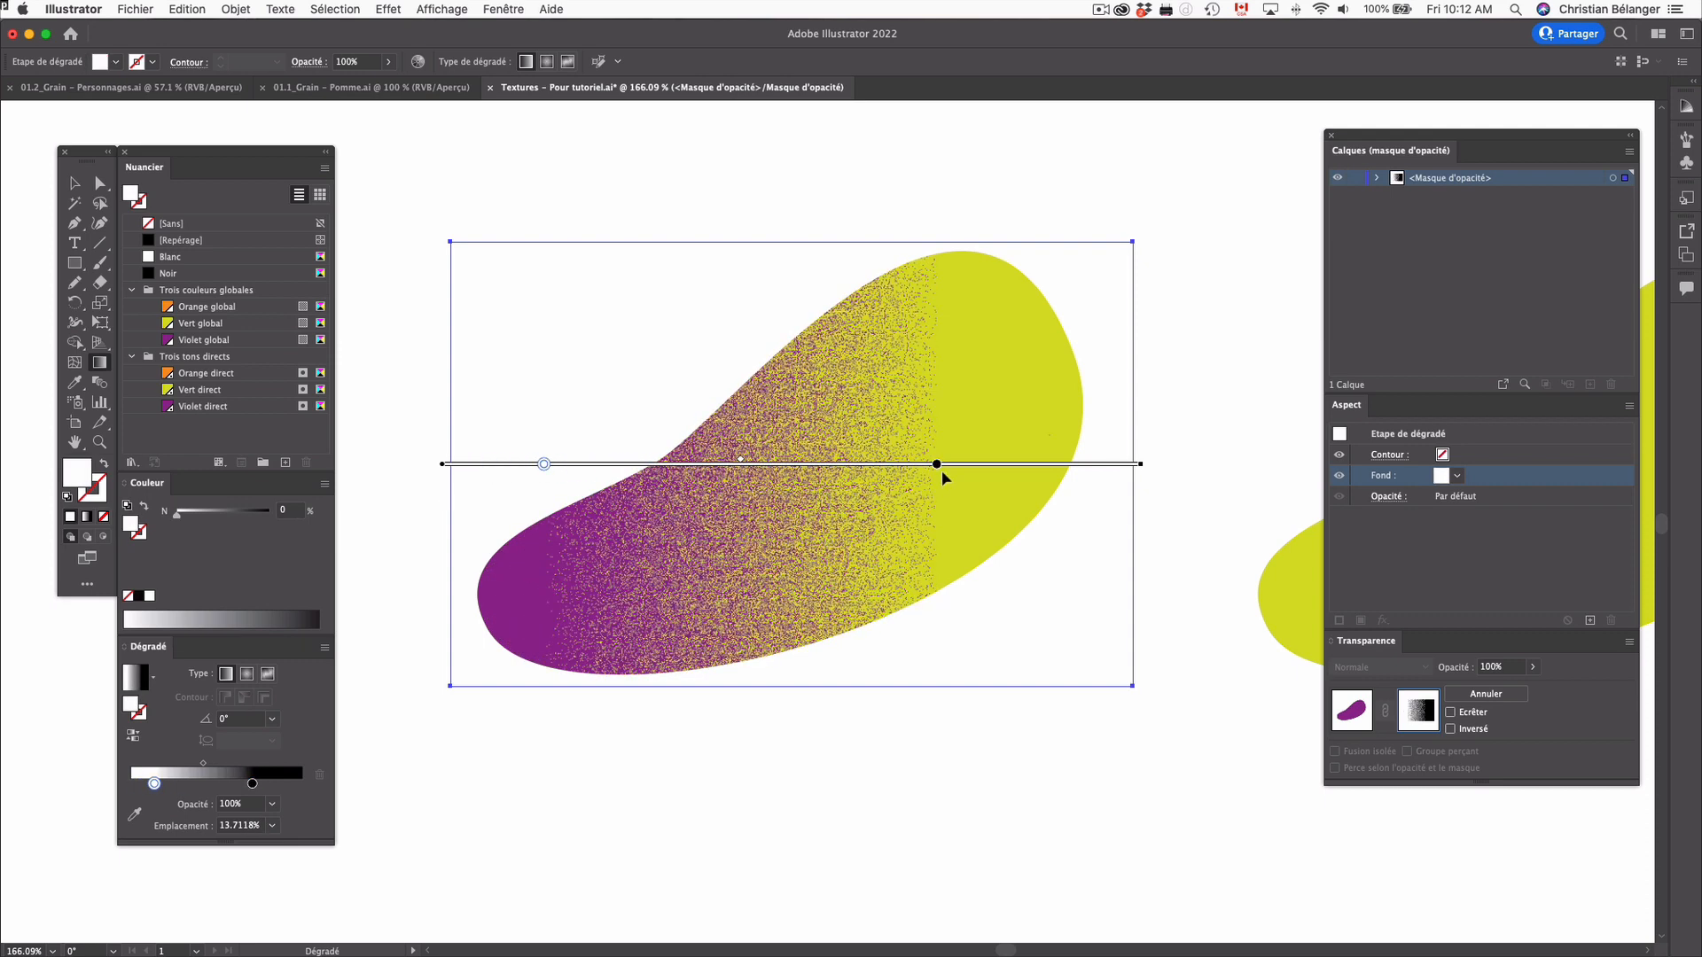
pyautogui.moveTo(937, 464); pyautogui.dragTo(1012, 464)
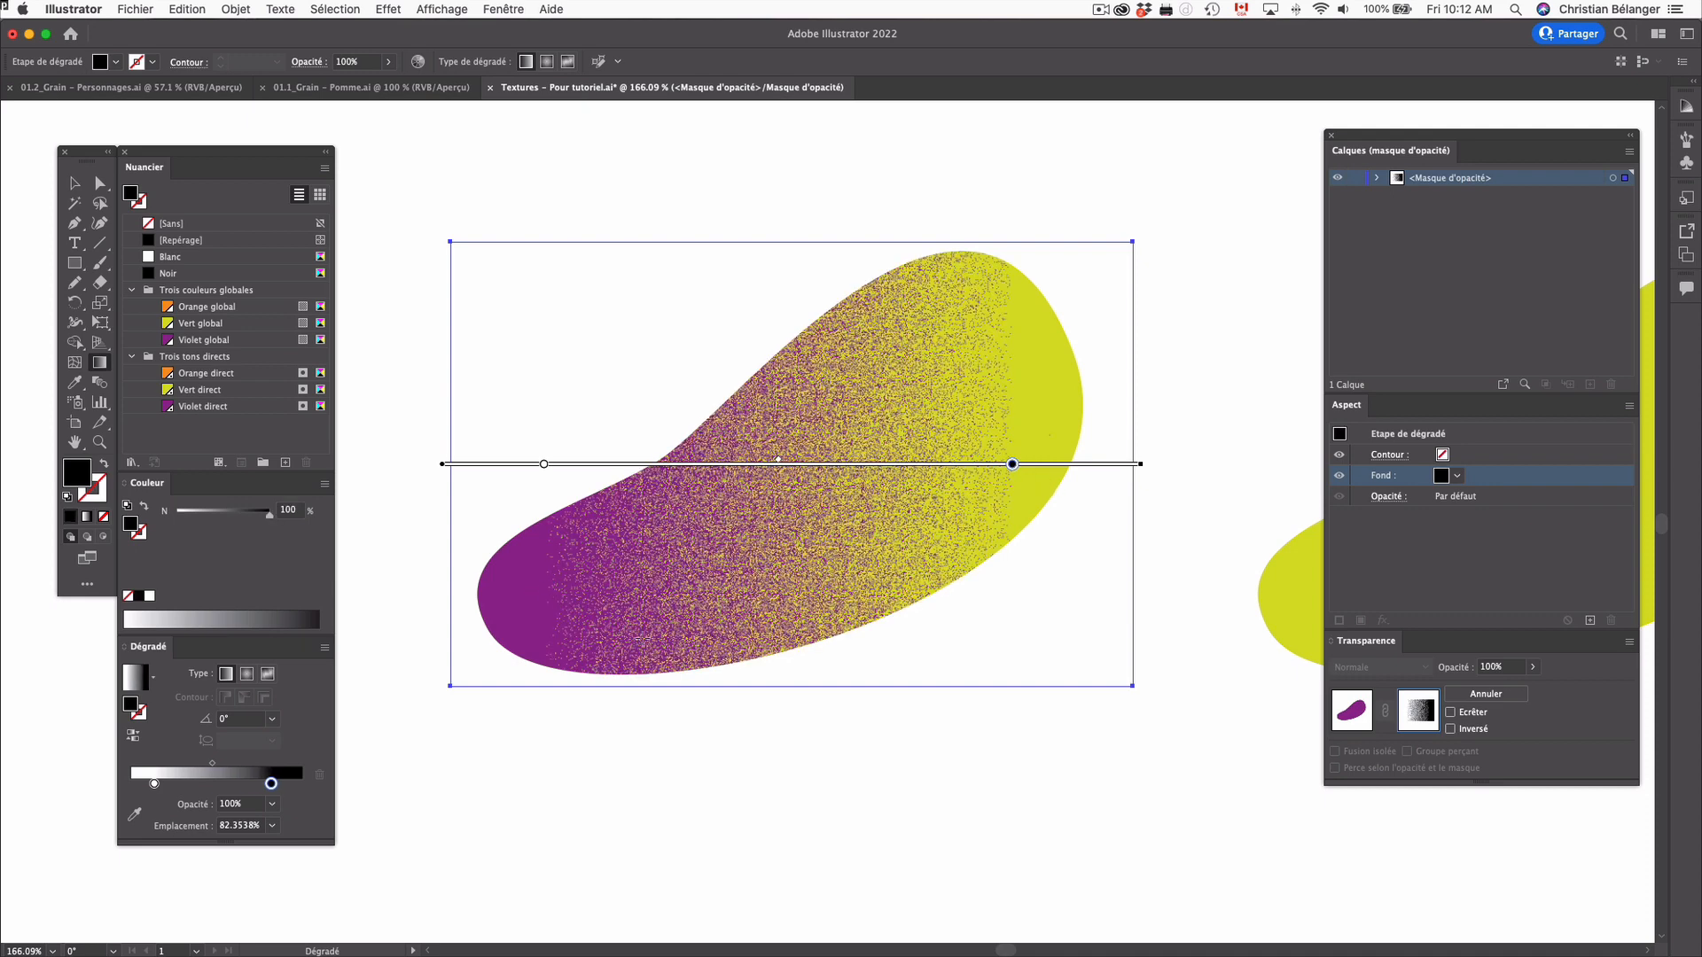
pyautogui.moveTo(625, 643)
pyautogui.mouseDown()
pyautogui.moveTo(1075, 274)
pyautogui.moveTo(1134, 259)
pyautogui.moveTo(581, 625)
pyautogui.moveTo(454, 680)
pyautogui.mouseUp()
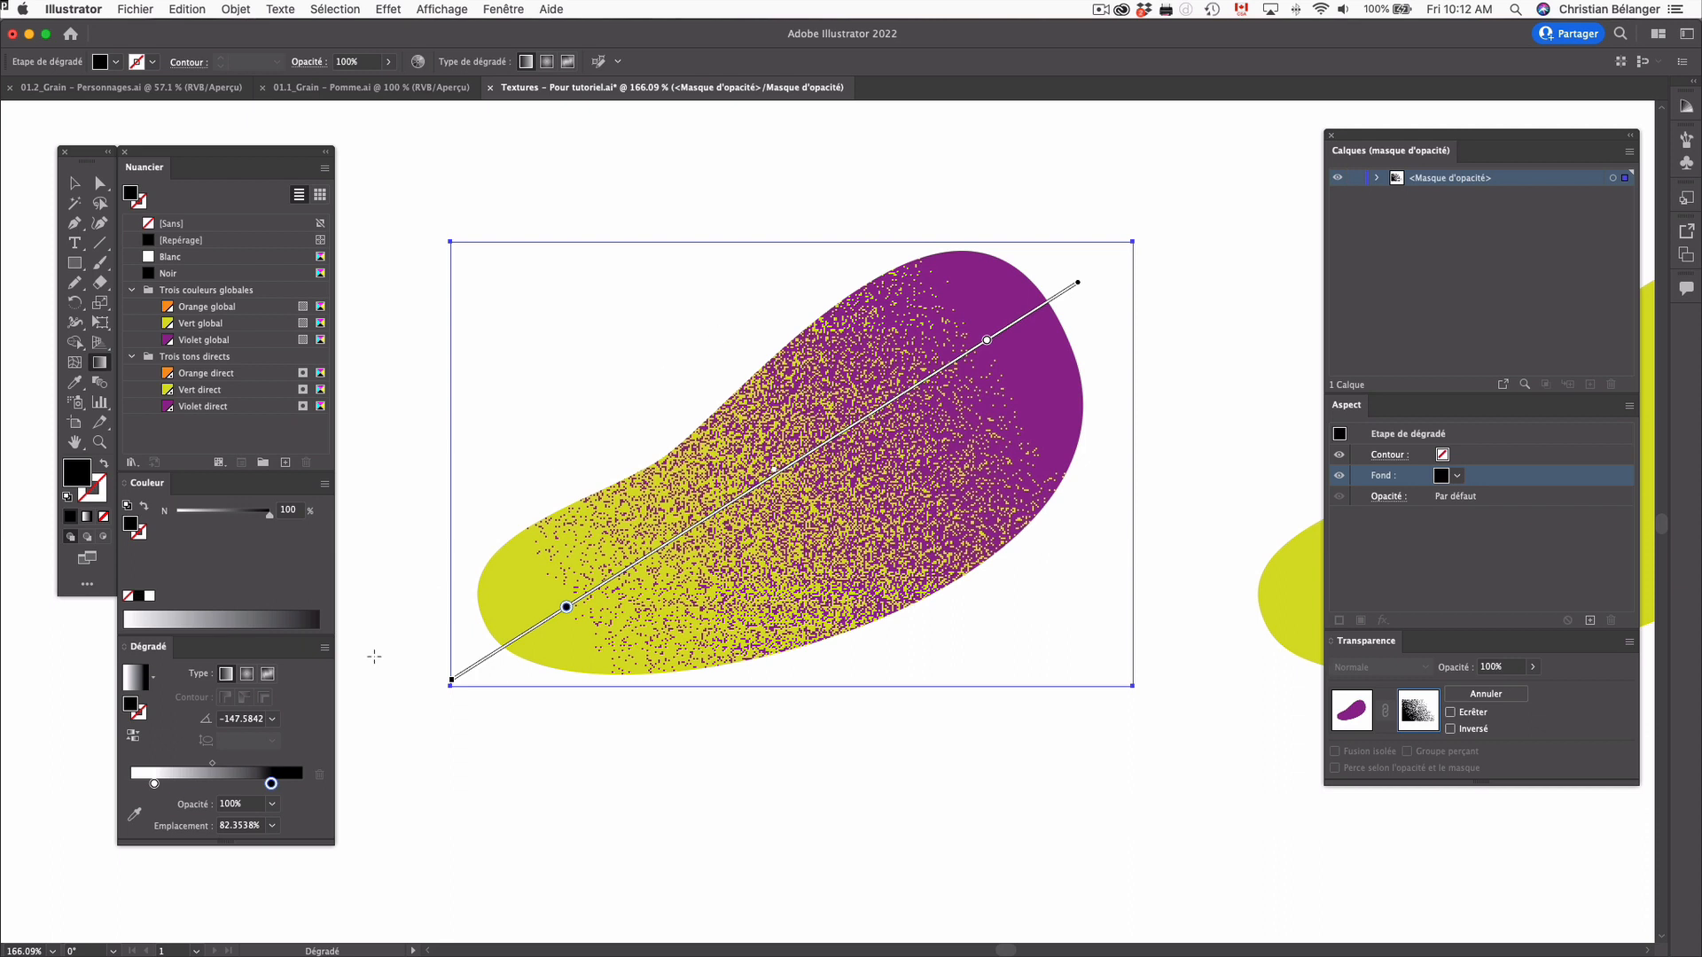
# Change the mask rectangle's gradient type to freeform
pyautogui.click(269, 675)
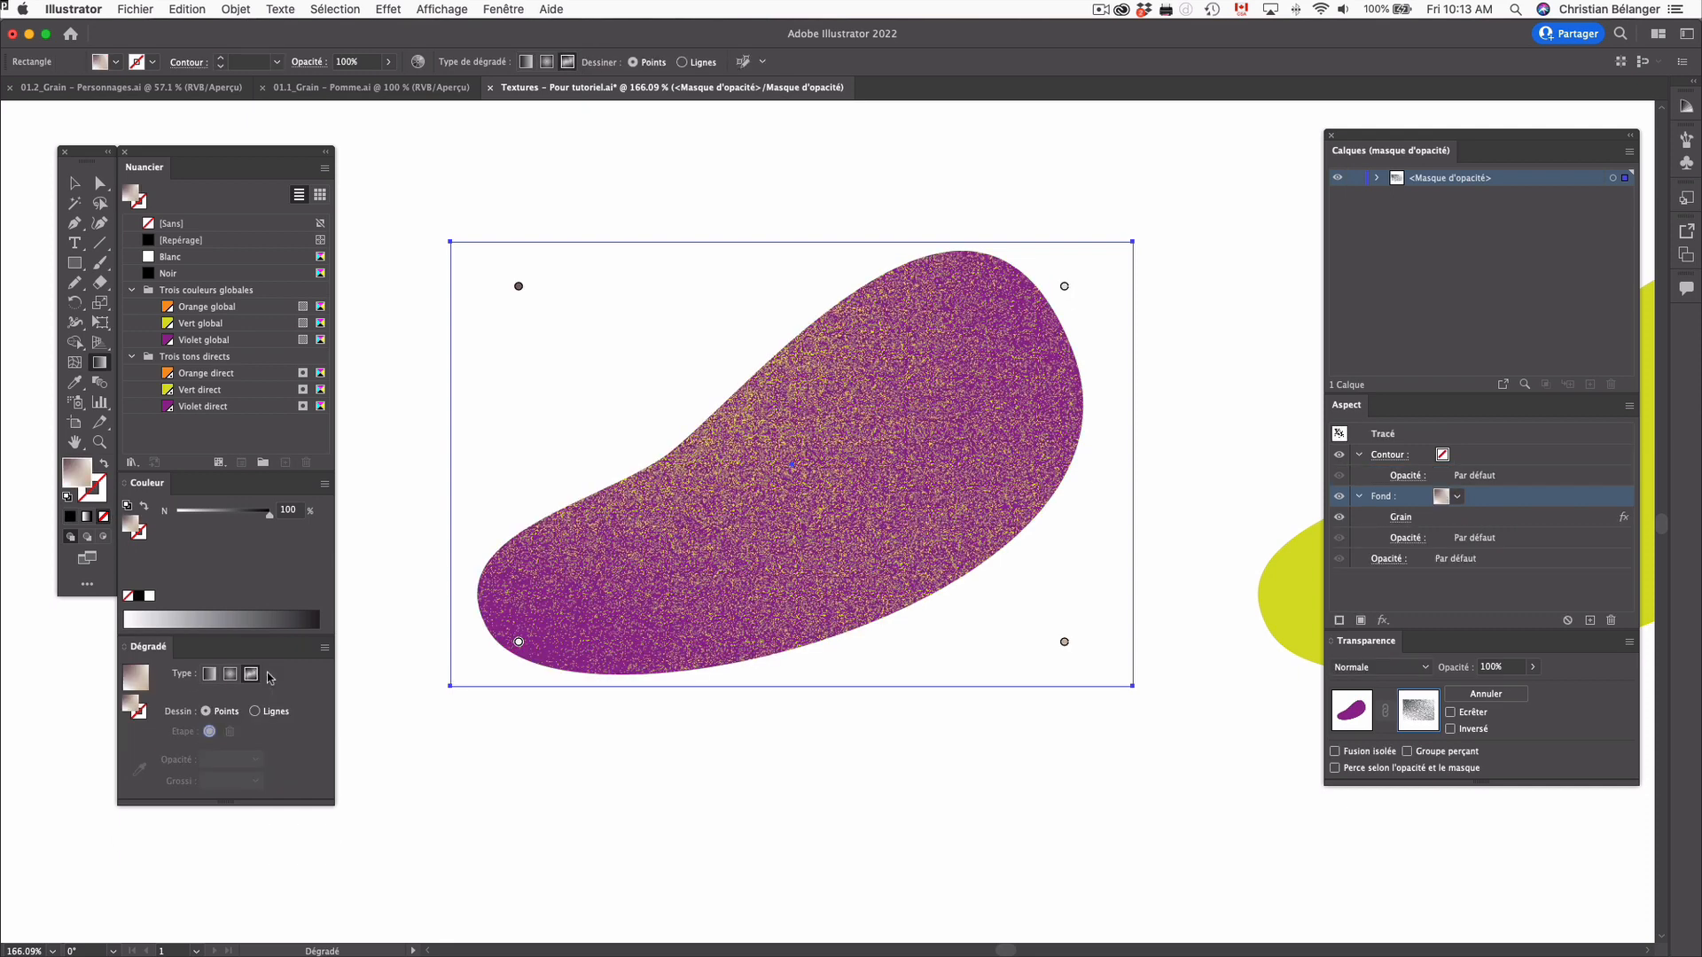
# Delete the mask gradient's upper-left, upper-right and lower-right freeform points, keeping only the lower-left one
pyautogui.click(519, 286)
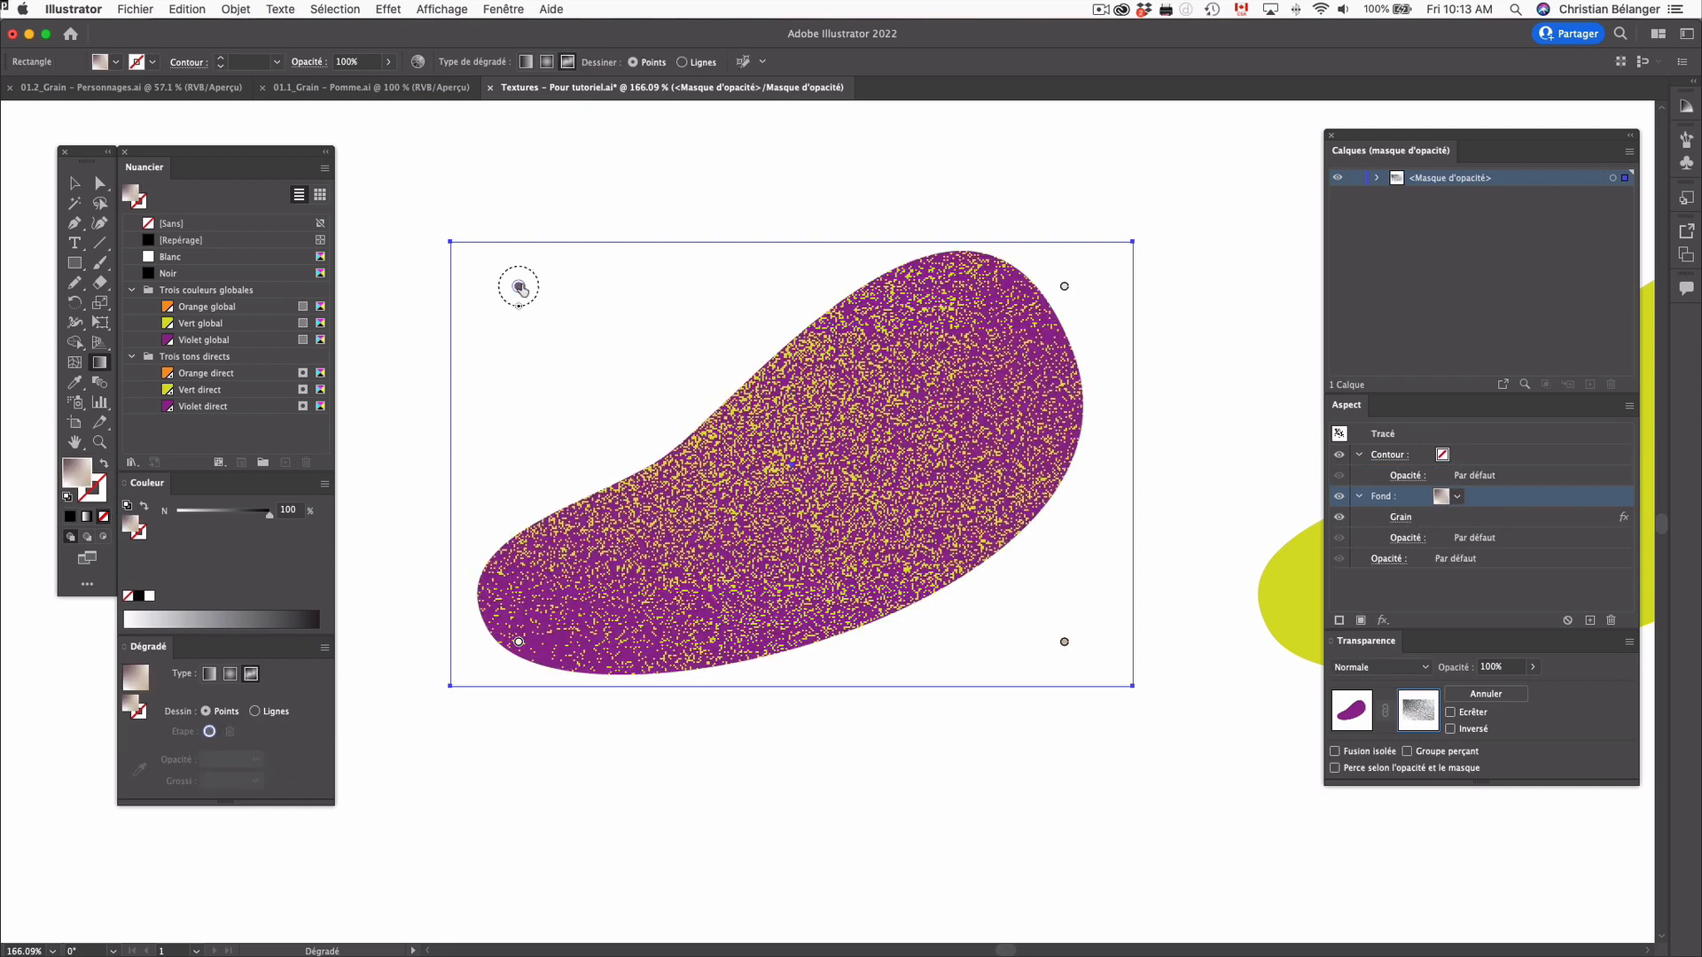
pyautogui.press('Delete')
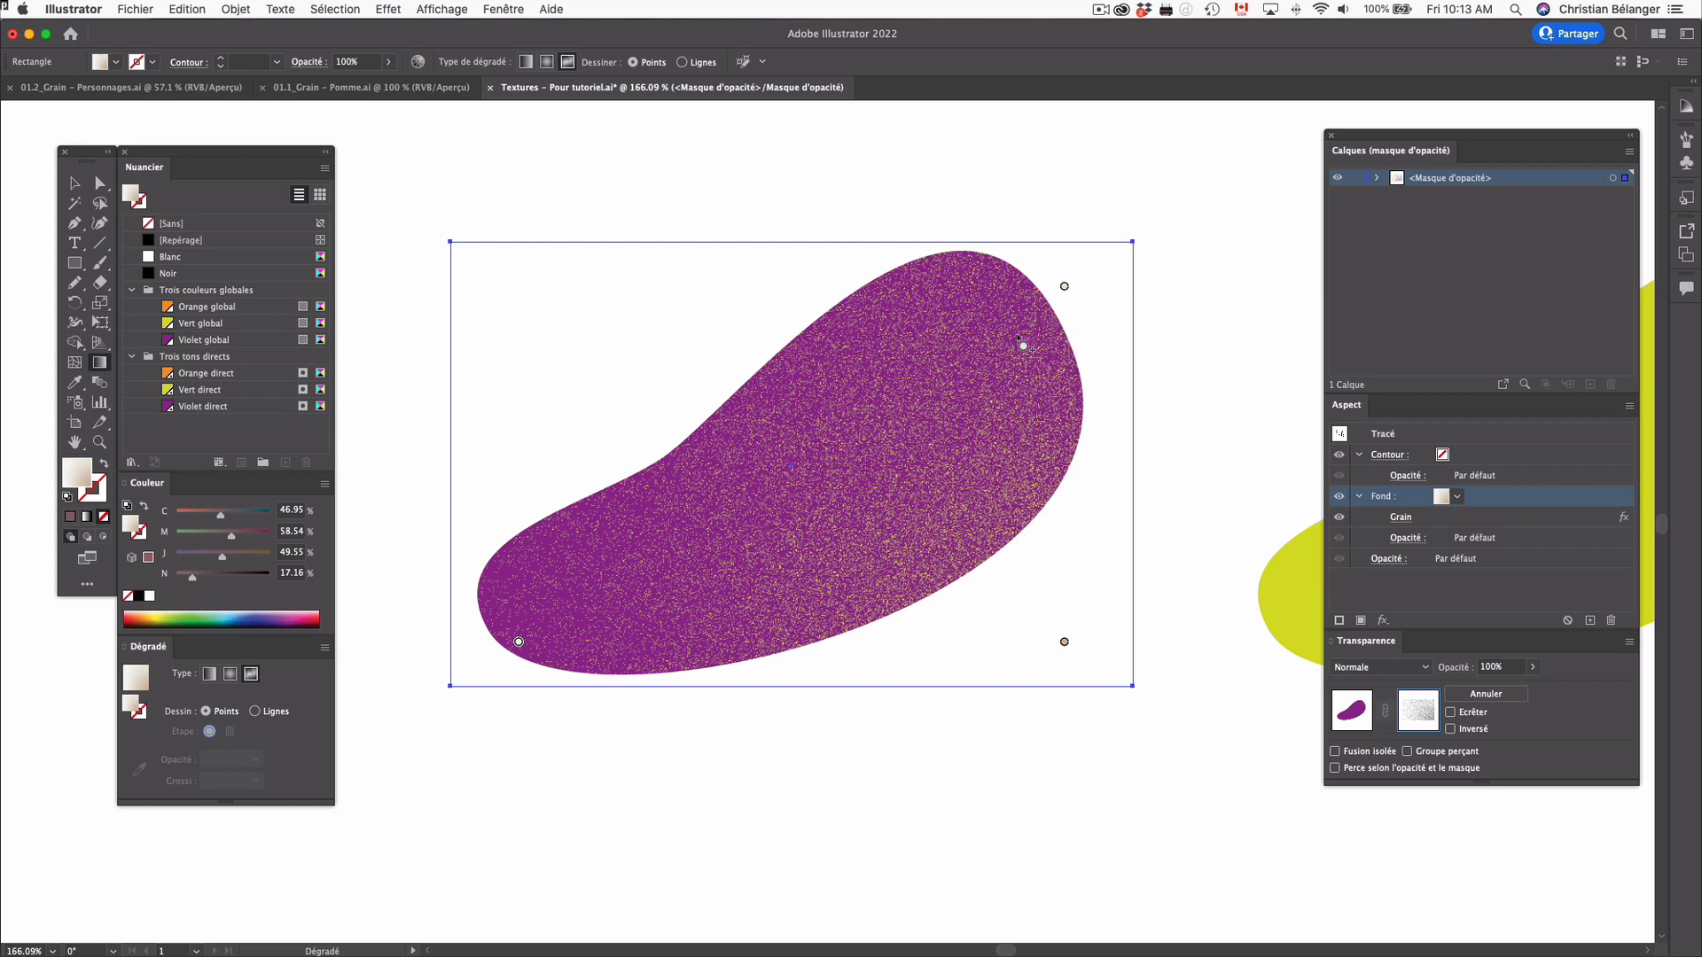
pyautogui.click(1064, 288)
pyautogui.press('Delete')
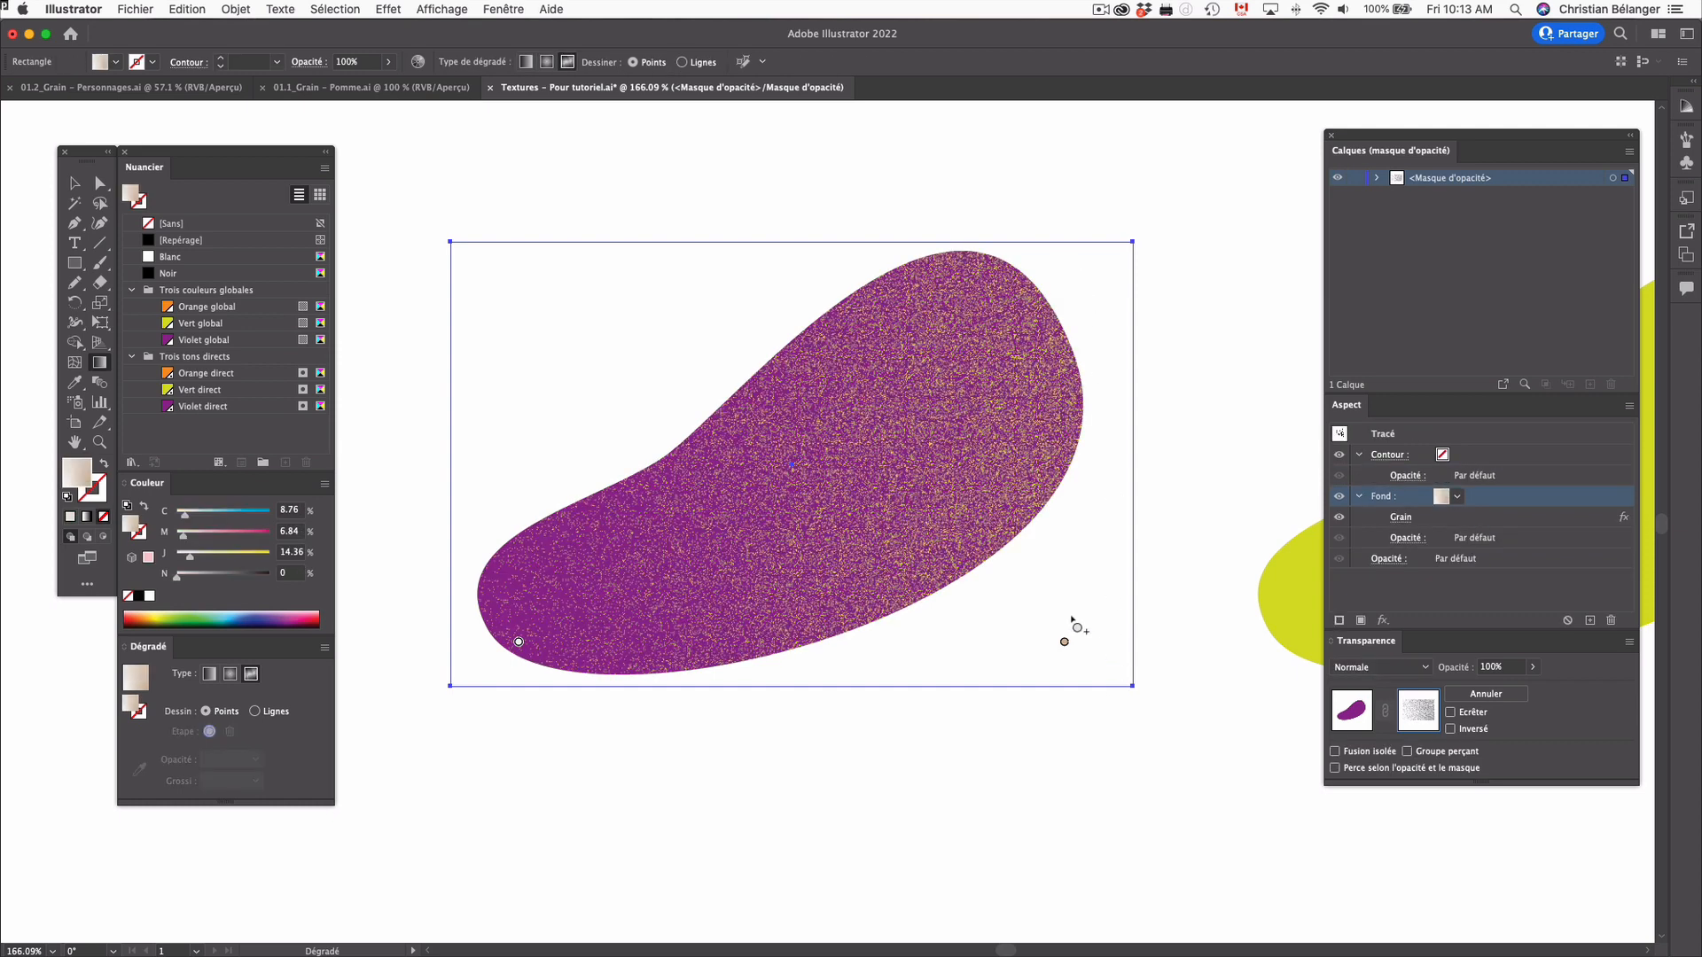
pyautogui.click(1064, 644)
pyautogui.press('Delete')
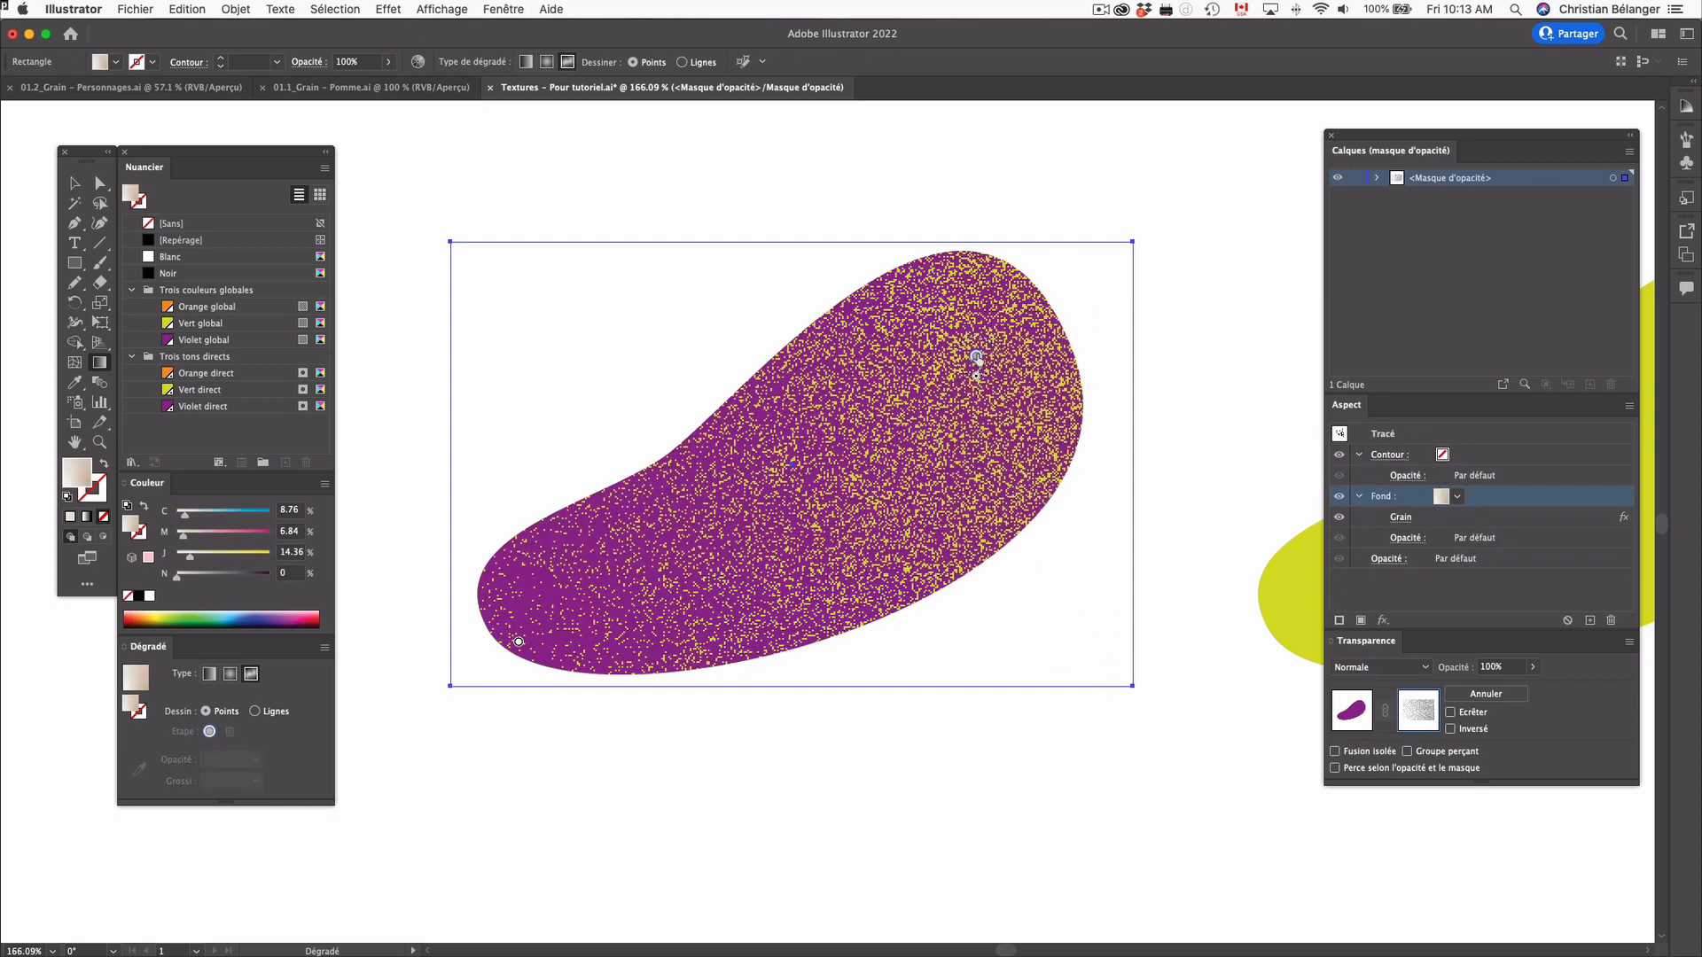
# Add a white freeform point in the shape's upper-right lobe and color the lower-left point black
pyautogui.click(976, 352)
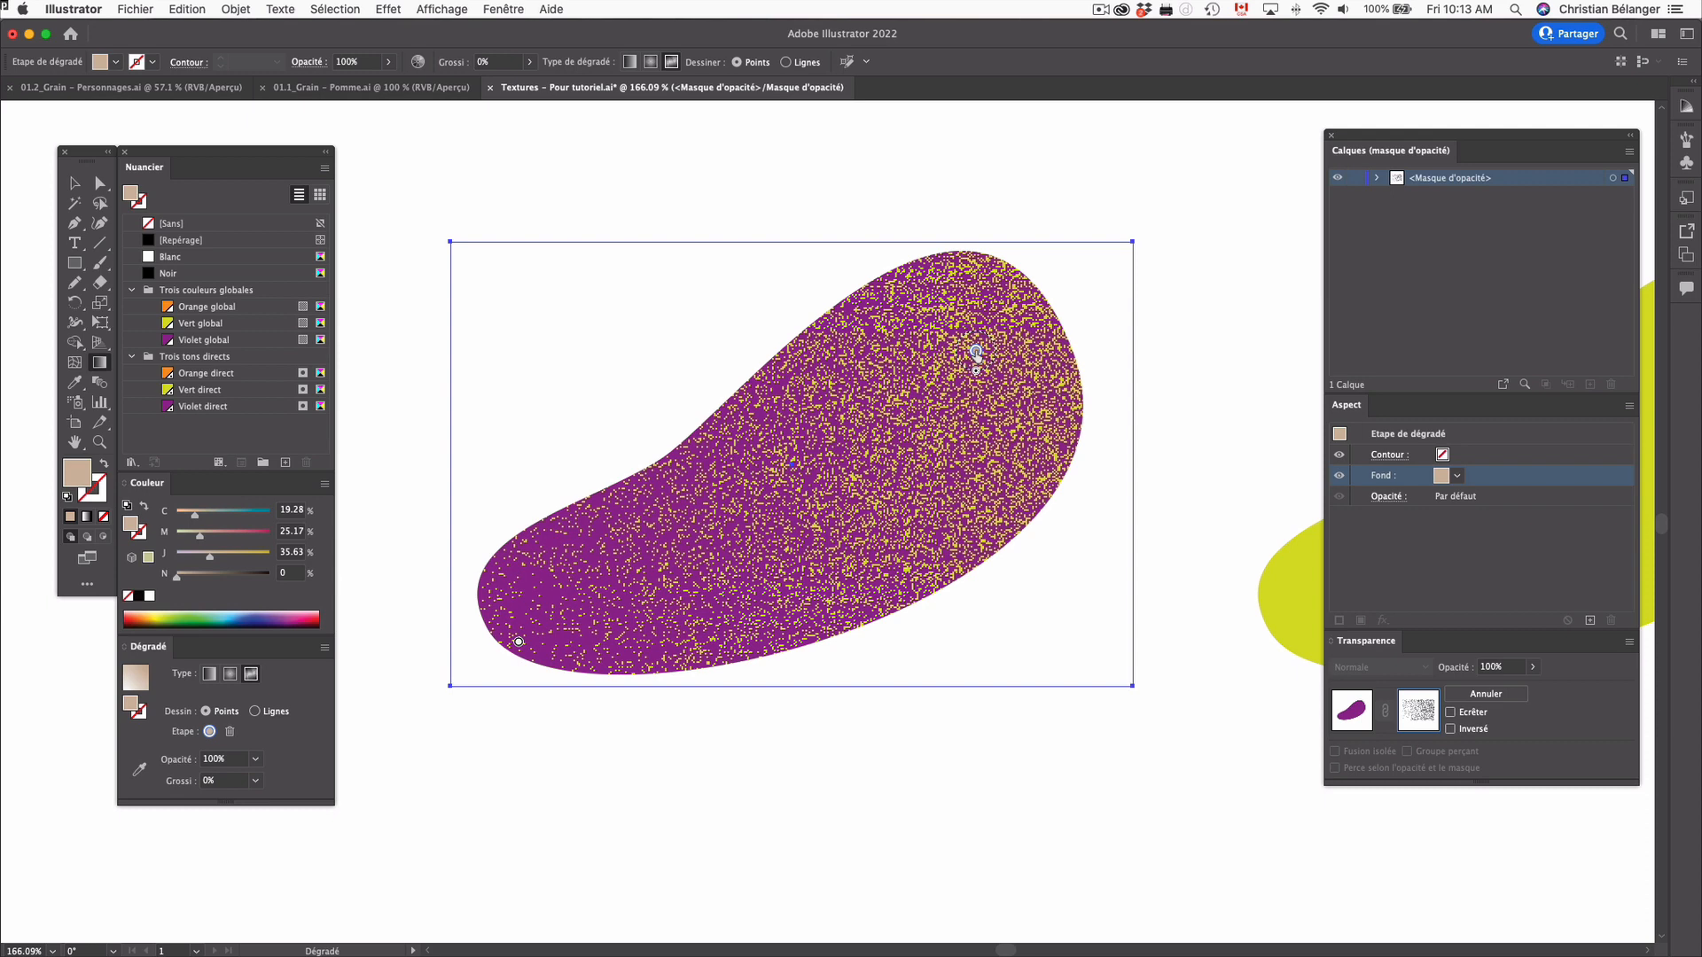
pyautogui.doubleClick(976, 352)
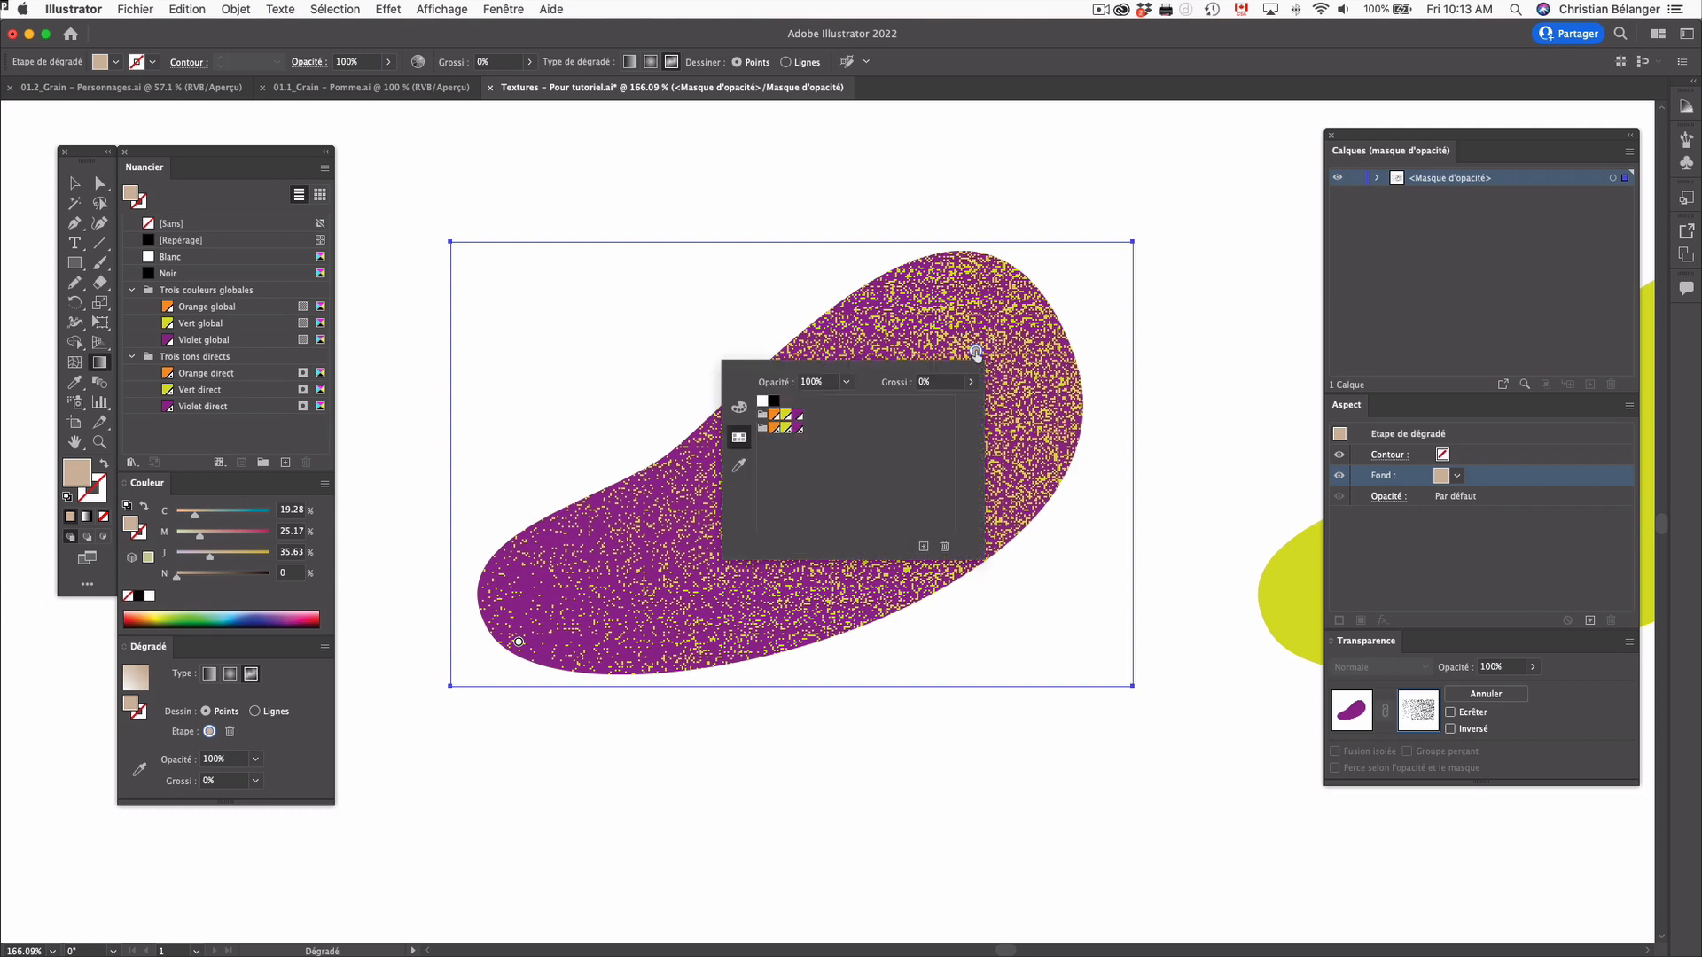
pyautogui.click(763, 401)
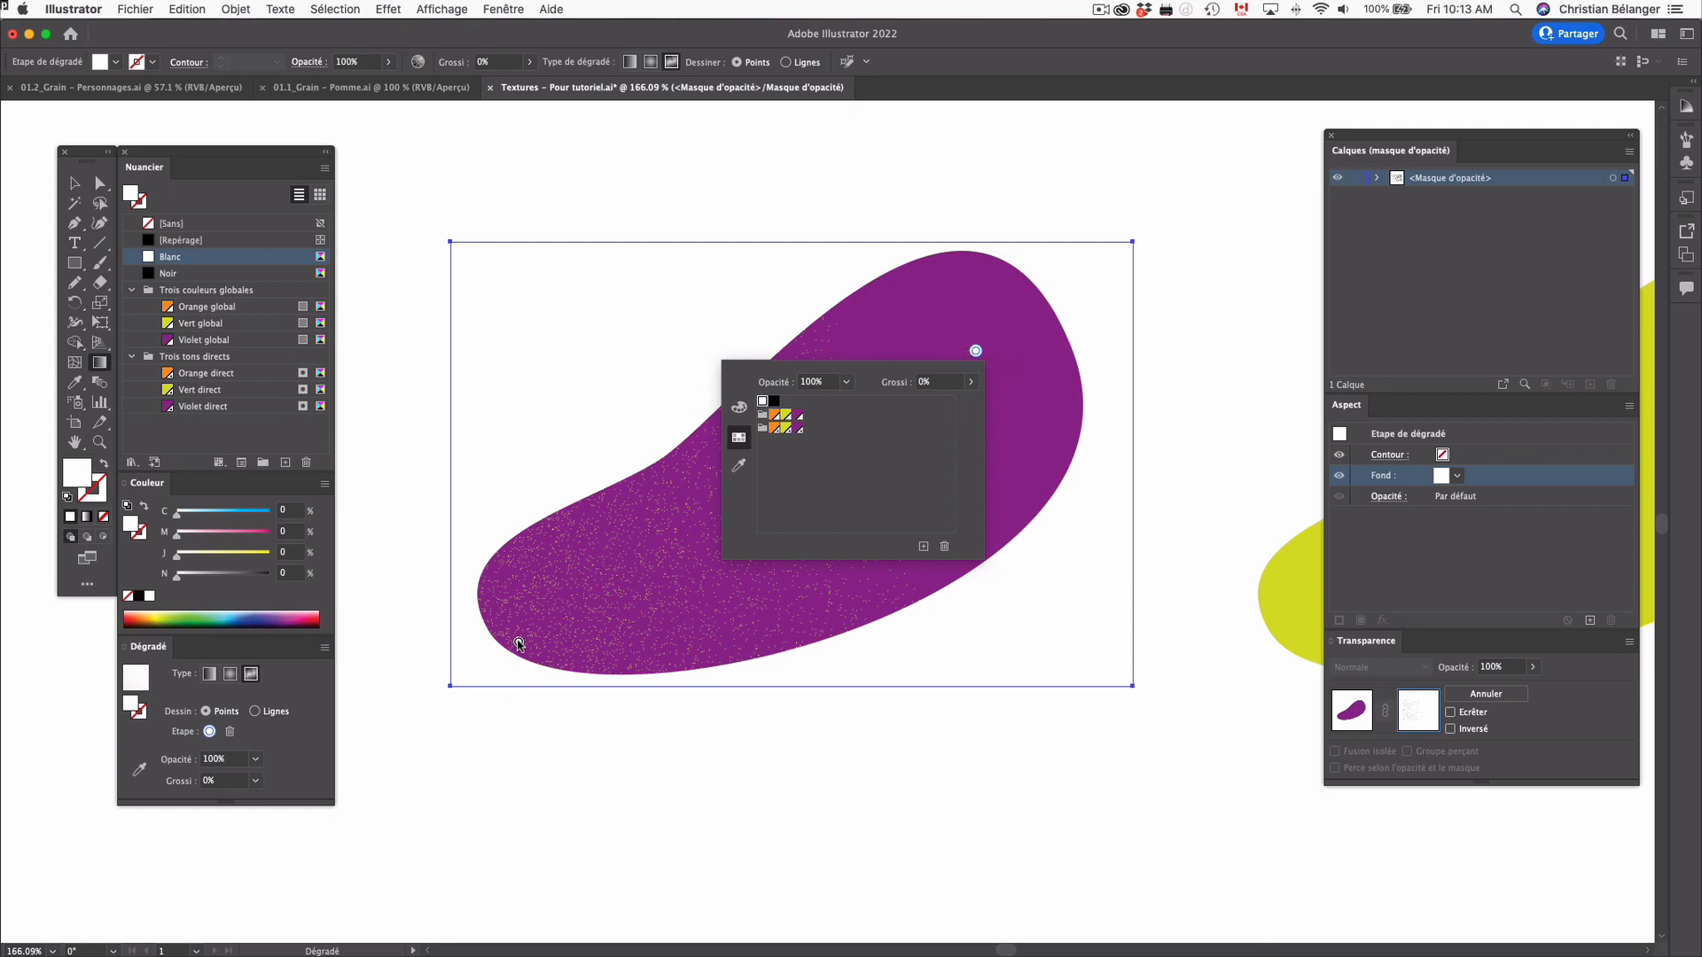
pyautogui.click(518, 645)
pyautogui.doubleClick(519, 644)
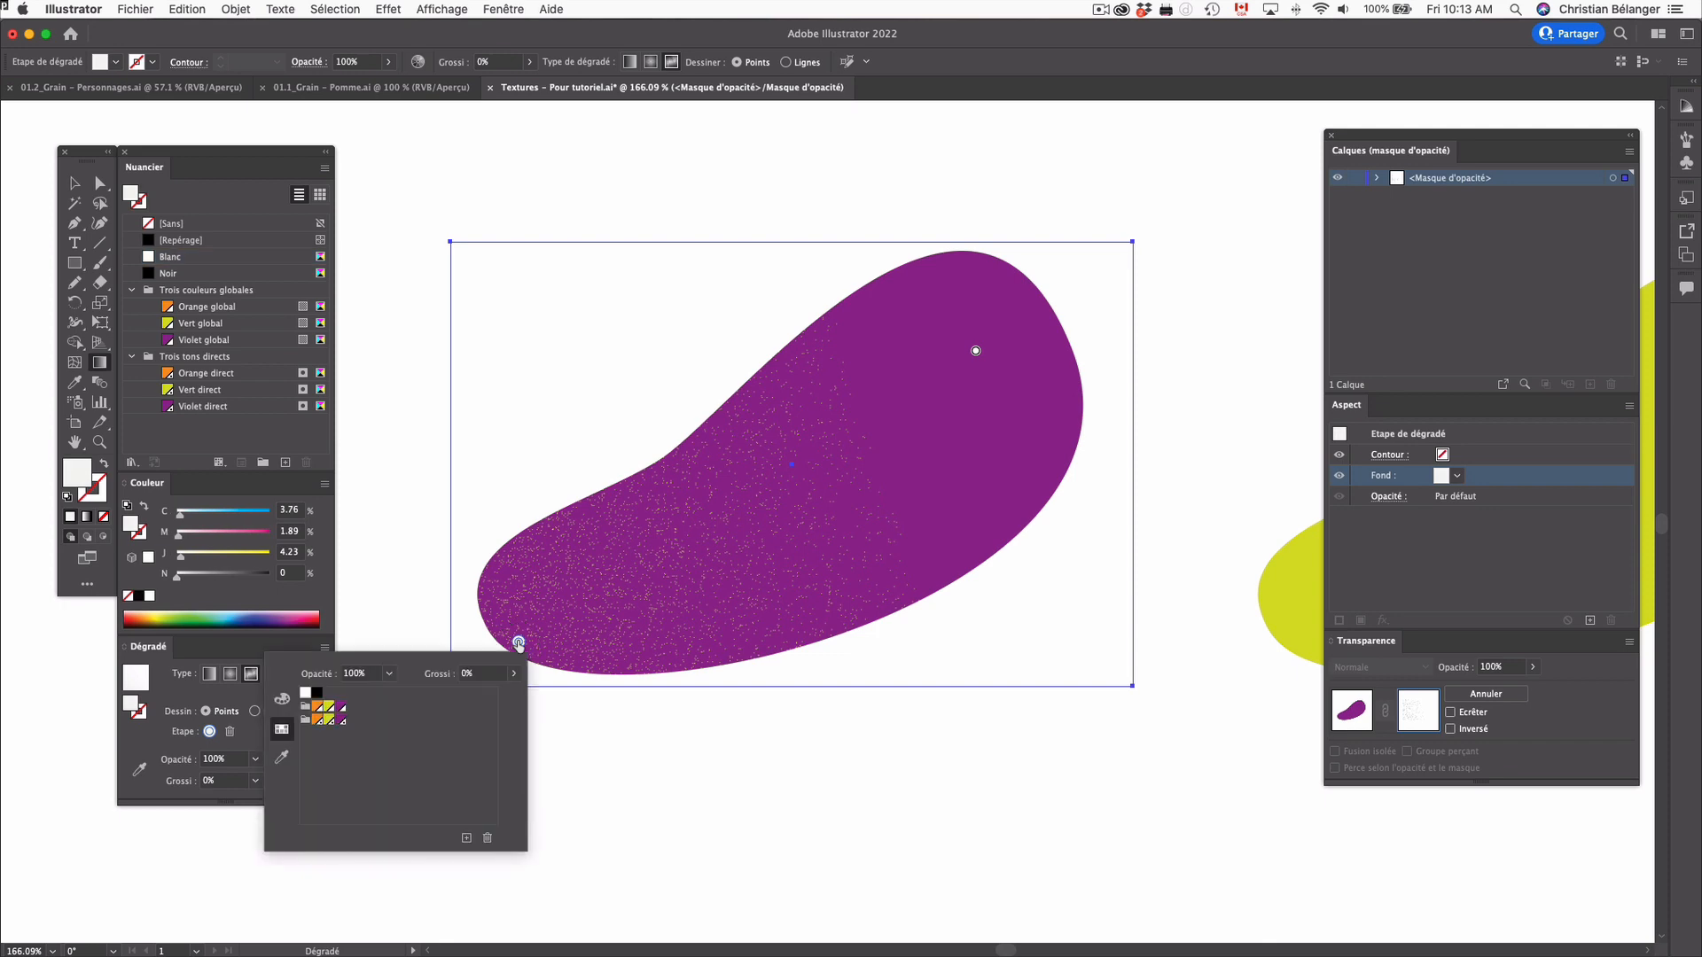
pyautogui.click(316, 694)
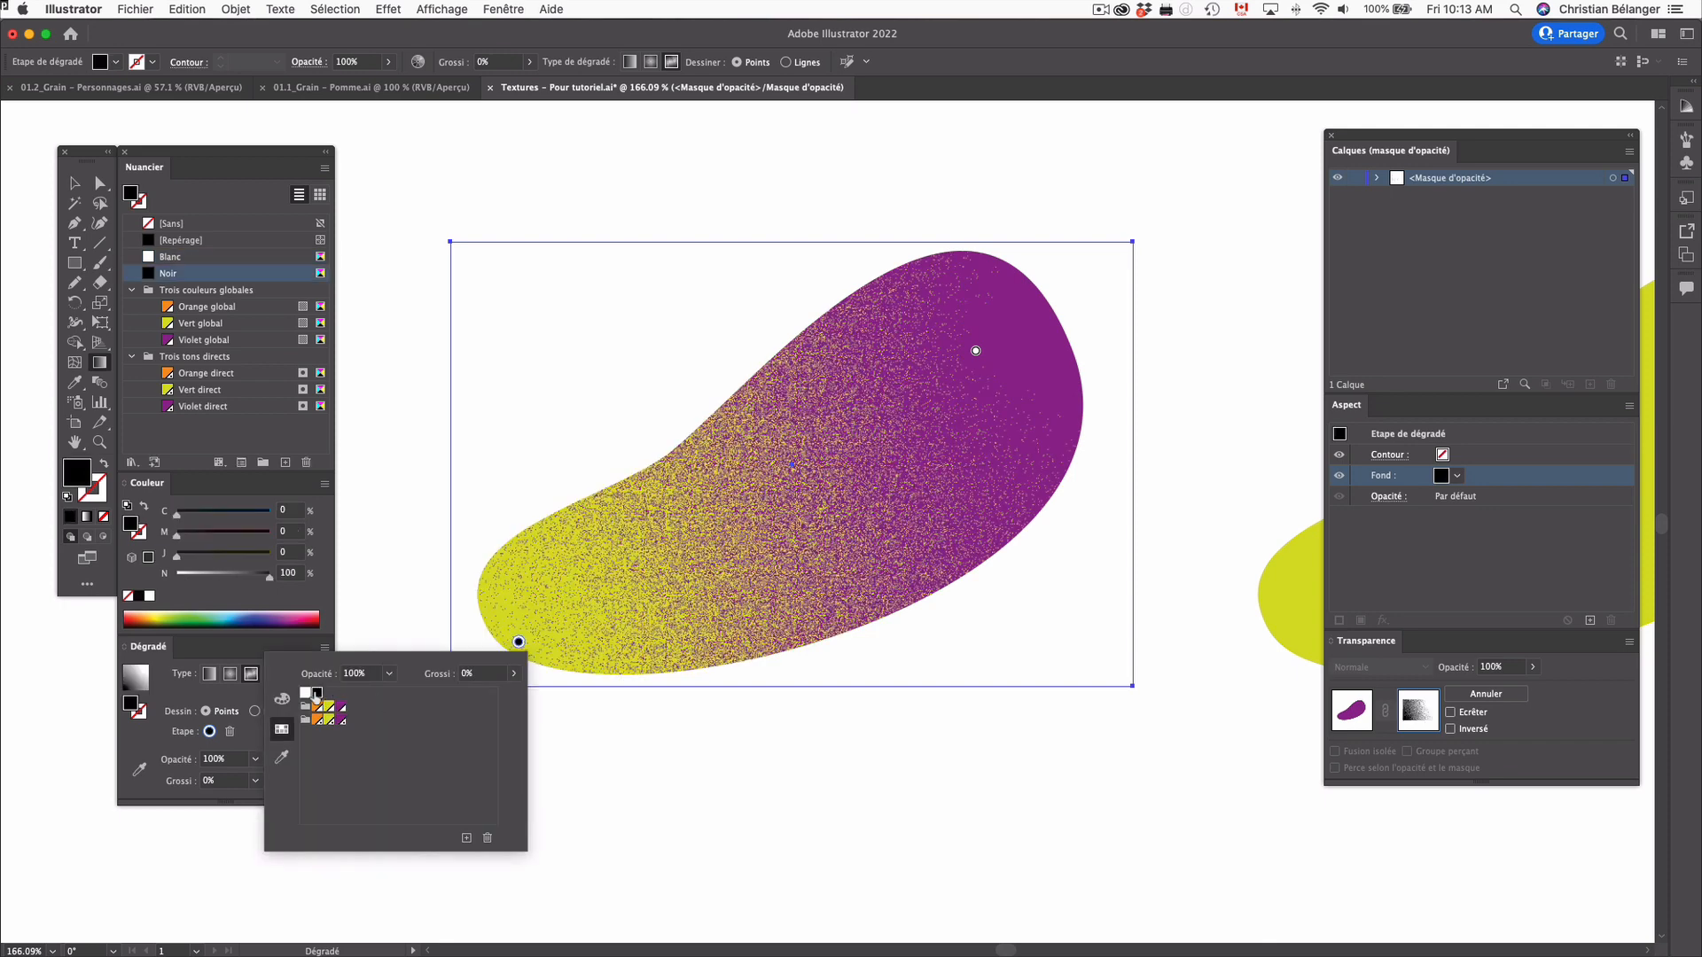
pyautogui.click(519, 643)
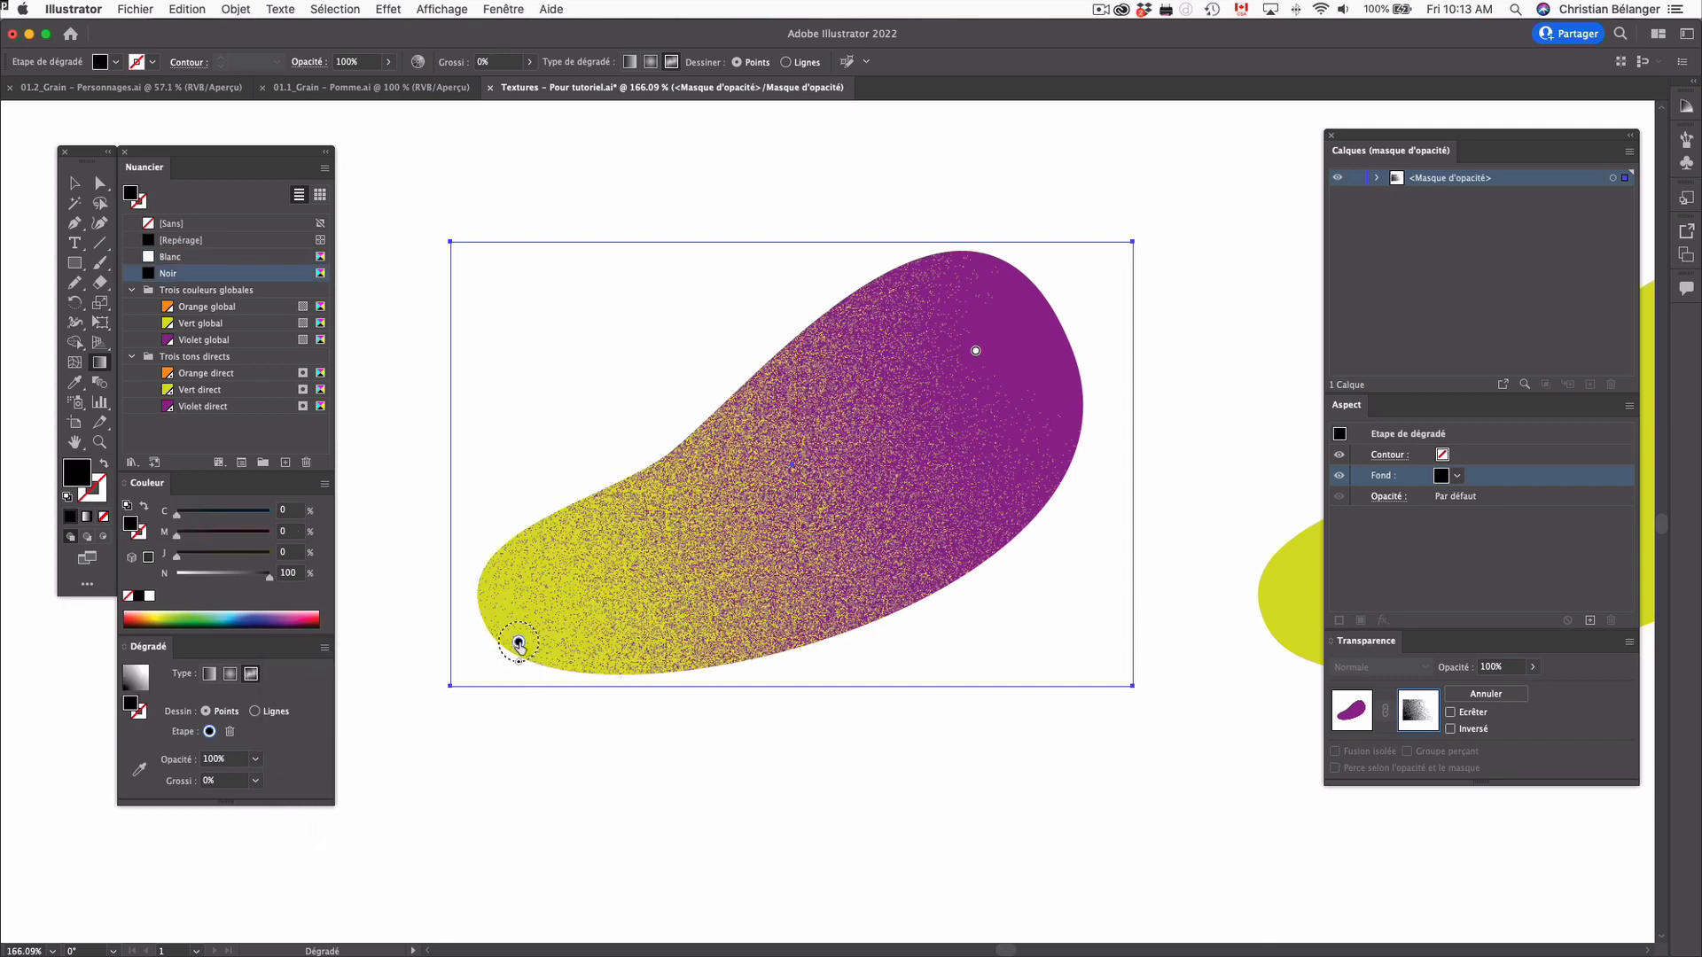
# Move the black point inward within the shape's lower-left lobe and reposition the white point near the top of the upper-right lobe
pyautogui.moveTo(518, 642); pyautogui.dragTo(662, 573)
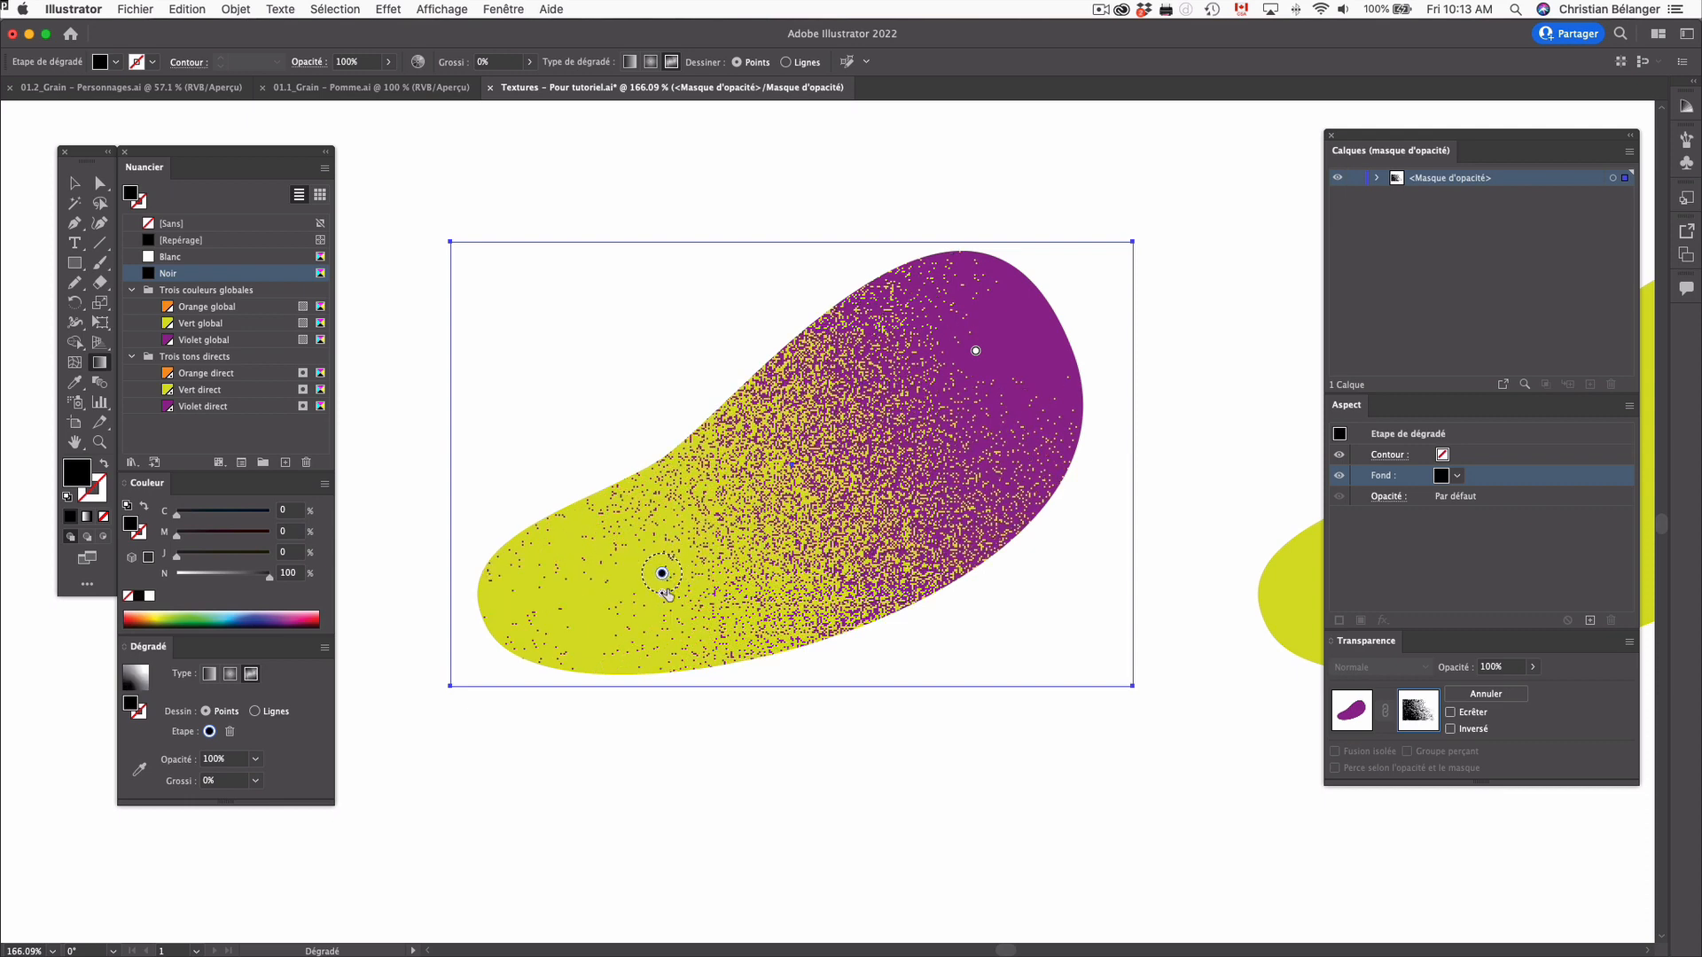
pyautogui.moveTo(976, 351); pyautogui.dragTo(975, 512)
pyautogui.moveTo(833, 583); pyautogui.dragTo(966, 325)
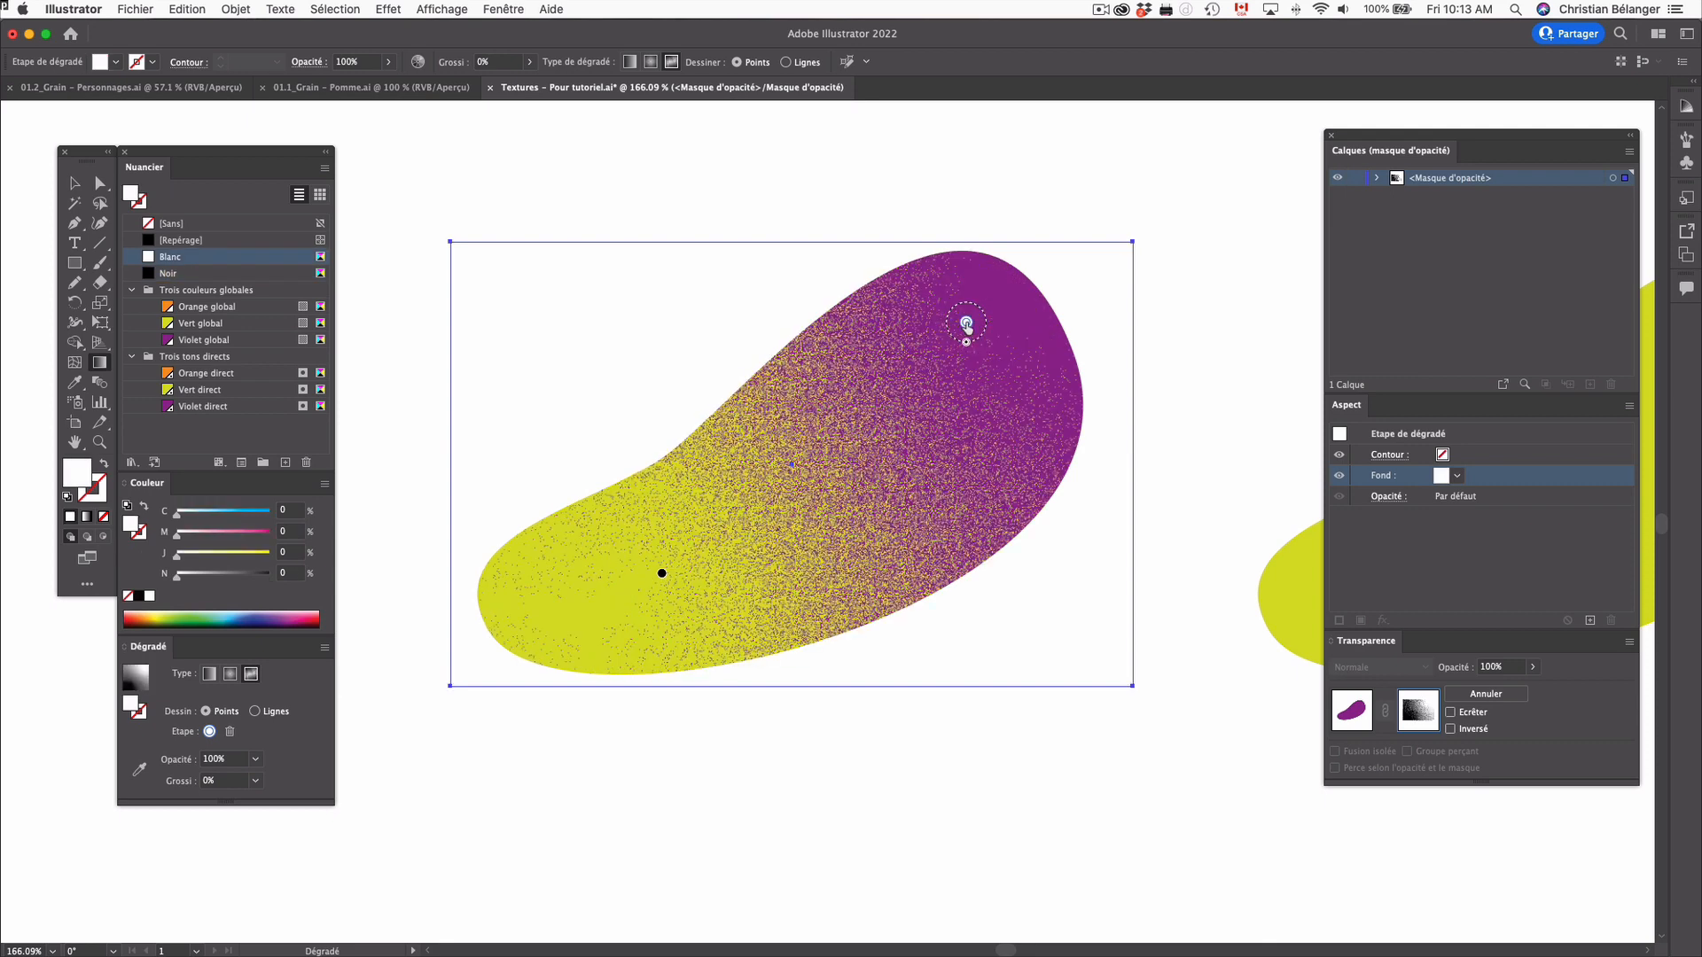
# Try two extra white gradient points, near the shape's lower-right edge and middle upper edge, and delete both
pyautogui.click(947, 527)
pyautogui.click(731, 452)
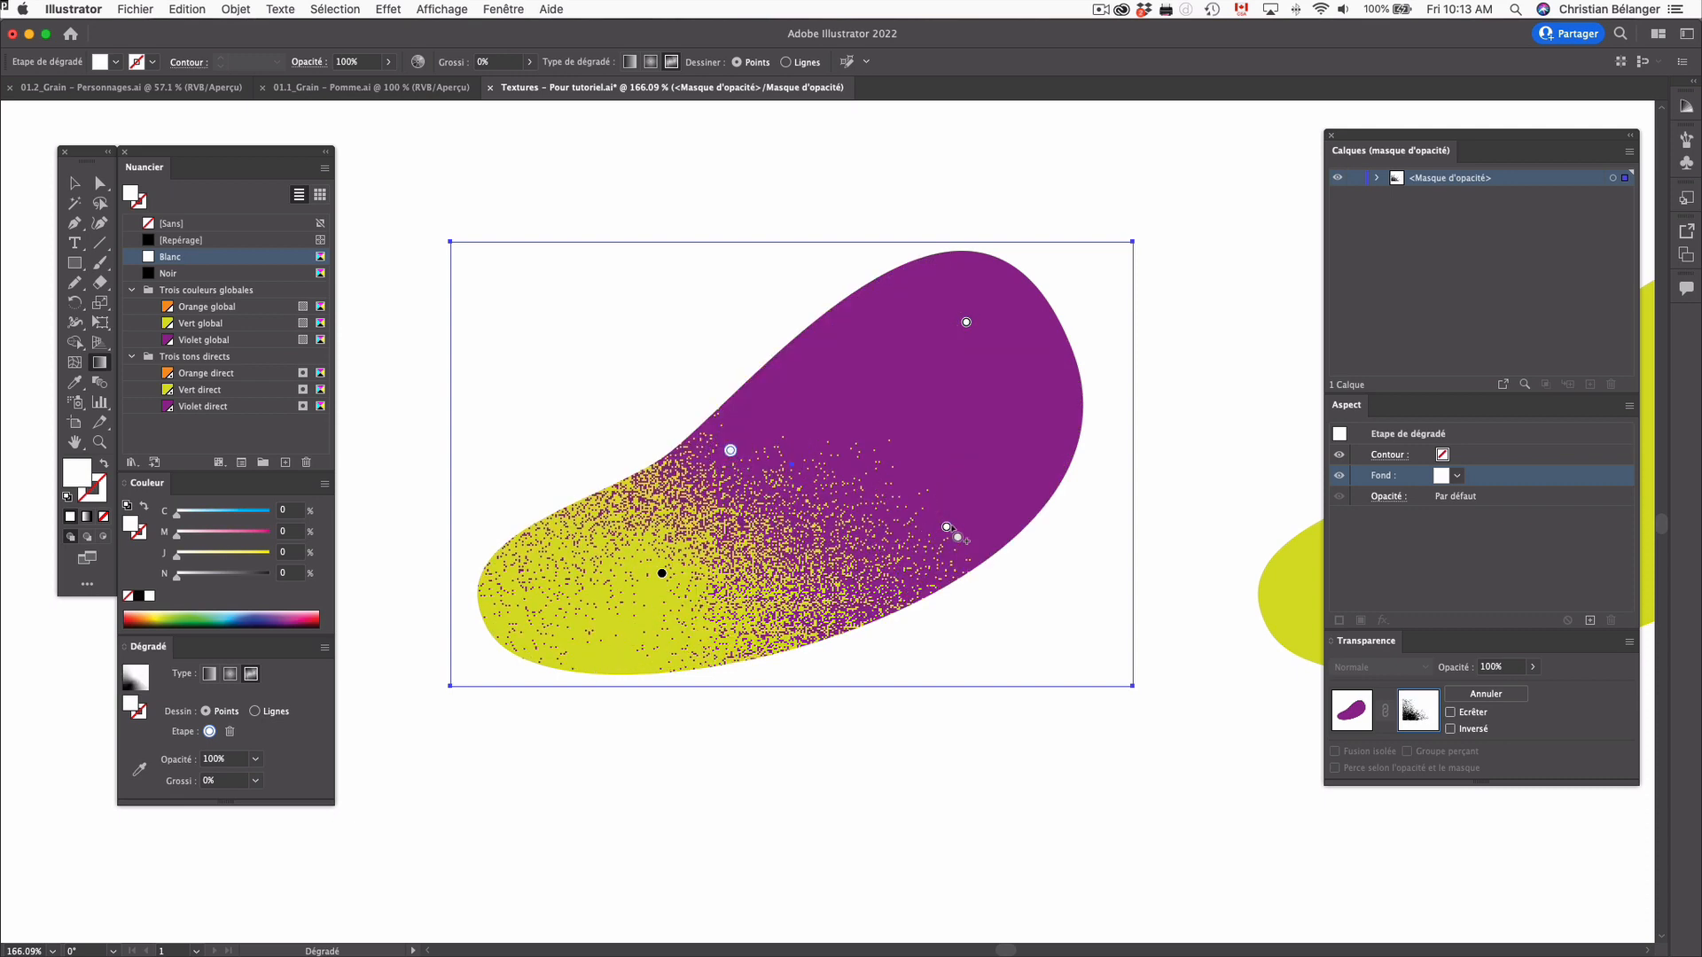
pyautogui.press('Delete')
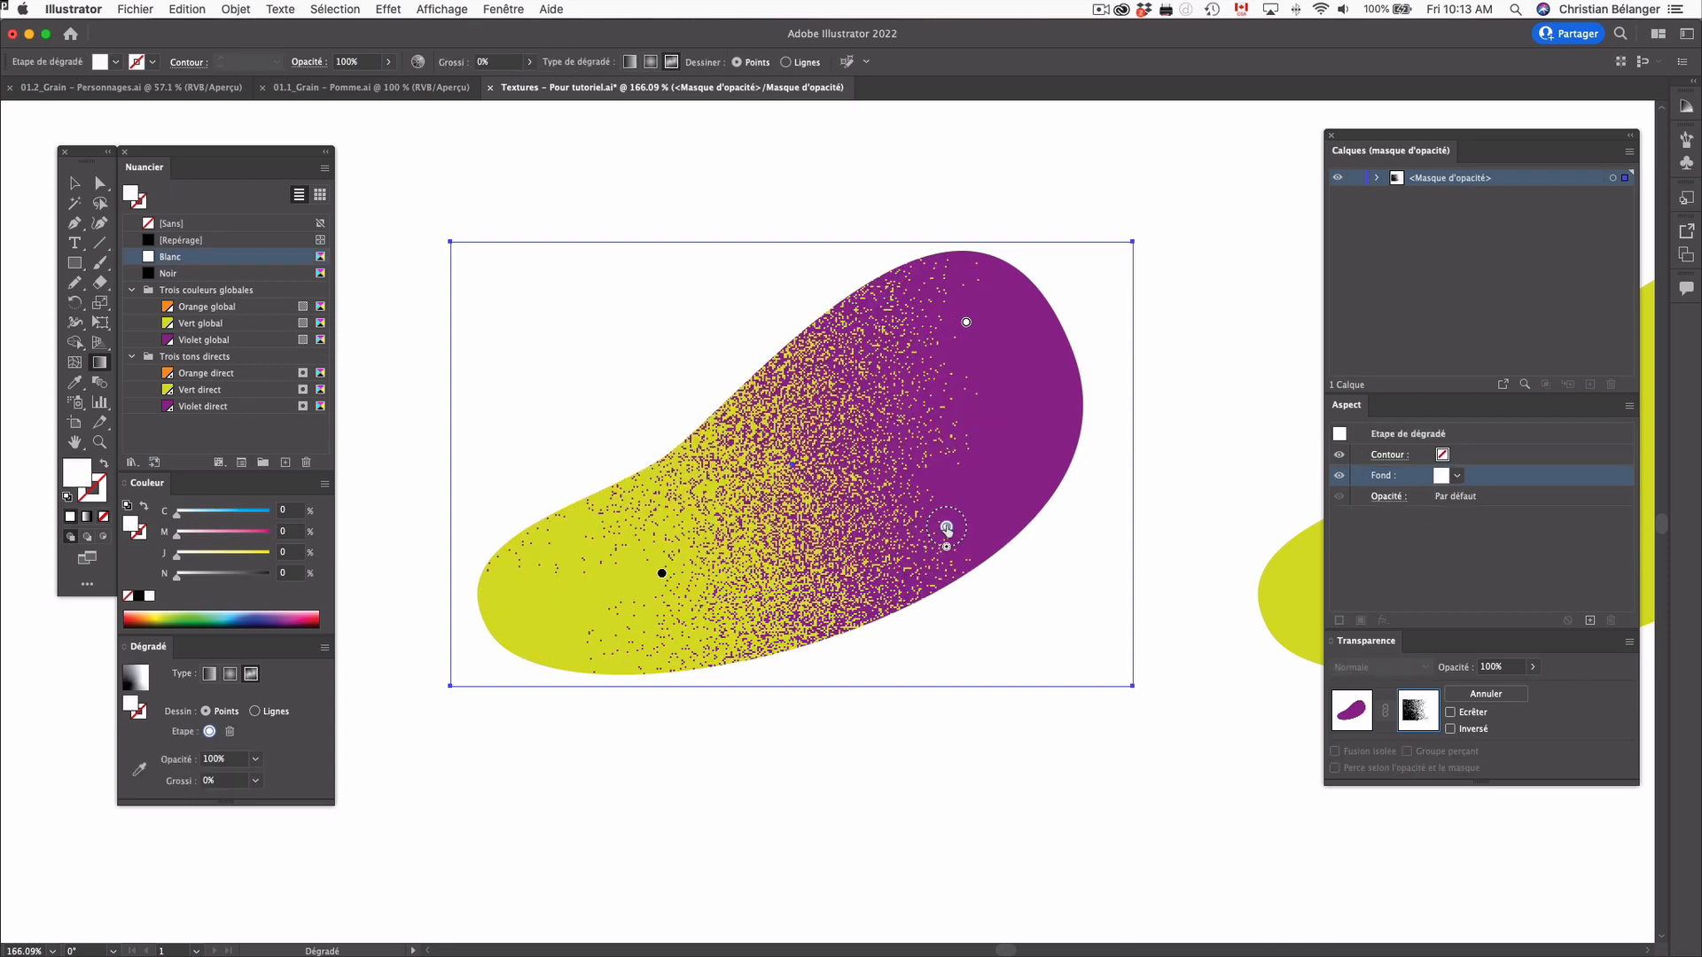
pyautogui.press('Delete')
# Enlarge the black gradient point's spread to 92% and deselect the mask rectangle
pyautogui.click(662, 573)
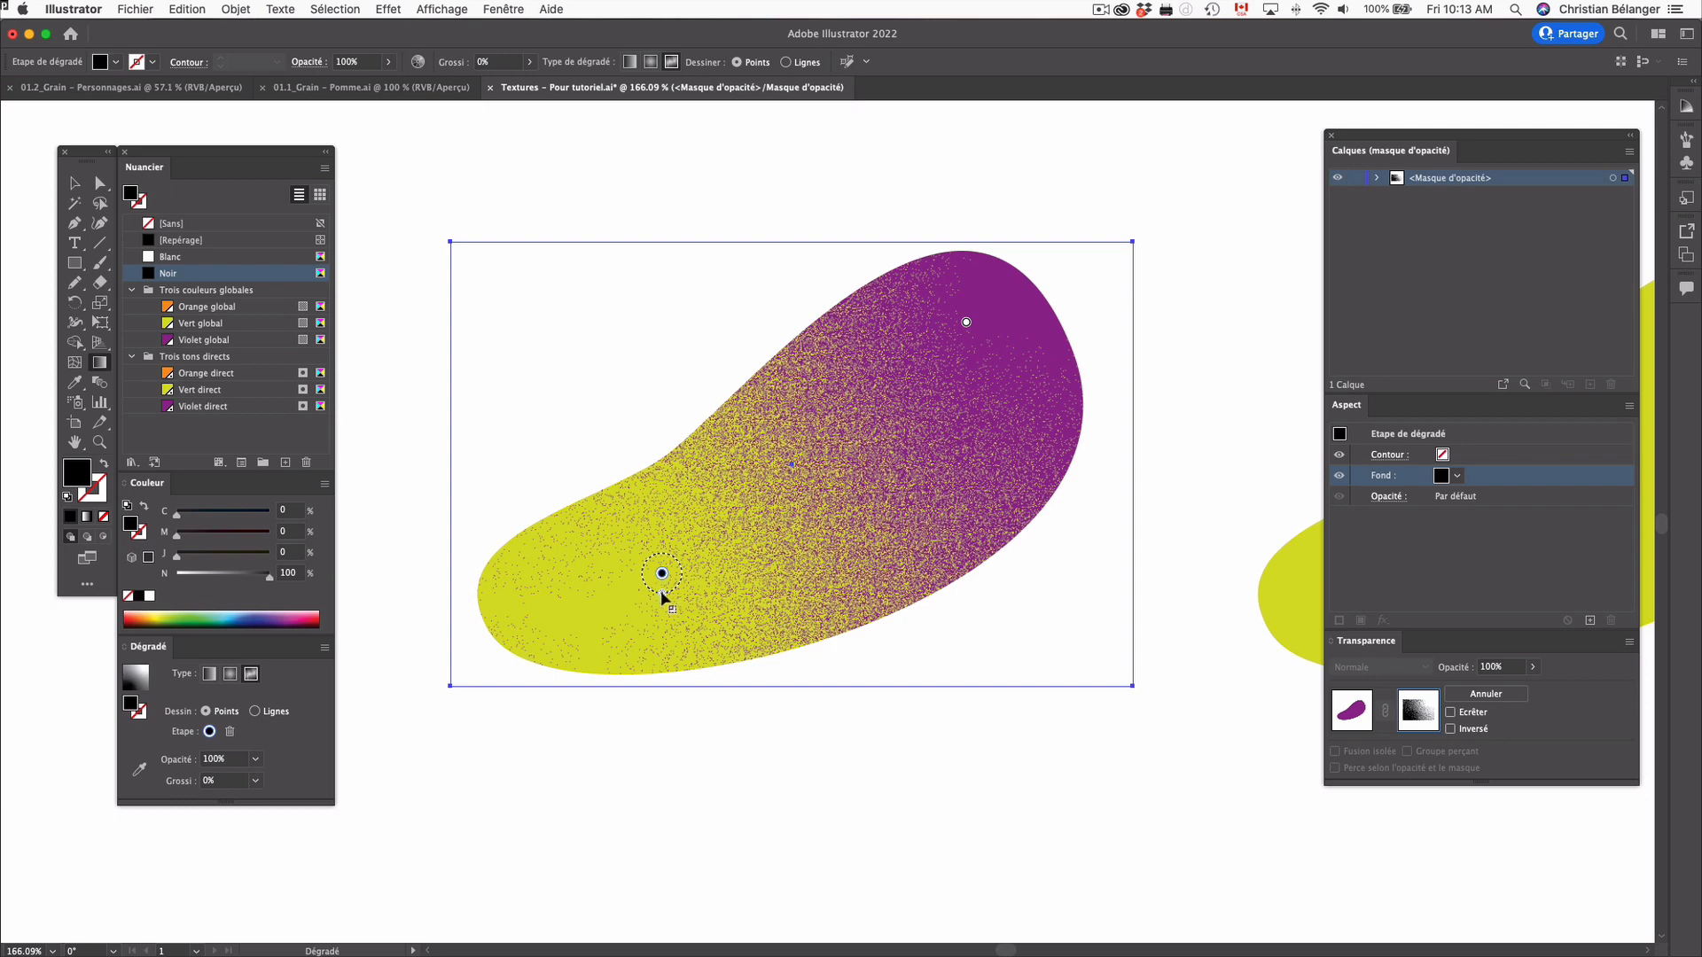
pyautogui.moveTo(663, 598)
pyautogui.mouseDown()
pyautogui.moveTo(665, 621)
pyautogui.moveTo(663, 605)
pyautogui.mouseUp()
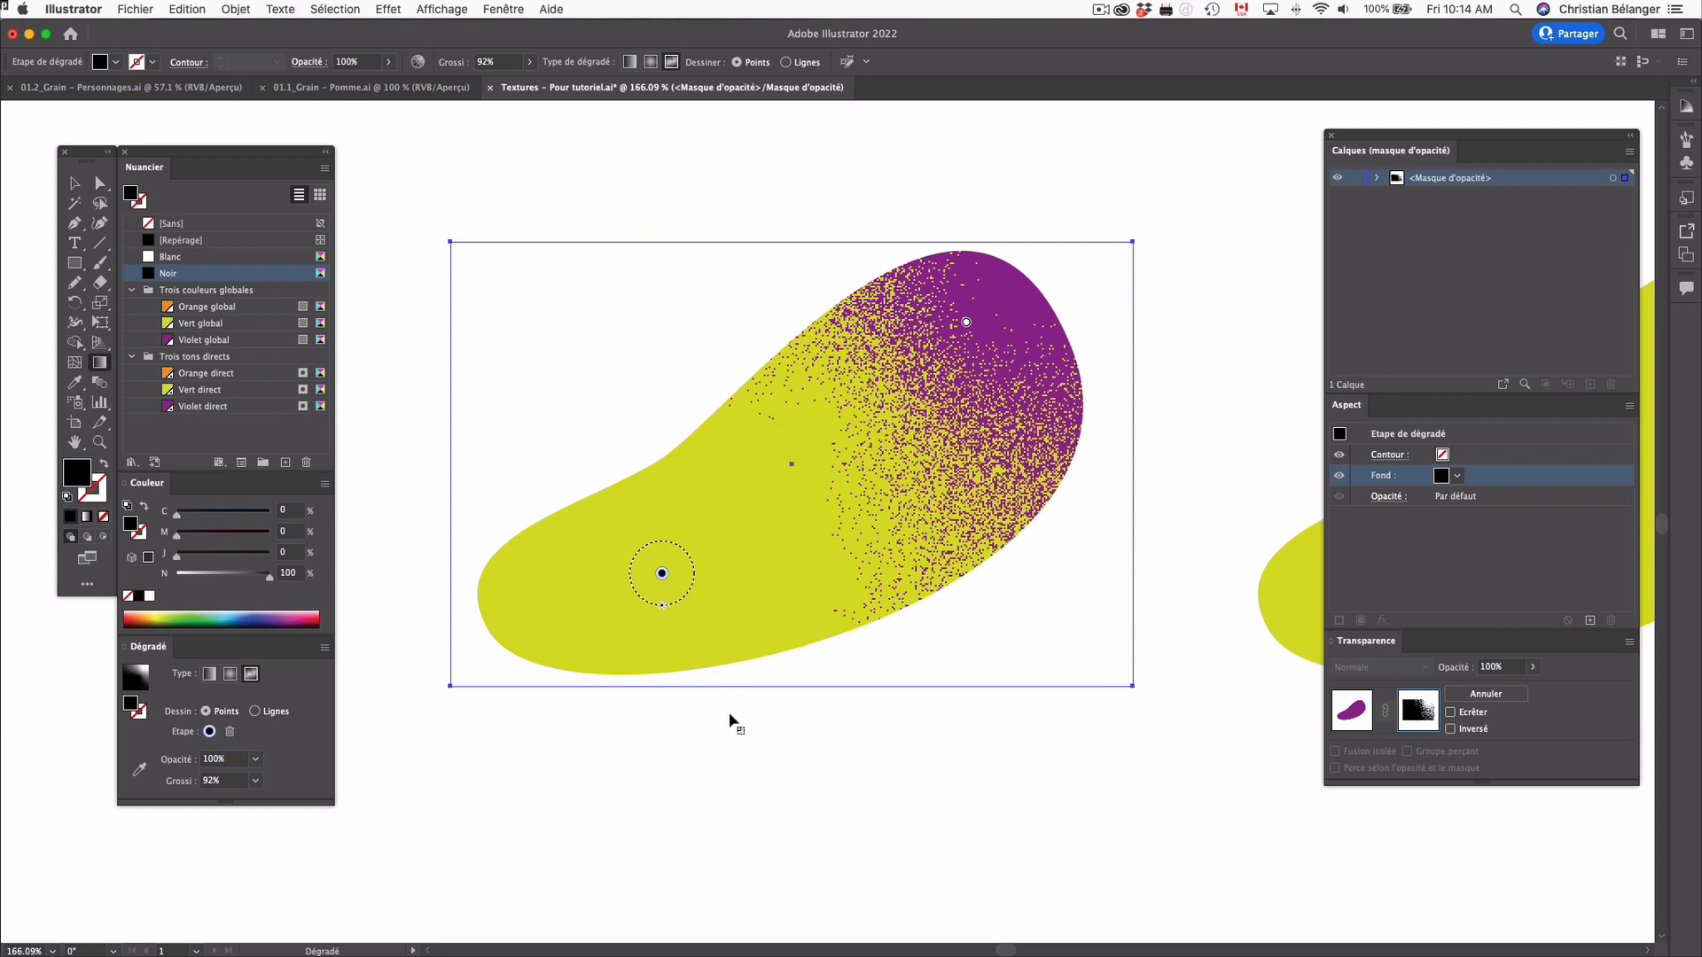
pyautogui.click(745, 762)
pyautogui.press('super+minus')
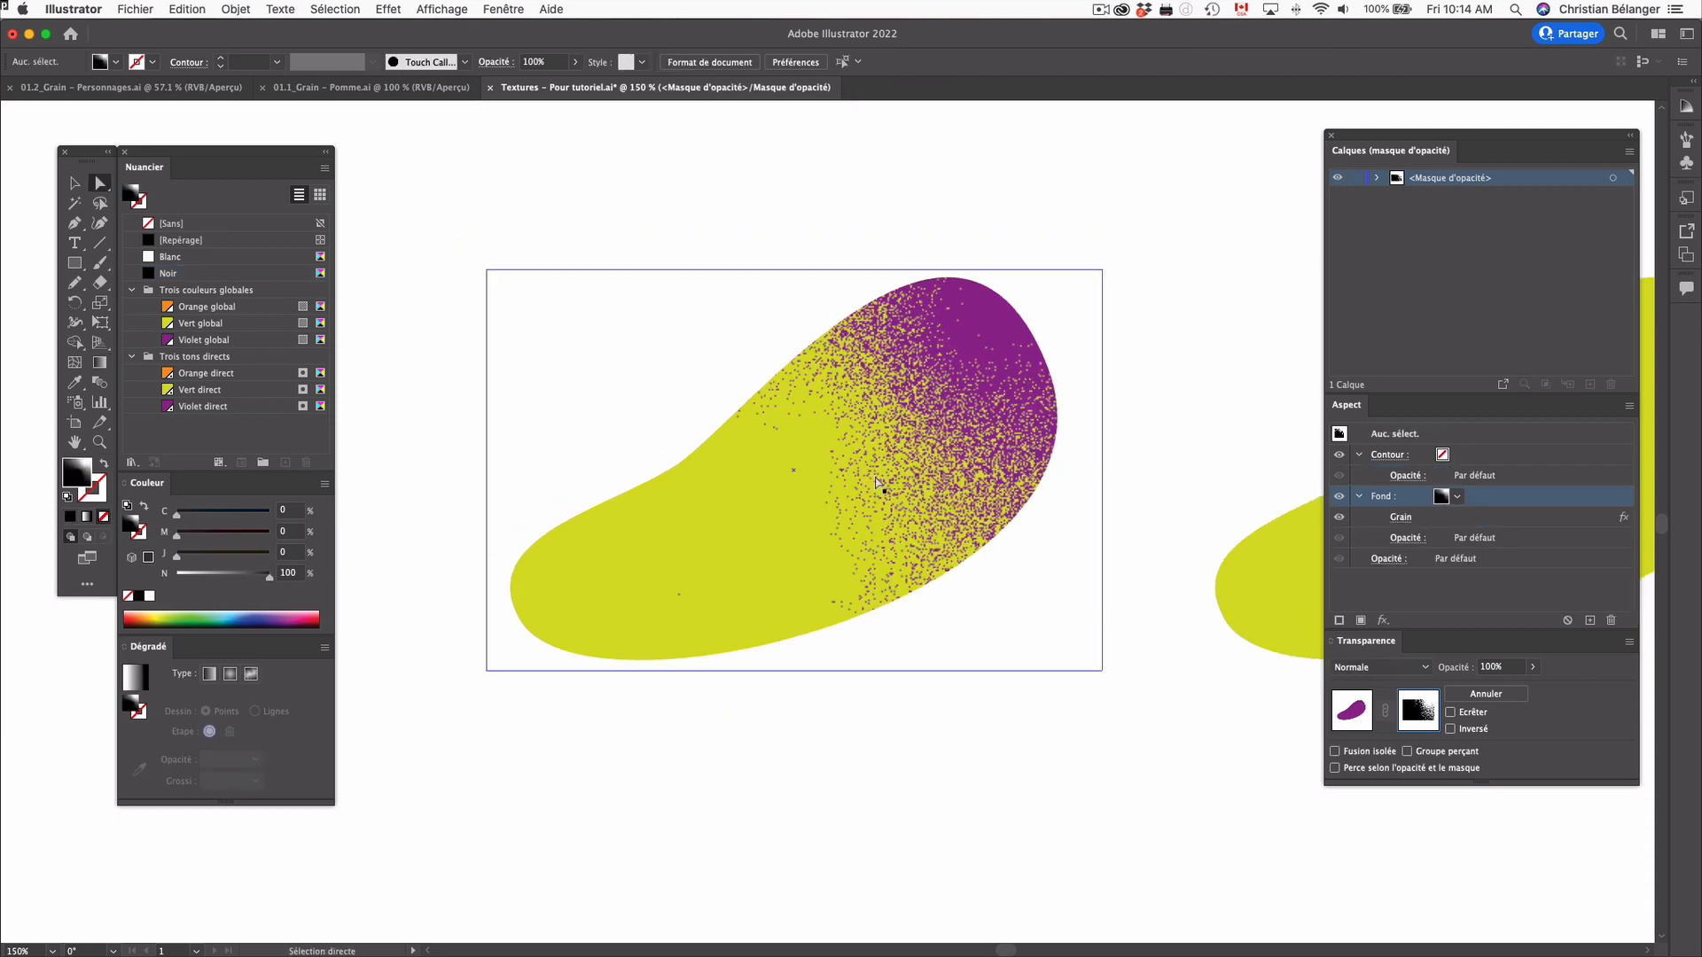
# Try moving and resizing the mask rectangle, and undo these changes
pyautogui.moveTo(894, 479); pyautogui.dragTo(895, 500)
pyautogui.press('super+z')
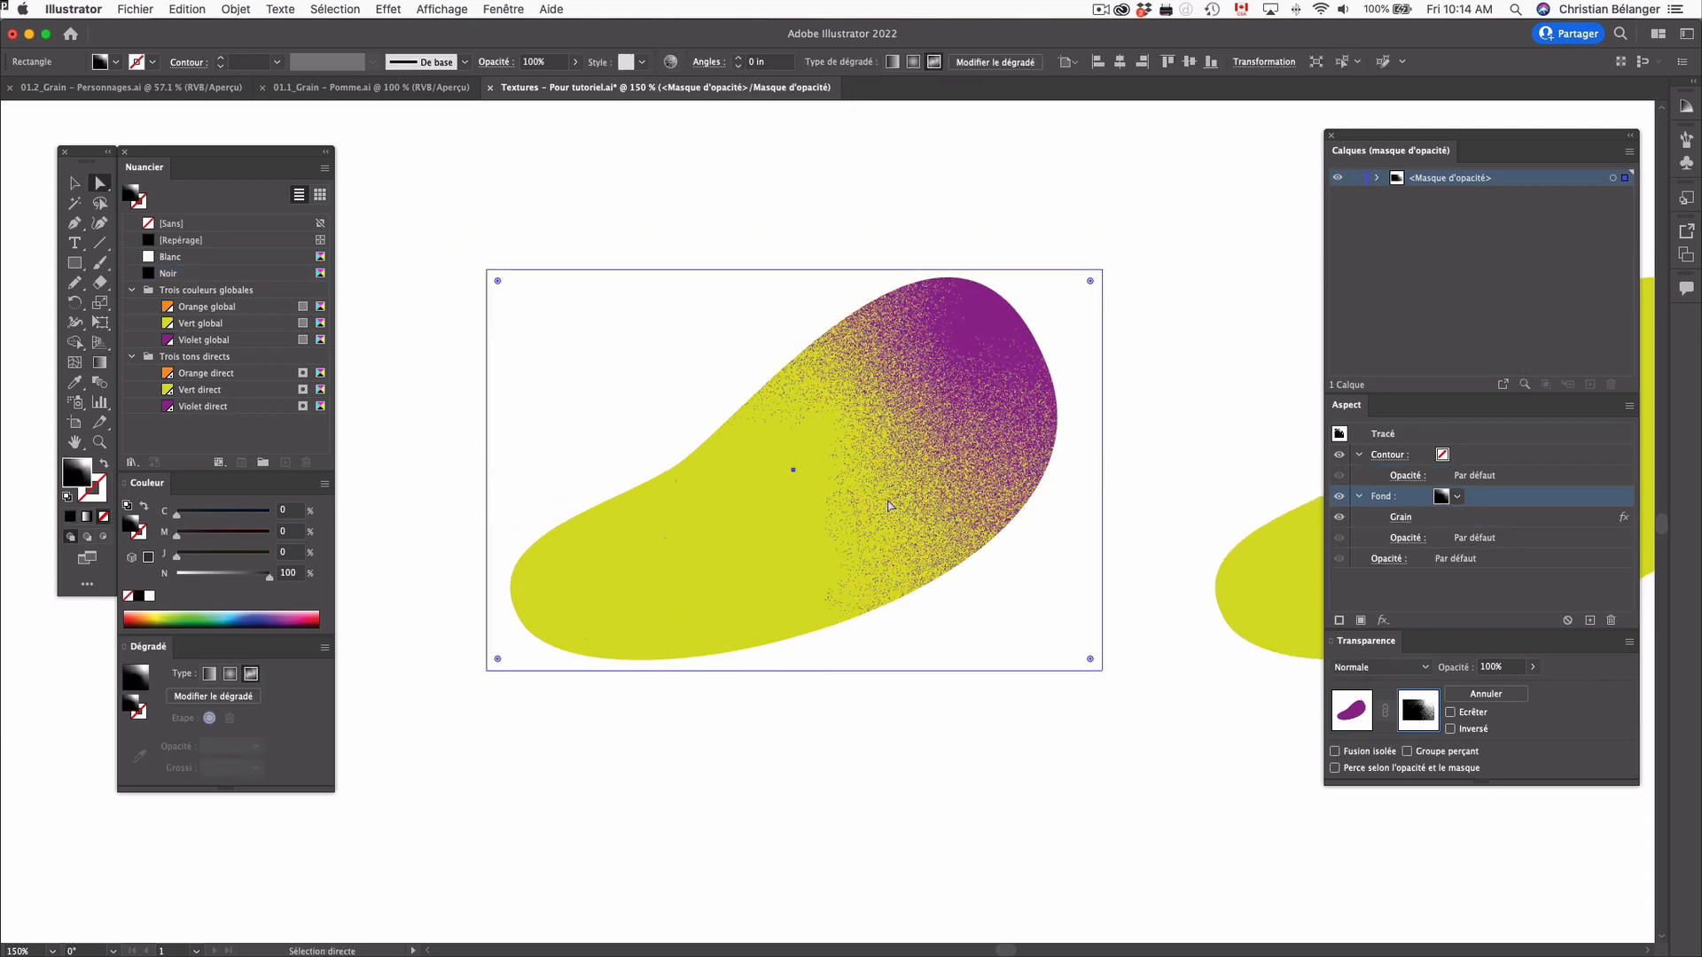
pyautogui.press('v')
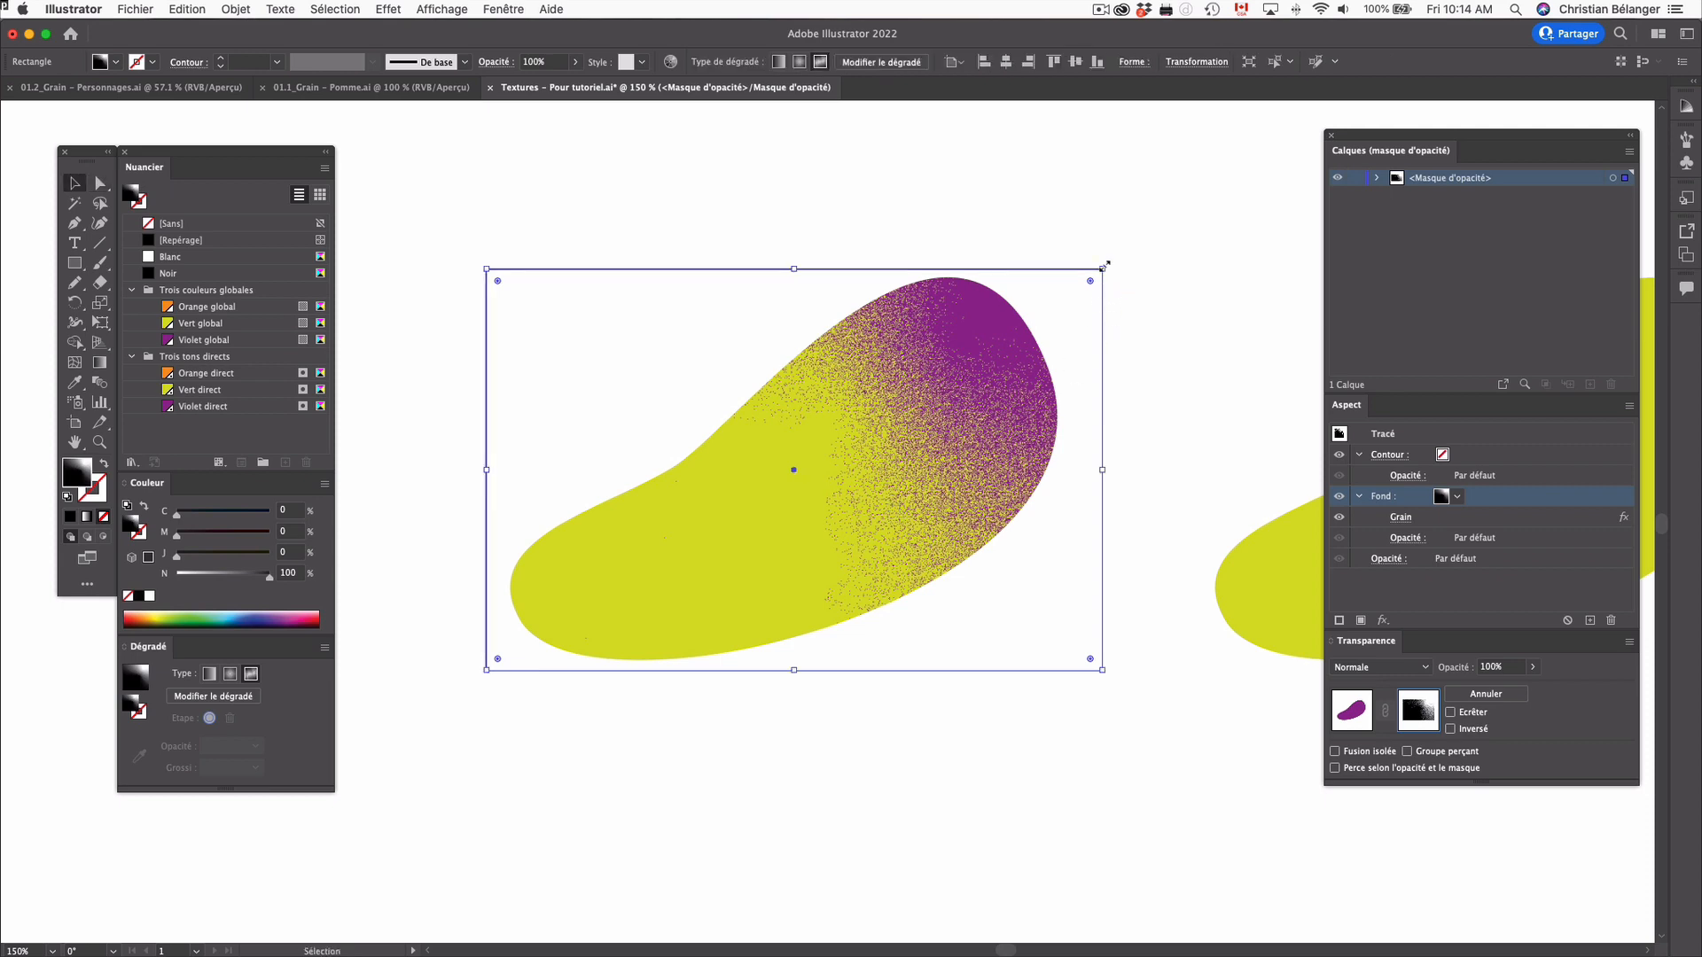
pyautogui.moveTo(1104, 265)
pyautogui.mouseDown()
pyautogui.moveTo(1231, 183)
pyautogui.moveTo(1113, 273)
pyautogui.mouseUp()
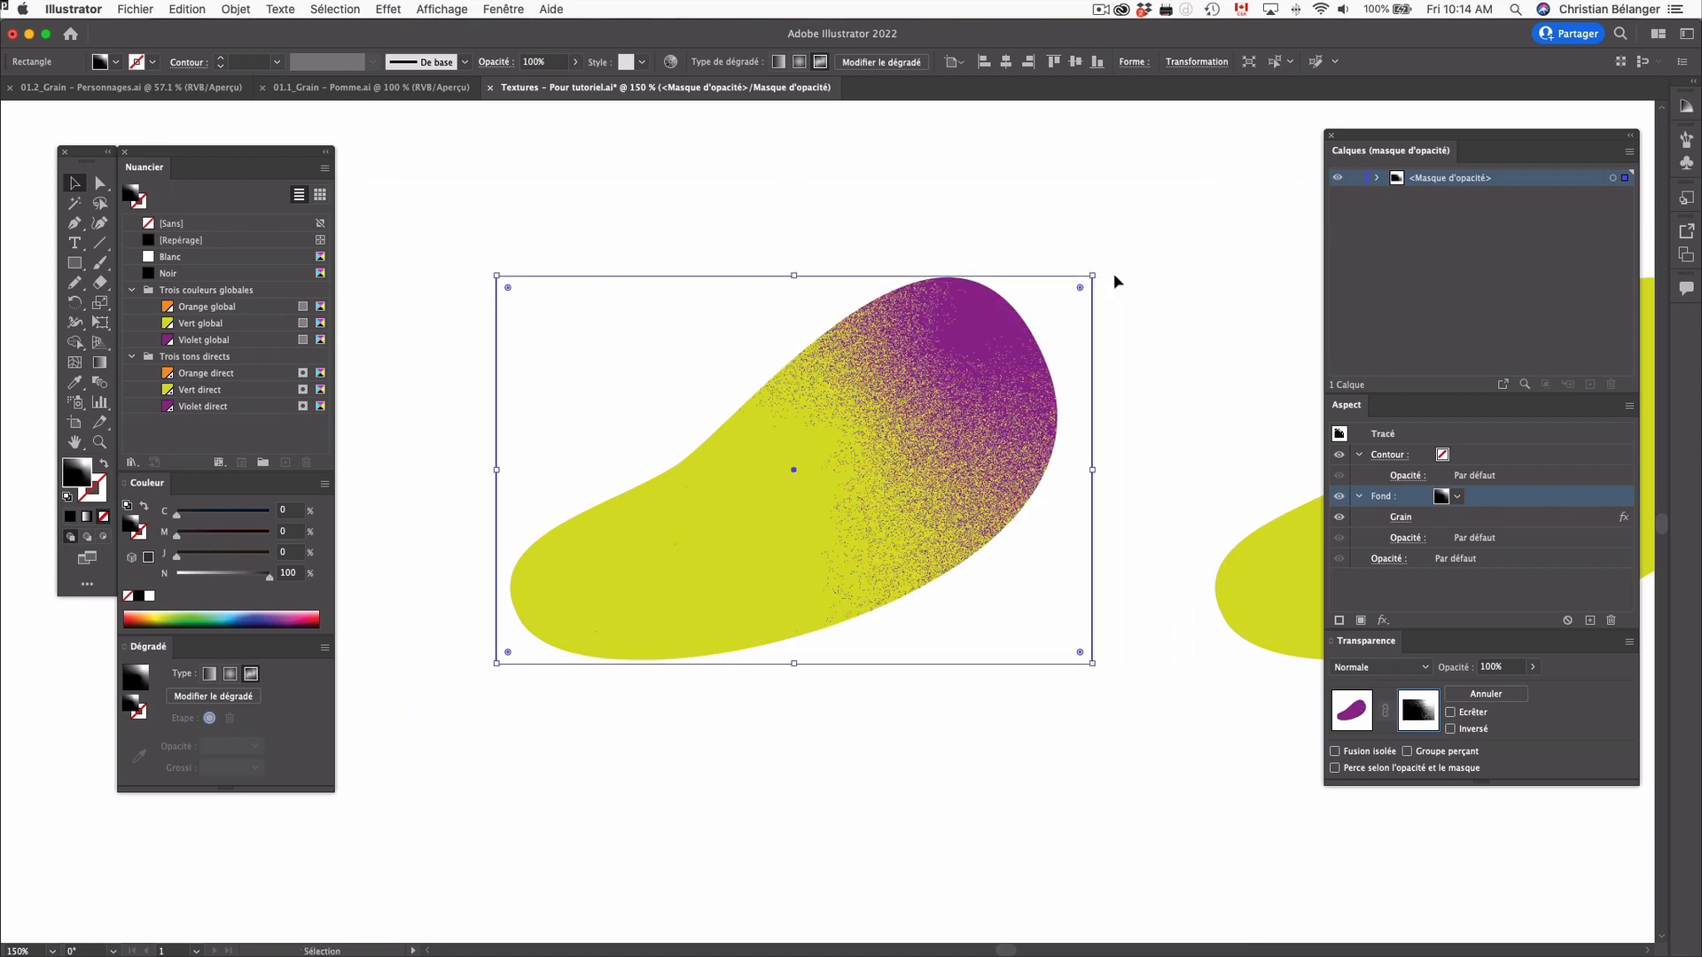
pyautogui.hotkey('ctrl', 'z')
pyautogui.press('p')
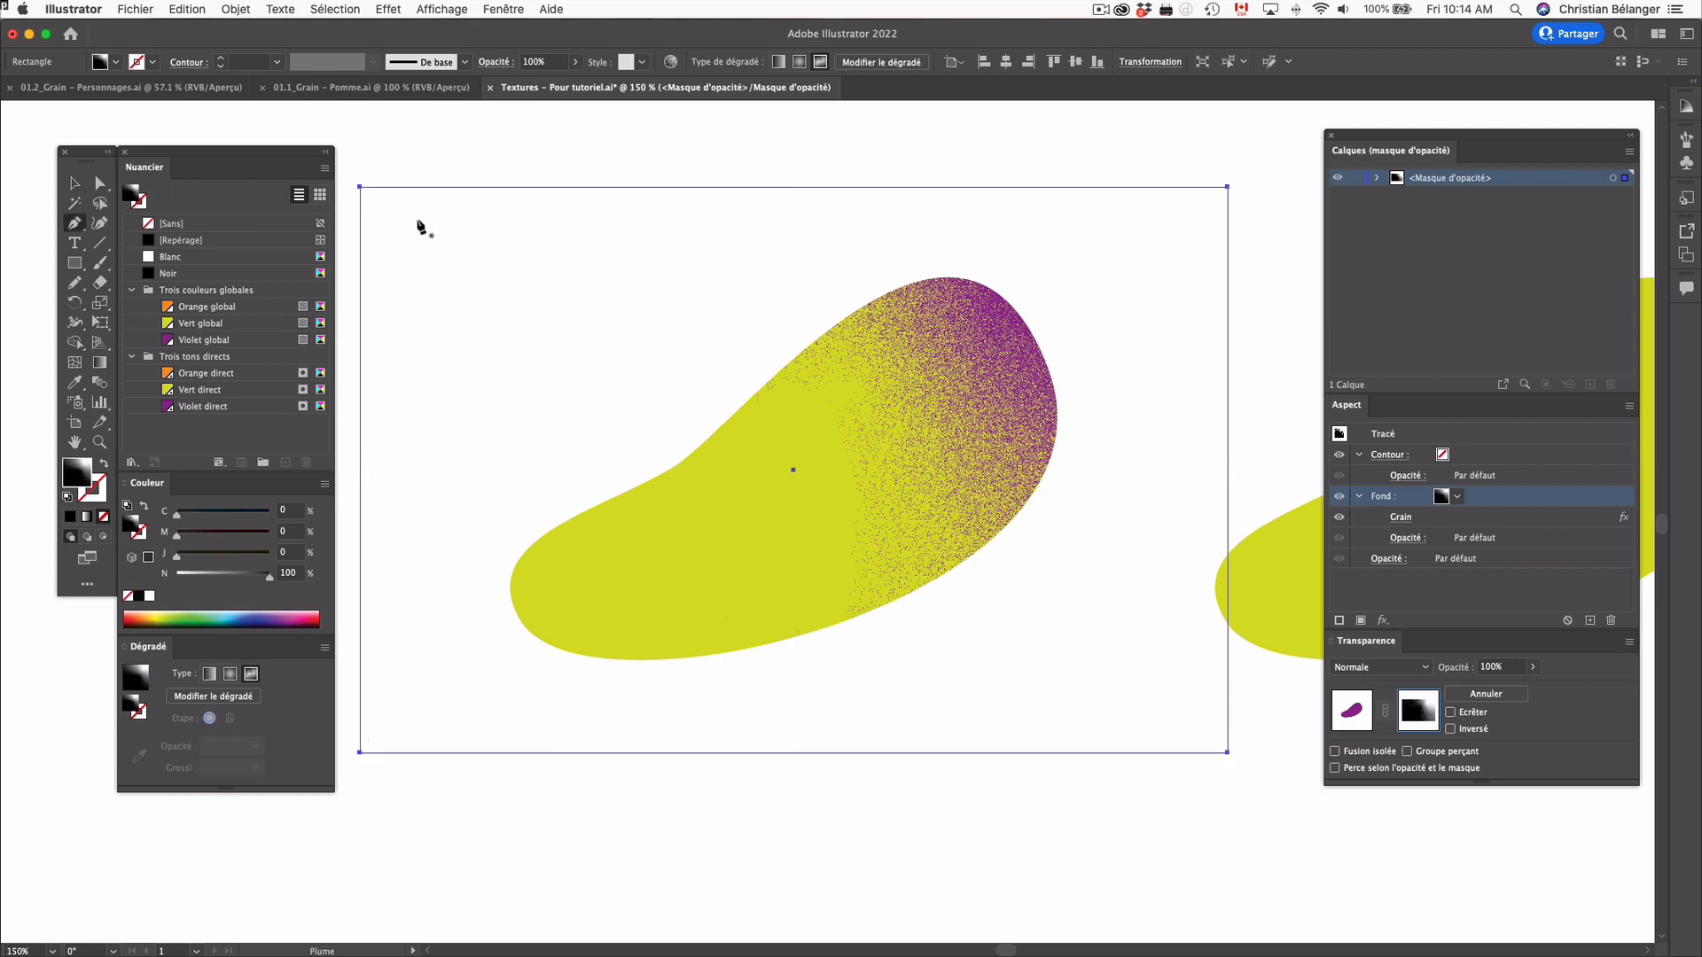
pyautogui.hotkey('ctrl', 'shift', 'z')
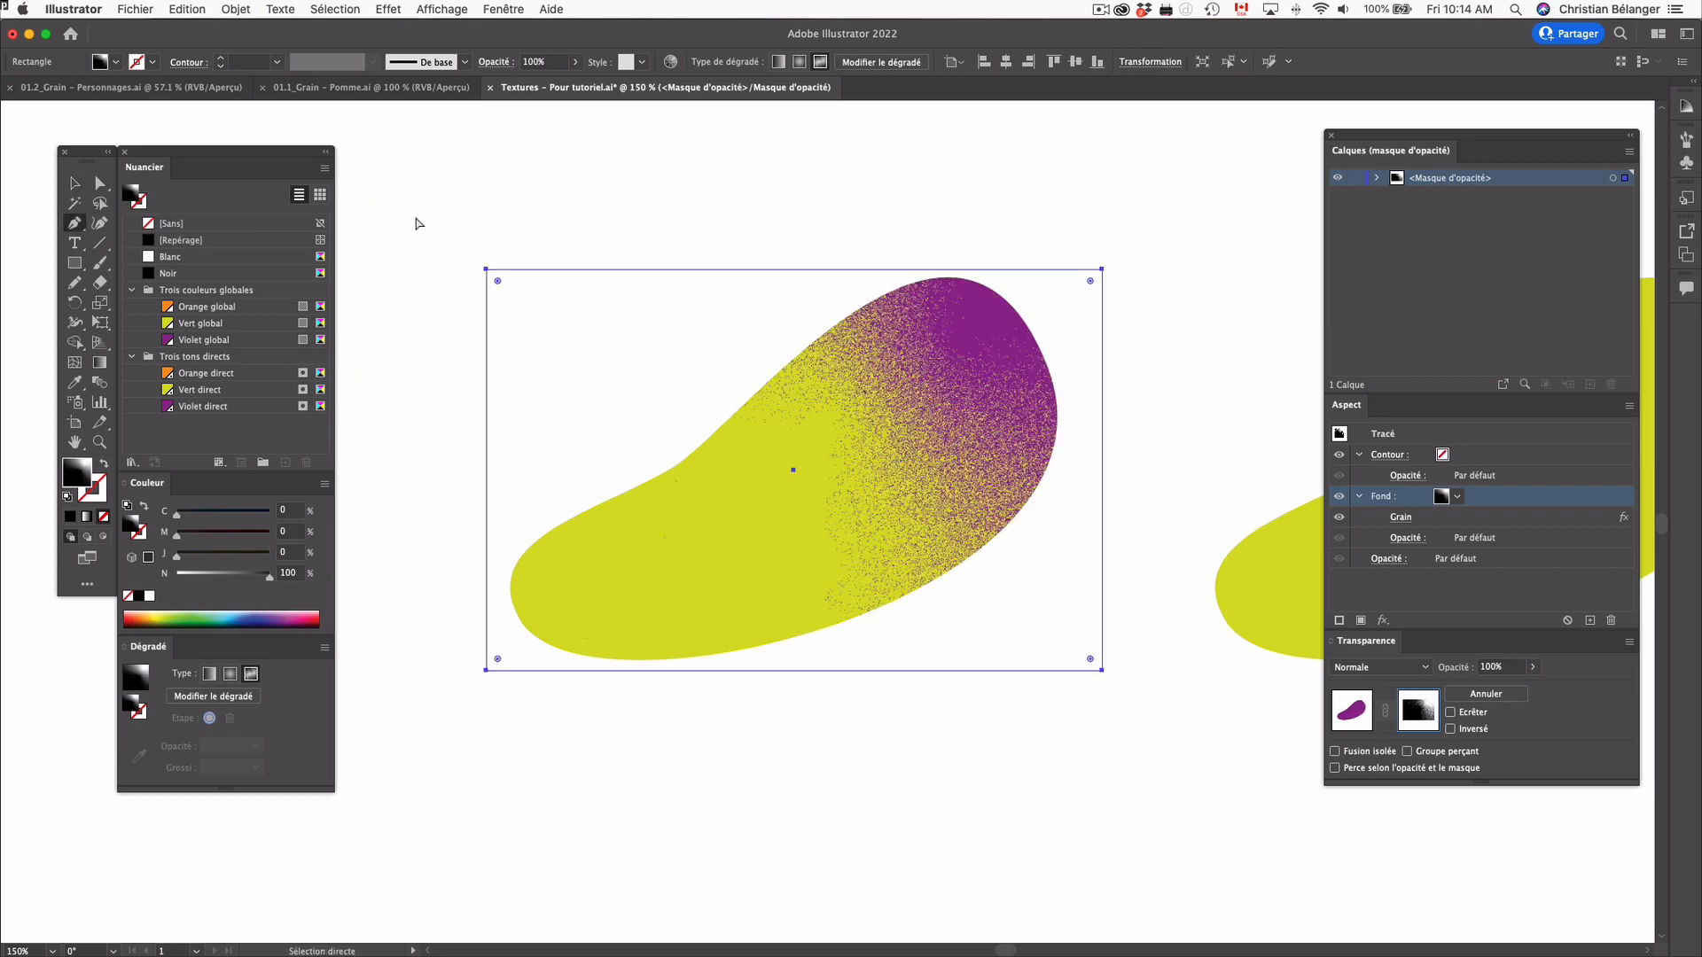
# Add an anchor point on the mask rectangle's upper edge with the Pen tool and bend that edge into a smooth curve across the shape
pyautogui.click(574, 269)
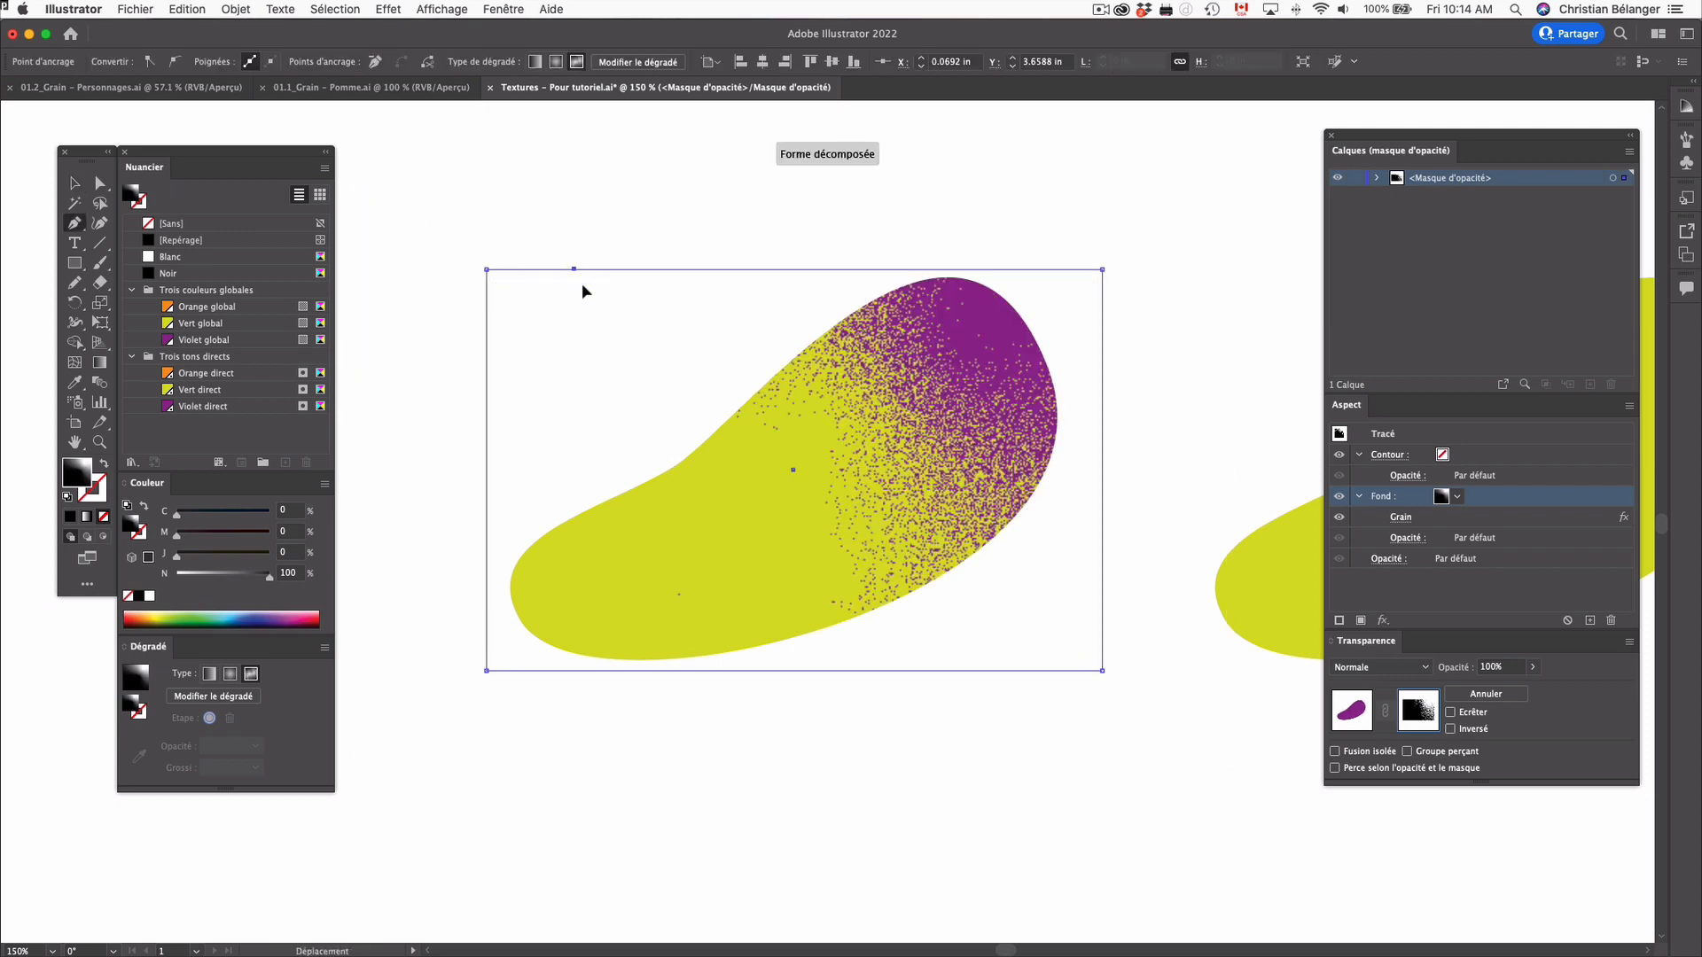
pyautogui.moveTo(577, 272); pyautogui.dragTo(588, 686)
pyautogui.press('a')
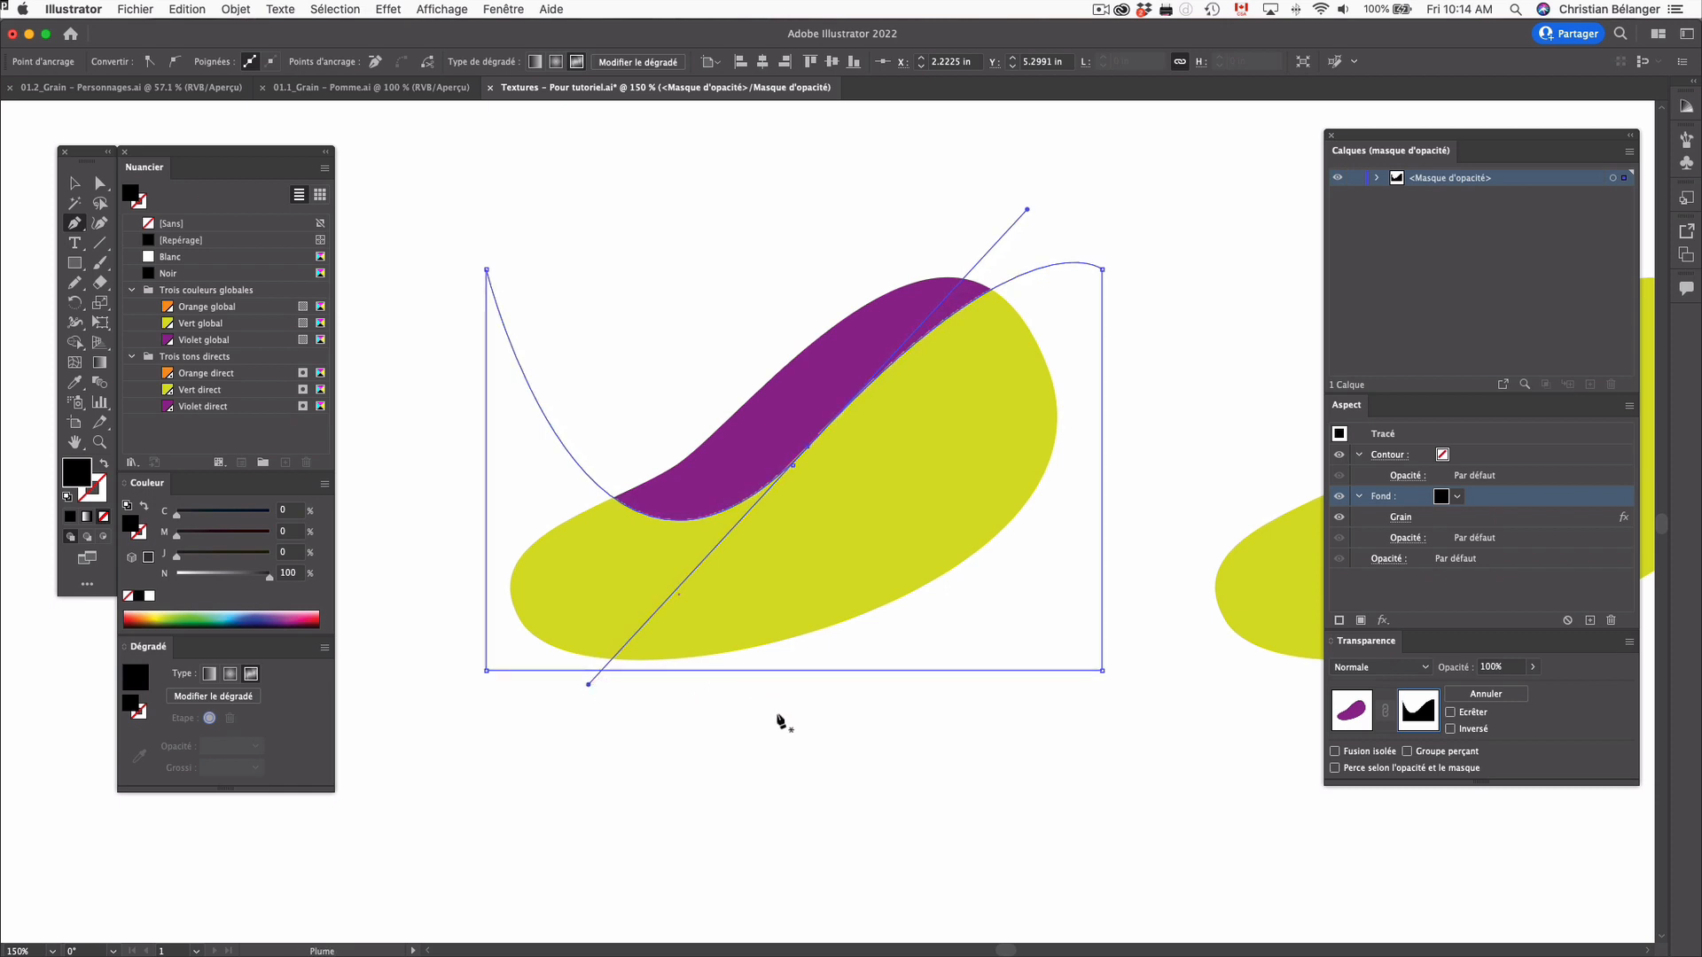
pyautogui.click(777, 720)
pyautogui.click(876, 562)
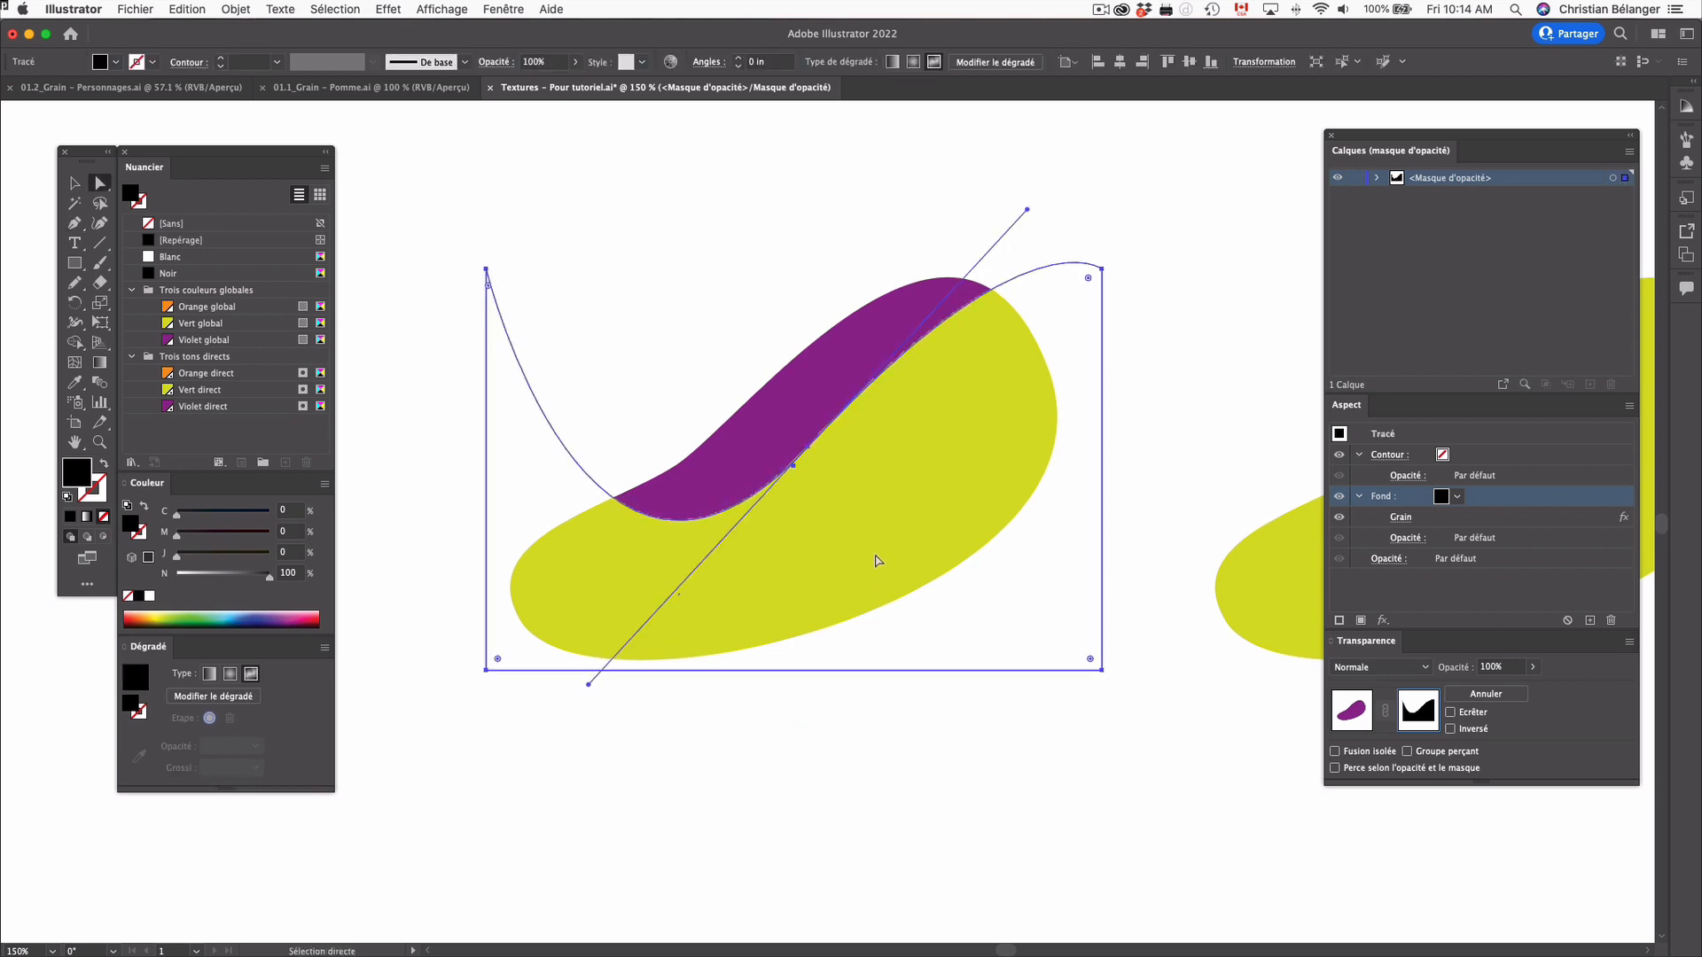
# Move the curved mask's black gradient point into the lower-left lobe and add a white point in the upper-right lobe
pyautogui.click(233, 697)
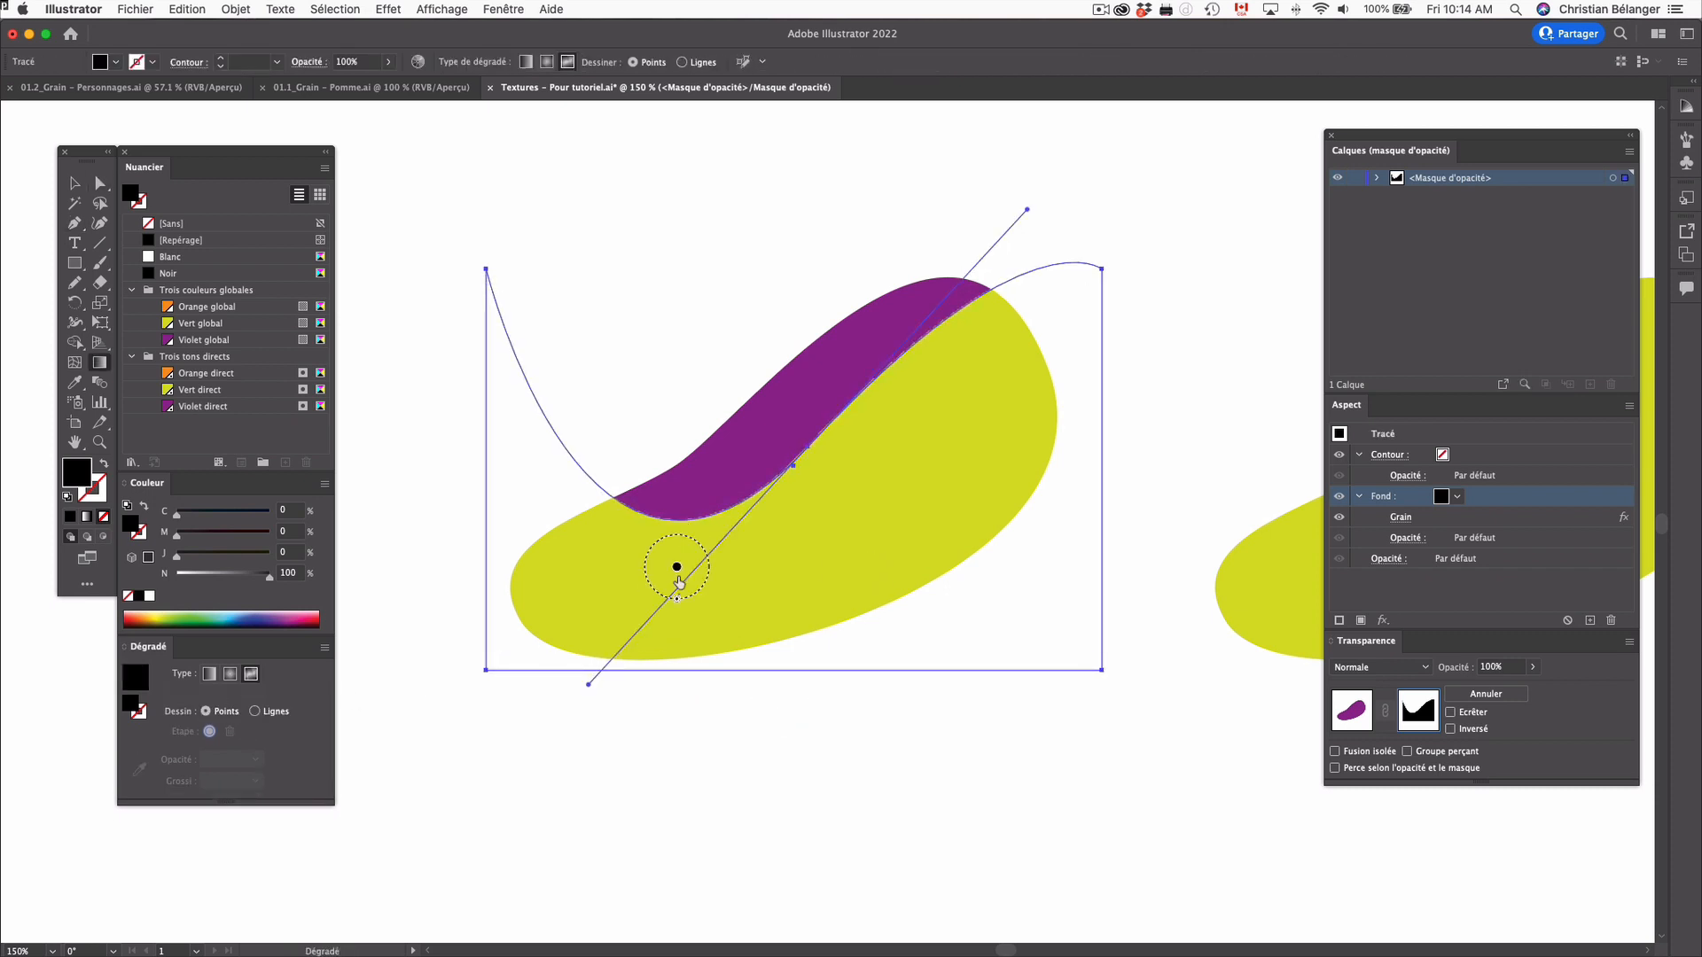
pyautogui.moveTo(677, 568); pyautogui.dragTo(608, 597)
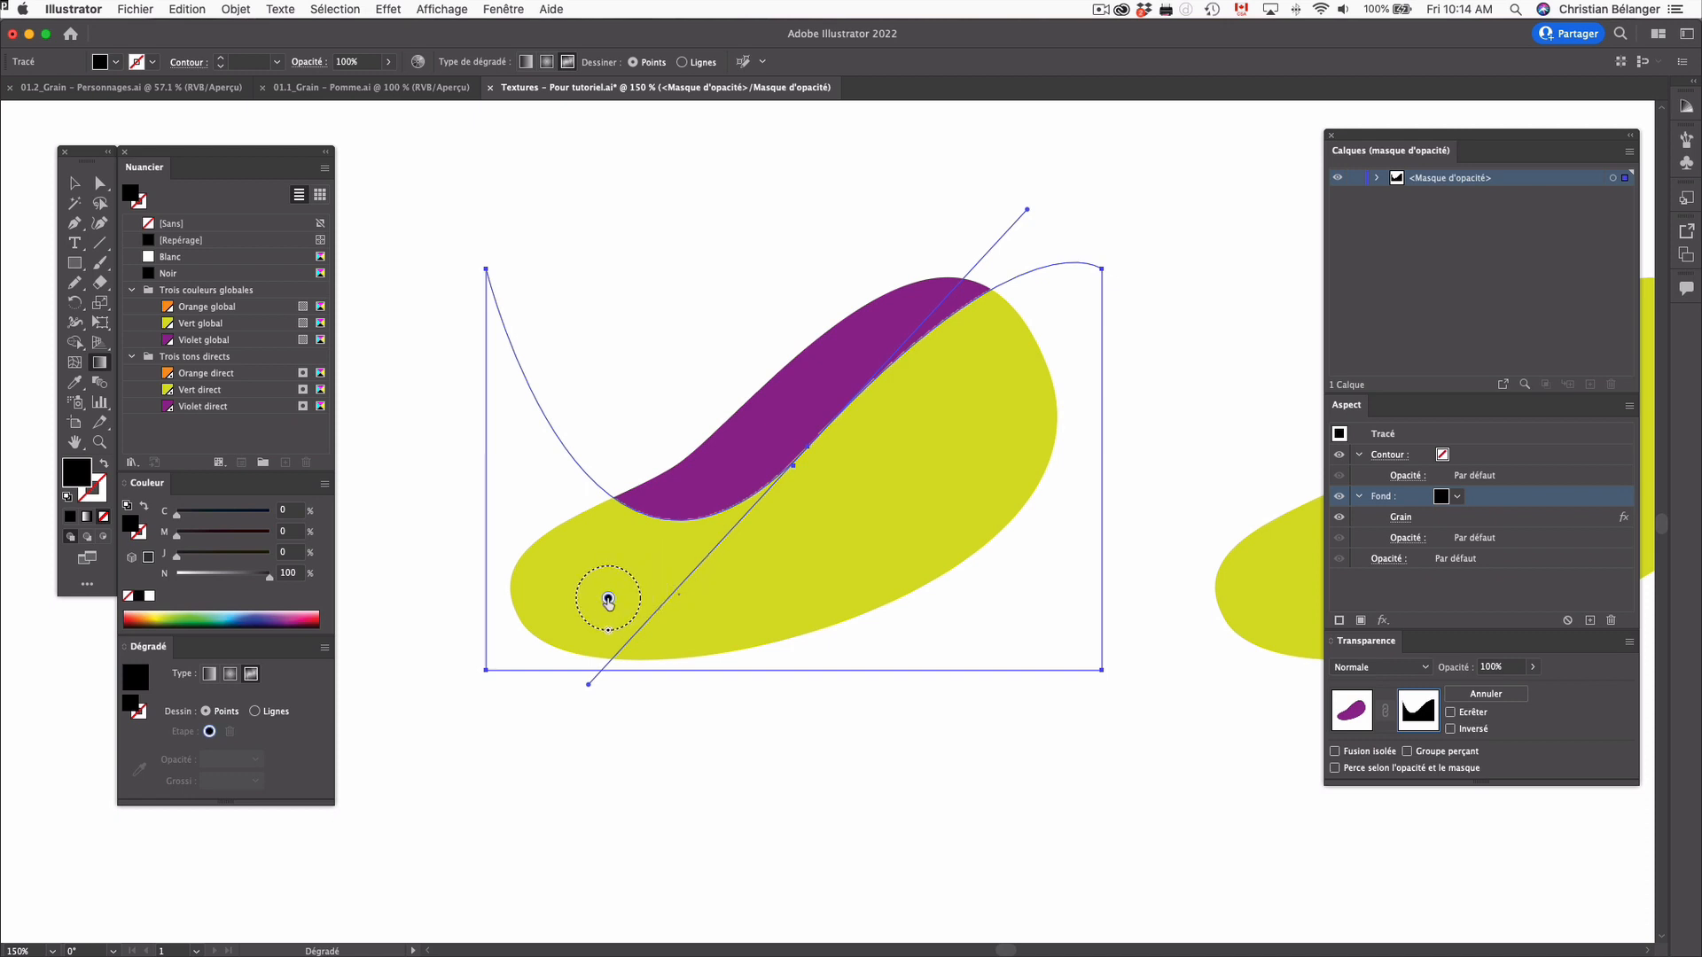
pyautogui.doubleClick(998, 377)
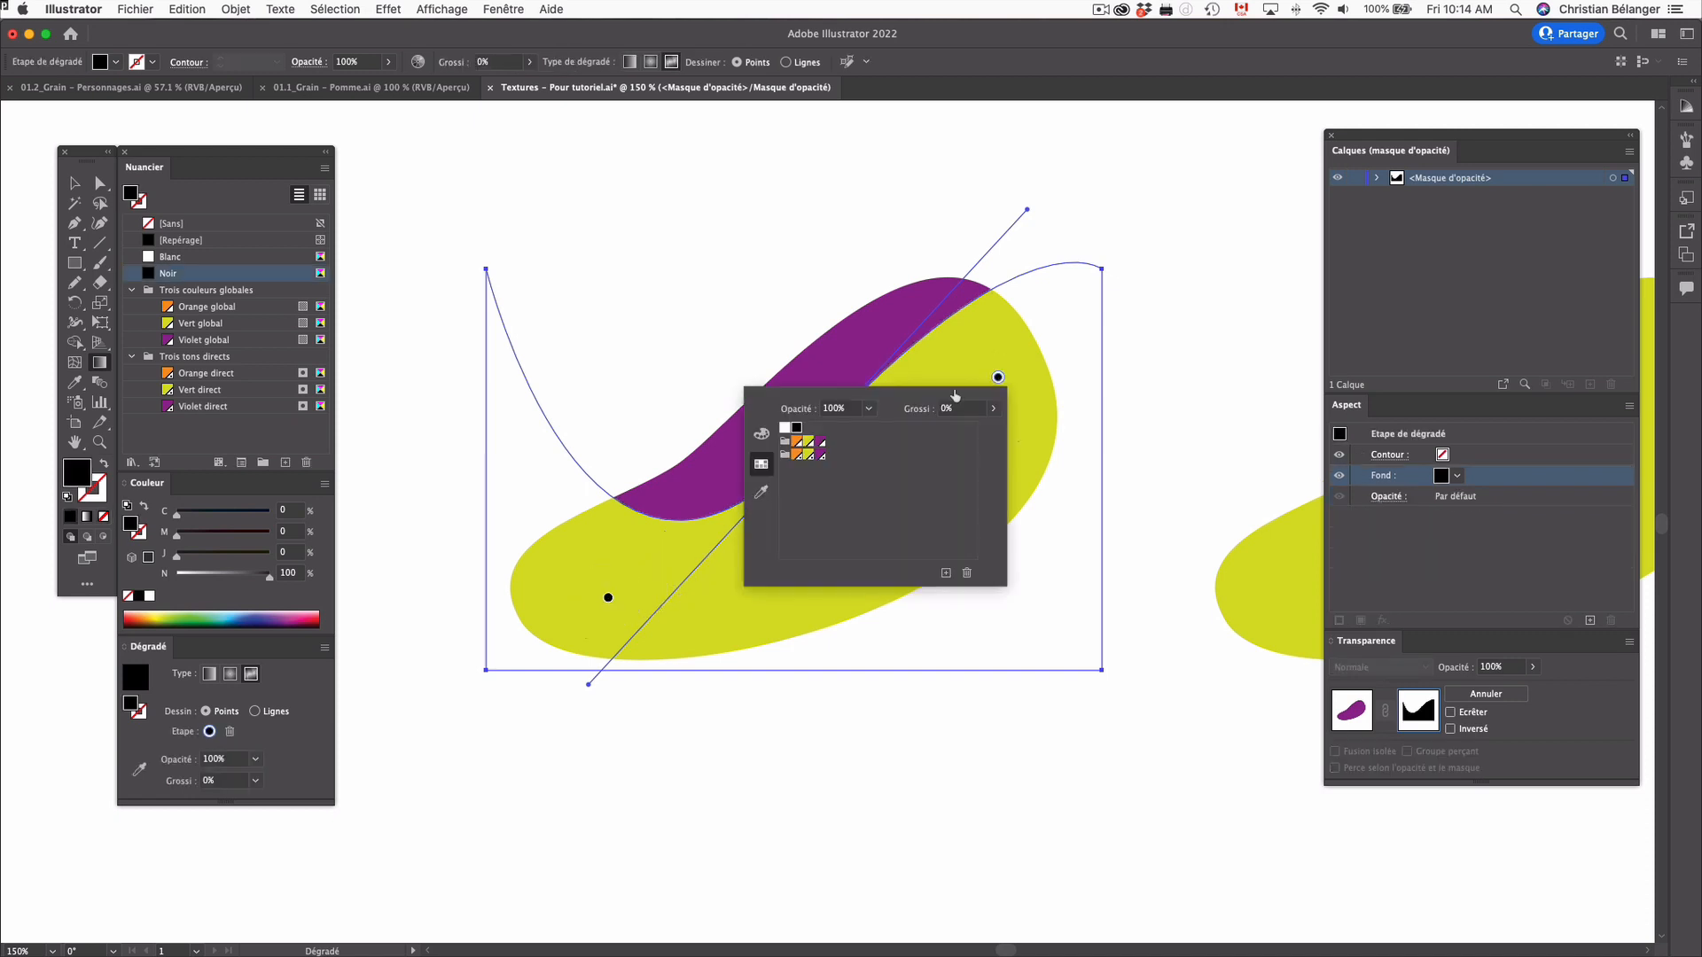
pyautogui.click(784, 429)
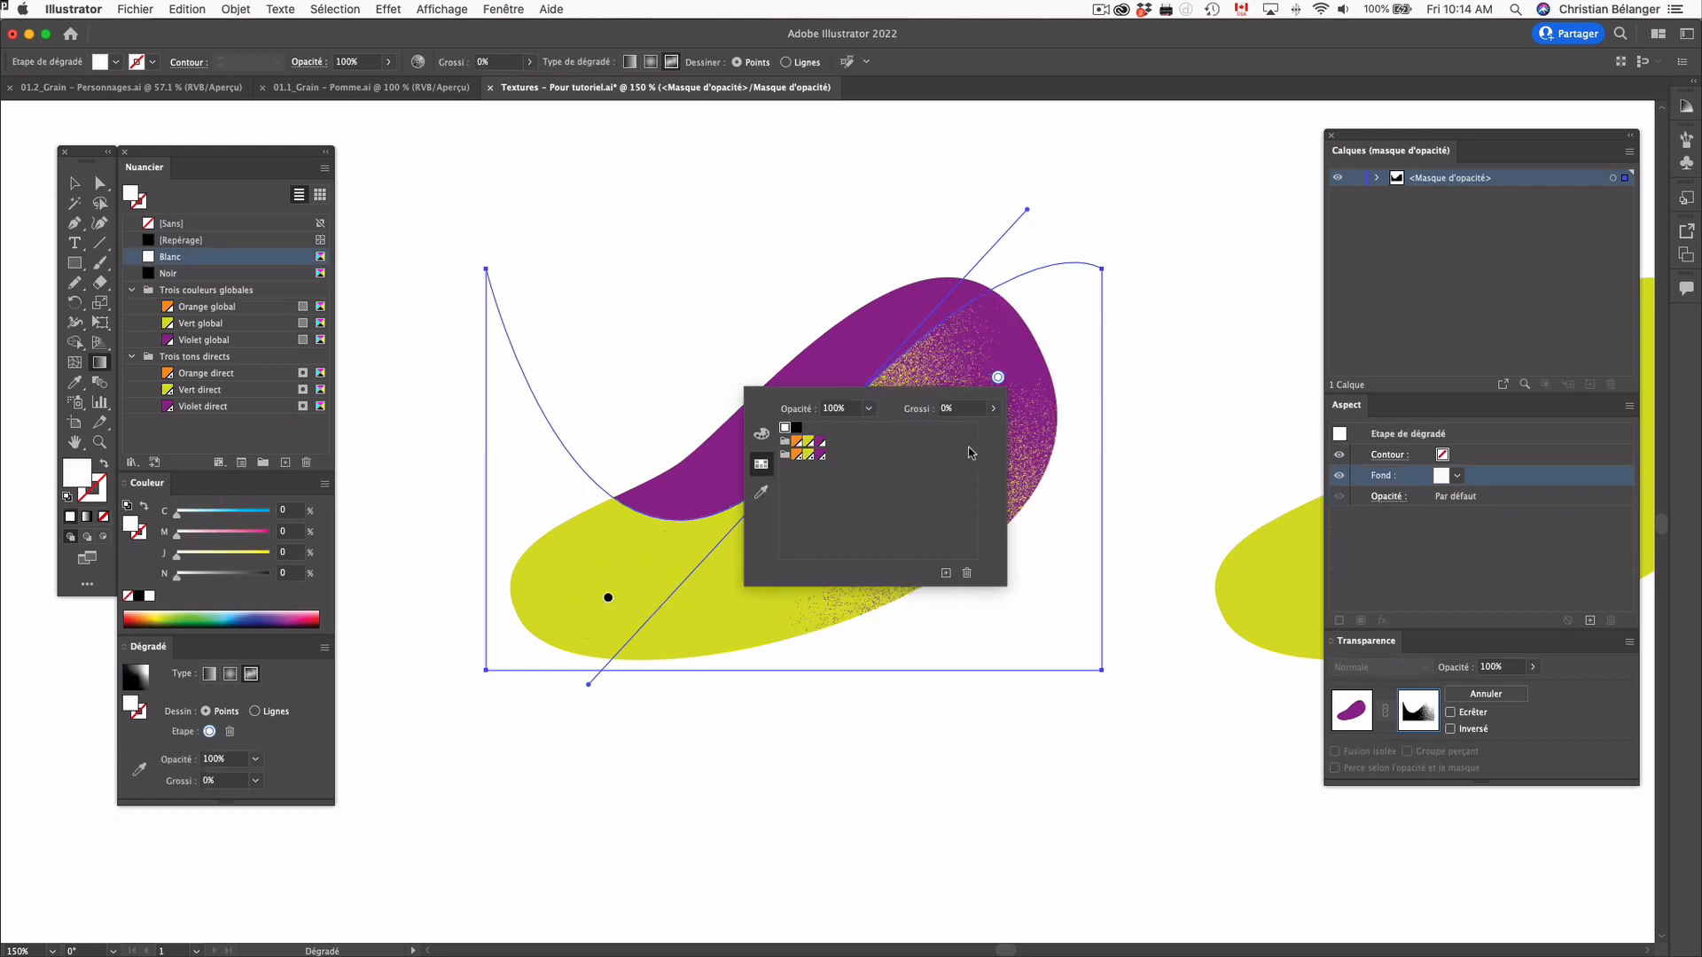
pyautogui.press('Escape')
pyautogui.press('a')
pyautogui.click(889, 740)
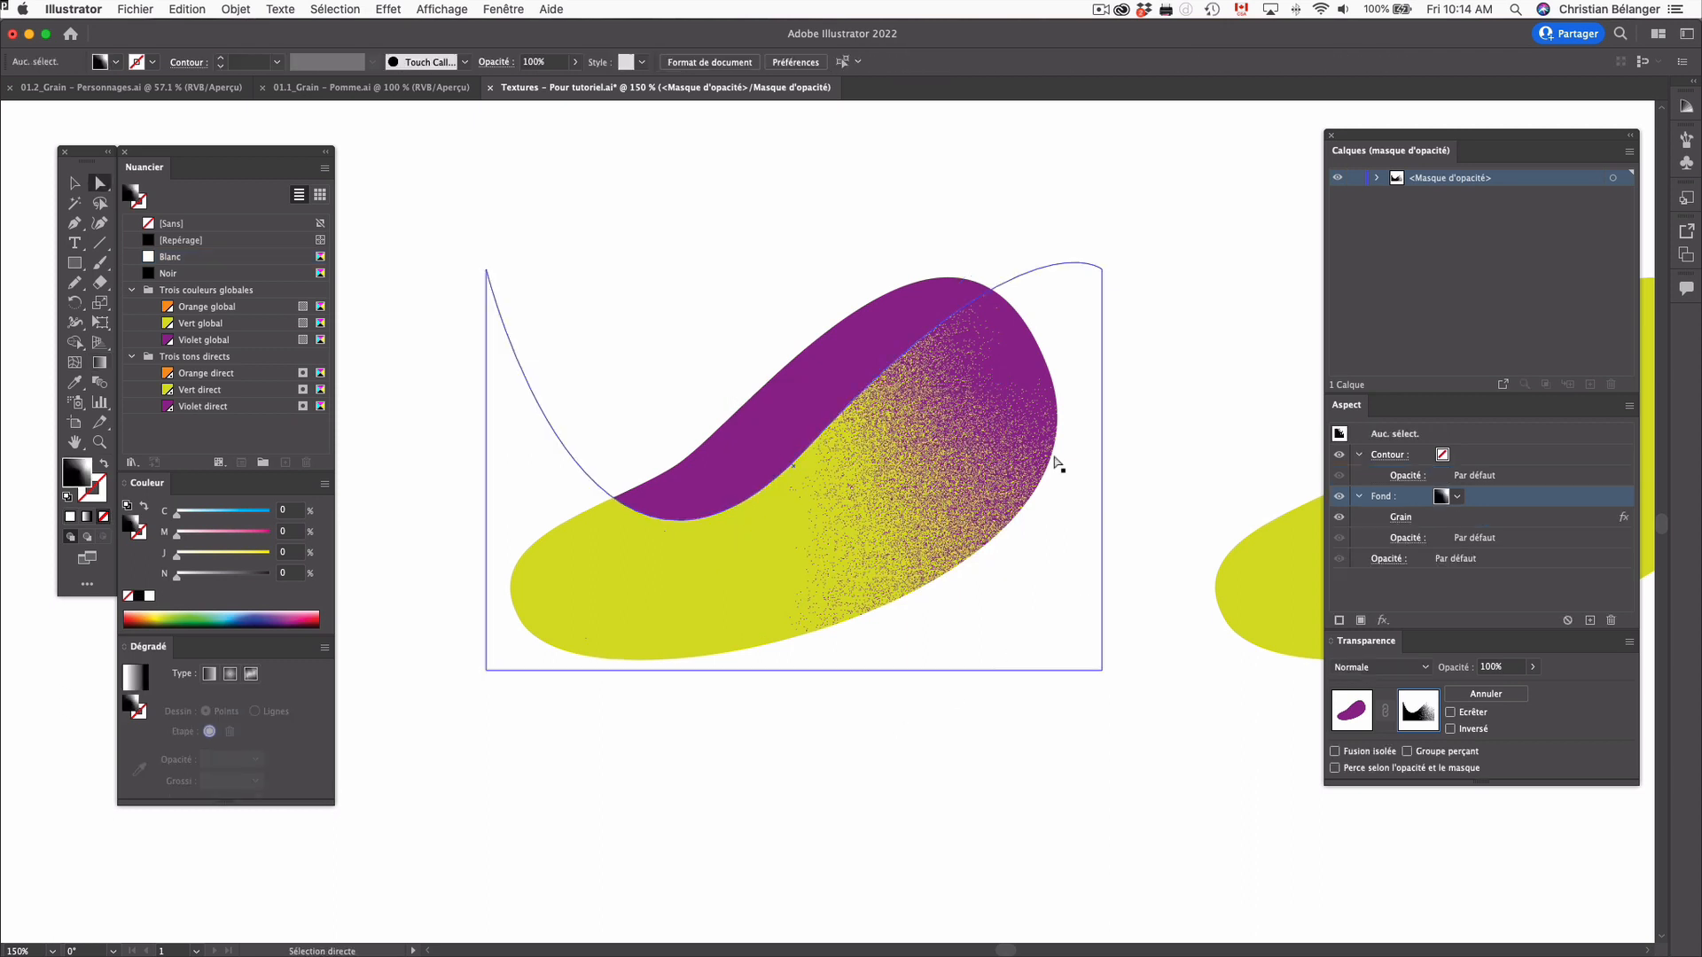
# Undo the gradient point edits and the curved reshaping of the mask path
pyautogui.press('v')
pyautogui.click(1019, 426)
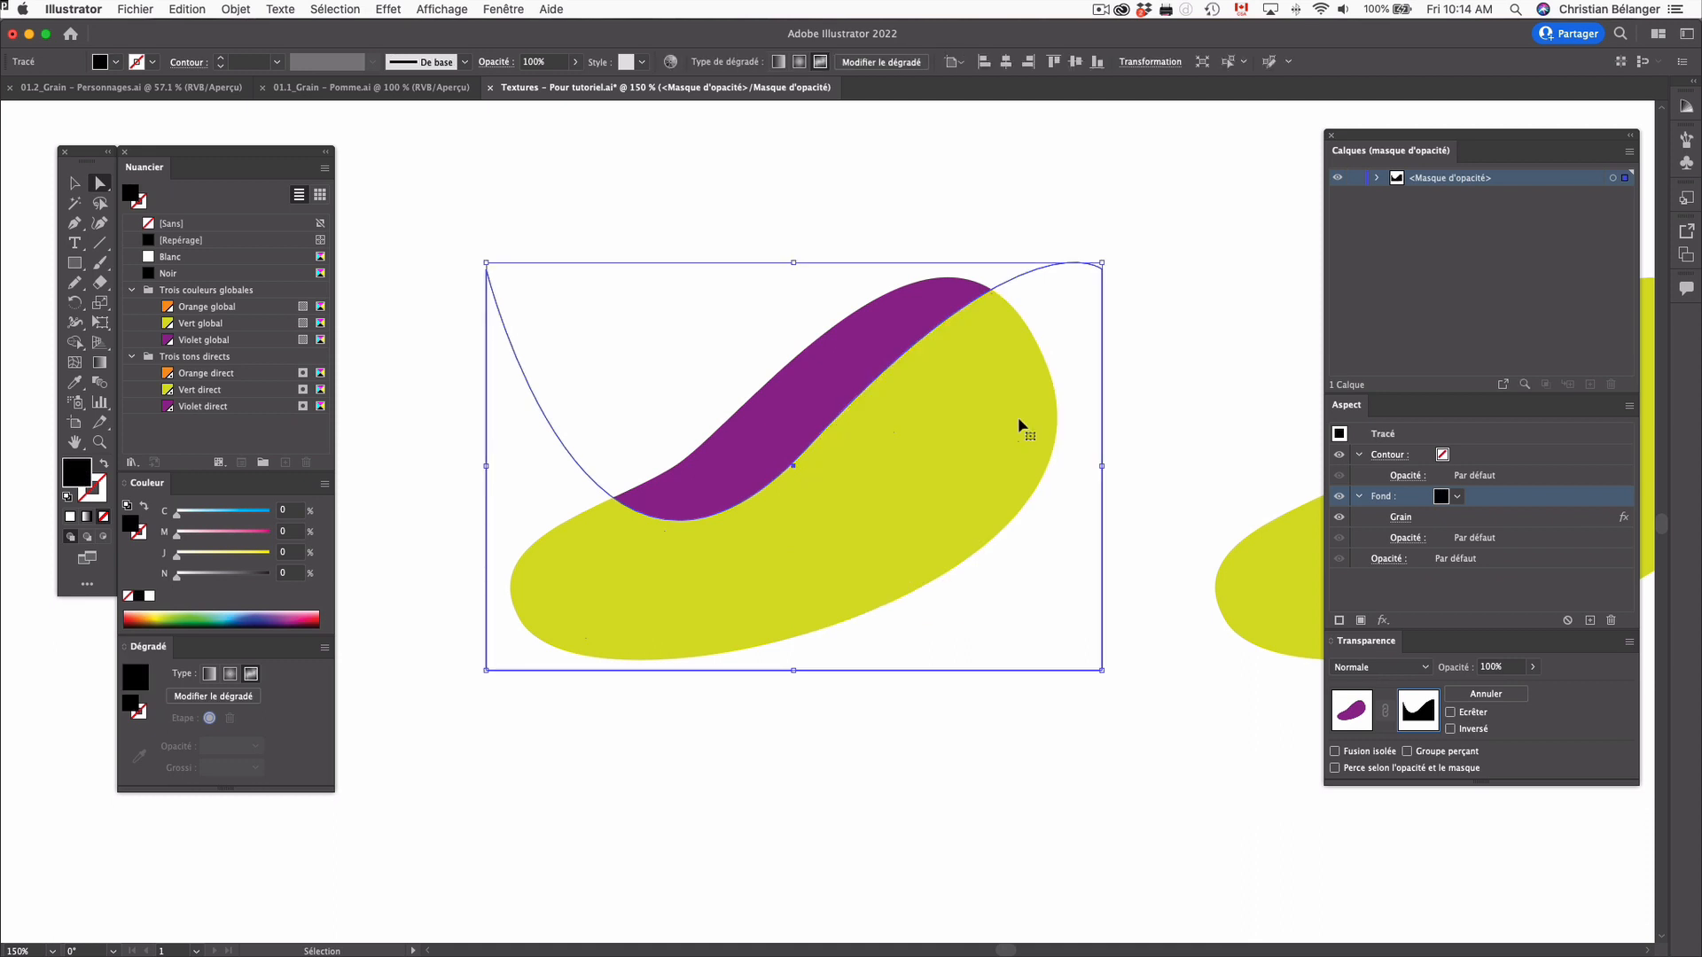
pyautogui.click(1063, 440)
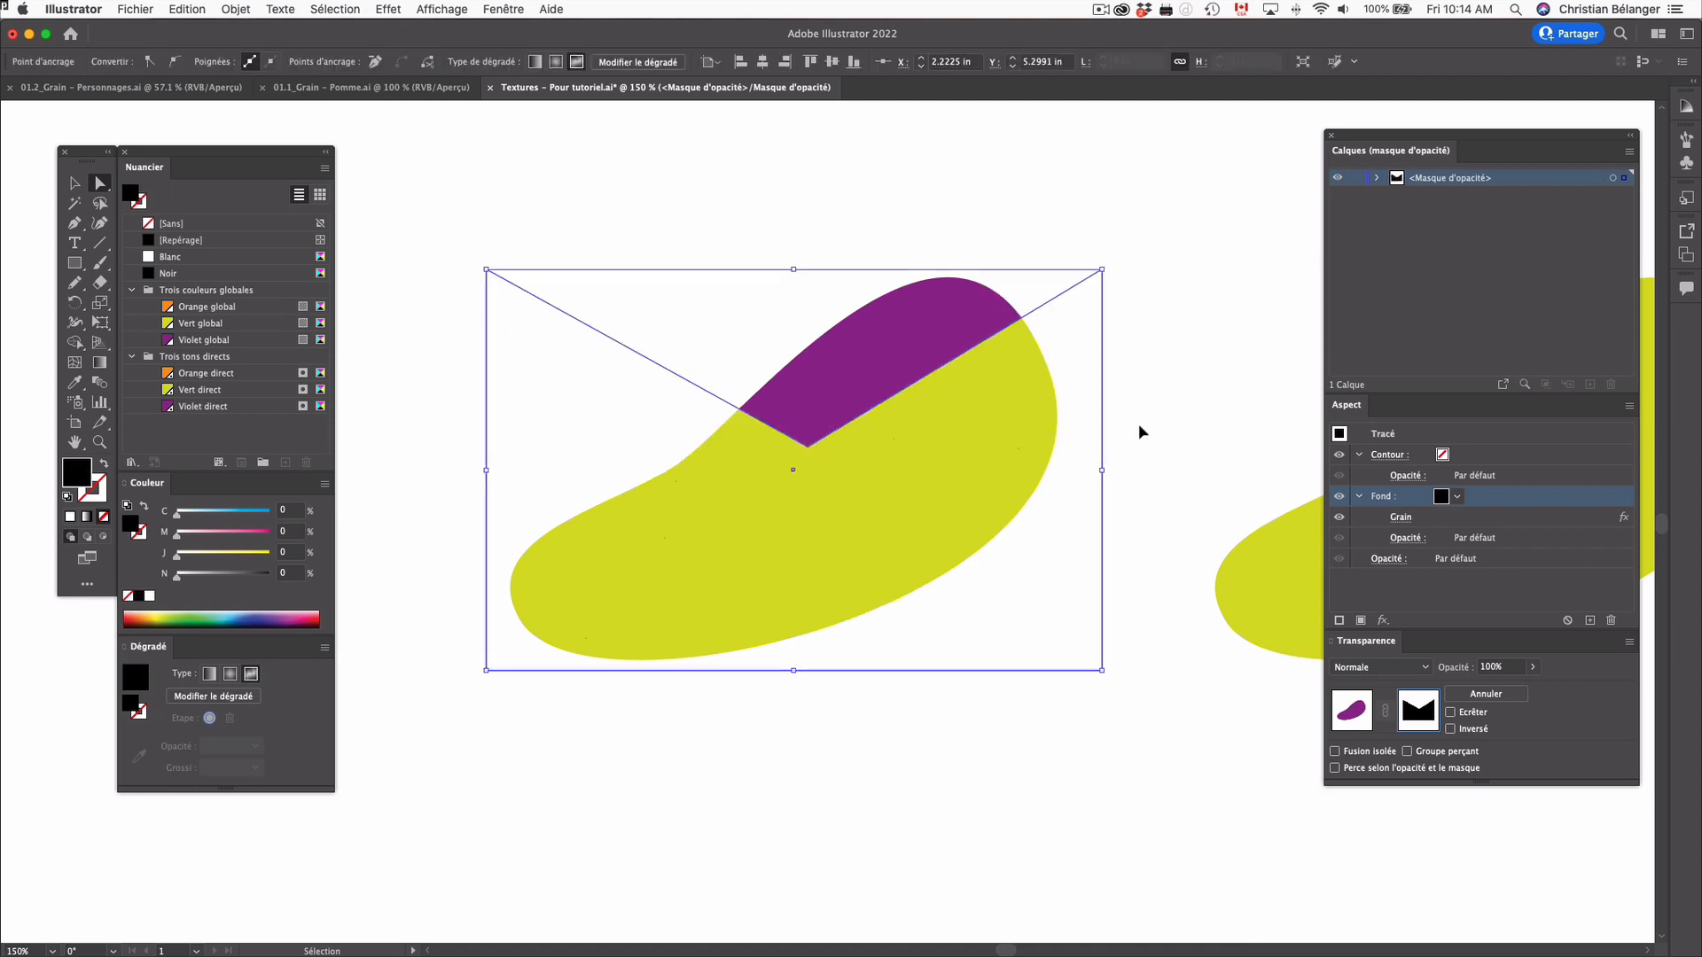
pyautogui.press('a')
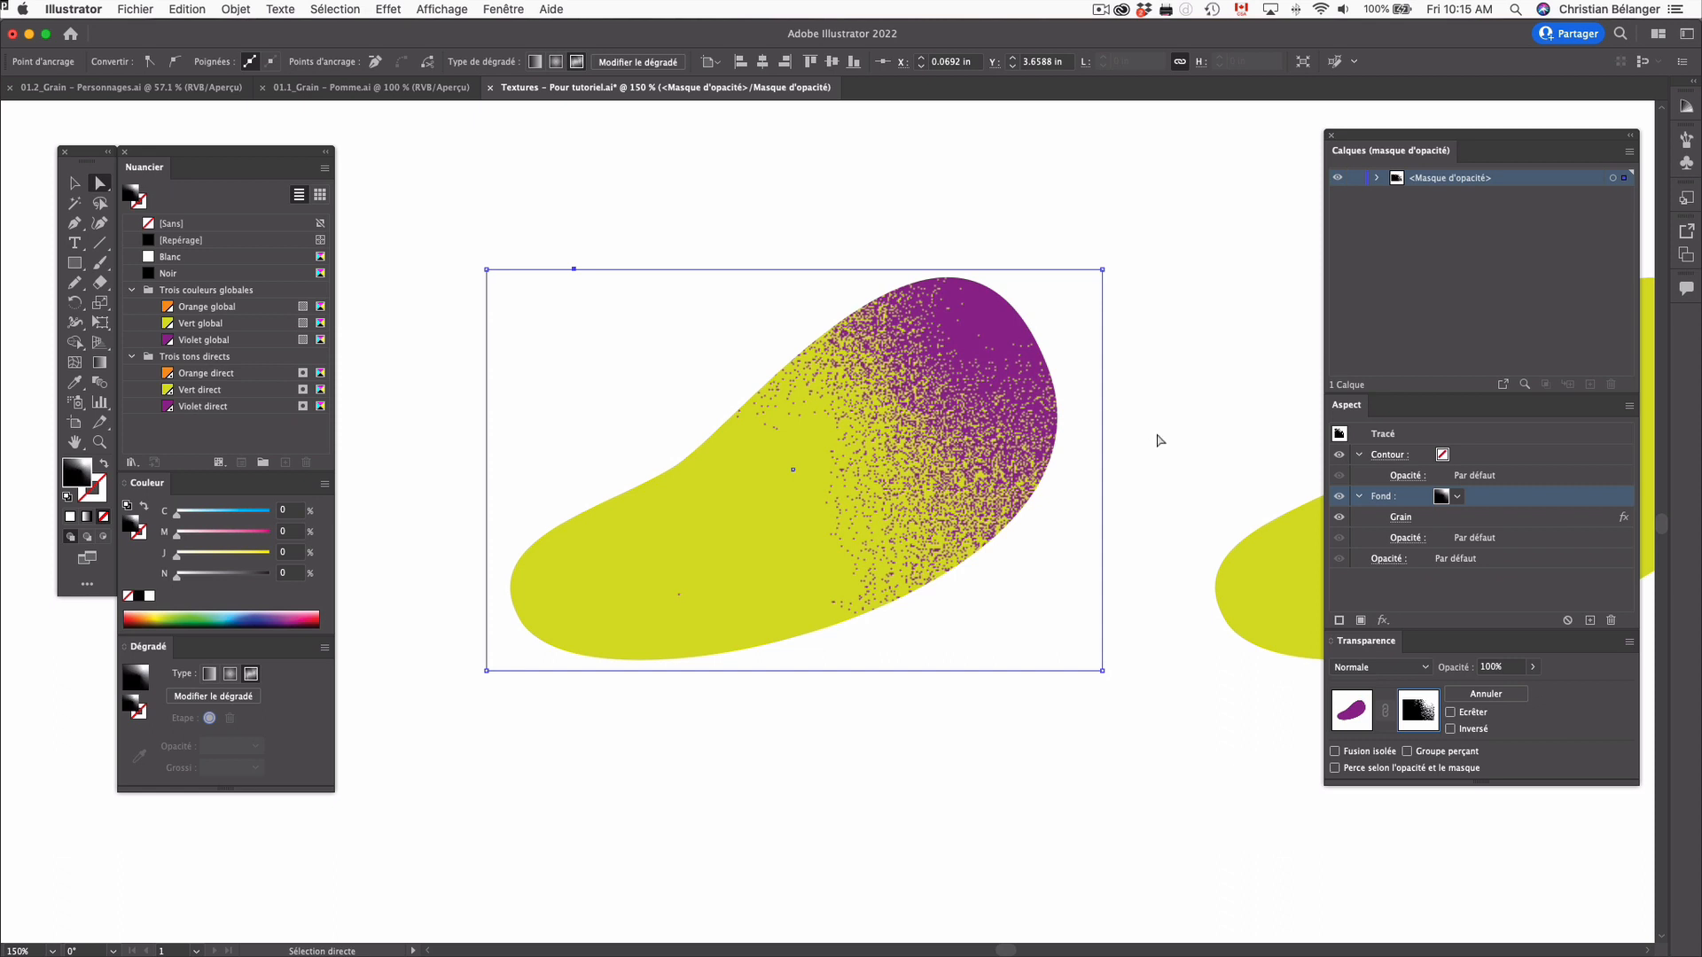
# Exit opacity mask editing and move the purple shape slightly down and to the right together with its linked mask
pyautogui.click(1352, 709)
pyautogui.click(1118, 779)
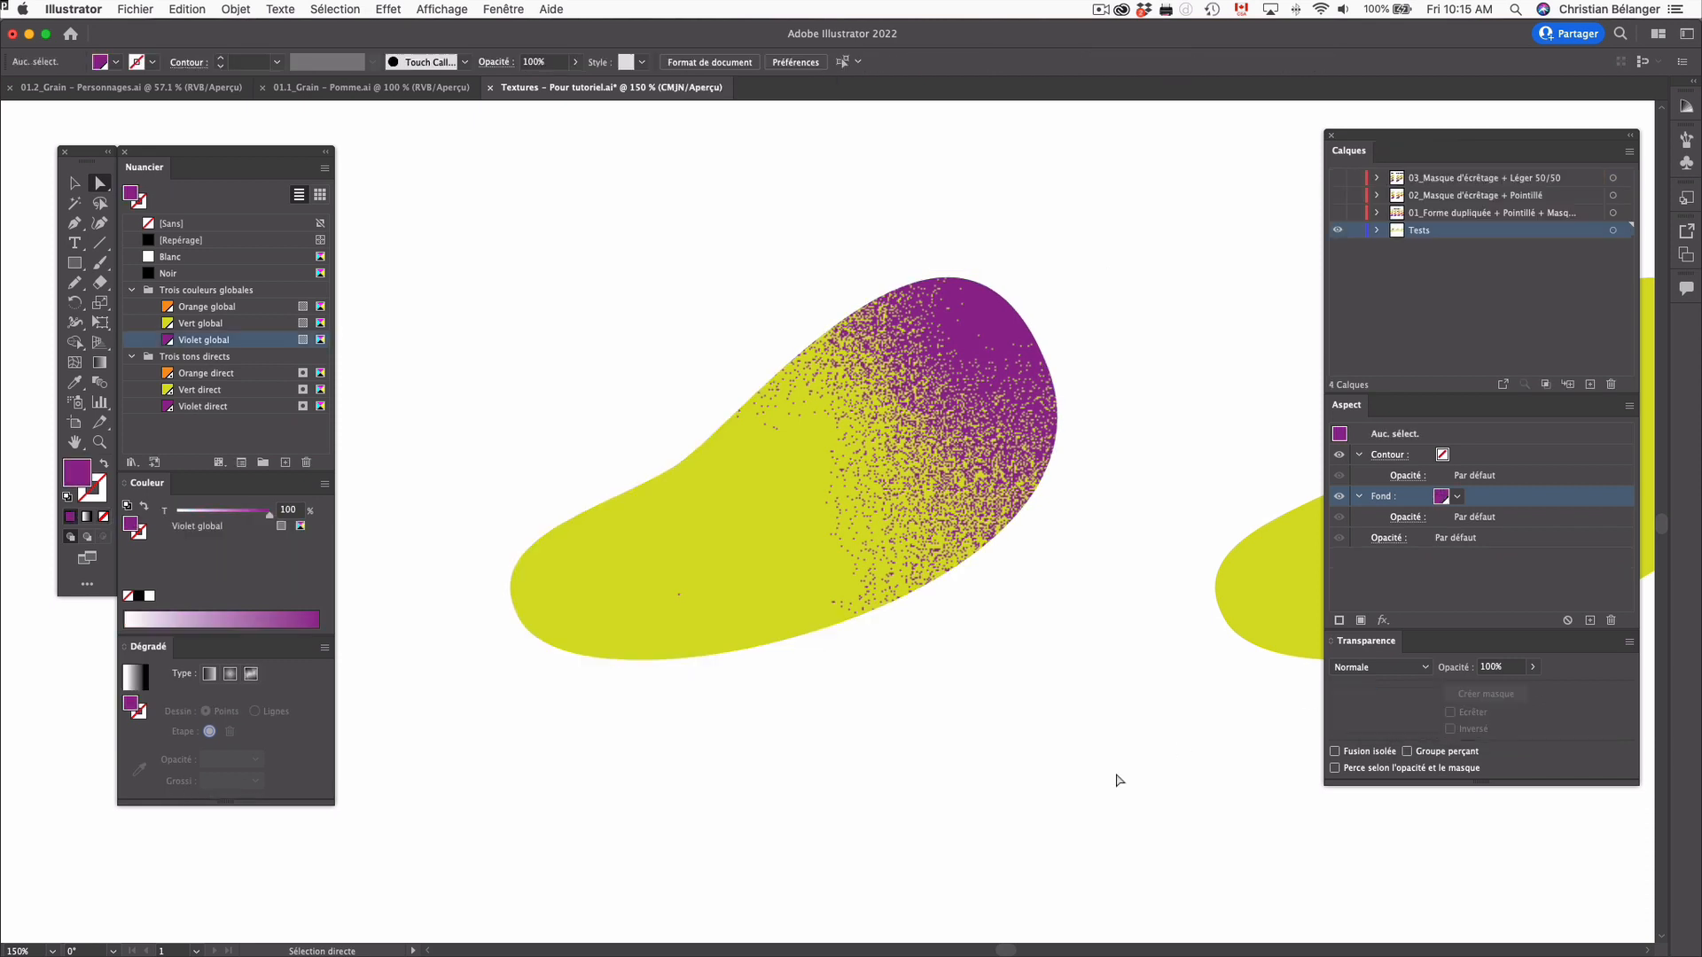
pyautogui.press('super+minus')
pyautogui.moveTo(922, 483); pyautogui.dragTo(954, 539)
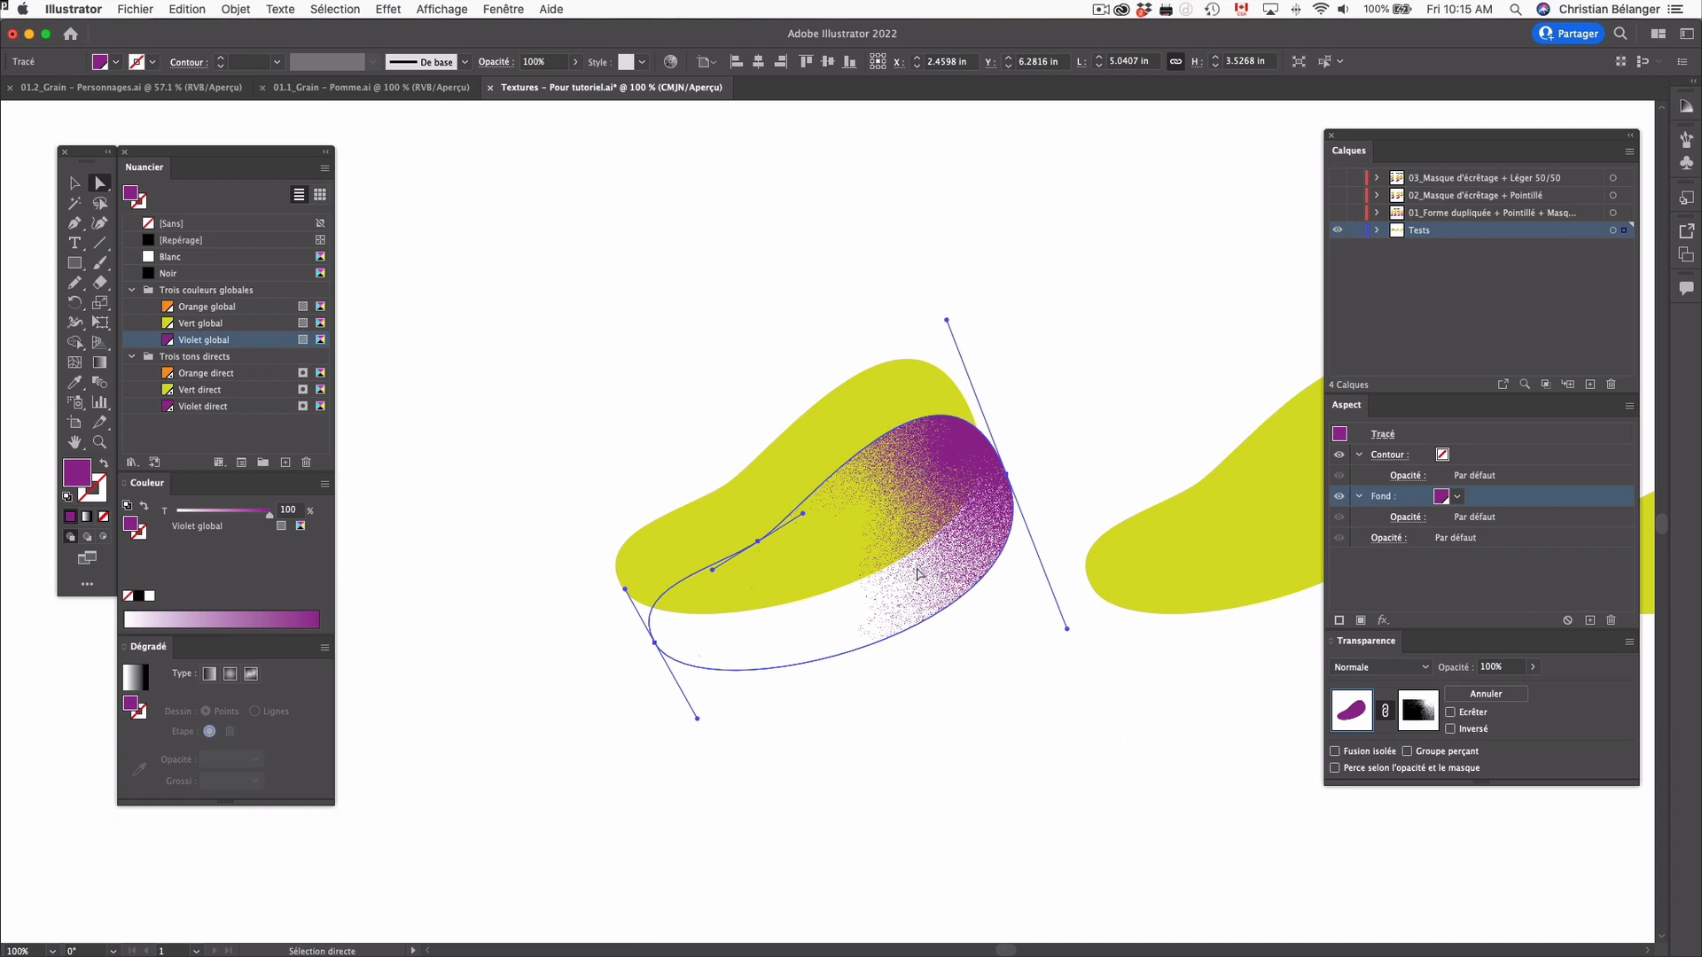
# Undo the move of the purple masked shape and clear the selection
pyautogui.hotkey('ctrl', 'z')
pyautogui.hotkey('ctrl', 'z')
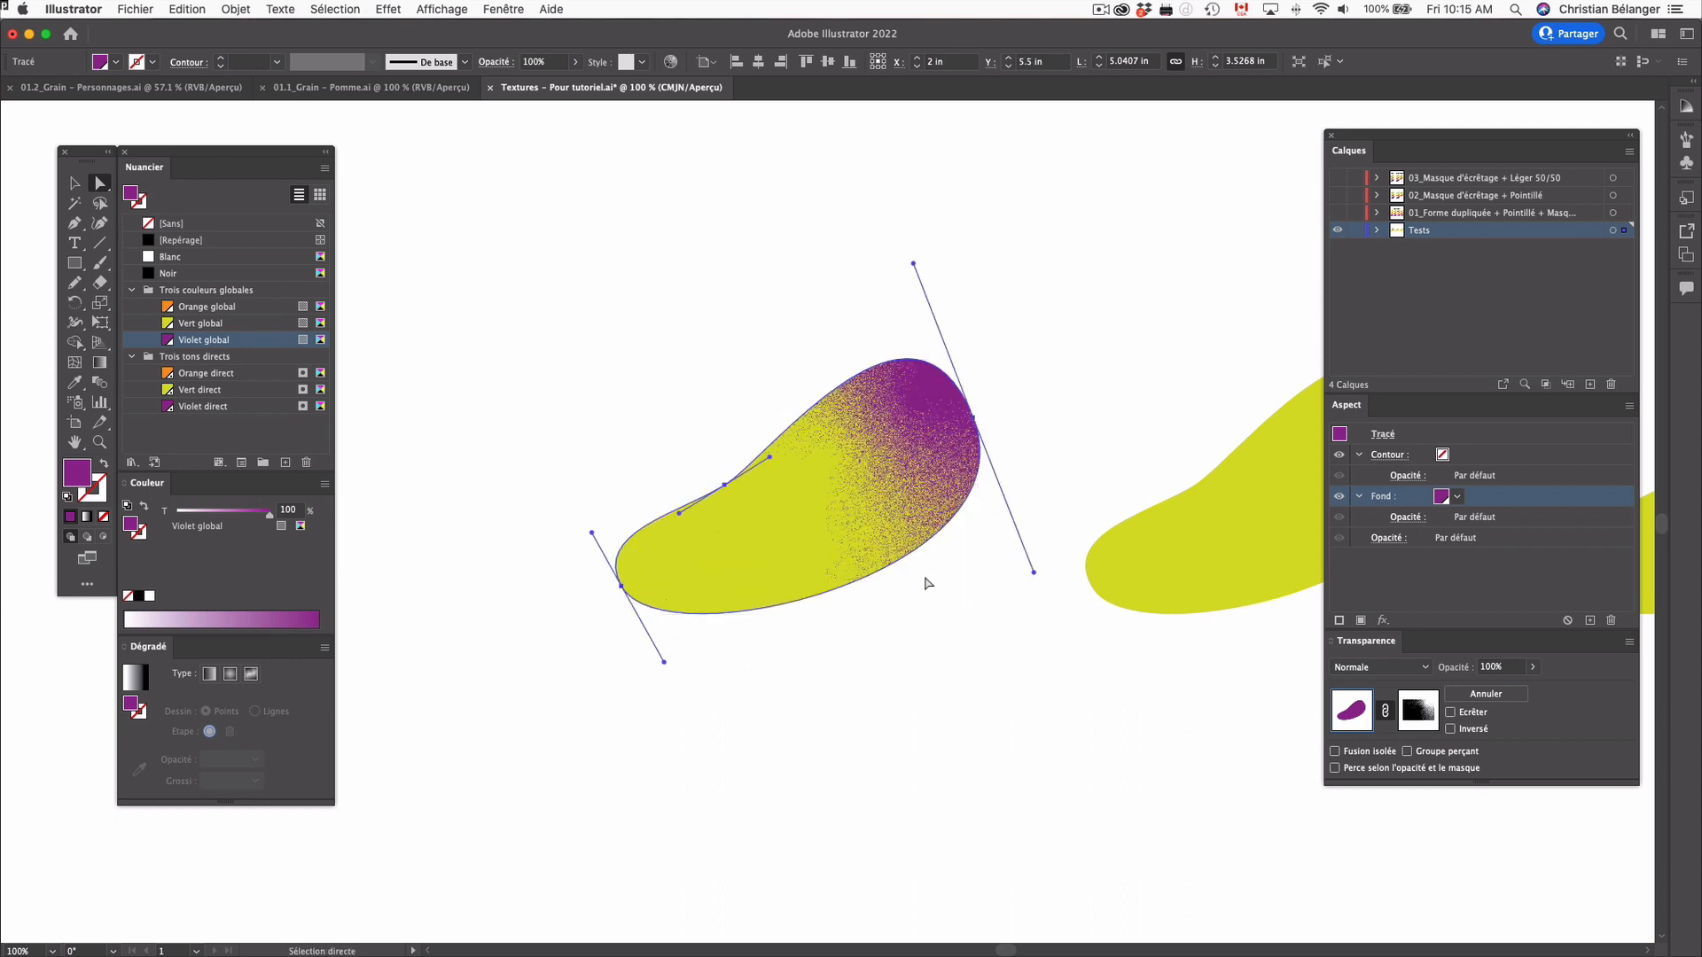
pyautogui.click(930, 587)
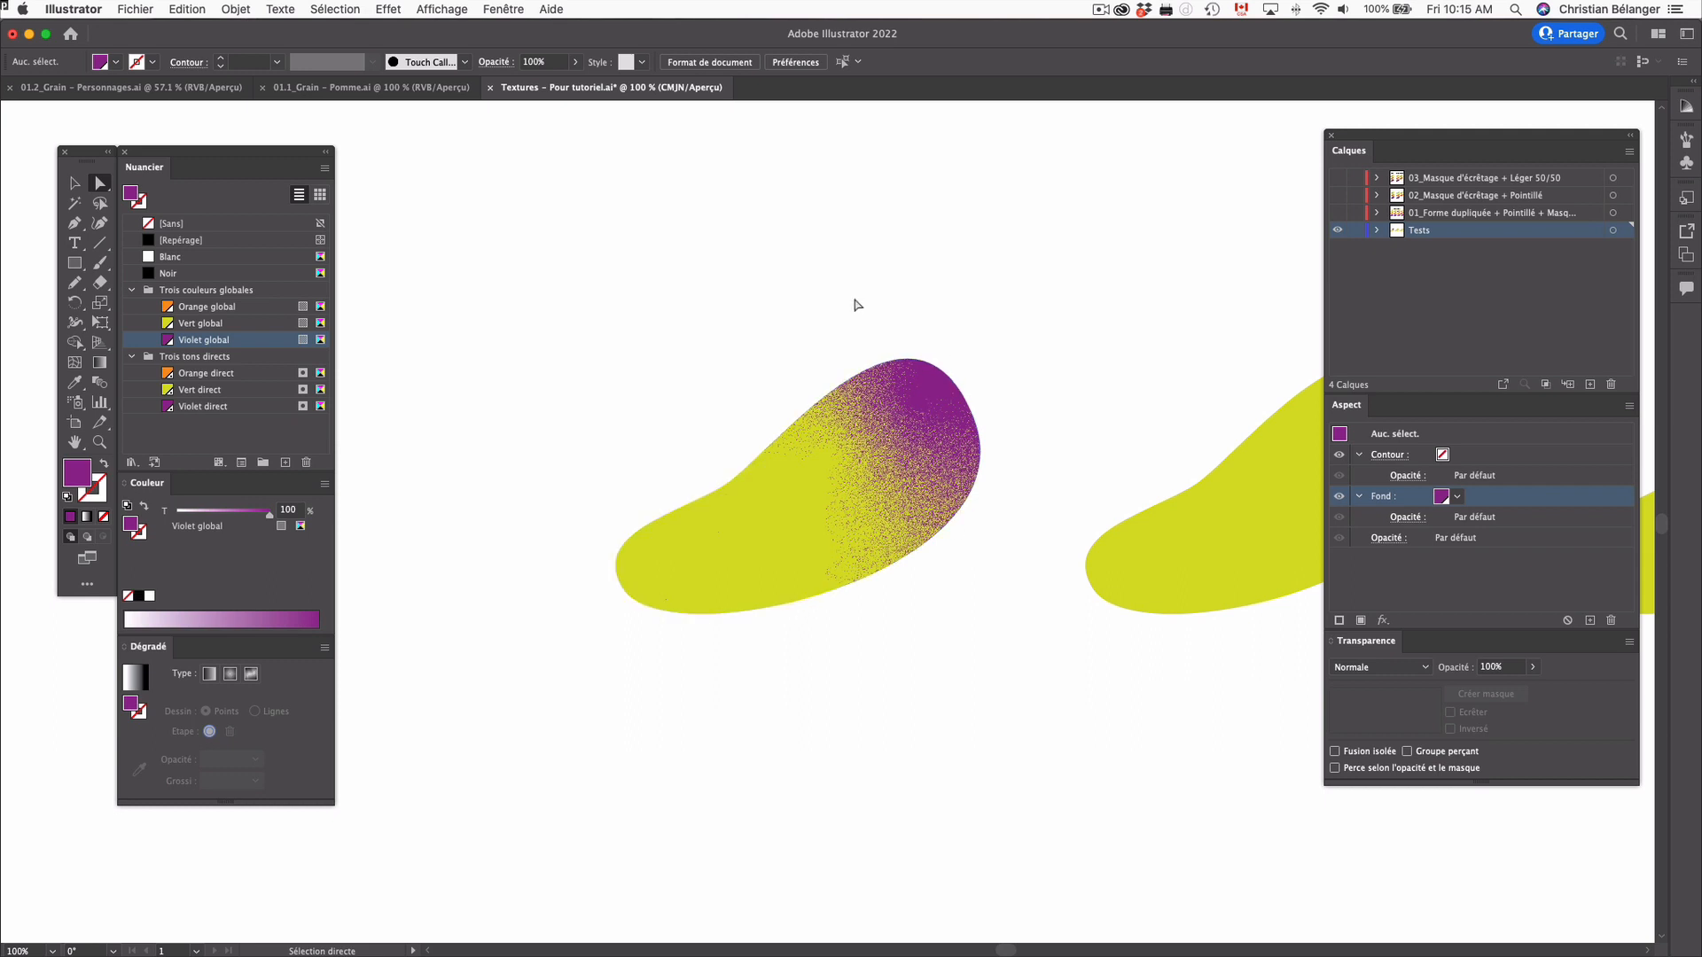
# Try reshaping the purple masked copy and the green base separately with their upper-right direction handles, and undo the reshaping
pyautogui.moveTo(854, 298); pyautogui.dragTo(972, 417)
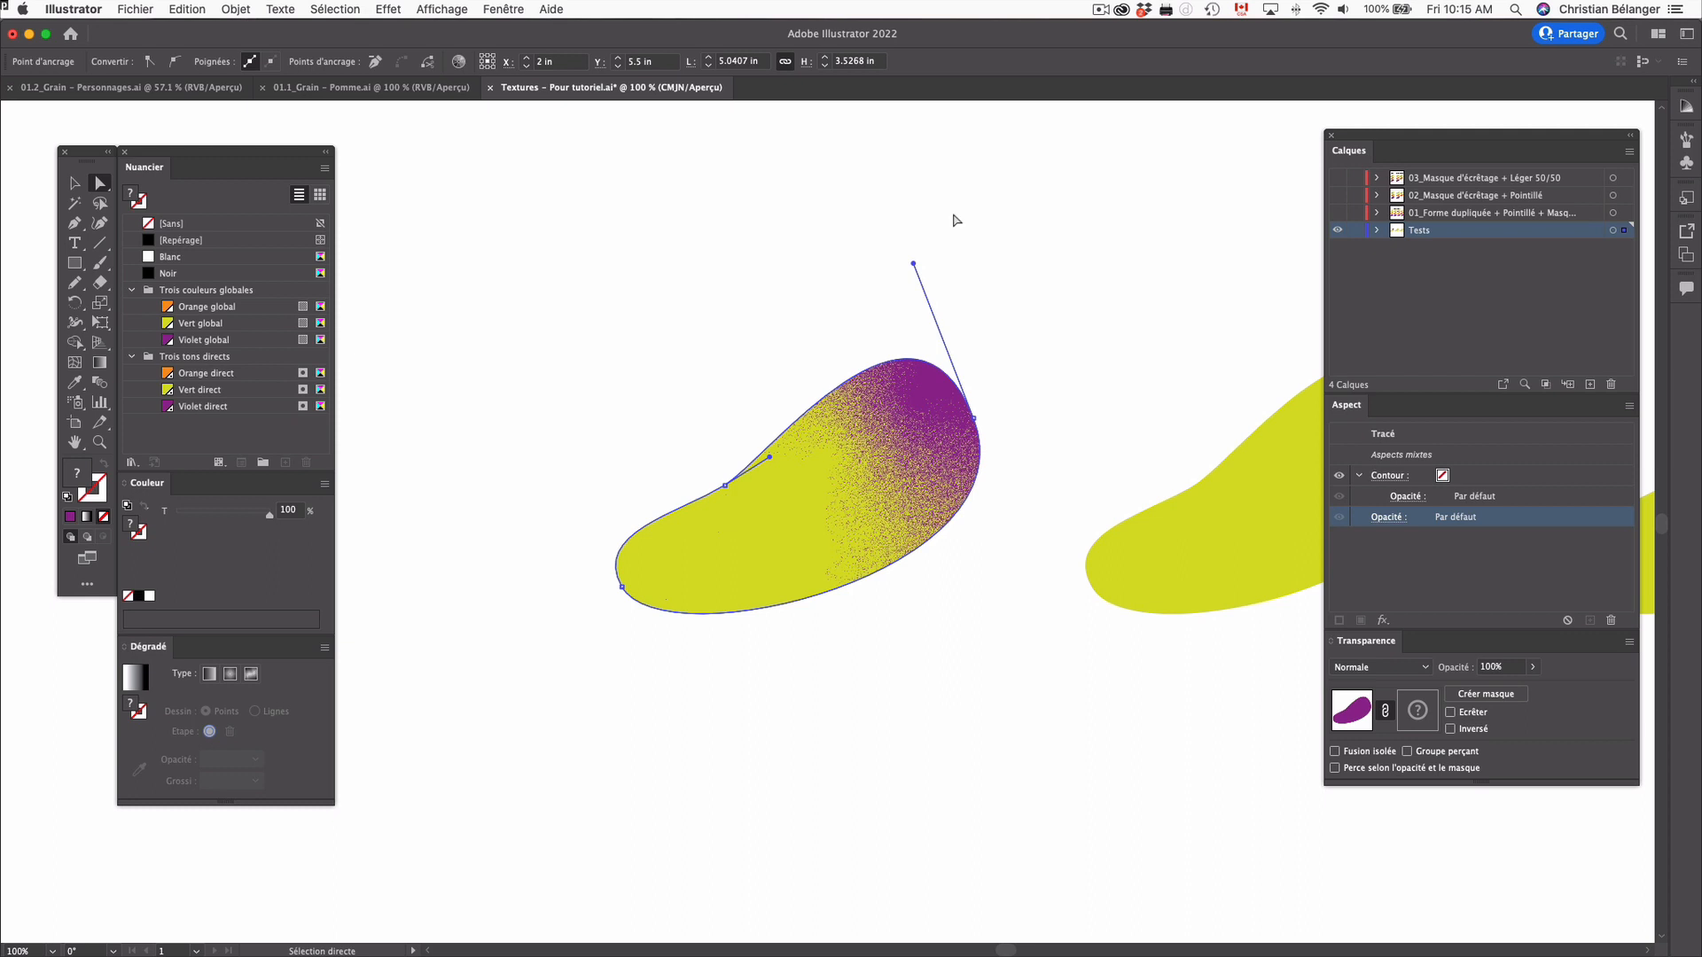
pyautogui.moveTo(913, 263); pyautogui.dragTo(859, 422)
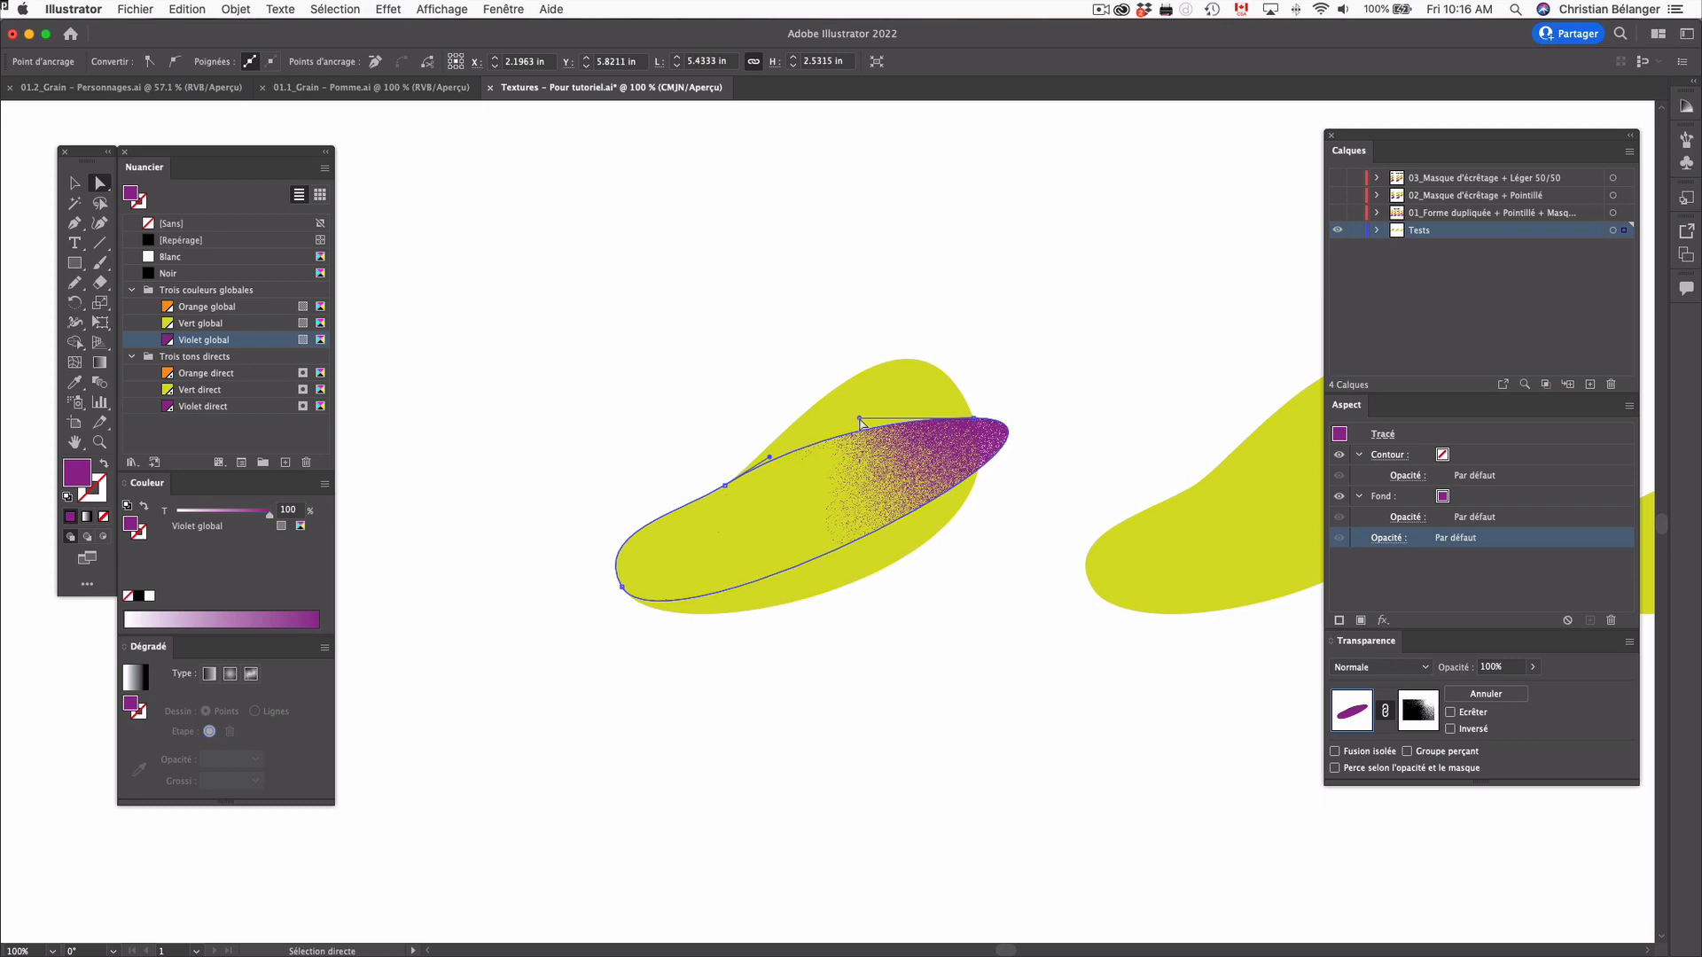
pyautogui.click(908, 359)
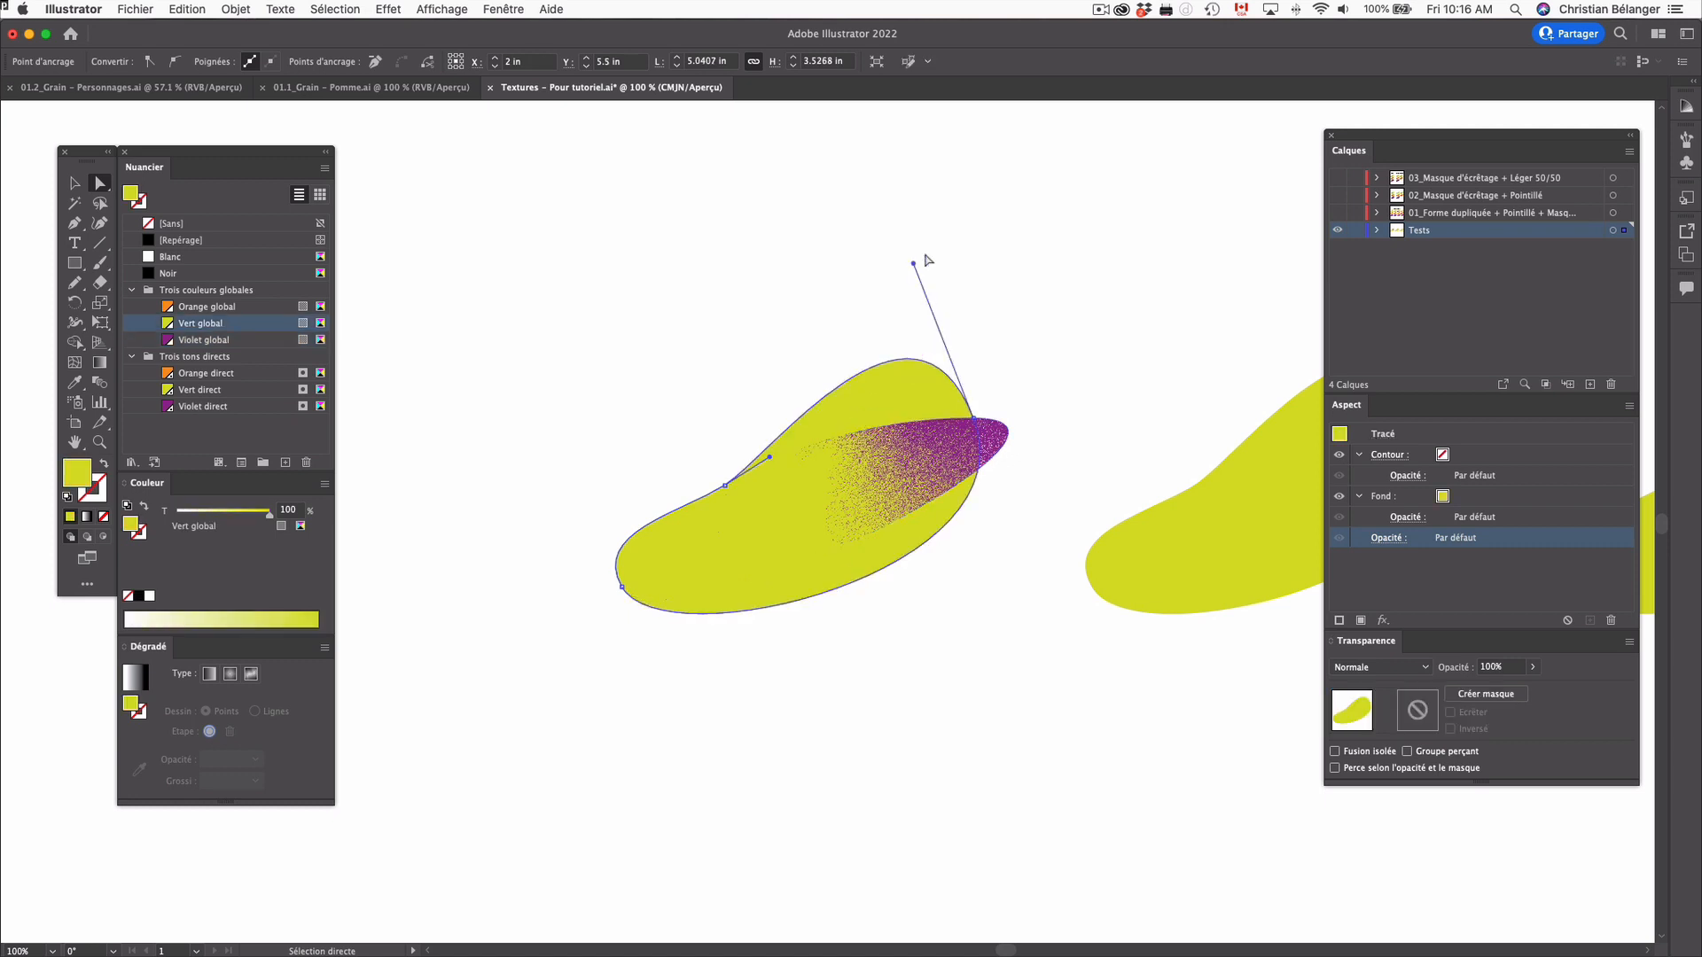
pyautogui.moveTo(913, 263); pyautogui.dragTo(849, 379)
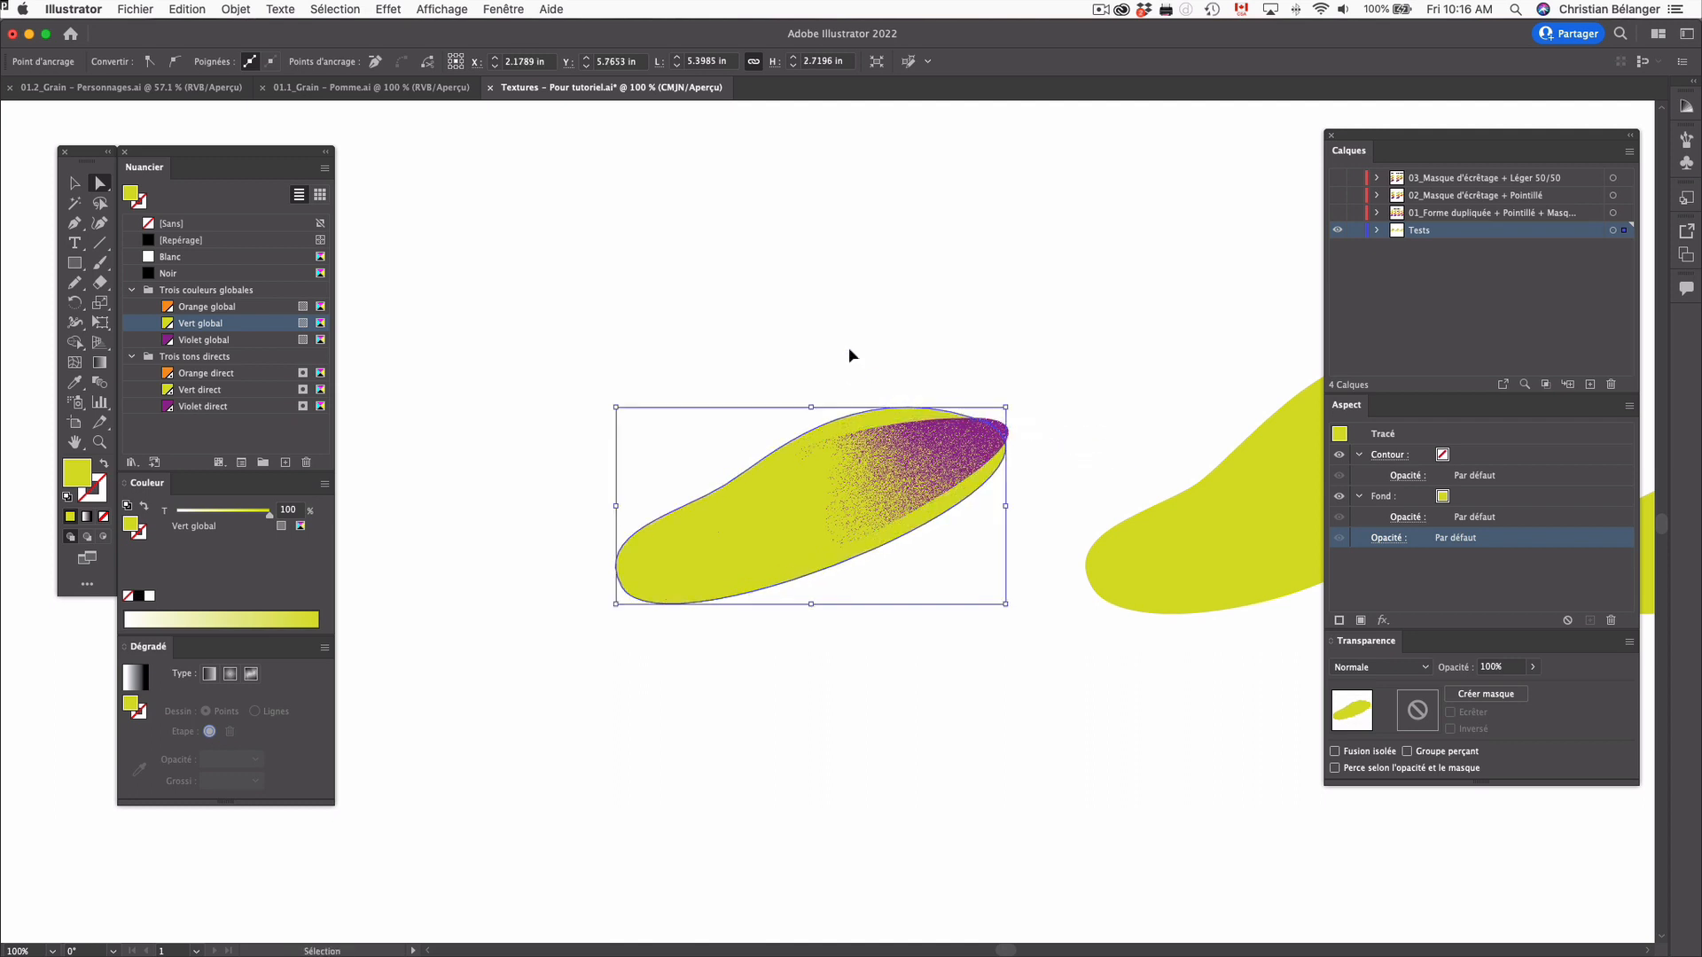
pyautogui.press('super+z')
pyautogui.press('super+z')
# Try moving the purple masked copy and the green base separately up and to the left, and undo the moves
pyautogui.moveTo(915, 457); pyautogui.dragTo(858, 418)
pyautogui.moveTo(960, 462); pyautogui.dragTo(924, 429)
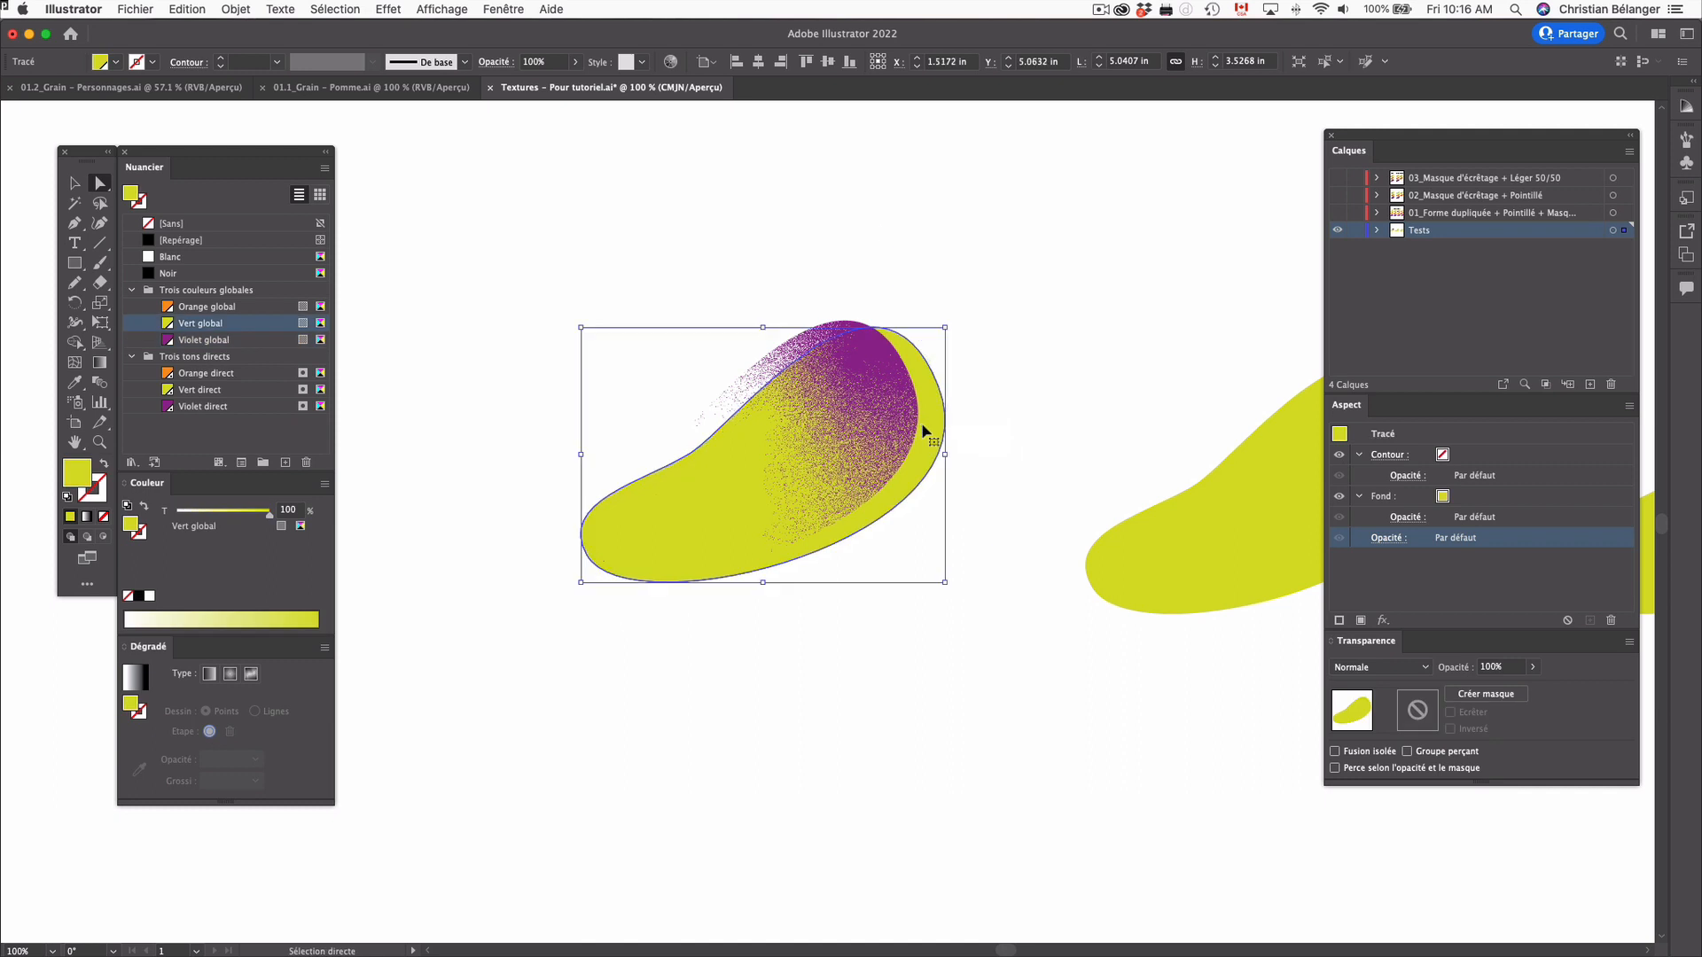
pyautogui.press('super+z')
pyautogui.press('super+z')
# Group the green base with its purple masked copy, try moving the group up and to the left, and undo that move
pyautogui.press('v')
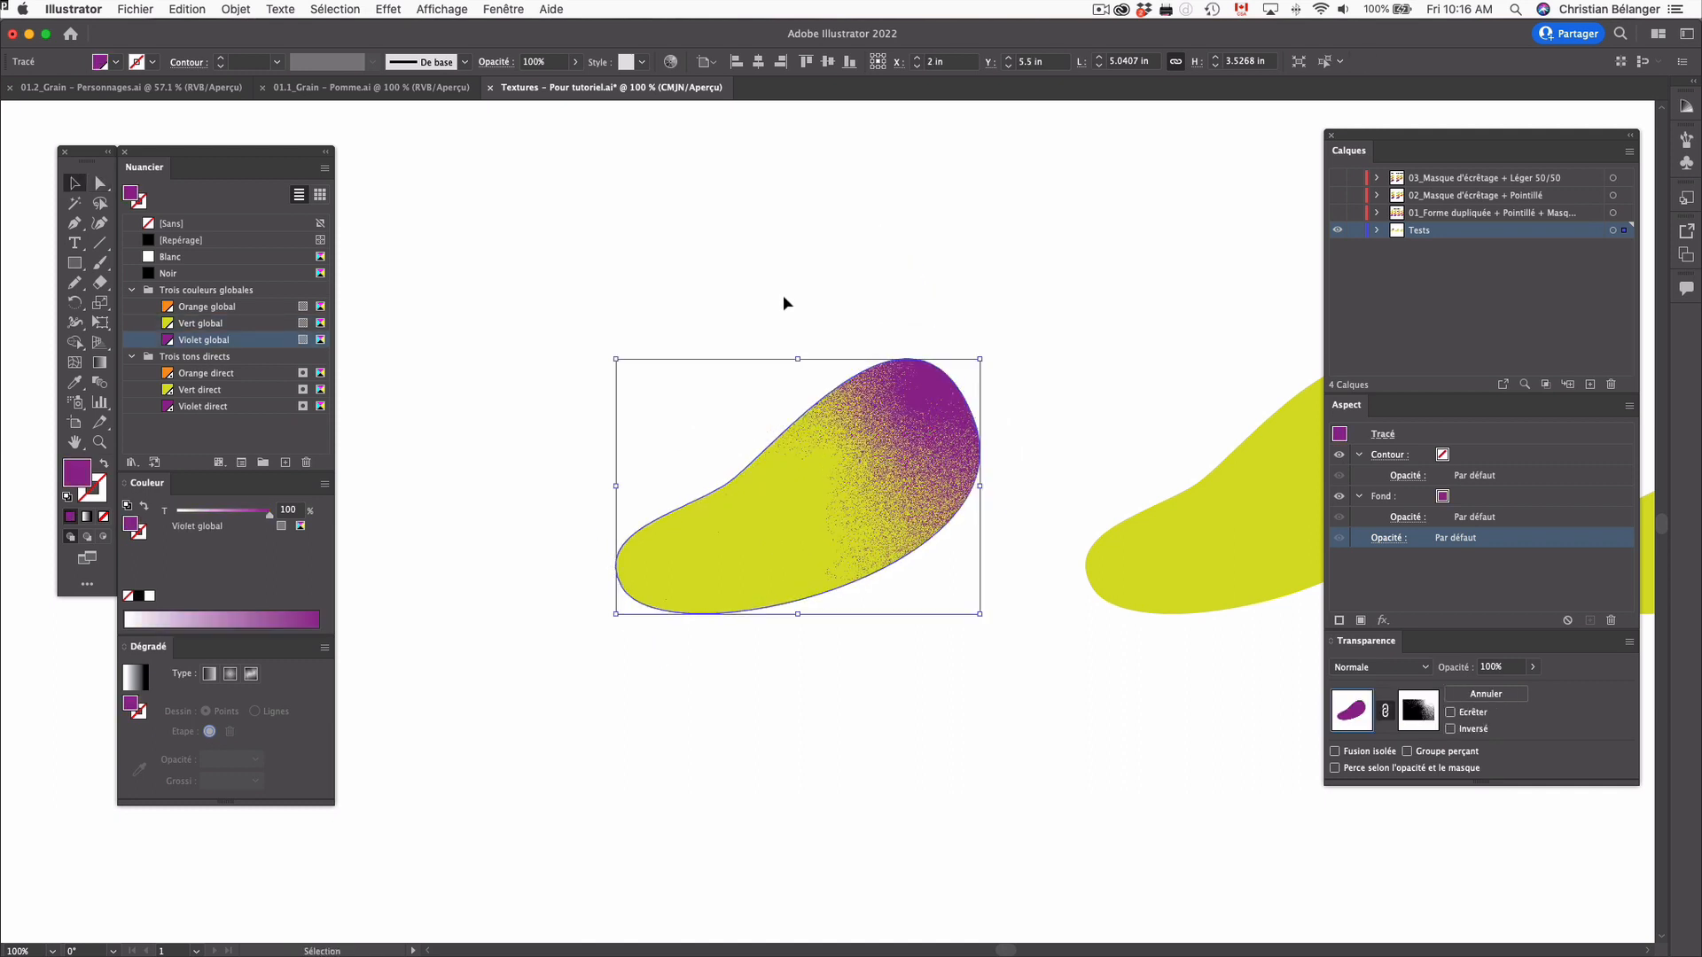
pyautogui.moveTo(781, 289); pyautogui.dragTo(930, 696)
pyautogui.press('a')
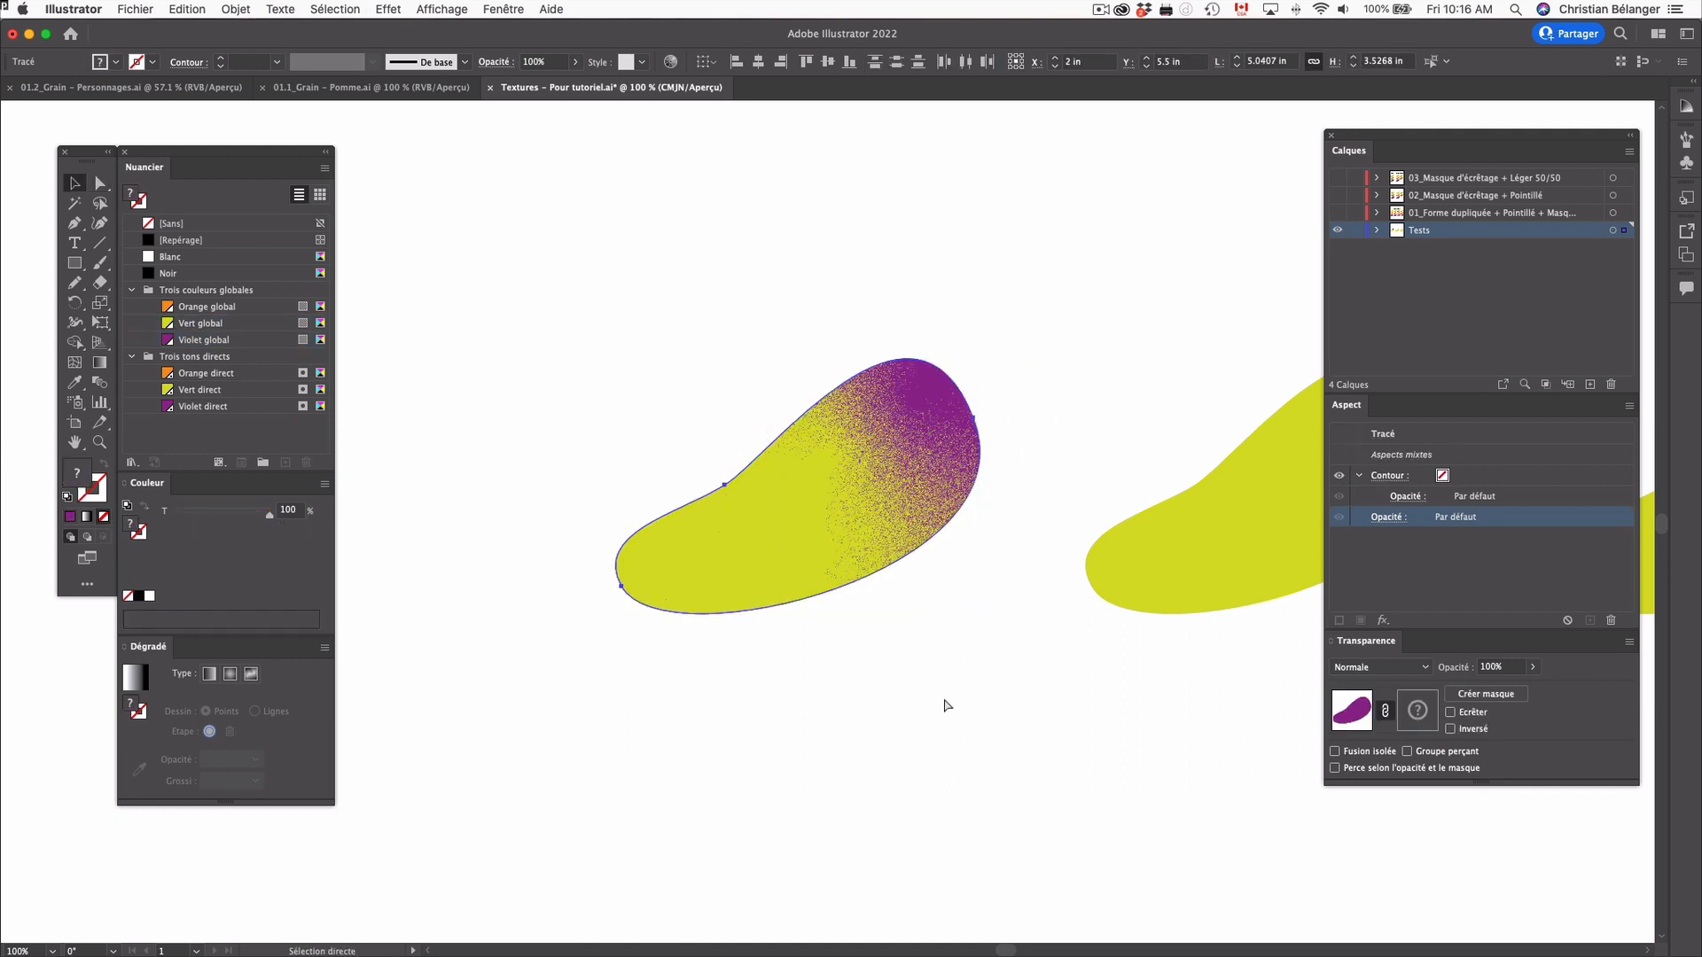
pyautogui.press('v')
pyautogui.click(884, 441)
pyautogui.moveTo(896, 476); pyautogui.dragTo(767, 396)
pyautogui.press('super+z')
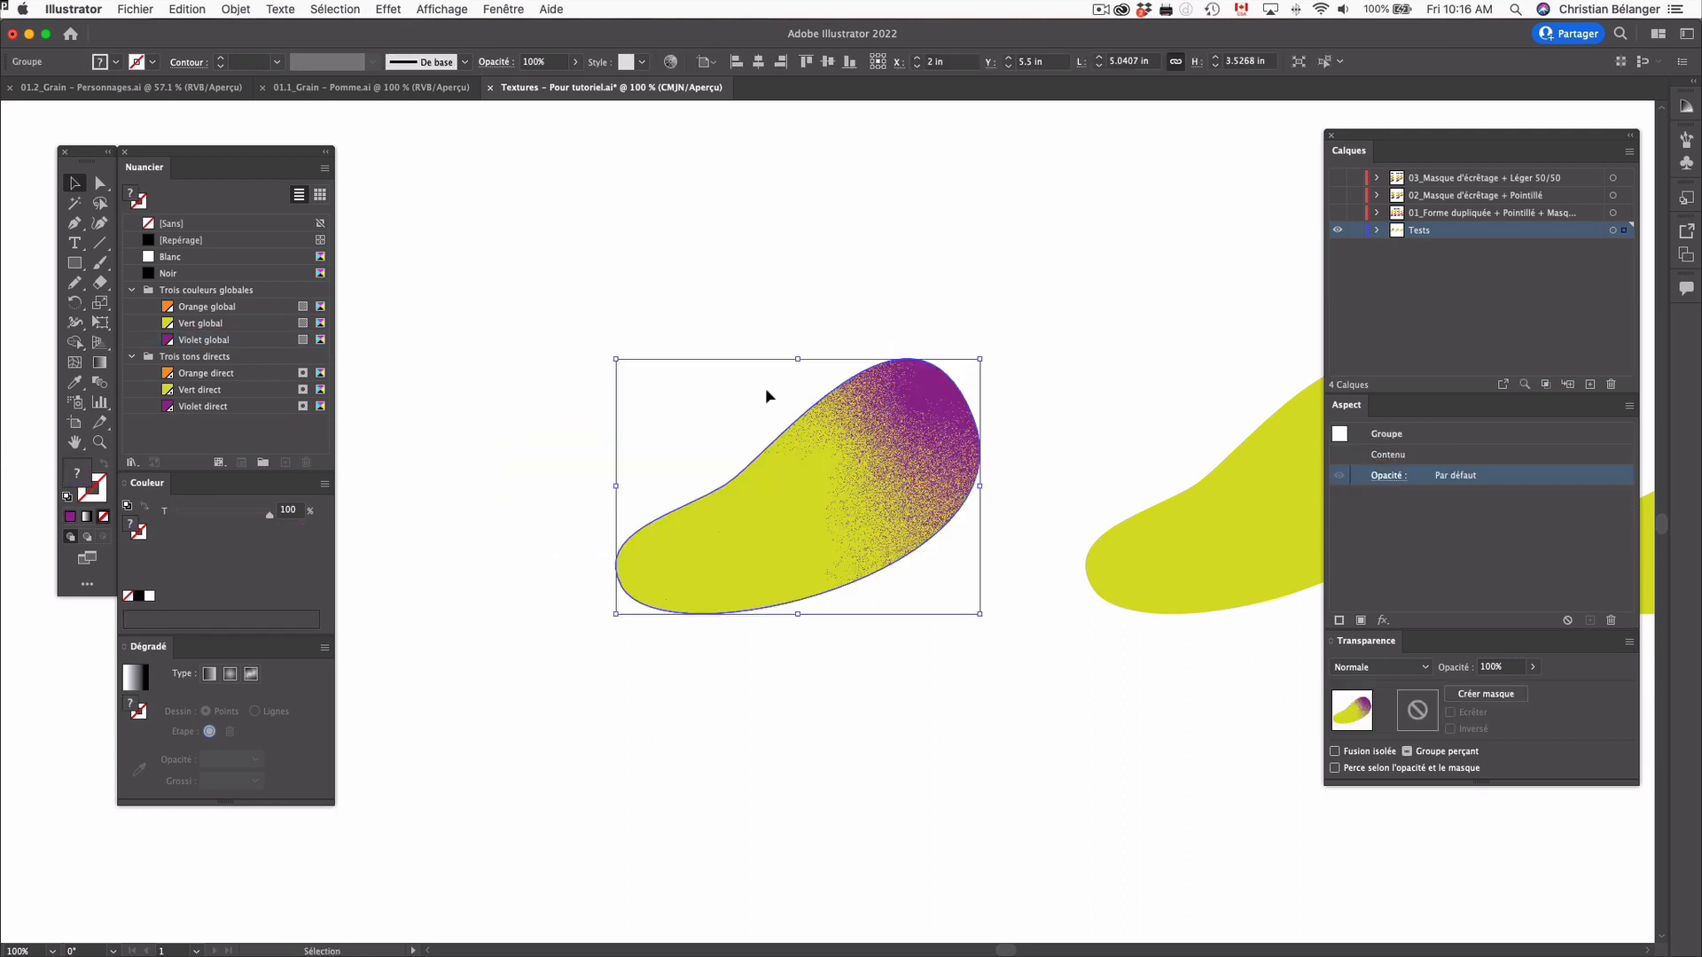
# Try reshaping the grouped shapes' lower-left curve with its direction handle, undo the change and clear the selection
pyautogui.press('a')
pyautogui.moveTo(972, 417)
pyautogui.mouseDown()
pyautogui.moveTo(904, 416)
pyautogui.moveTo(827, 353)
pyautogui.moveTo(931, 456)
pyautogui.moveTo(972, 417)
pyautogui.mouseUp()
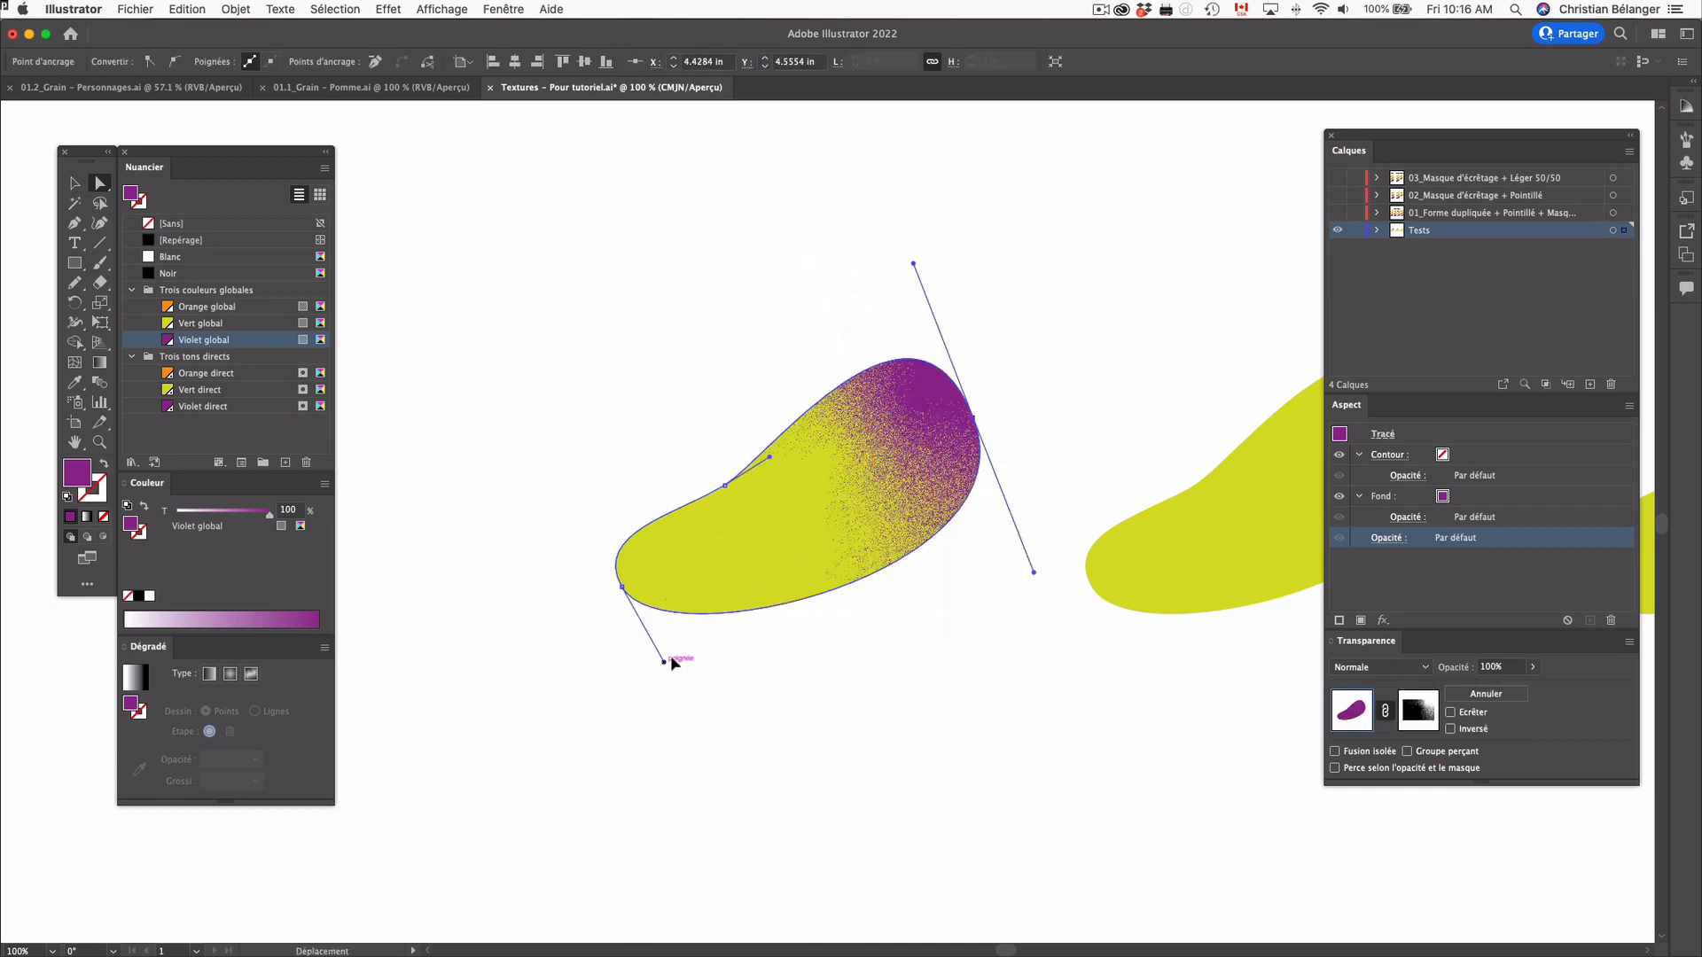
pyautogui.moveTo(665, 660); pyautogui.dragTo(809, 683)
pyautogui.press('super+z')
pyautogui.click(809, 682)
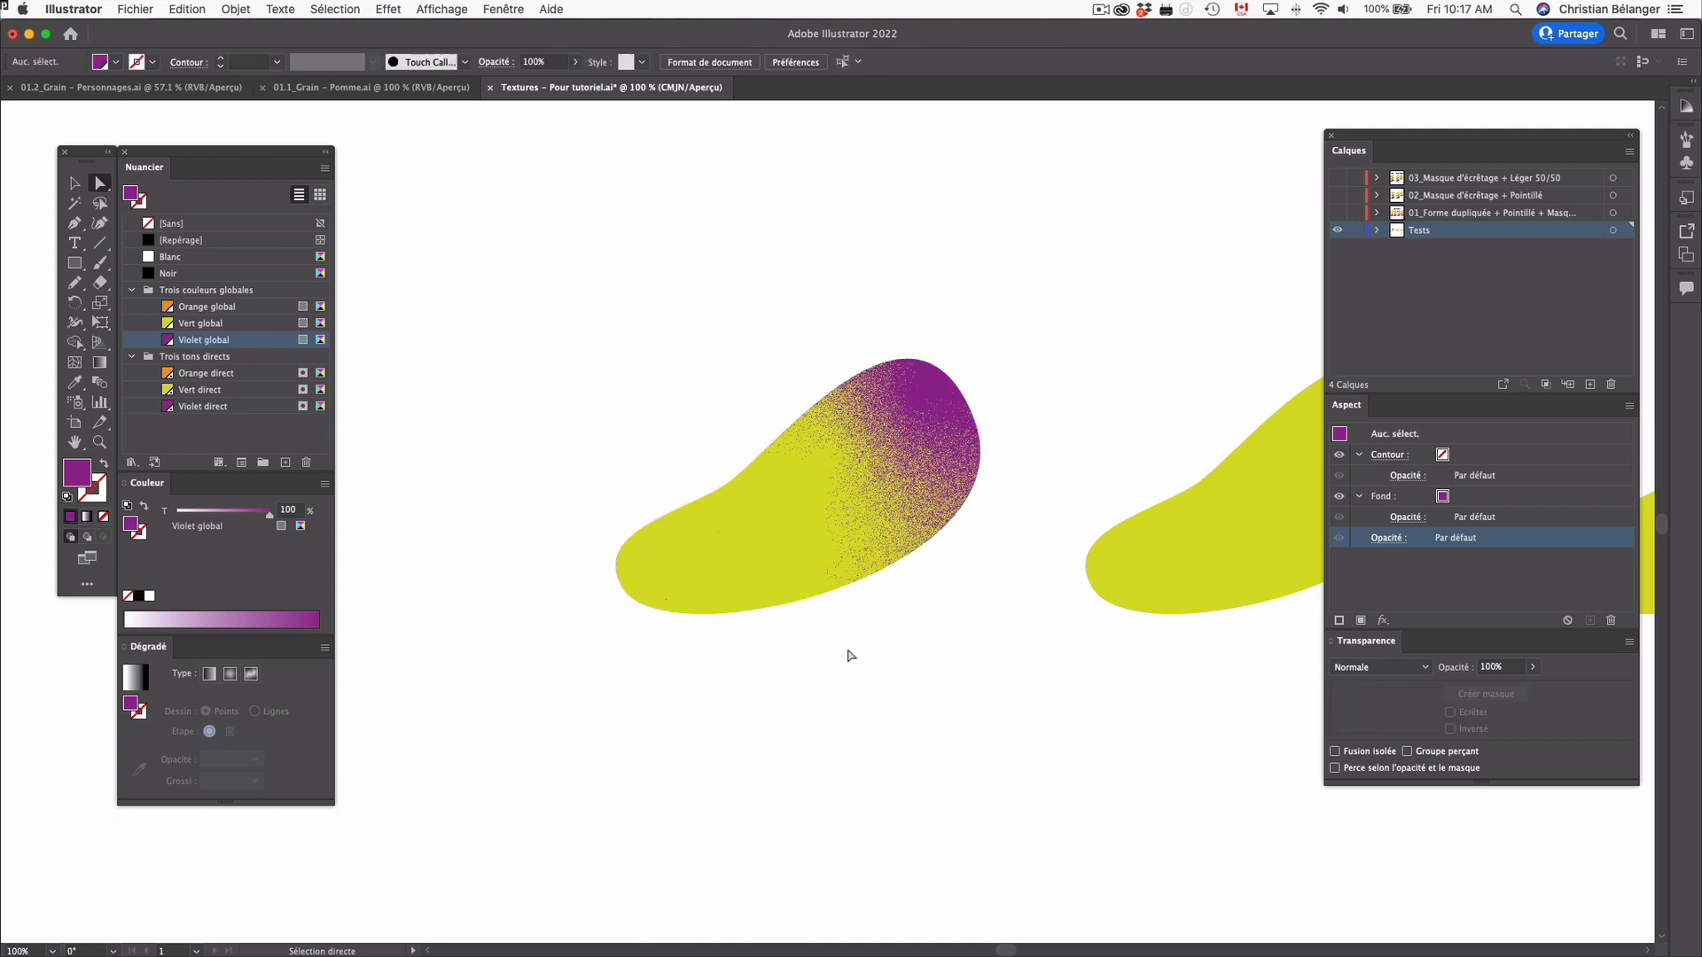
# Select only the purple masked shape inside the group, try moving it down and to the right, and undo the move
pyautogui.click(955, 493)
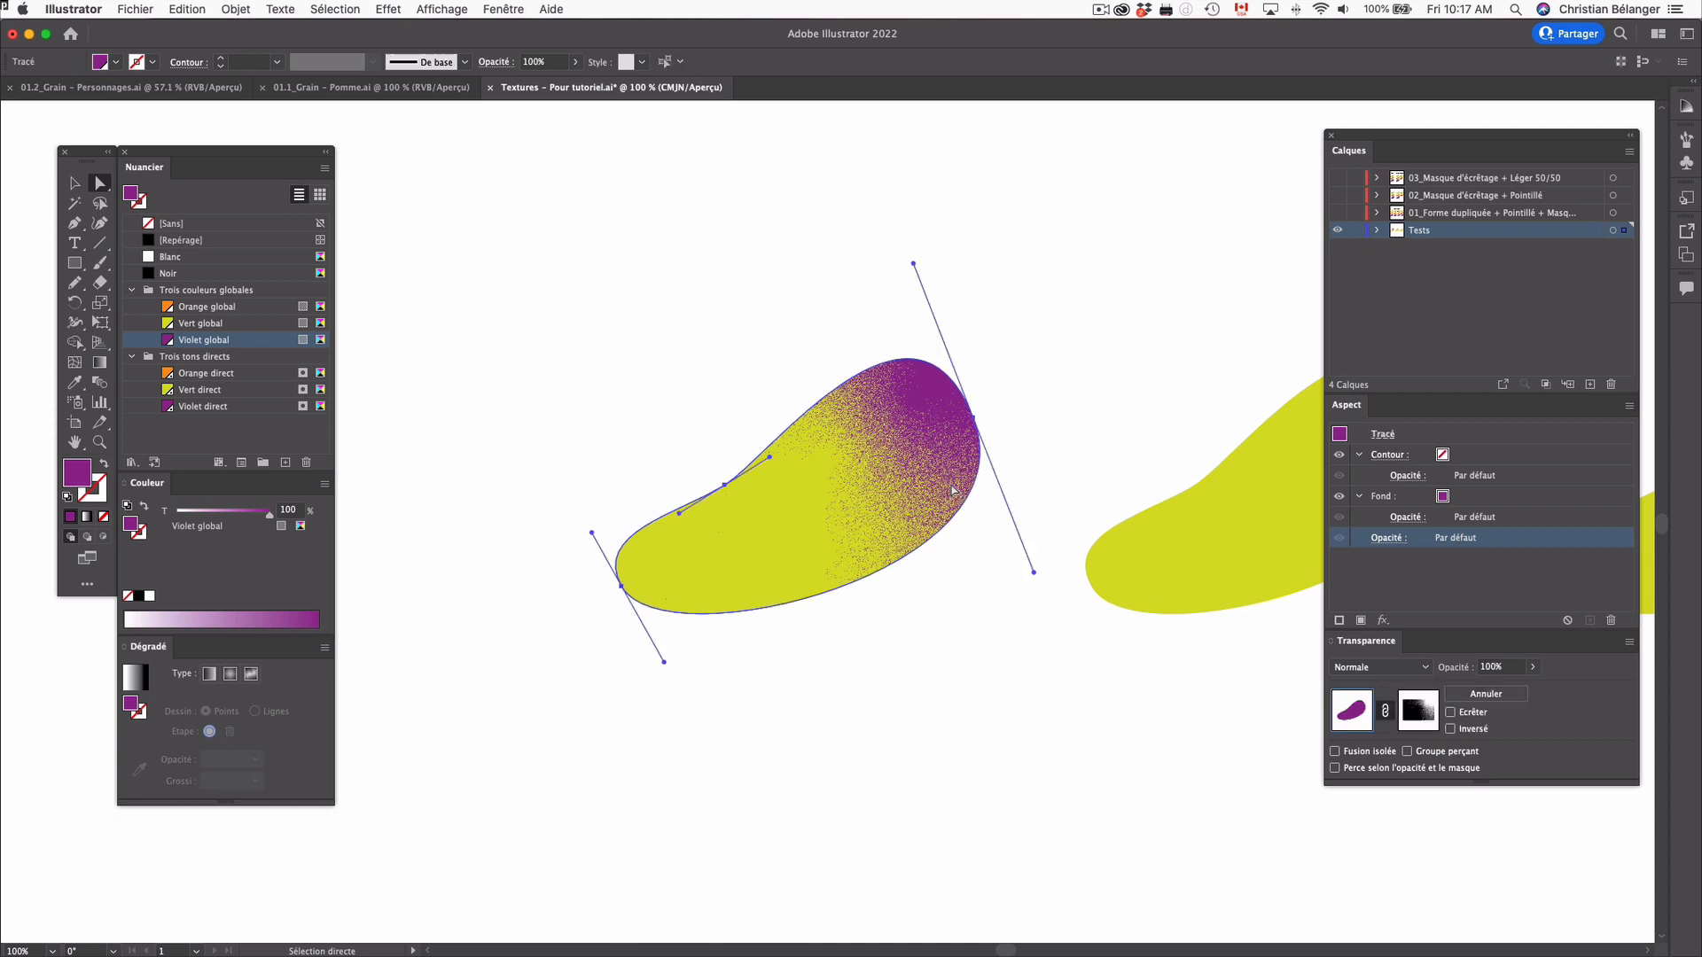
pyautogui.moveTo(956, 493); pyautogui.dragTo(982, 538)
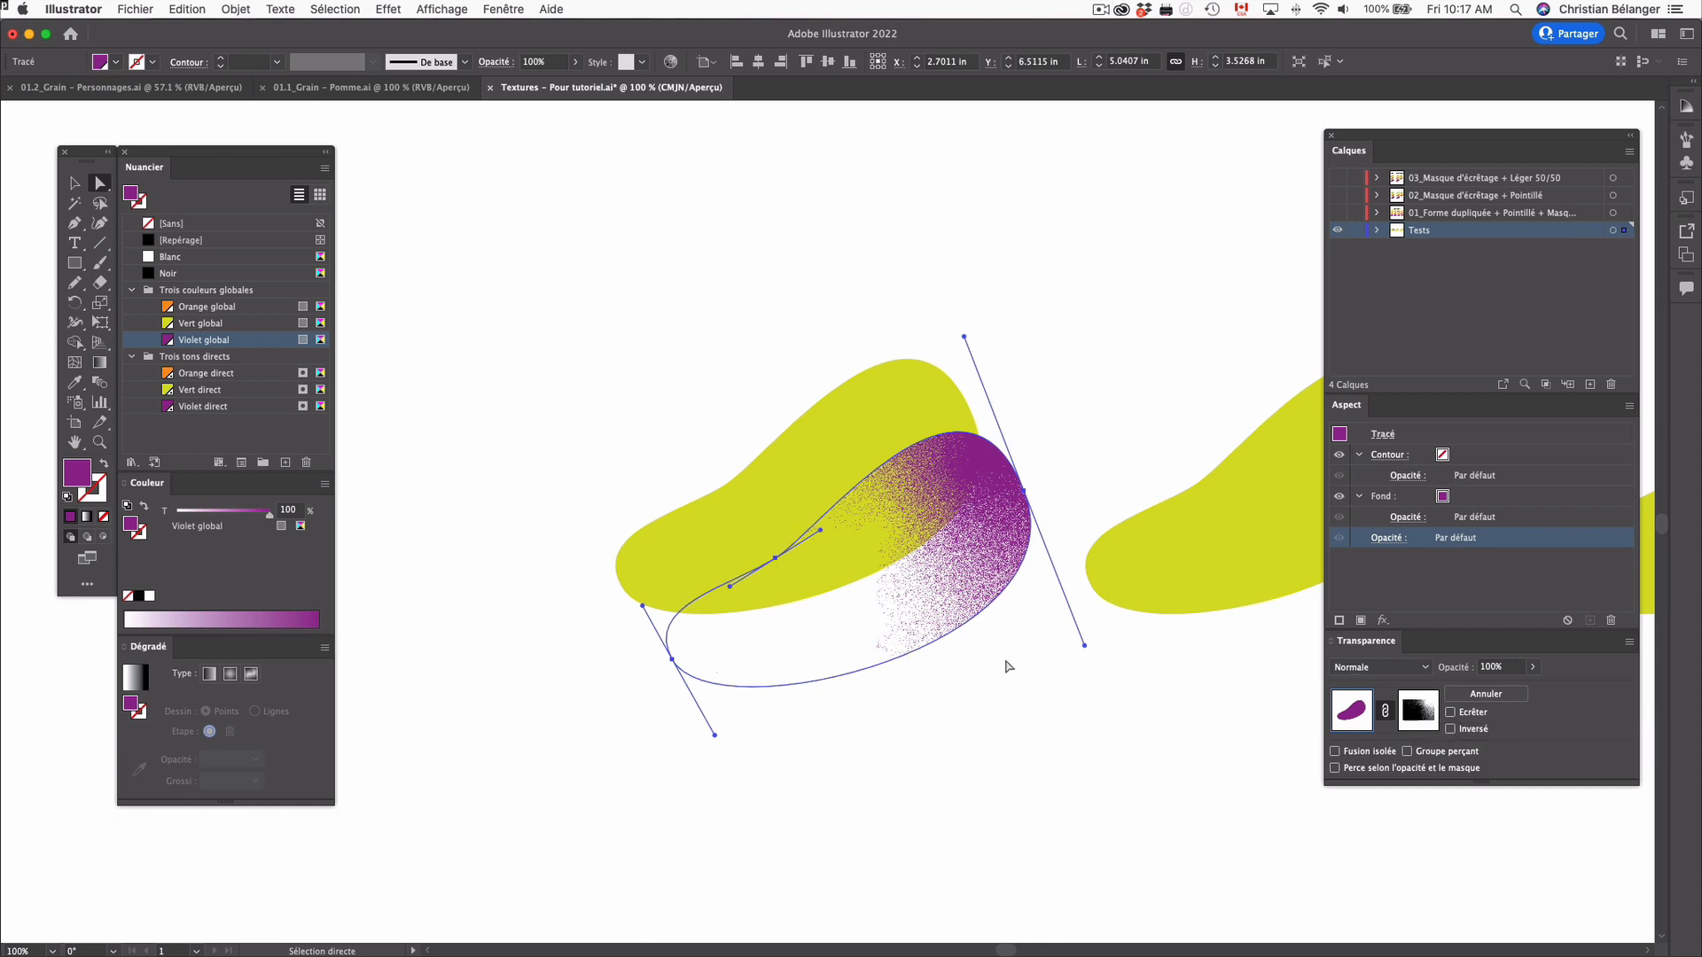
pyautogui.press('super+z')
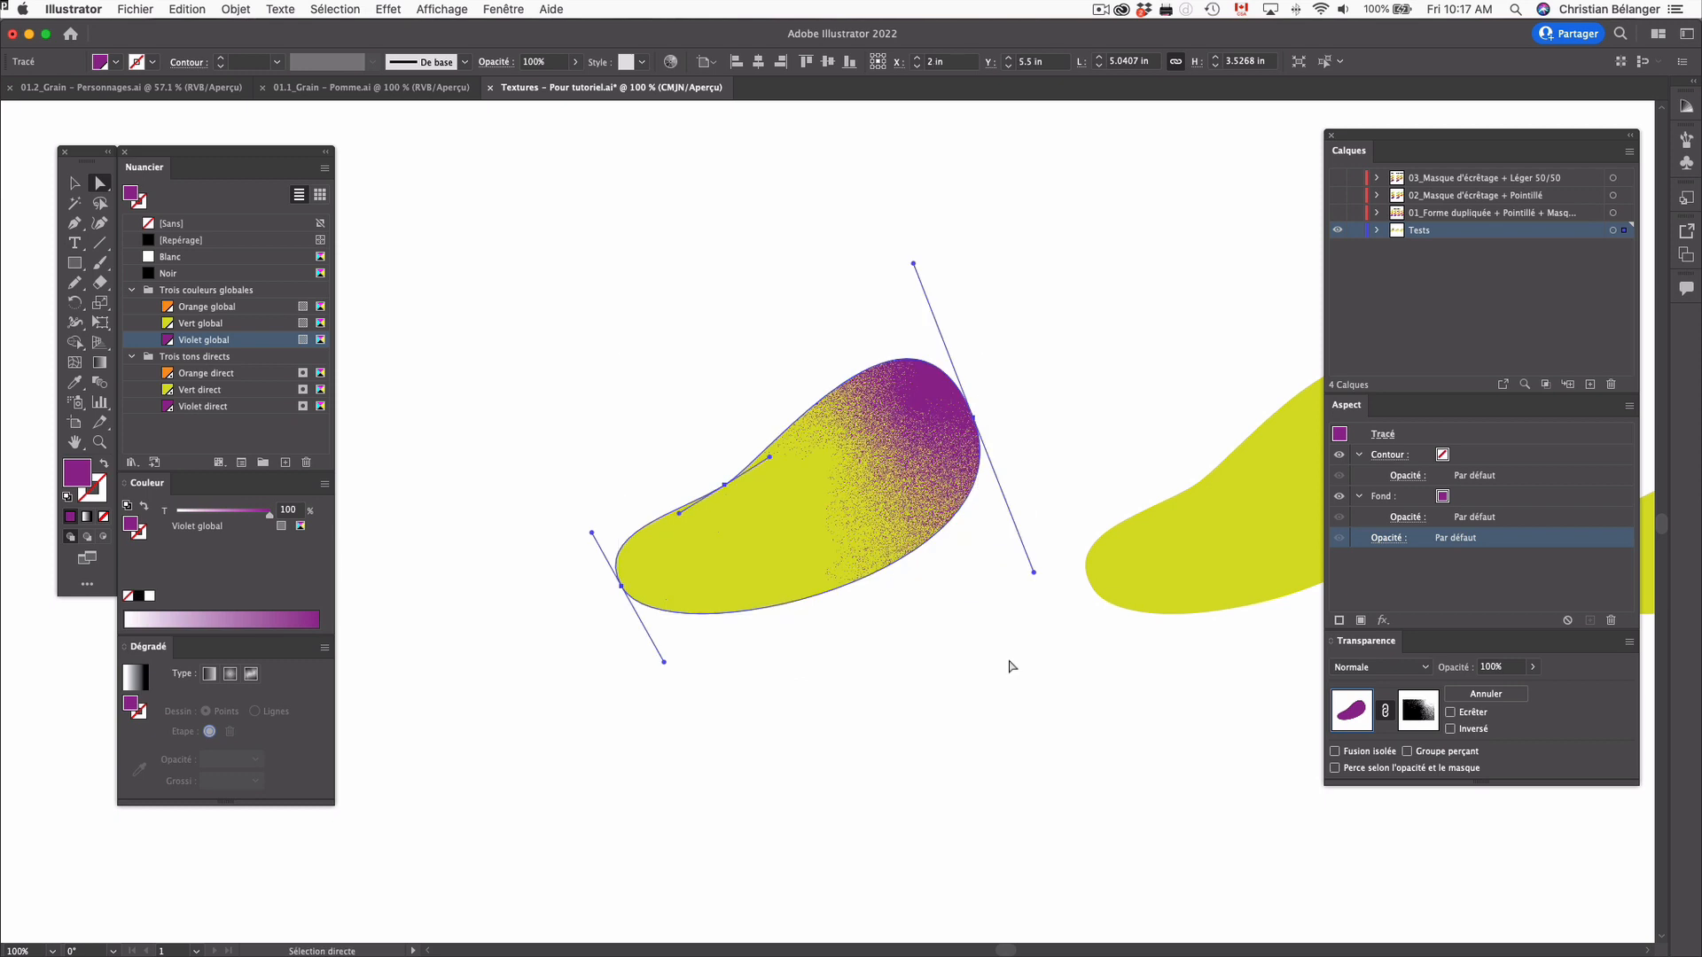
# Try the orange and violet swatches, both global and direct, as the masked shape's fill, finishing with Orange global
pyautogui.click(222, 308)
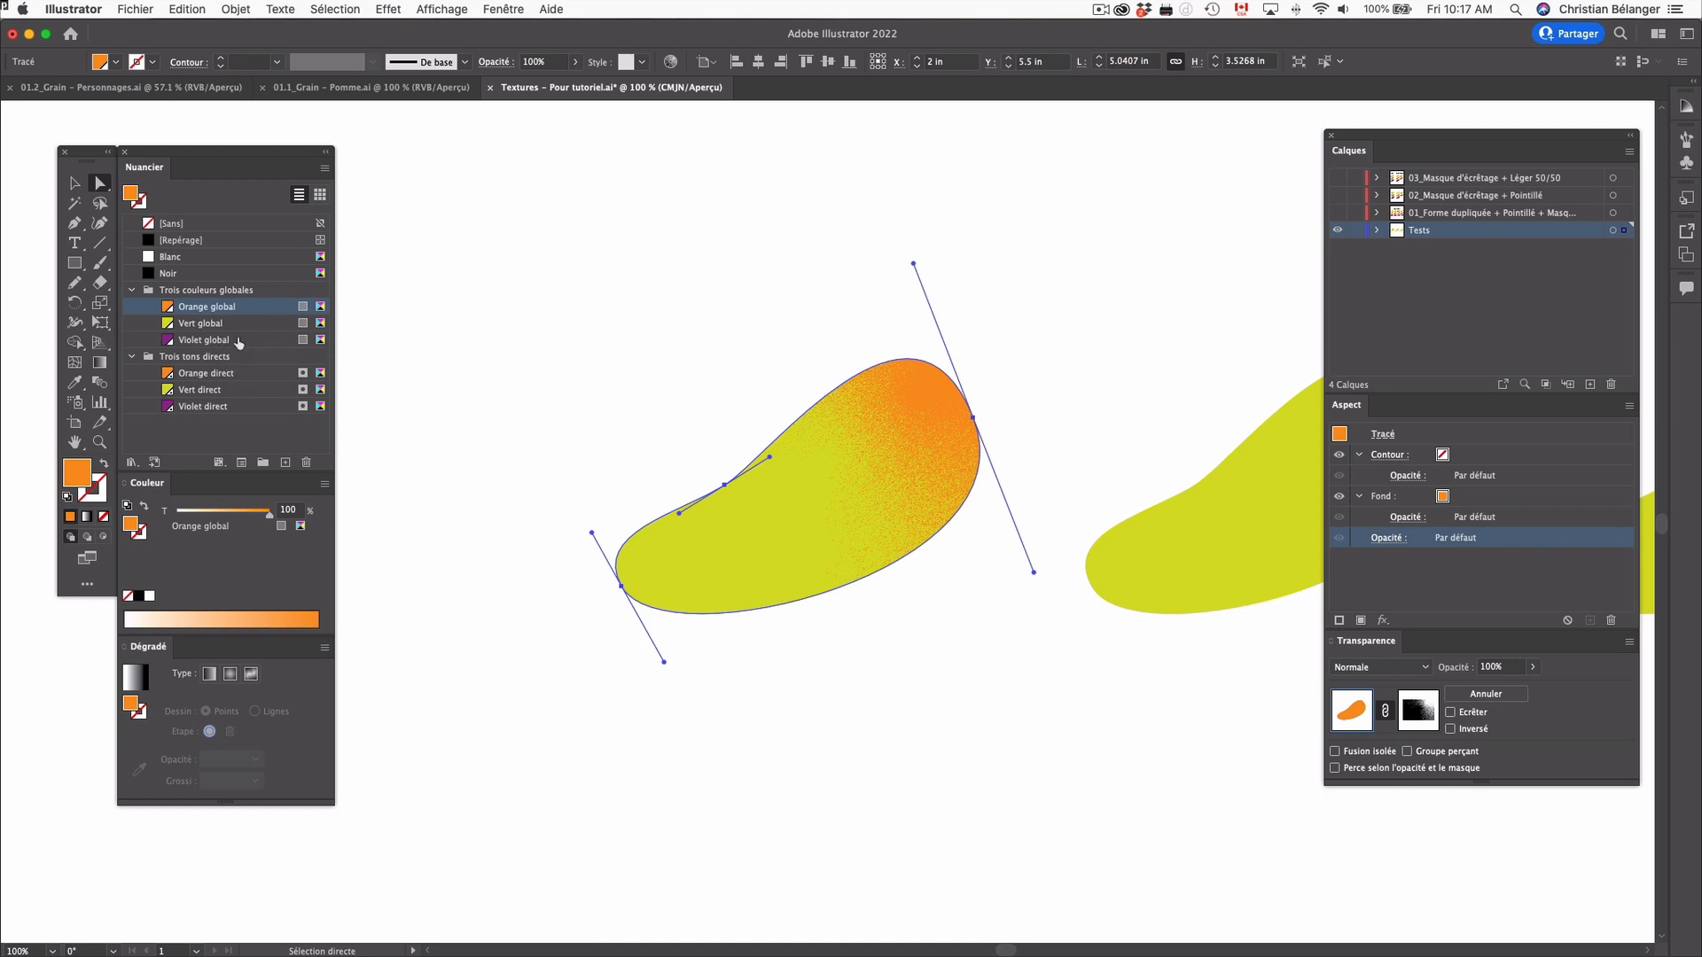
pyautogui.click(239, 341)
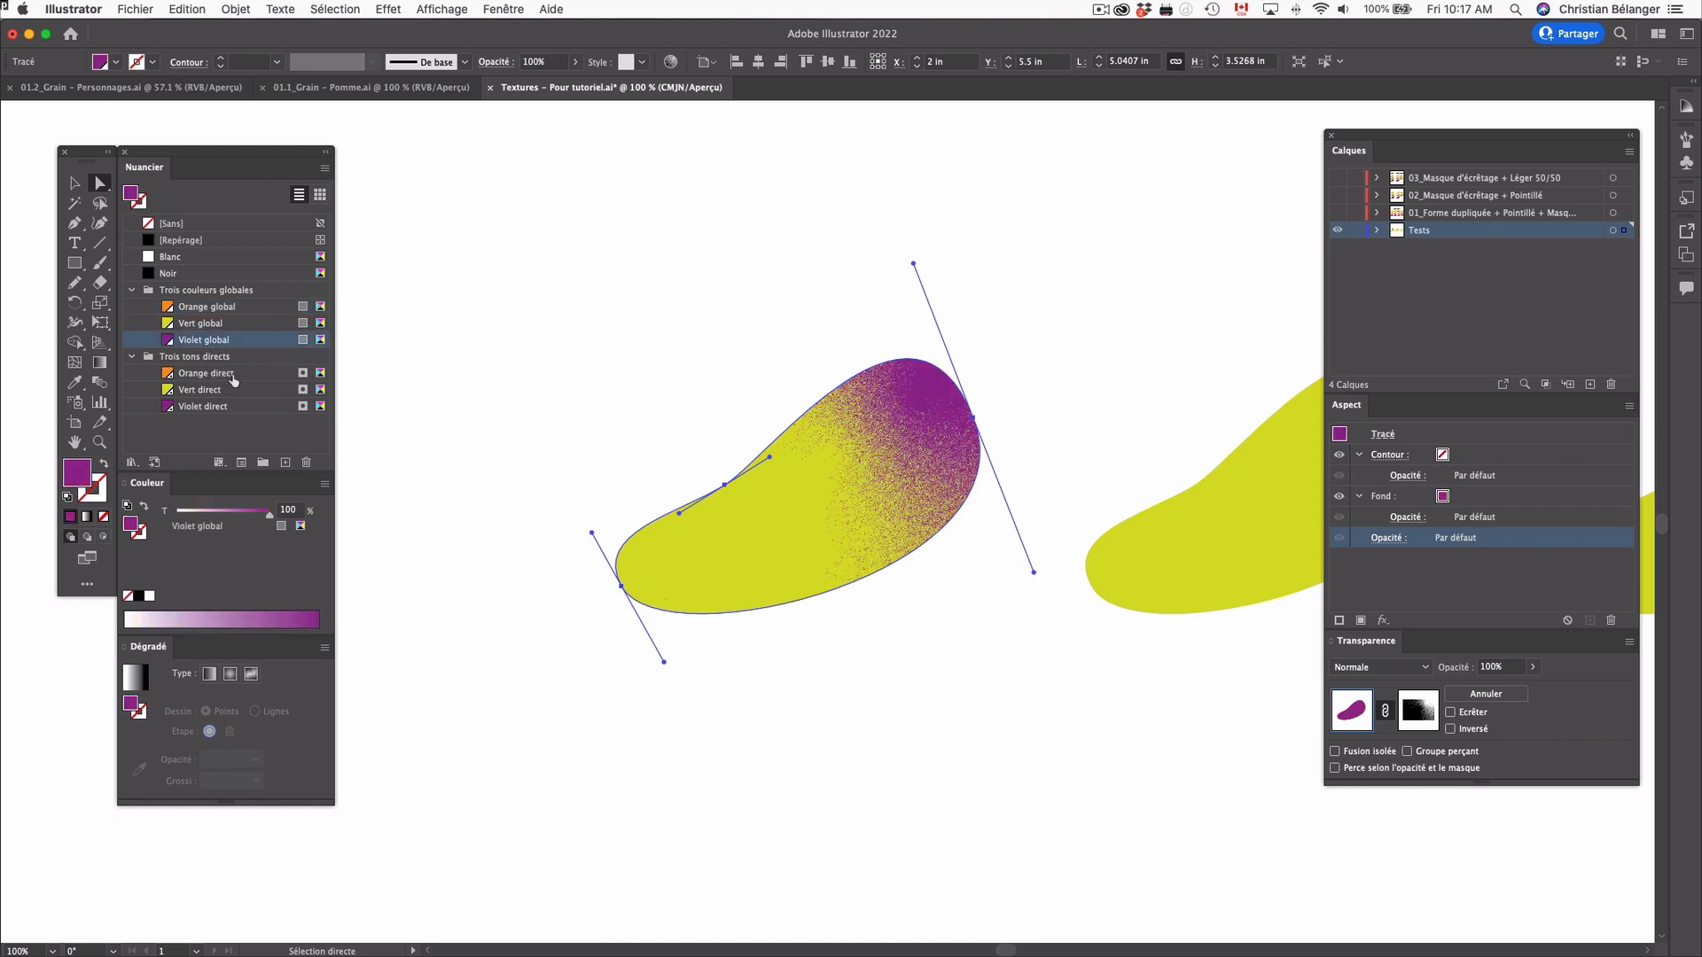
pyautogui.click(235, 376)
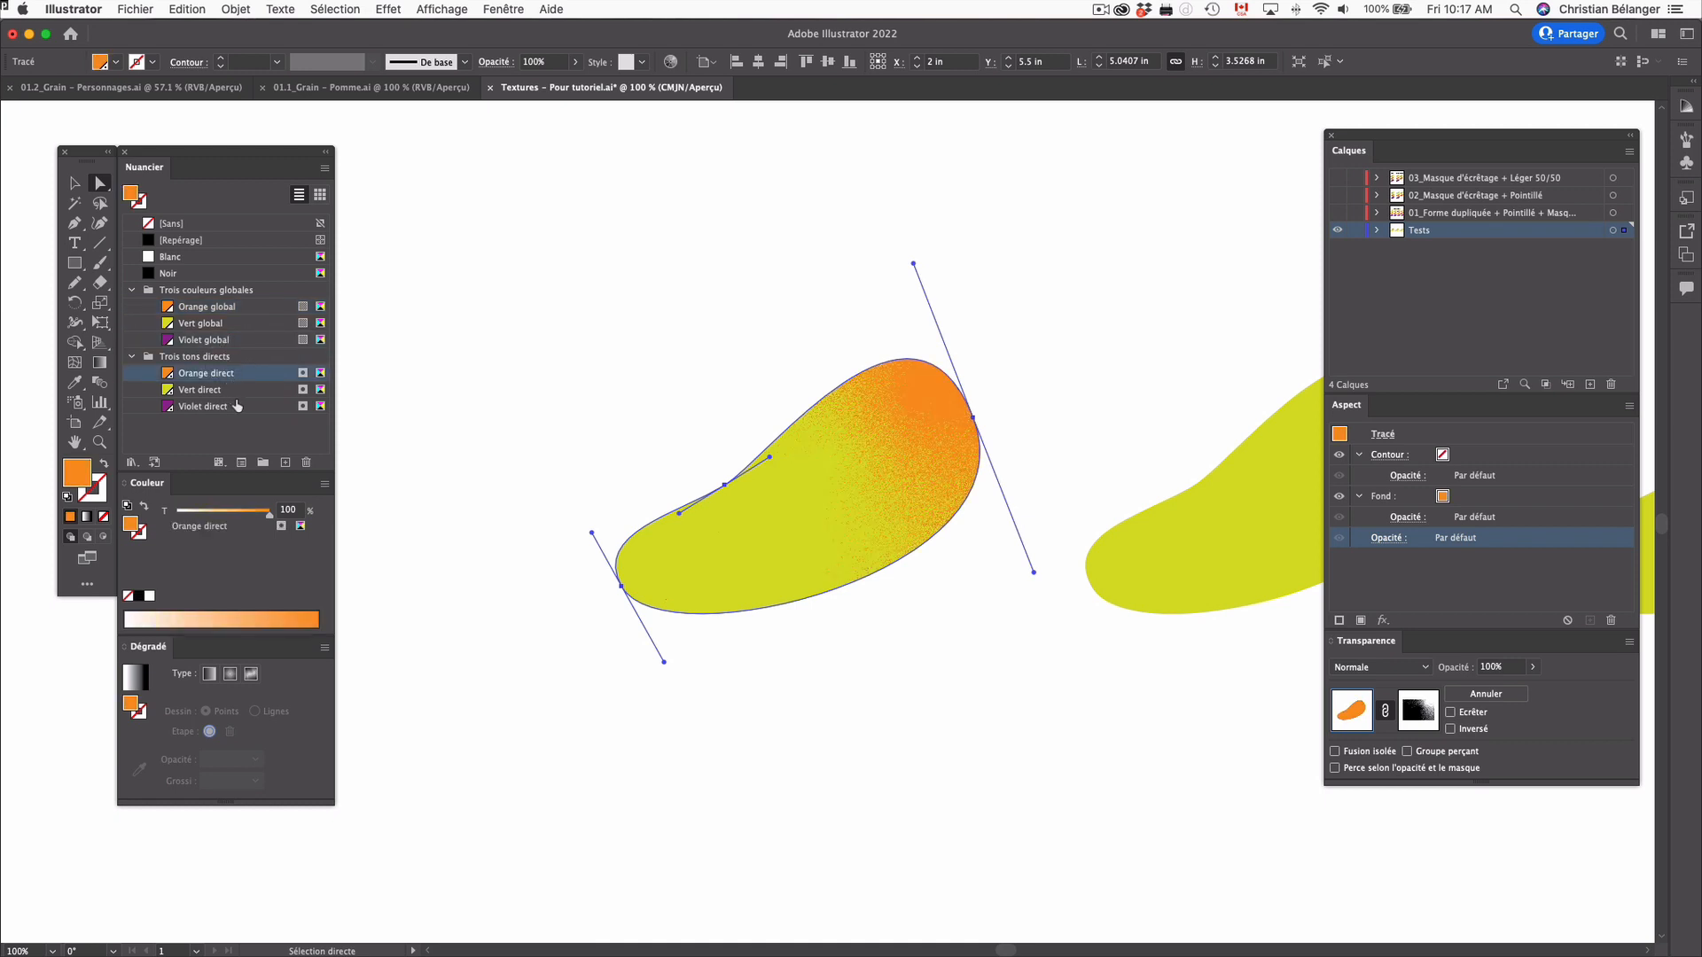
pyautogui.click(237, 406)
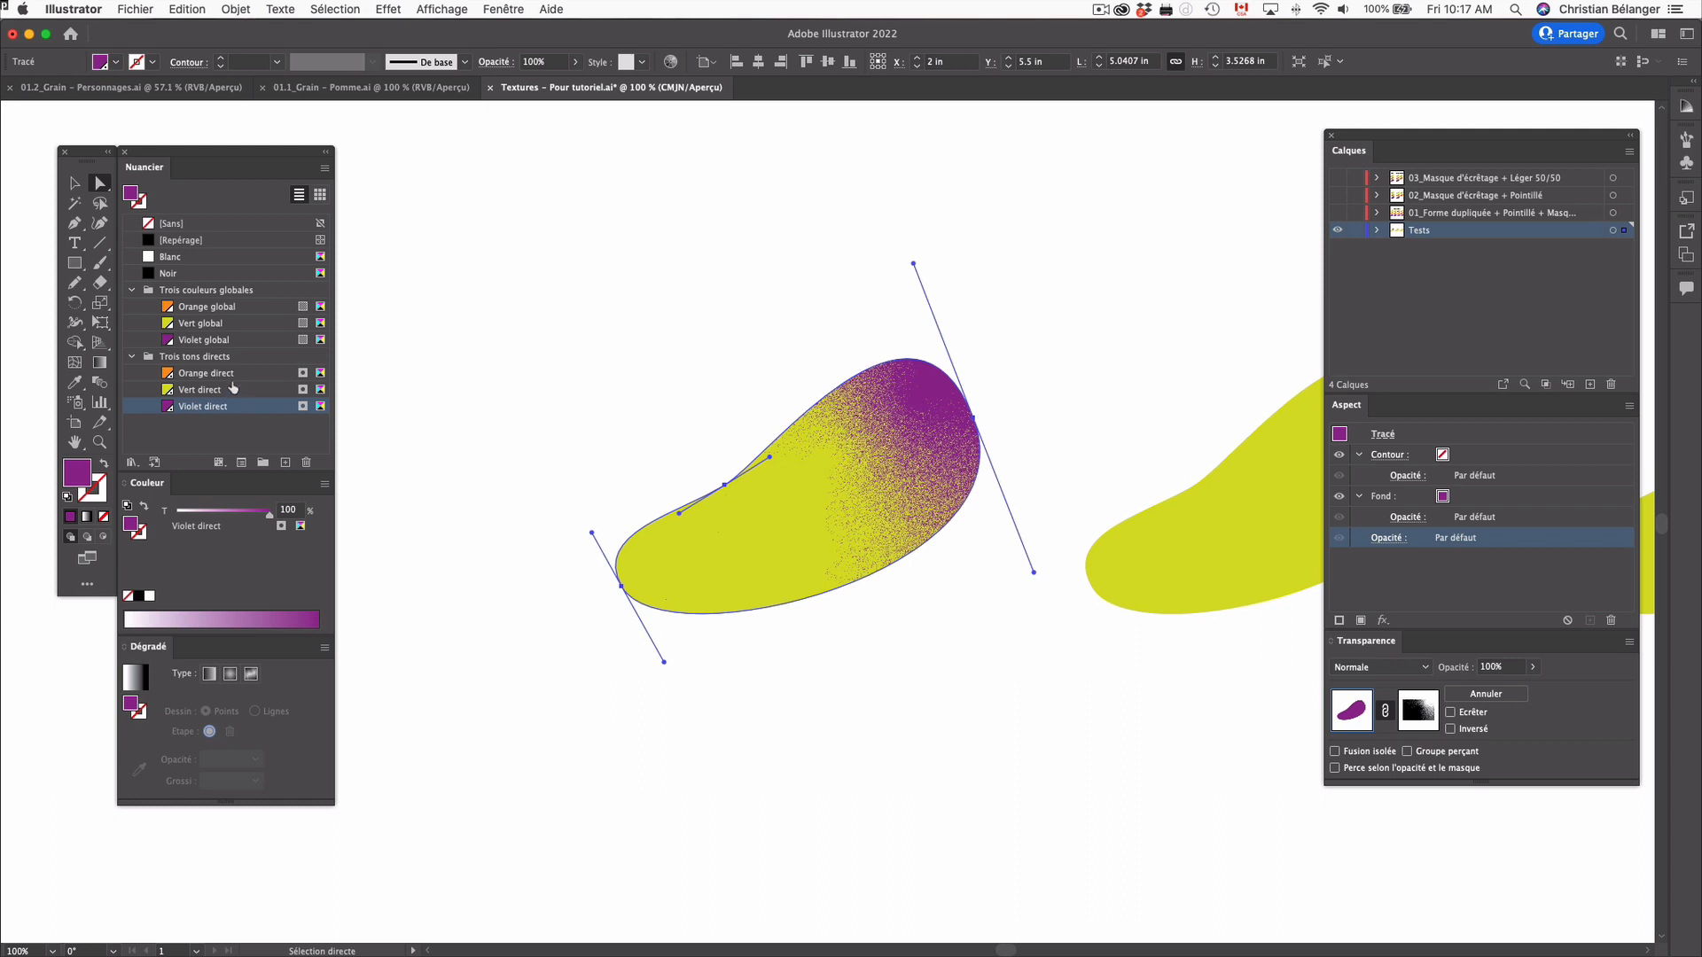
pyautogui.click(234, 376)
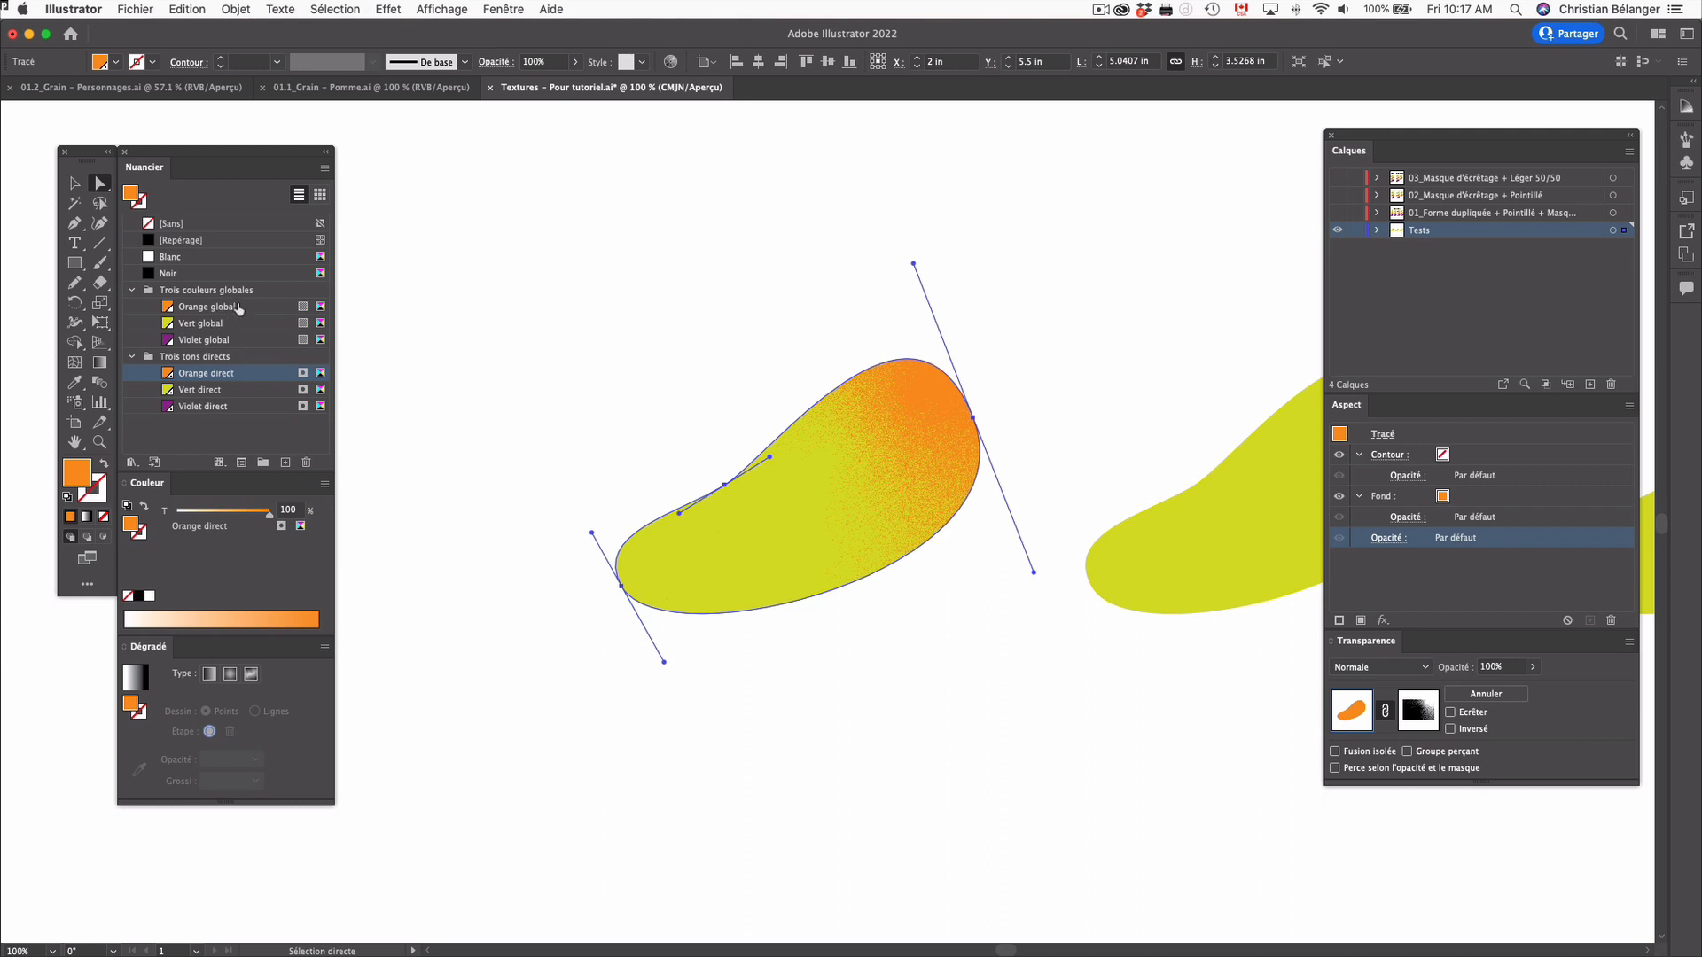
pyautogui.click(237, 308)
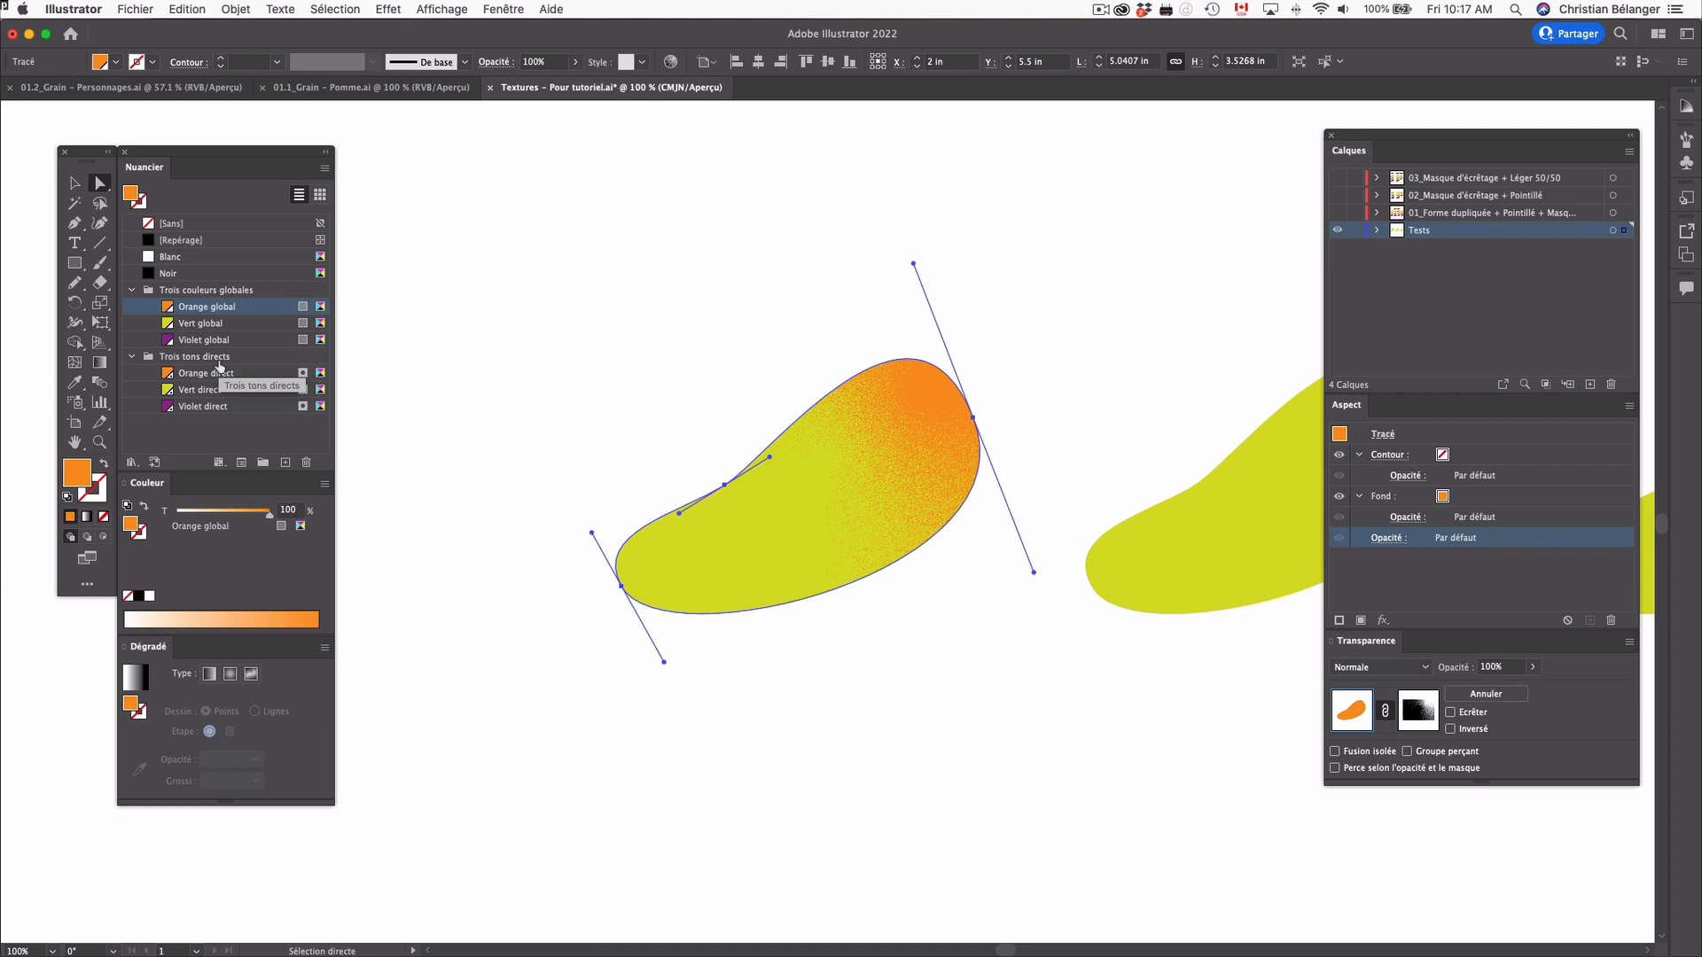
pyautogui.click(564, 396)
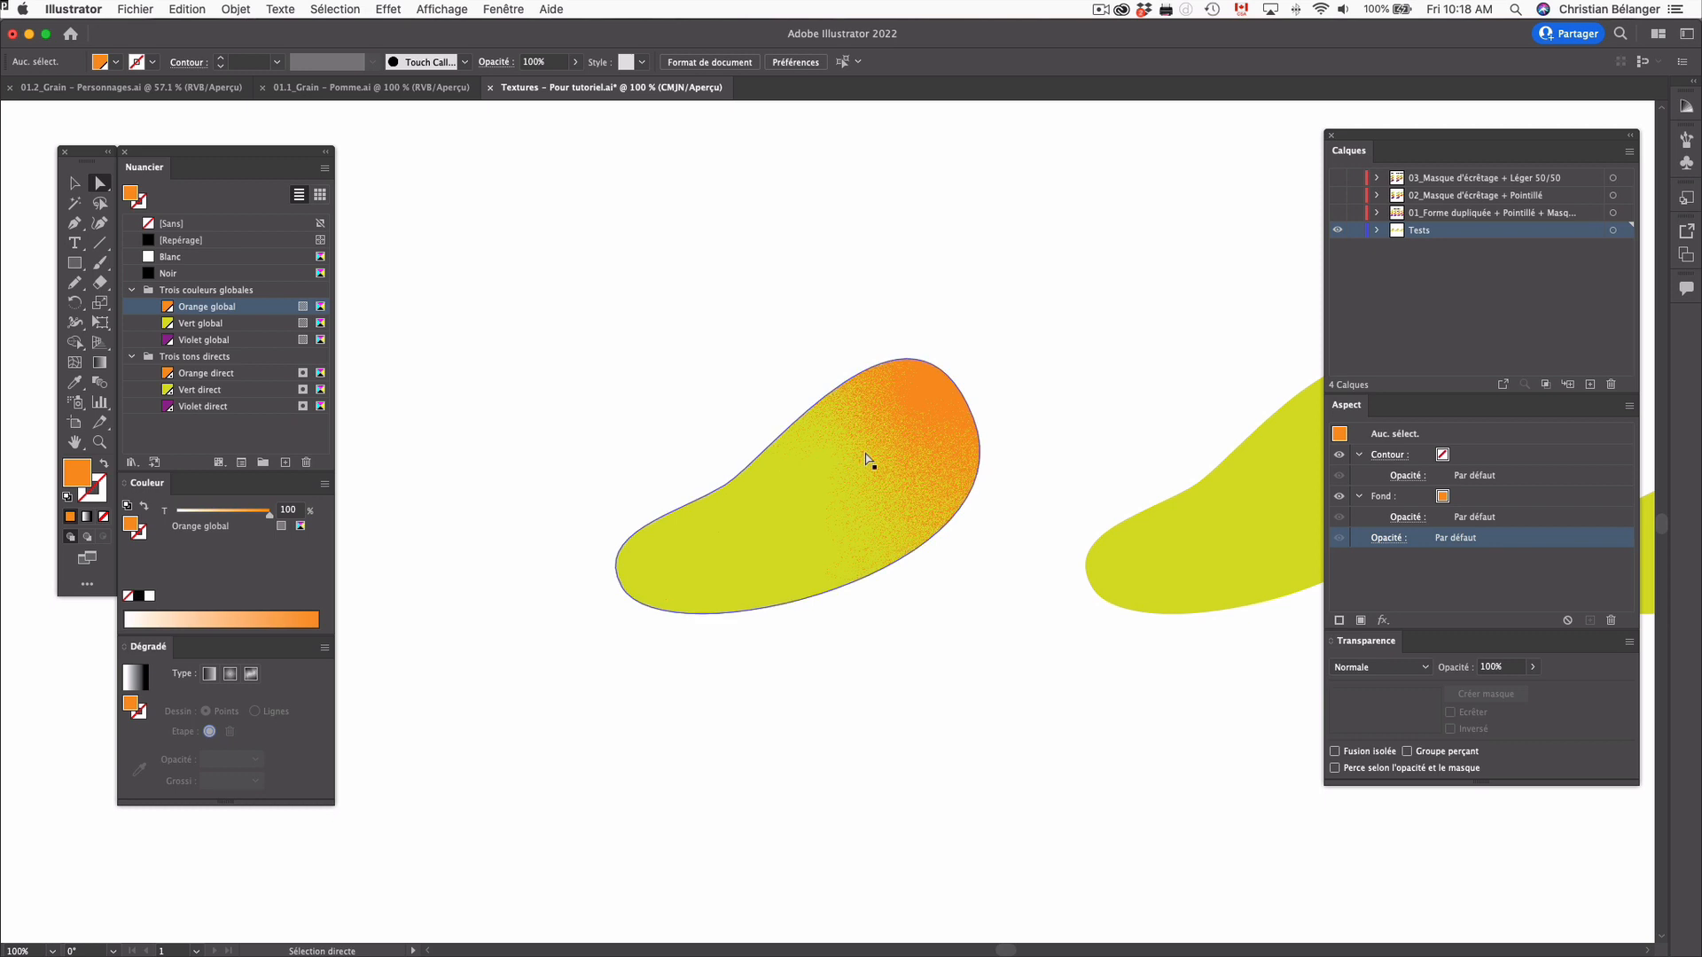
# Fill the masked grain shape with Vert global, move it off the base as a test, and undo the move
pyautogui.click(873, 459)
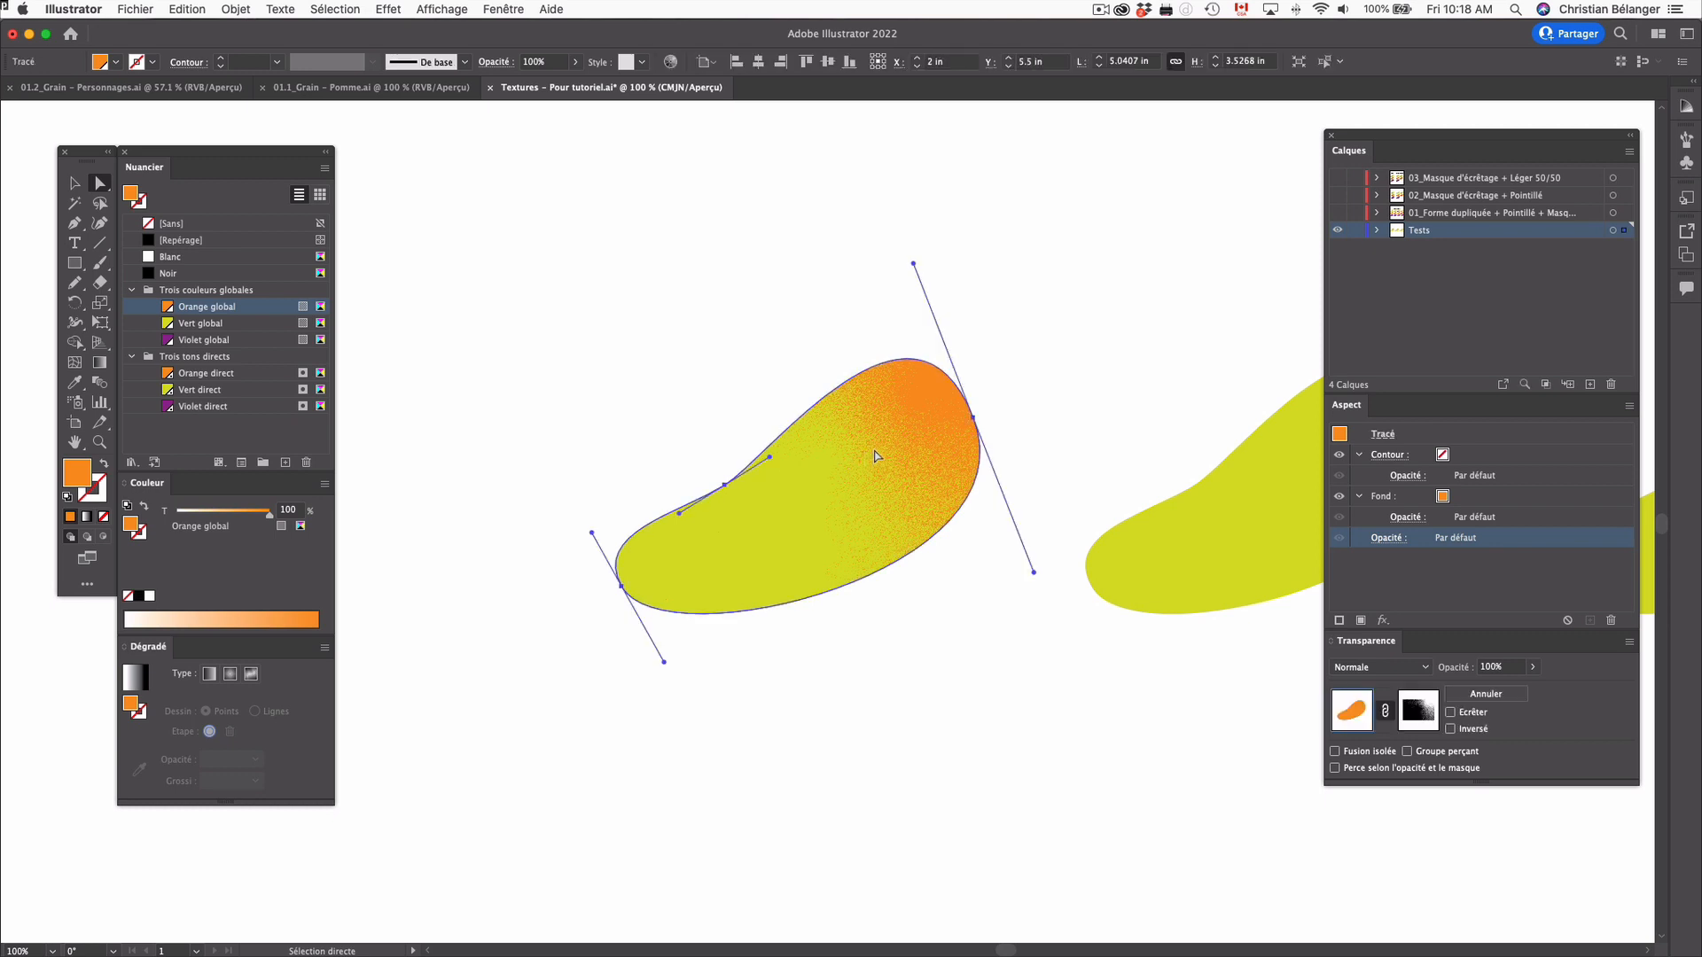
pyautogui.click(209, 324)
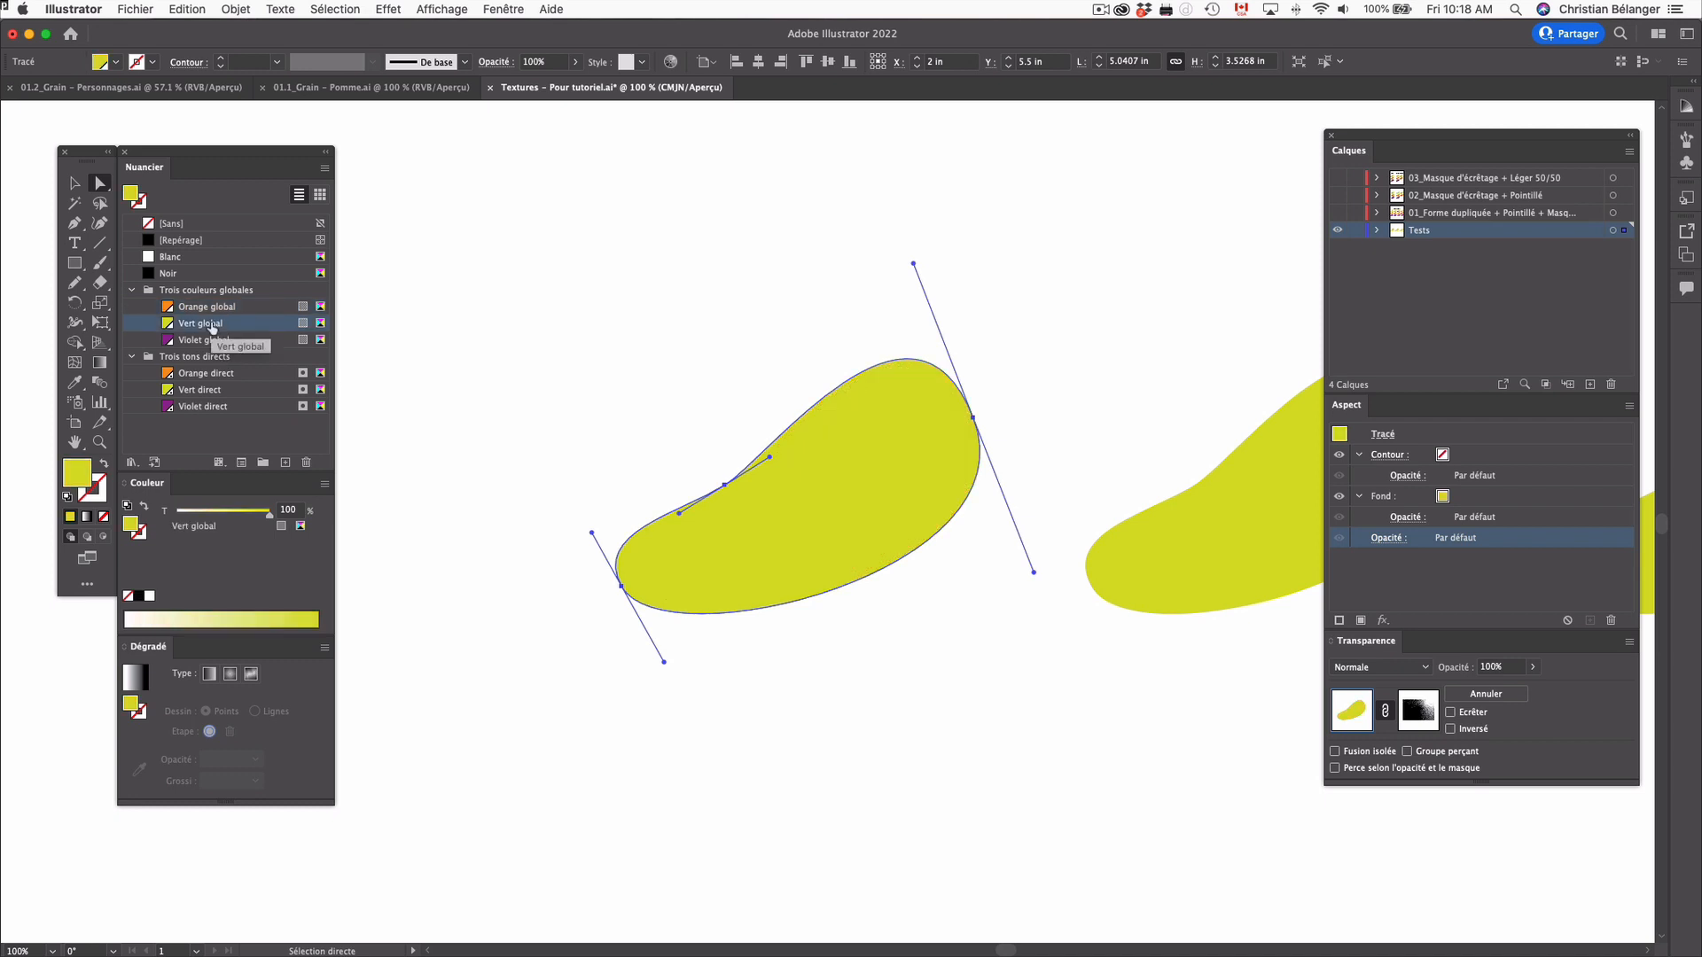
pyautogui.moveTo(869, 483); pyautogui.dragTo(906, 569)
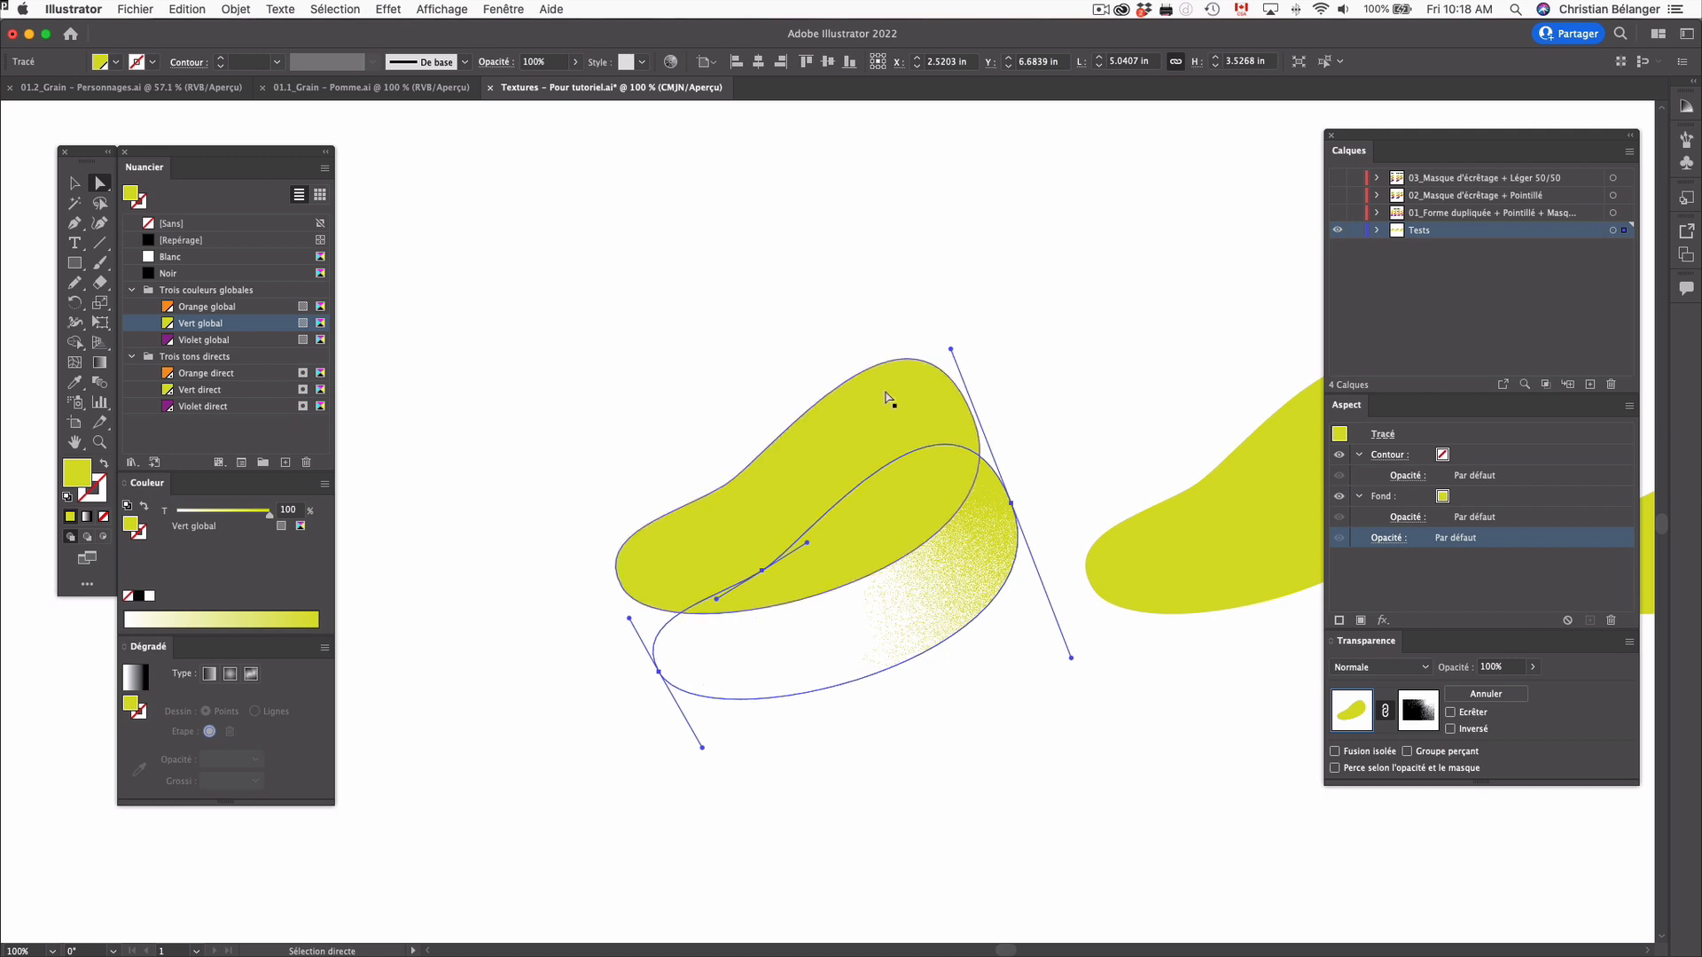
pyautogui.press('super+z')
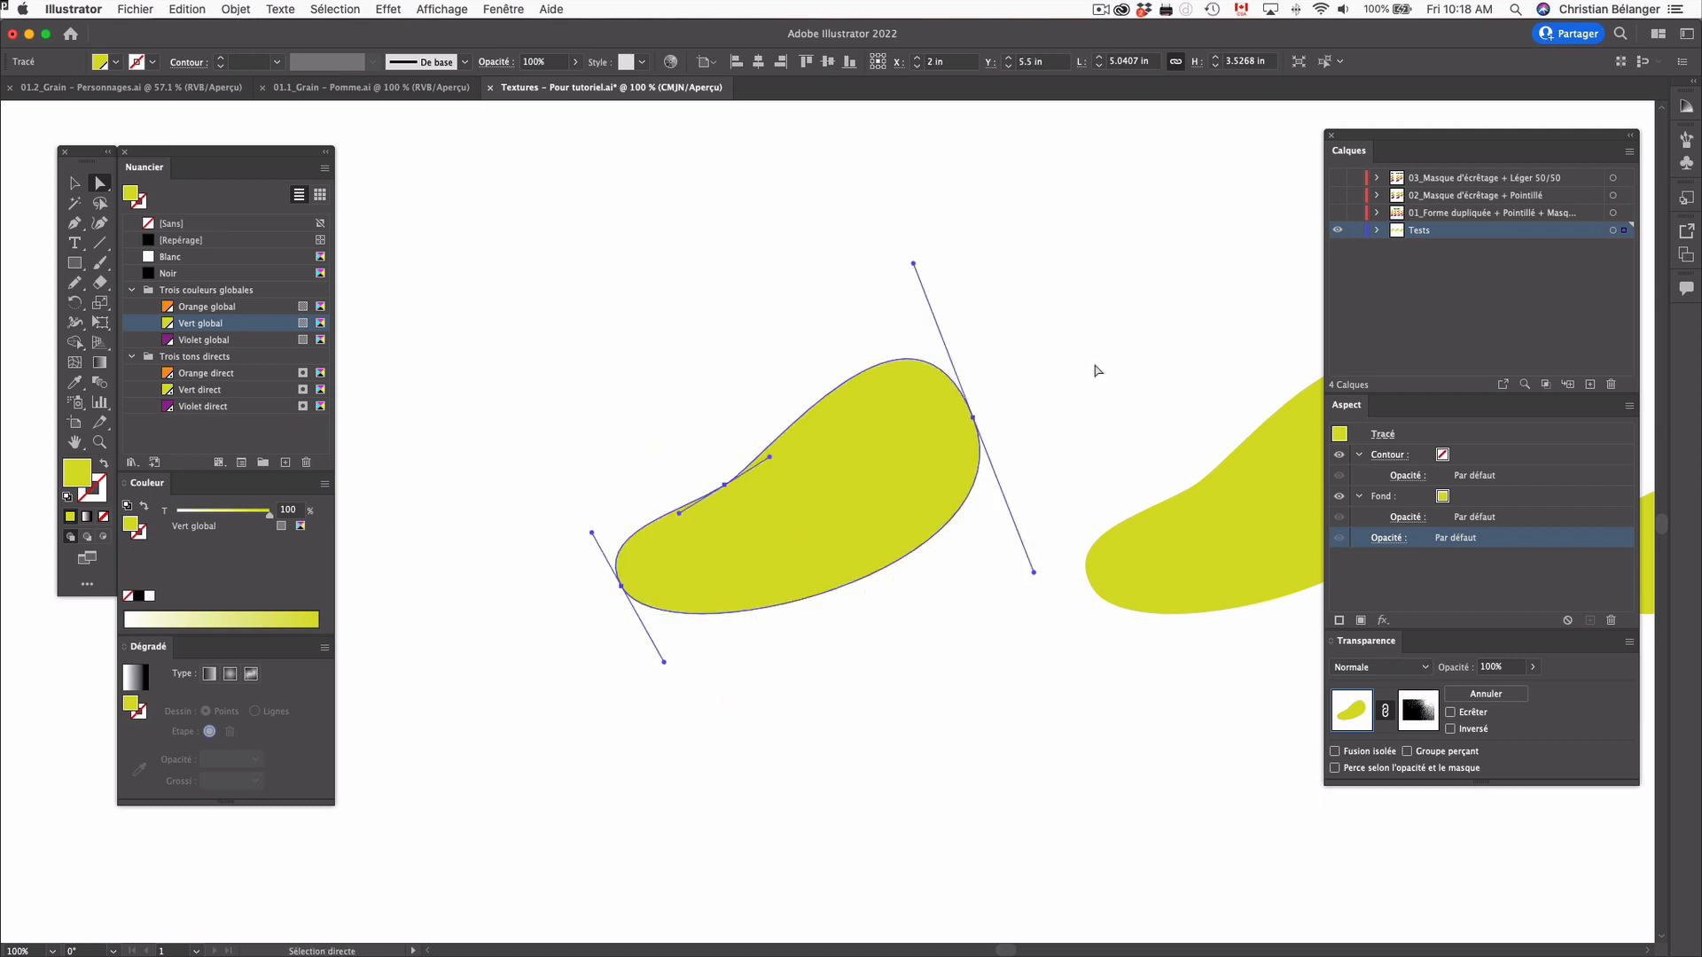
# Try lightening the green base shape by setting its Vert global tint to 28%, and undo the tint change
pyautogui.click(1028, 391)
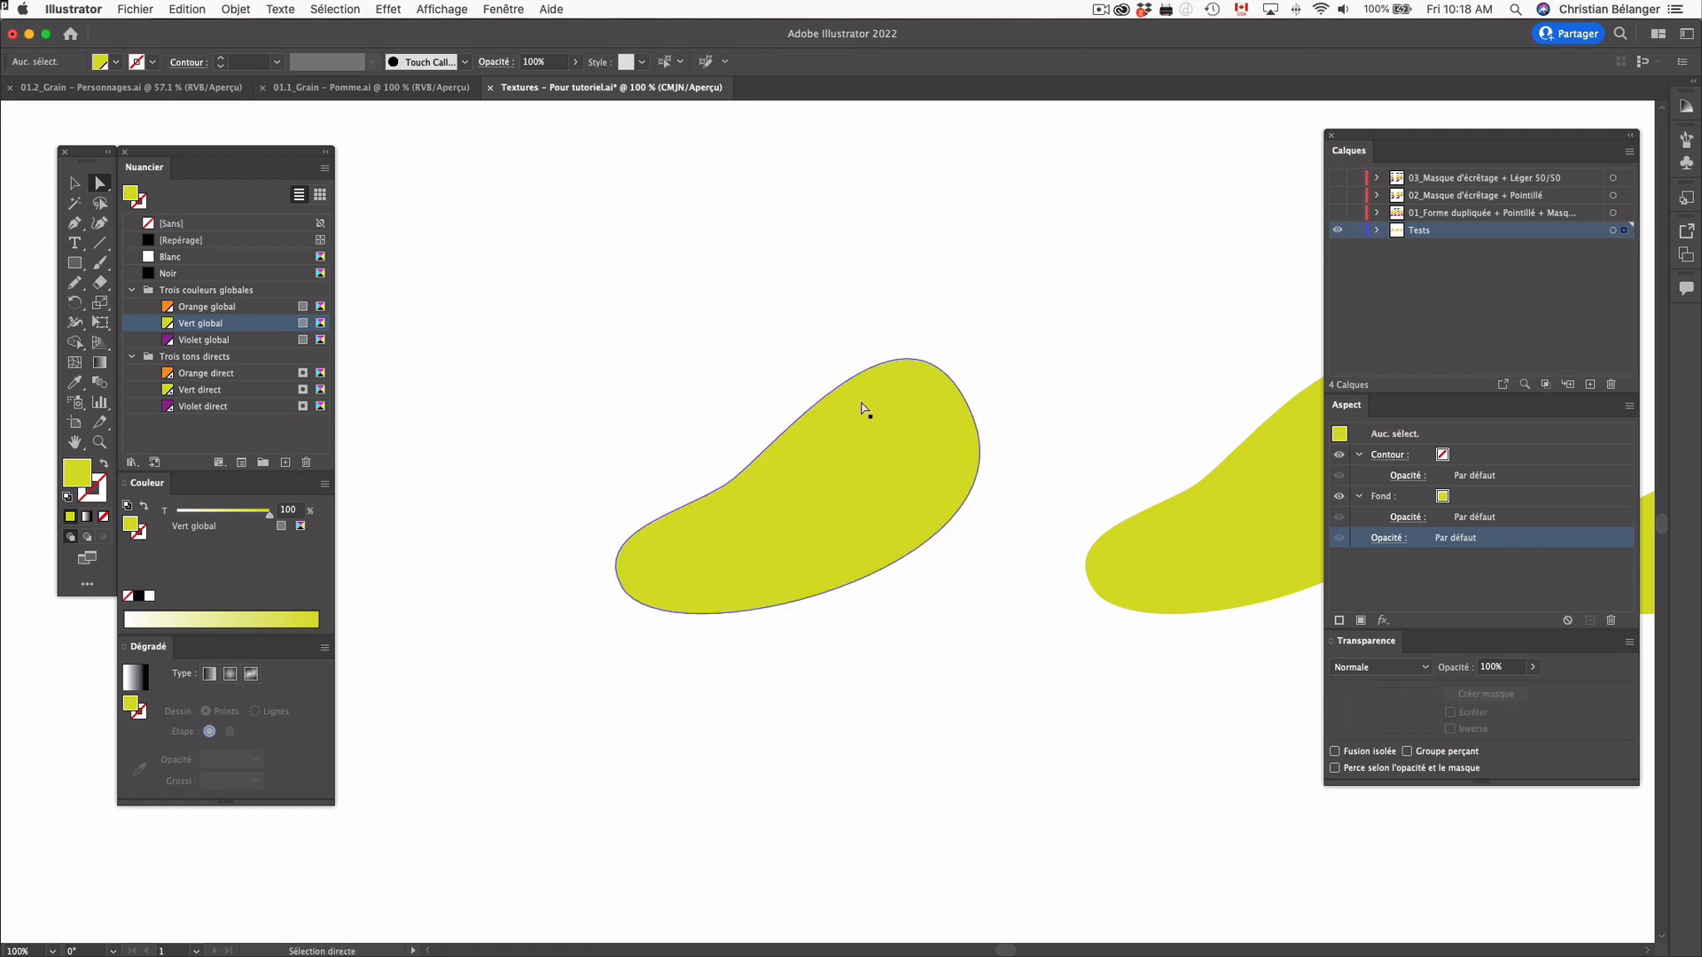
pyautogui.click(725, 484)
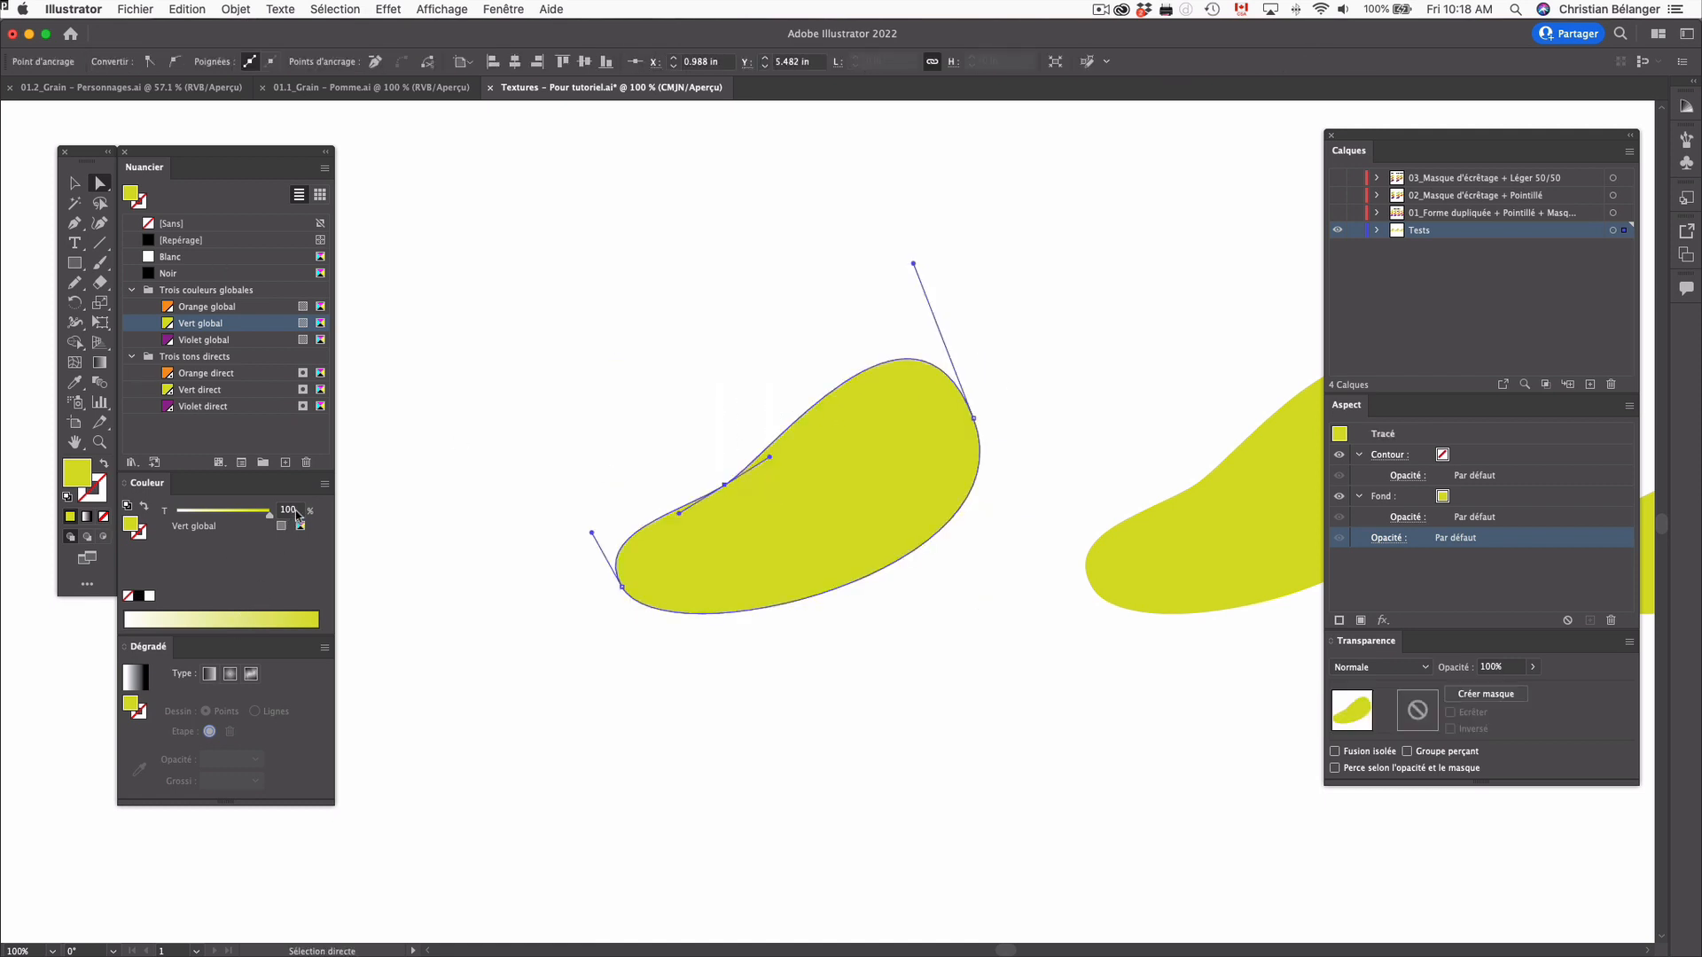
pyautogui.moveTo(269, 514); pyautogui.dragTo(203, 519)
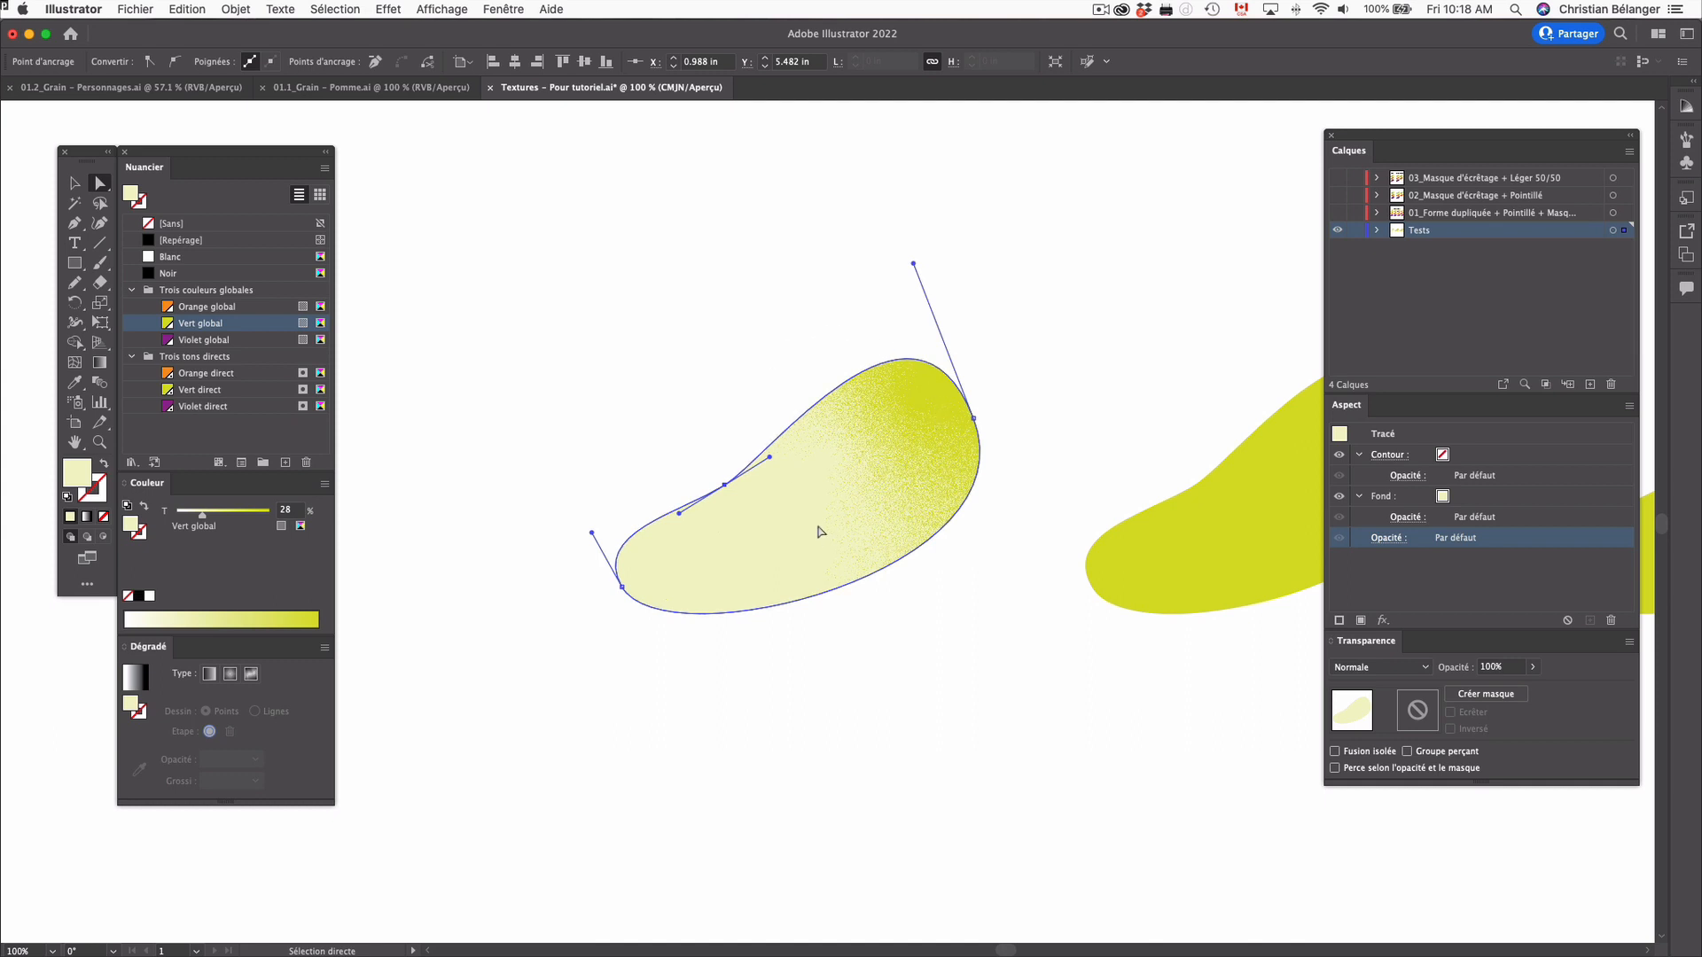
pyautogui.press('v')
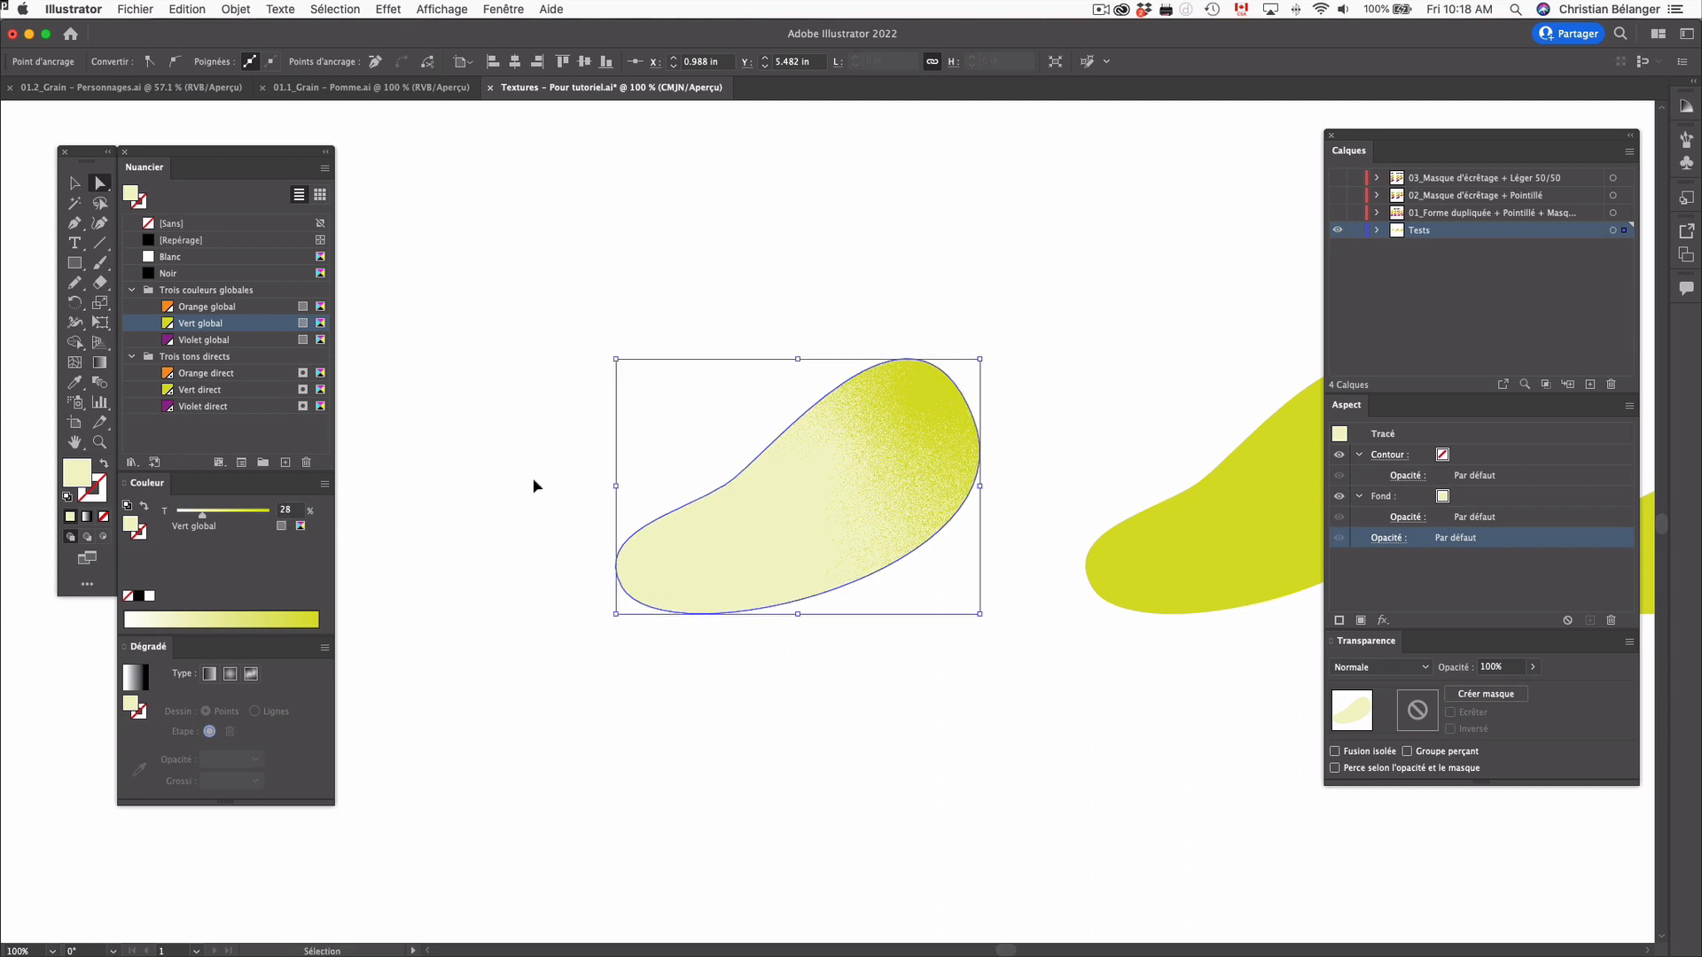
pyautogui.press('super+z')
pyautogui.press('super+z')
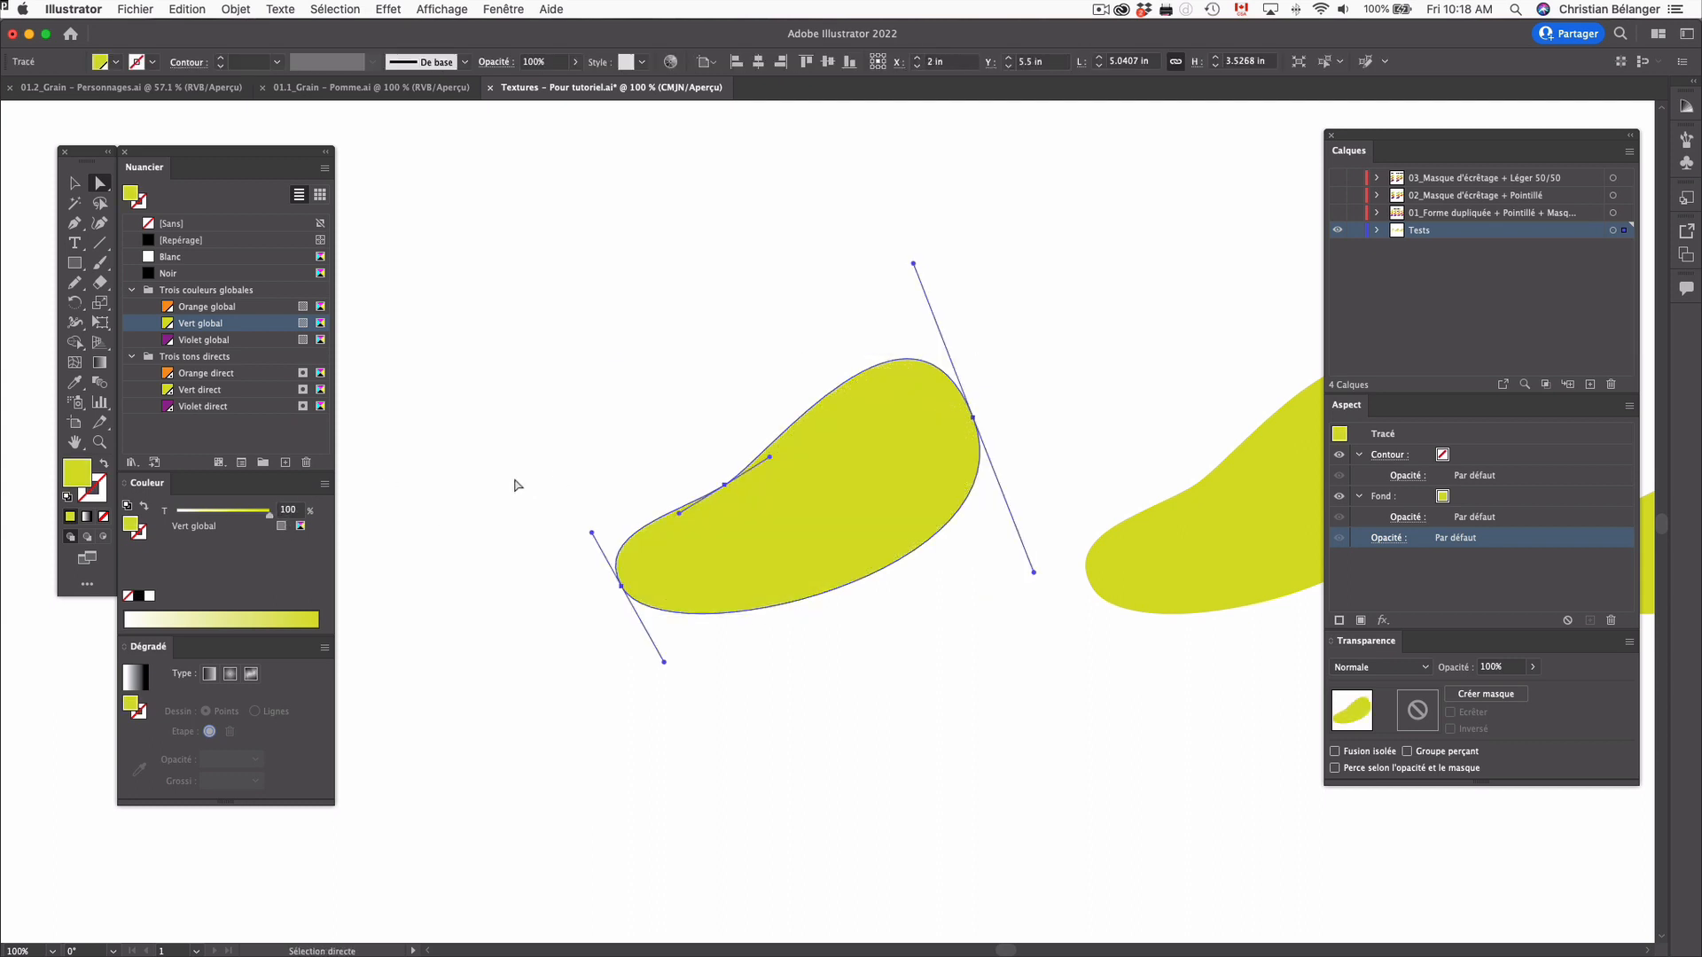
pyautogui.press('super+z')
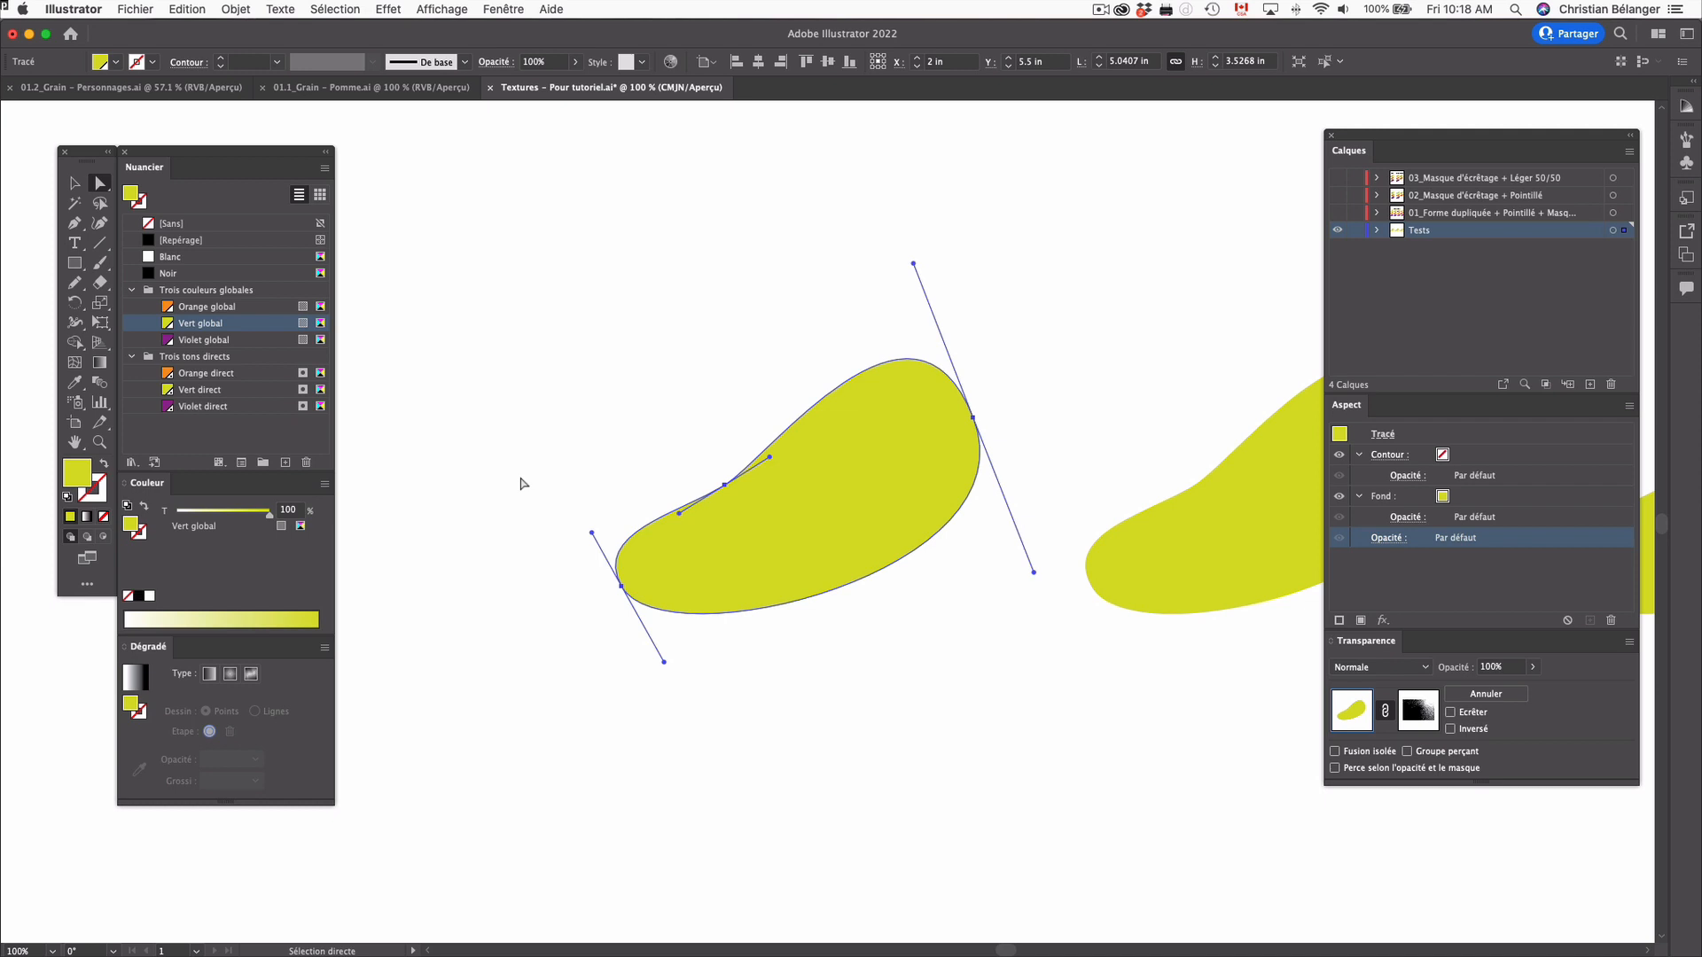
# Try moving the green masked shape down and to the right off the base, and undo the move
pyautogui.click(522, 483)
pyautogui.moveTo(940, 490); pyautogui.dragTo(963, 558)
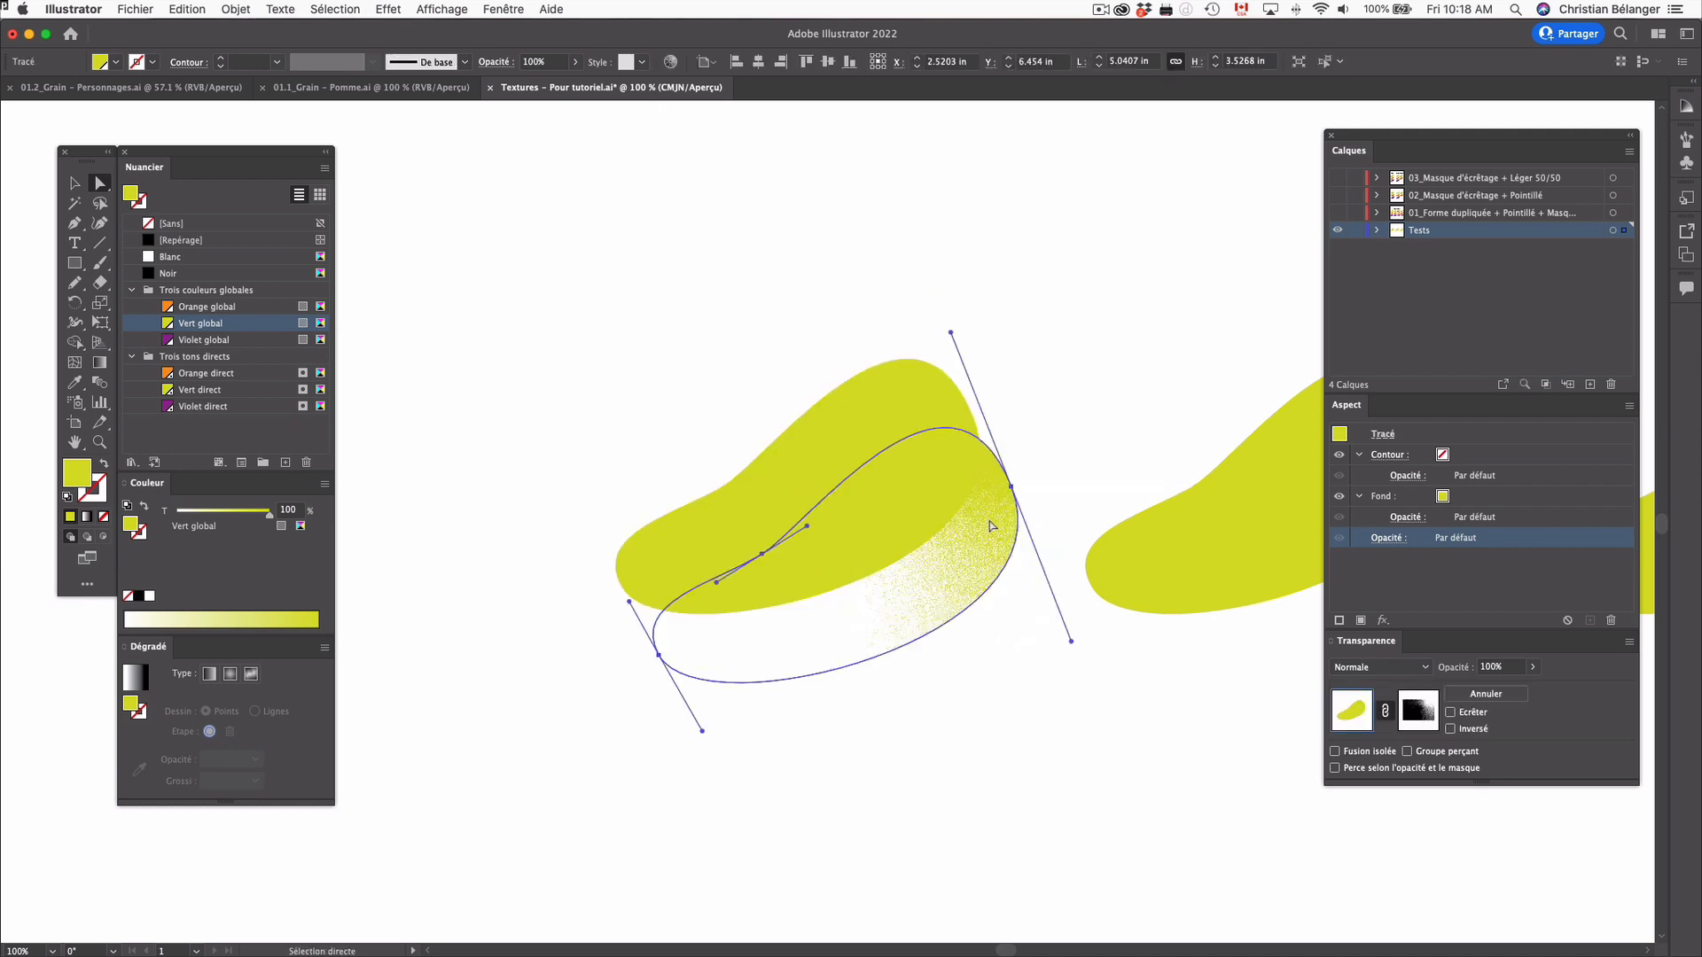
pyautogui.press('super+z')
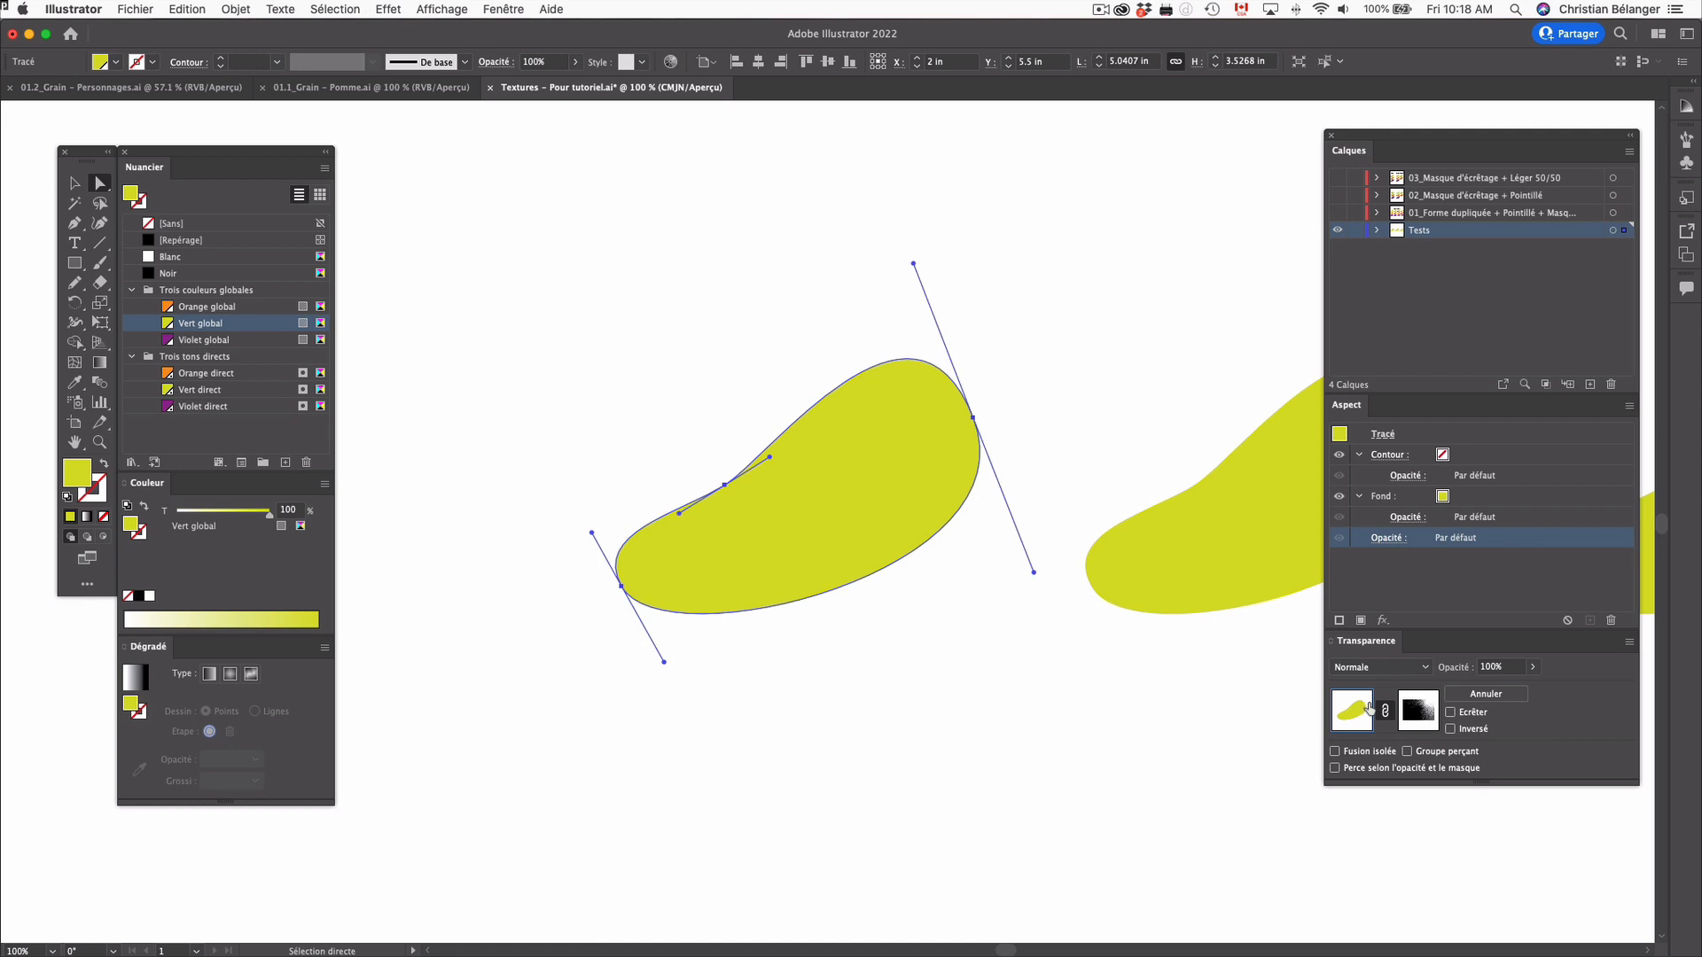
# Set the masked grain shape's blending mode to Produit and fill it with the Violet global swatch
pyautogui.click(1408, 671)
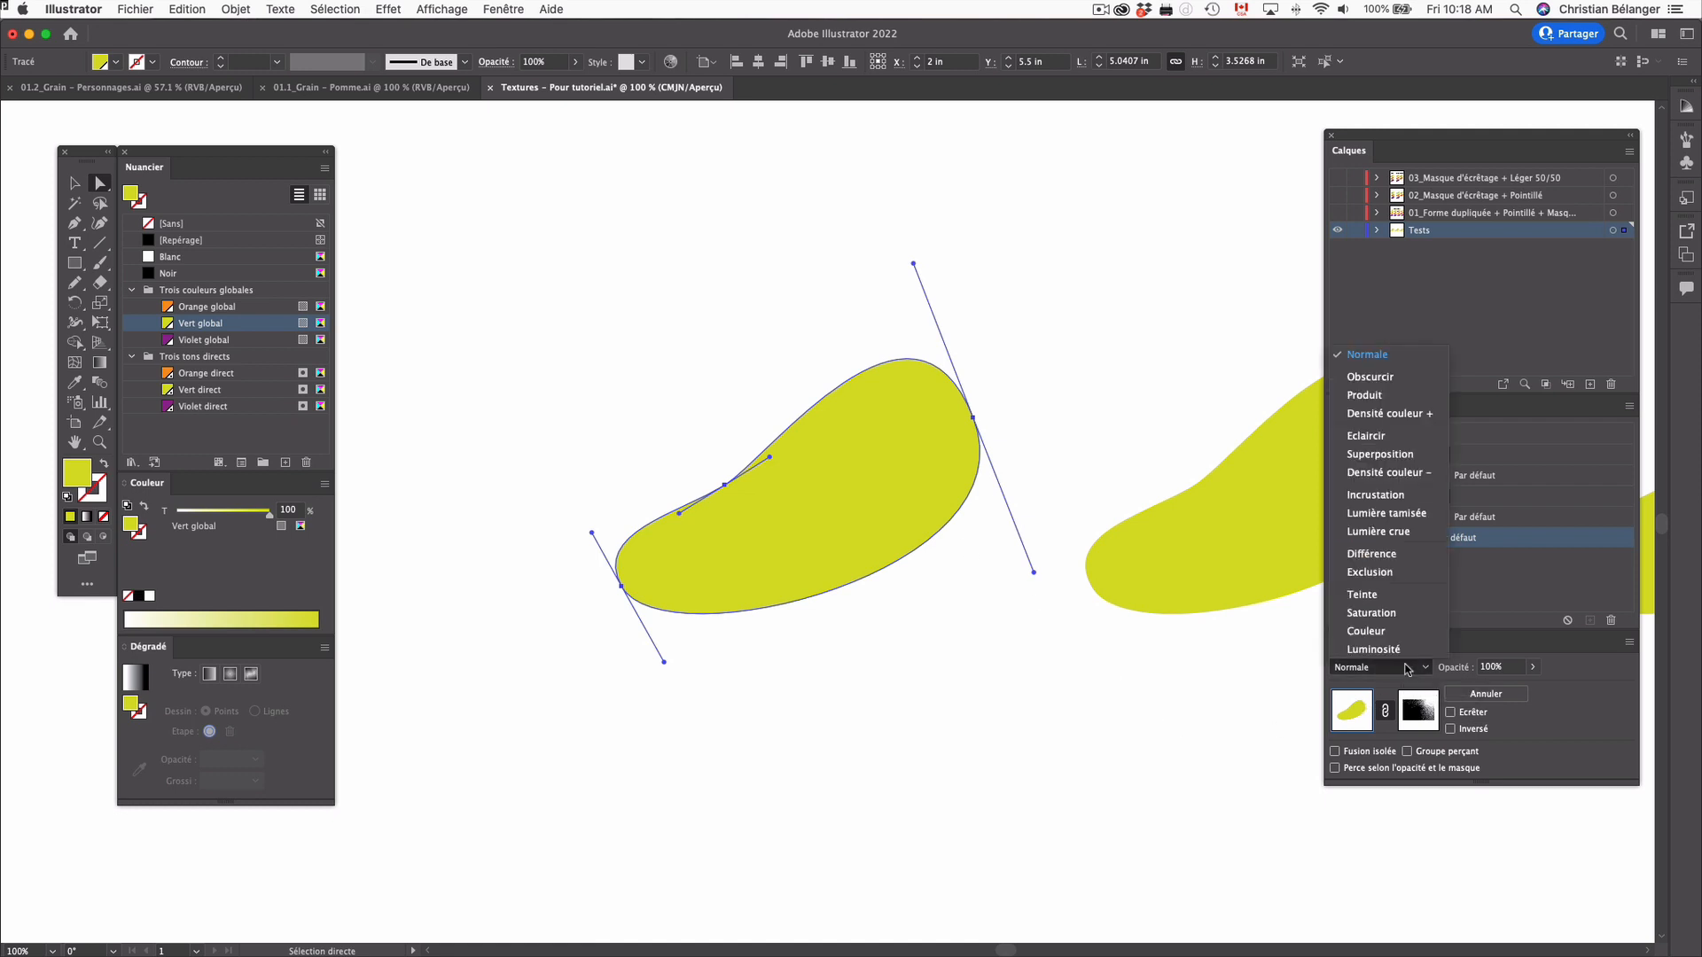
pyautogui.click(1370, 395)
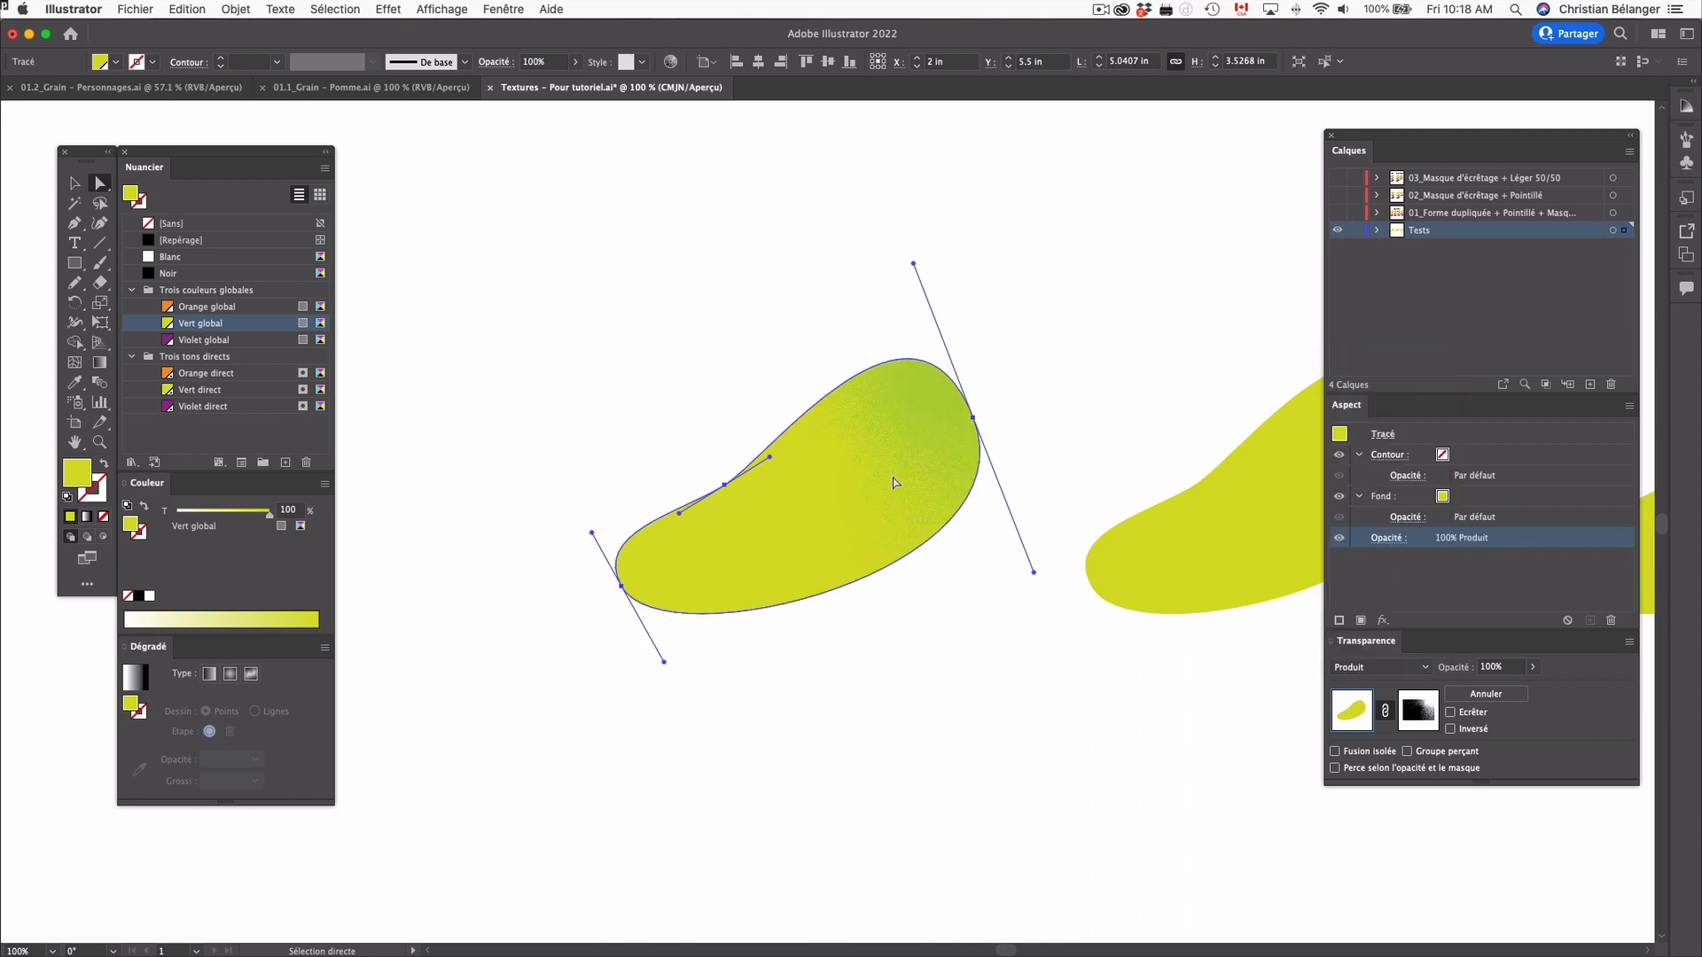
pyautogui.click(216, 341)
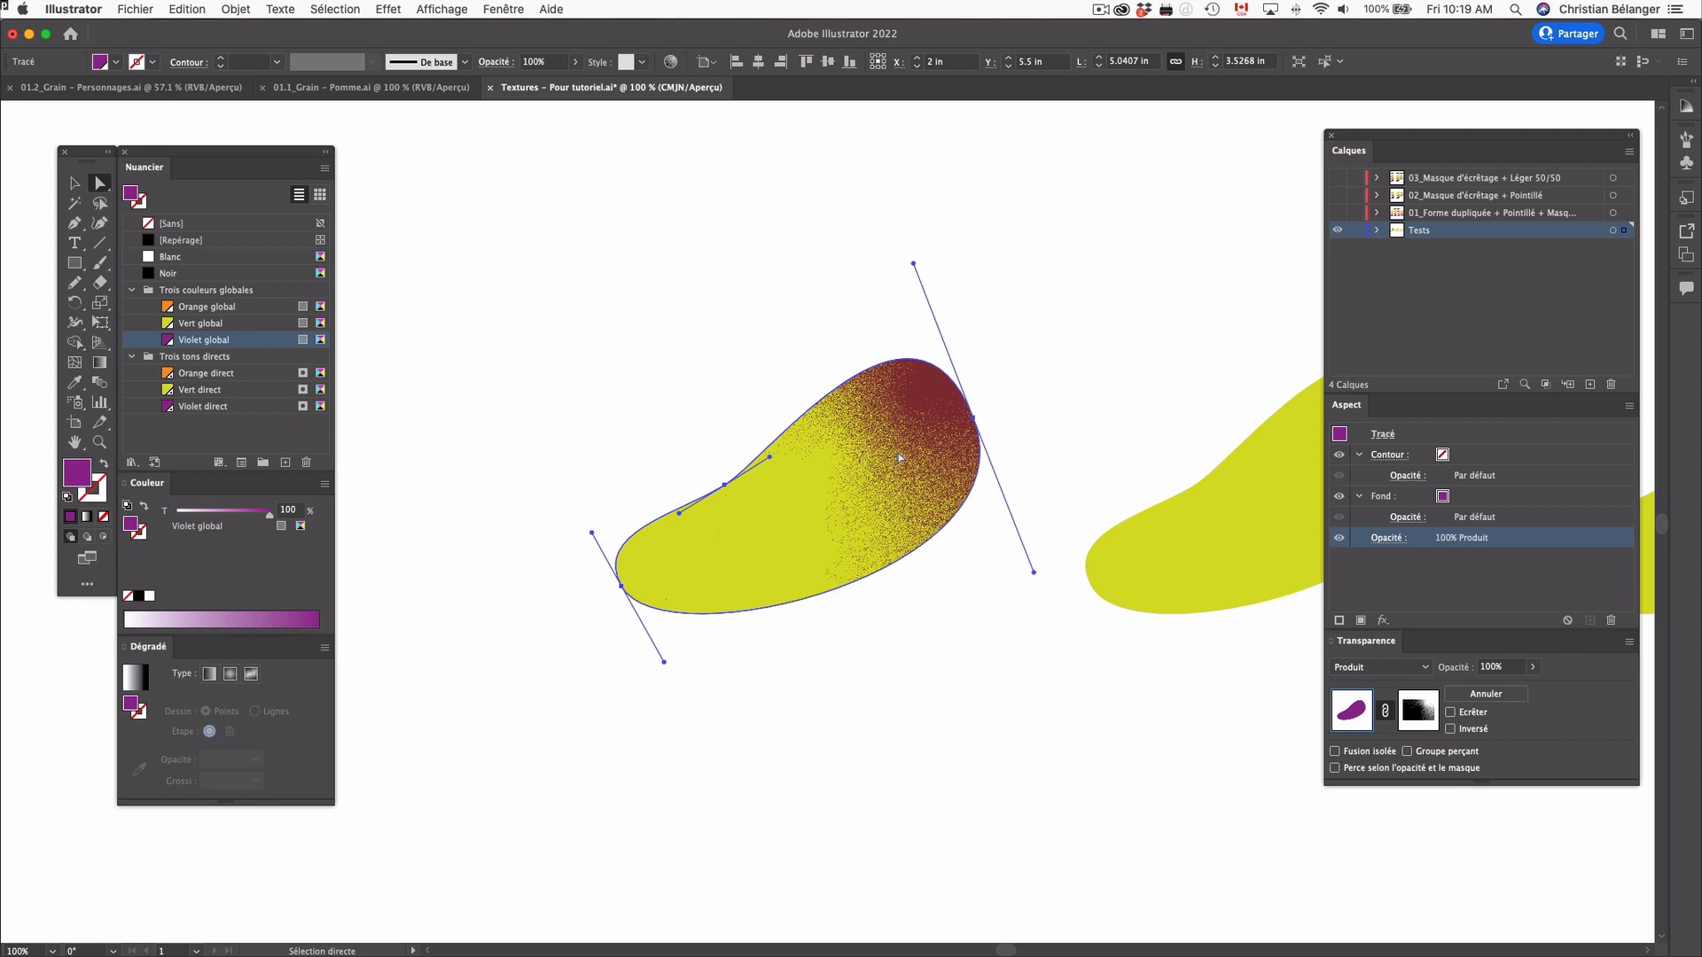
# Reduce the violet masked grain shape's opacity to 35% and deselect it
pyautogui.click(1510, 669)
pyautogui.moveTo(938, 482); pyautogui.dragTo(984, 567)
pyautogui.press('super+z')
pyautogui.click(1513, 669)
pyautogui.write('35')
pyautogui.press('Return')
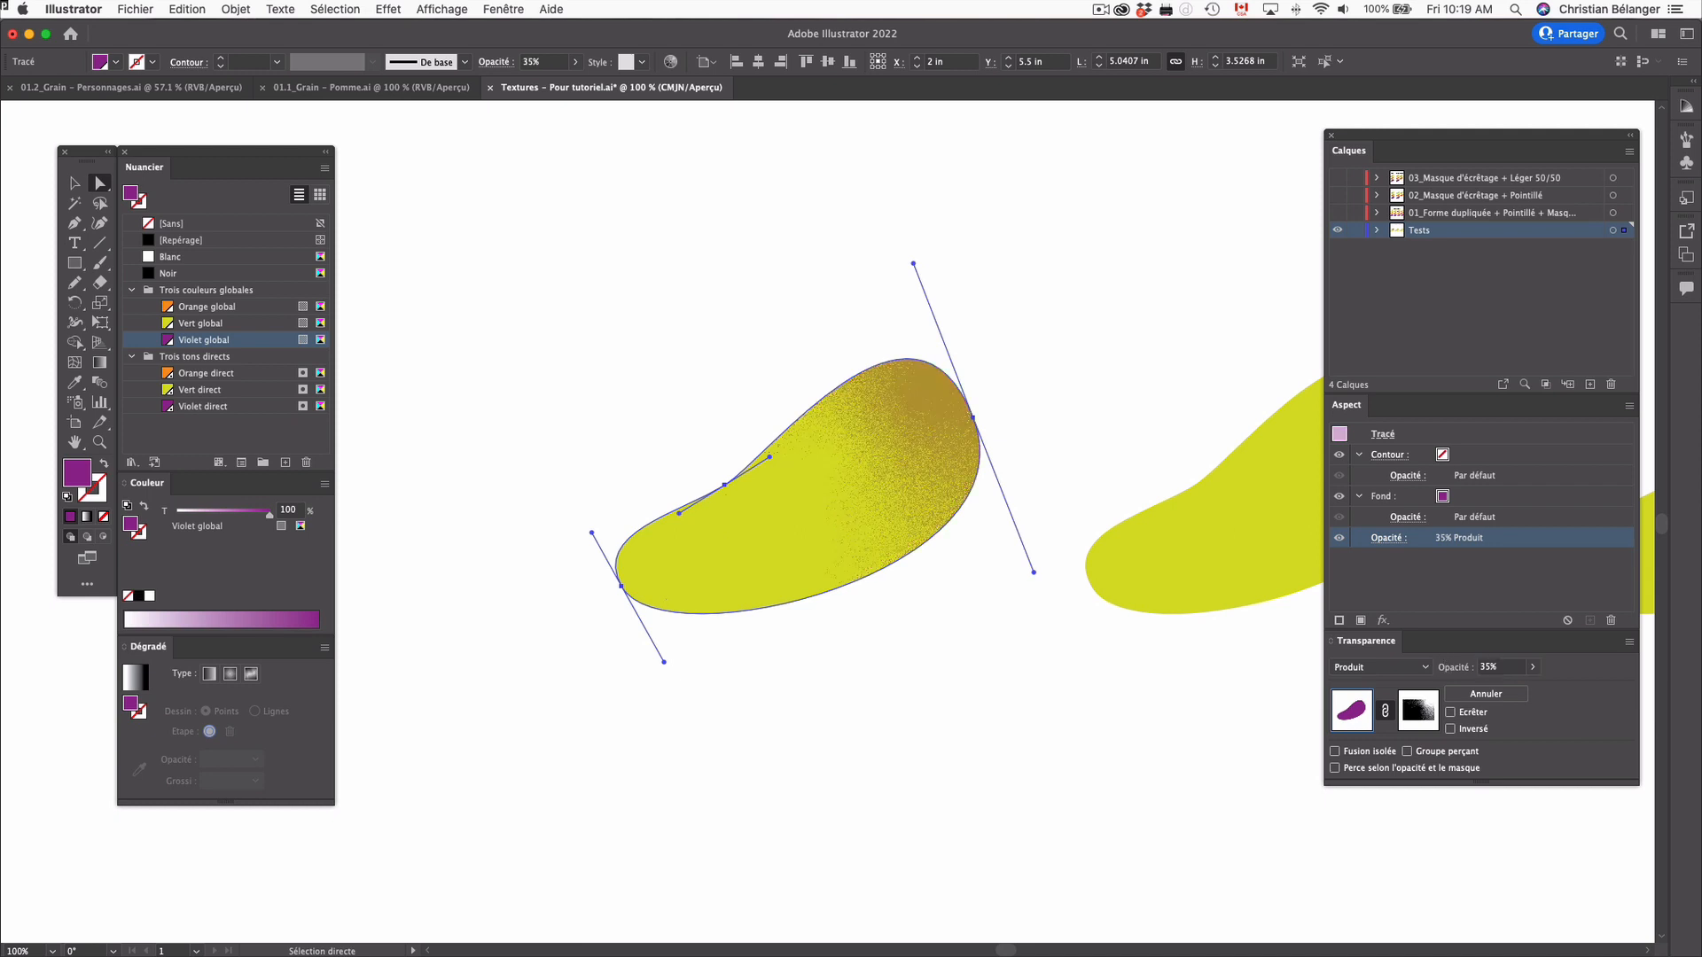
pyautogui.click(1207, 717)
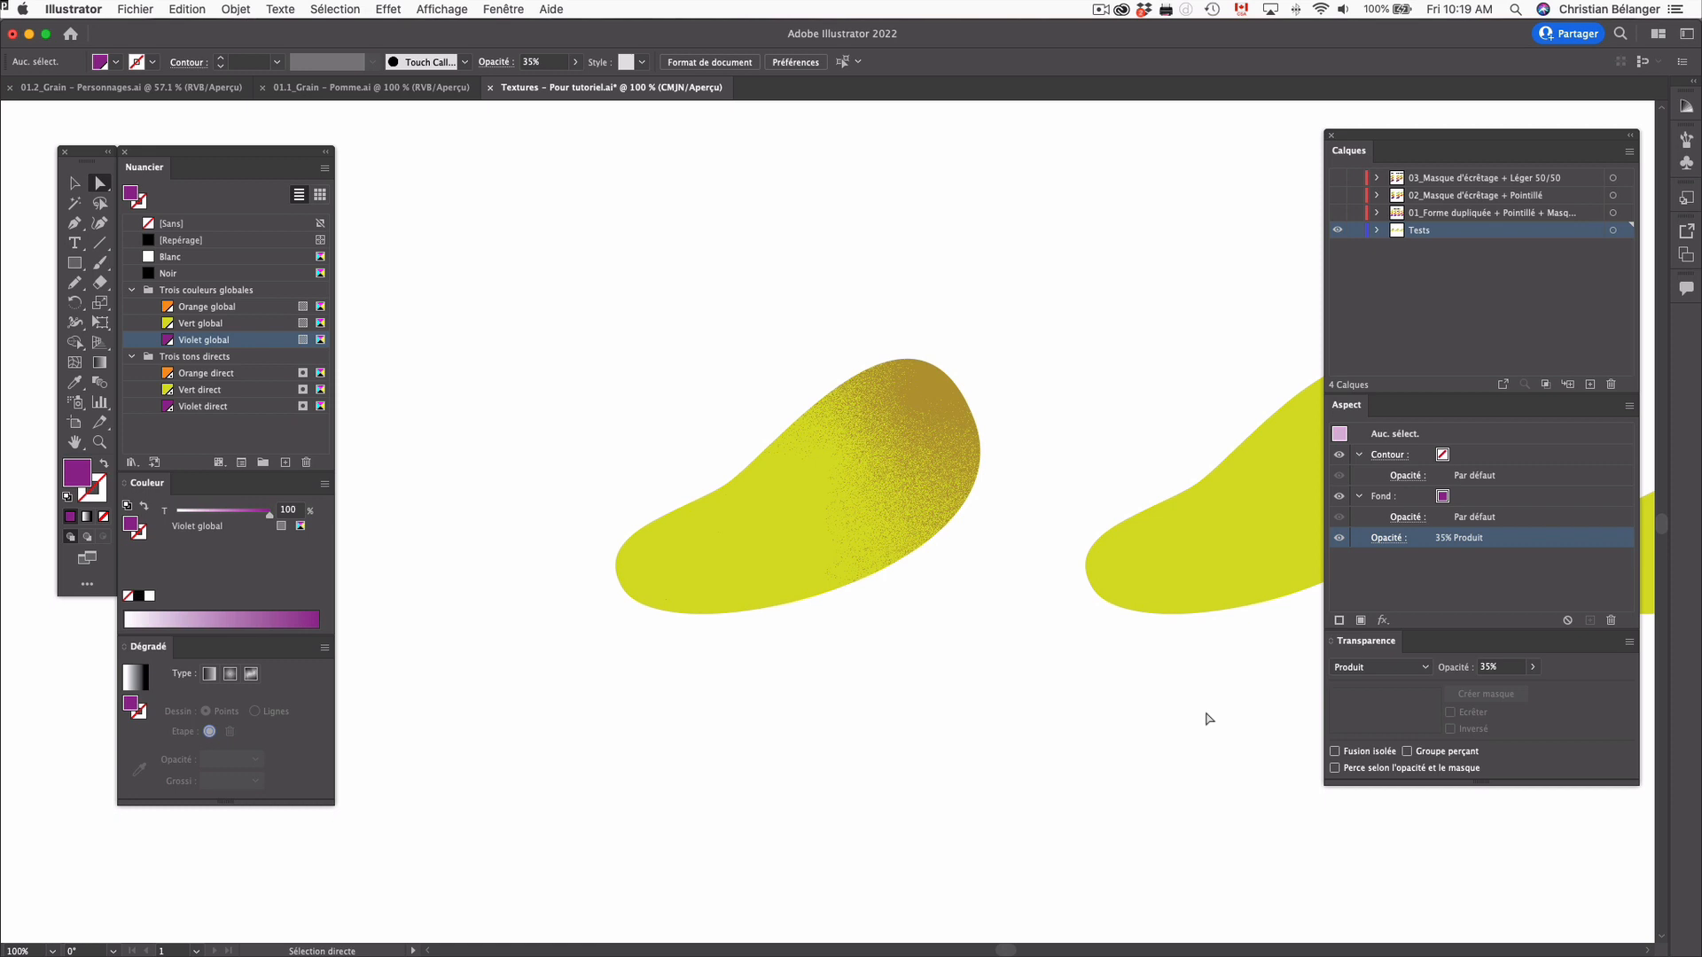
# Switch to Draw Inside on the middle green shape and draw a rectangle about 5.79 by 4.07 in covering it
pyautogui.moveTo(1211, 606); pyautogui.dragTo(847, 571)
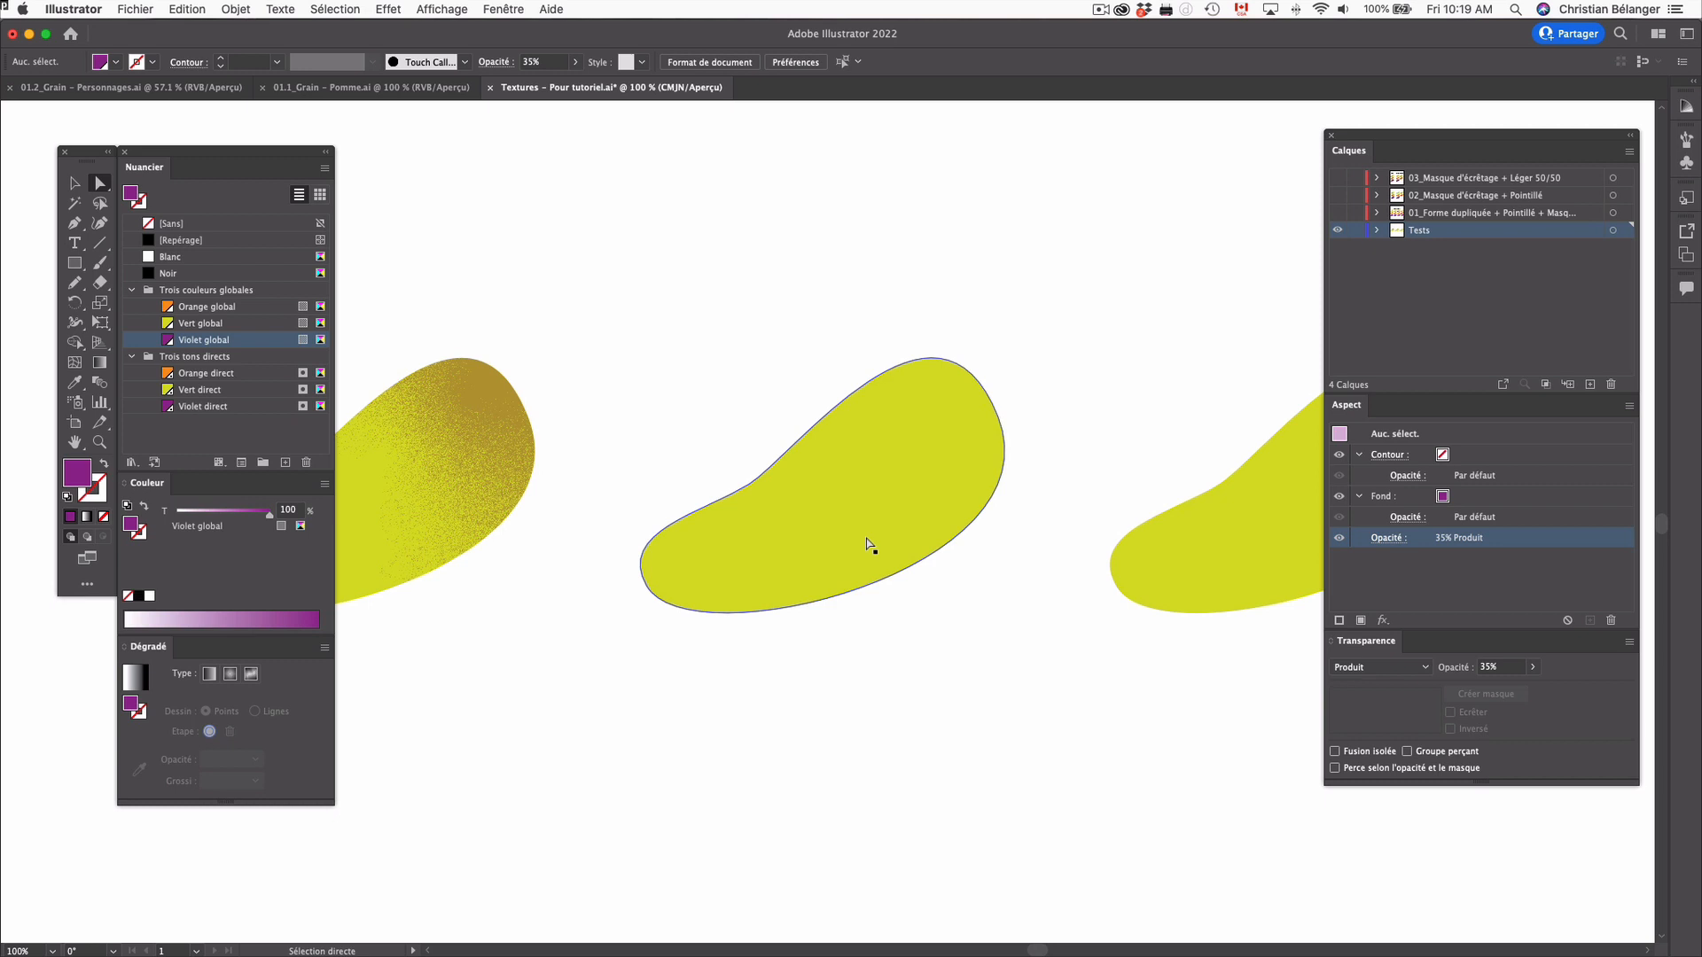
pyautogui.click(868, 544)
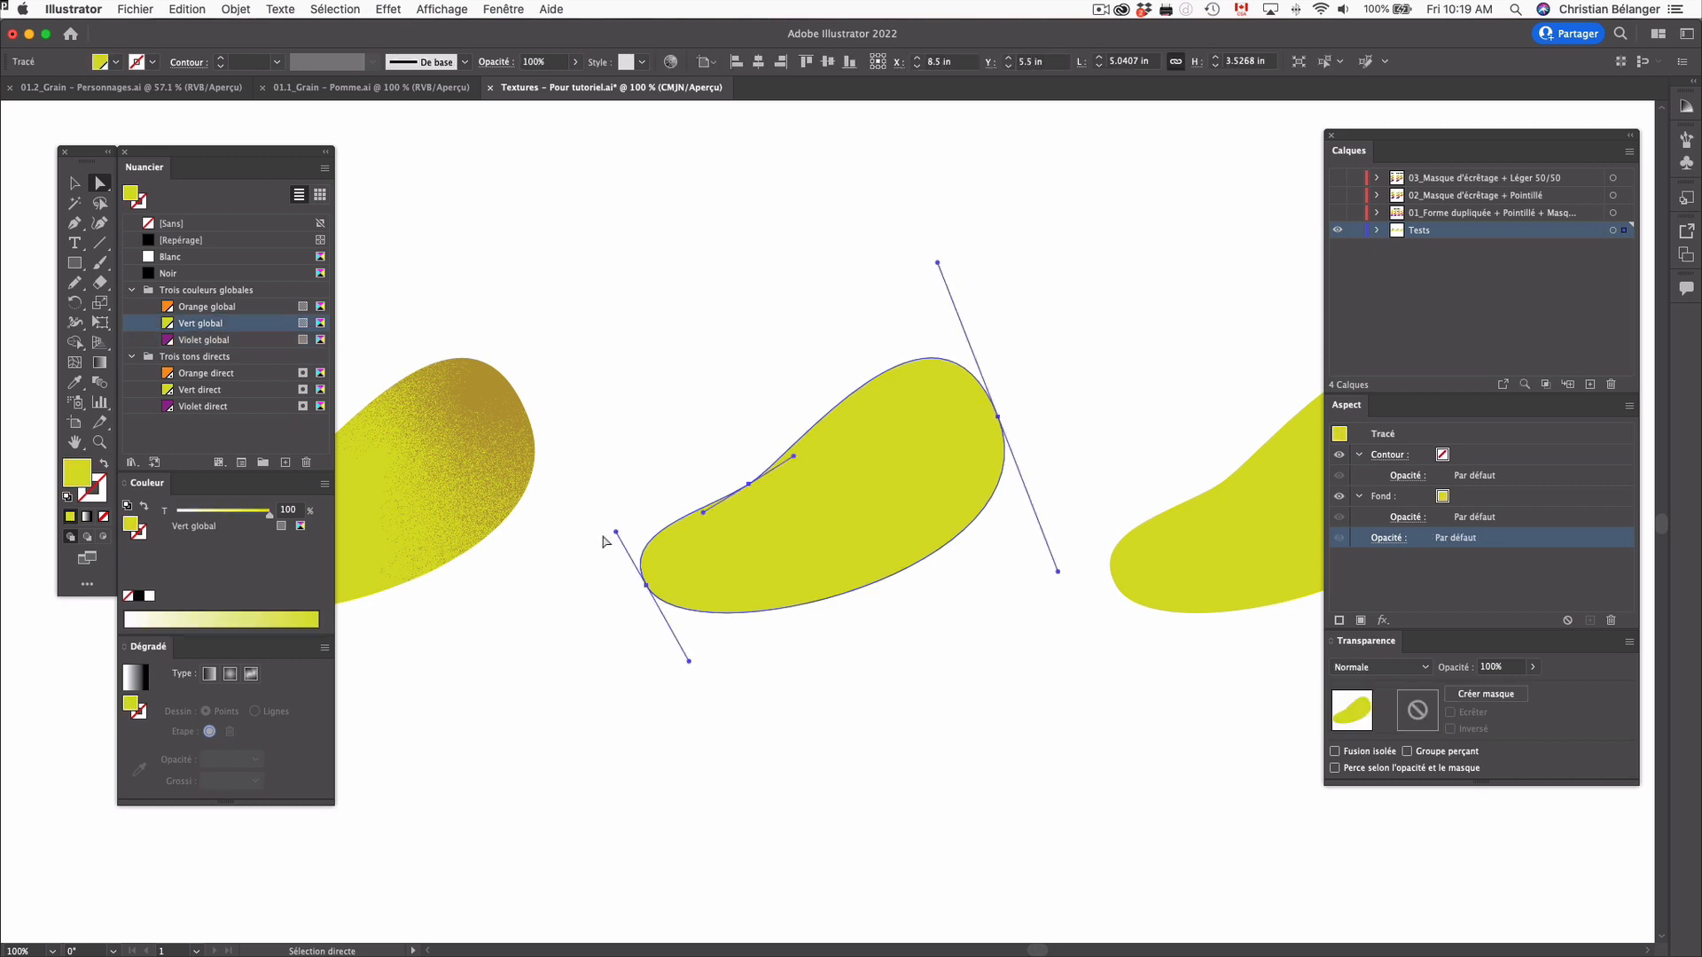
pyautogui.click(105, 539)
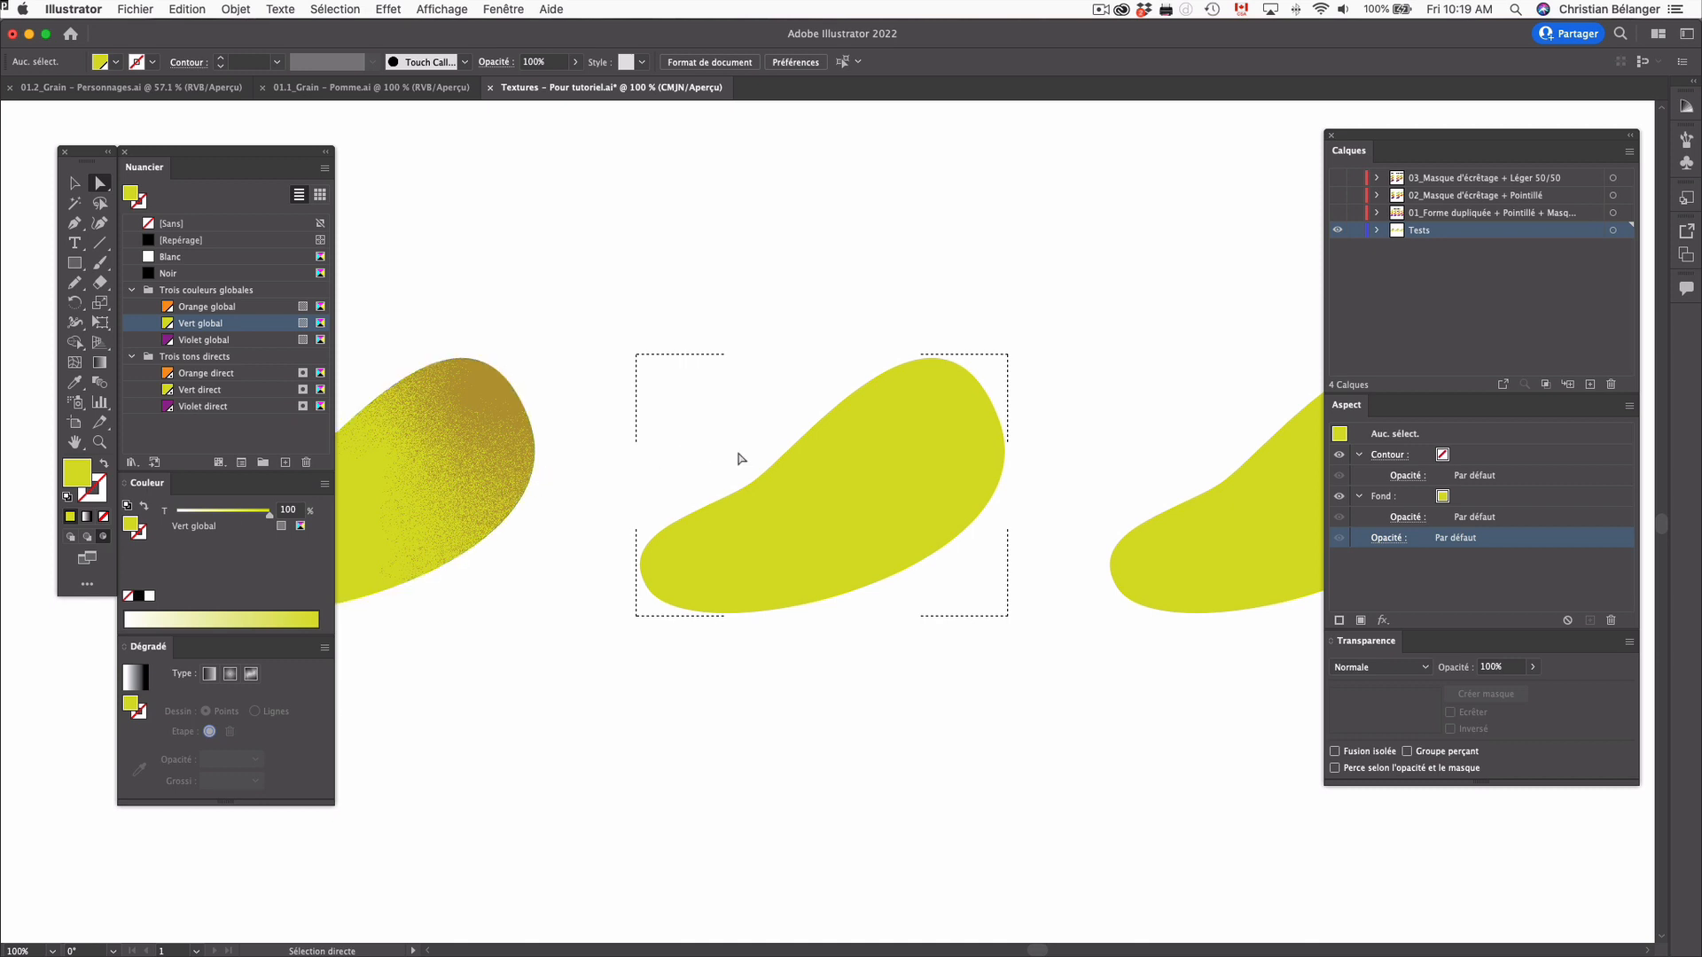
pyautogui.press('m')
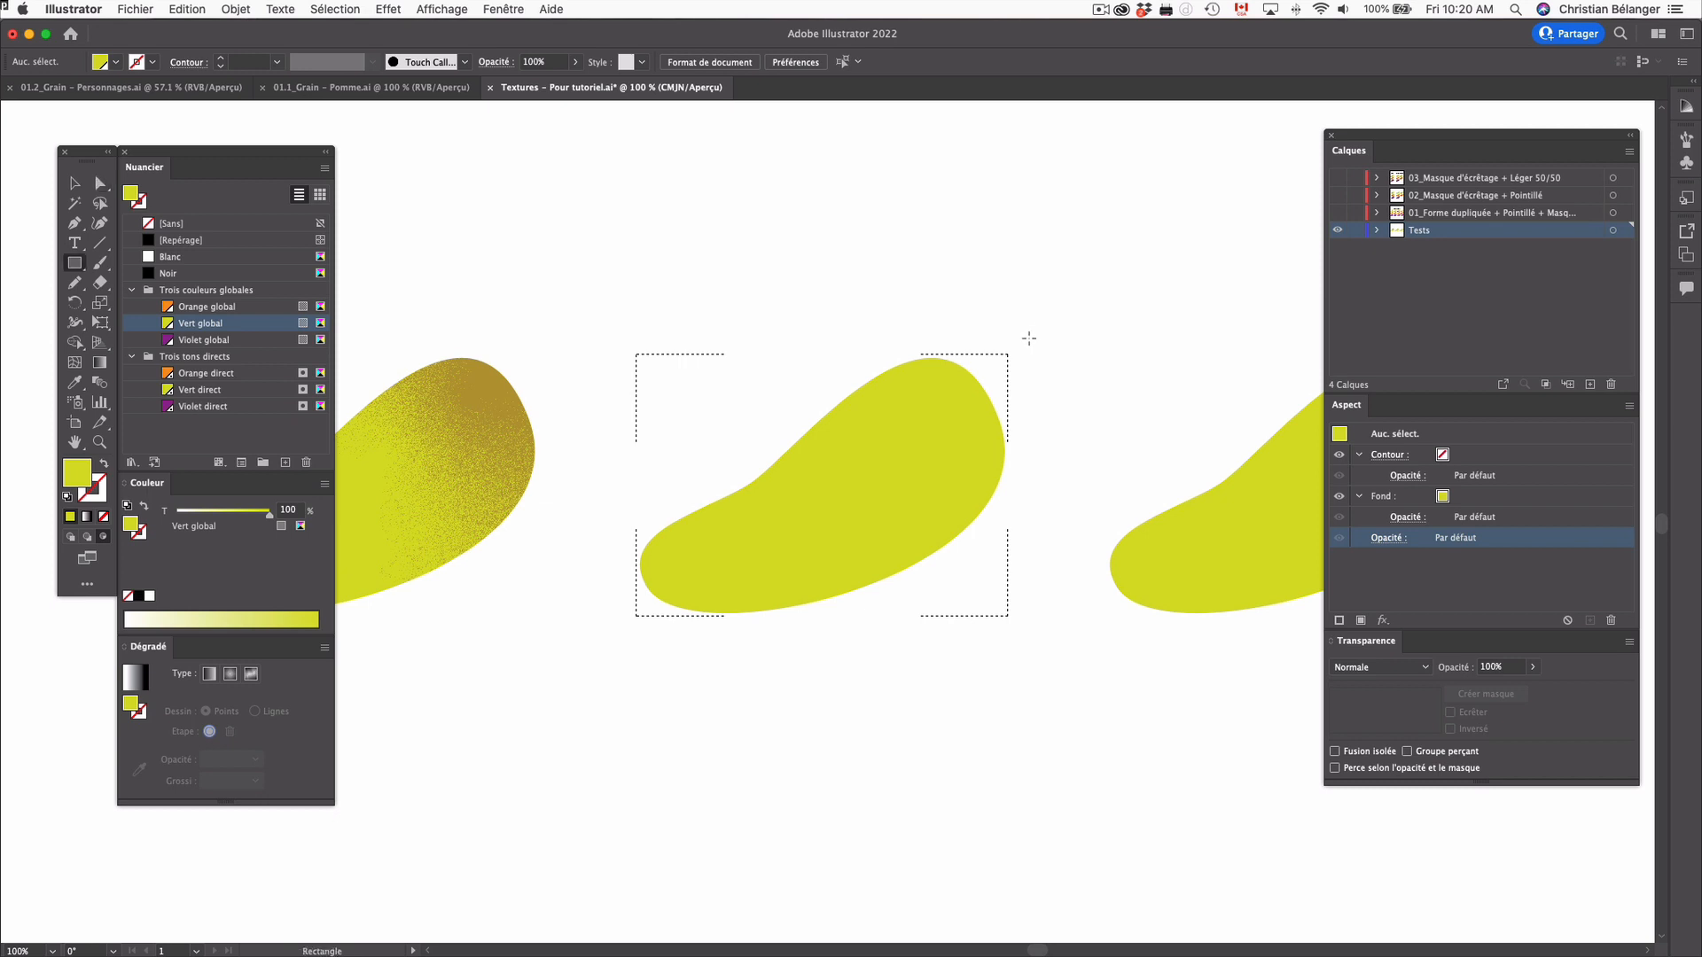
pyautogui.moveTo(1034, 337)
pyautogui.mouseDown()
pyautogui.moveTo(806, 528)
pyautogui.moveTo(619, 633)
pyautogui.mouseUp()
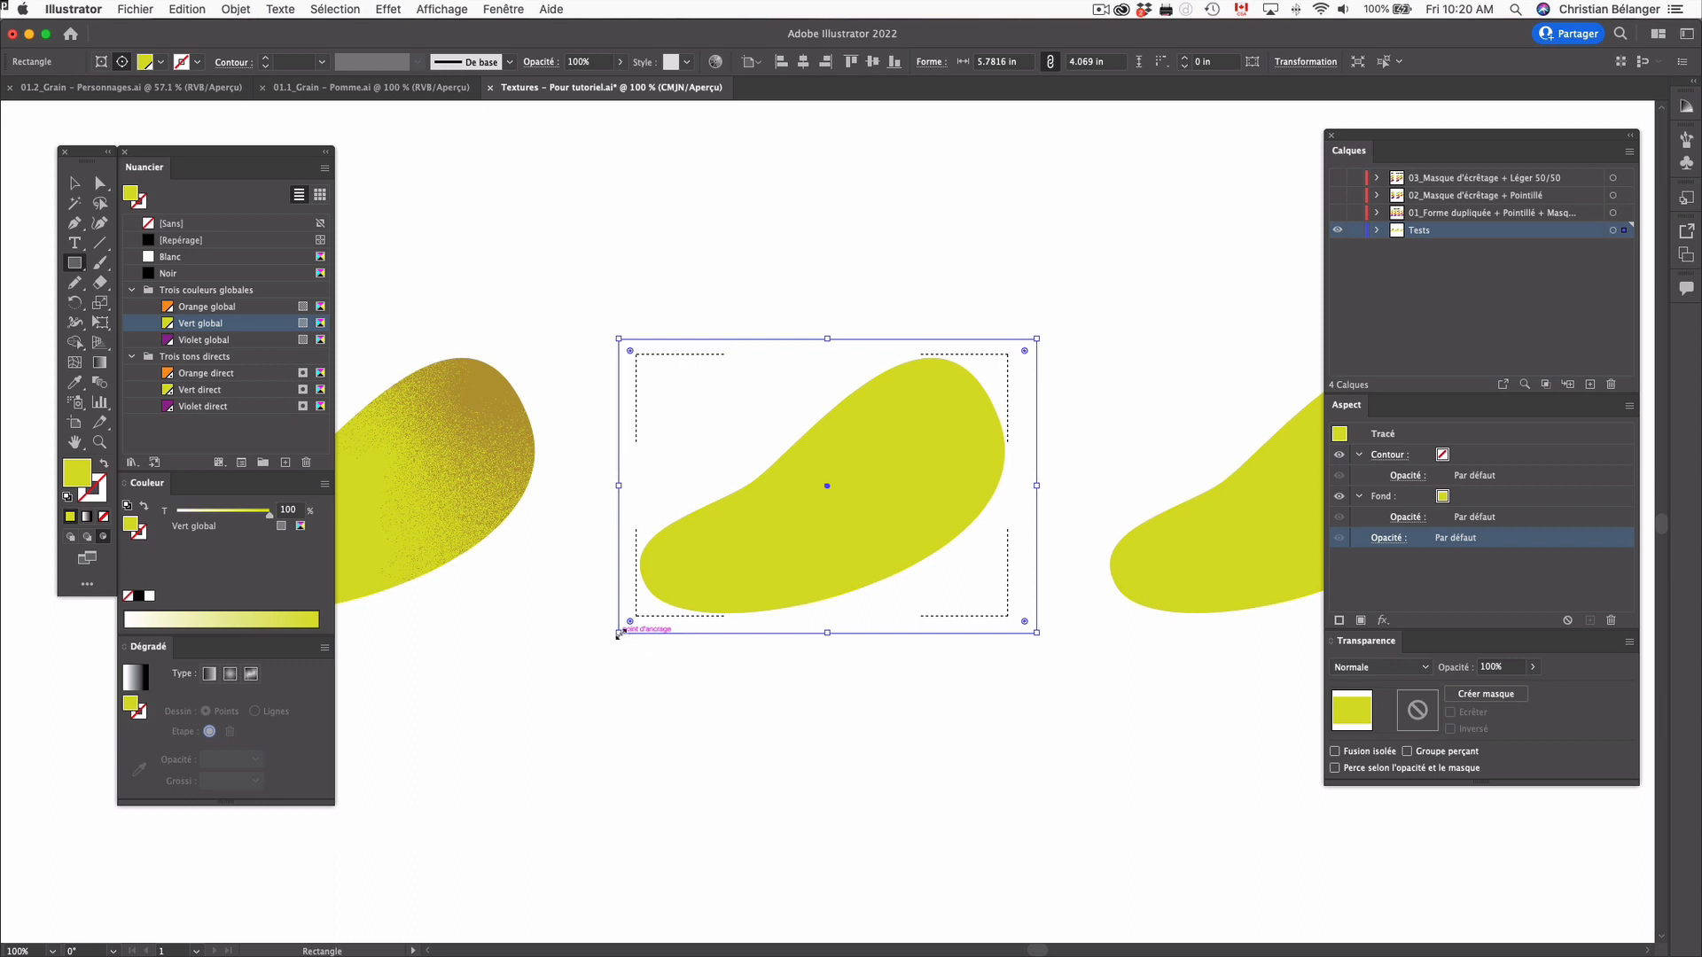
# Fill the inside rectangle with a freeform points gradient and delete its violet and orange colour points
pyautogui.click(210, 675)
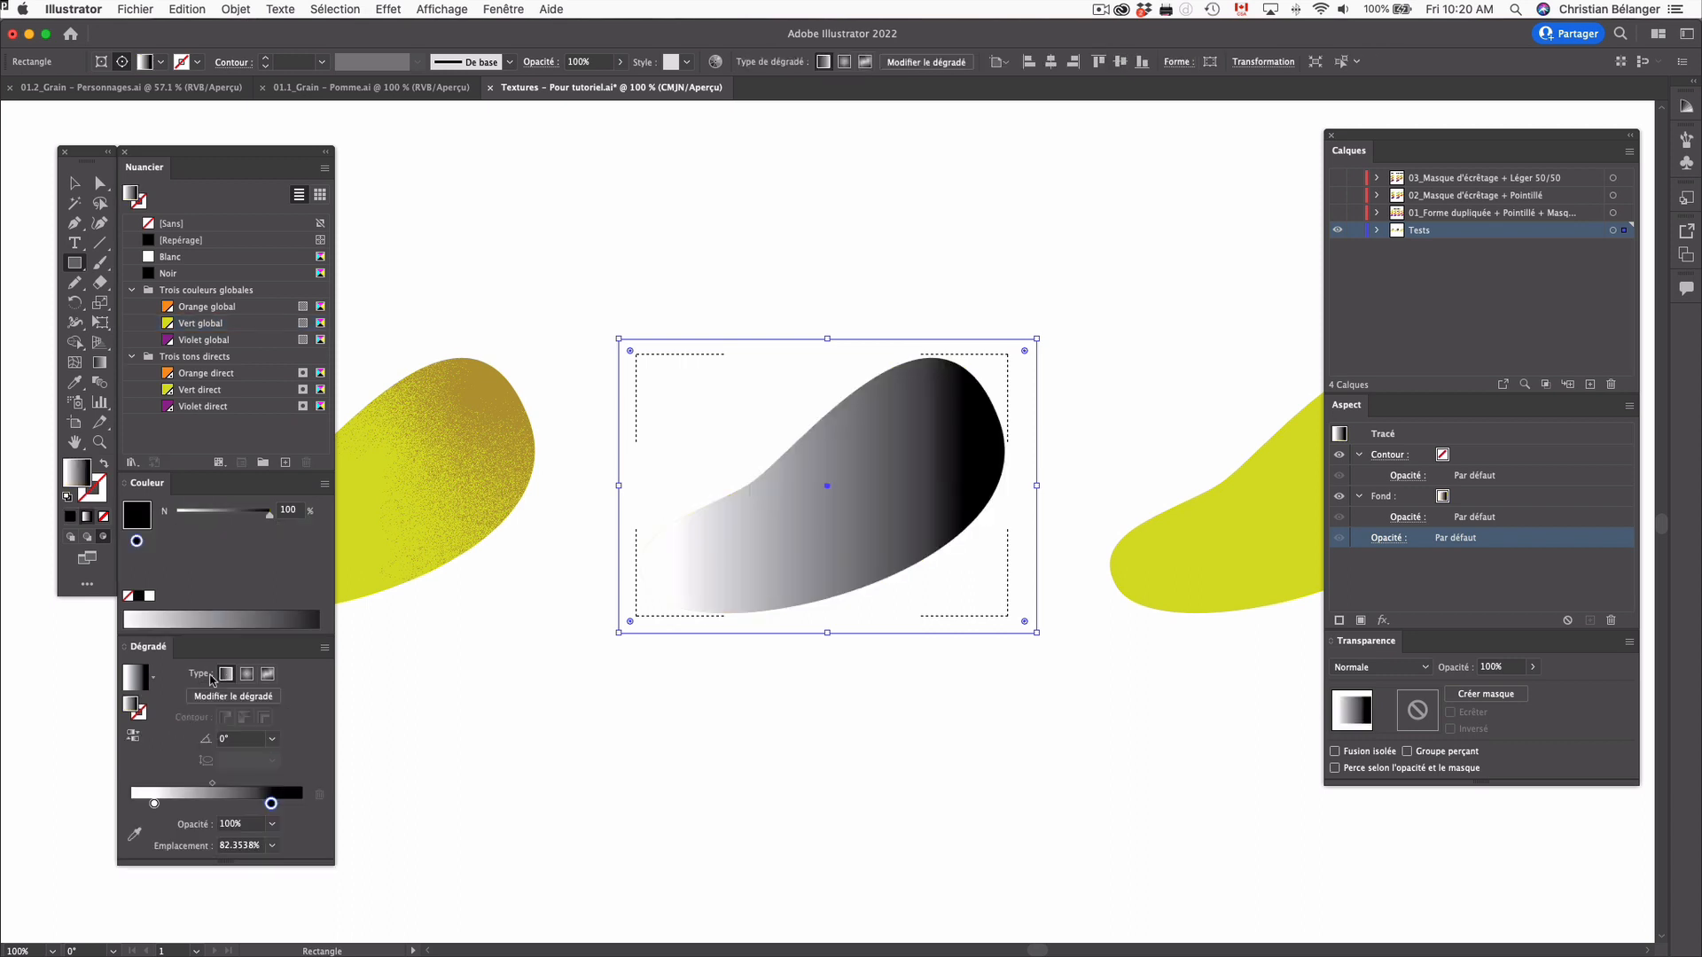
pyautogui.click(269, 677)
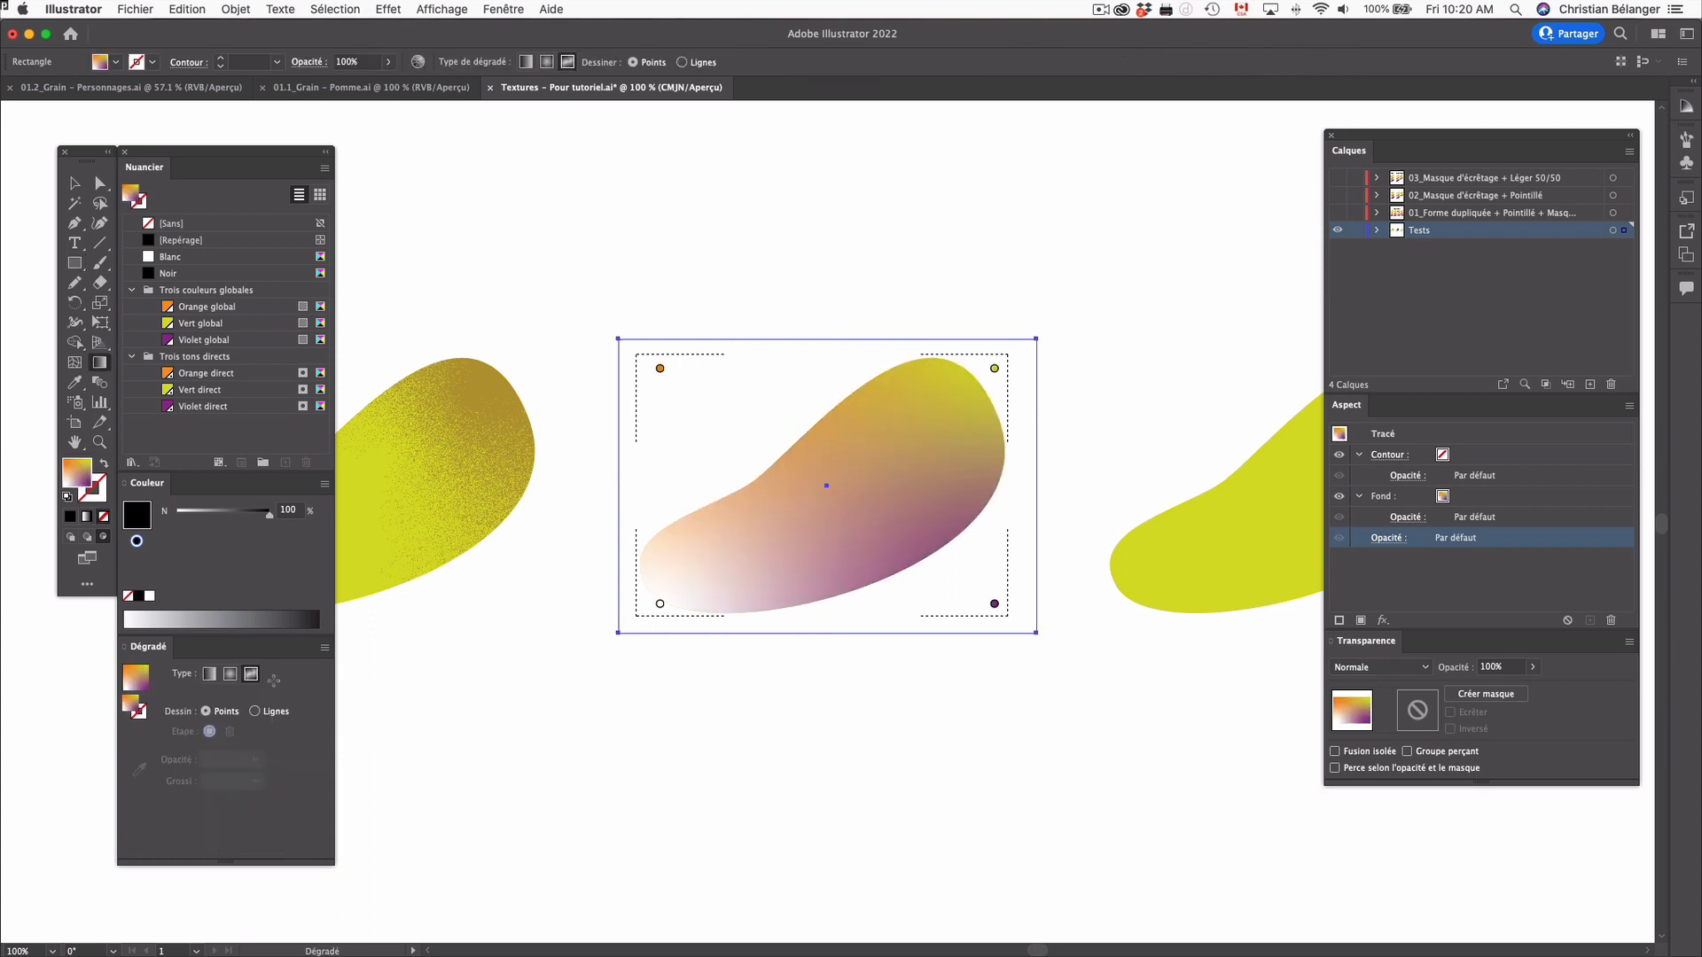
pyautogui.click(994, 604)
pyautogui.press('Delete')
pyautogui.click(660, 368)
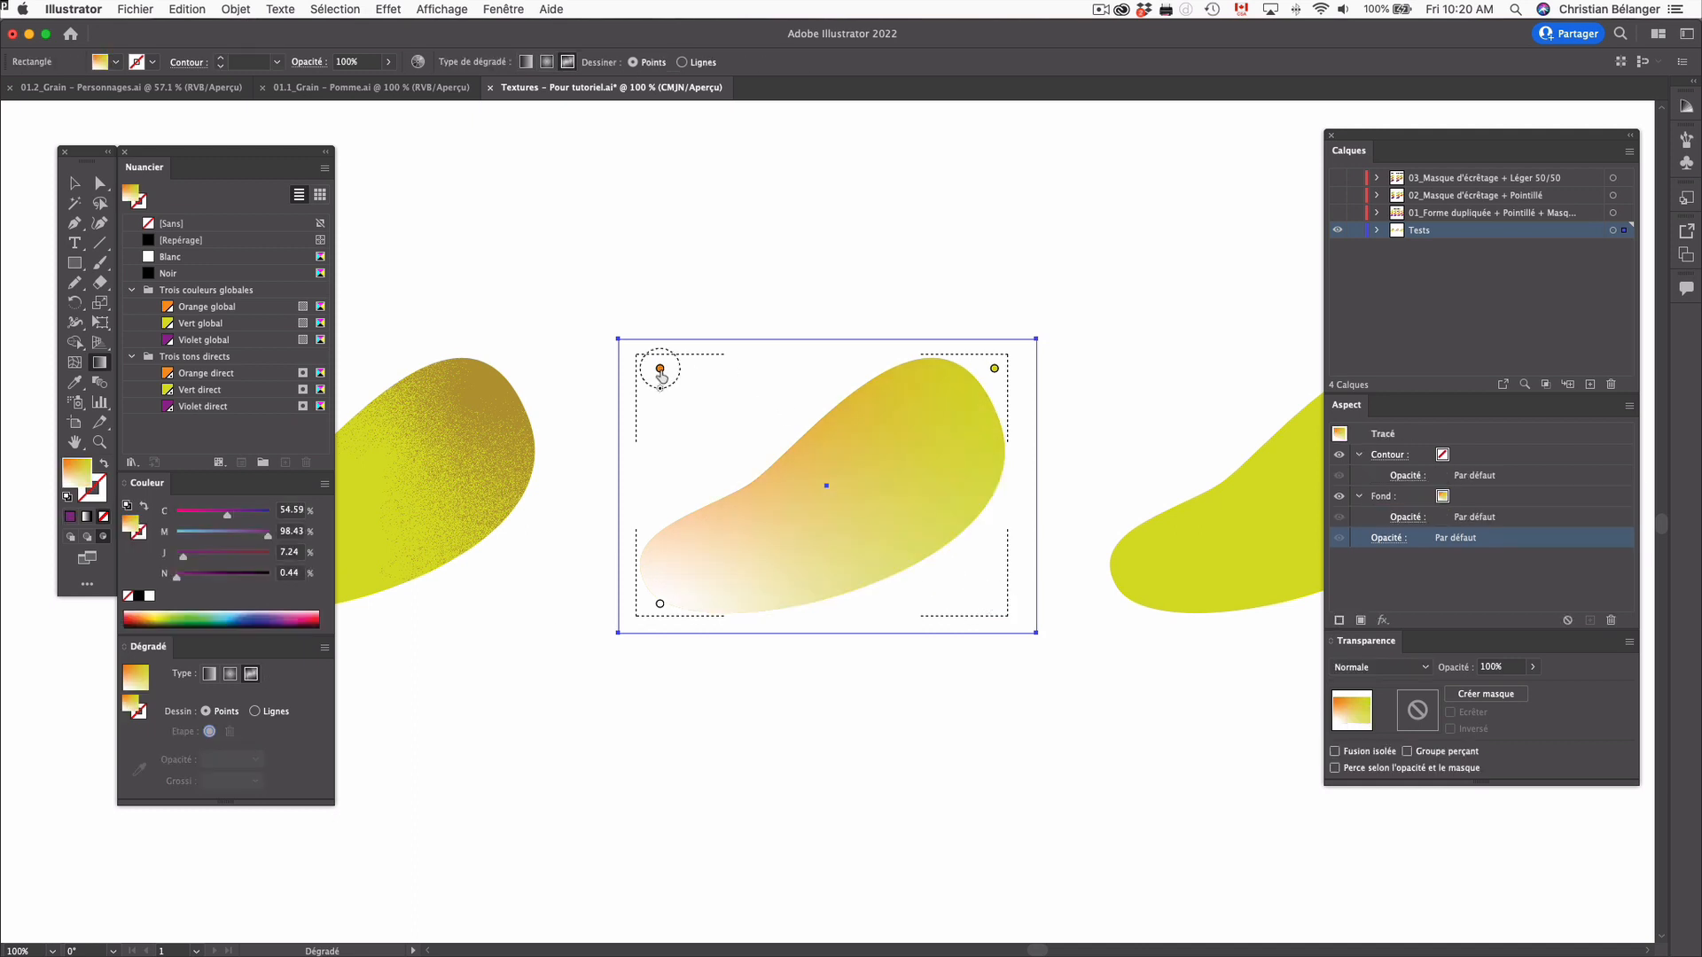
pyautogui.press('Delete')
# Move the two remaining gradient points inside the shape's ends, colouring the lower-left one Blanc and the upper-right one Noir
pyautogui.moveTo(994, 370); pyautogui.dragTo(952, 410)
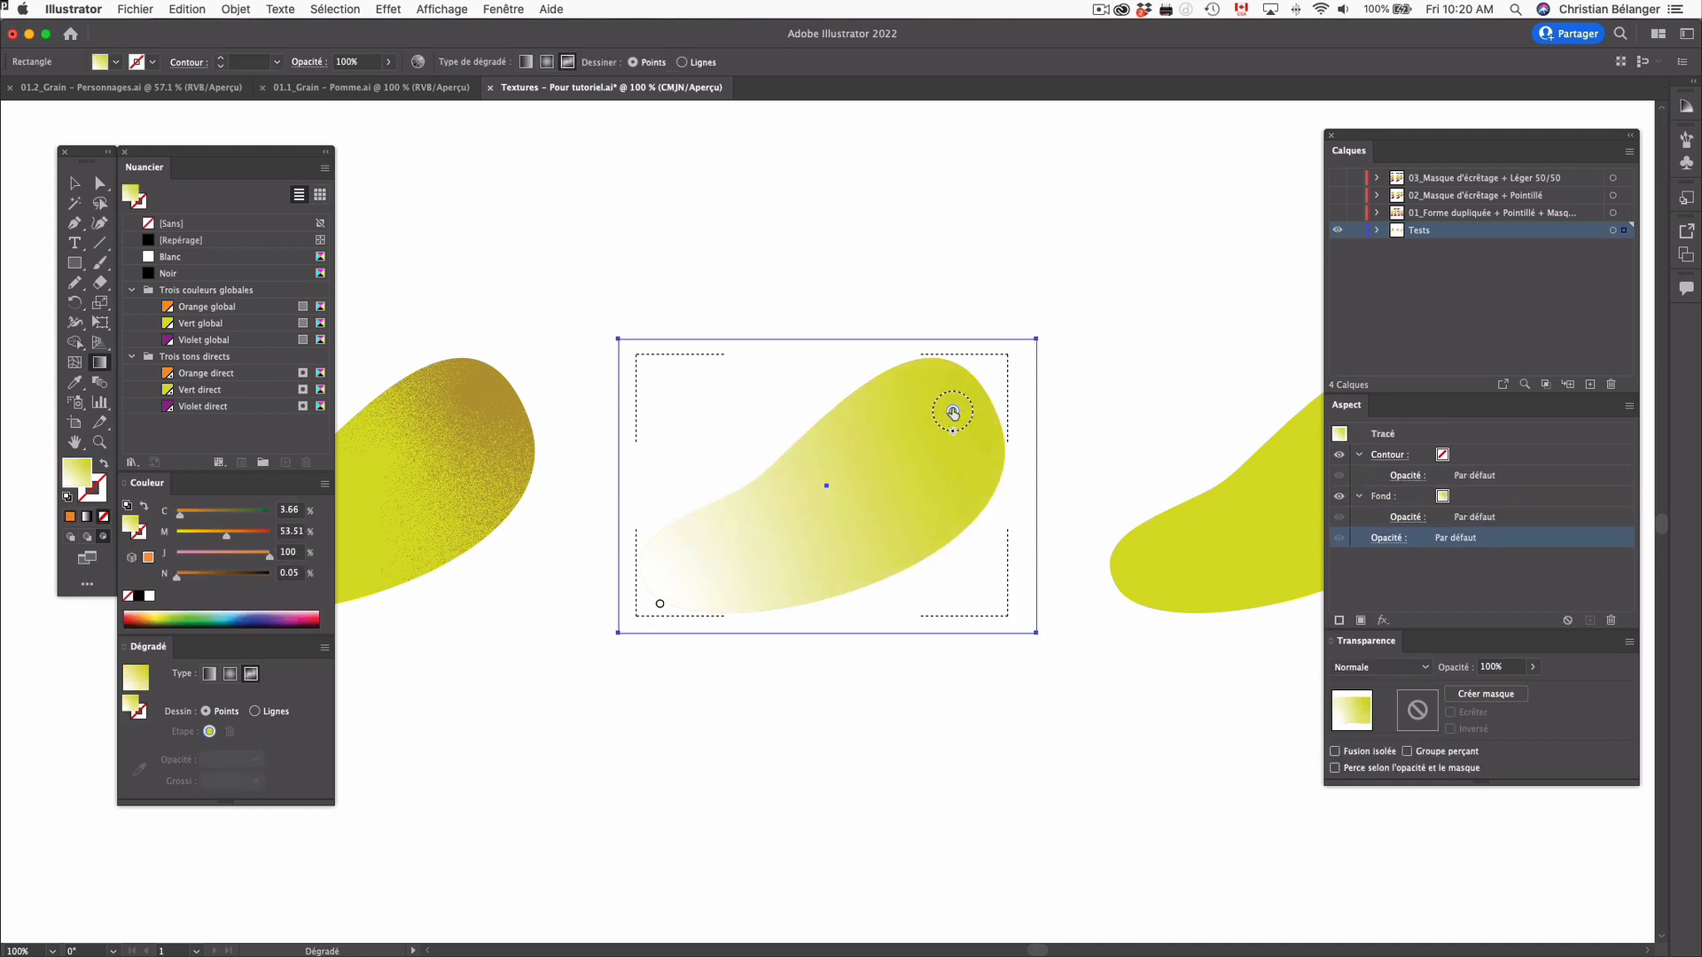
pyautogui.moveTo(660, 603); pyautogui.dragTo(687, 572)
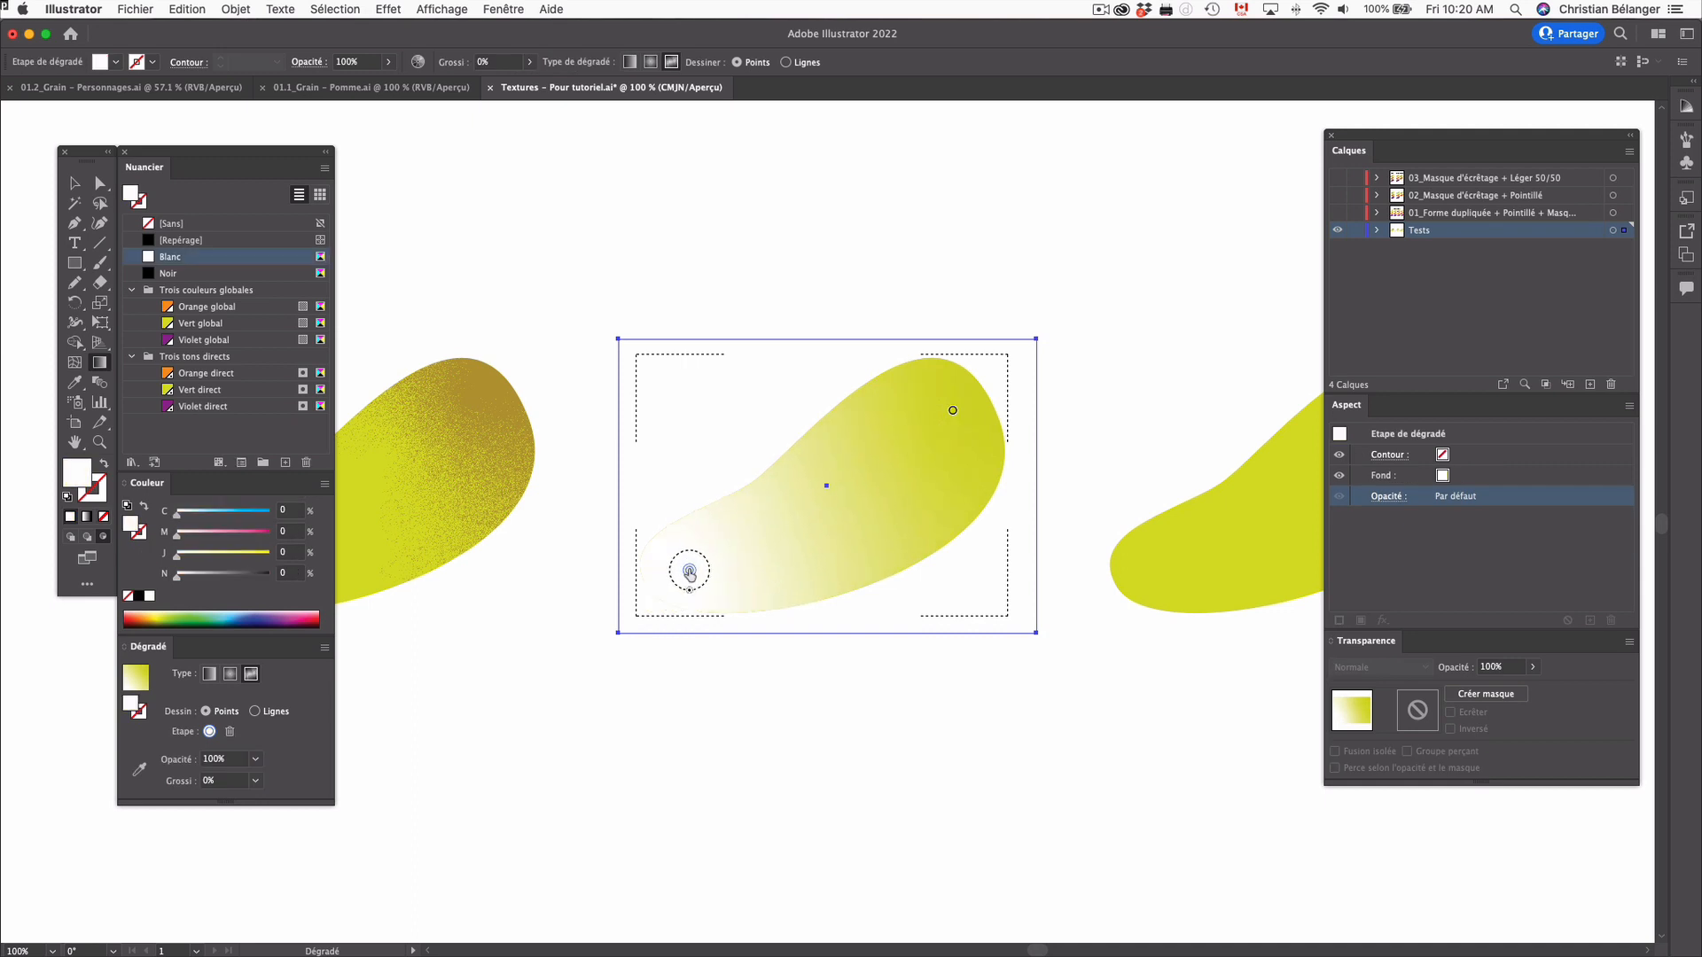
pyautogui.doubleClick(689, 573)
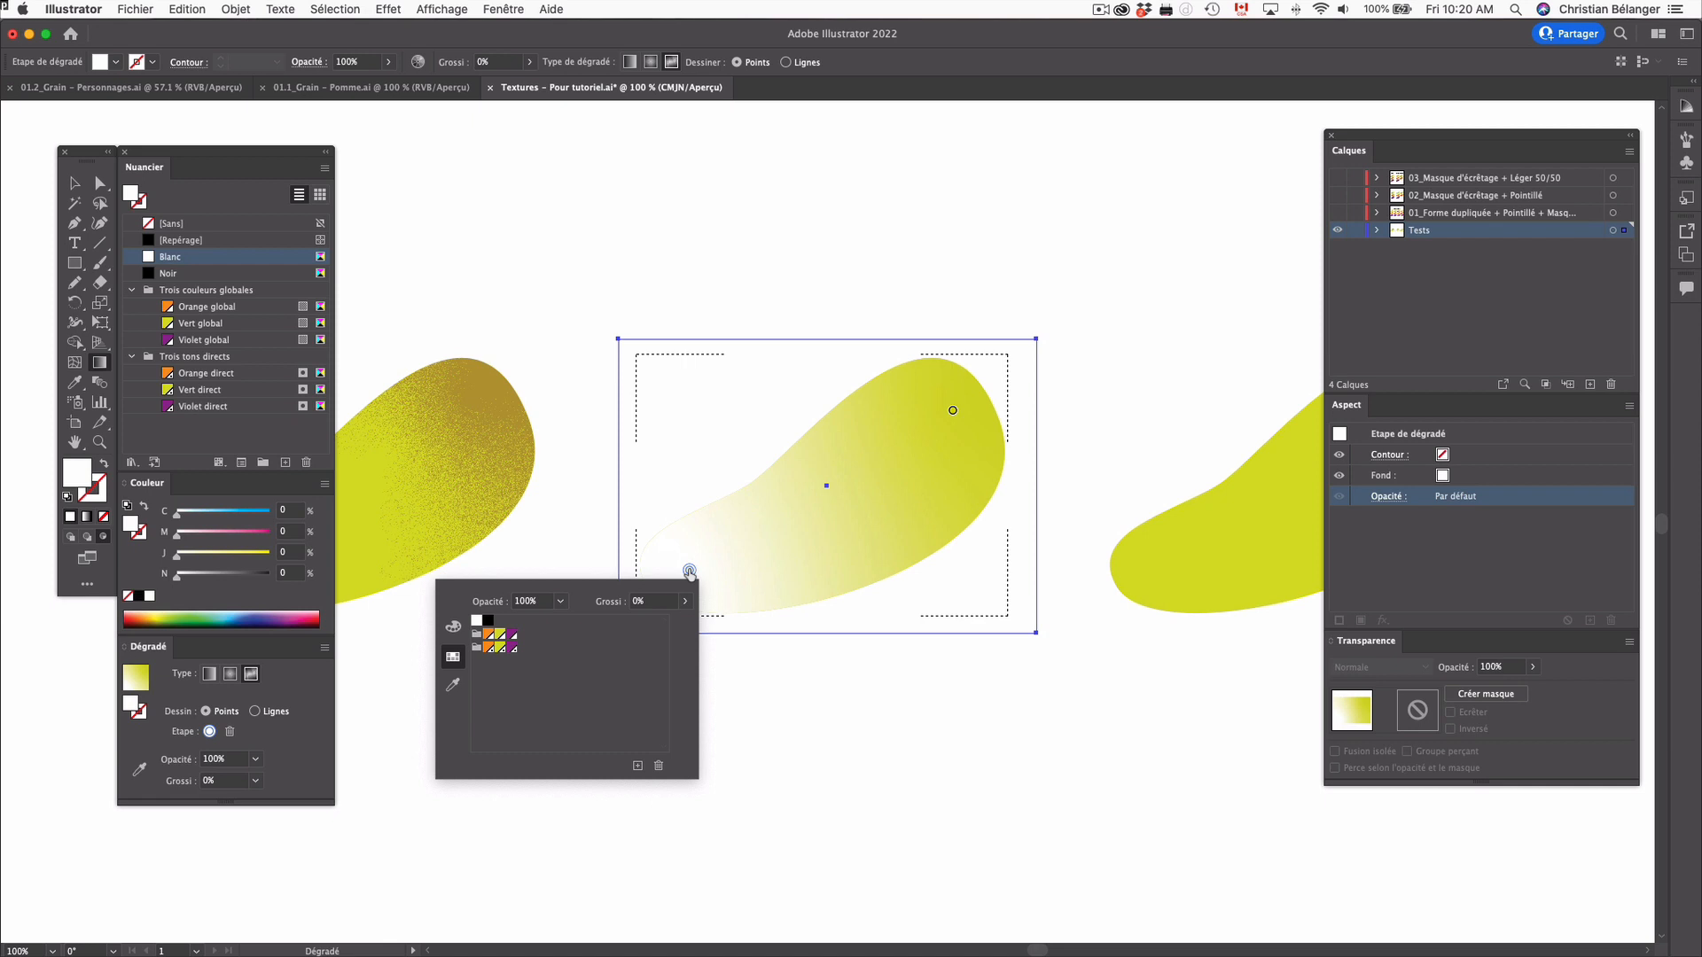
pyautogui.click(477, 621)
pyautogui.click(957, 395)
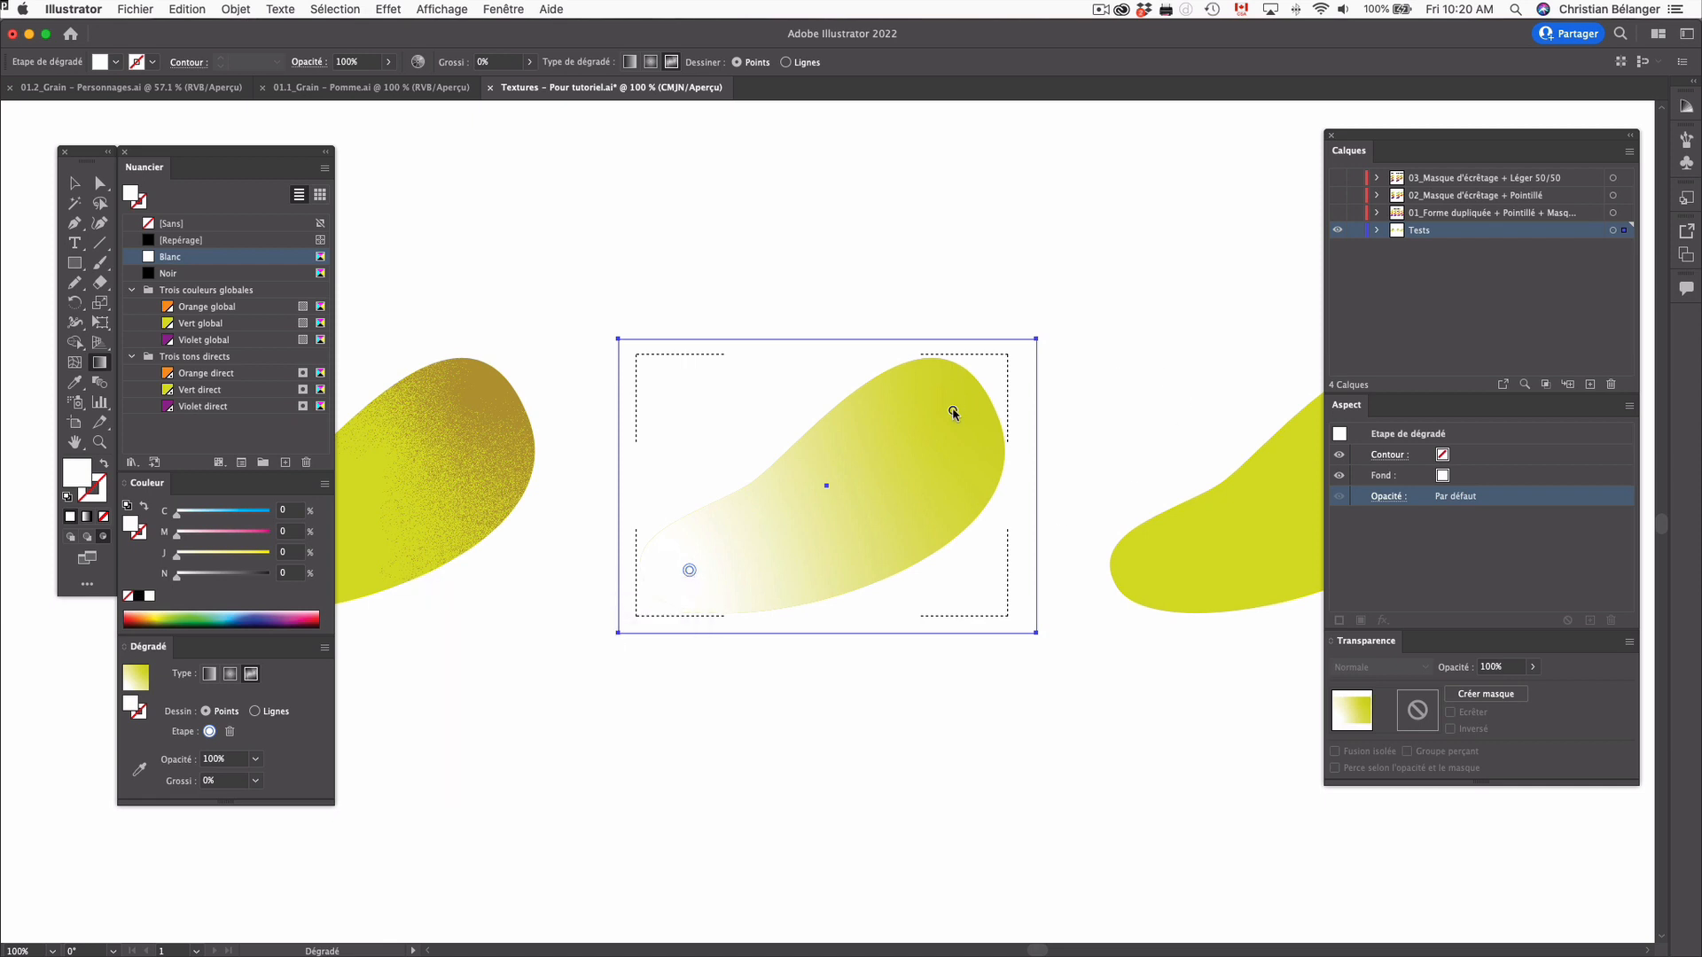
pyautogui.doubleClick(952, 411)
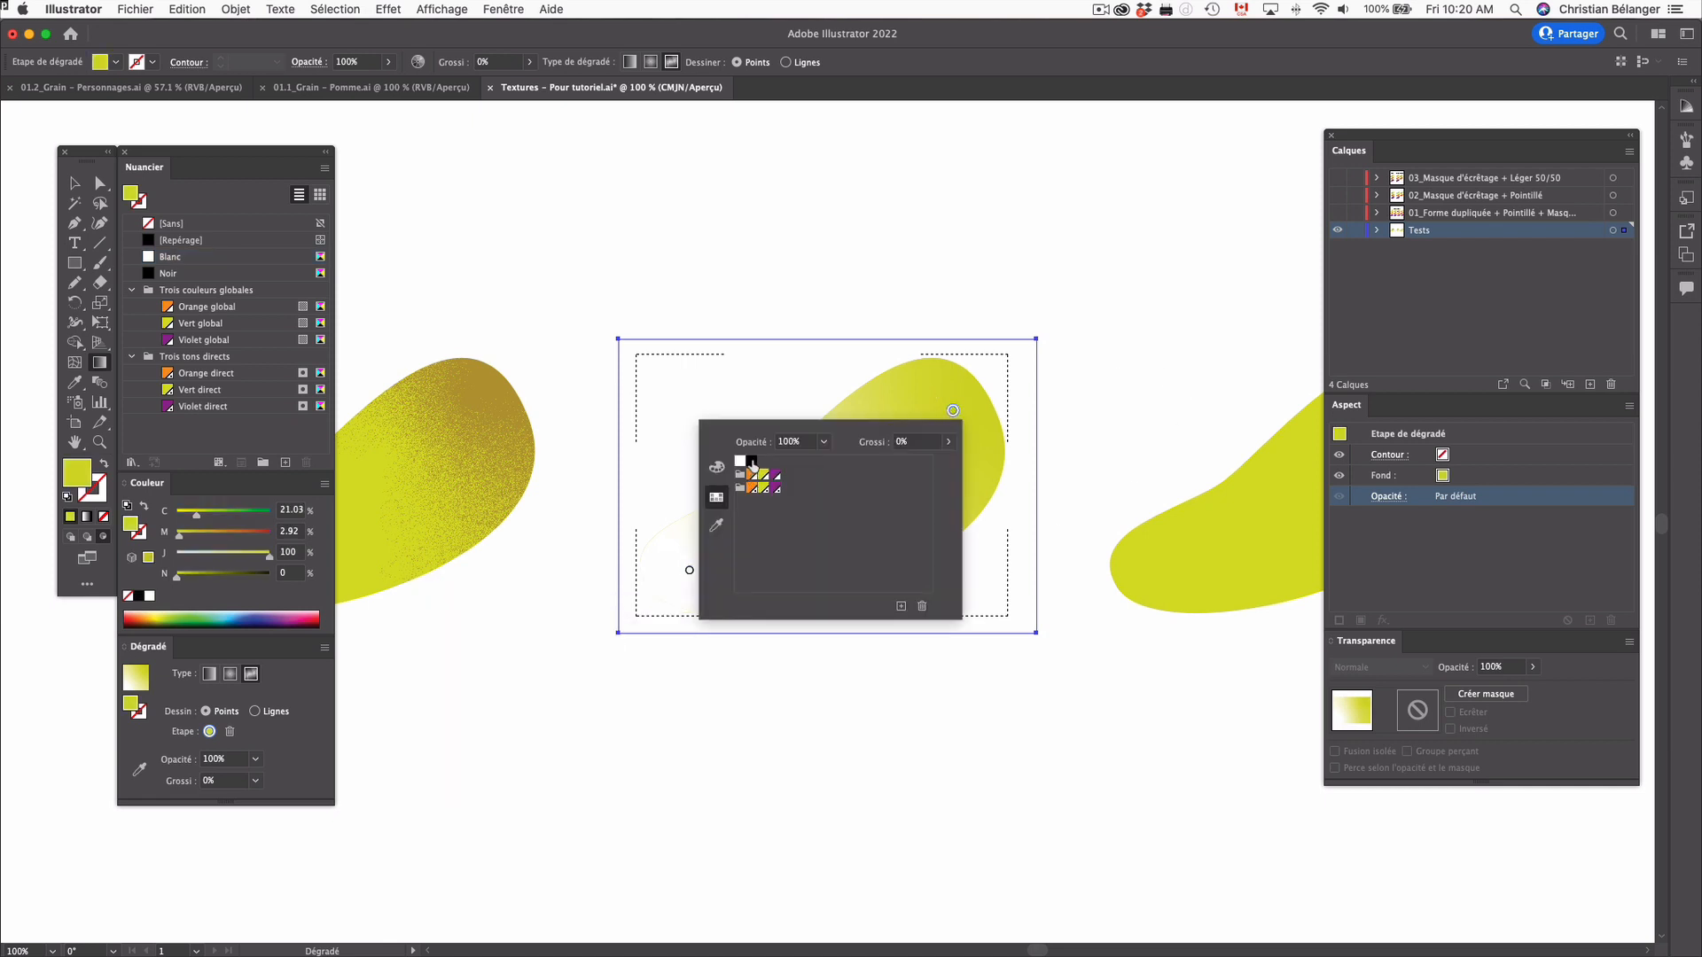
pyautogui.click(750, 464)
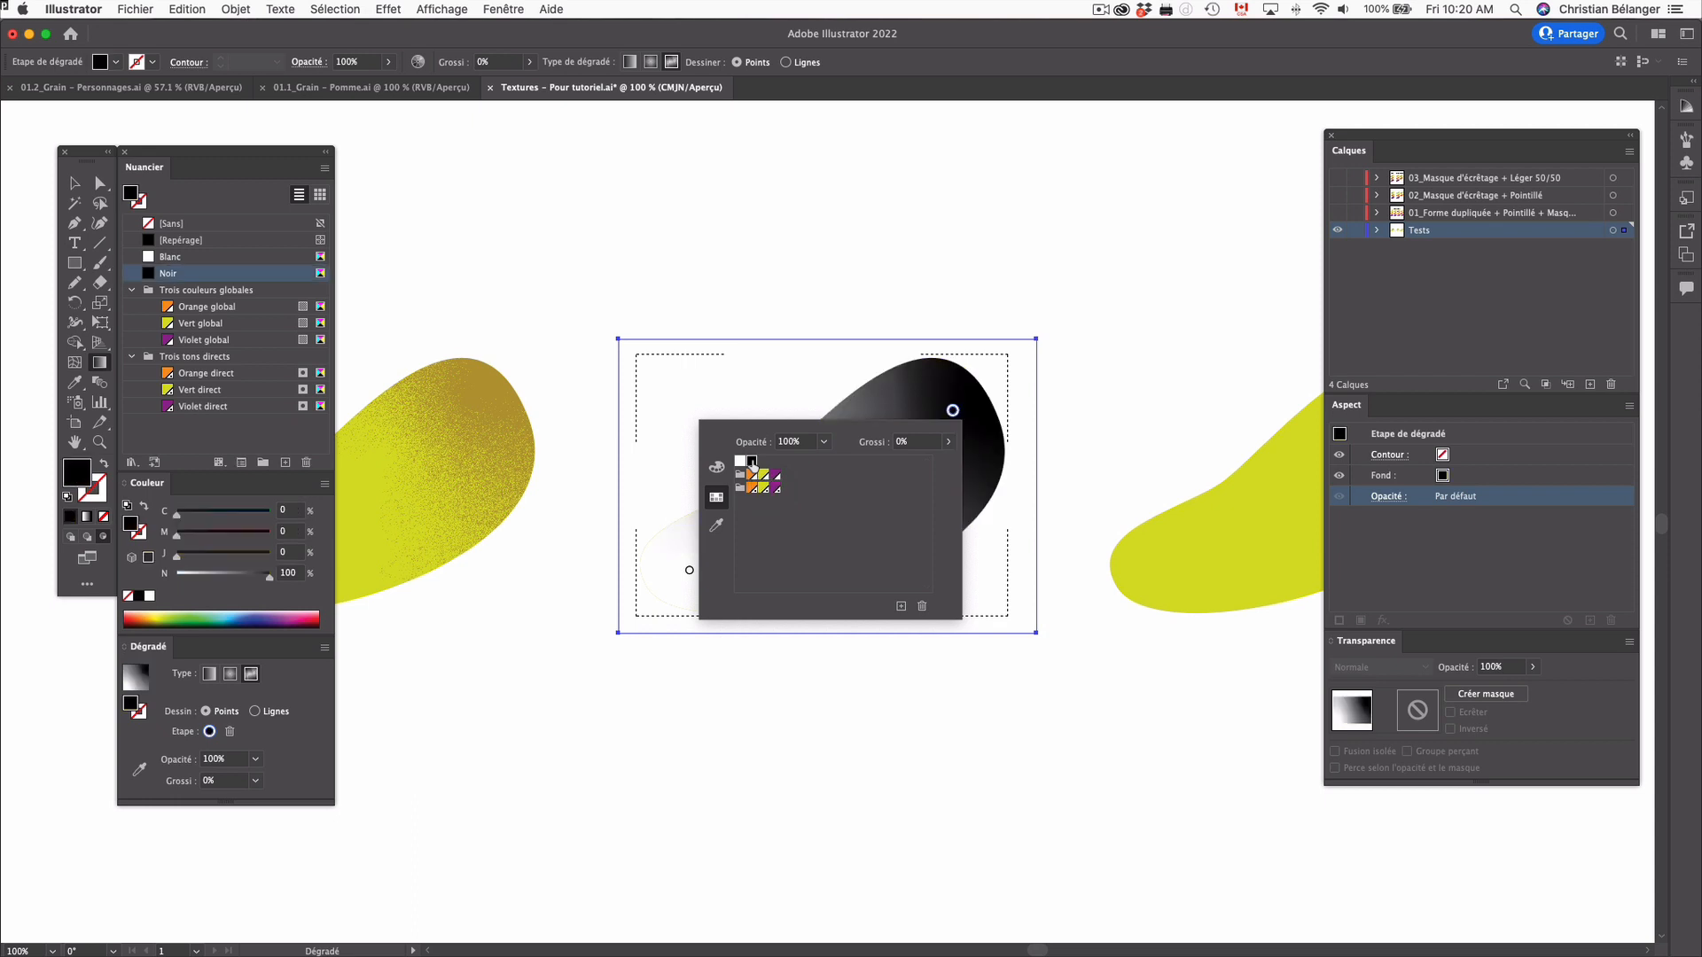
pyautogui.click(831, 416)
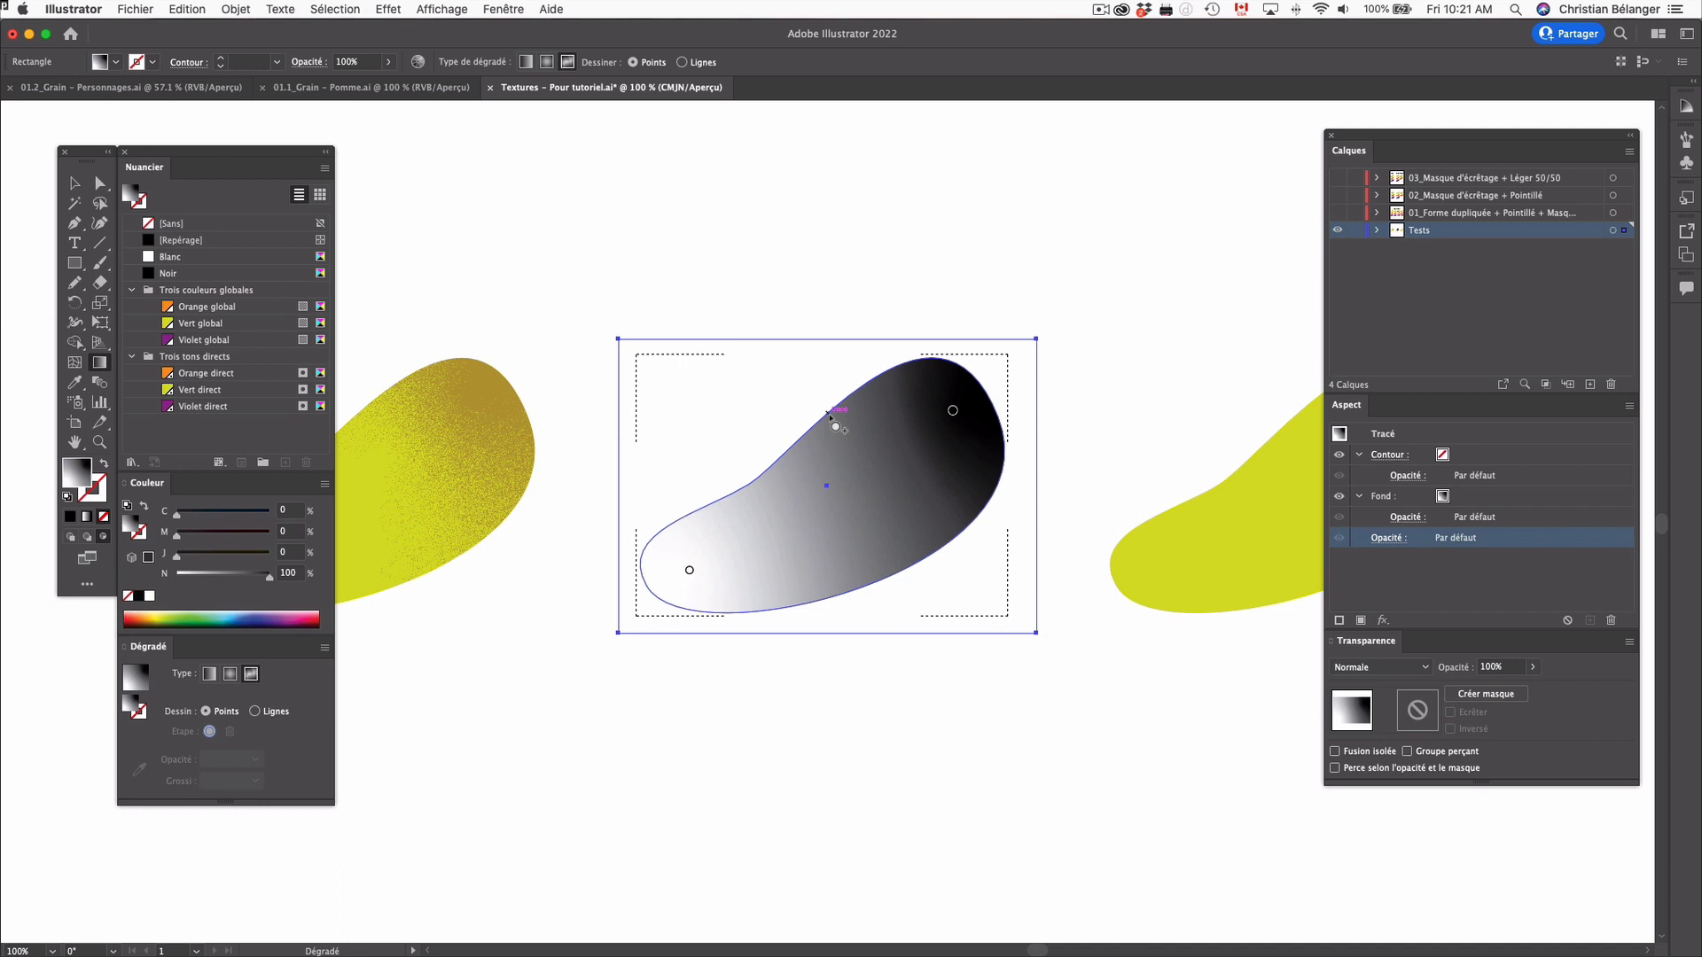
# Try moving the gradient rectangle down and to the right inside the green shape, and undo the move
pyautogui.press('a')
pyautogui.moveTo(838, 429)
pyautogui.mouseDown()
pyautogui.moveTo(880, 465)
pyautogui.moveTo(937, 477)
pyautogui.moveTo(1011, 612)
pyautogui.mouseUp()
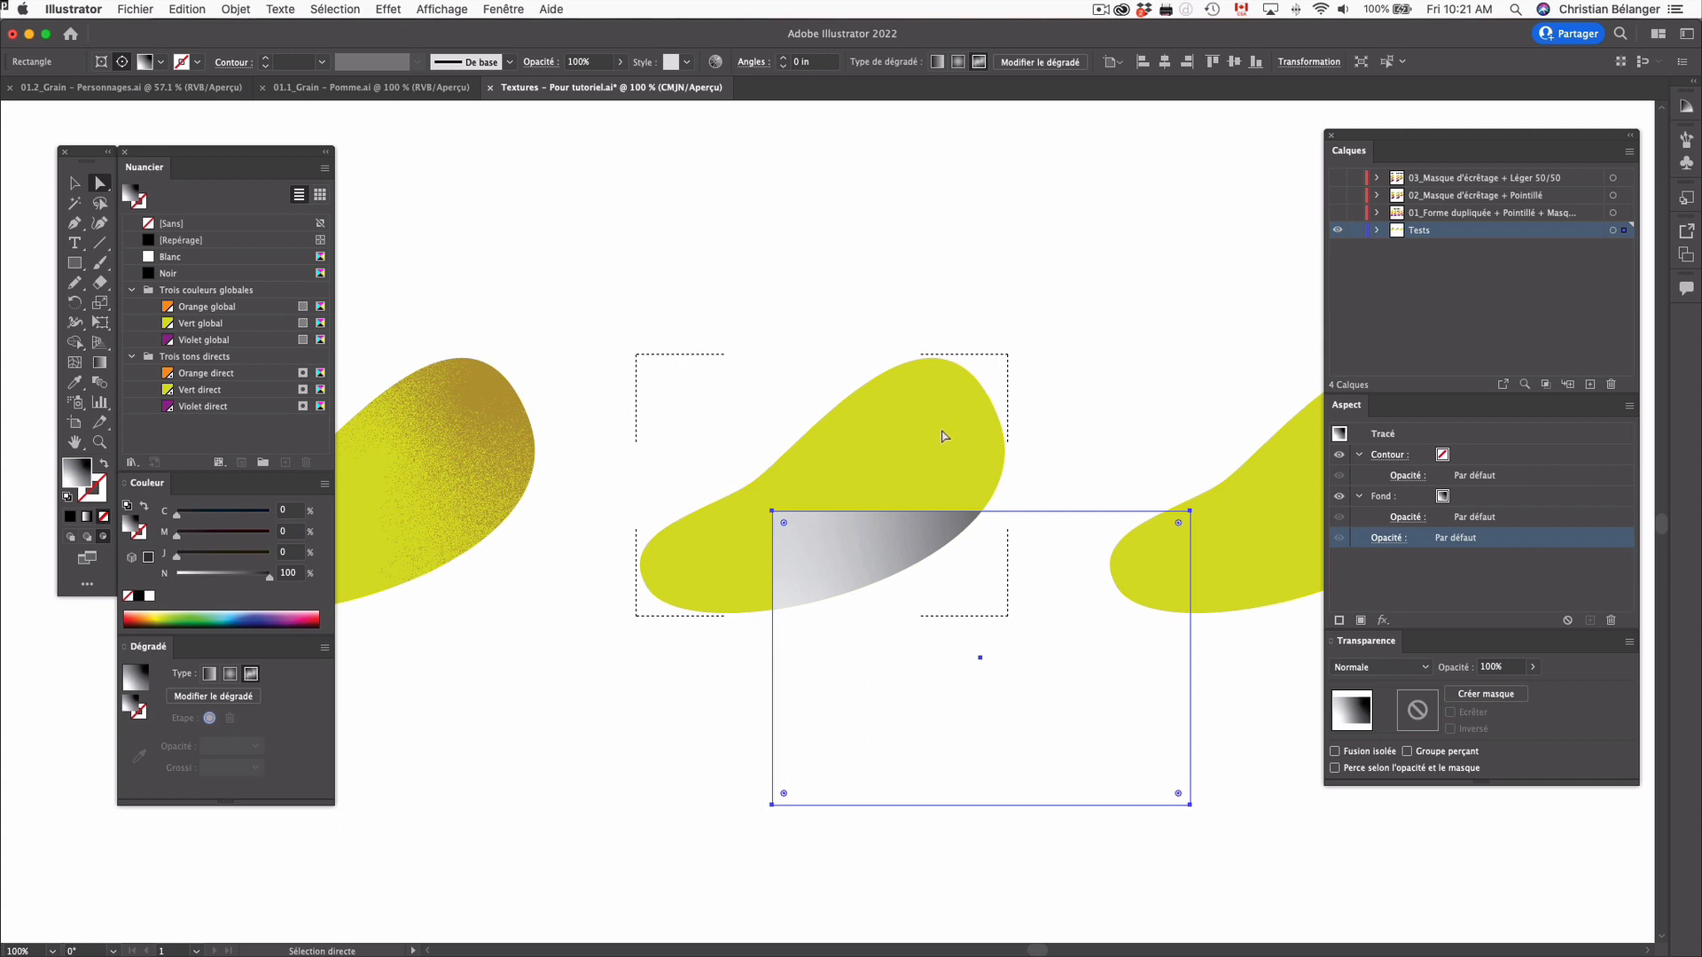
pyautogui.press('super+z')
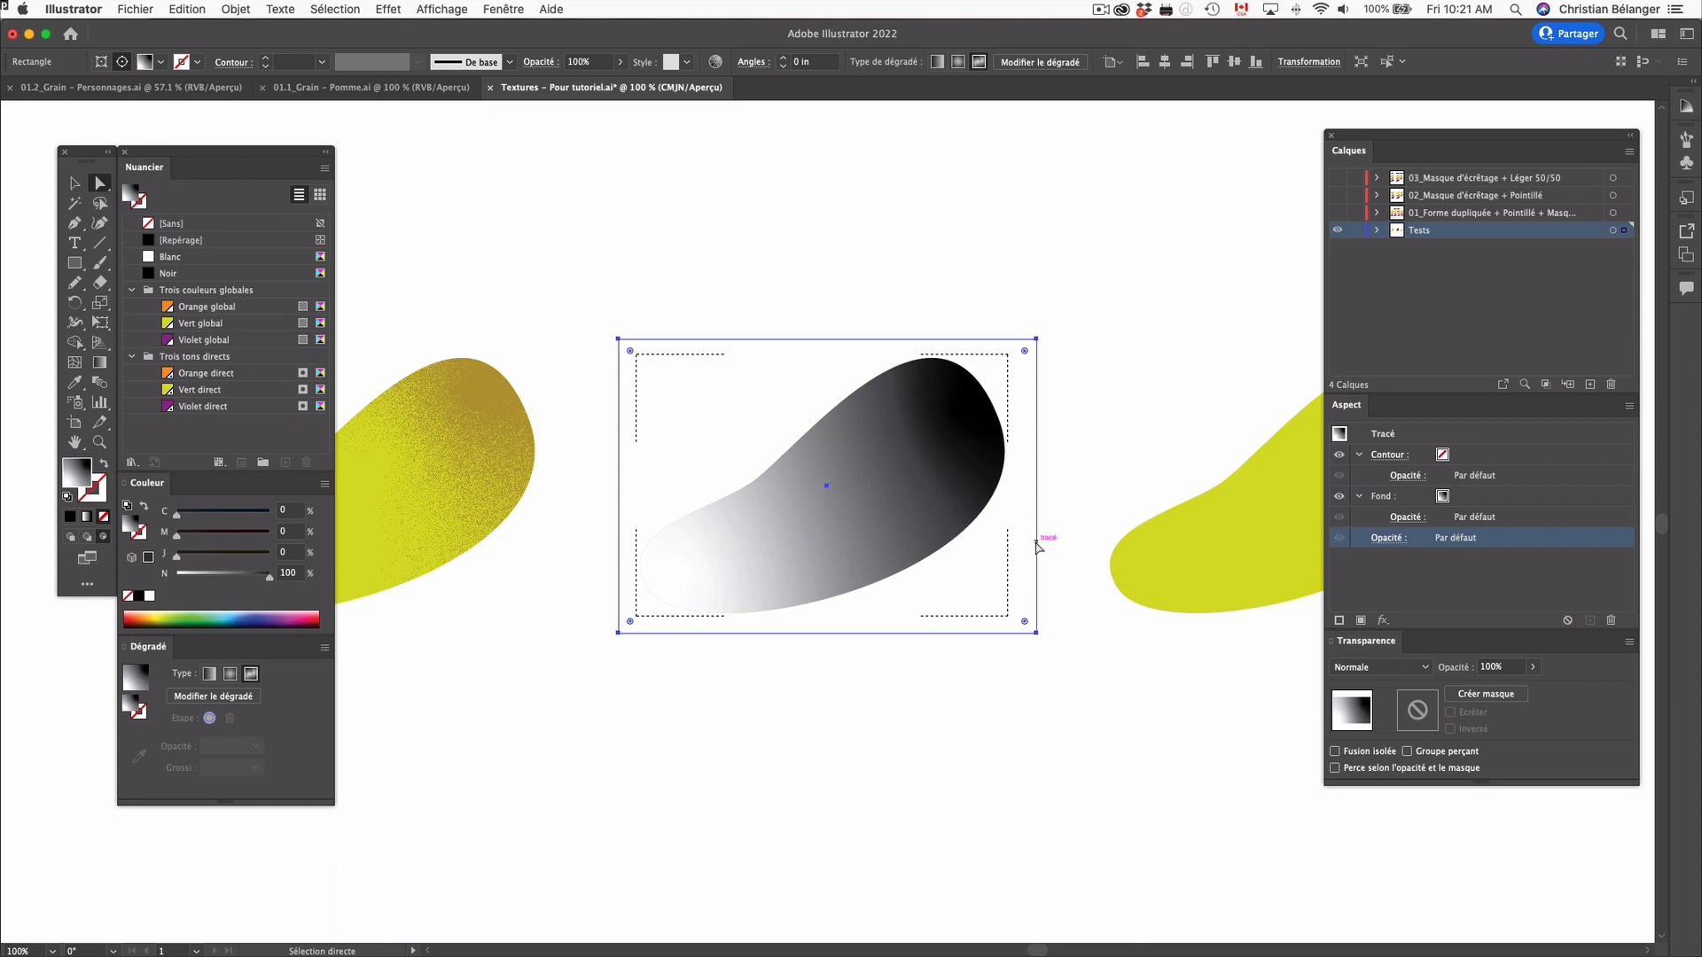
# Apply the last-used Grain effect to the gradient rectangle and review its settings without changing them
pyautogui.press('g')
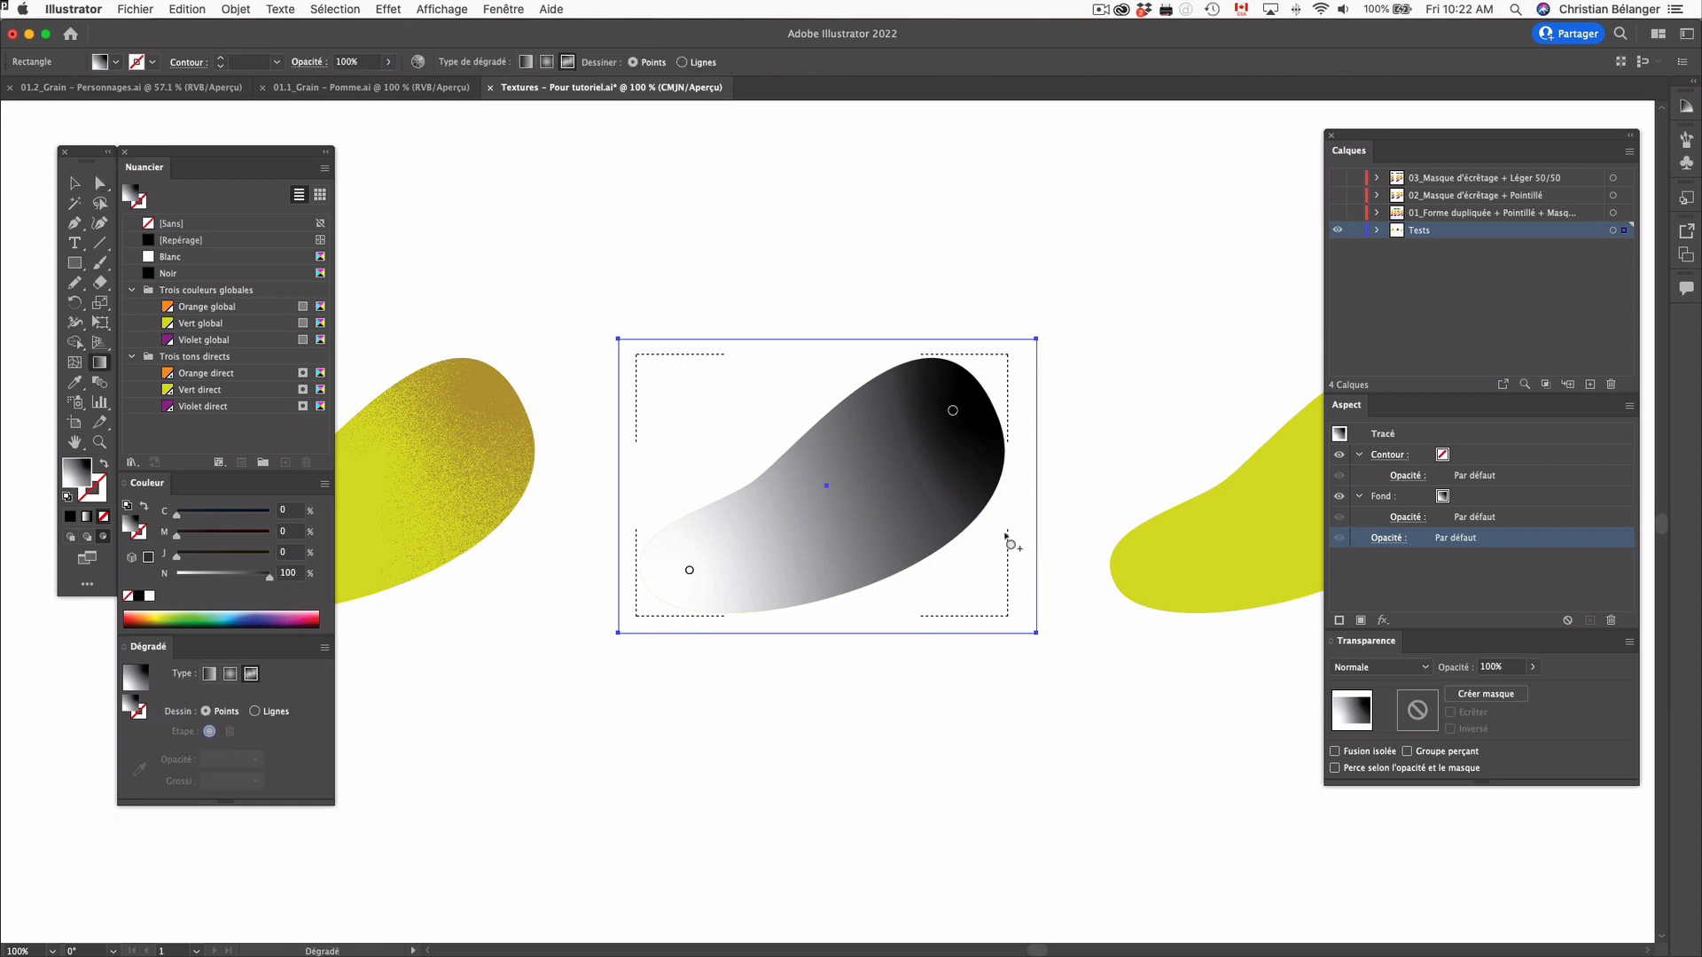
pyautogui.click(389, 9)
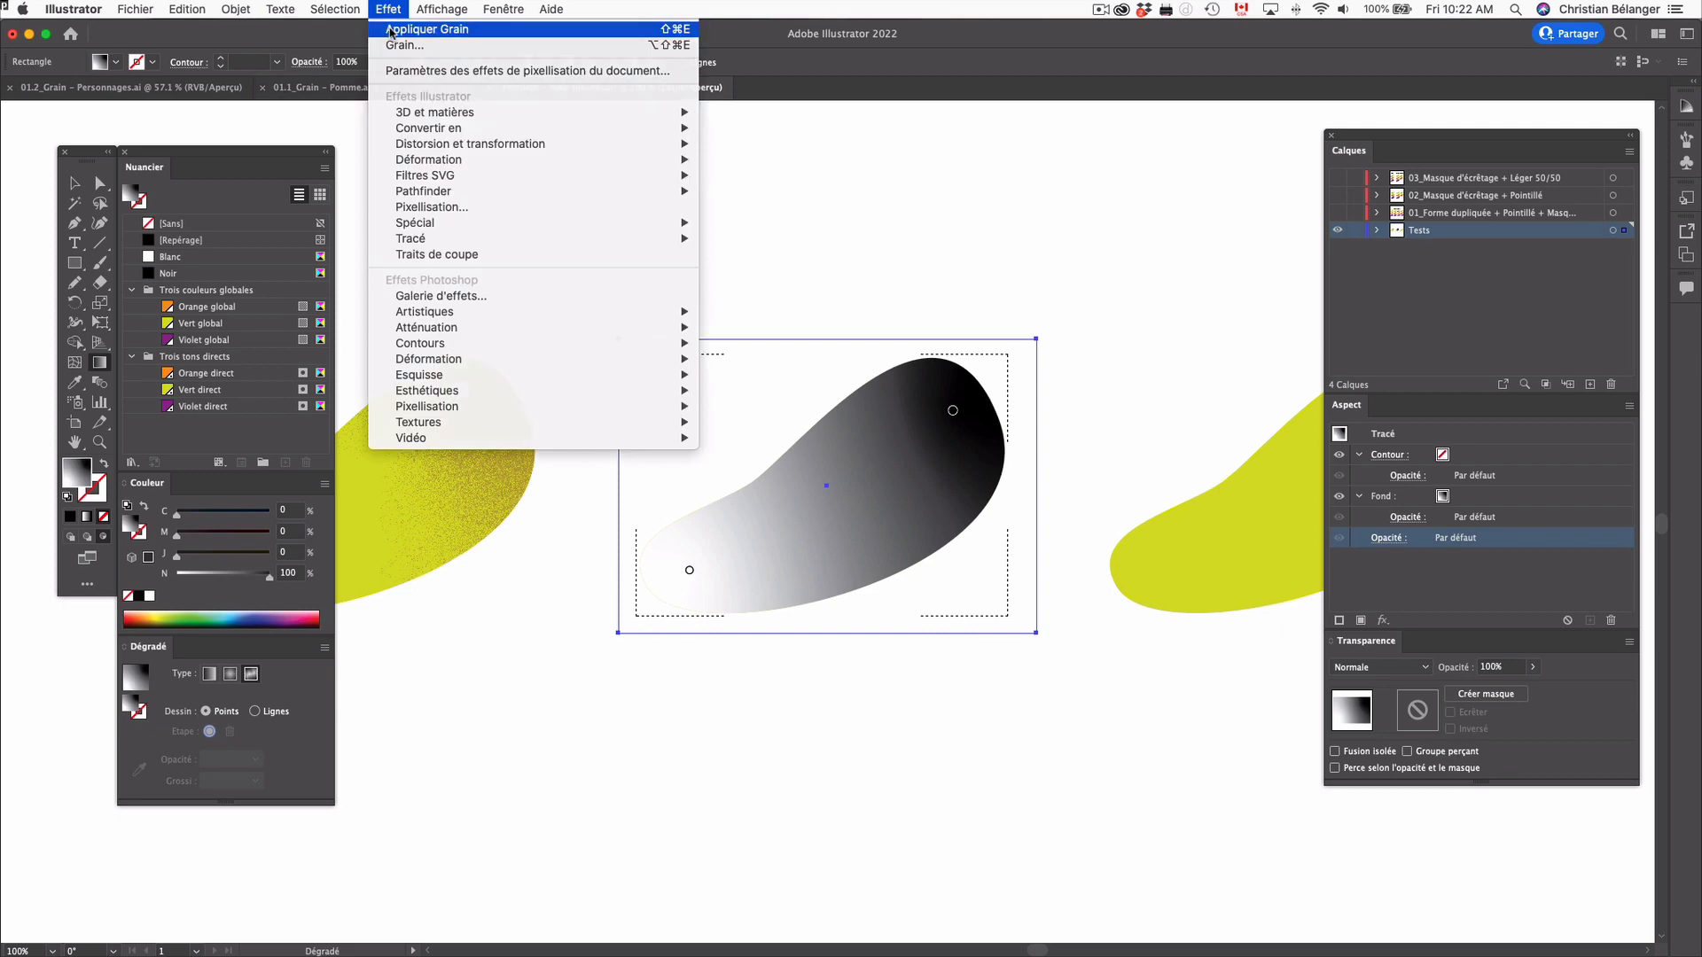
pyautogui.click(391, 29)
pyautogui.click(387, 10)
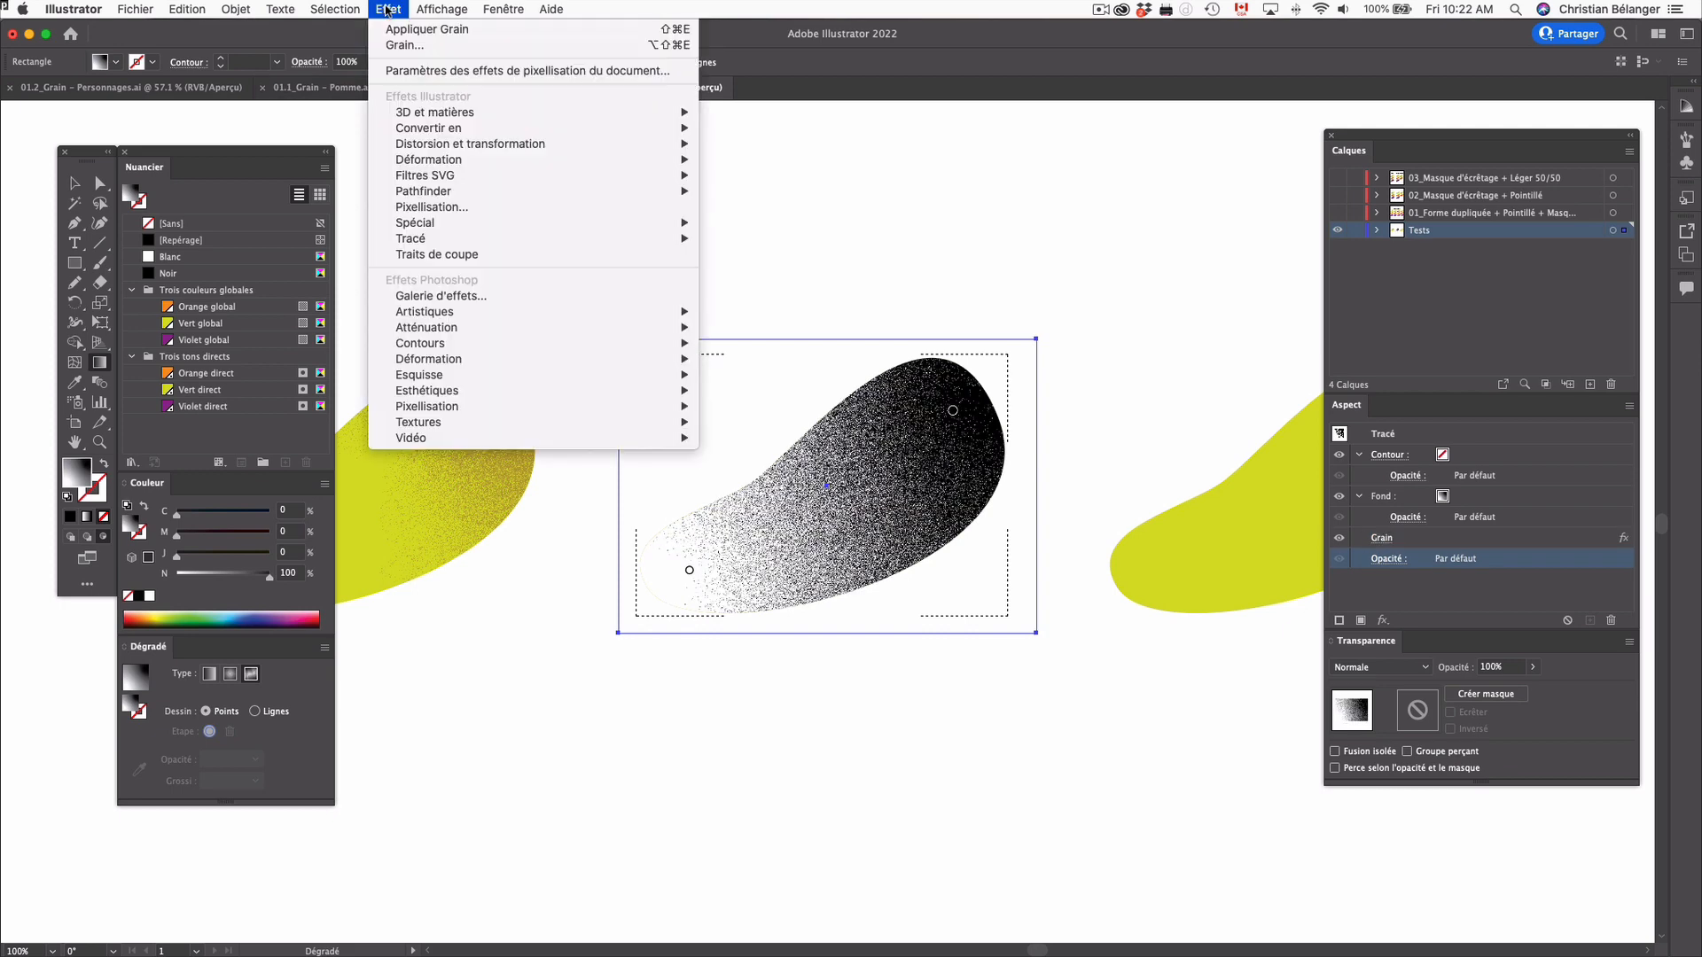
pyautogui.click(388, 10)
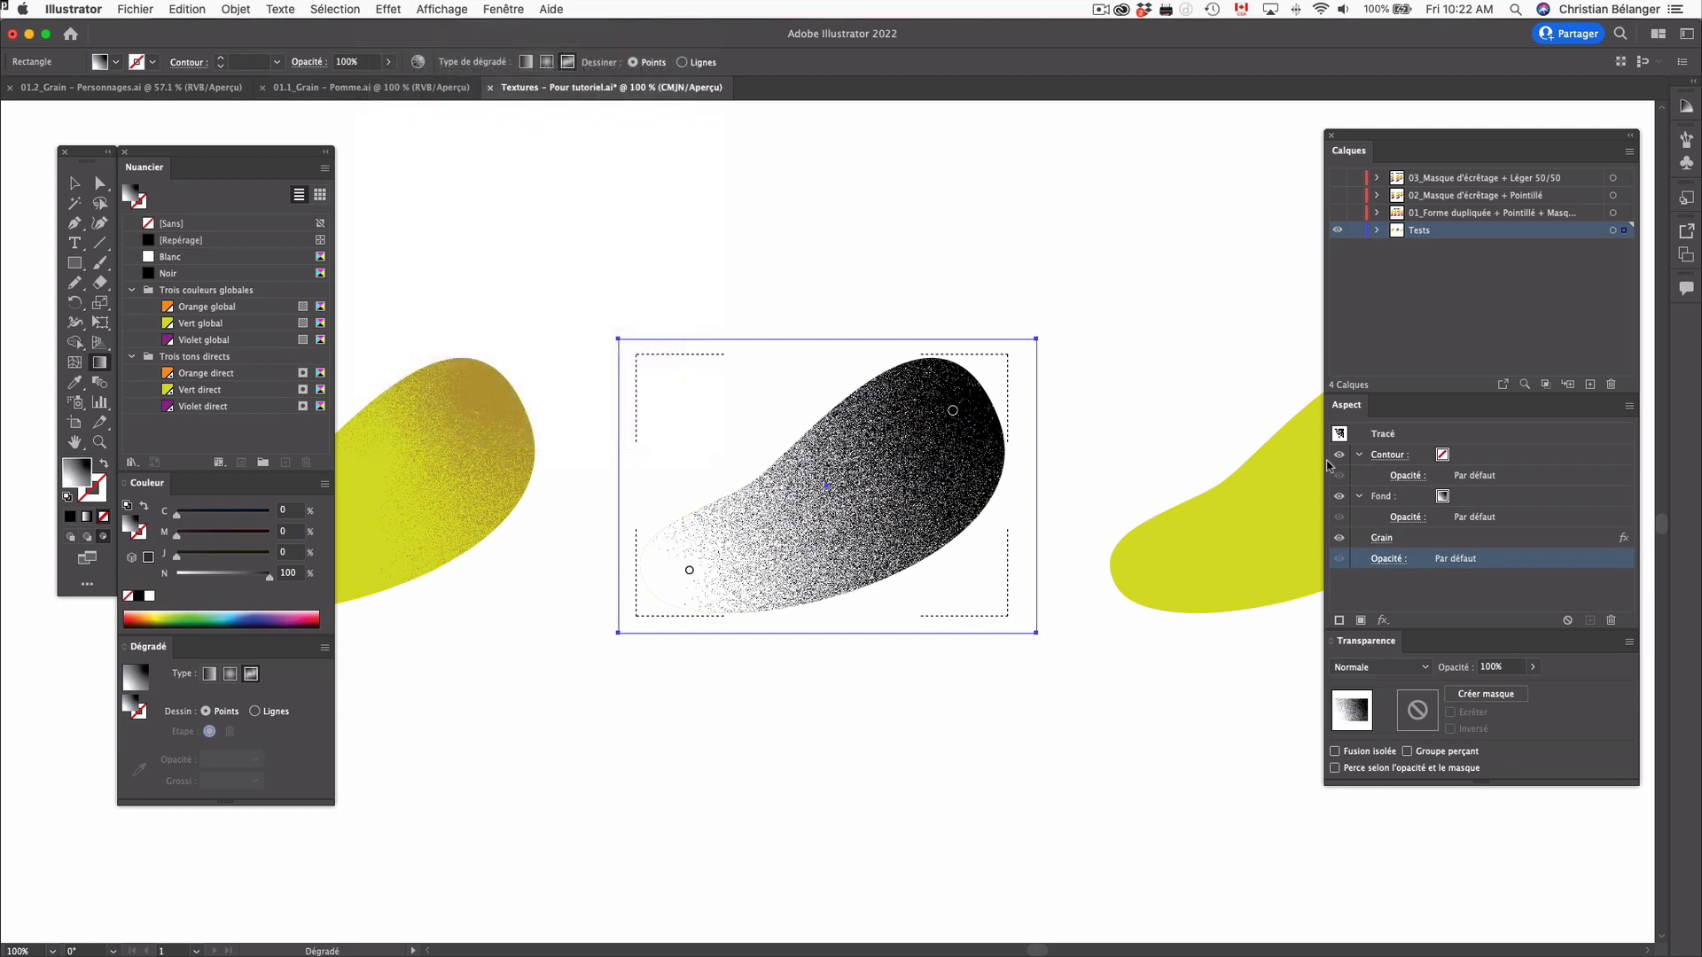
pyautogui.click(1381, 538)
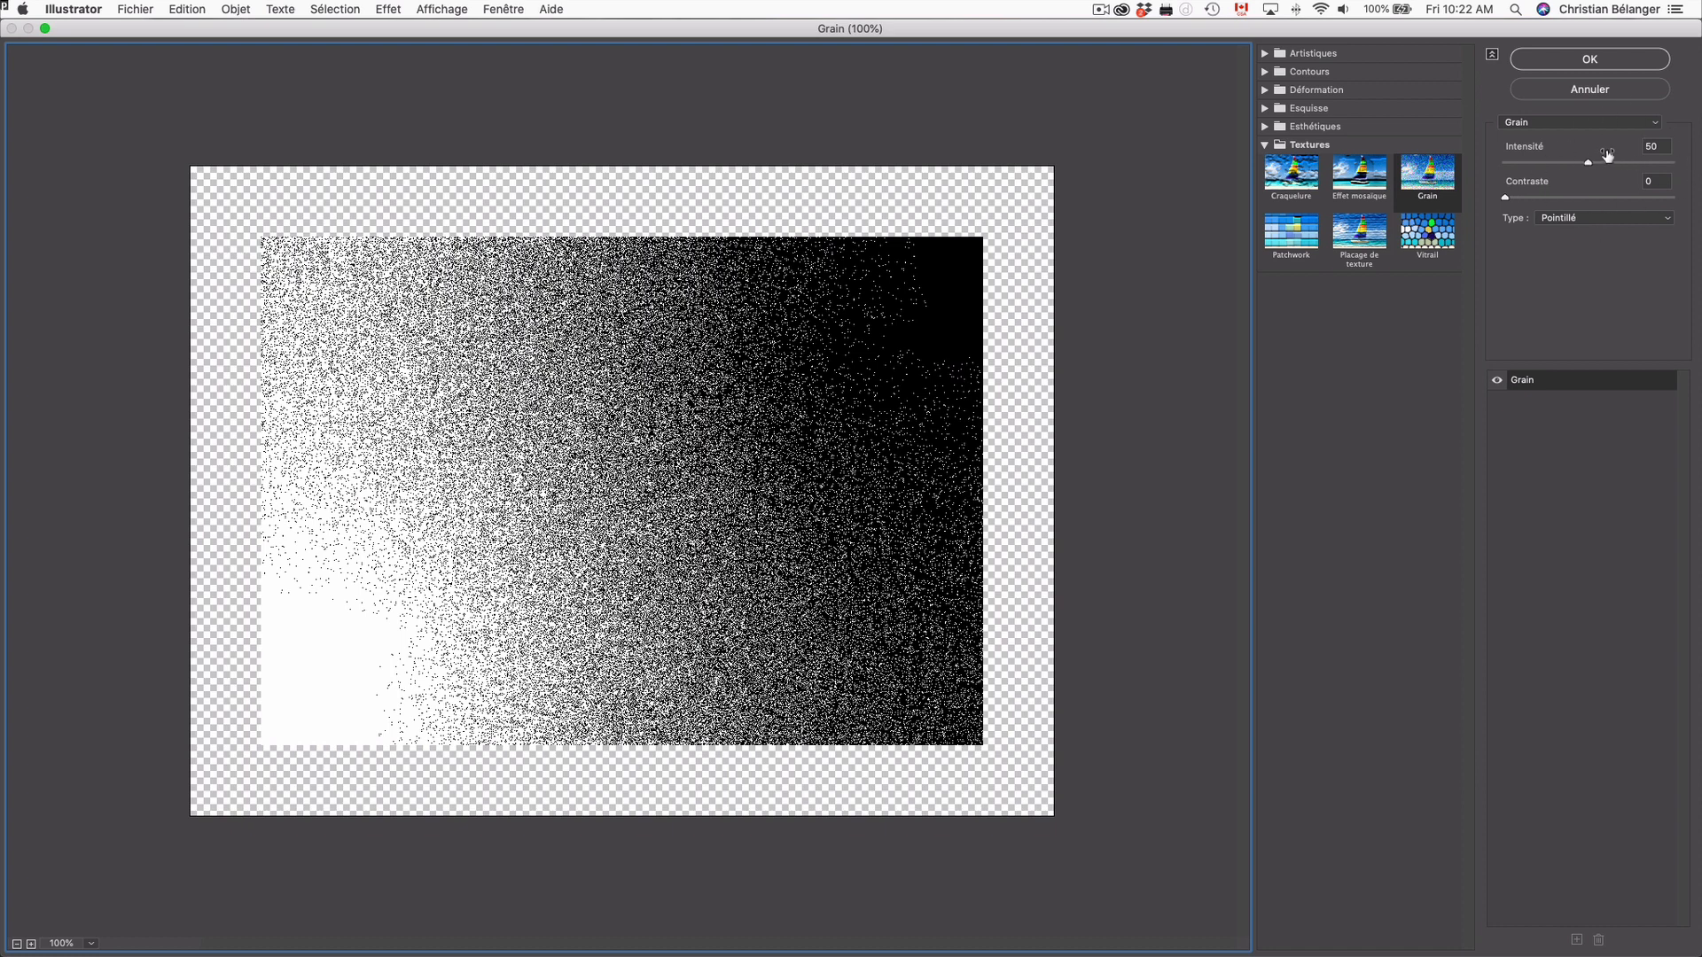
pyautogui.click(1589, 90)
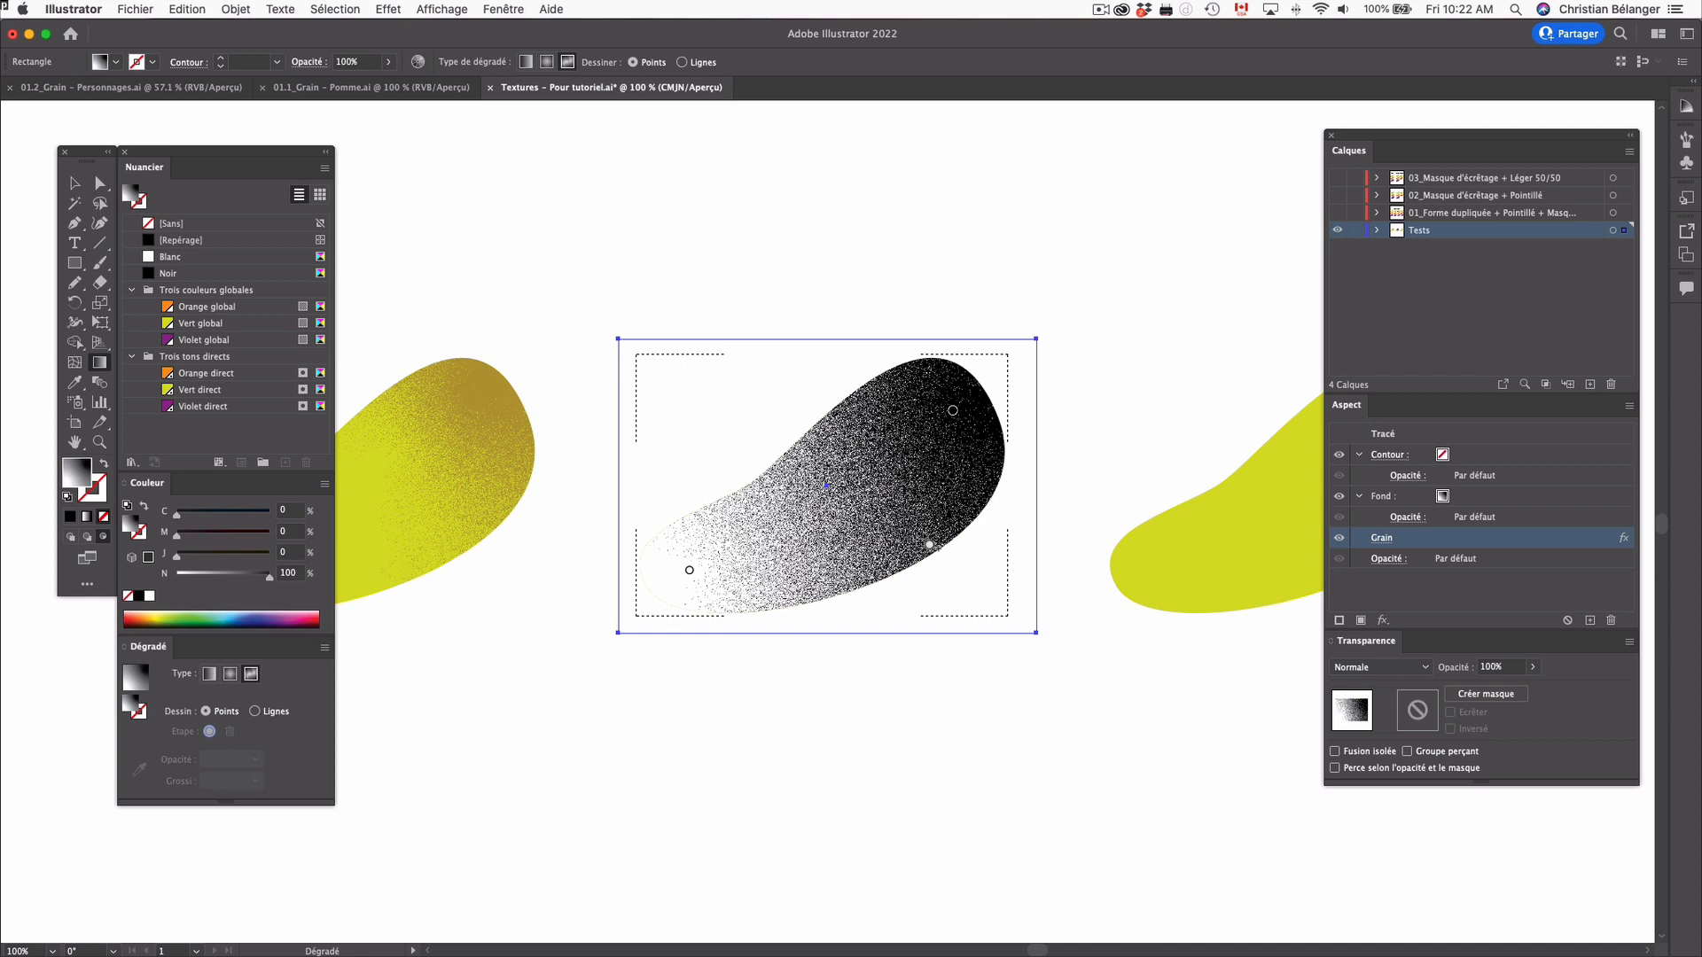
# Set the grain rectangle's blending mode to Produit, shift its white gradient point toward the shape's middle, and leave Draw Inside mode
pyautogui.click(1391, 669)
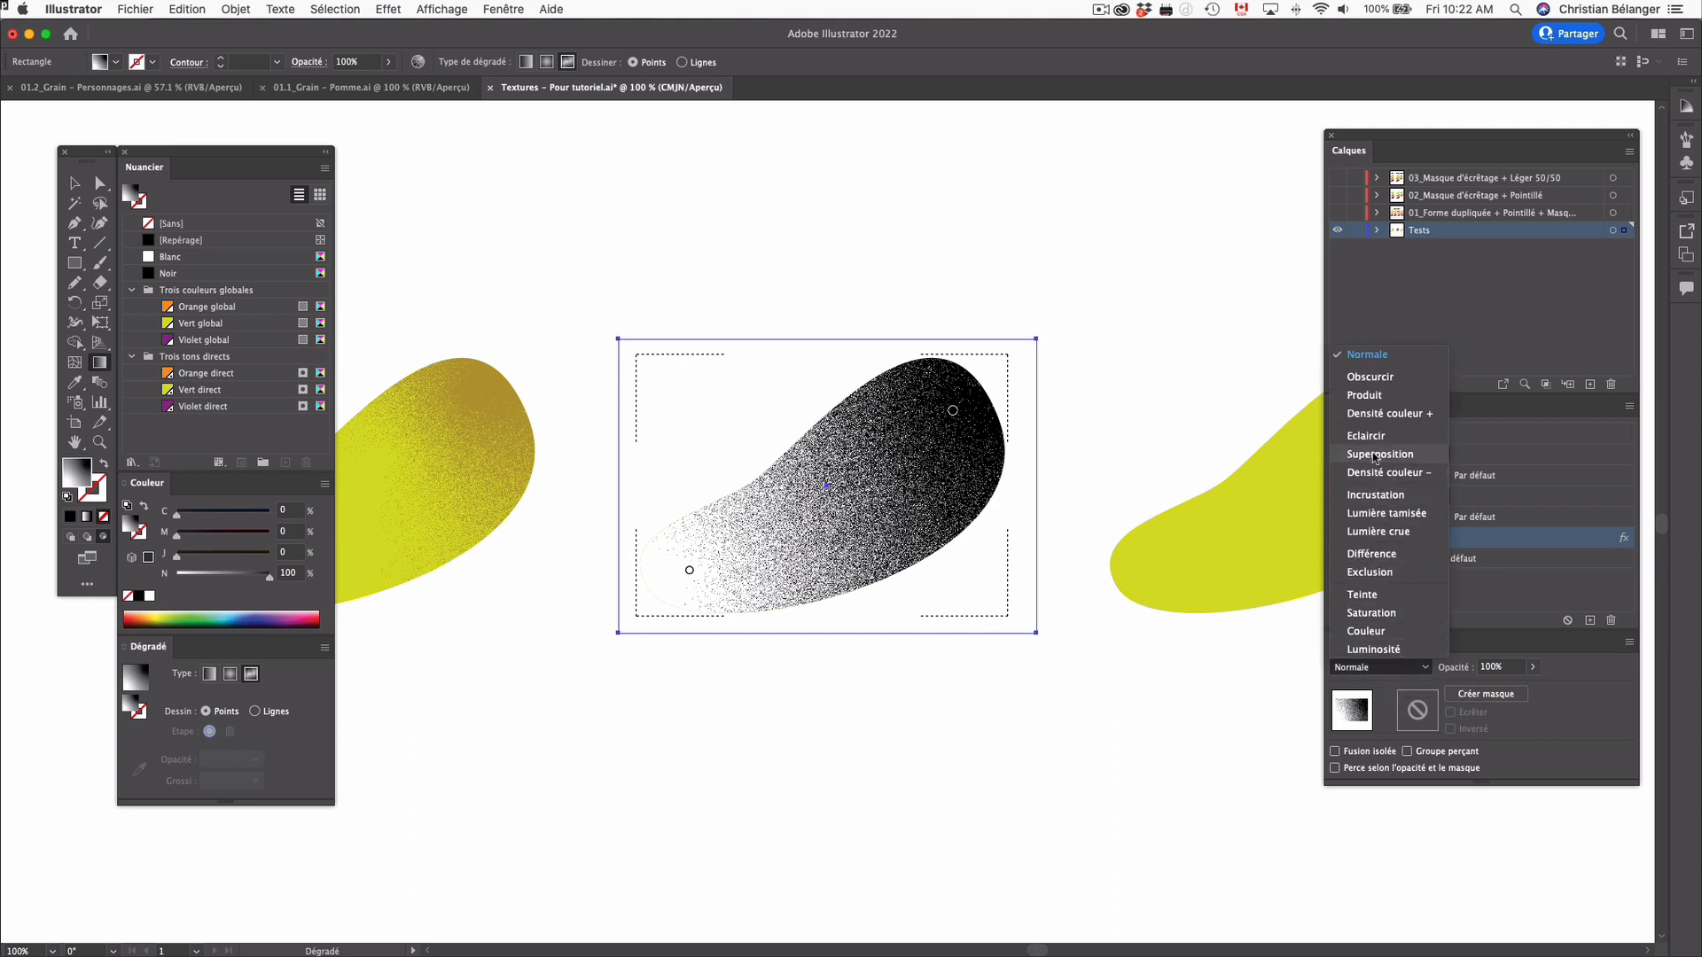
pyautogui.click(1371, 395)
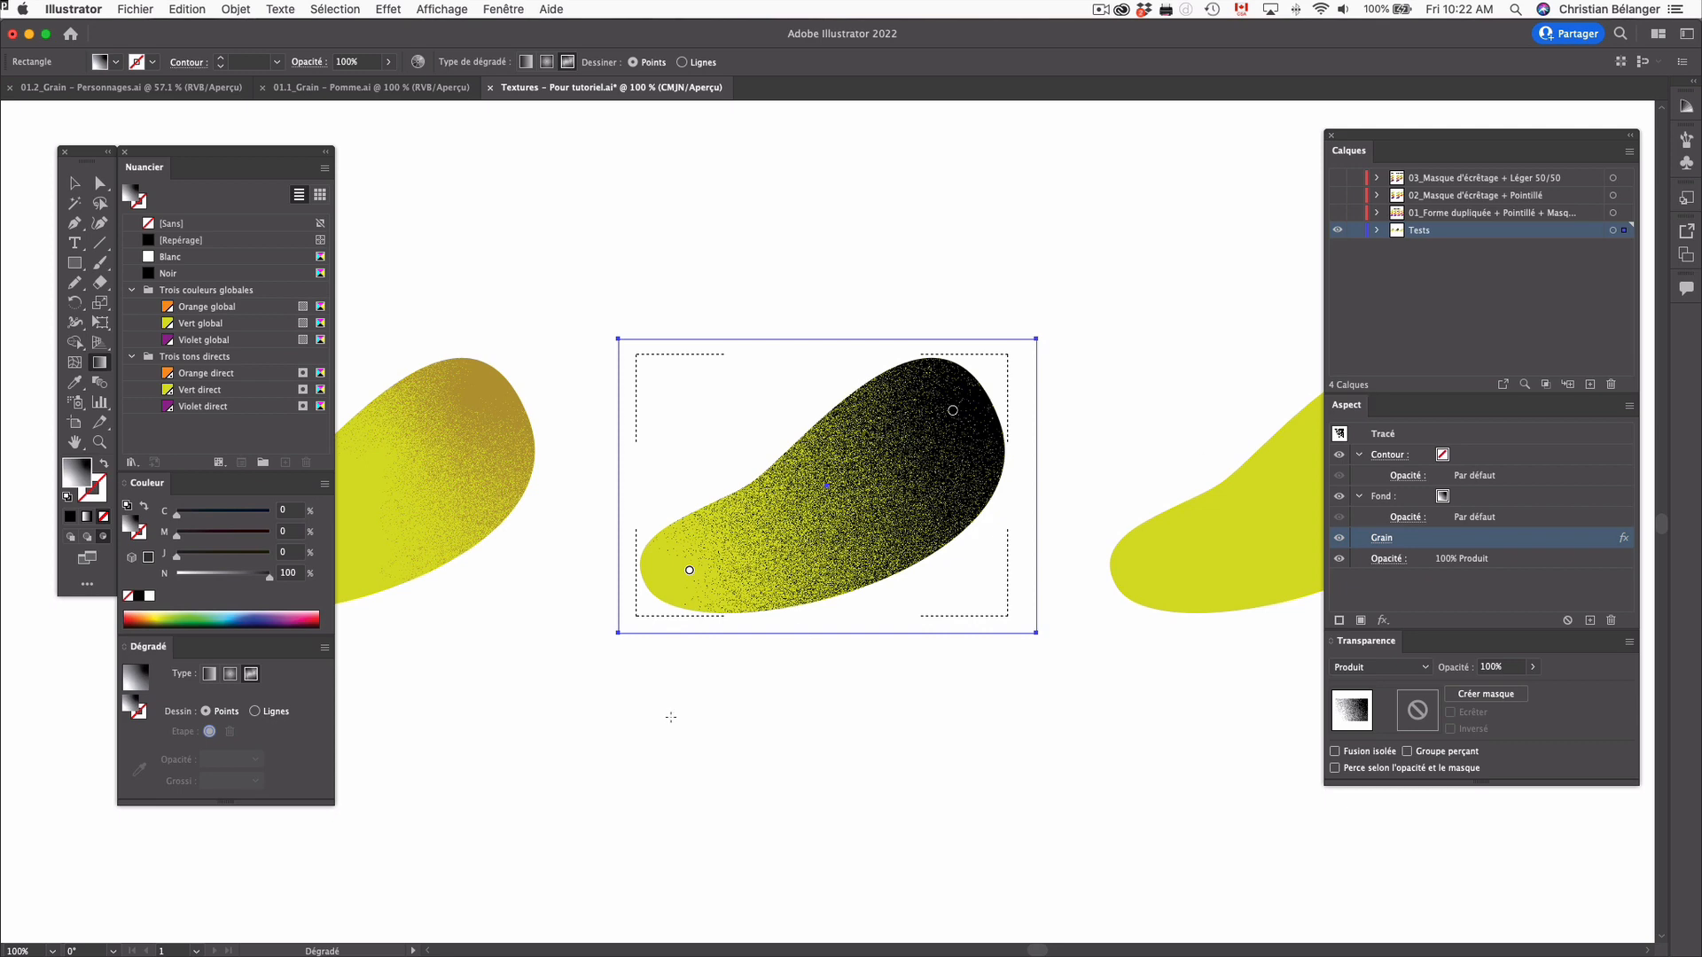
pyautogui.moveTo(689, 570); pyautogui.dragTo(784, 530)
pyautogui.click(814, 524)
pyautogui.press('a')
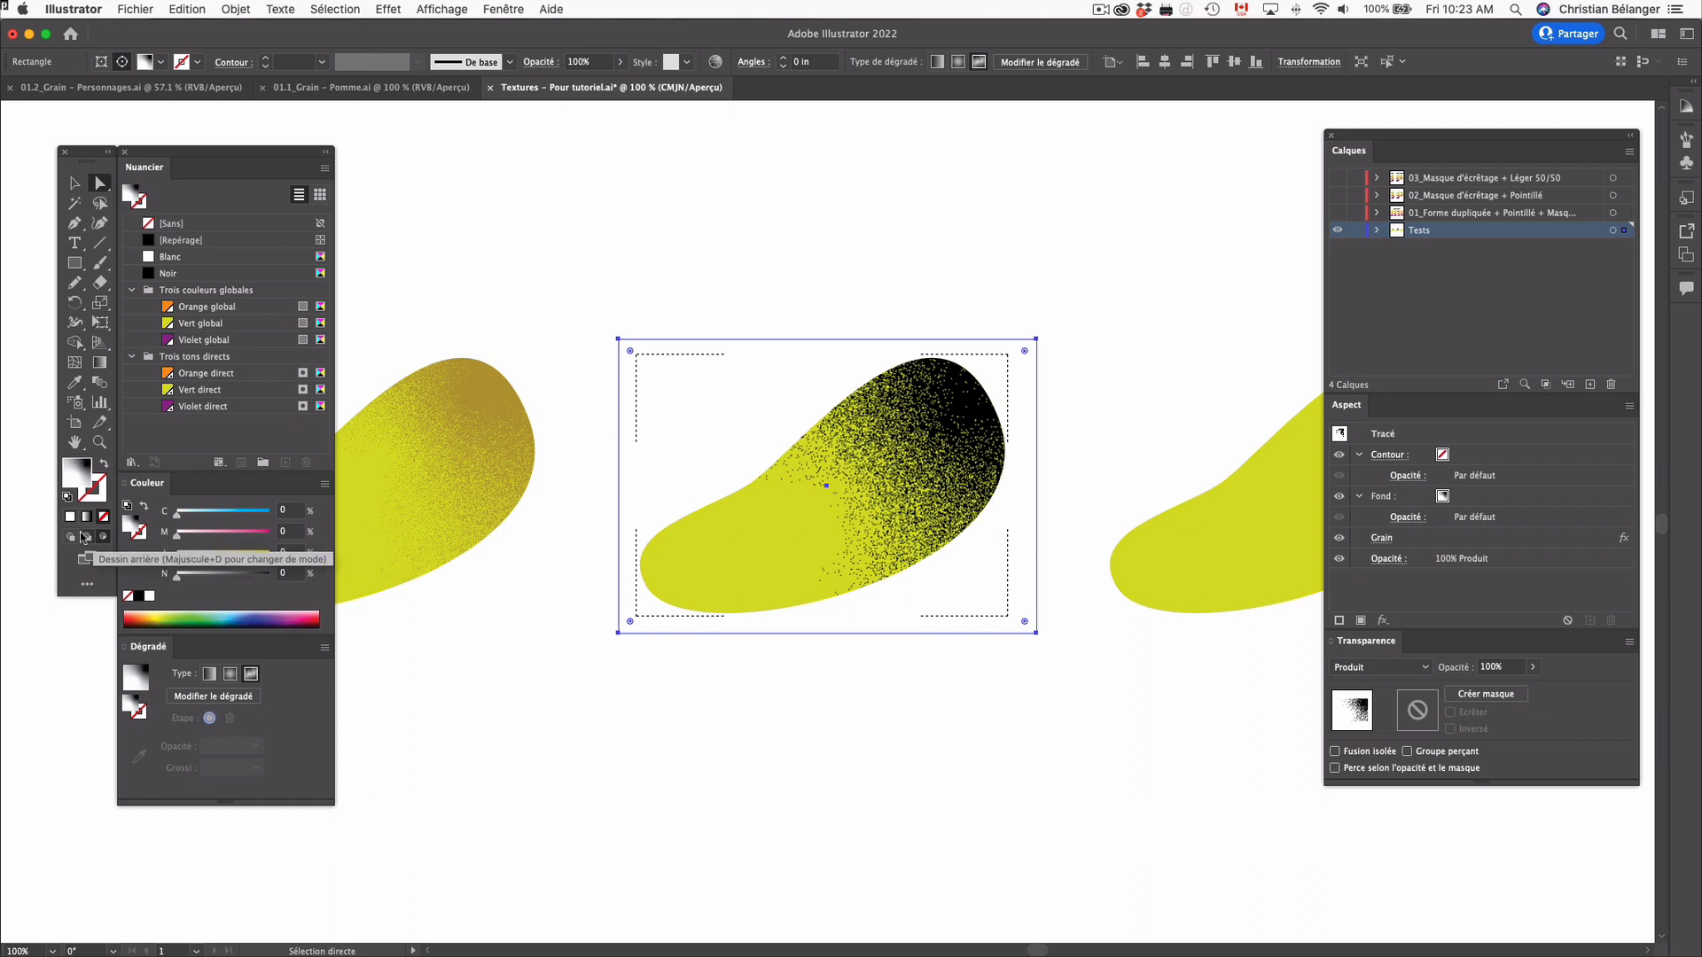
pyautogui.click(625, 702)
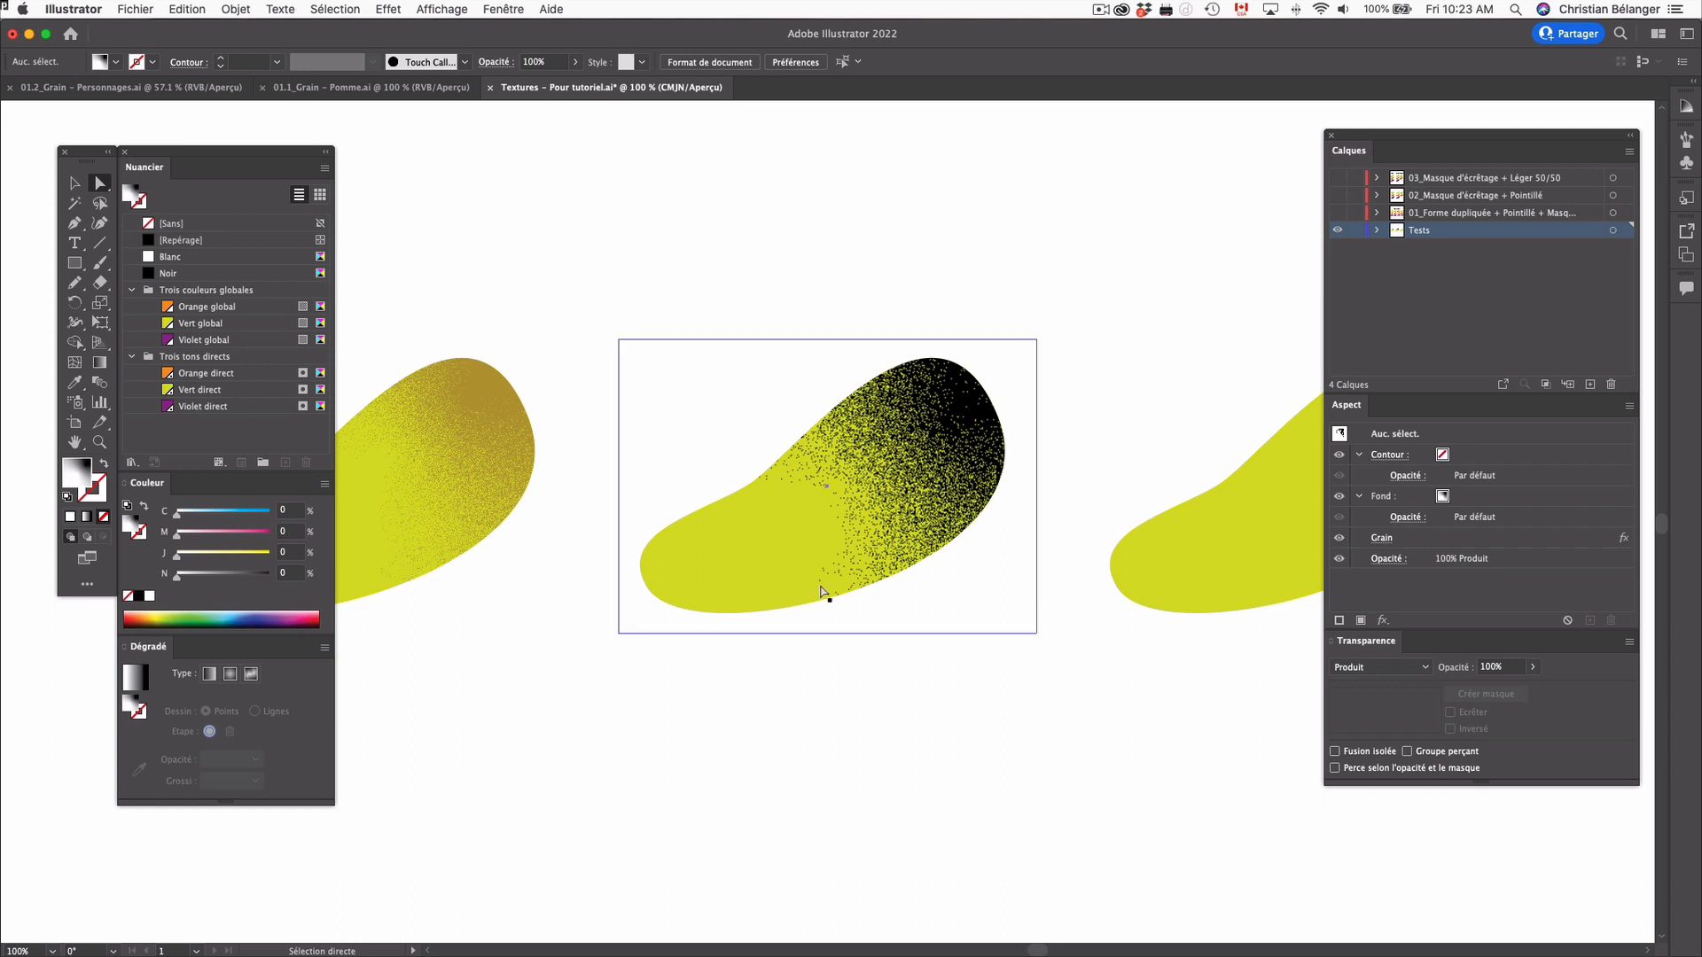
# Try moving the clipped grain shape down and to the left as one group, and undo the move
pyautogui.press('v')
pyautogui.moveTo(821, 592); pyautogui.dragTo(702, 620)
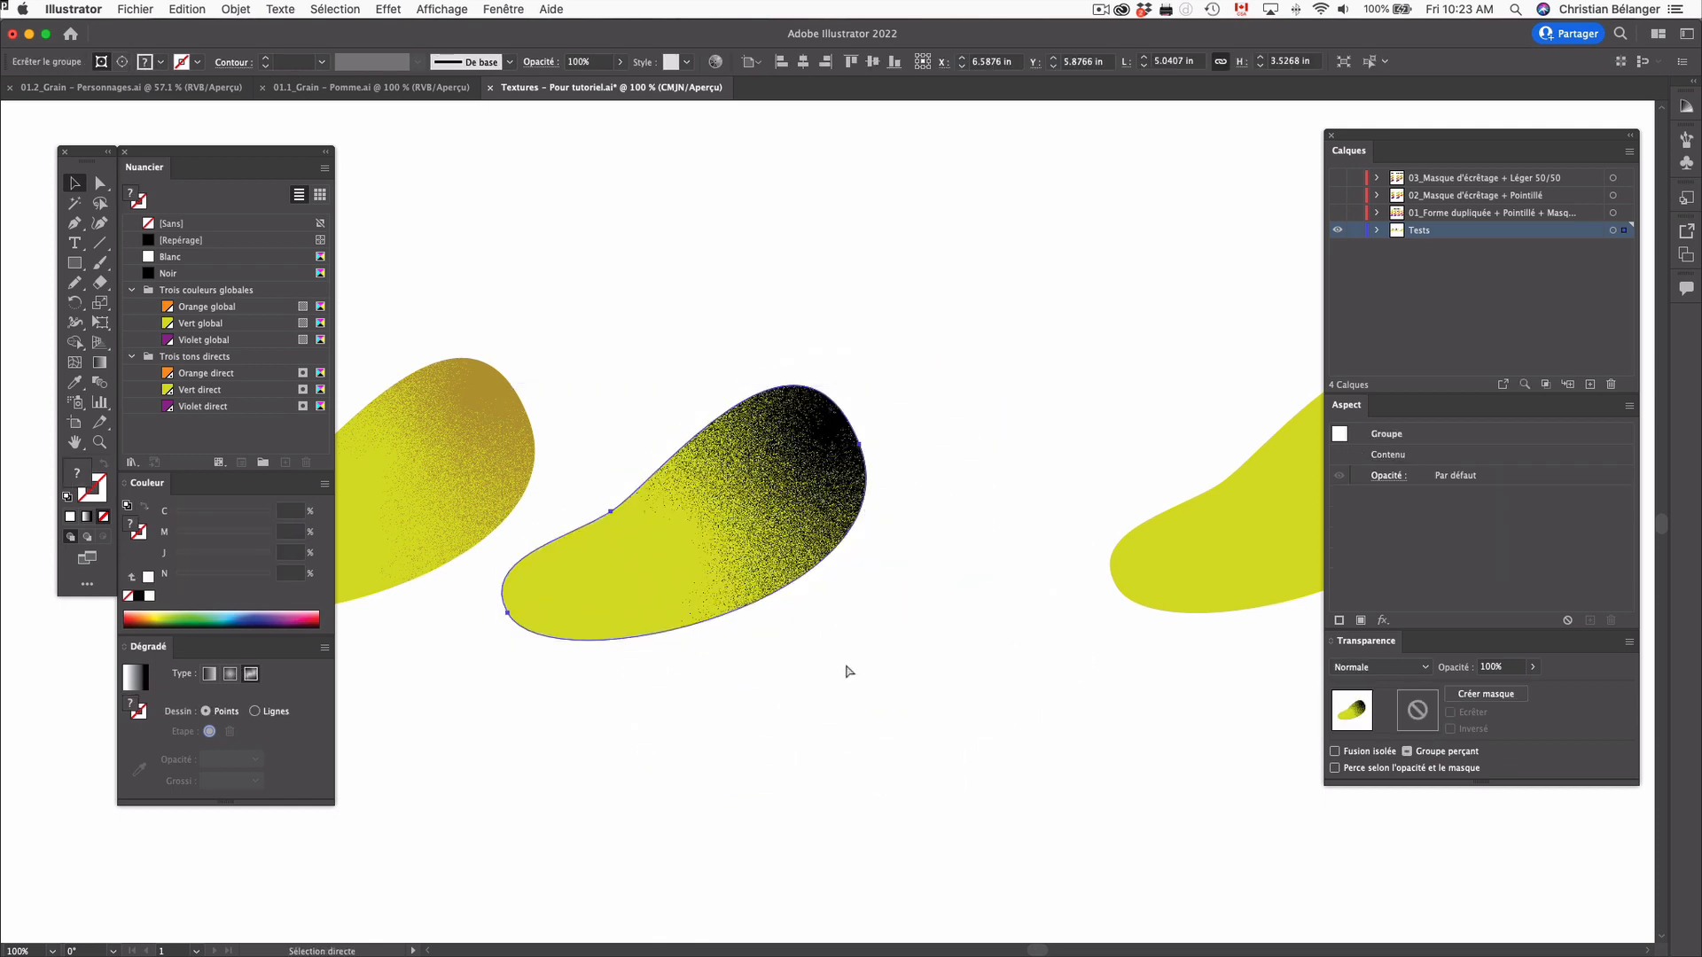
pyautogui.press('super+z')
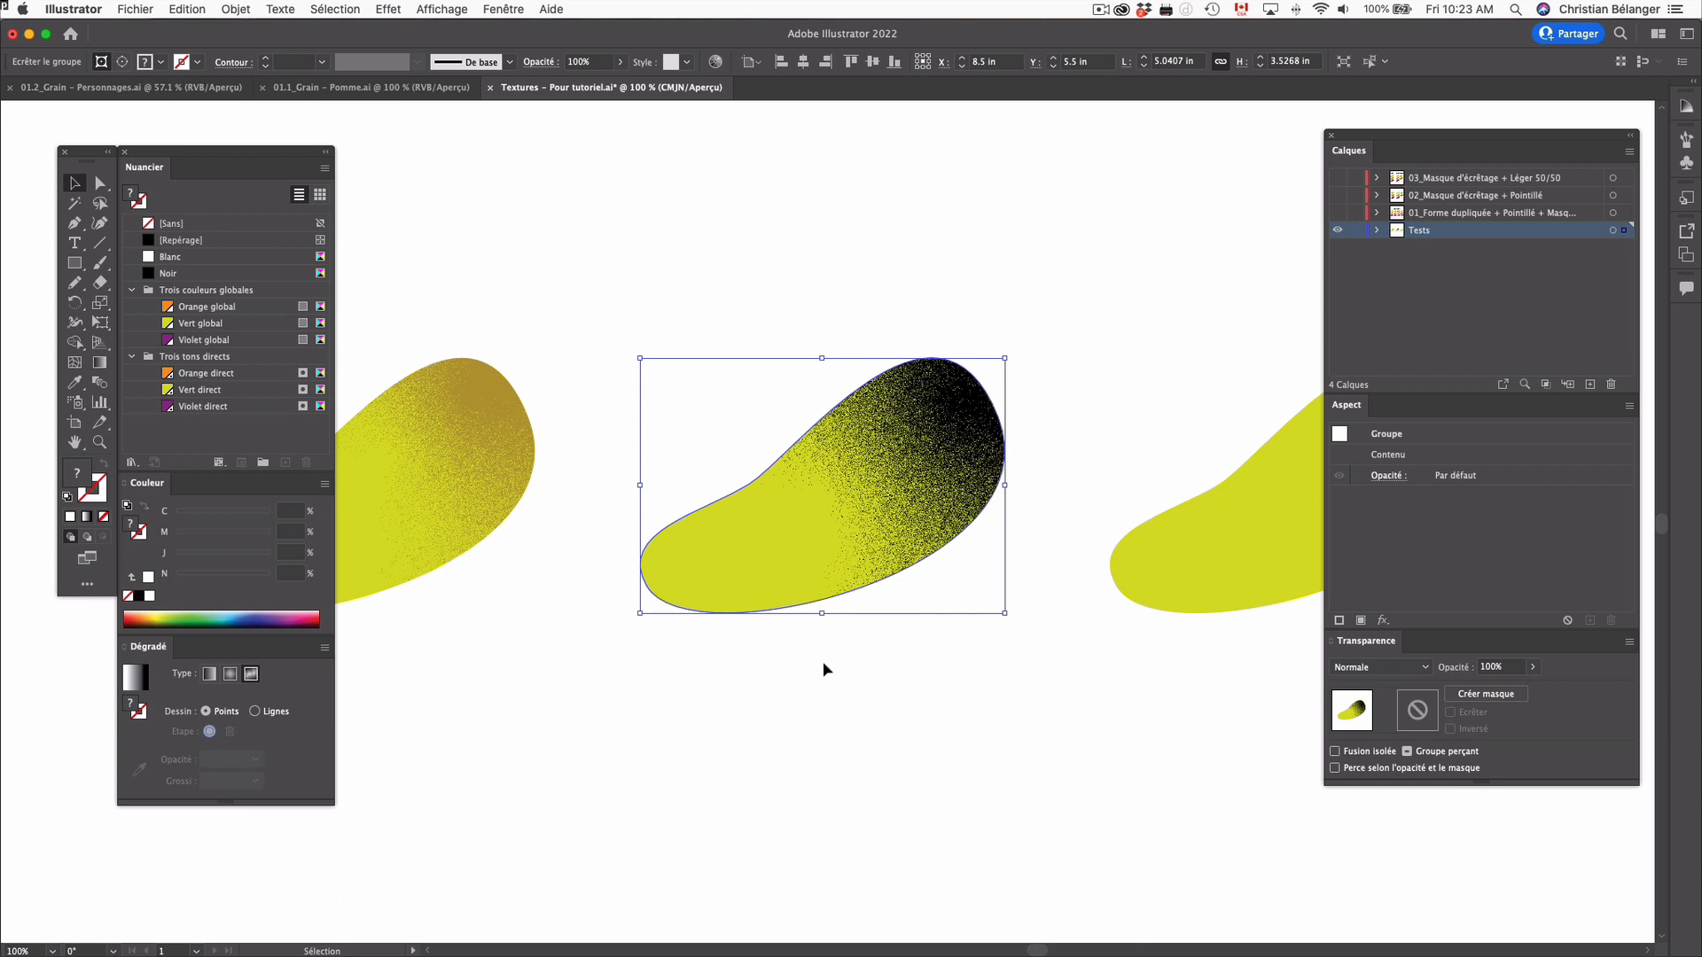
# Examine the clipping group in the Tests layer, toggling the visibility of its mask and its gradient rectangle to check each one's role
pyautogui.click(1376, 230)
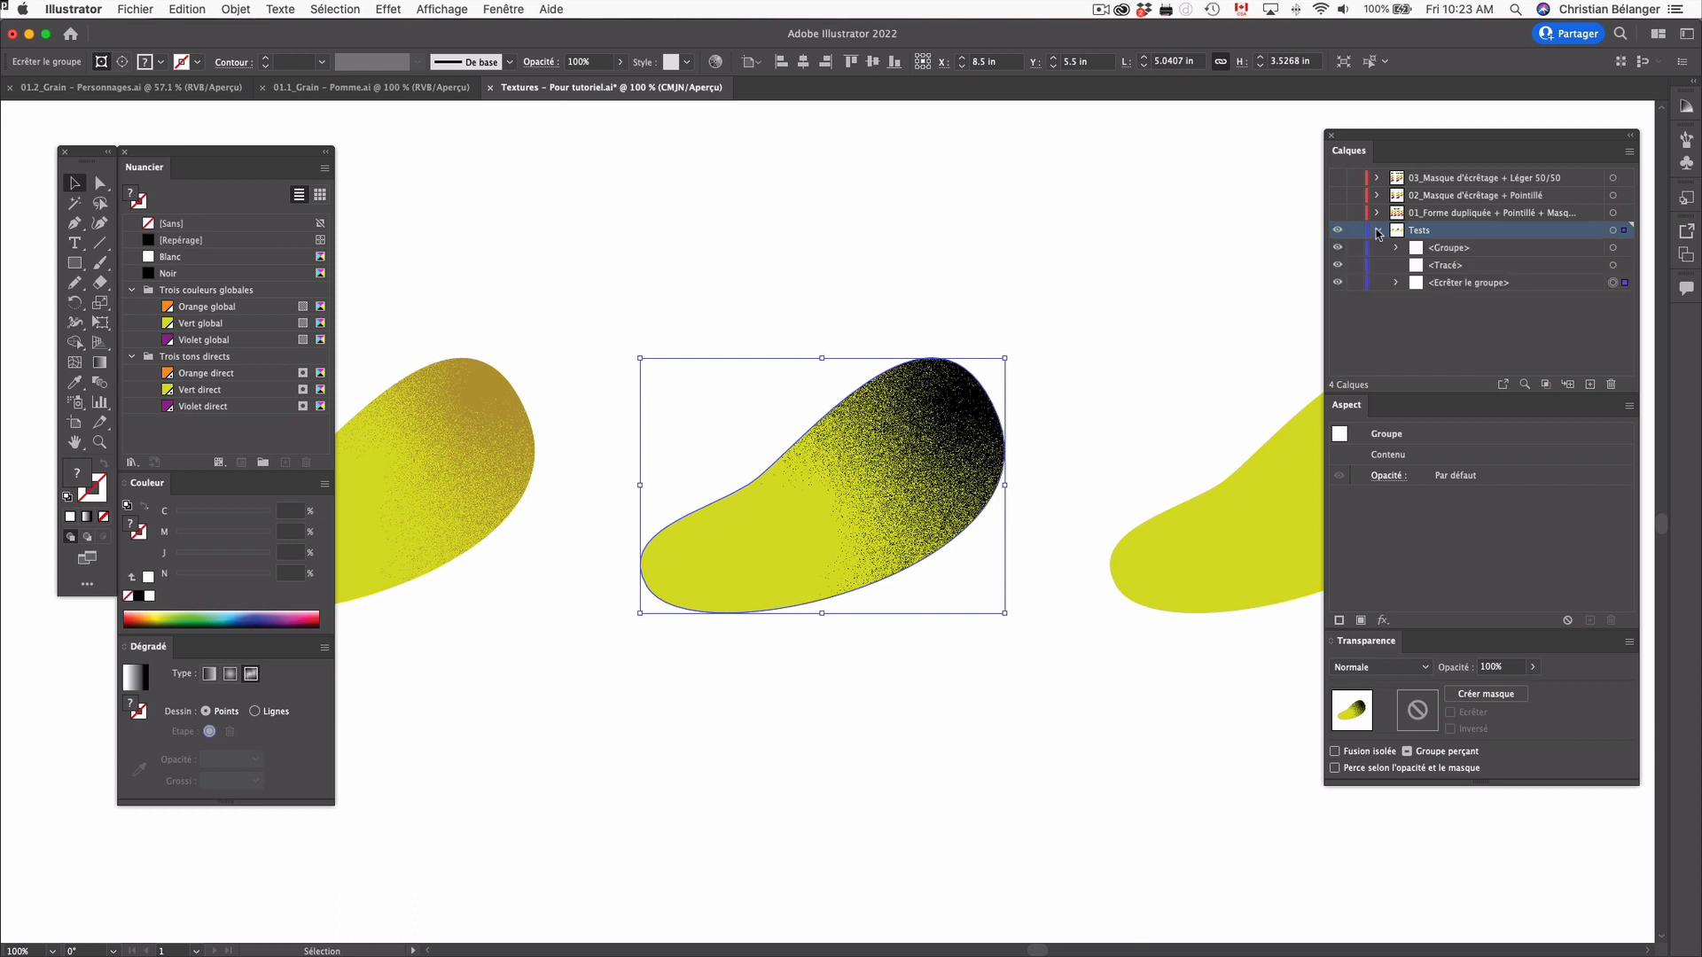
pyautogui.click(1444, 286)
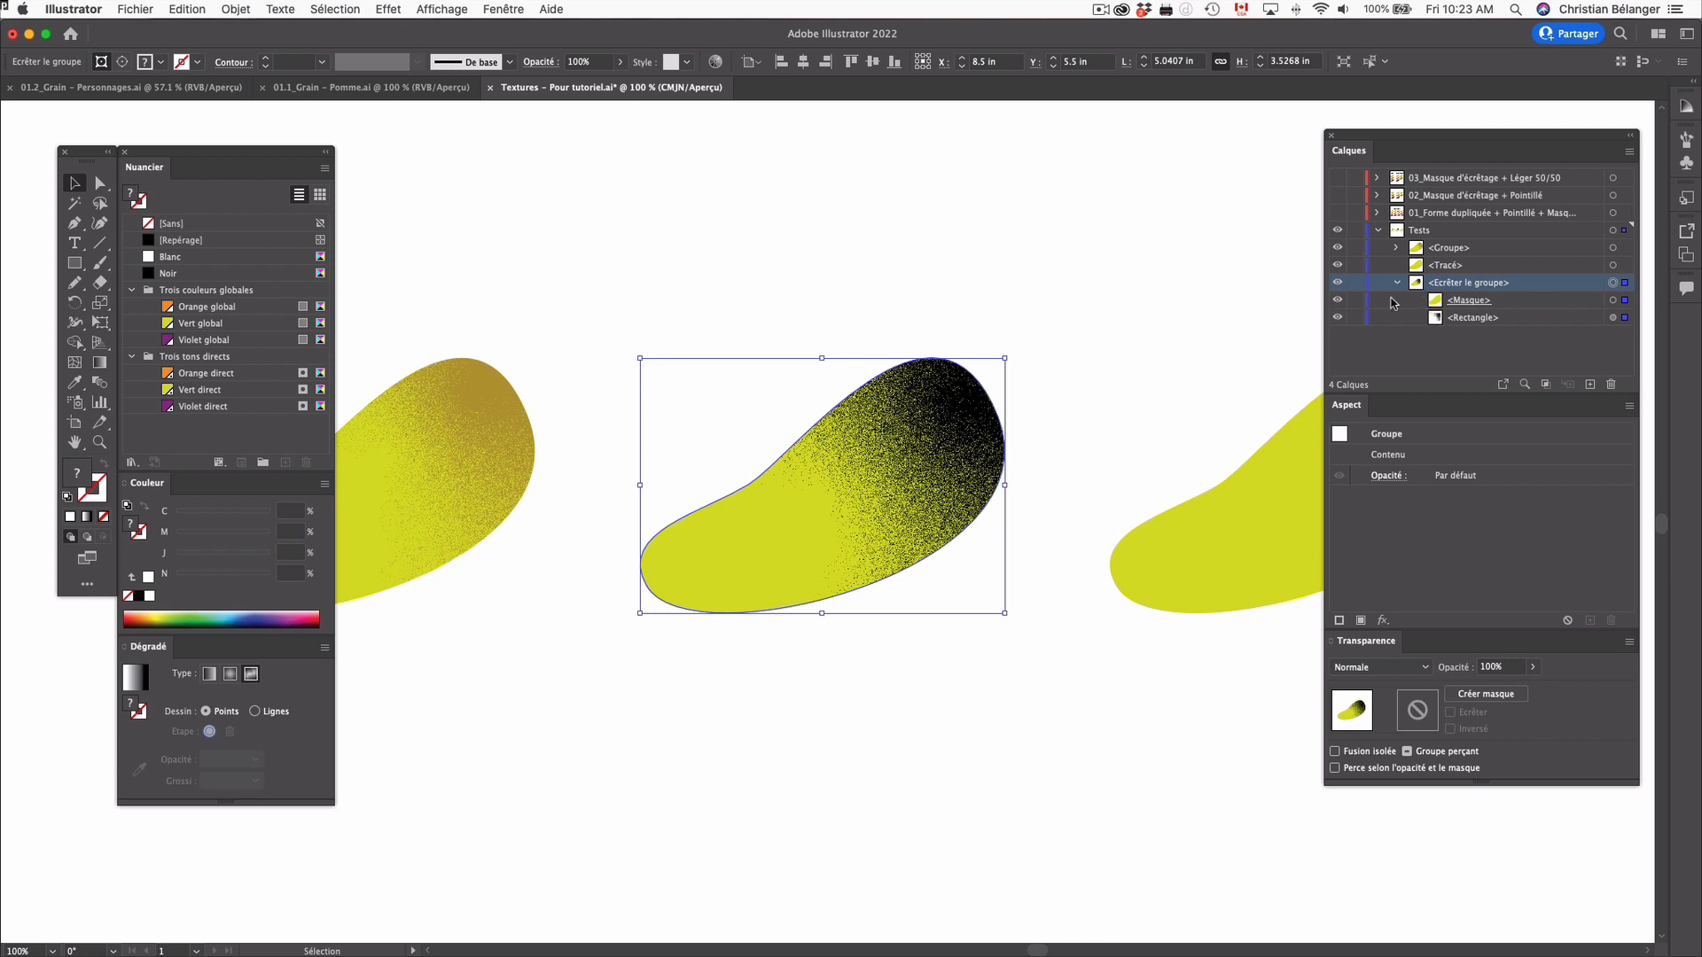
pyautogui.click(1339, 302)
pyautogui.click(1339, 302)
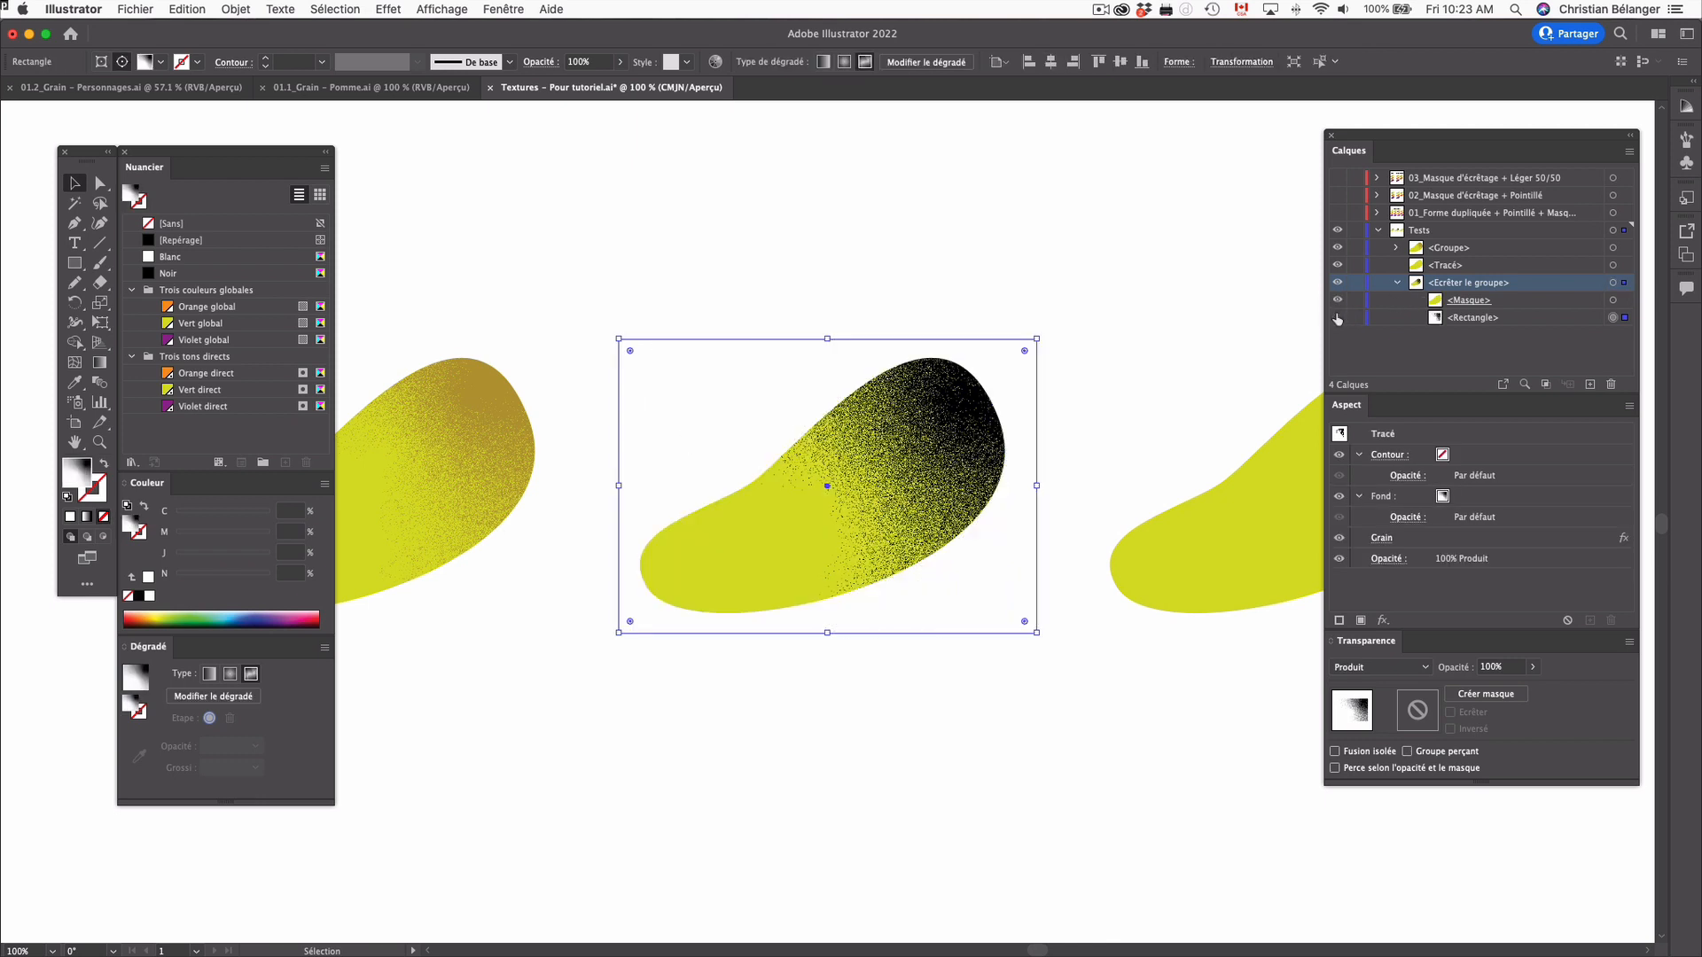
pyautogui.click(1338, 317)
pyautogui.click(1338, 318)
pyautogui.click(1433, 323)
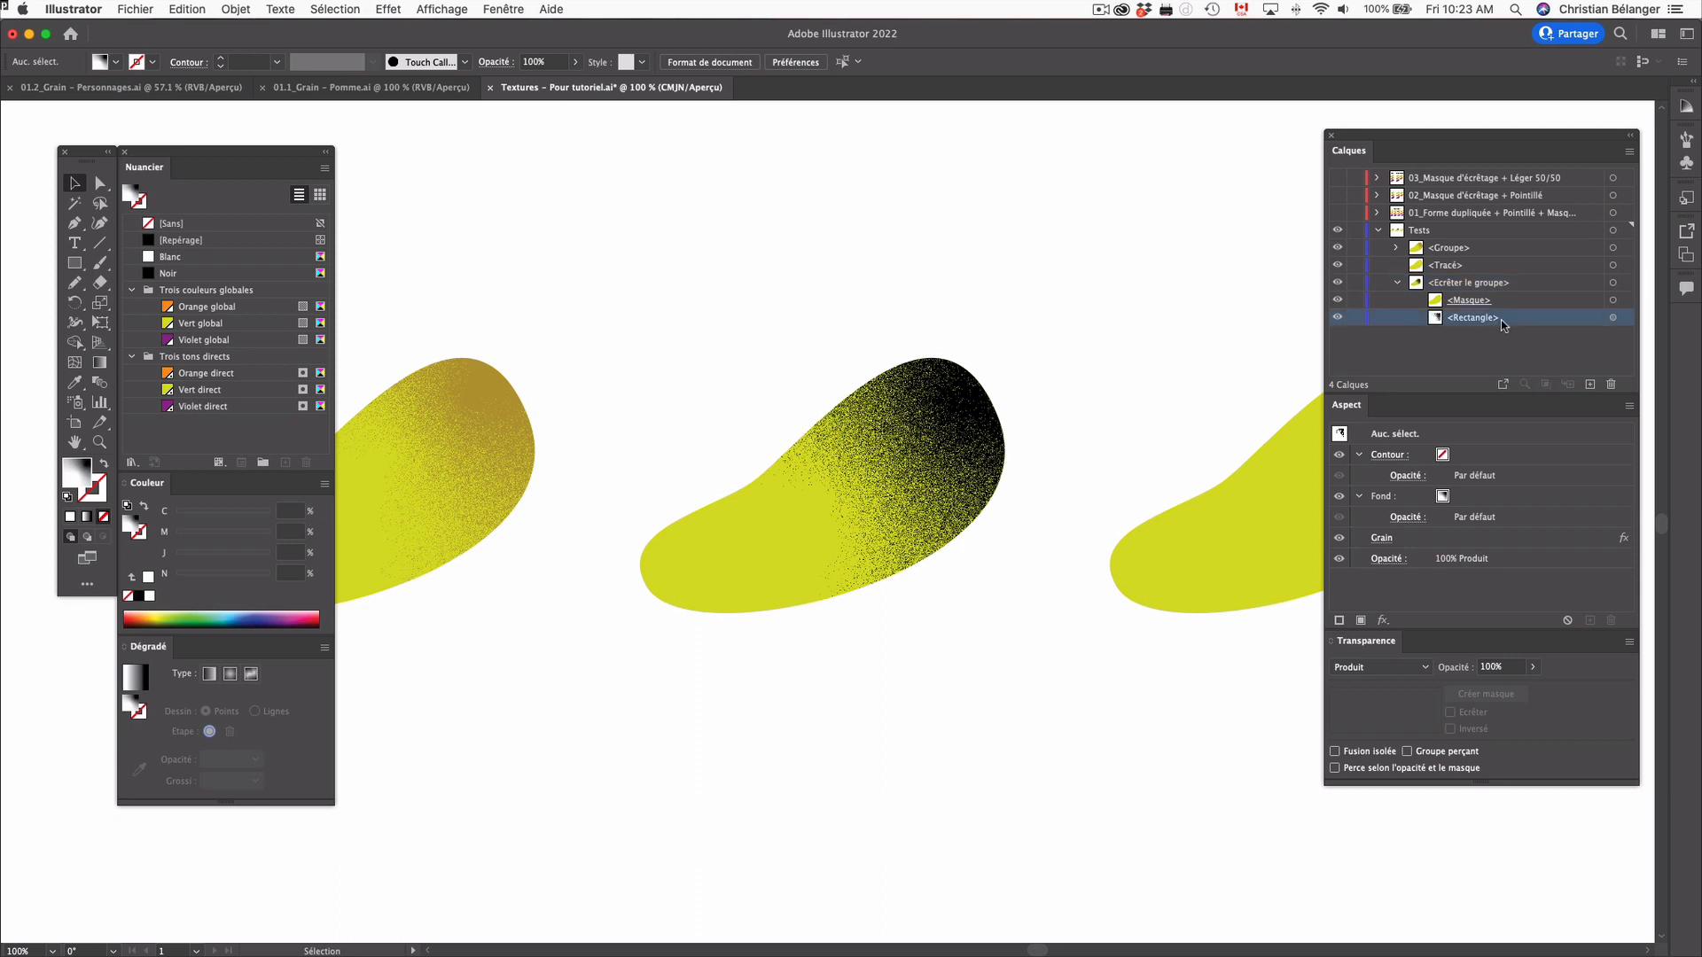
pyautogui.click(1397, 283)
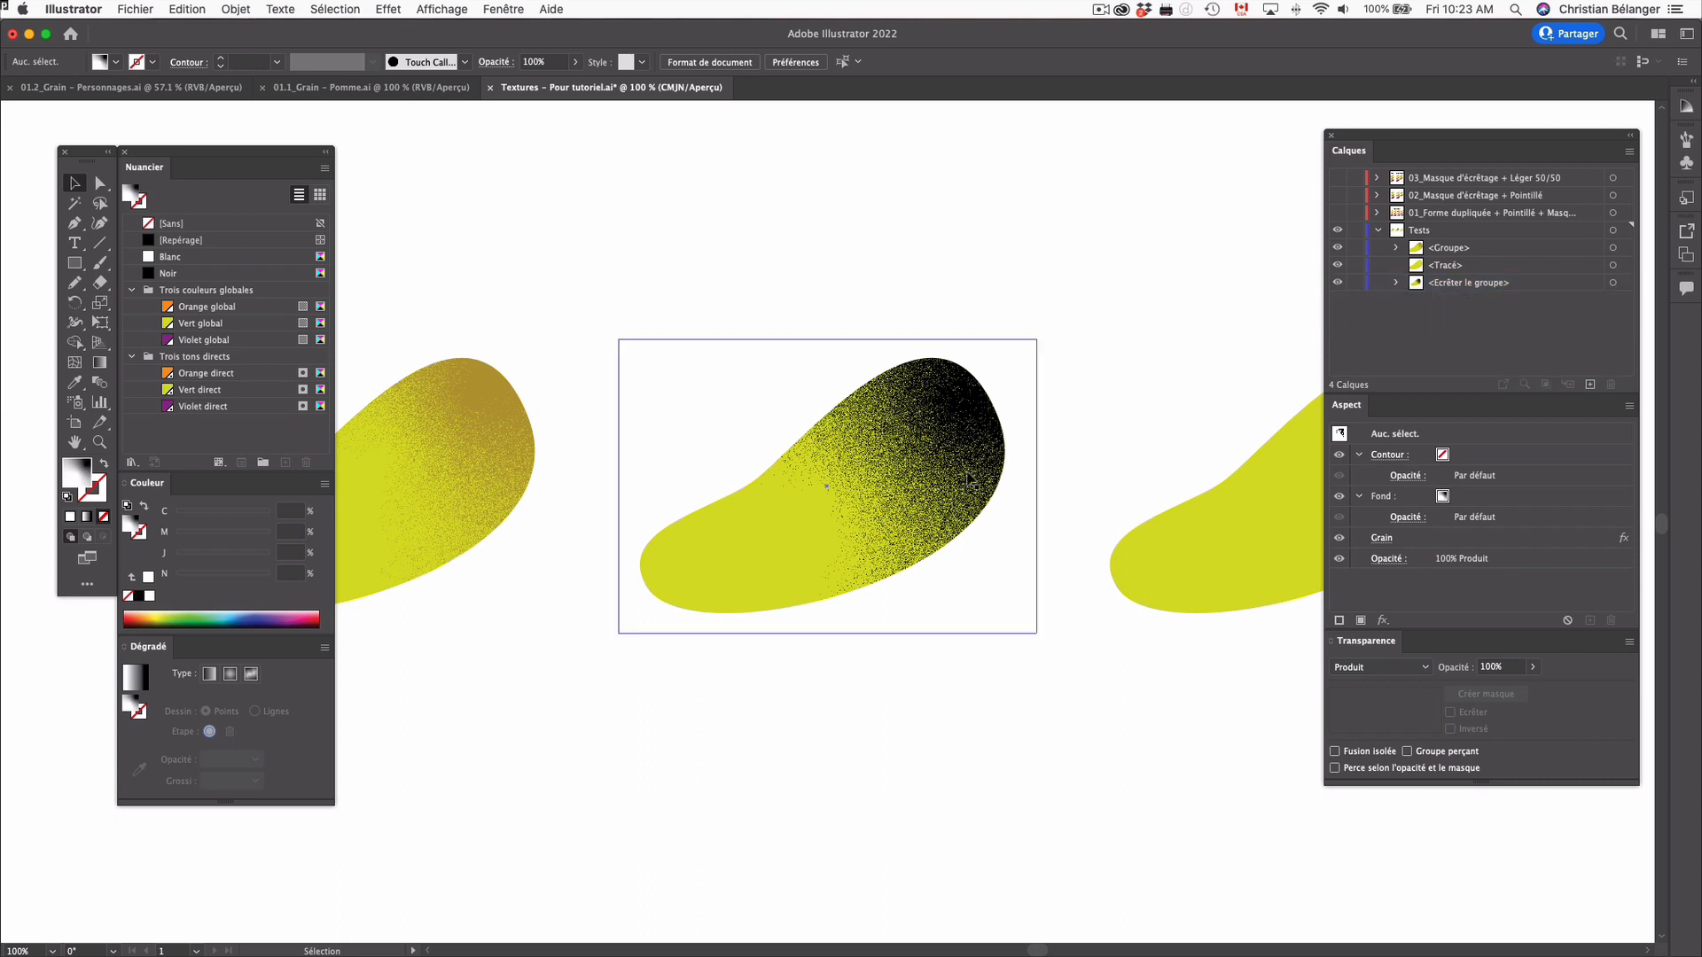
# Try moving the clipped grain shape down and to the right, and undo the move
pyautogui.moveTo(984, 518); pyautogui.dragTo(1018, 589)
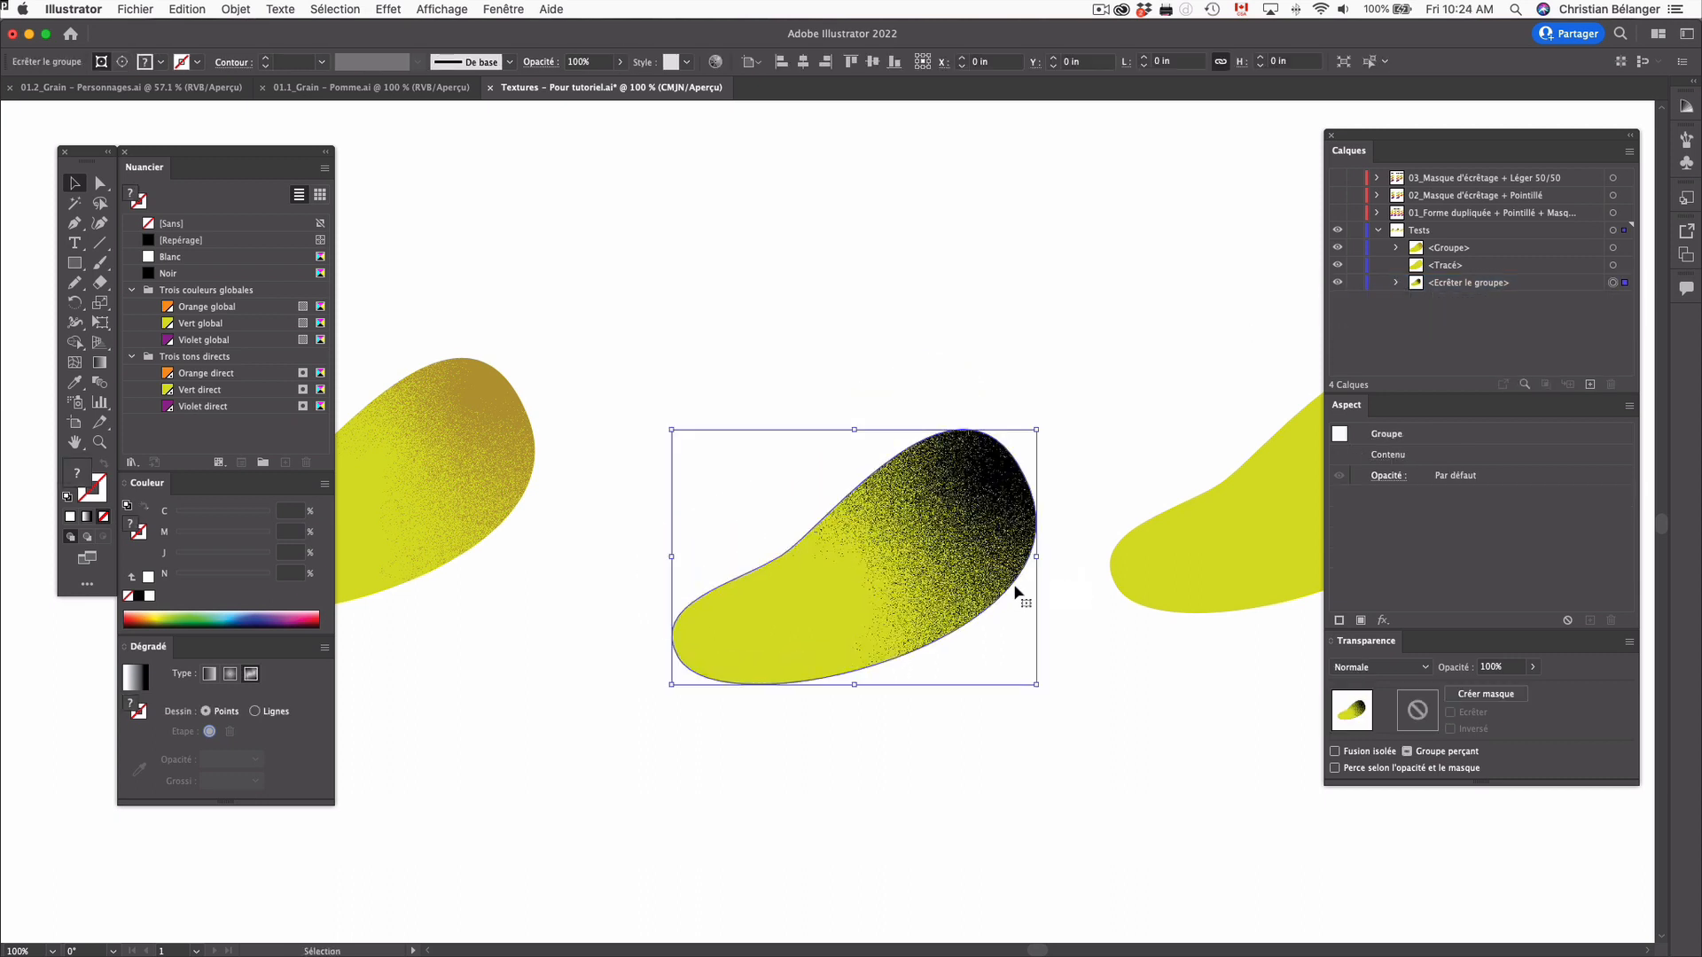
pyautogui.press('super+z')
# Reshape the clipping path's upper end into a taller hump and extend the gradient rectangle's upper-right corner to cover it
pyautogui.press('a')
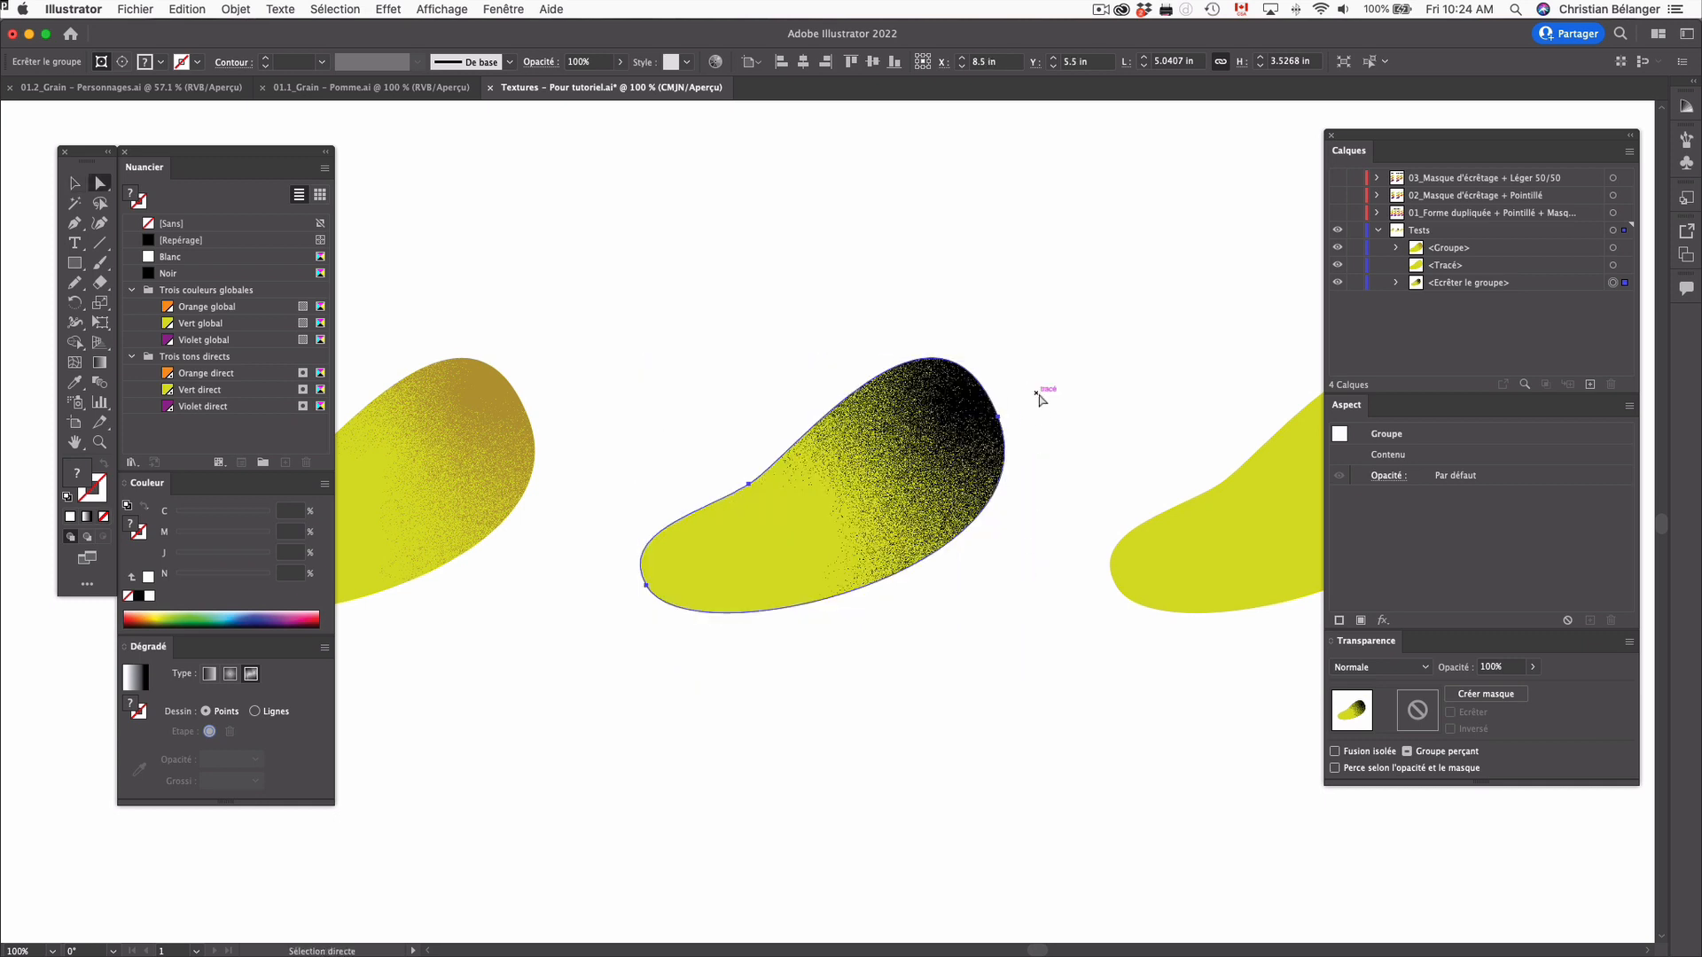
pyautogui.click(982, 428)
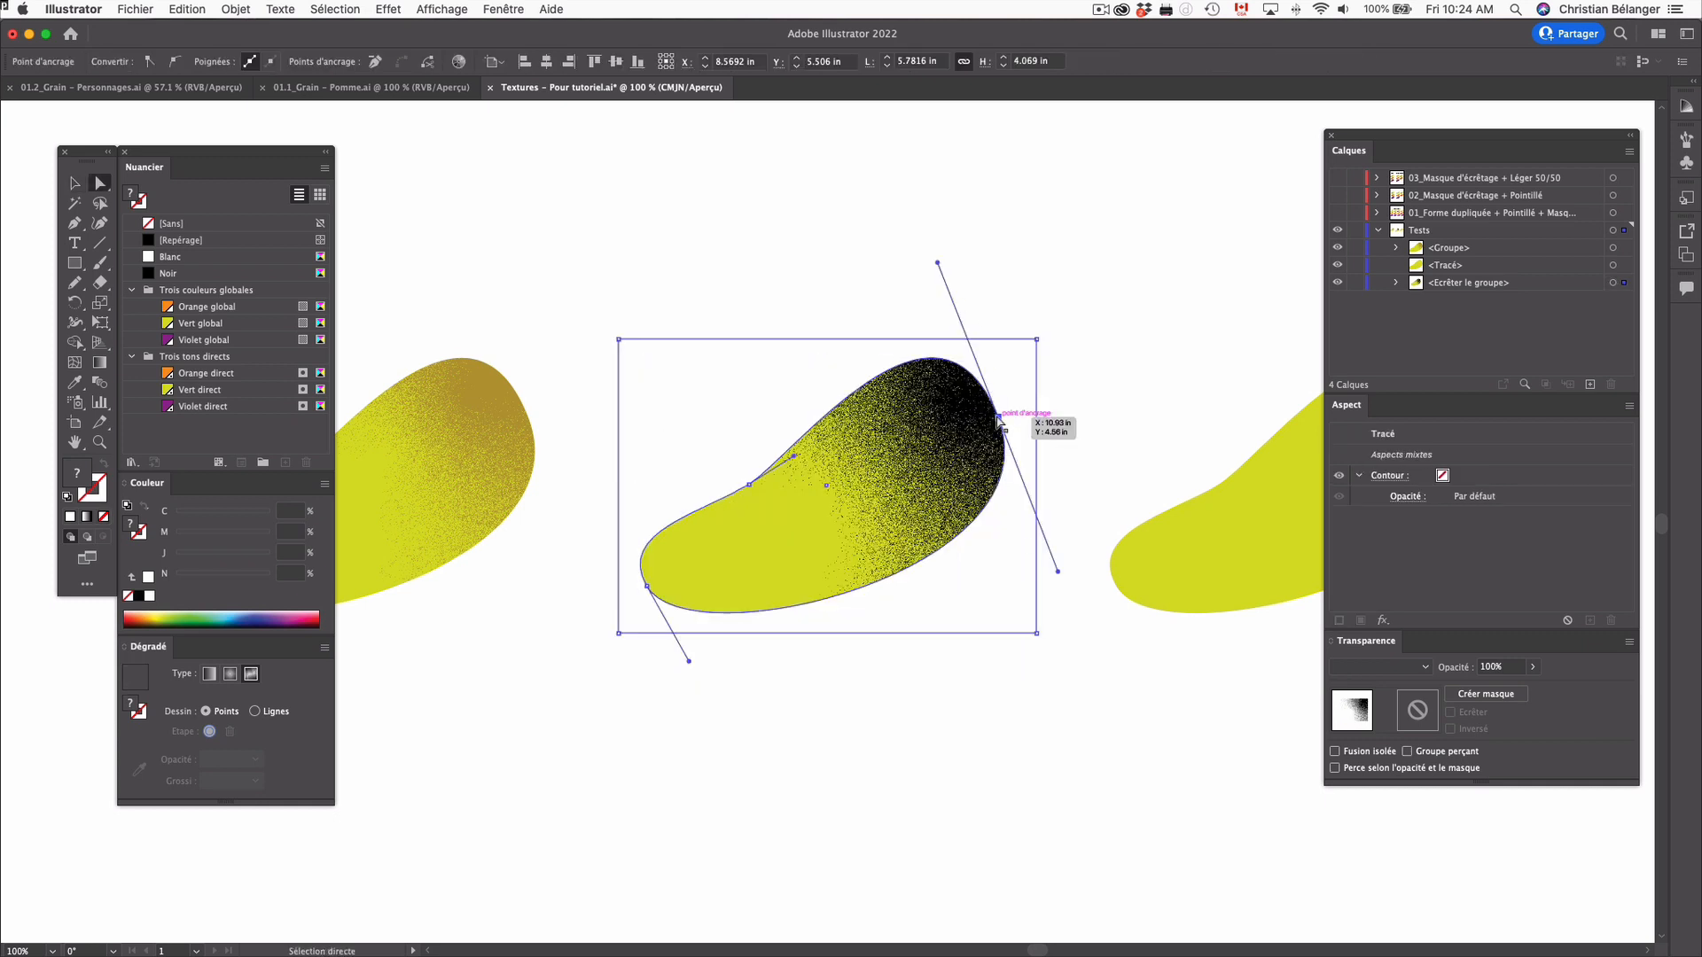
pyautogui.moveTo(936, 264); pyautogui.dragTo(890, 291)
pyautogui.moveTo(1094, 486); pyautogui.dragTo(1056, 368)
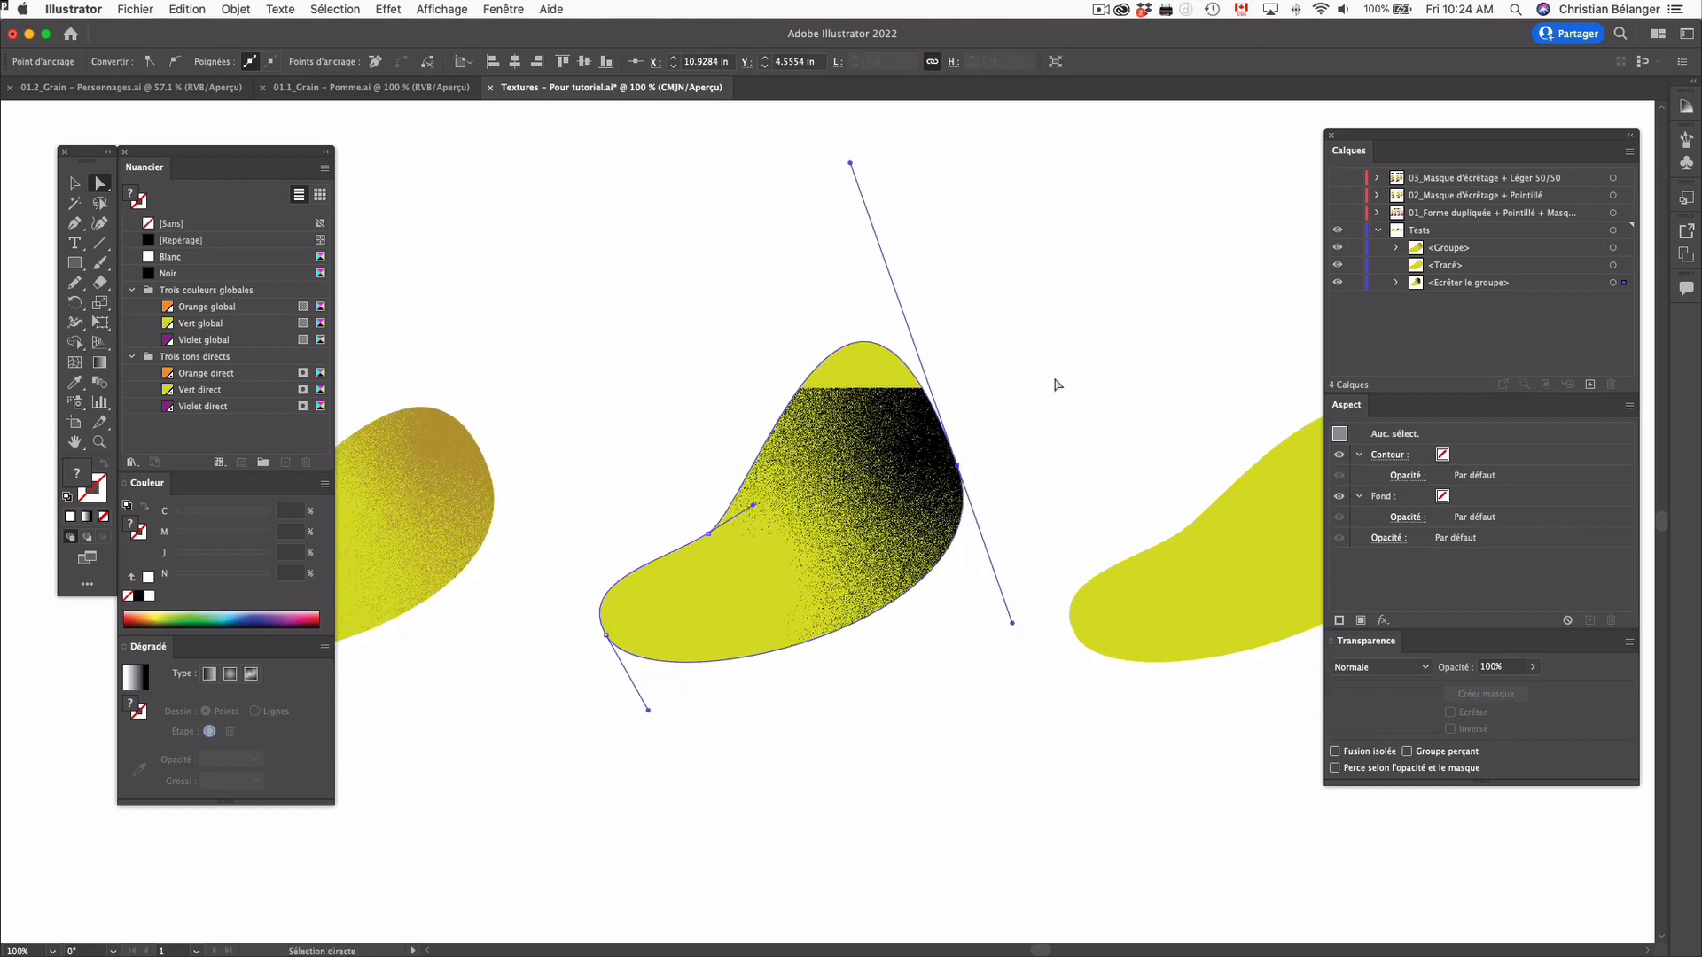
pyautogui.click(893, 396)
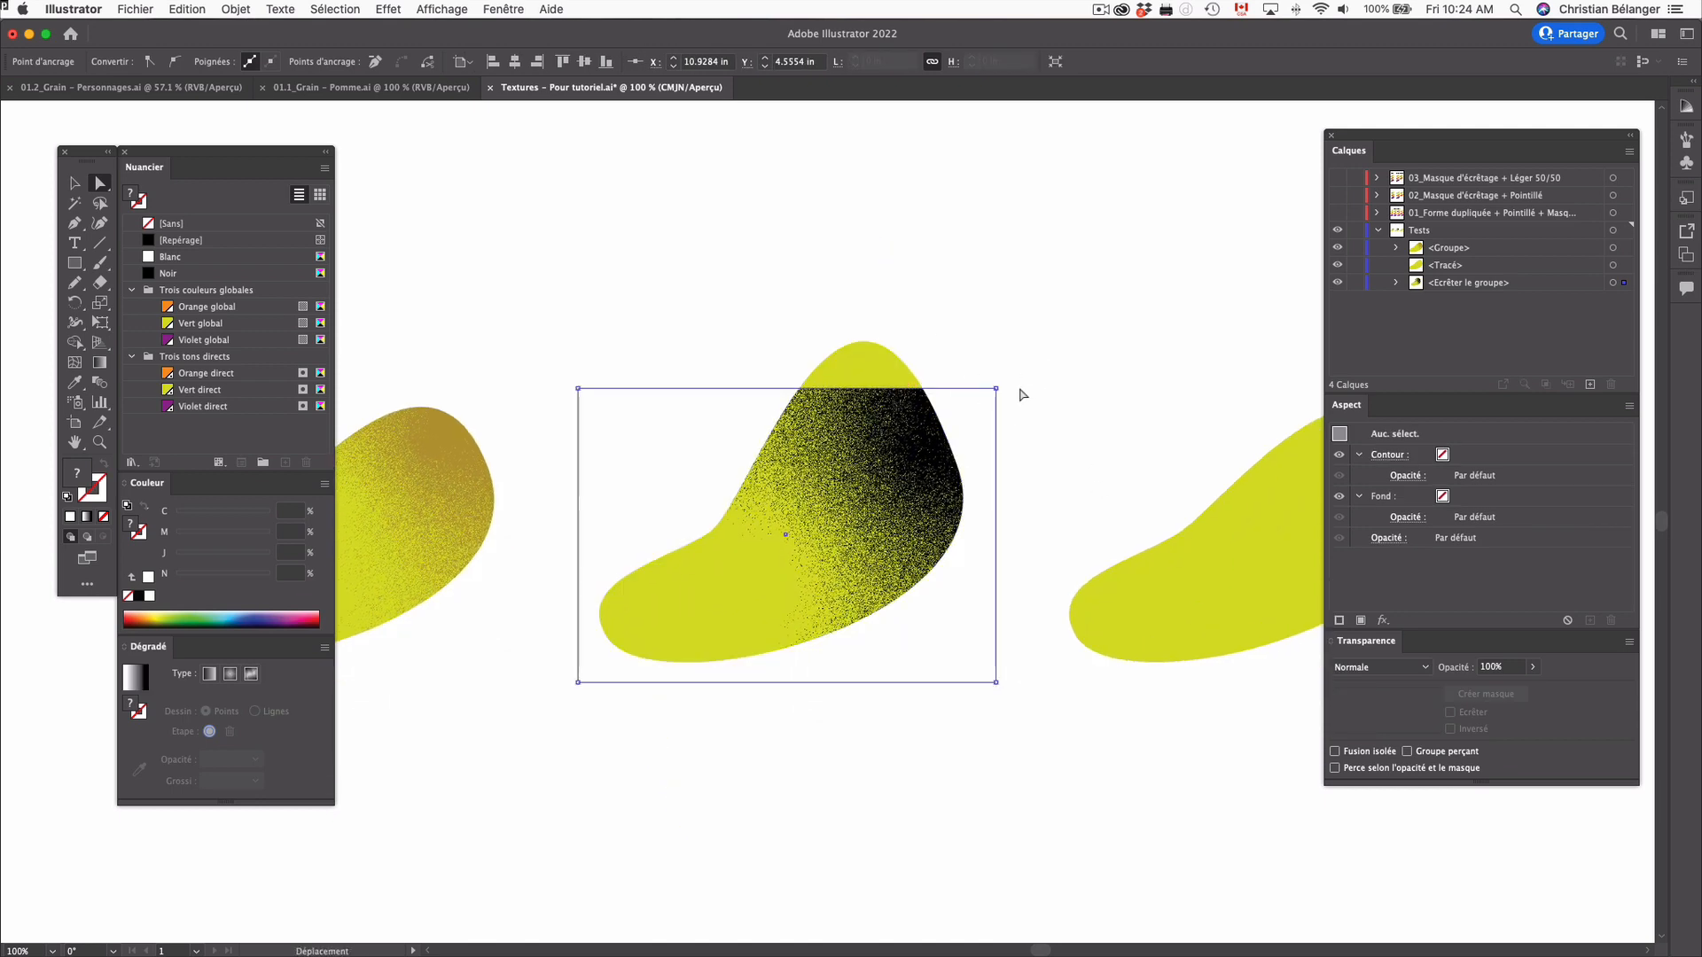
pyautogui.moveTo(997, 388); pyautogui.dragTo(1044, 228)
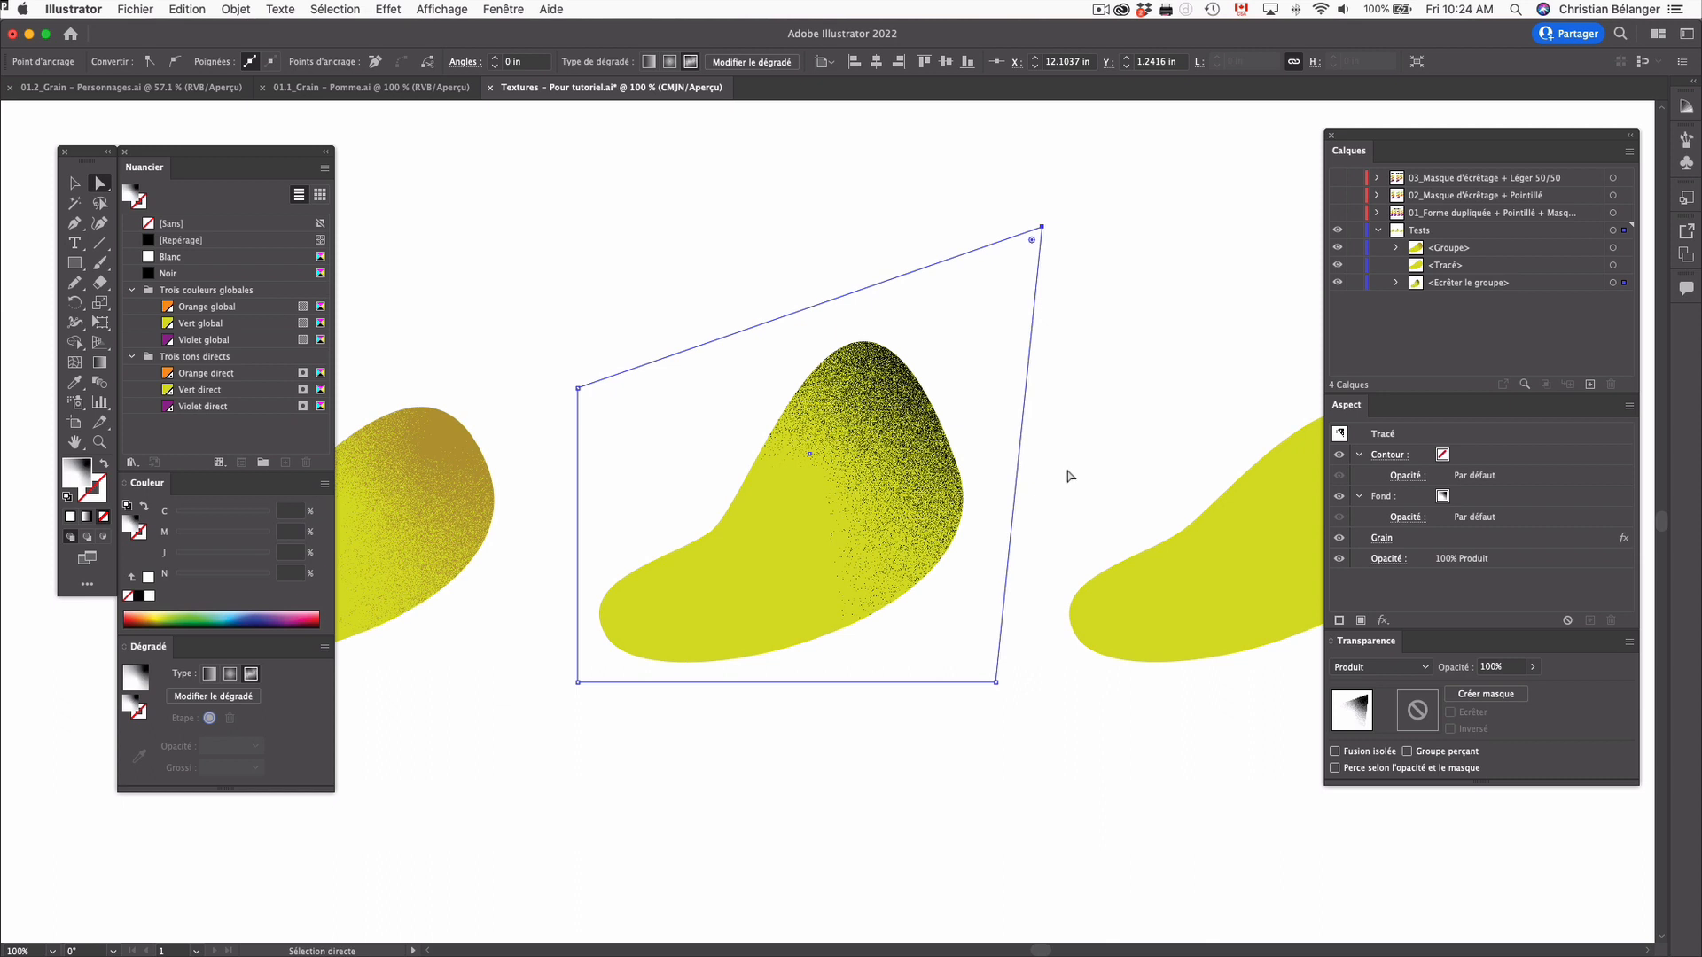
# Reposition the gradient points, moving white down toward the shape's lower lobe and black into the new upper hump
pyautogui.press('g')
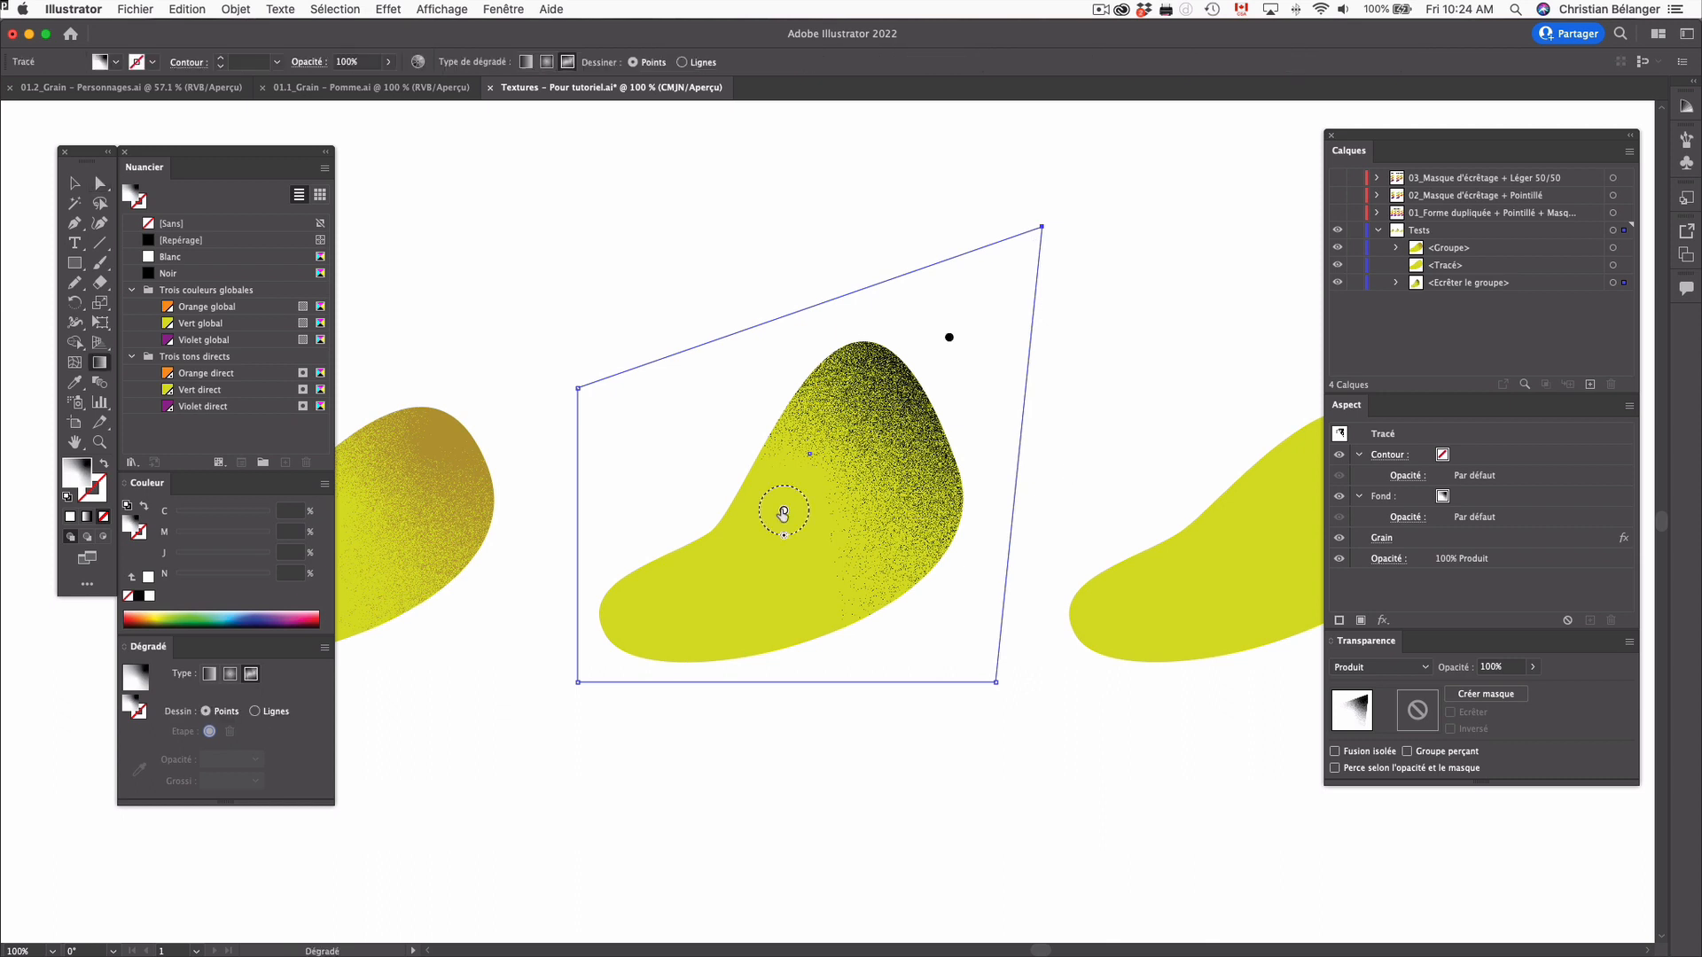
pyautogui.moveTo(784, 513); pyautogui.dragTo(766, 555)
pyautogui.click(949, 337)
pyautogui.moveTo(949, 336); pyautogui.dragTo(870, 390)
pyautogui.click(766, 556)
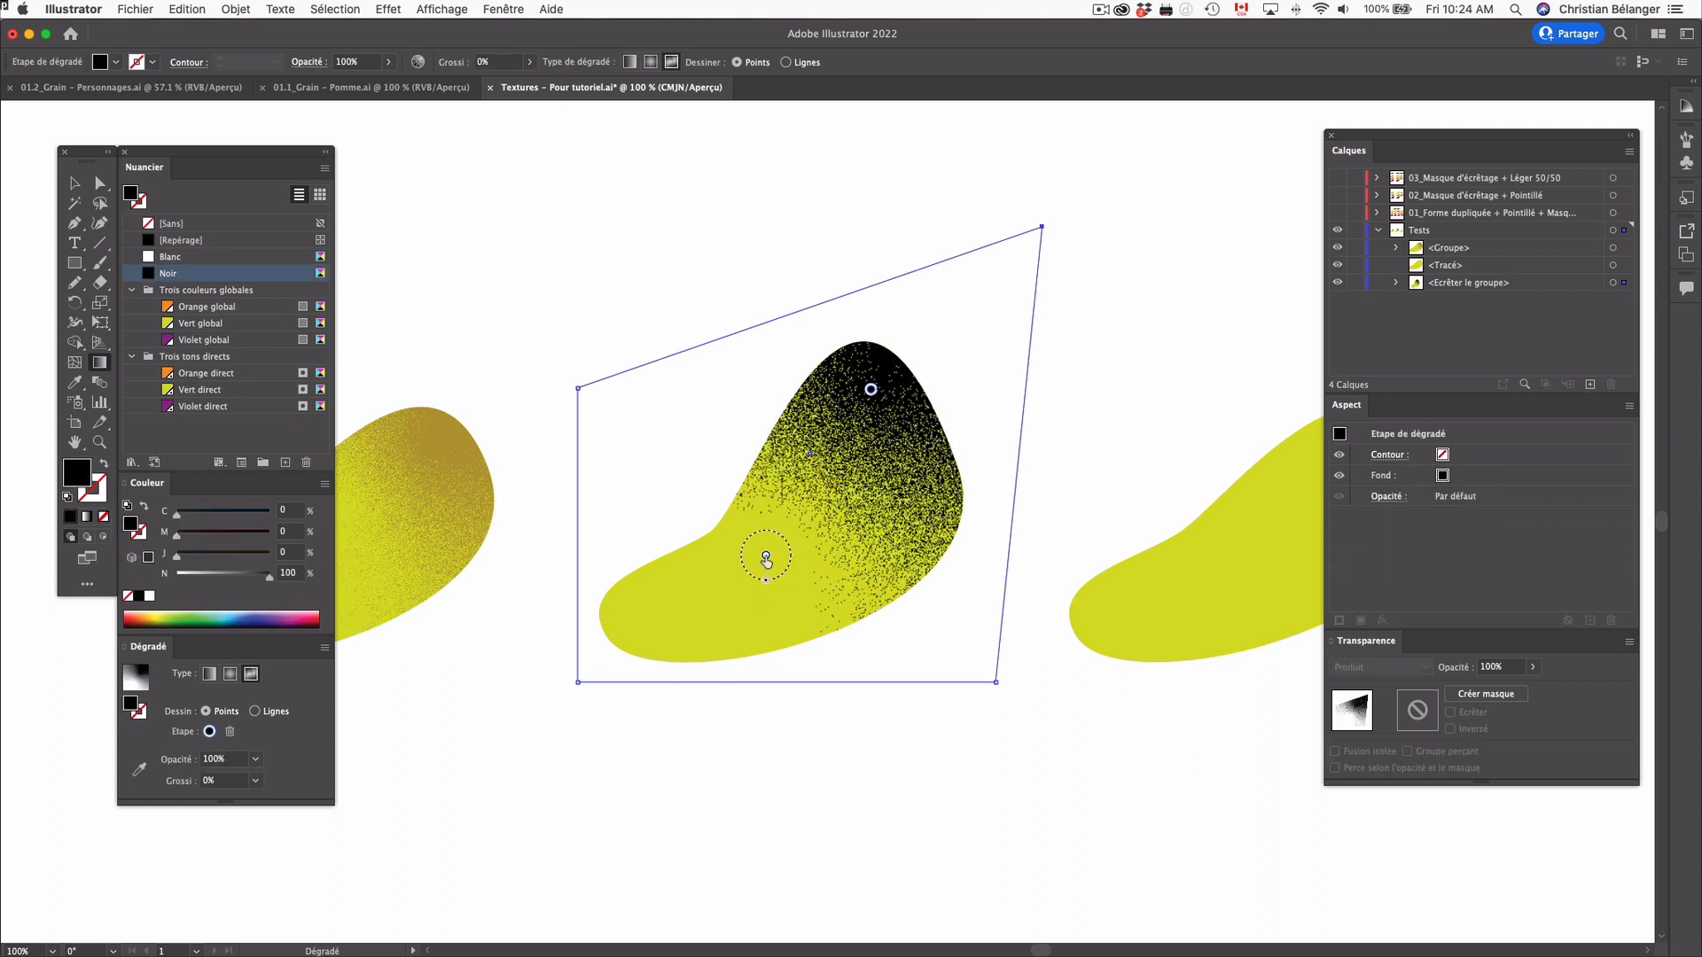
pyautogui.moveTo(765, 556); pyautogui.dragTo(754, 569)
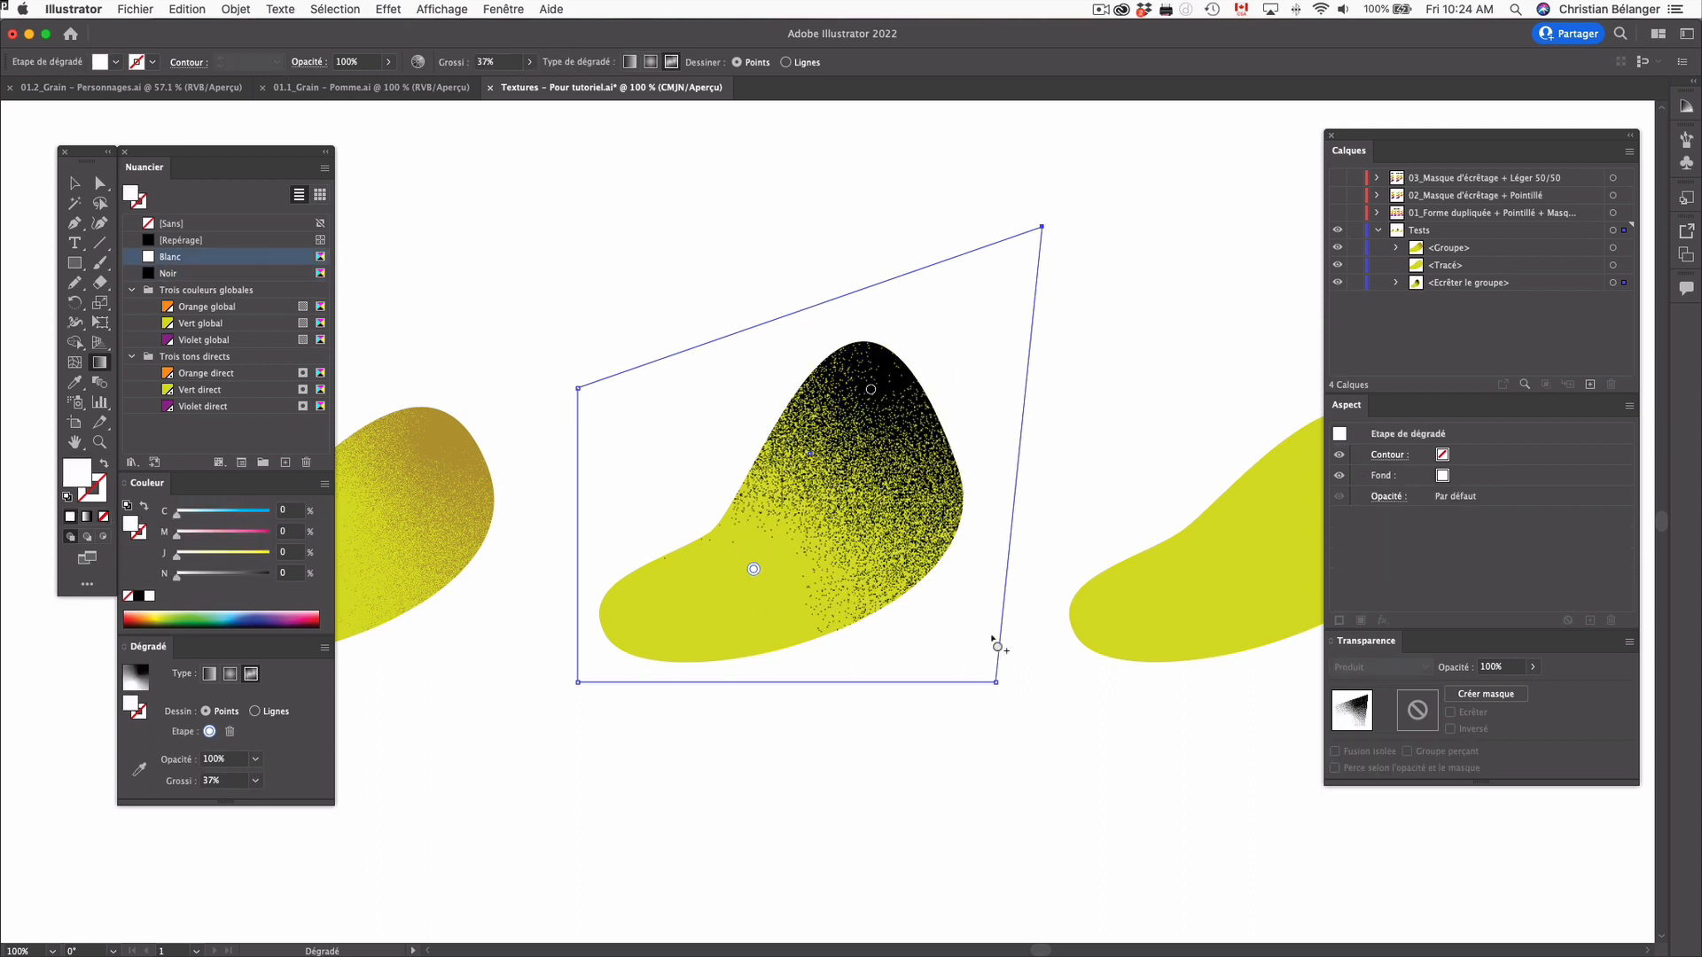
# Try the Normale blending mode on the grain gradient rectangle
pyautogui.press('a')
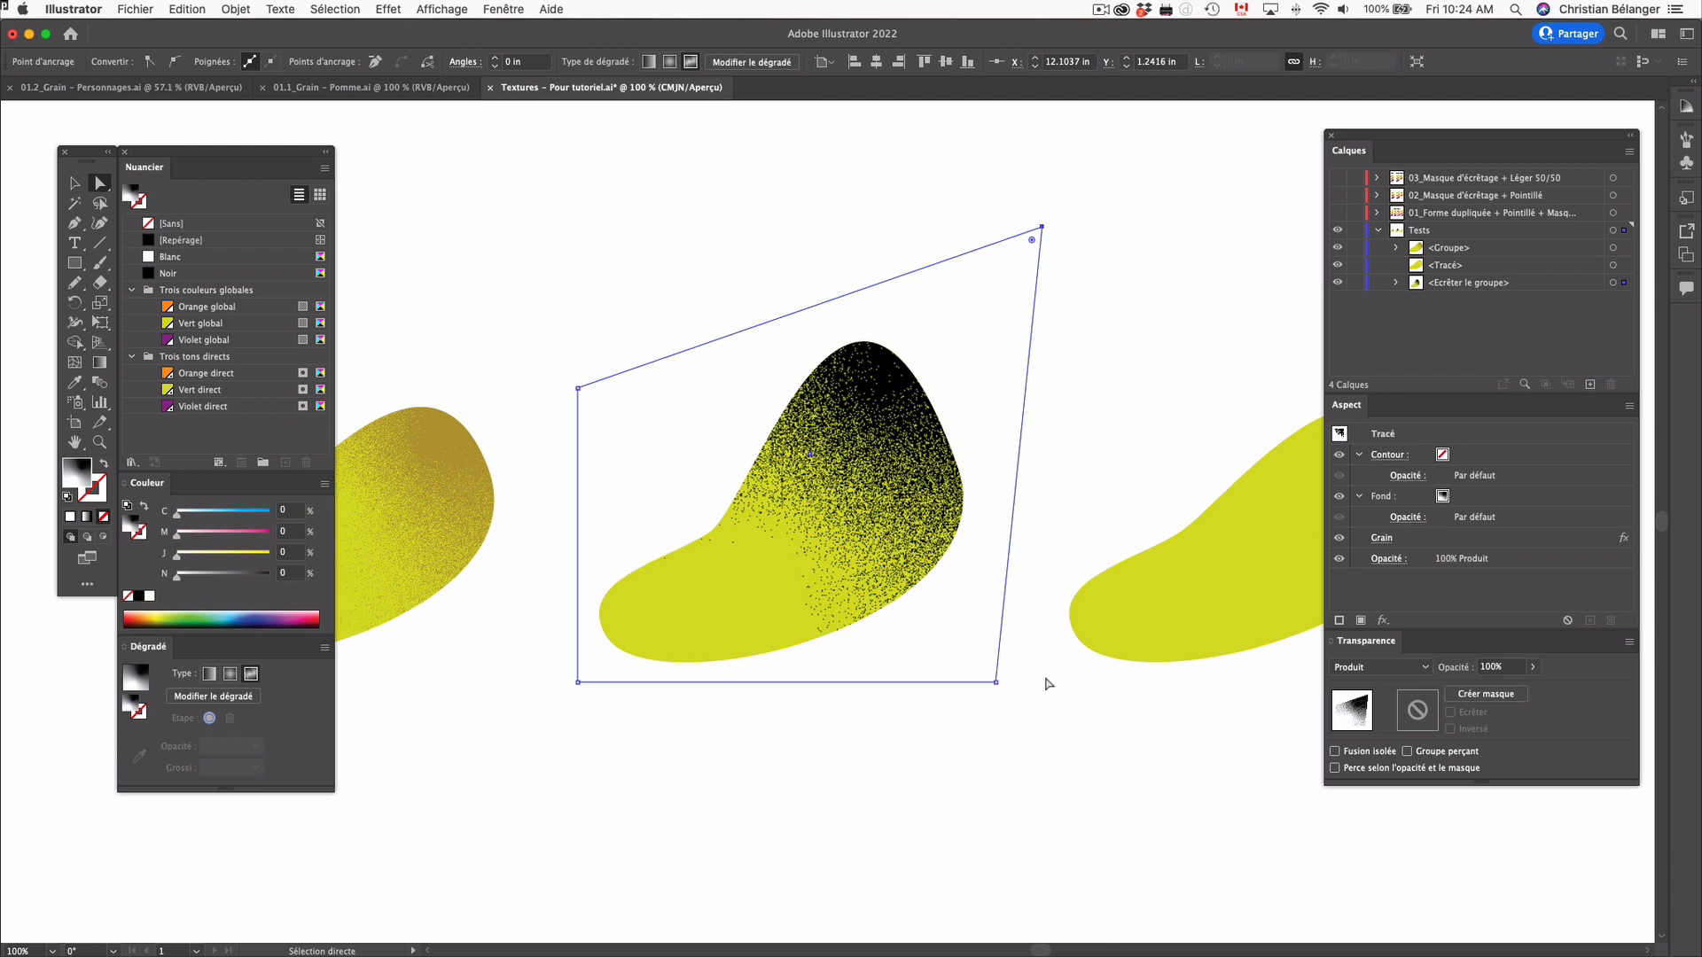
pyautogui.click(854, 545)
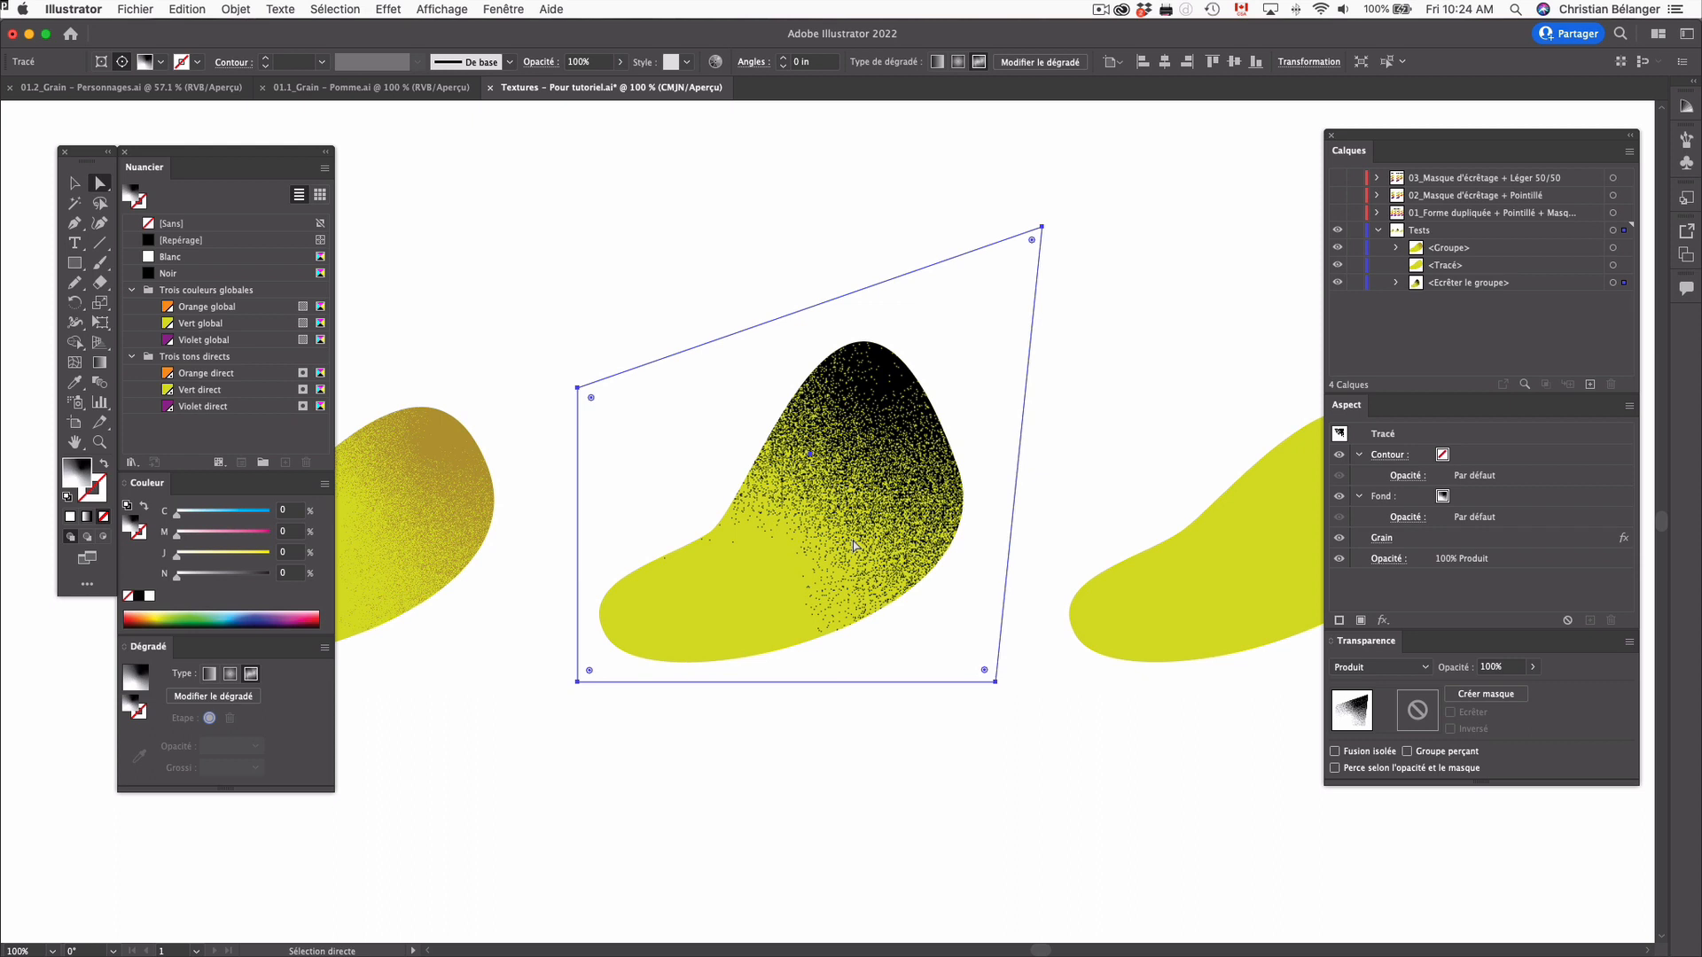
pyautogui.click(1380, 670)
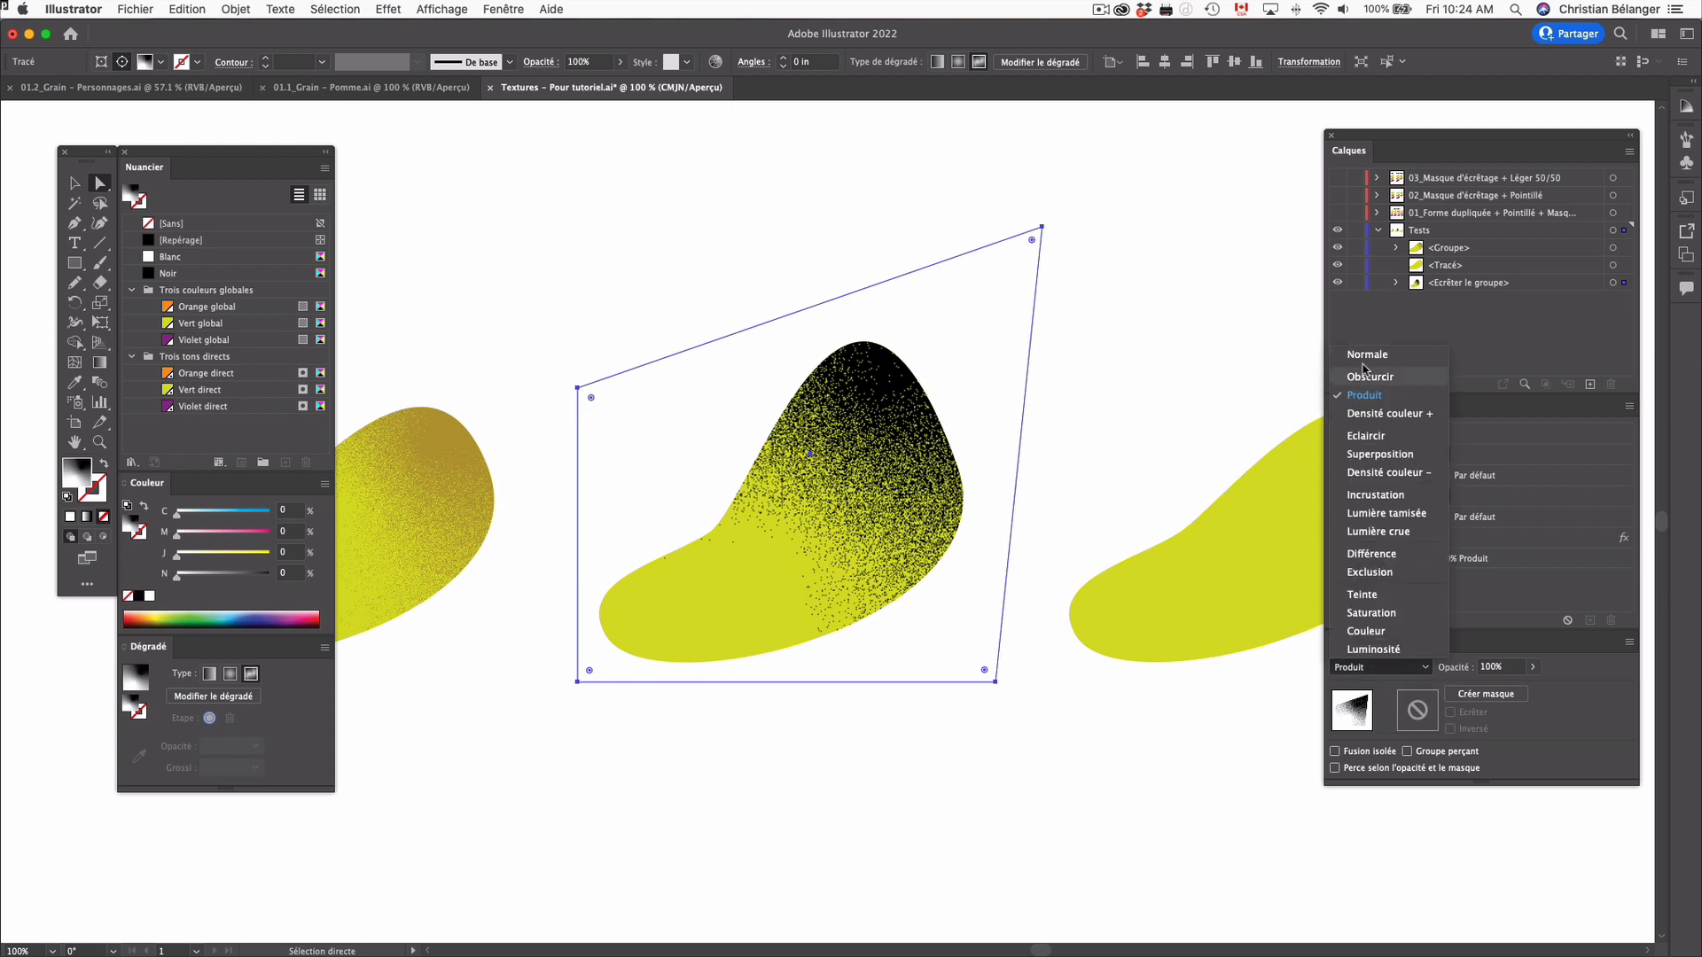
pyautogui.press('Return')
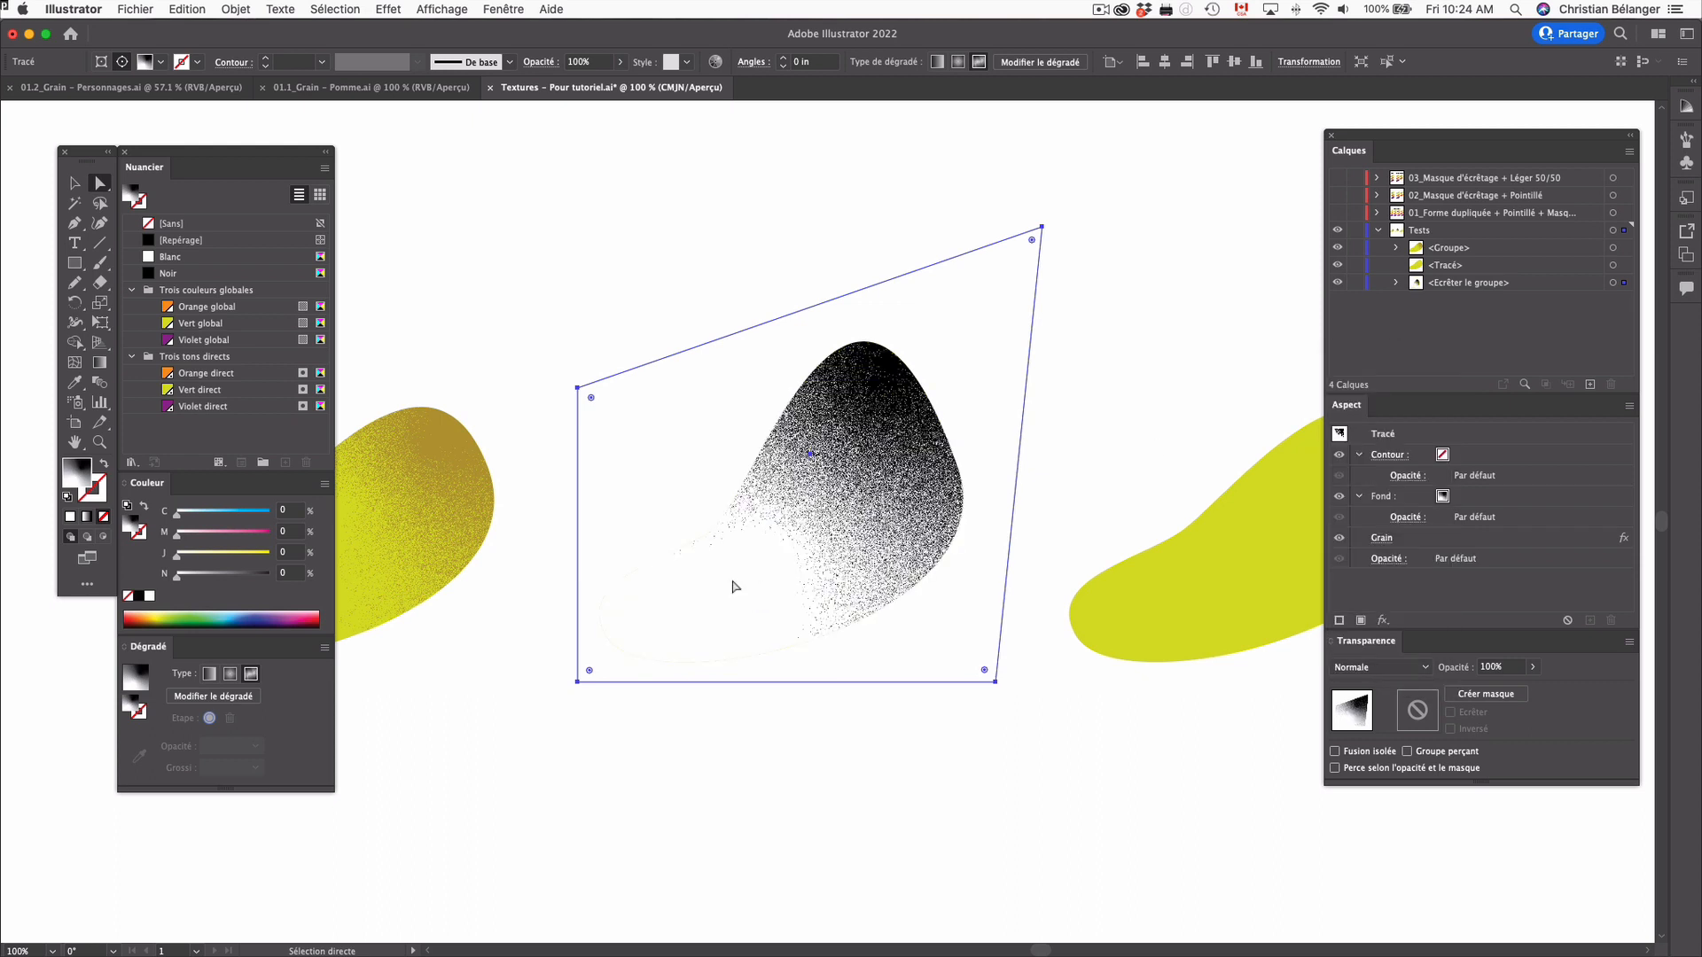
# Try setting the white gradient point's opacity to 0%
pyautogui.press('g')
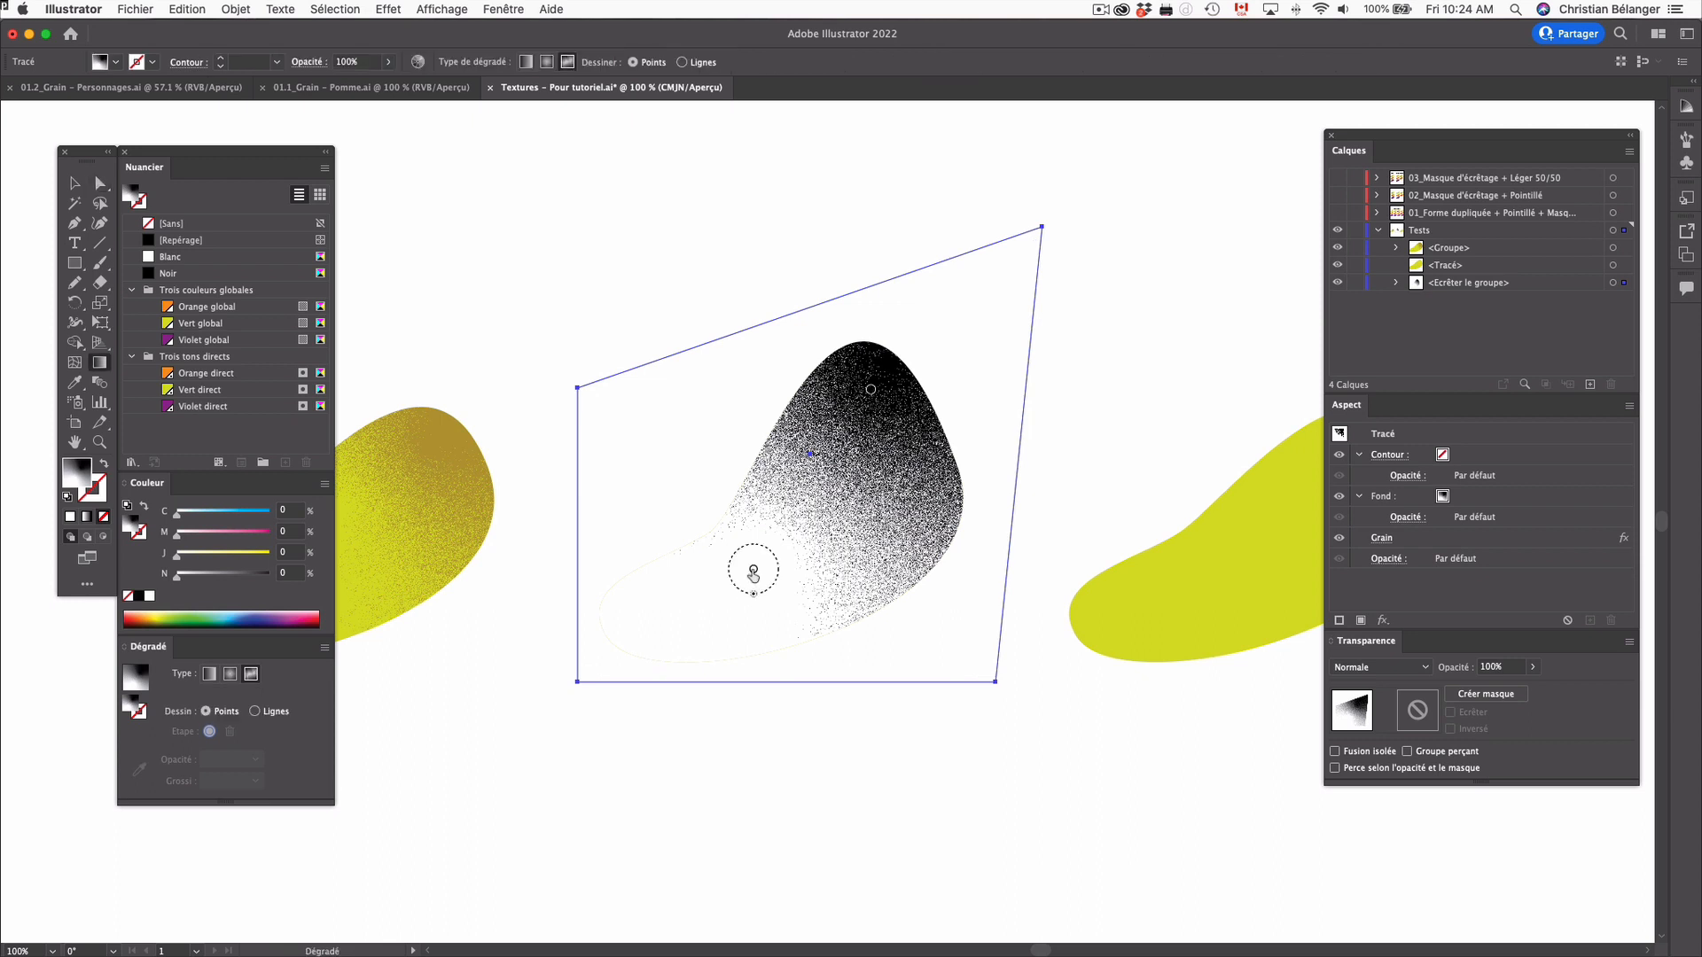
pyautogui.click(753, 571)
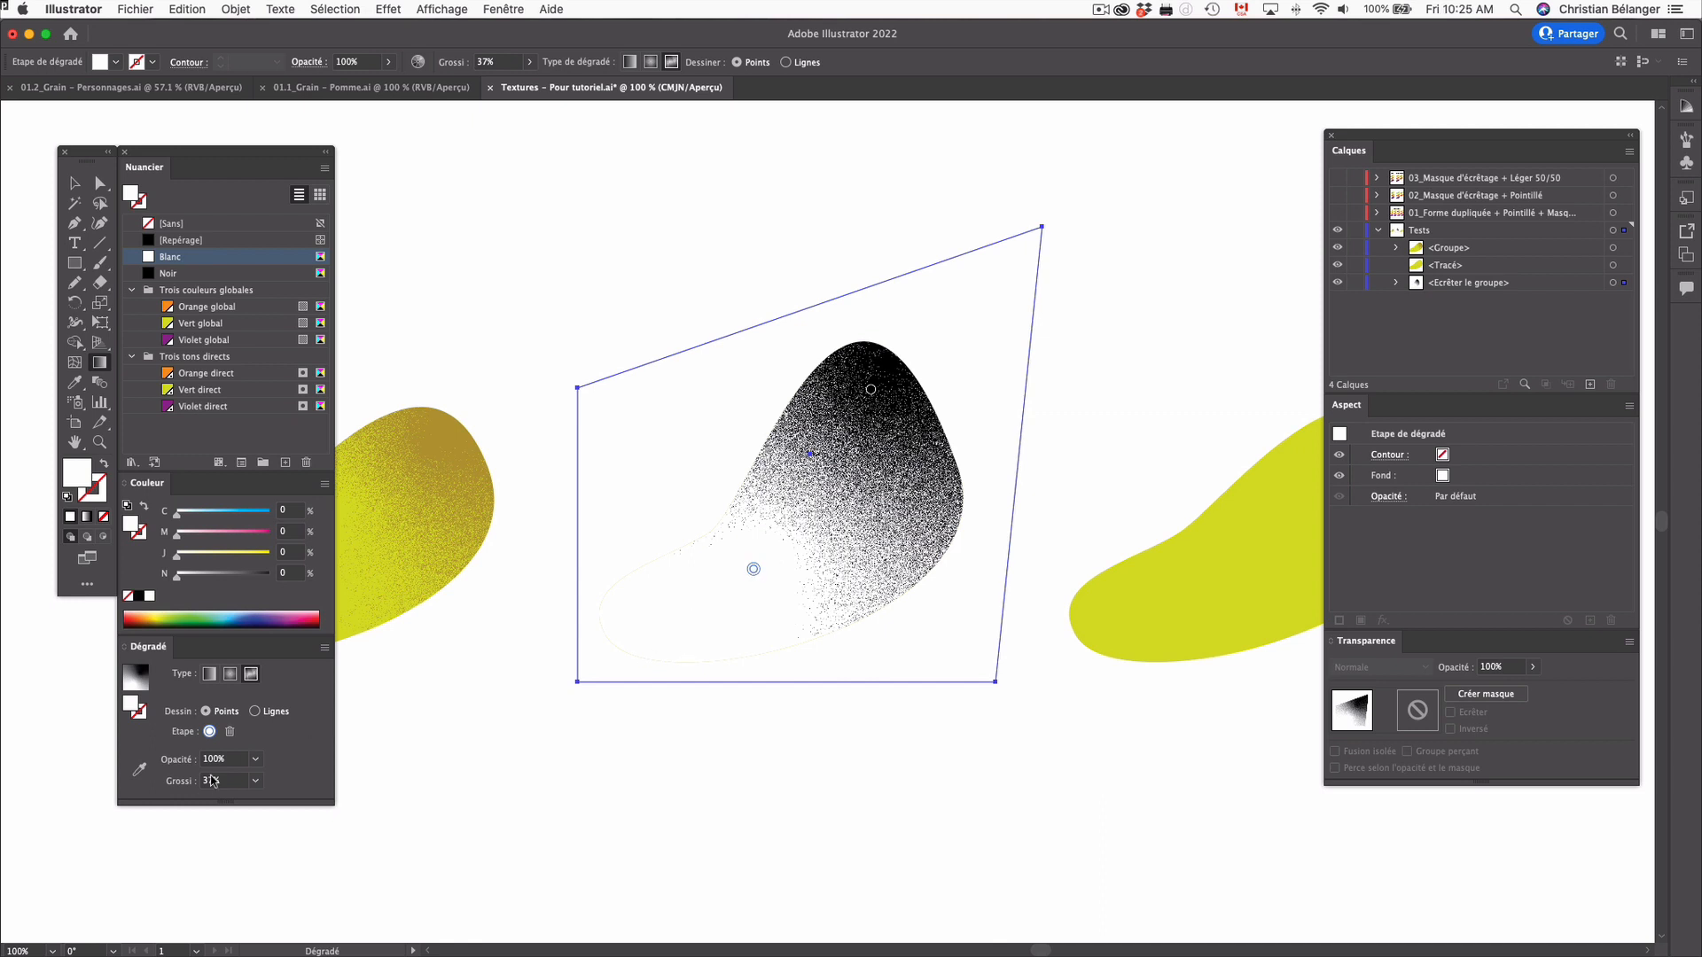
pyautogui.click(157, 760)
pyautogui.write('0')
pyautogui.press('Return')
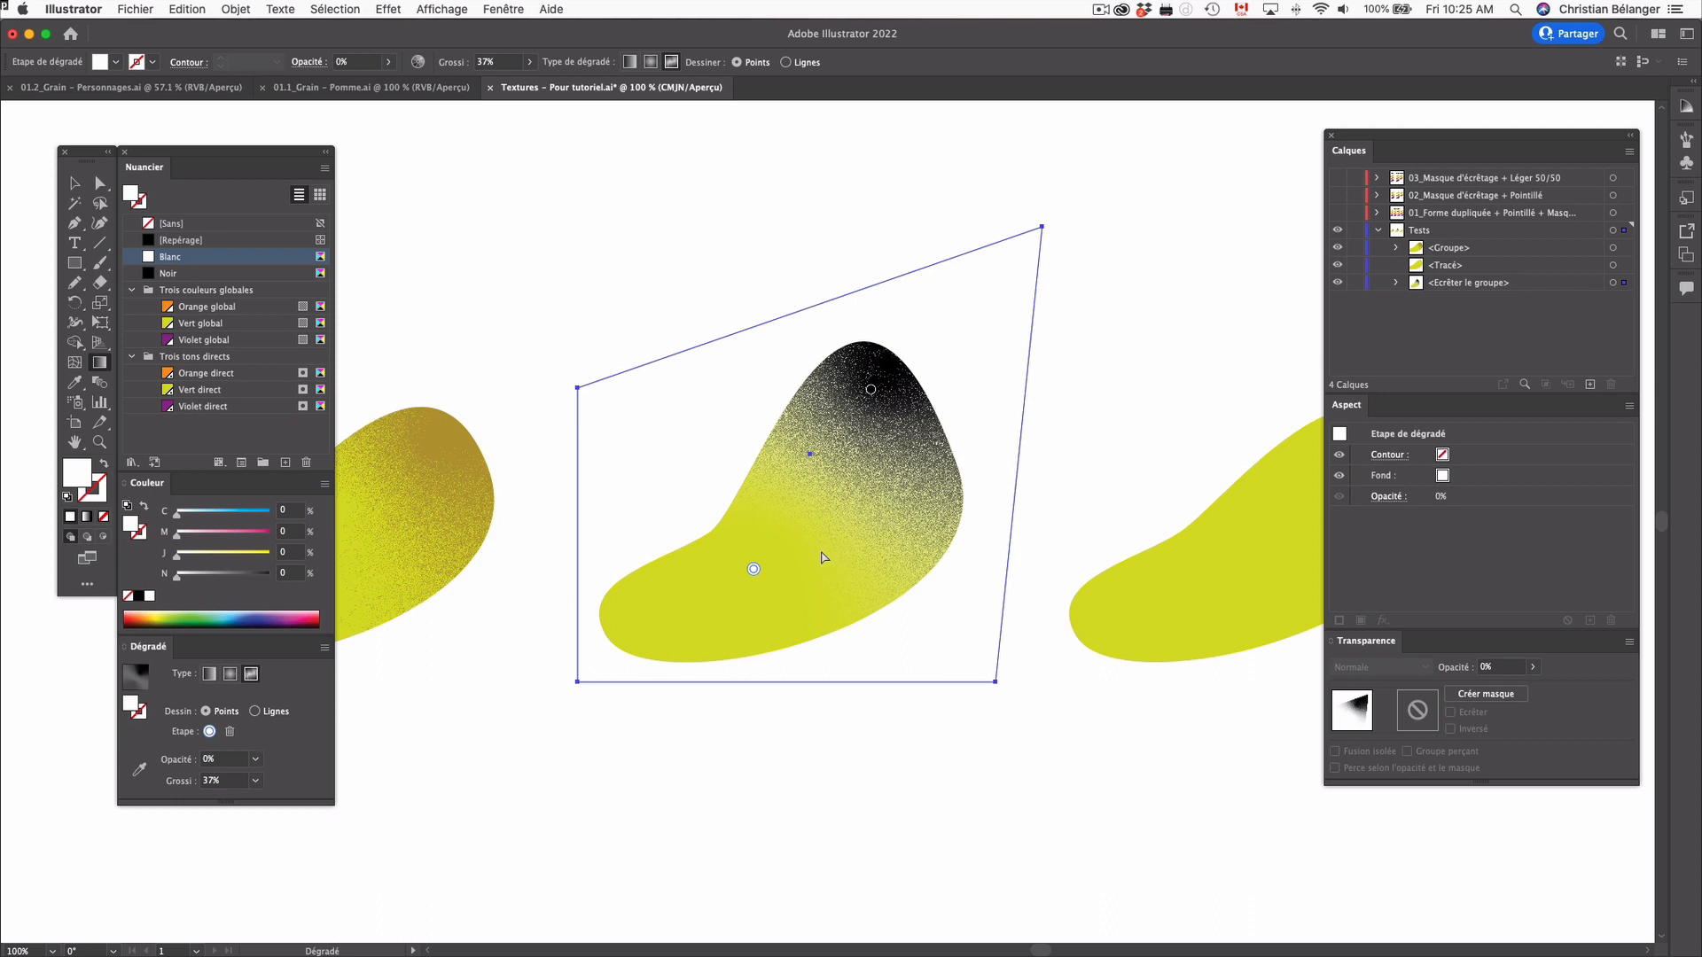
# Undo the white point's opacity change and the Normale blending mode to restore Produit on the grain gradient
pyautogui.press('a')
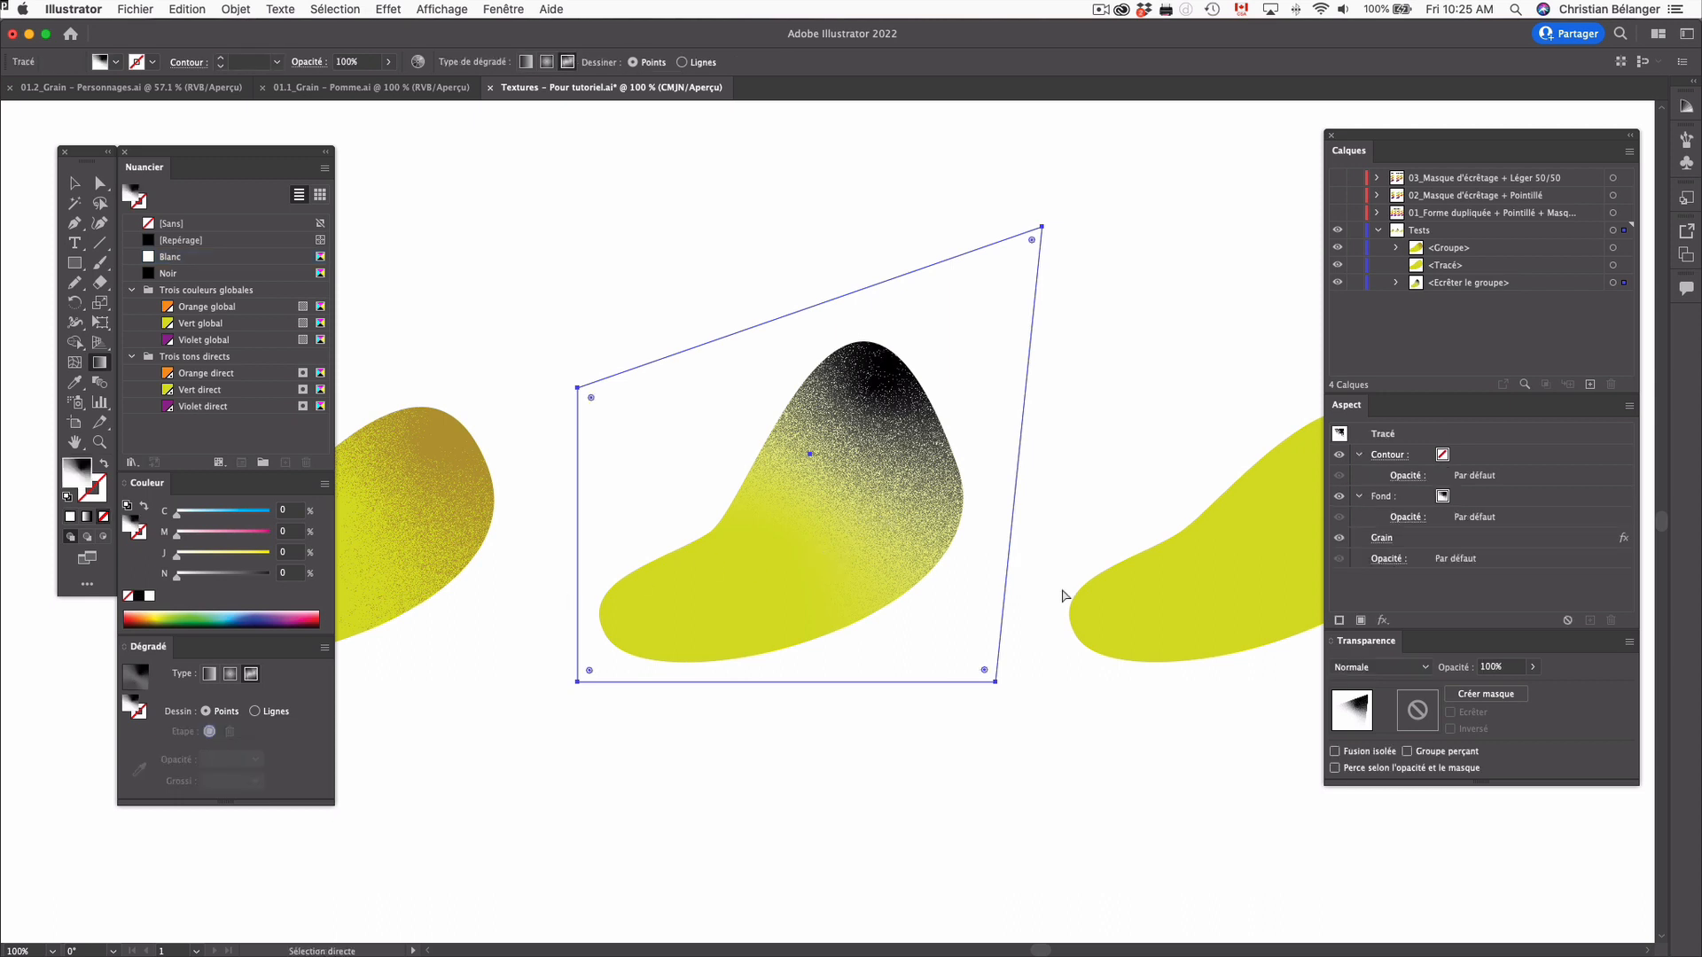
pyautogui.press('super+z')
pyautogui.press('g')
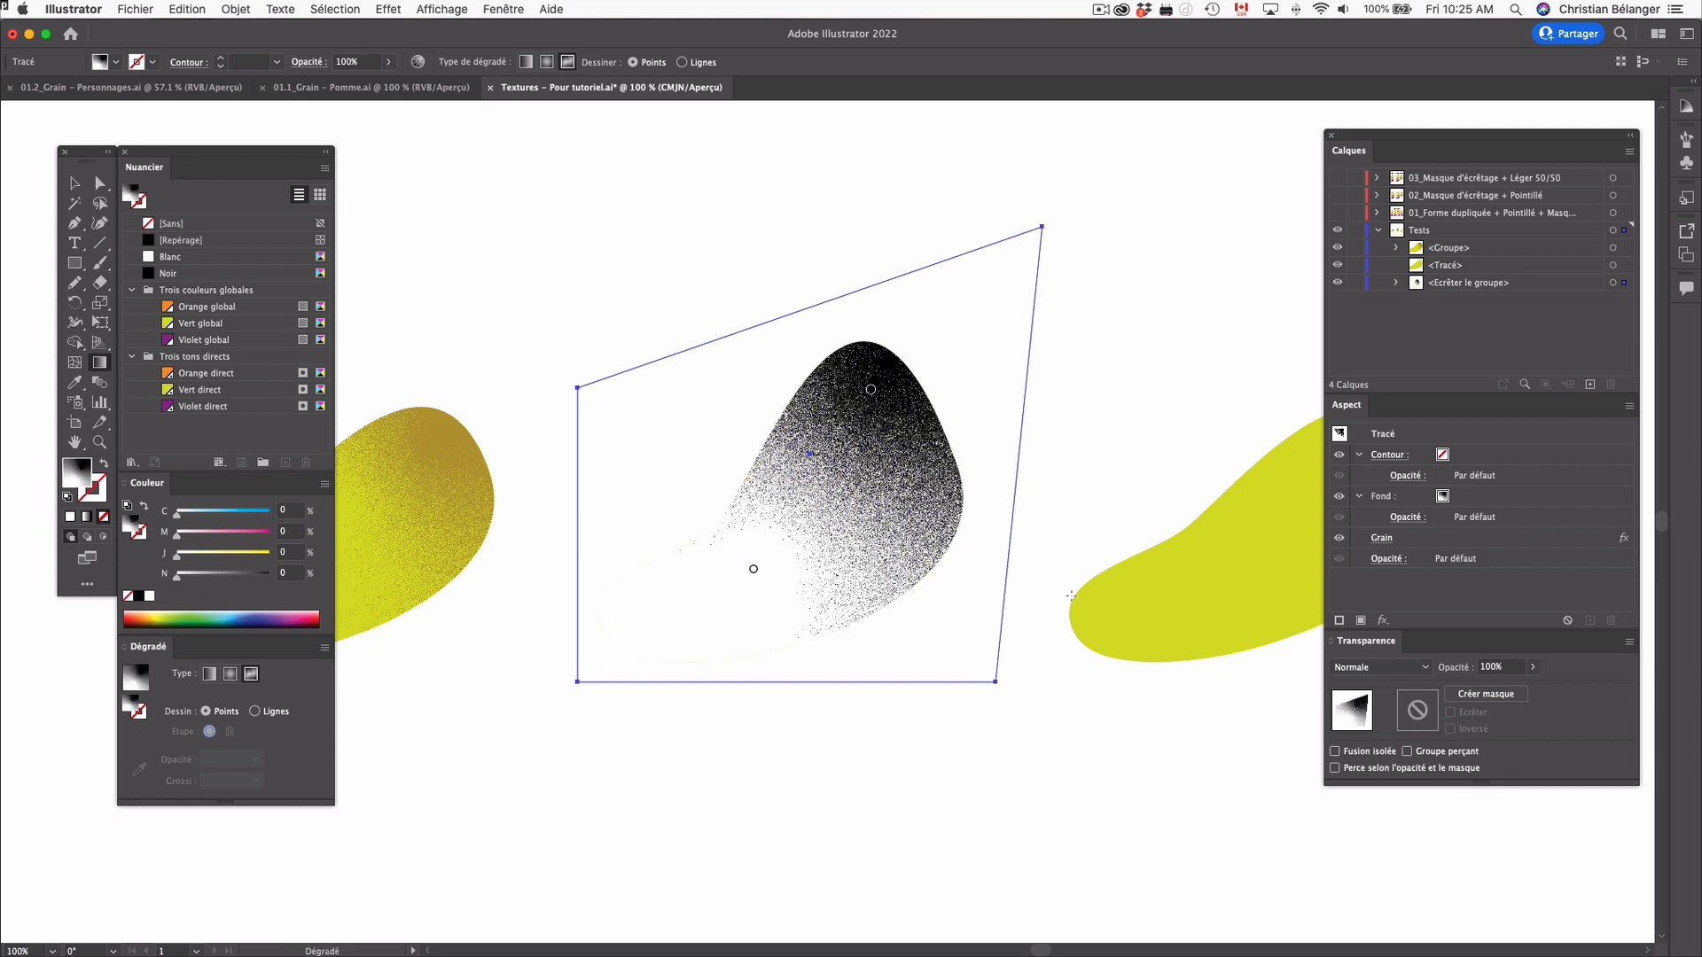
pyautogui.press('super+shift+z')
pyautogui.press('super+shift+z')
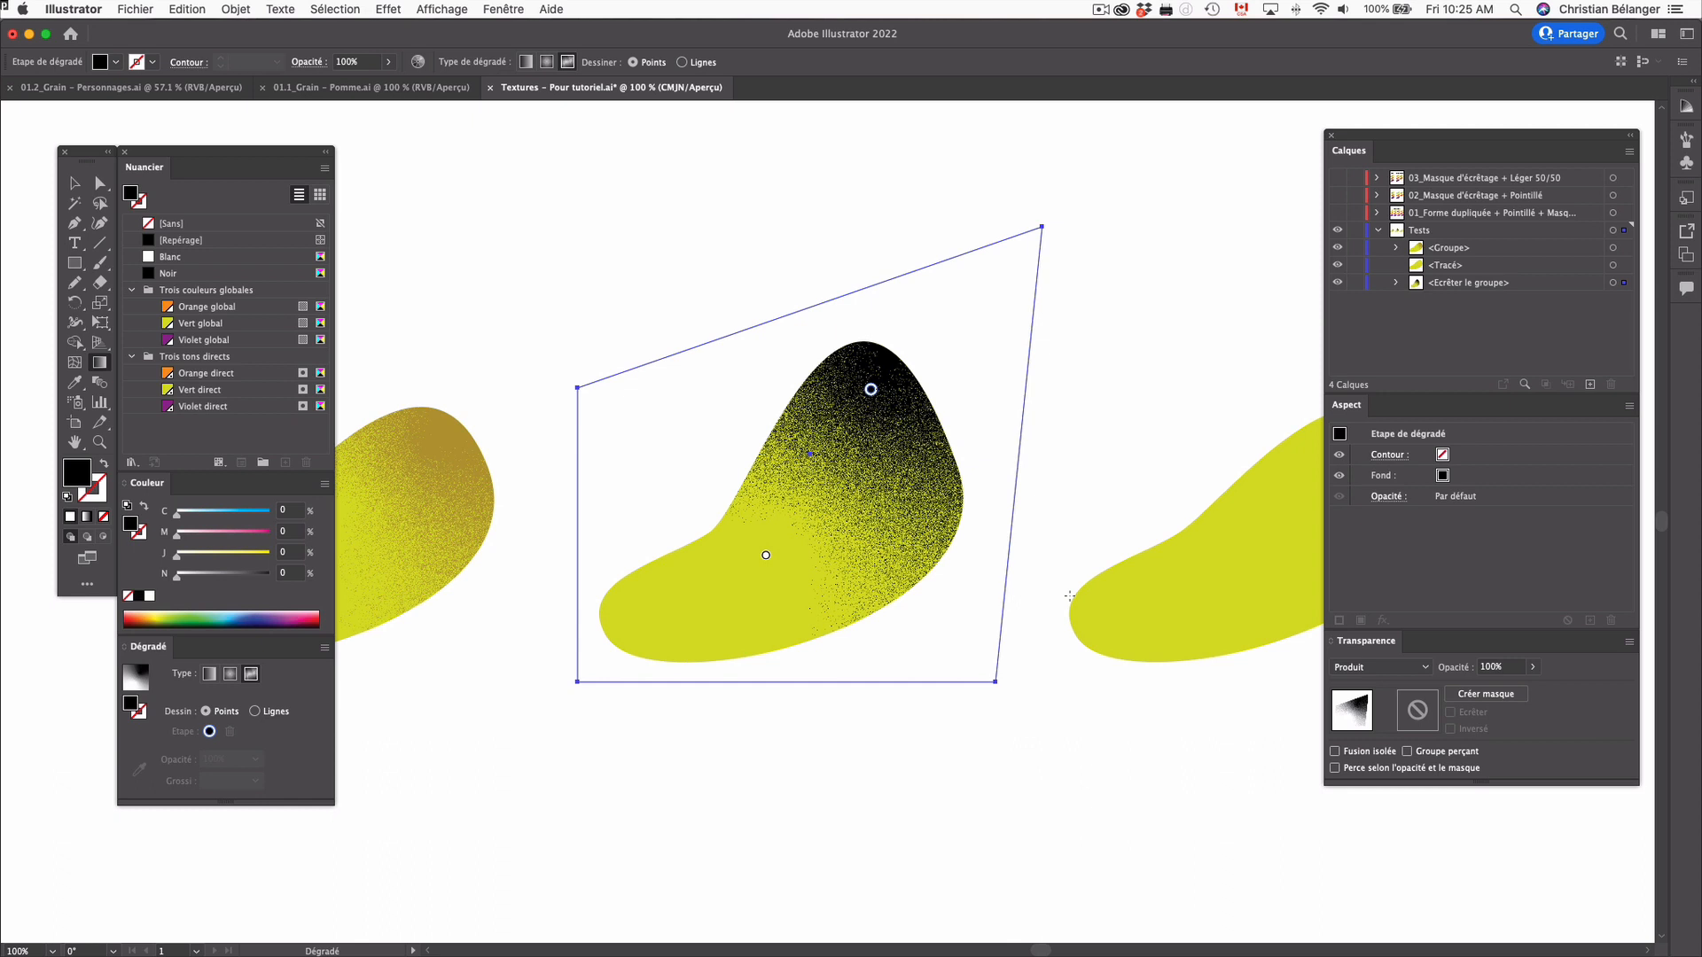
# Recolour the black gradient point in the upper hump, trying Vert global and Orange global before settling on Violet global
pyautogui.click(871, 390)
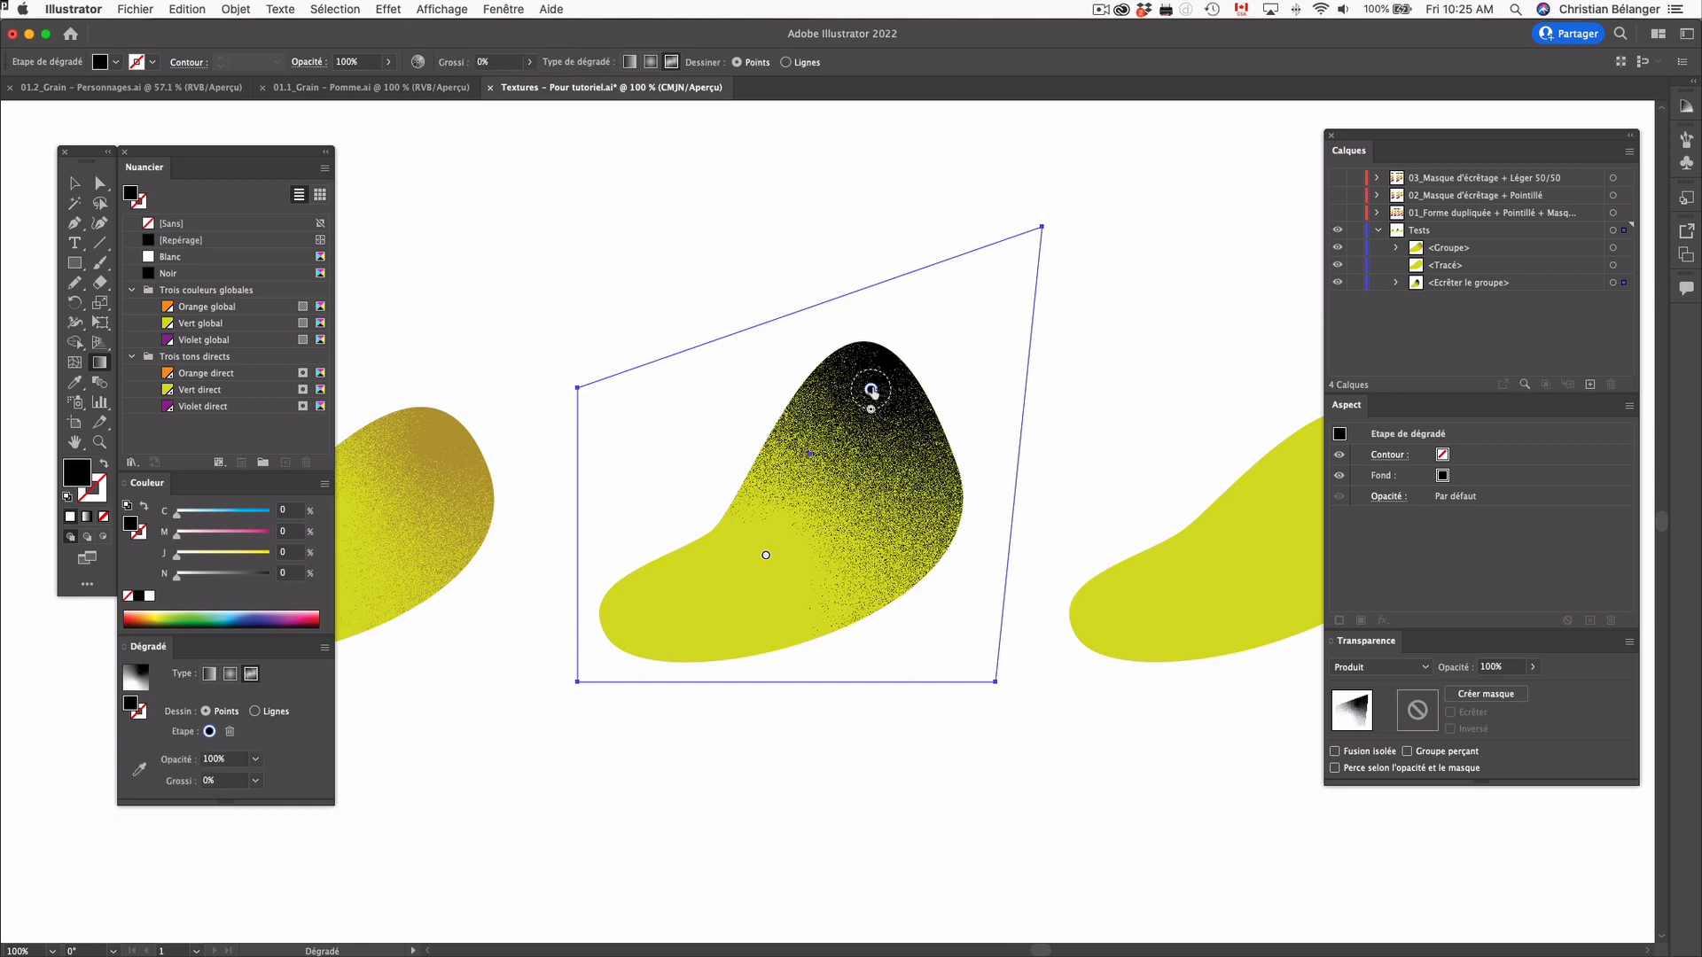
pyautogui.doubleClick(870, 390)
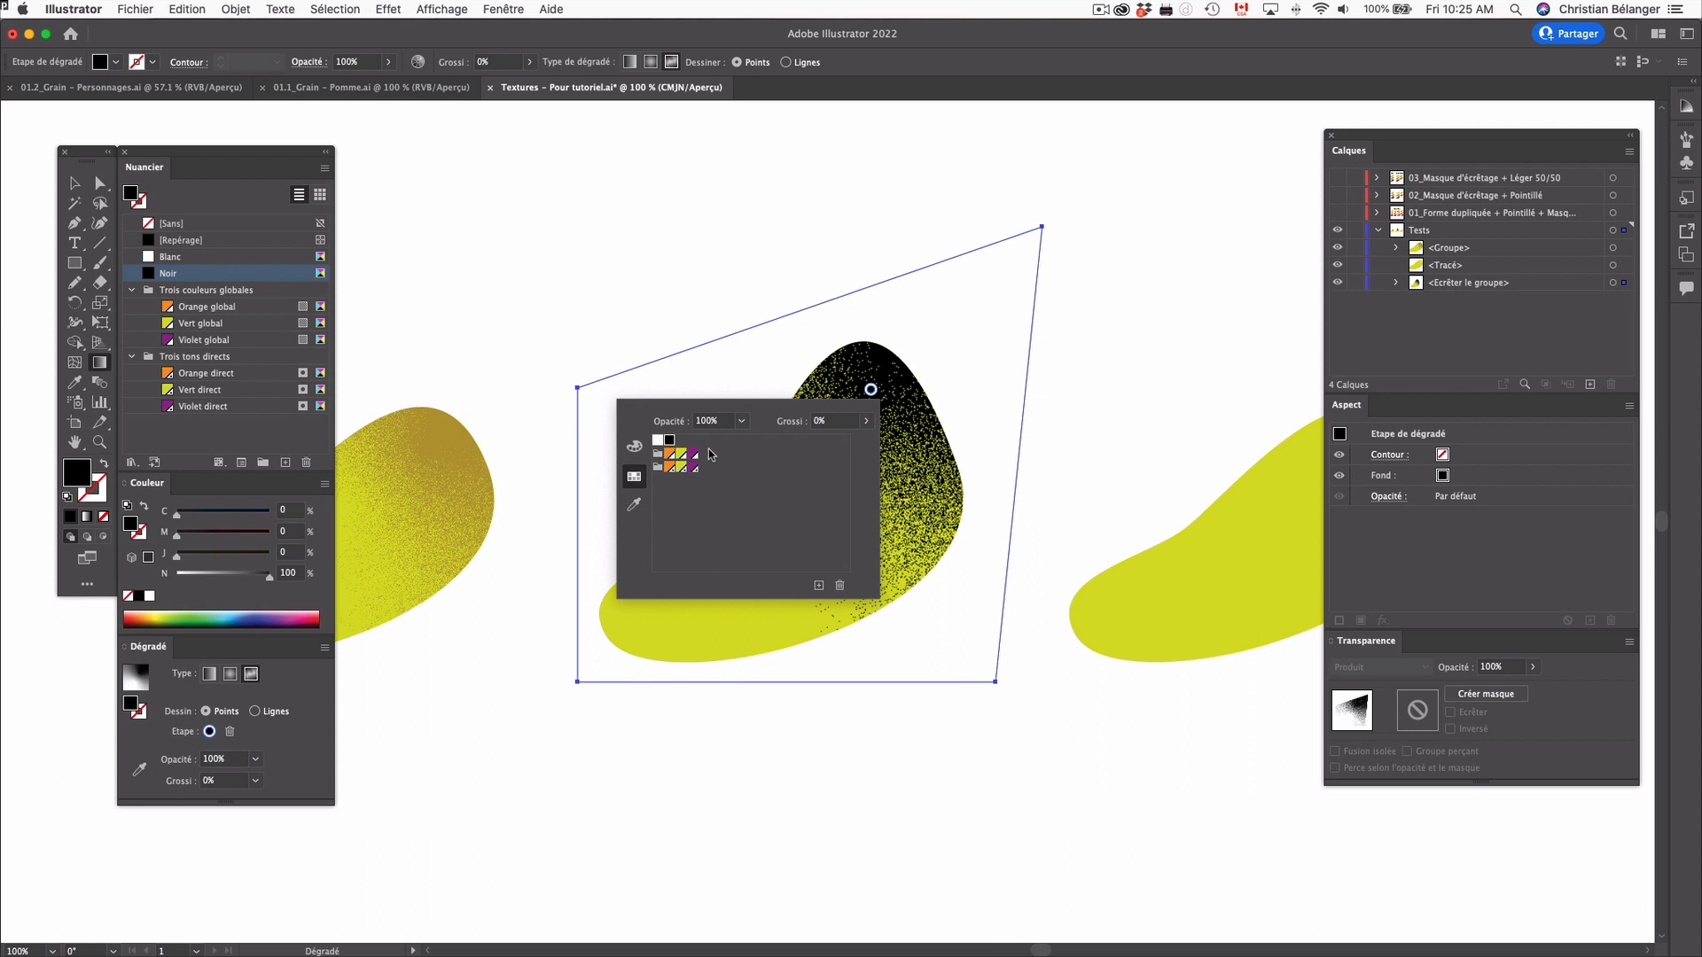
pyautogui.click(695, 457)
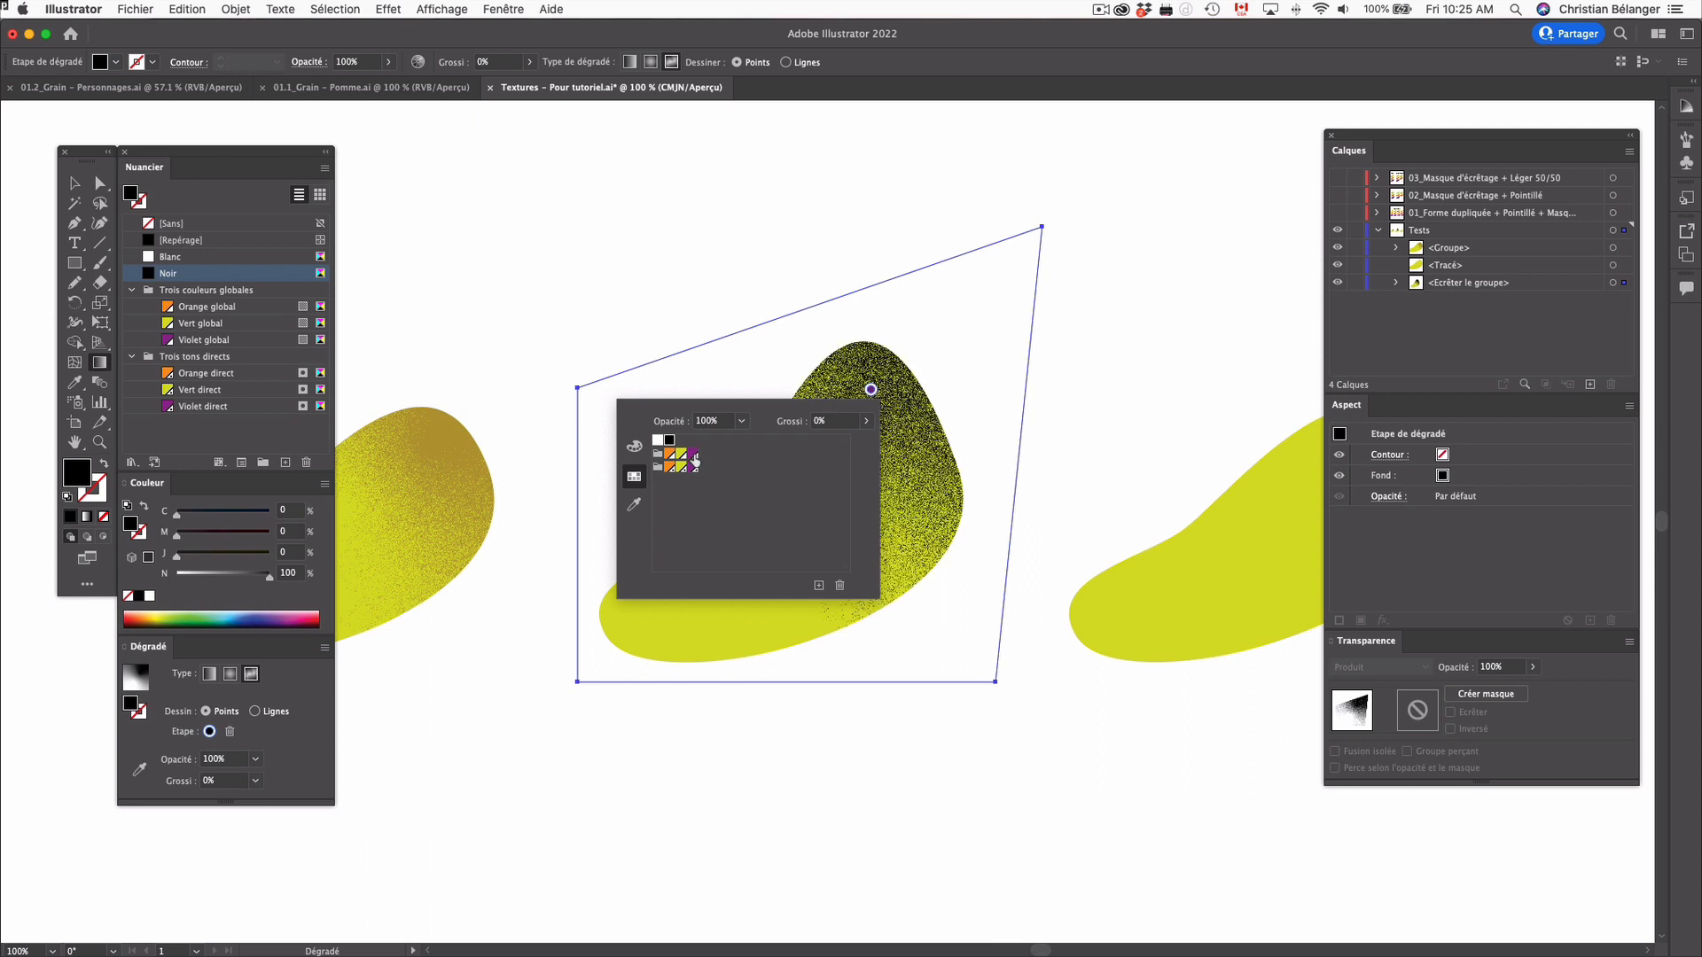
pyautogui.click(695, 458)
pyautogui.click(679, 455)
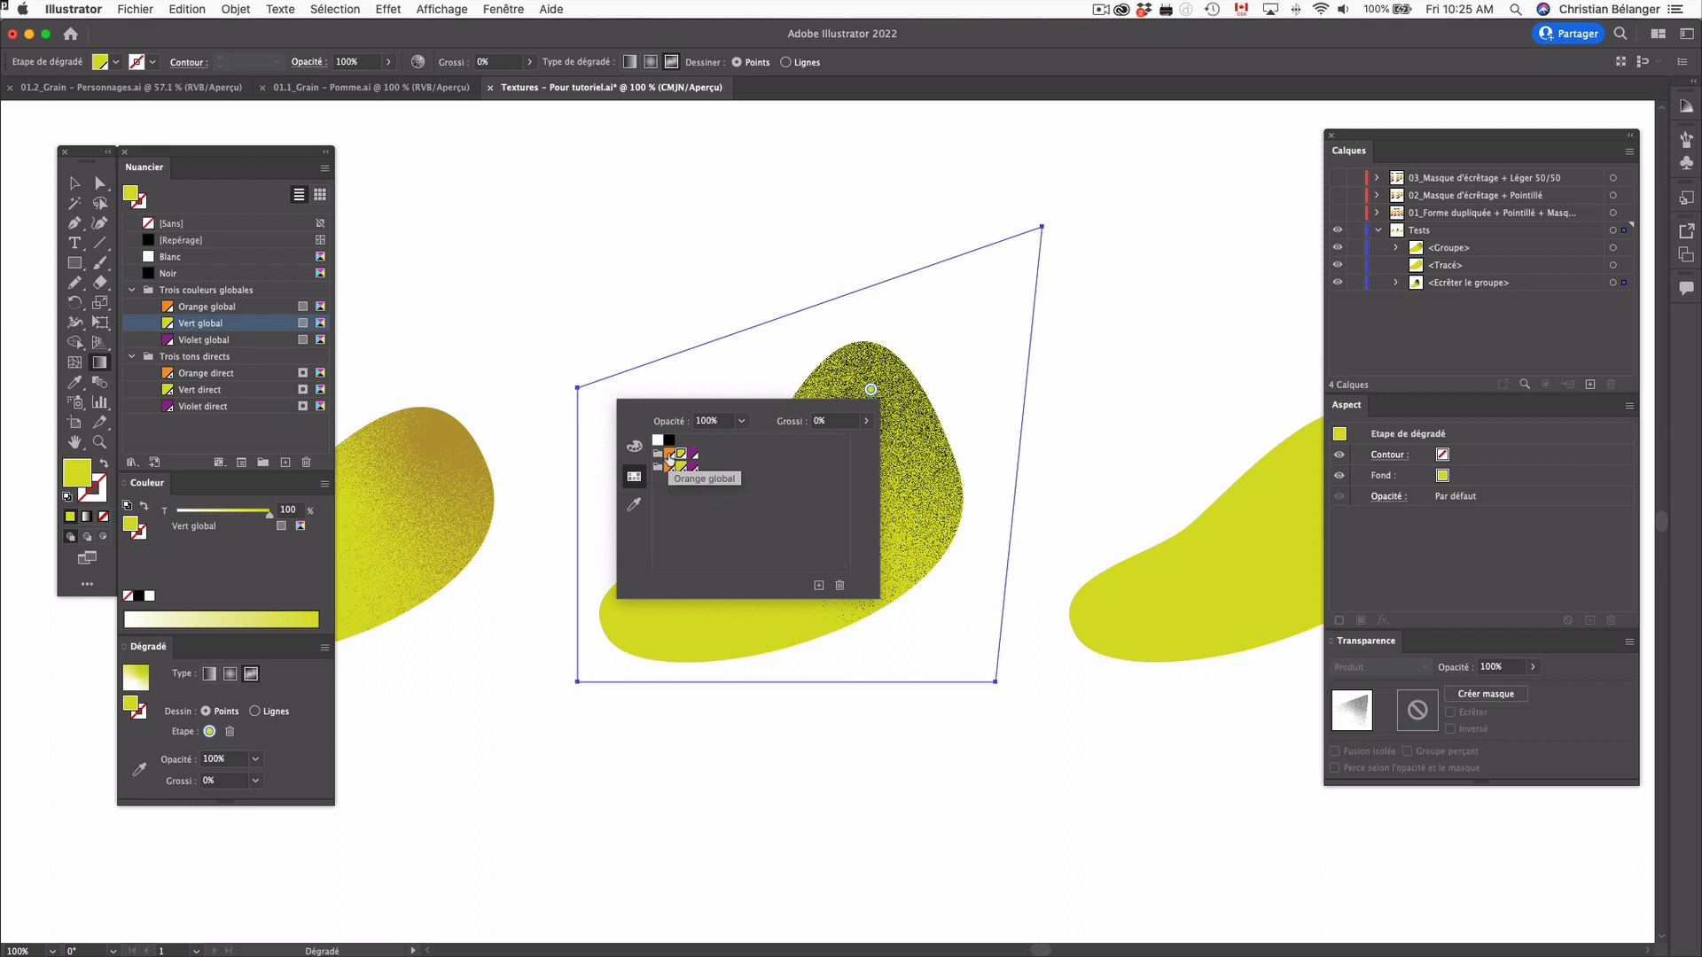
pyautogui.click(669, 455)
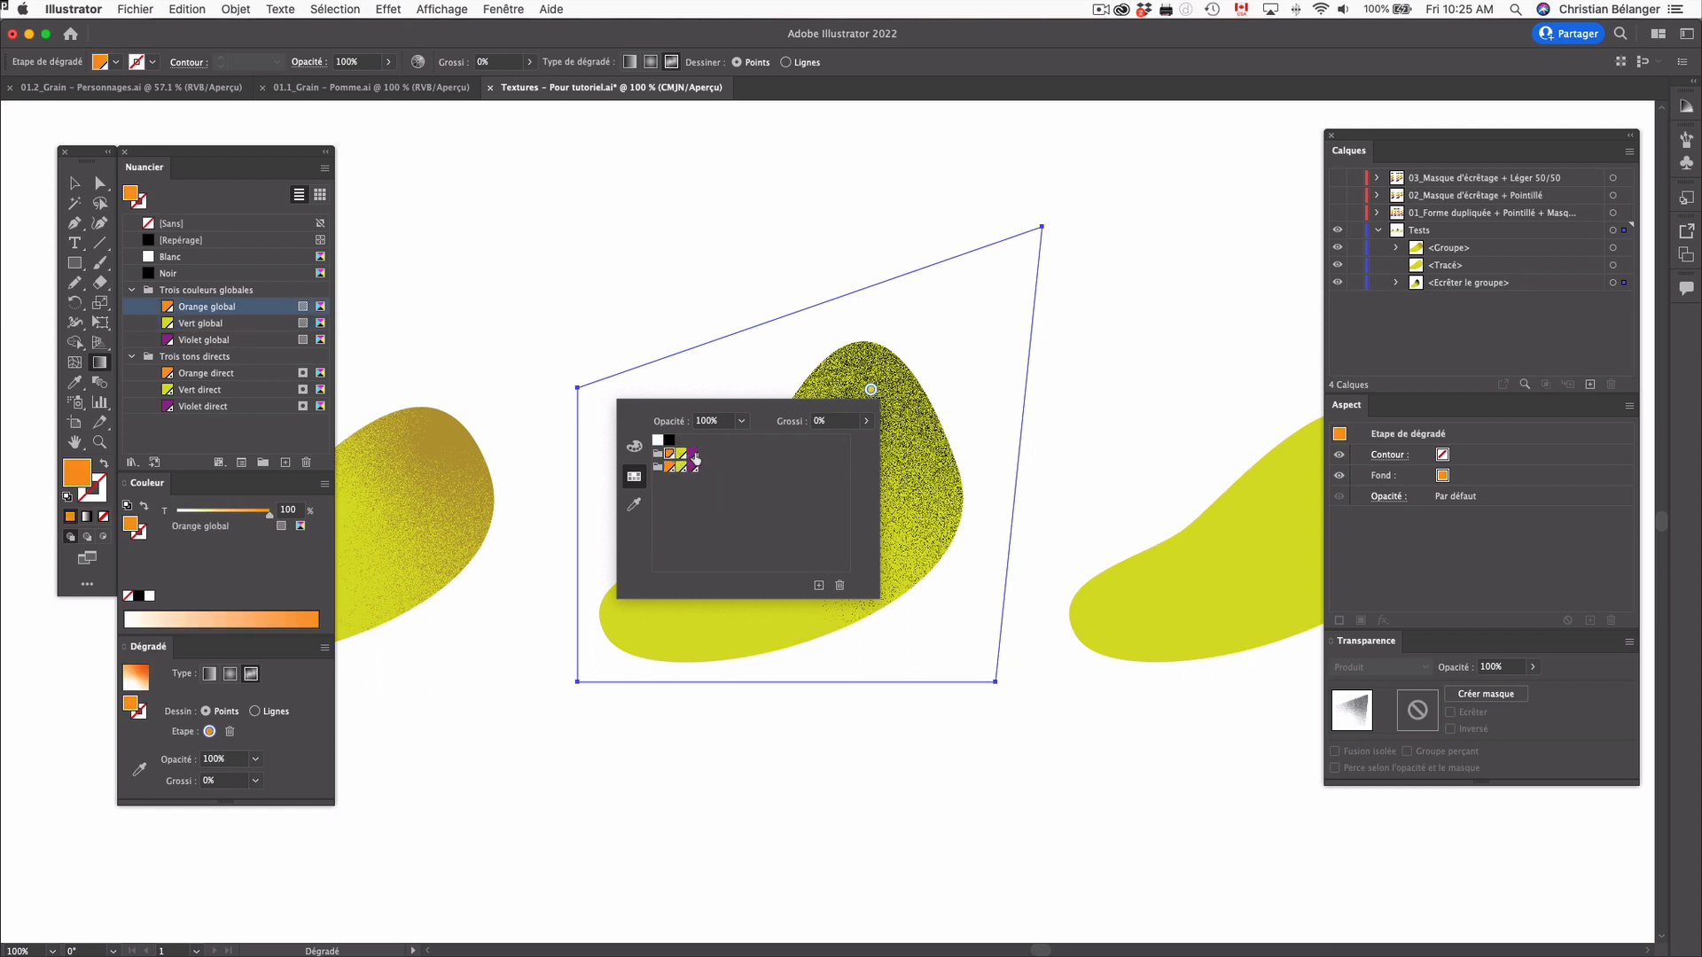
pyautogui.click(694, 455)
pyautogui.press('Escape')
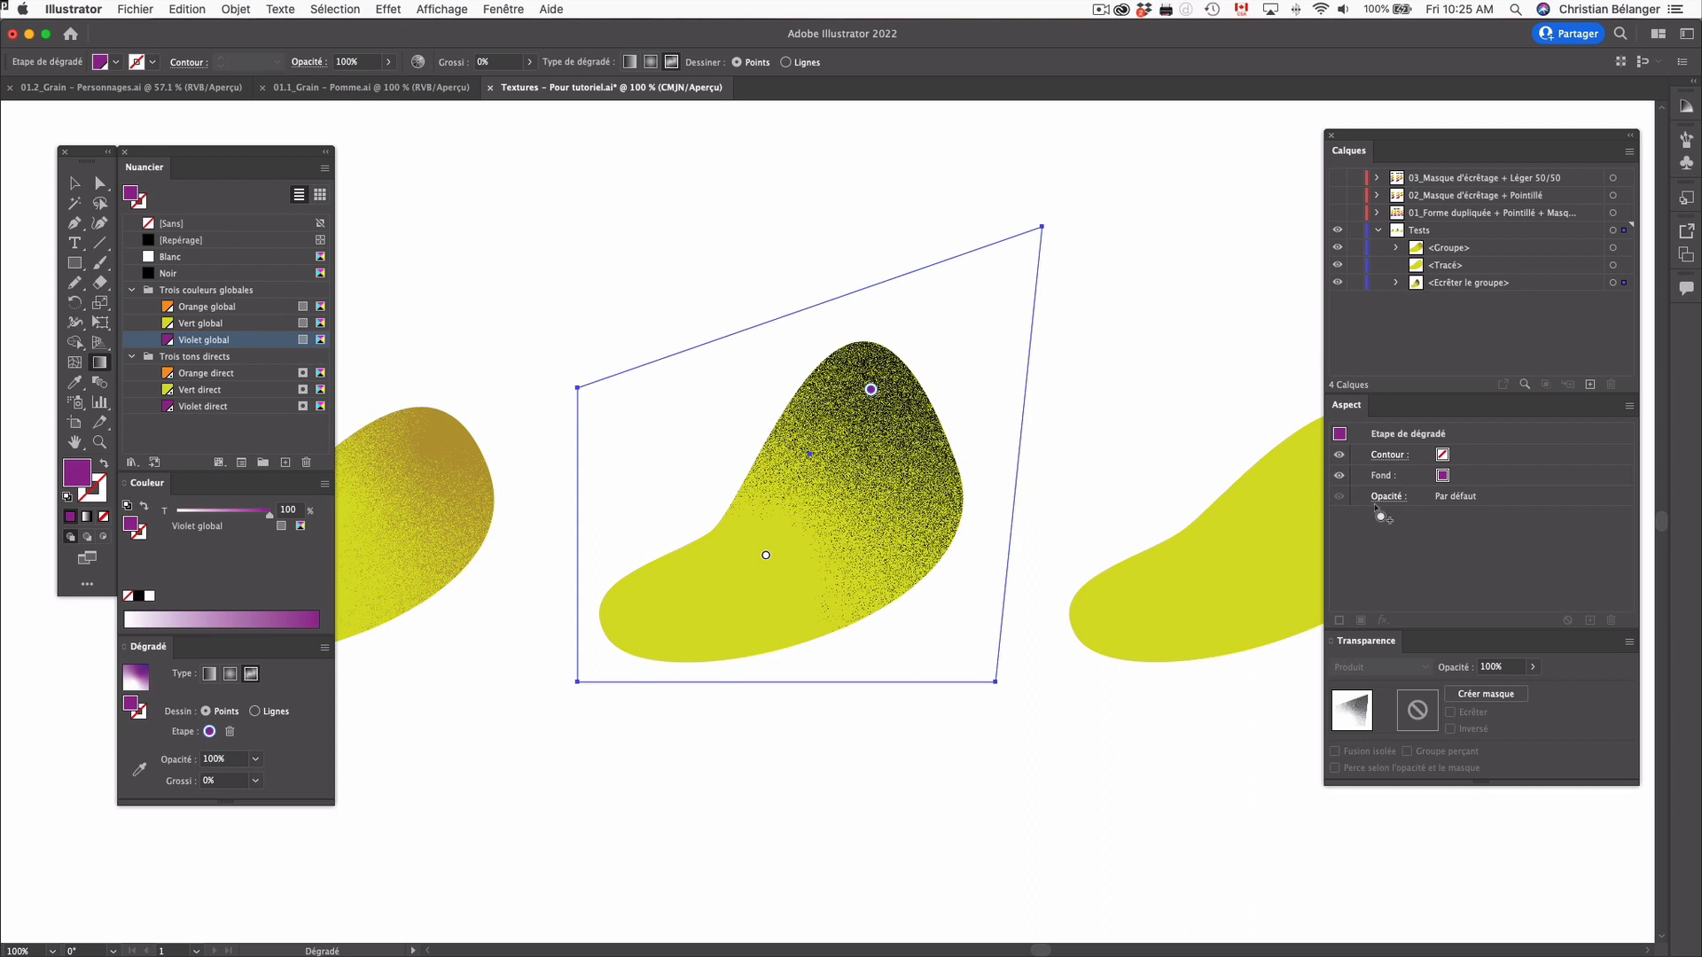
# Deselect the gradient point and review the rectangle's Grain effect settings without changing them
pyautogui.click(1062, 610)
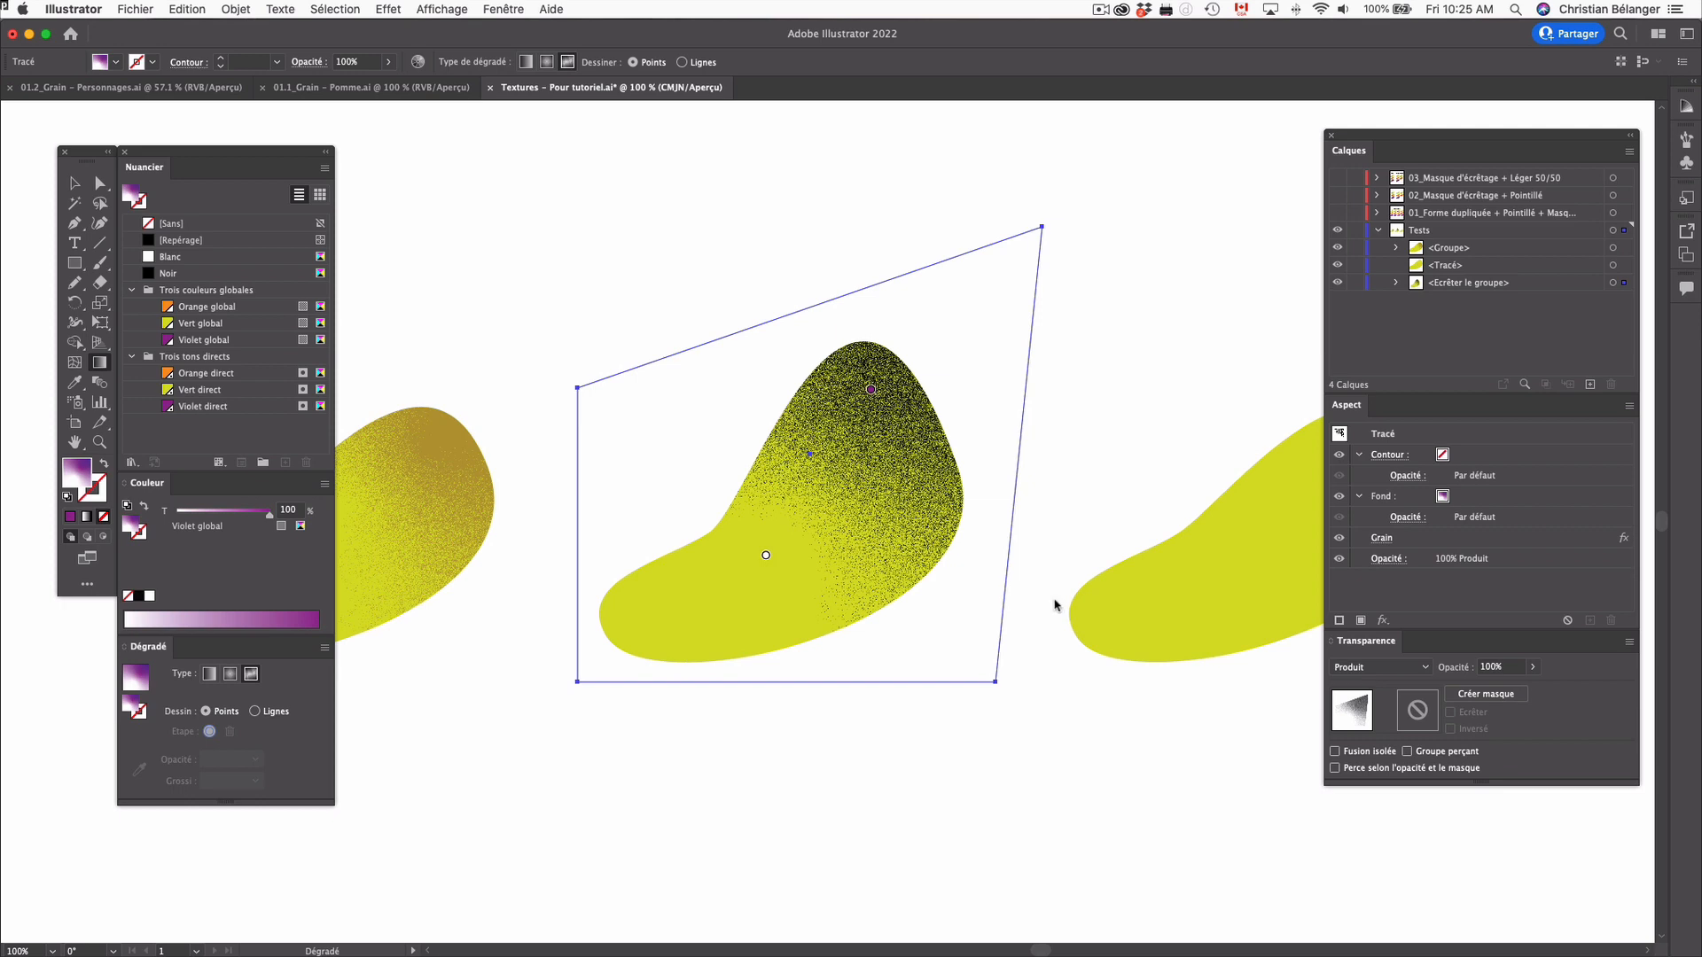
pyautogui.click(1381, 539)
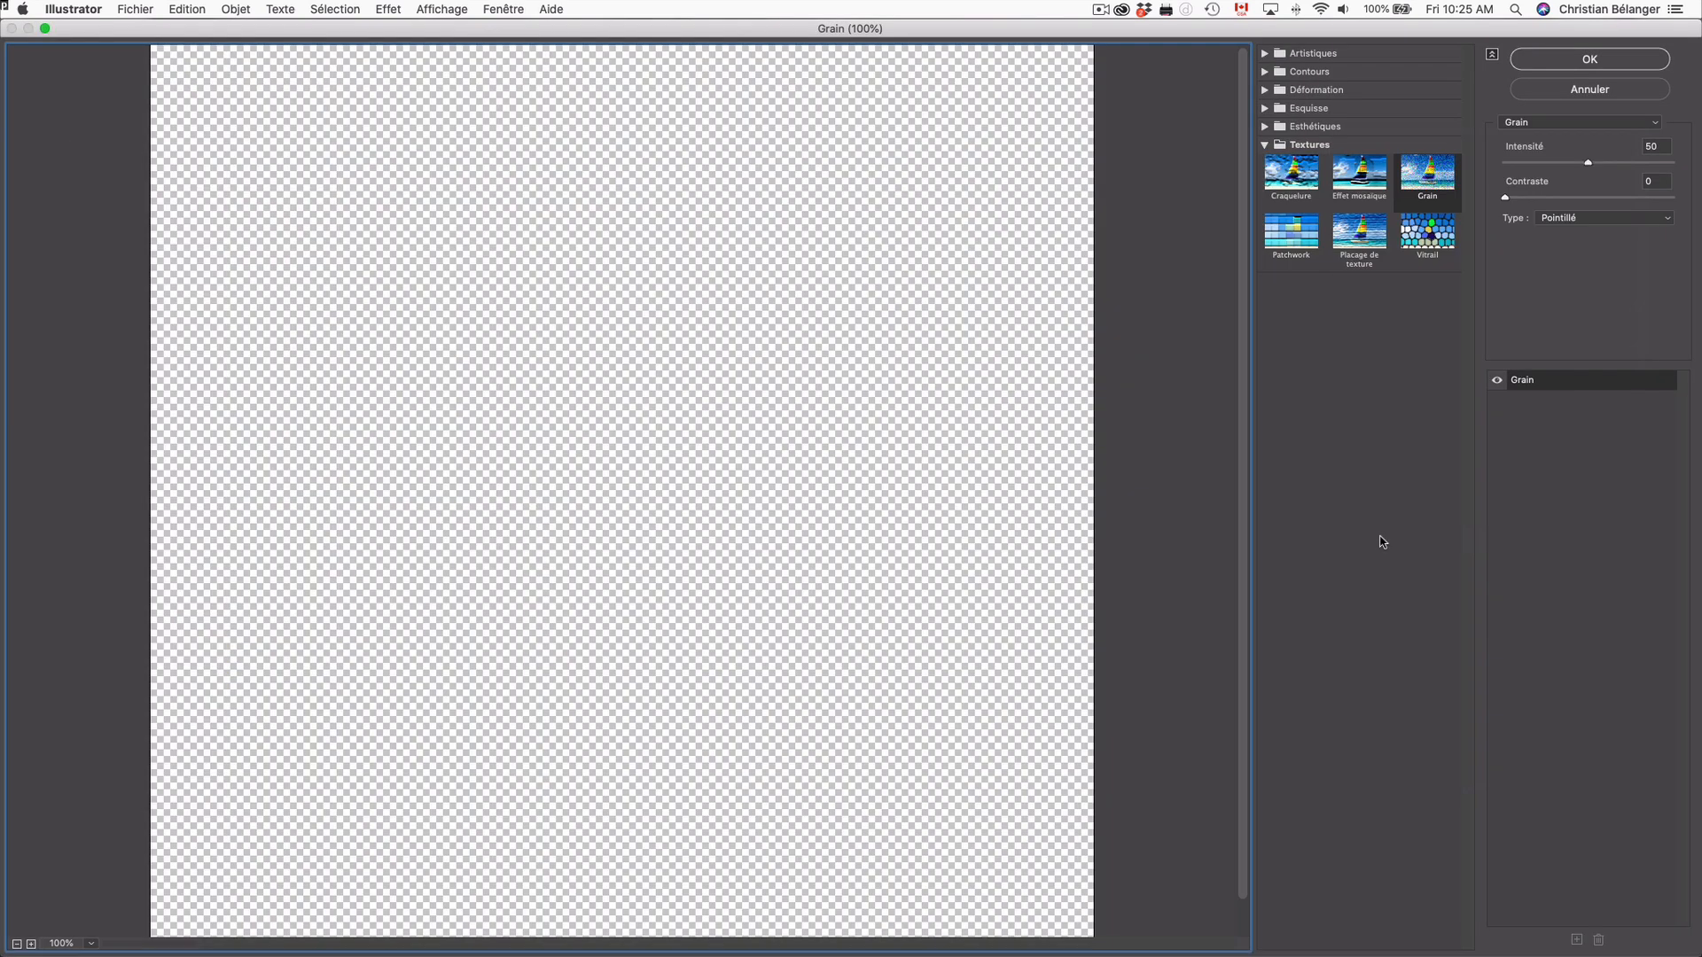
pyautogui.click(1591, 92)
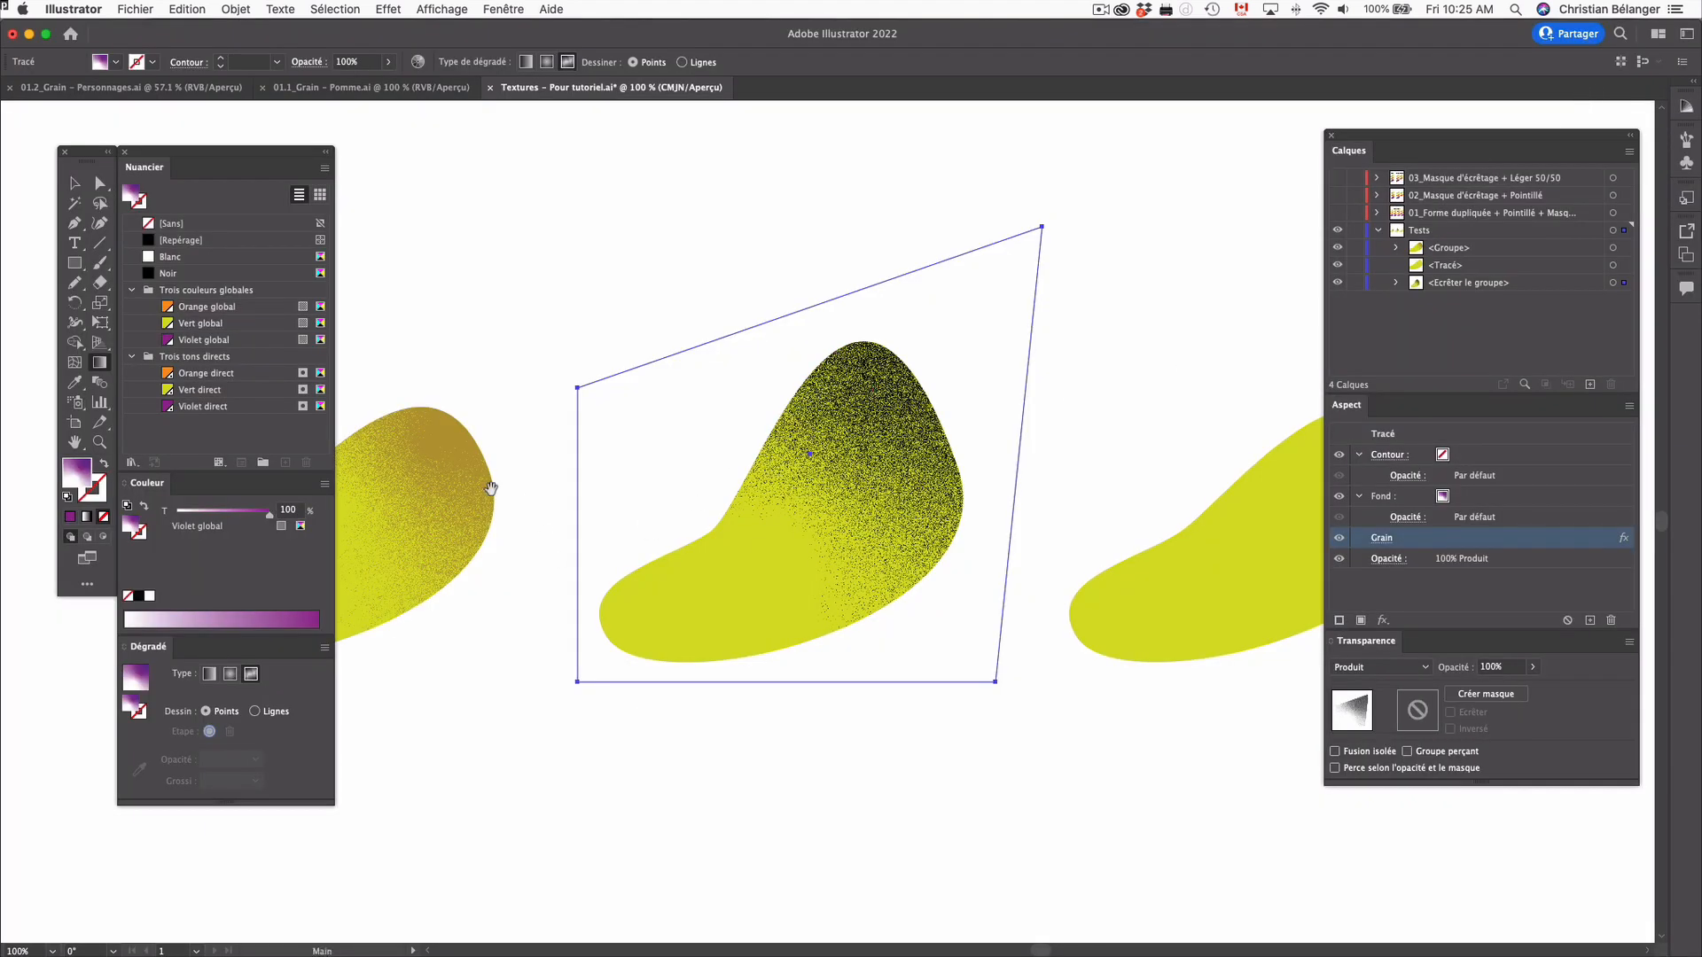
pyautogui.moveTo(490, 493); pyautogui.dragTo(660, 497)
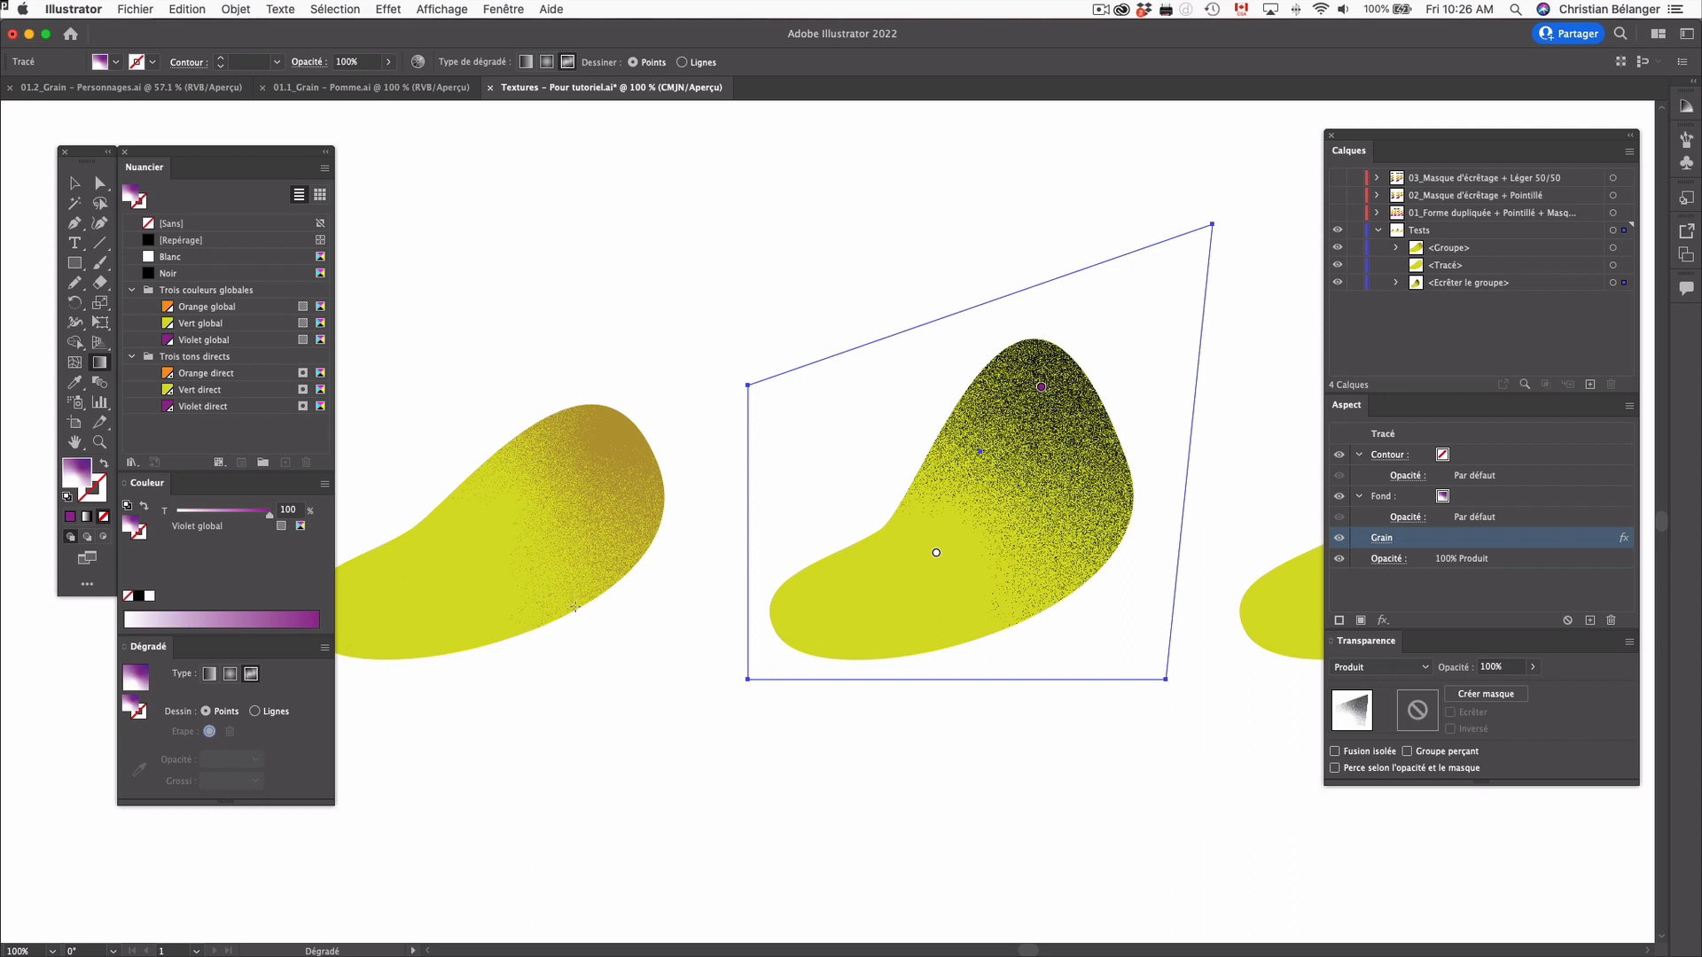
pyautogui.hscroll(3, 740, 600)
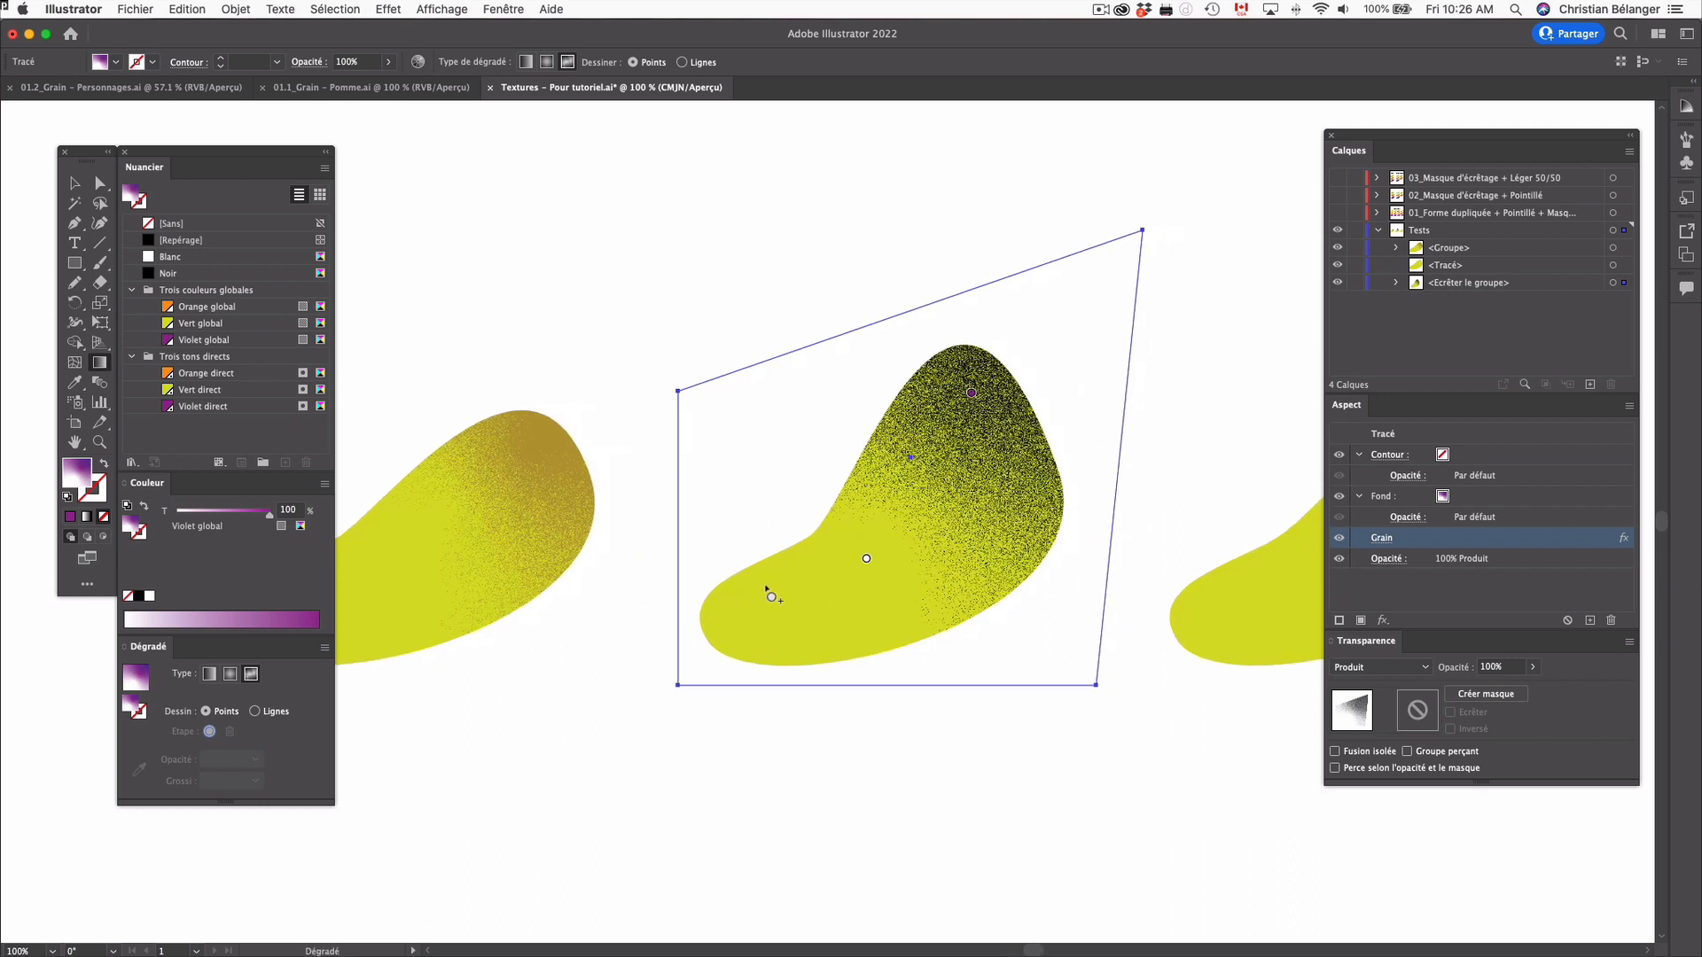
# Recolour the gradient point in the upper hump, trying Vert global and Noir before choosing Vert direct
pyautogui.doubleClick(972, 396)
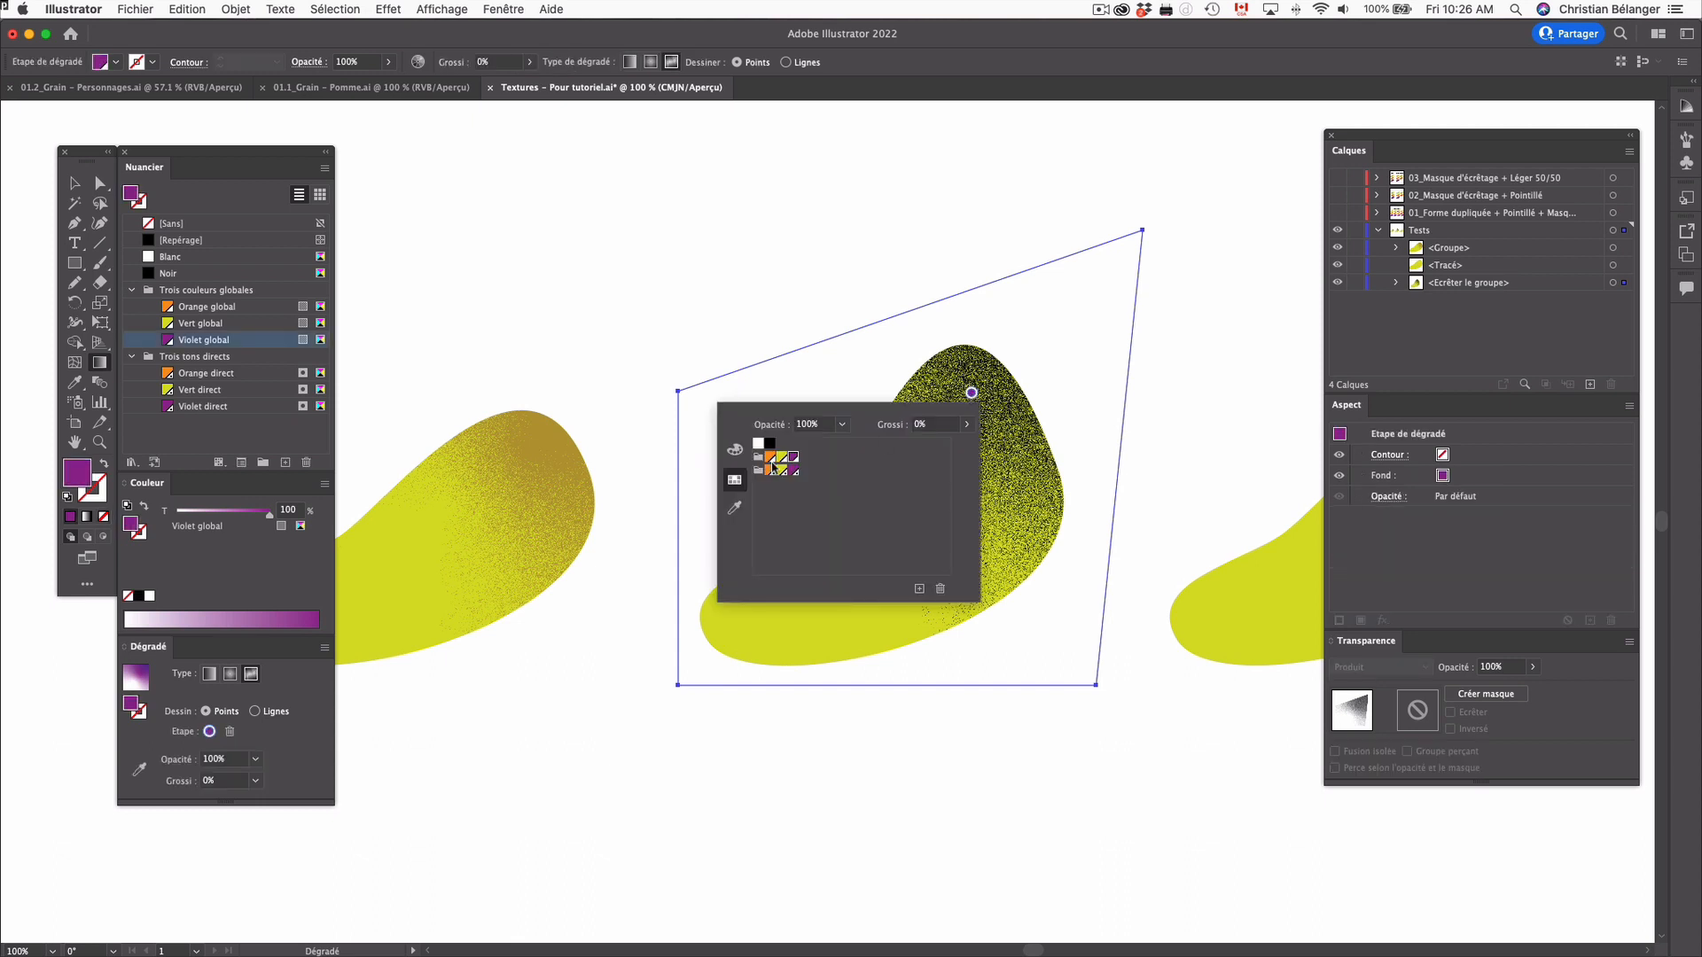
pyautogui.click(780, 457)
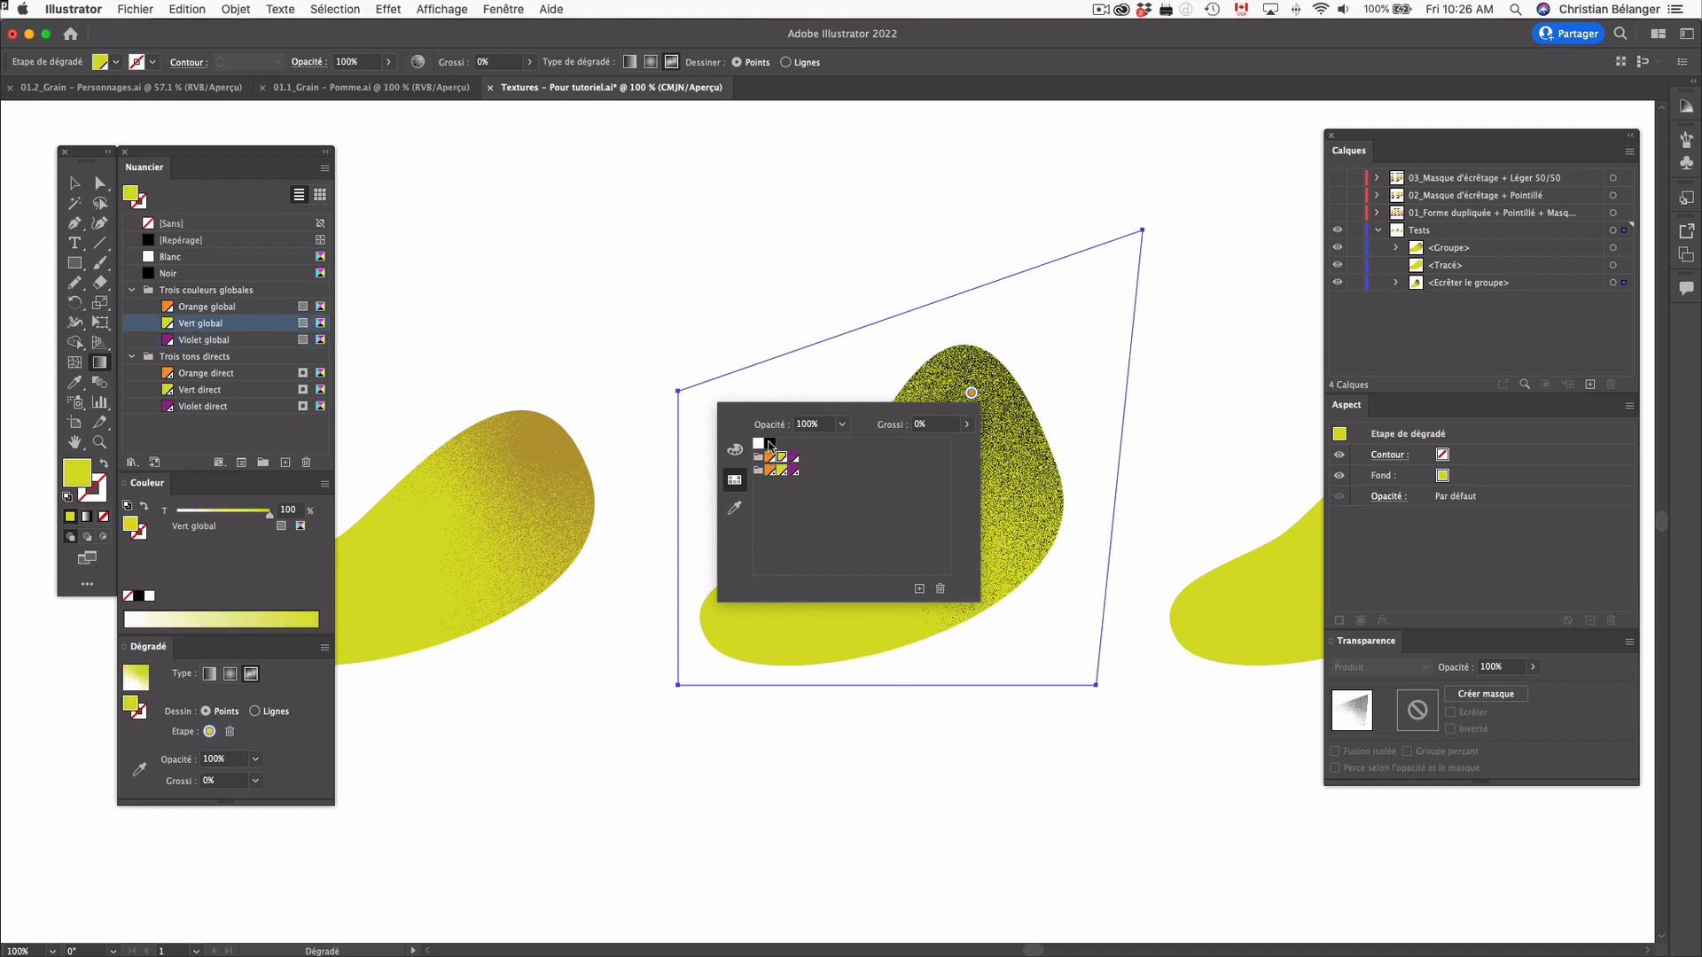
pyautogui.click(770, 456)
pyautogui.click(769, 445)
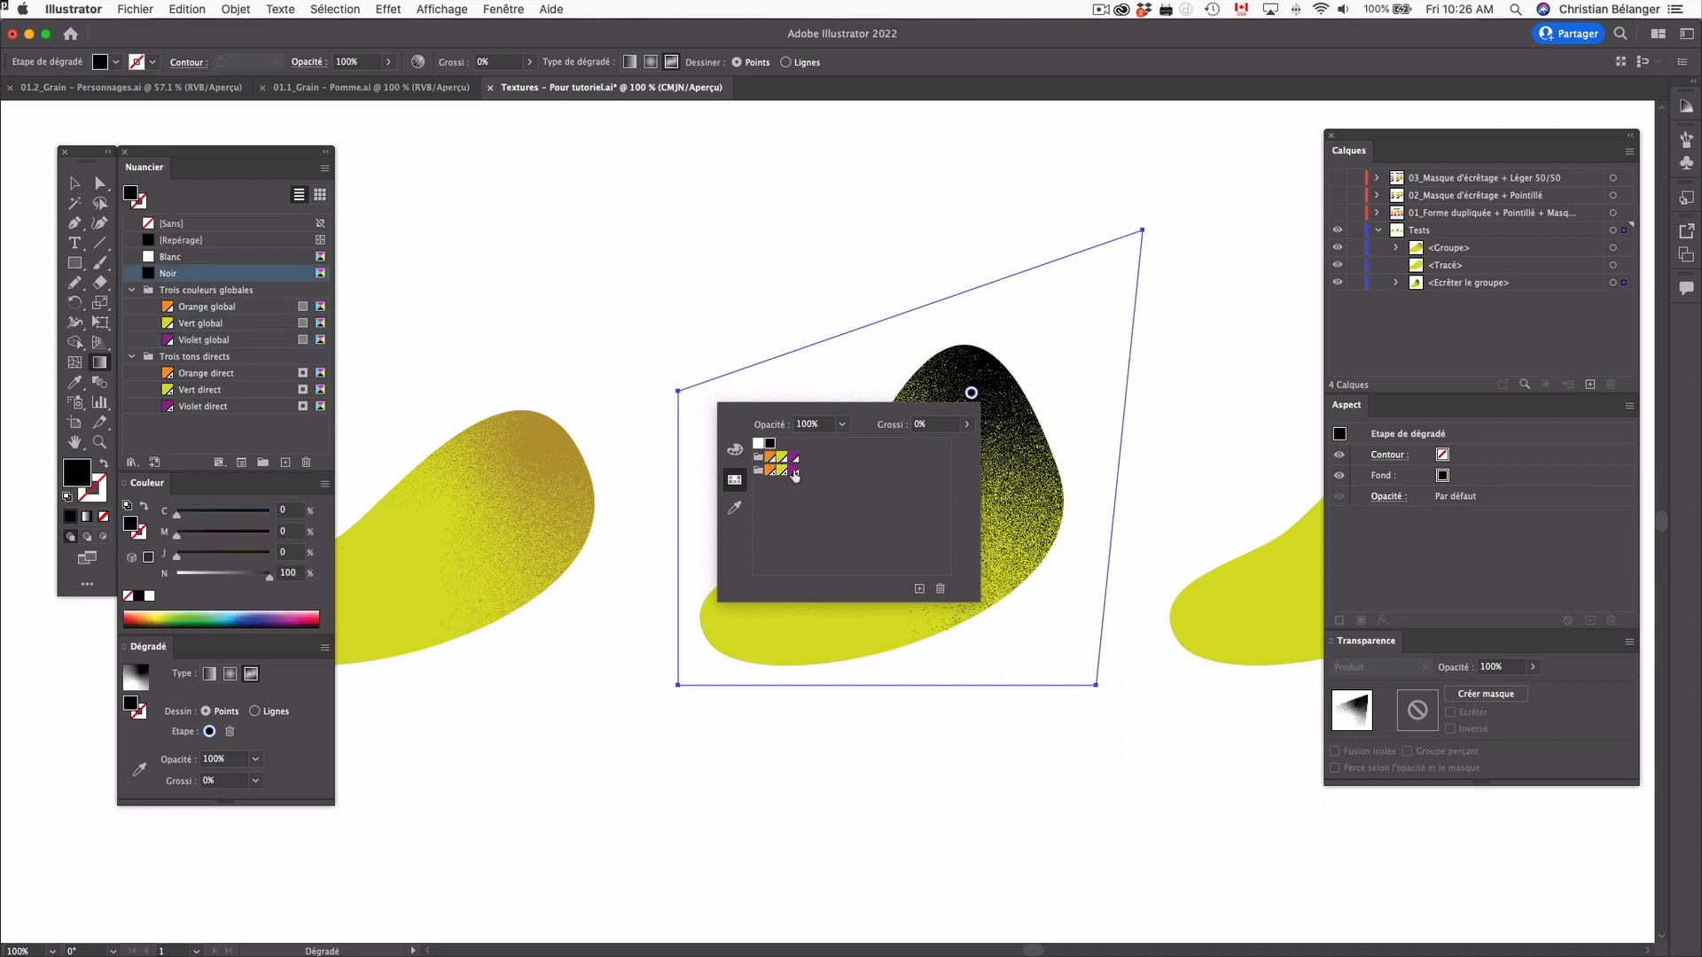
pyautogui.click(794, 473)
pyautogui.click(782, 471)
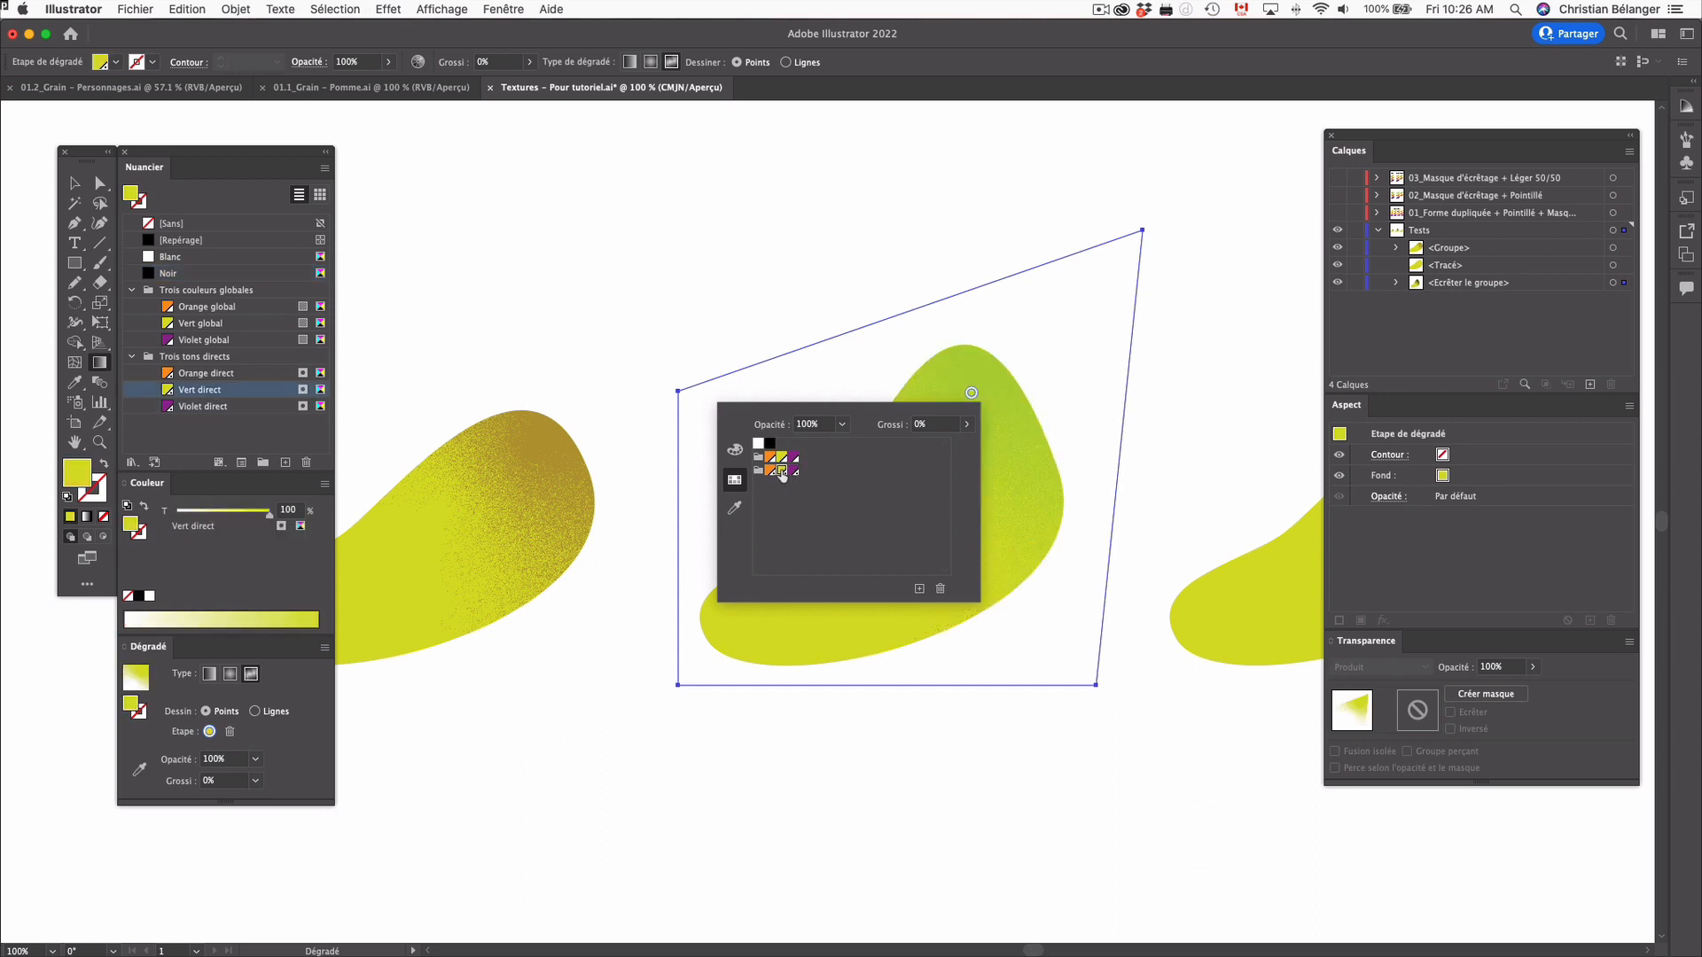
pyautogui.press('Escape')
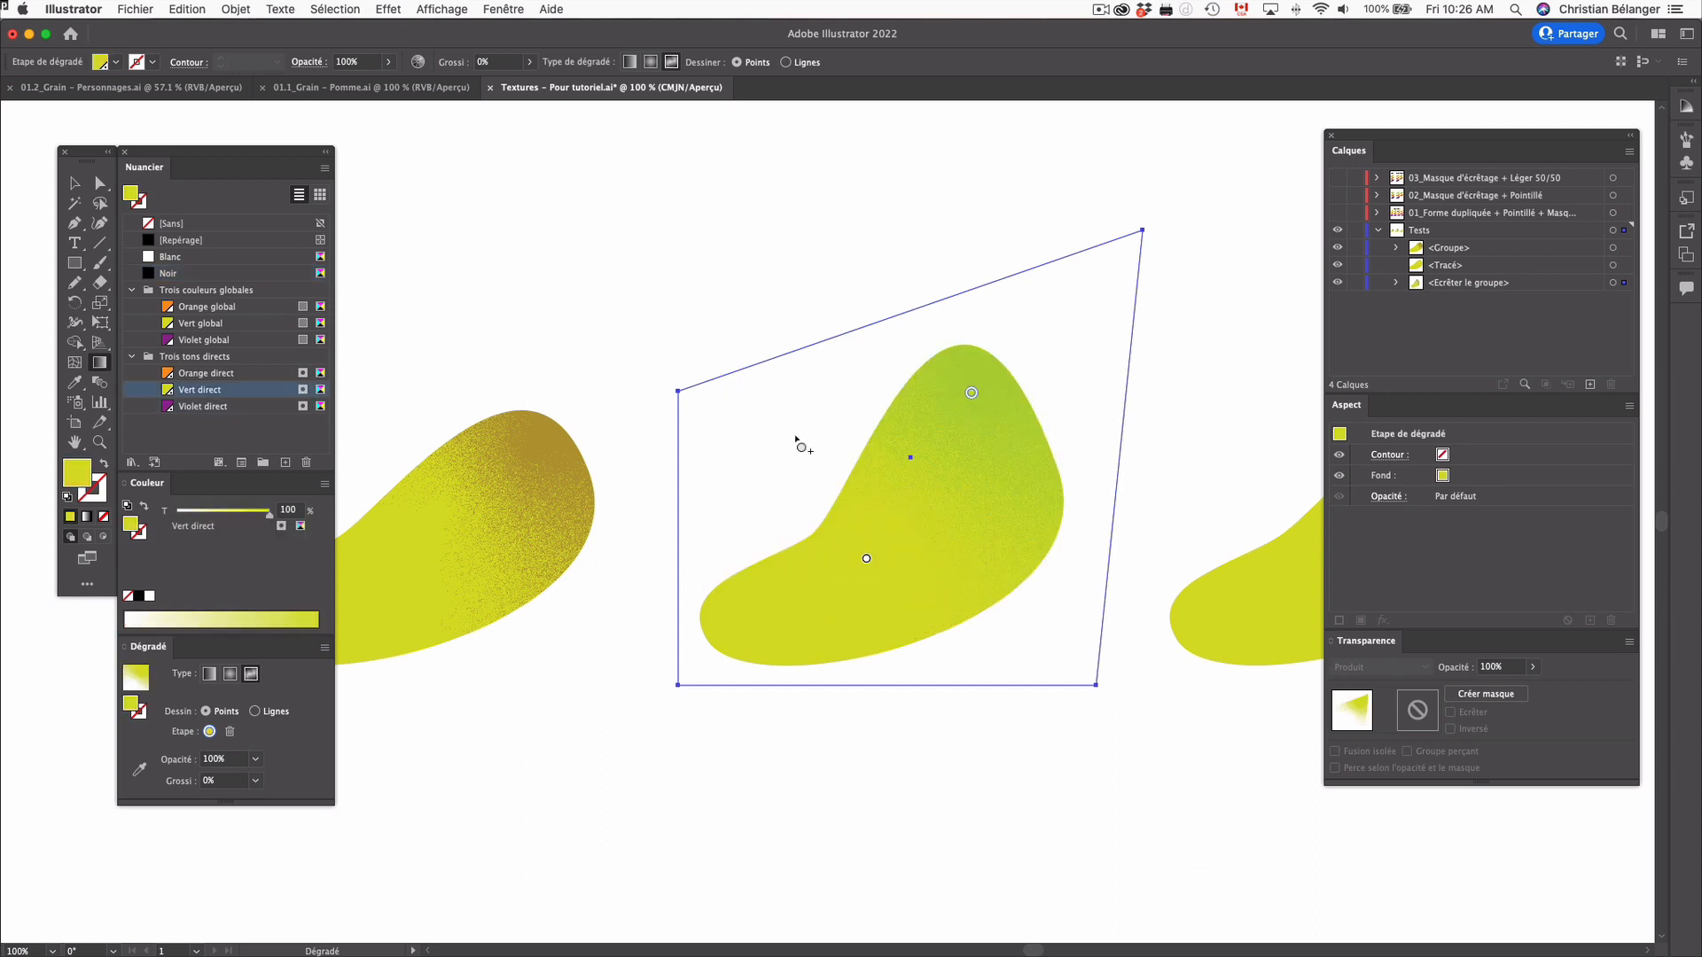
# Recolour the upper gradient point with Orange direct, and replace it with Violet direct
pyautogui.doubleClick(972, 393)
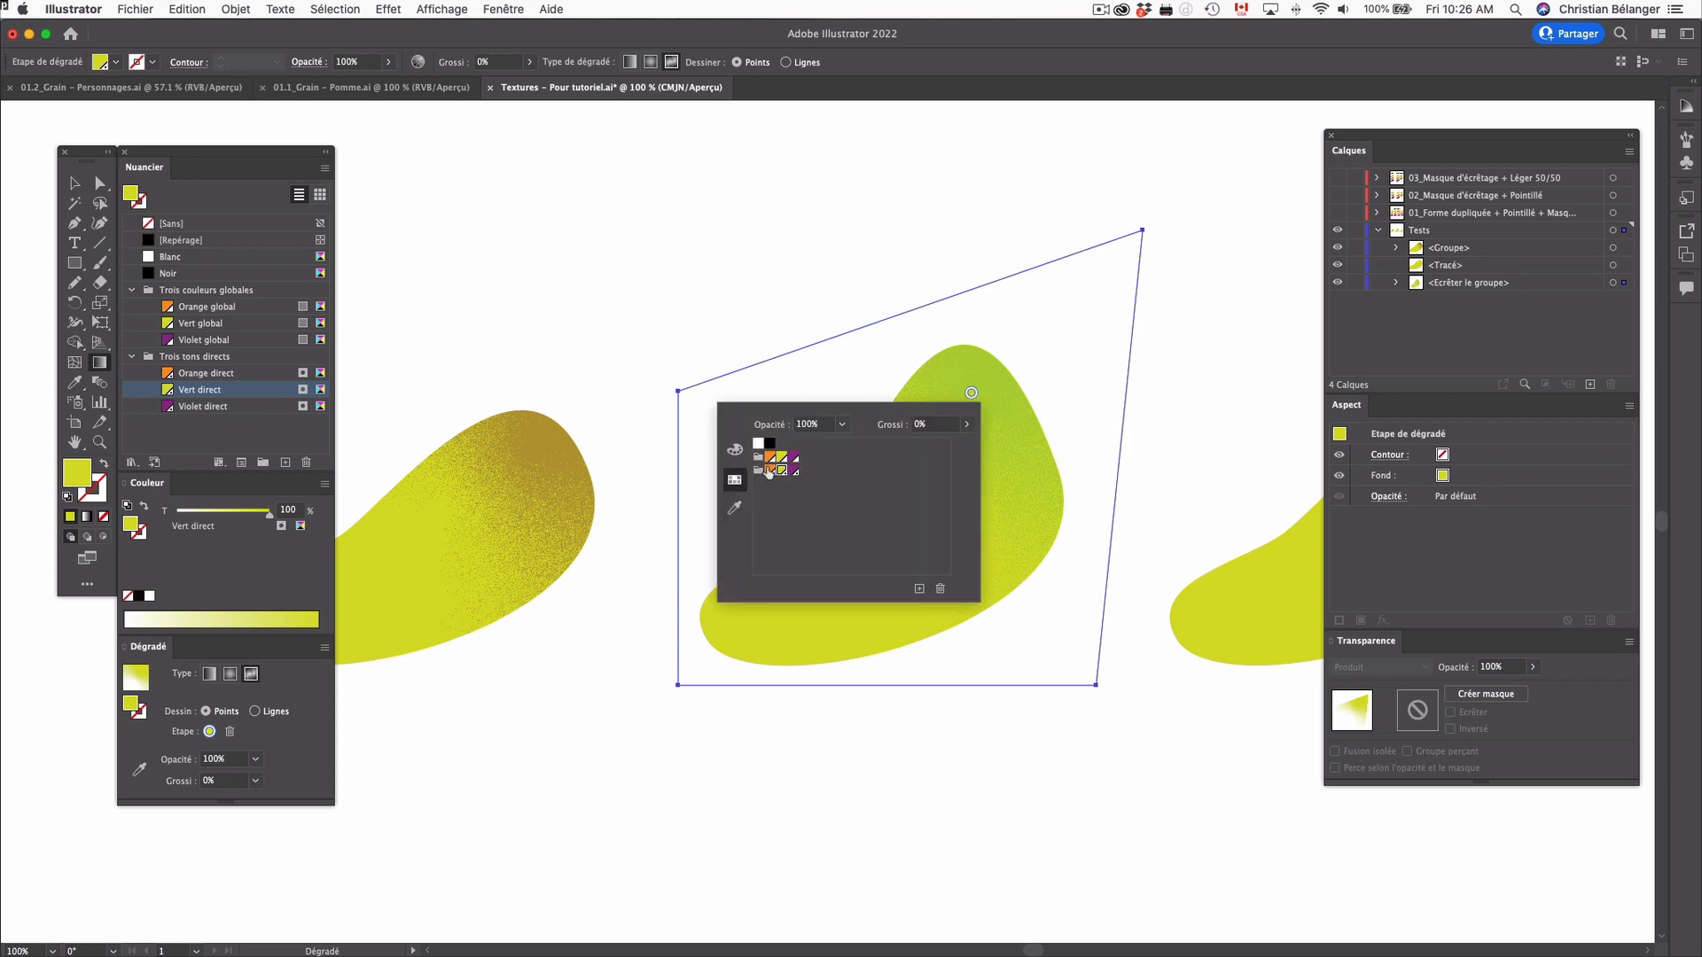
pyautogui.click(769, 470)
pyautogui.press('Escape')
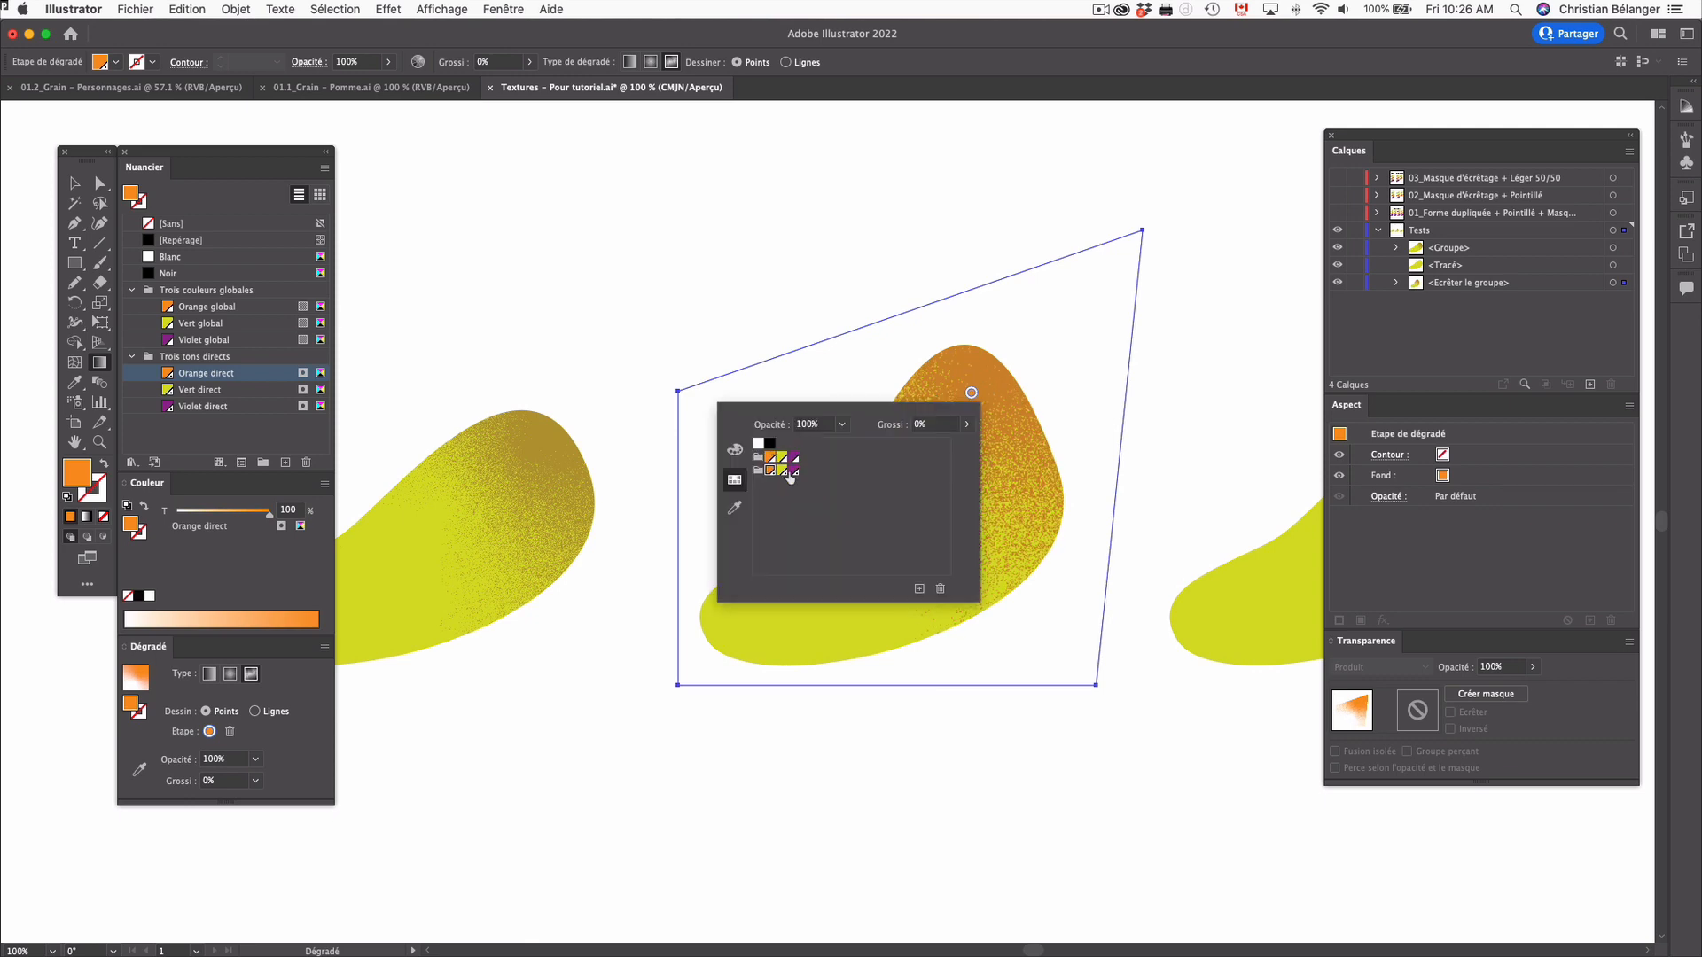
pyautogui.click(794, 473)
pyautogui.click(794, 471)
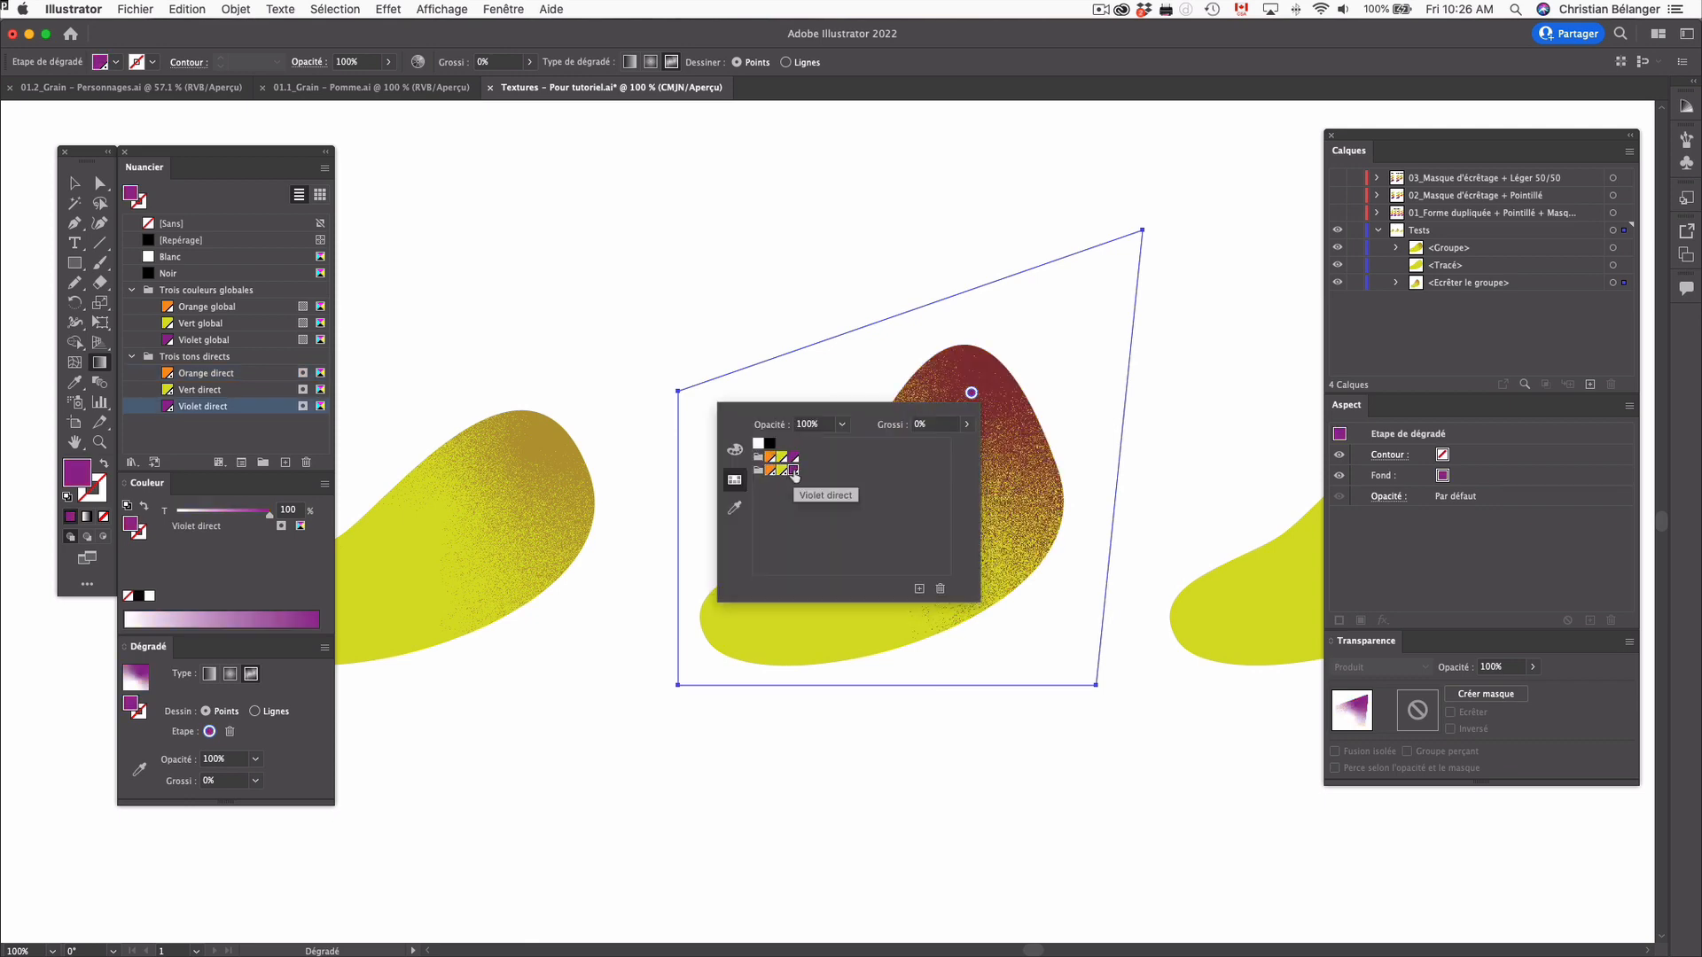
pyautogui.press('Escape')
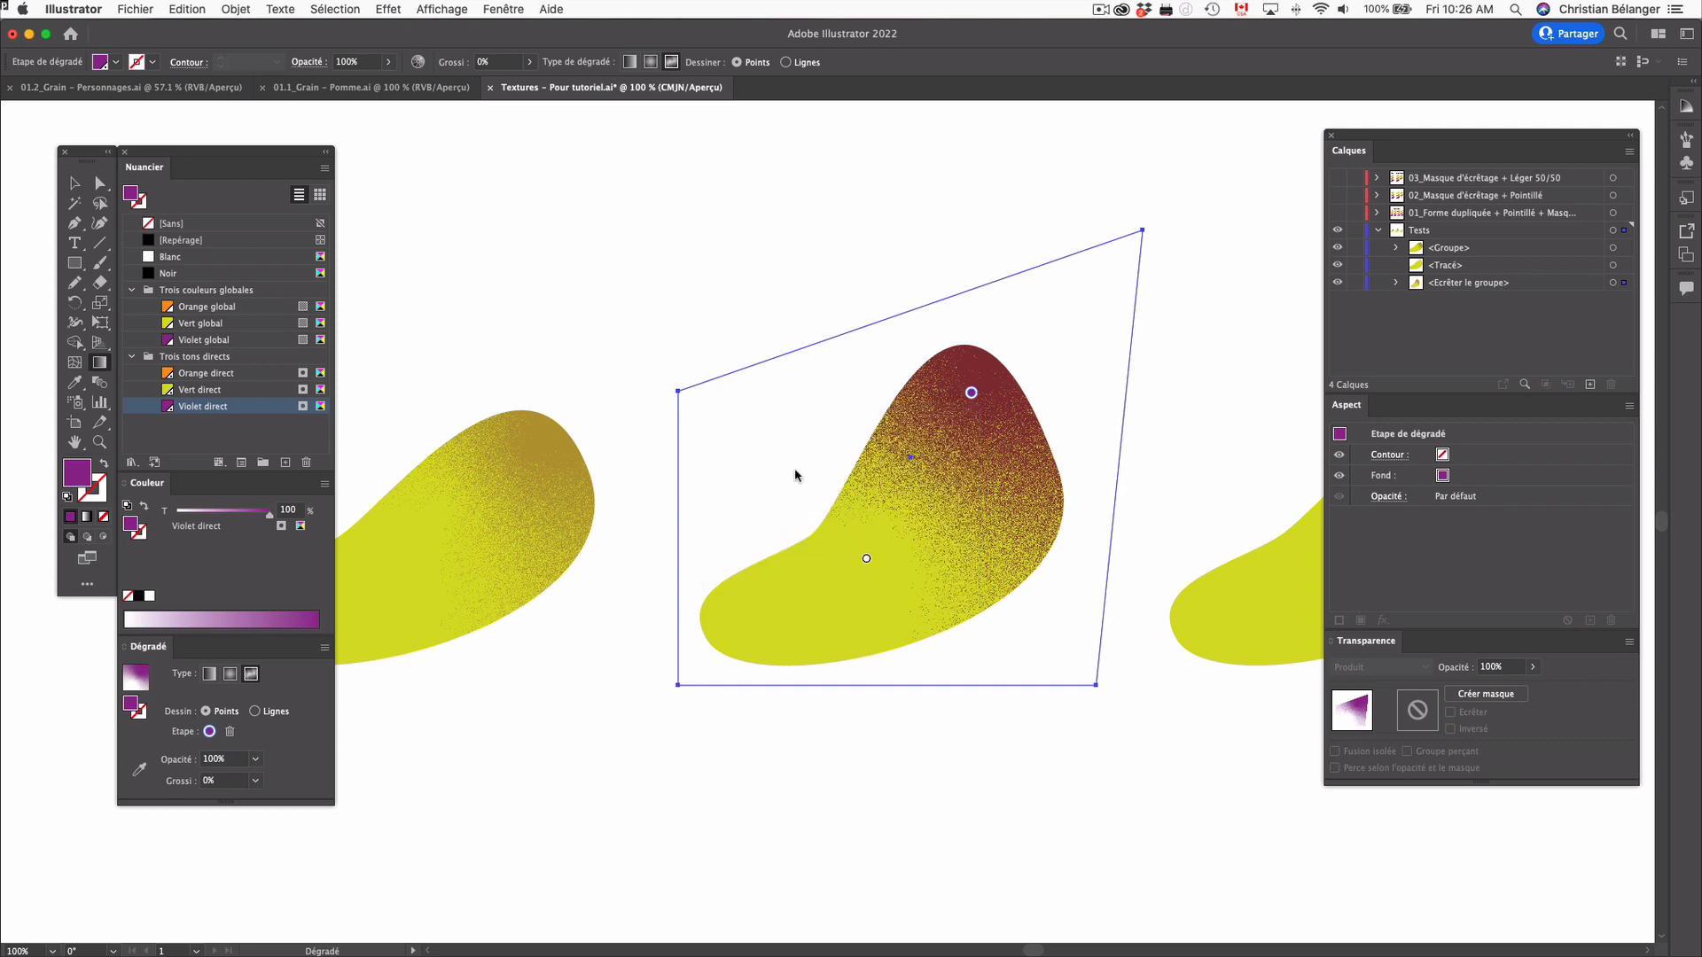
# Try moving the clipped gradient rectangle diagonally down within the middle shape, and undo the move
pyautogui.press('a')
pyautogui.press('super+shift+a')
pyautogui.click(991, 478)
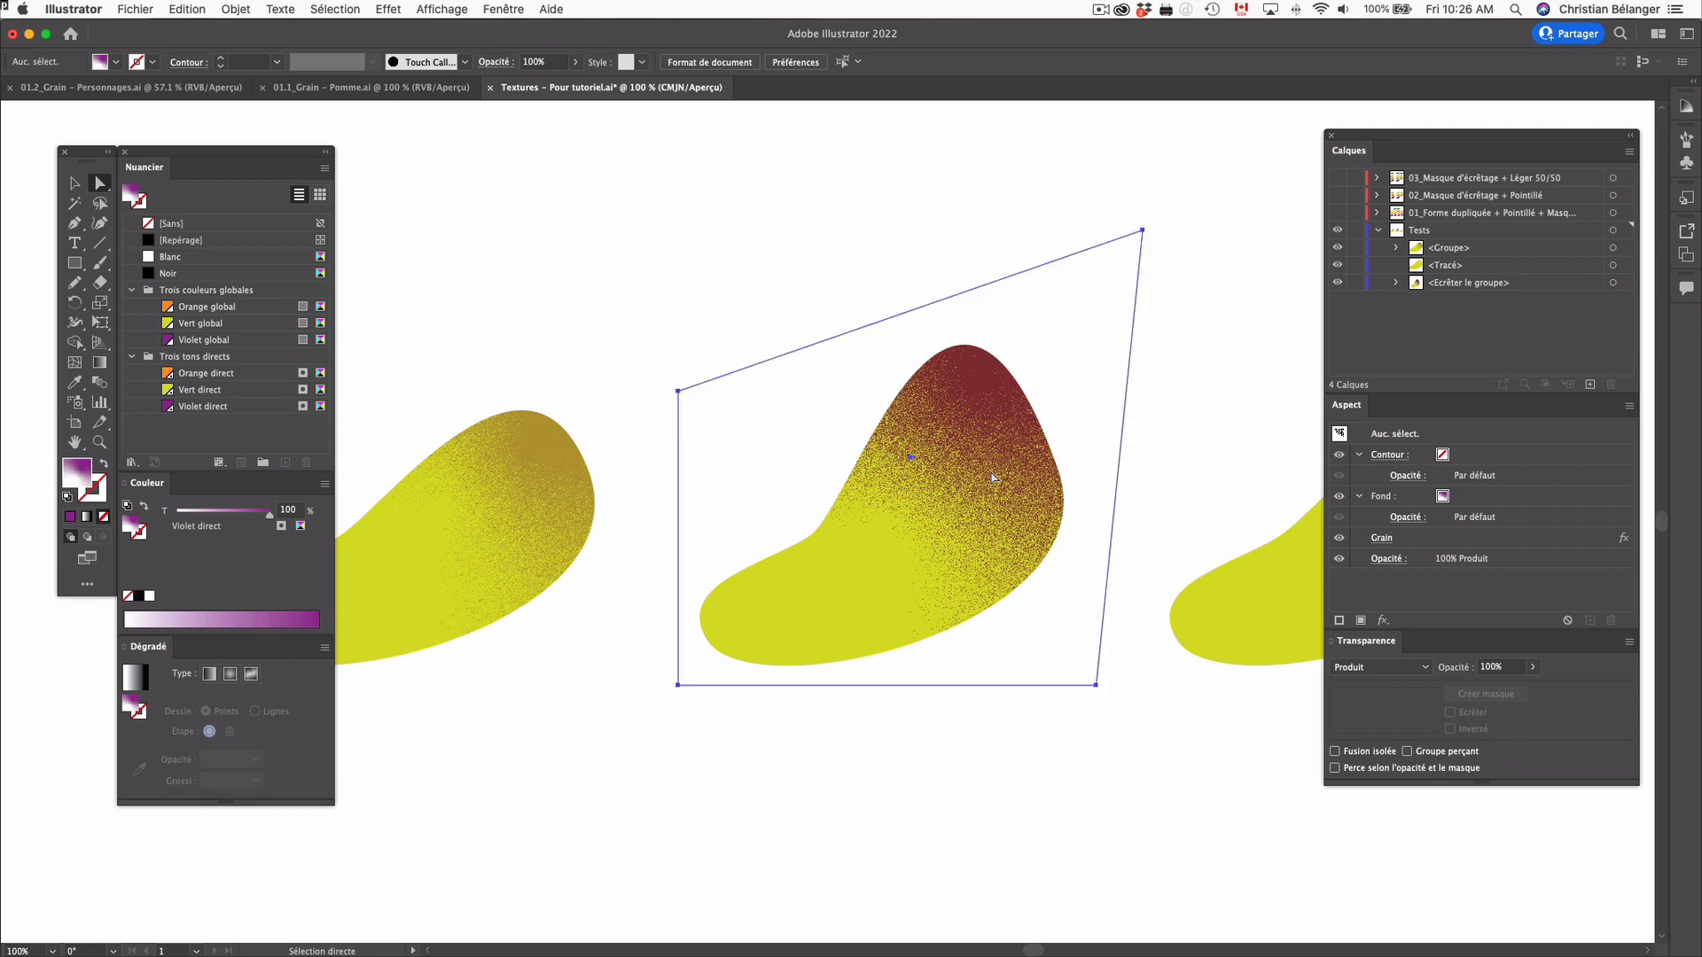
pyautogui.moveTo(1001, 508); pyautogui.dragTo(1052, 608)
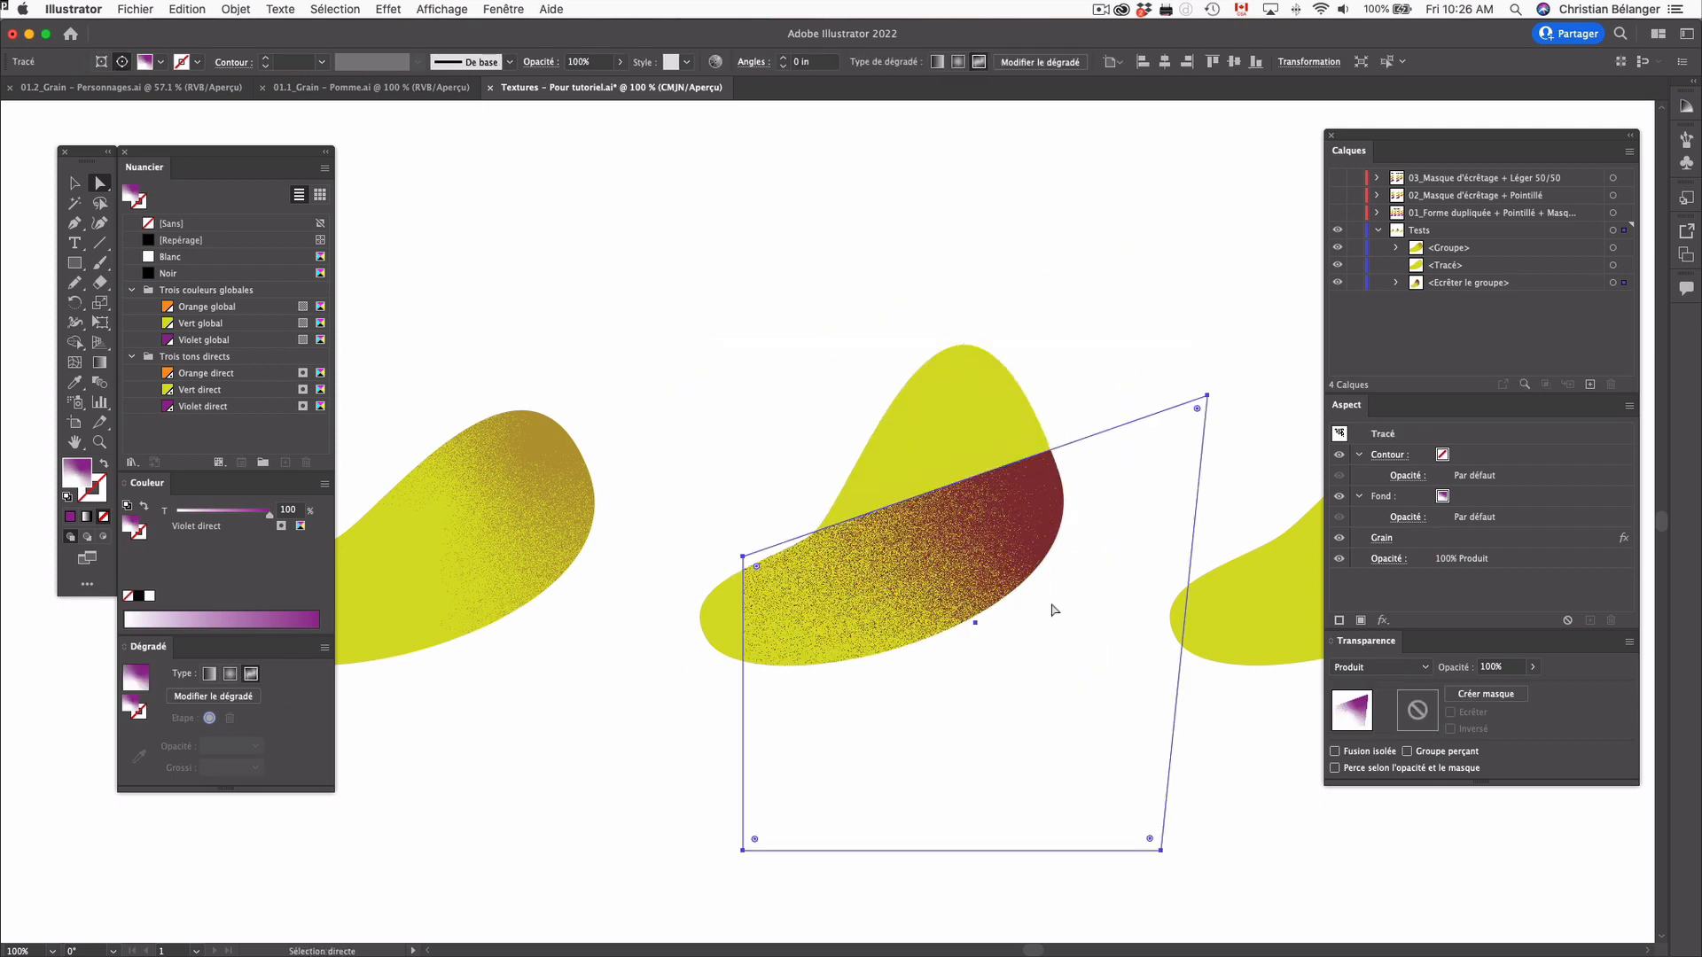
pyautogui.press('super+z')
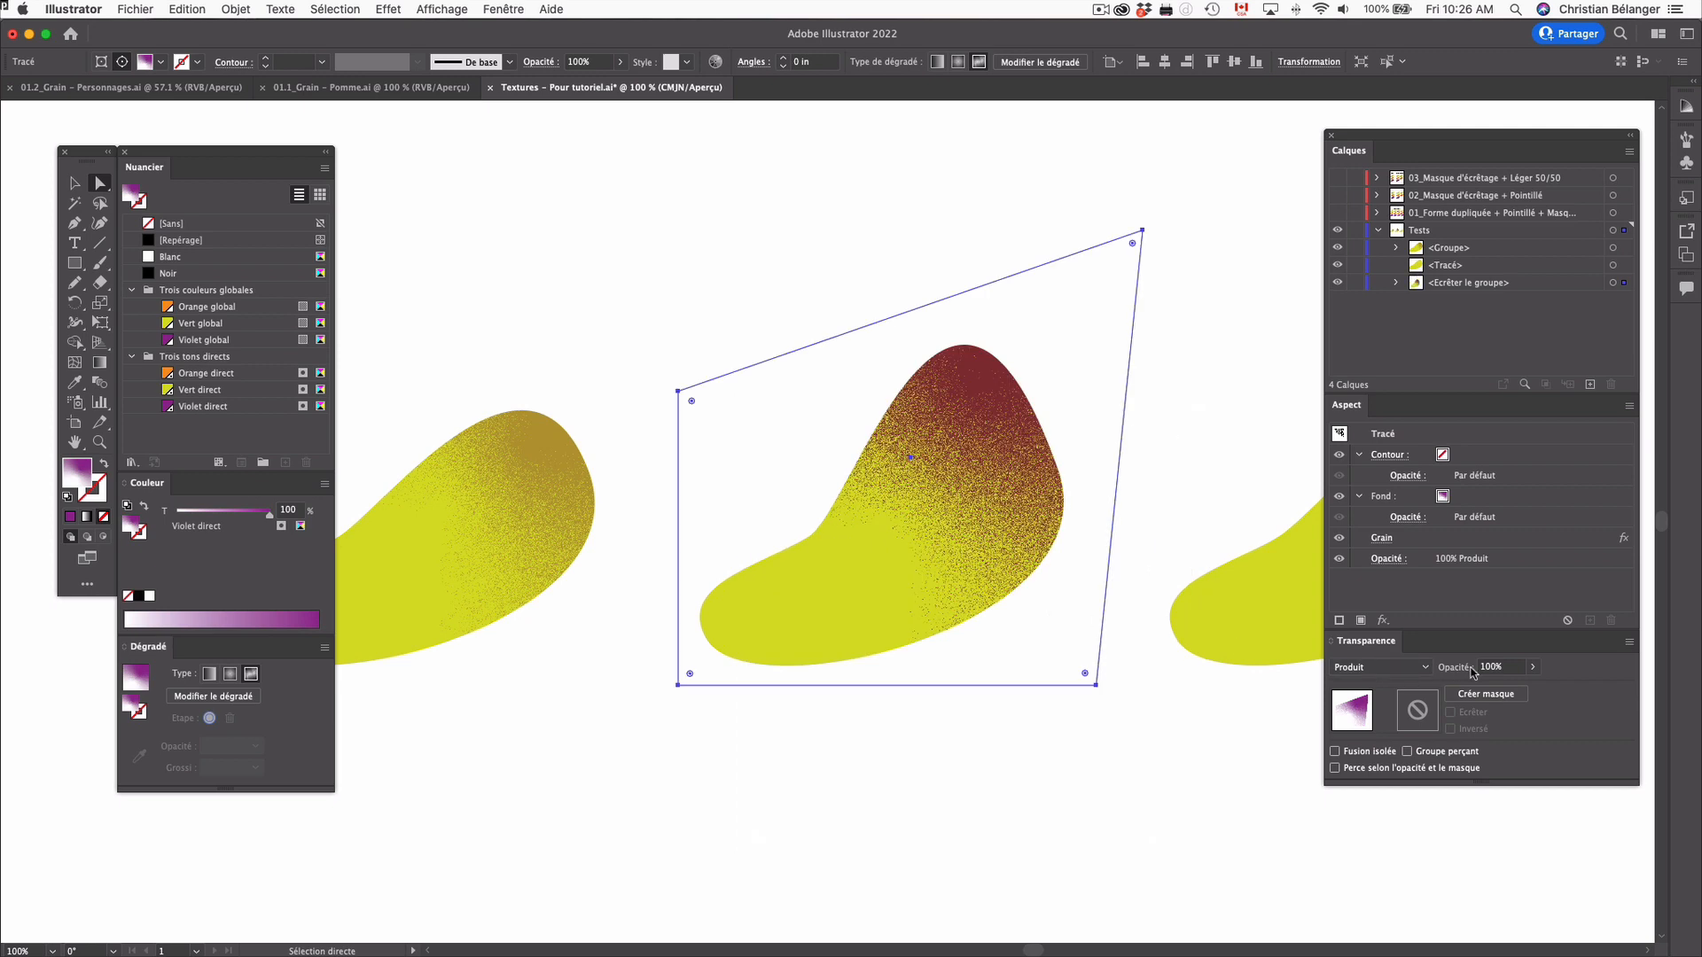
# Try the multiplied grain gradient at 50% and 35% opacity, and undo both opacity changes
pyautogui.moveTo(1502, 666); pyautogui.dragTo(1408, 664)
pyautogui.write('50')
pyautogui.press('Return')
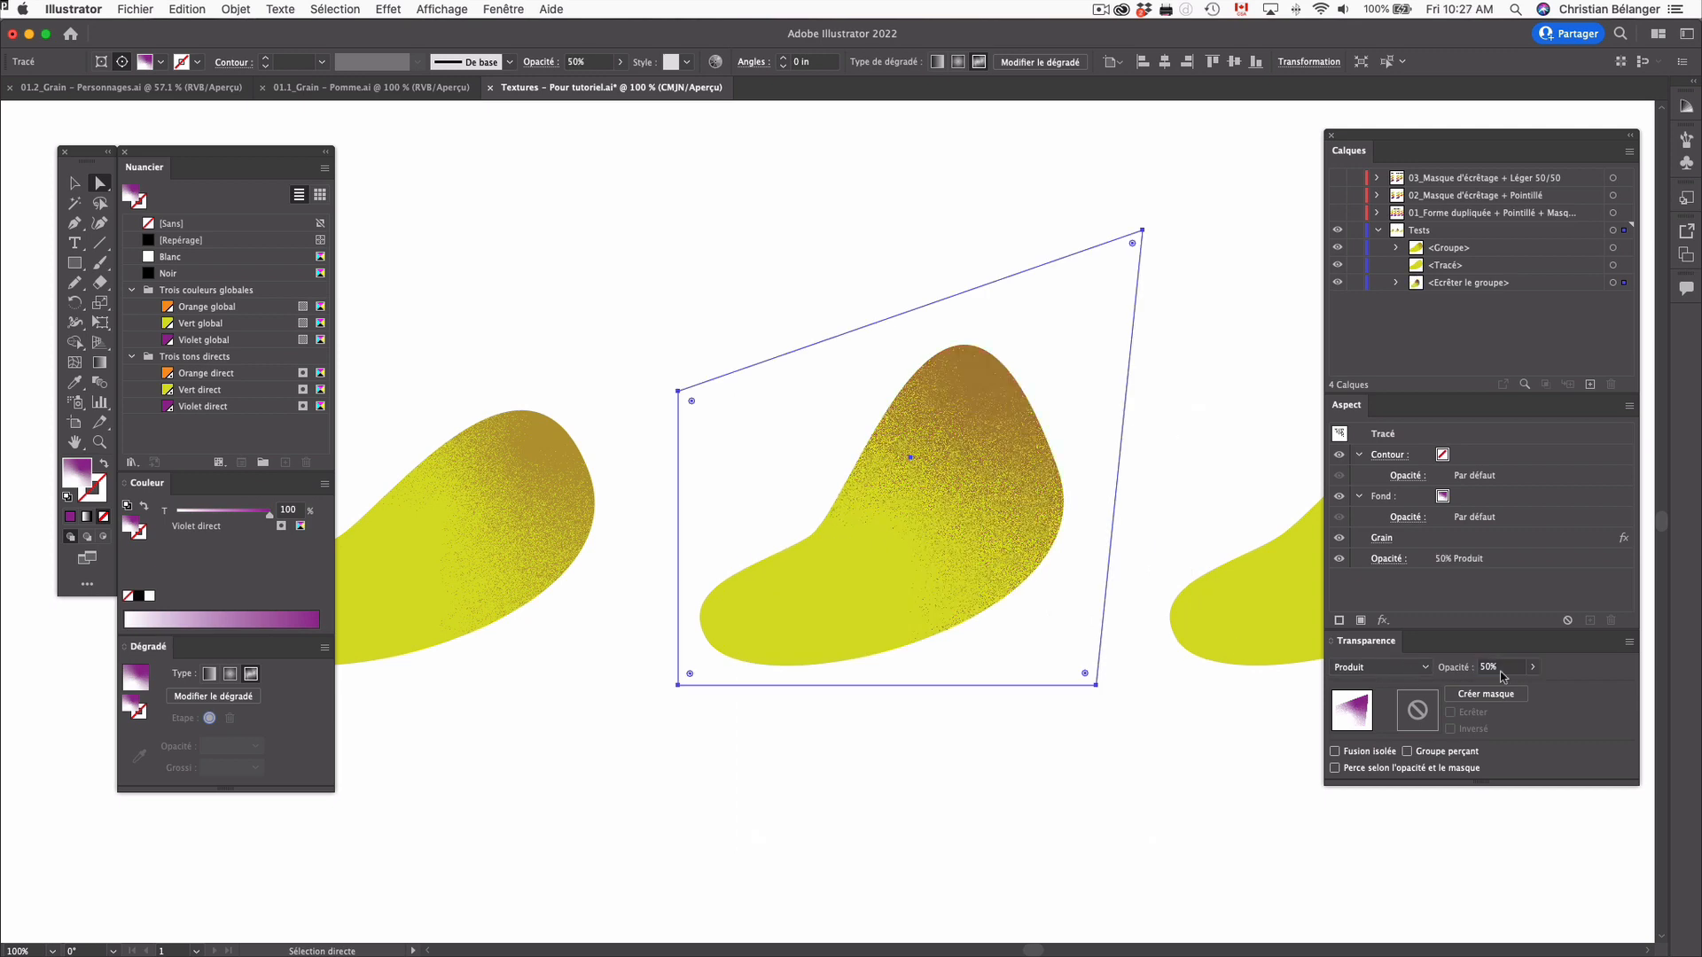
pyautogui.write('35')
pyautogui.press('Return')
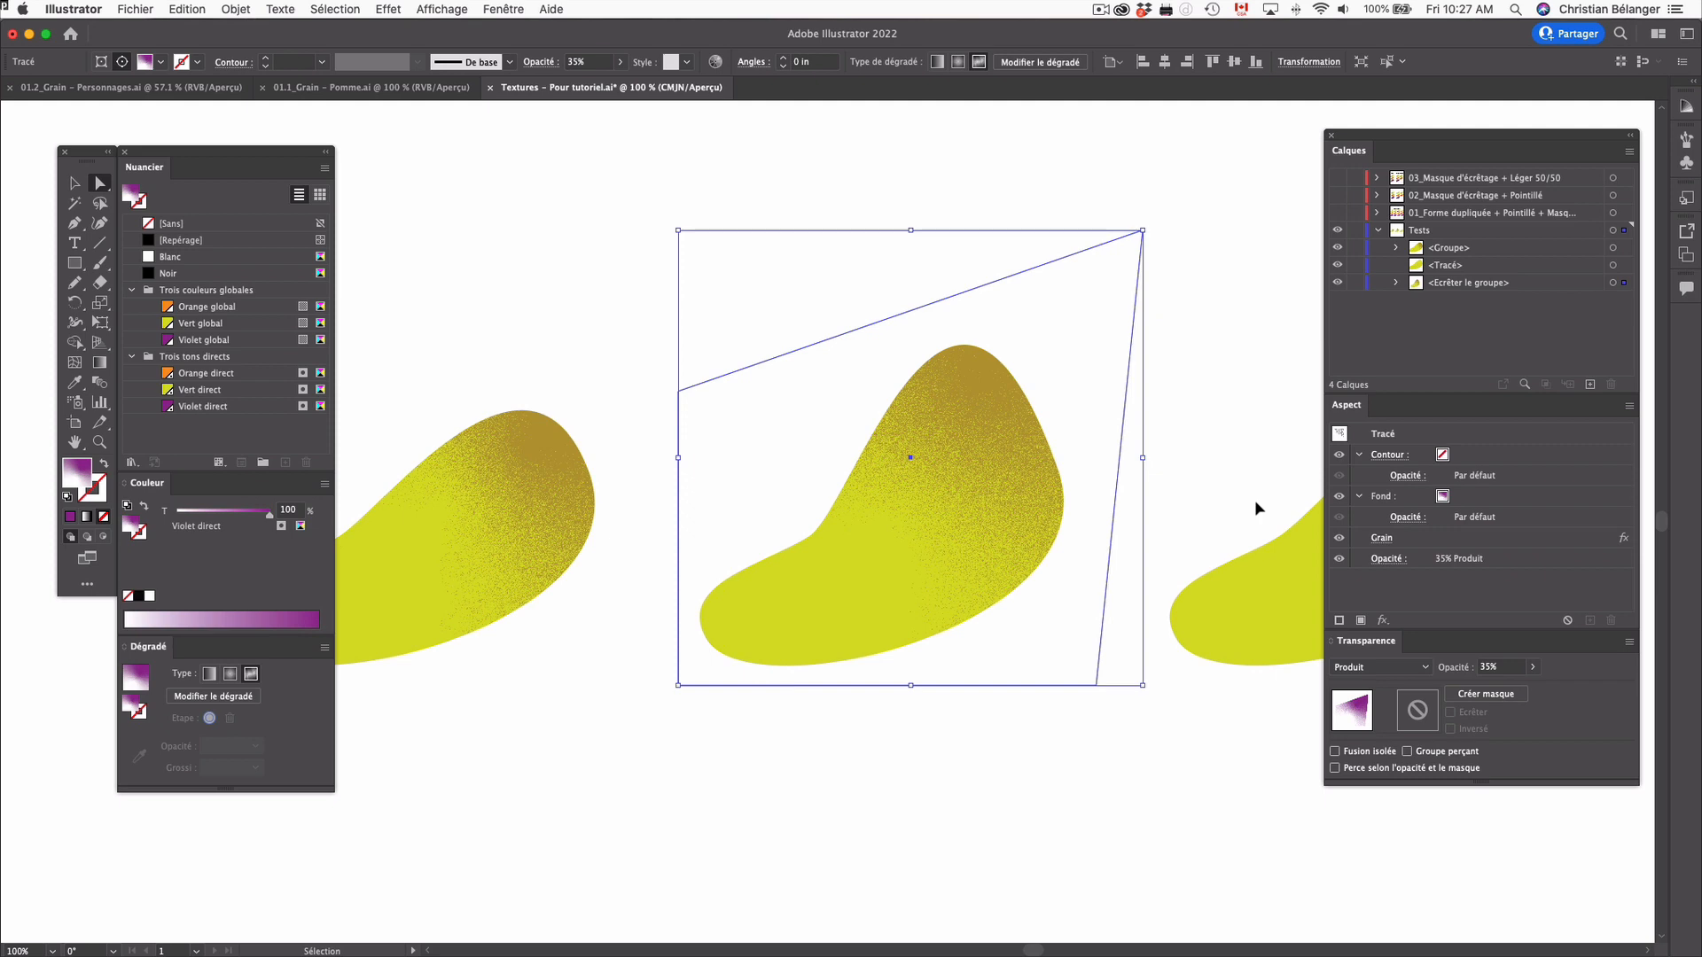
pyautogui.press('super+z')
pyautogui.press('super+z')
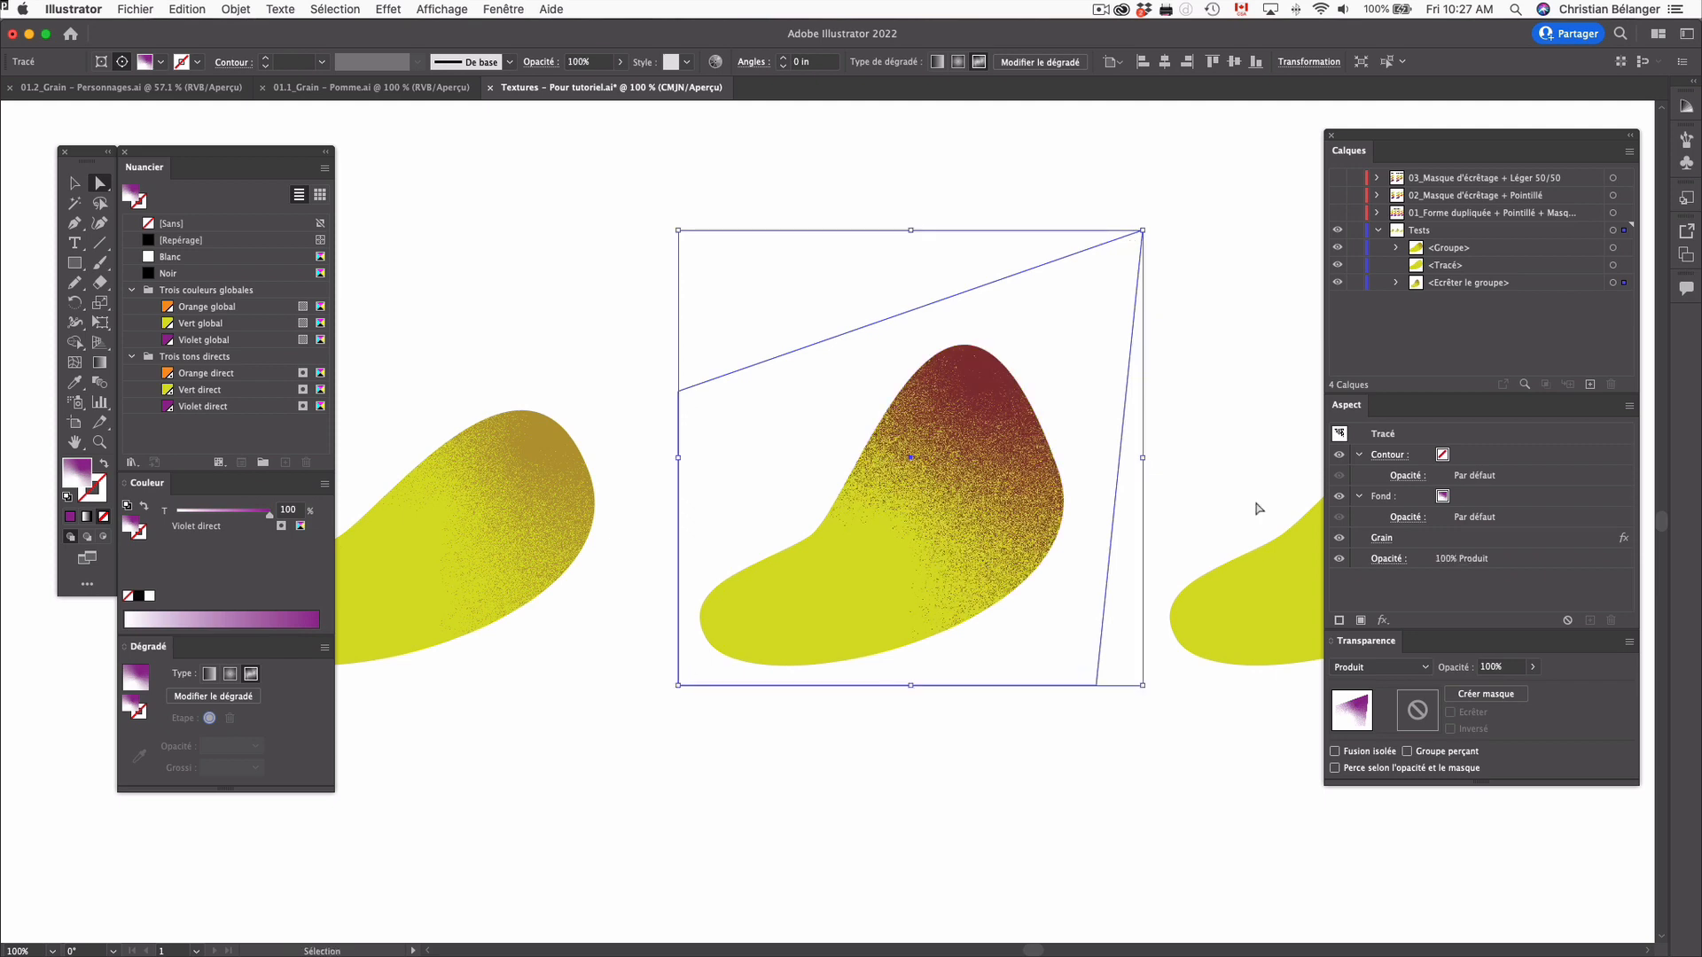
# Examine the plain green shape's fill swatch alongside the global and spot colours, and deselect the shape
pyautogui.press('a')
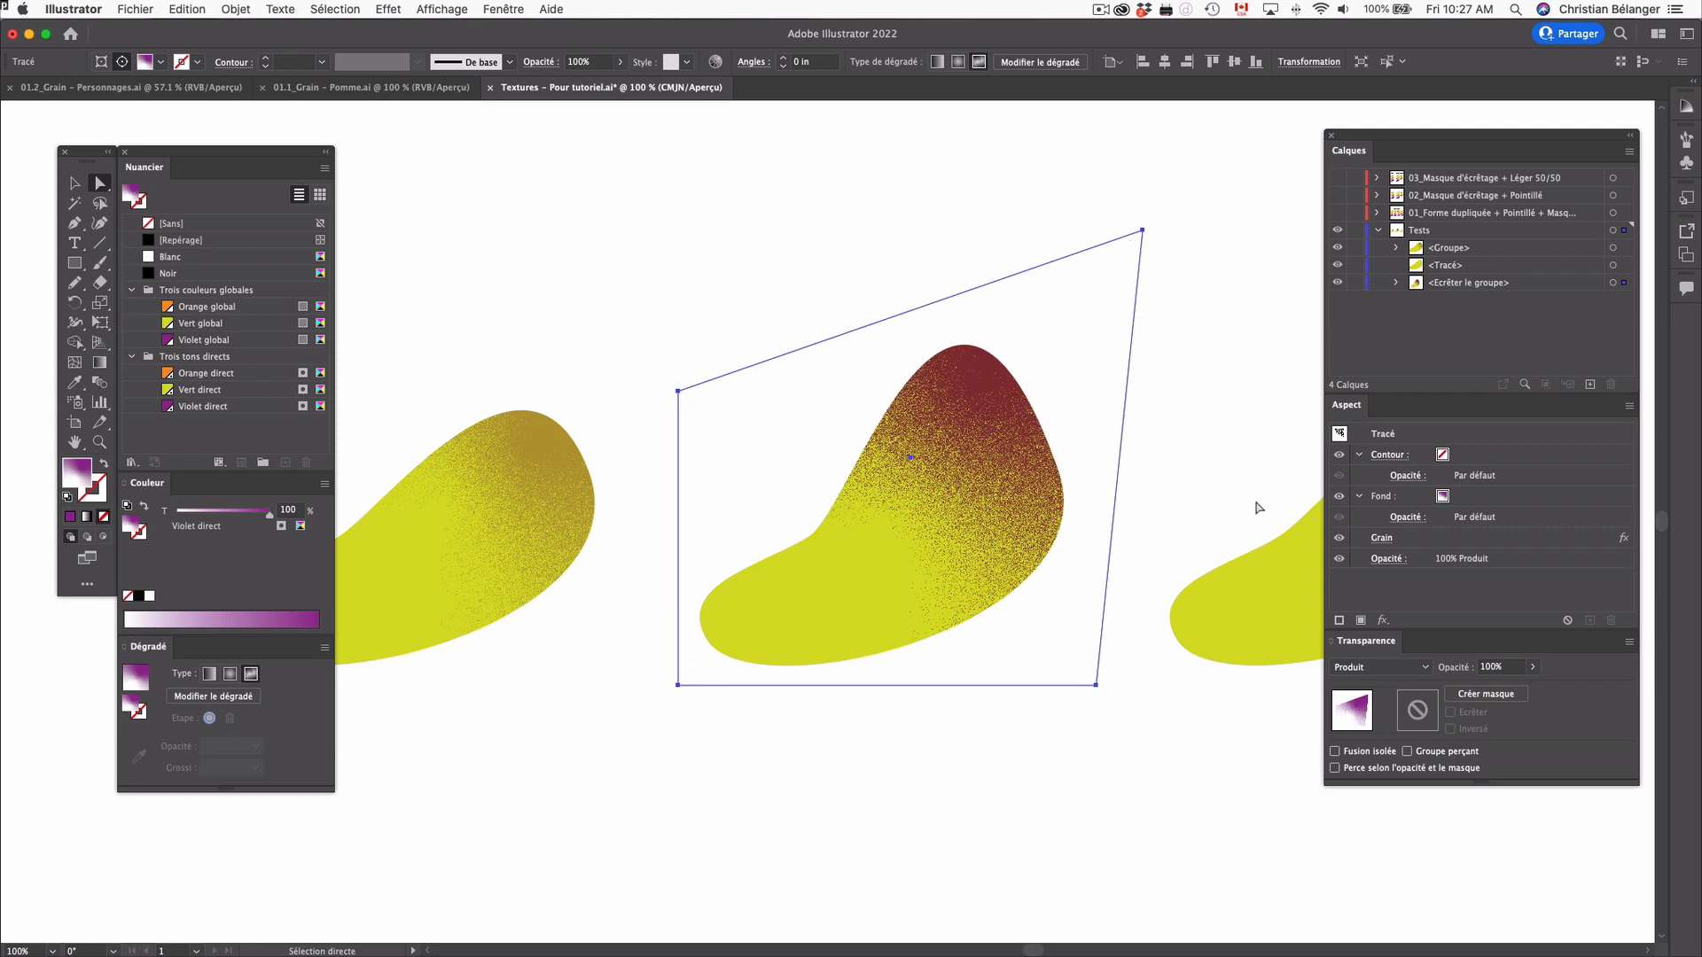
pyautogui.click(1259, 507)
pyautogui.moveTo(1253, 475); pyautogui.dragTo(1005, 476)
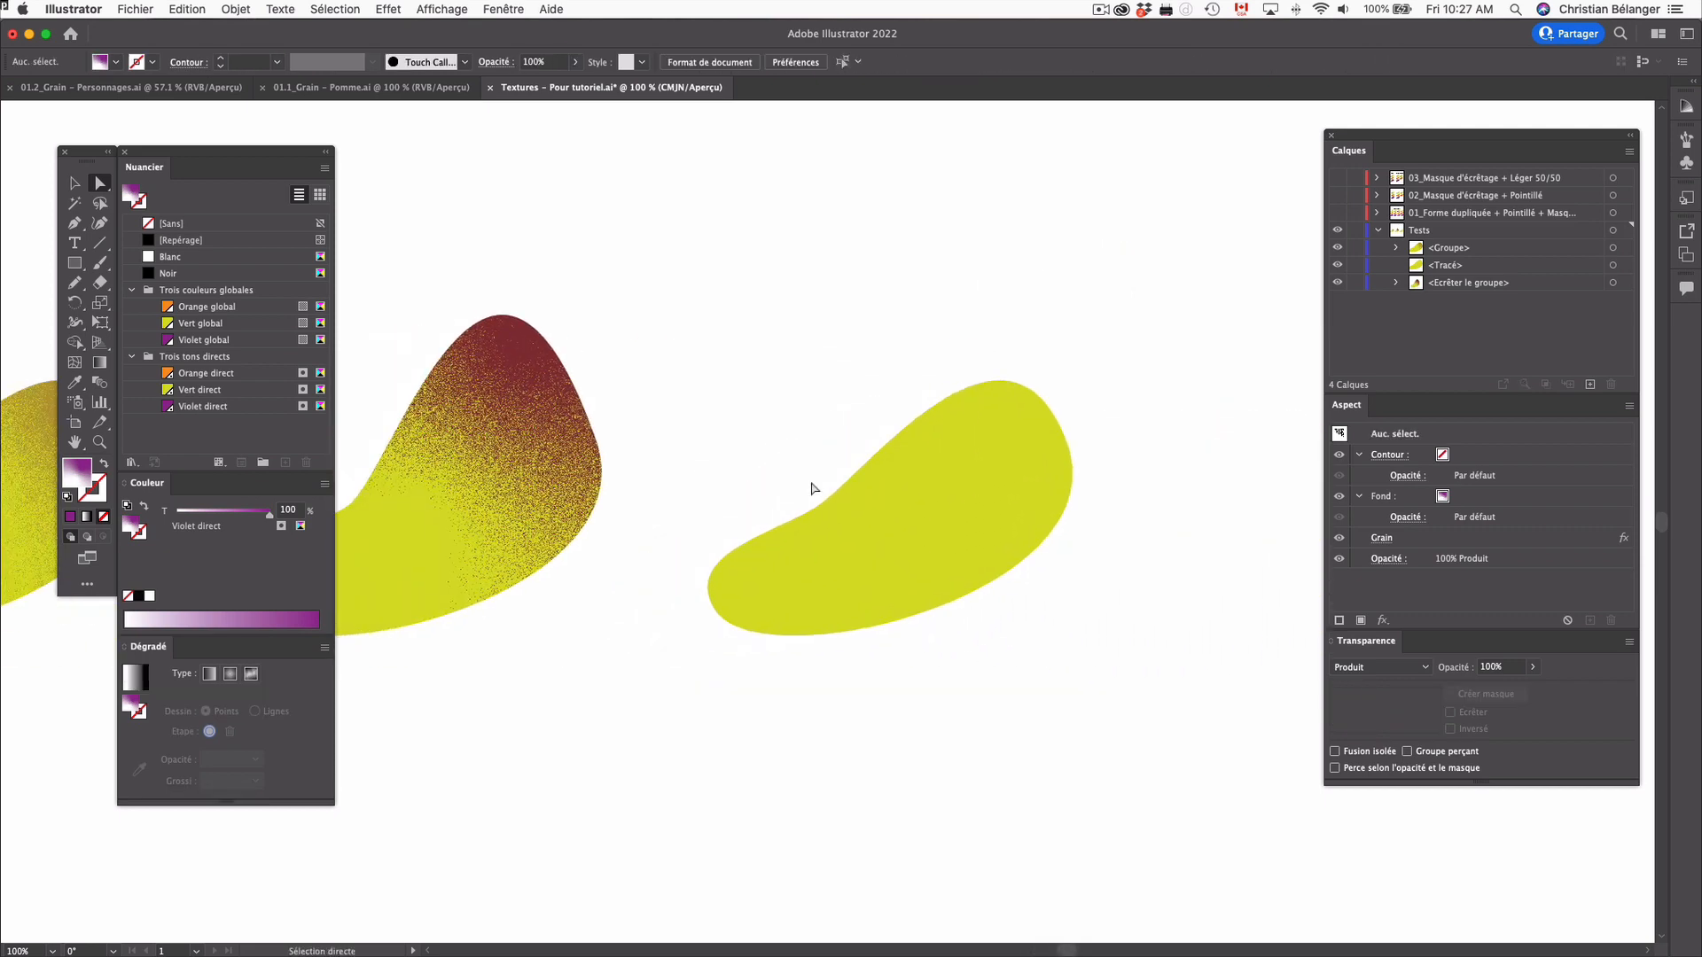
pyautogui.click(946, 519)
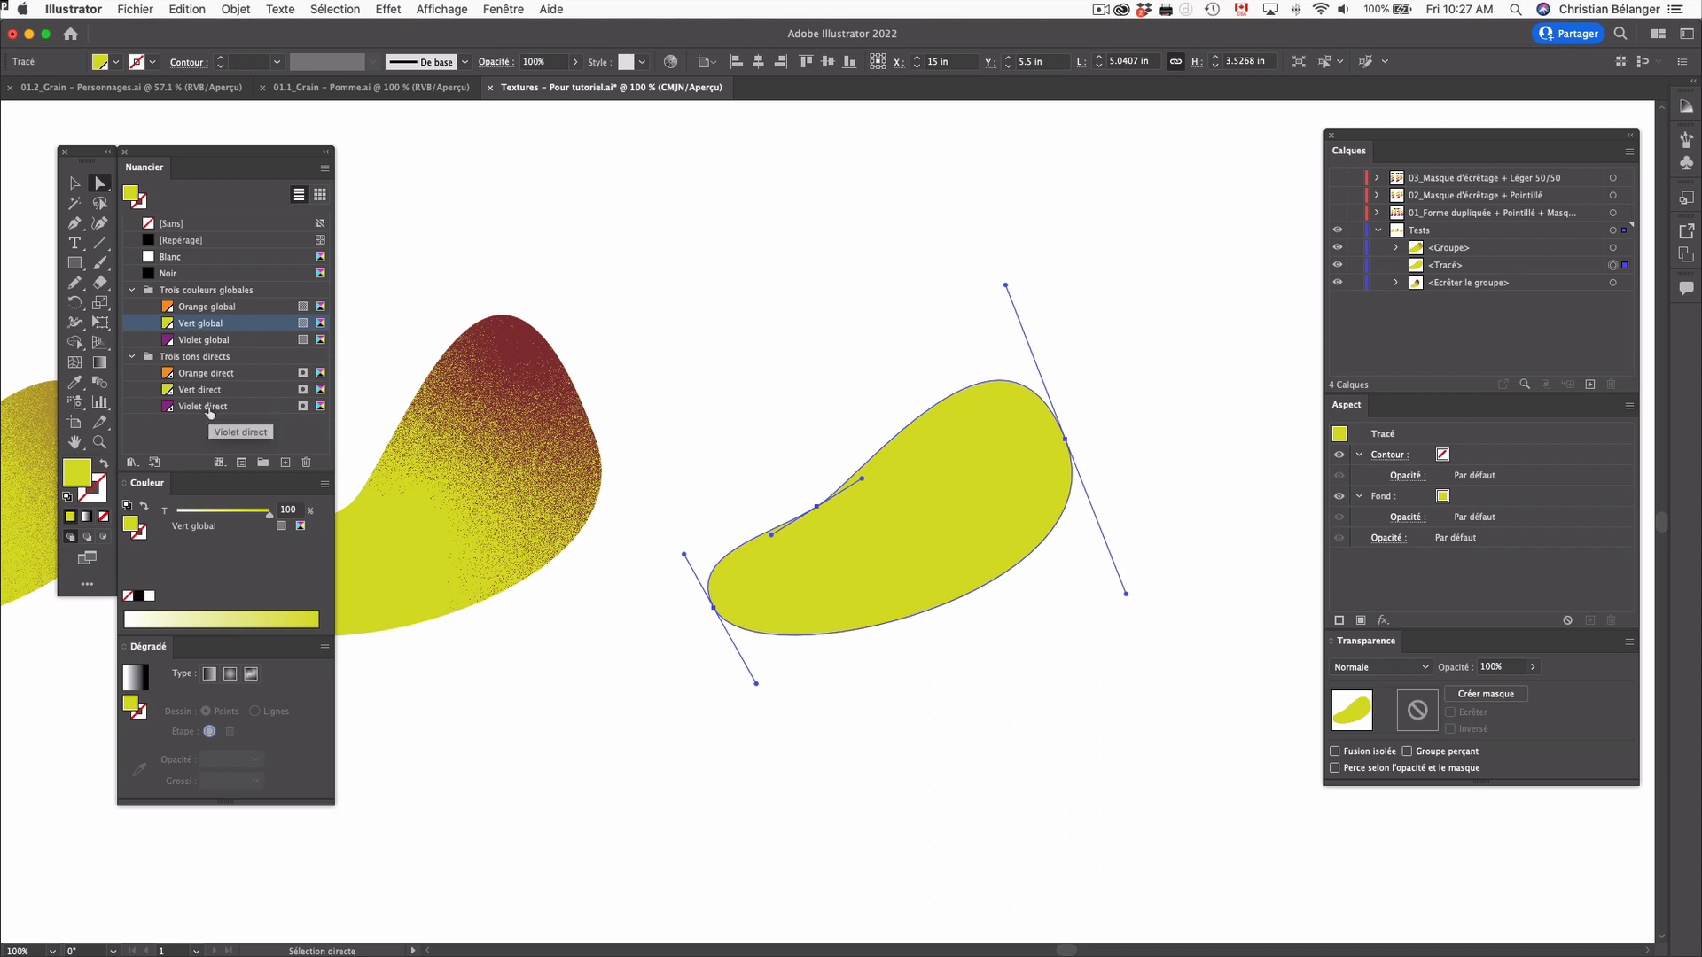
pyautogui.click(709, 396)
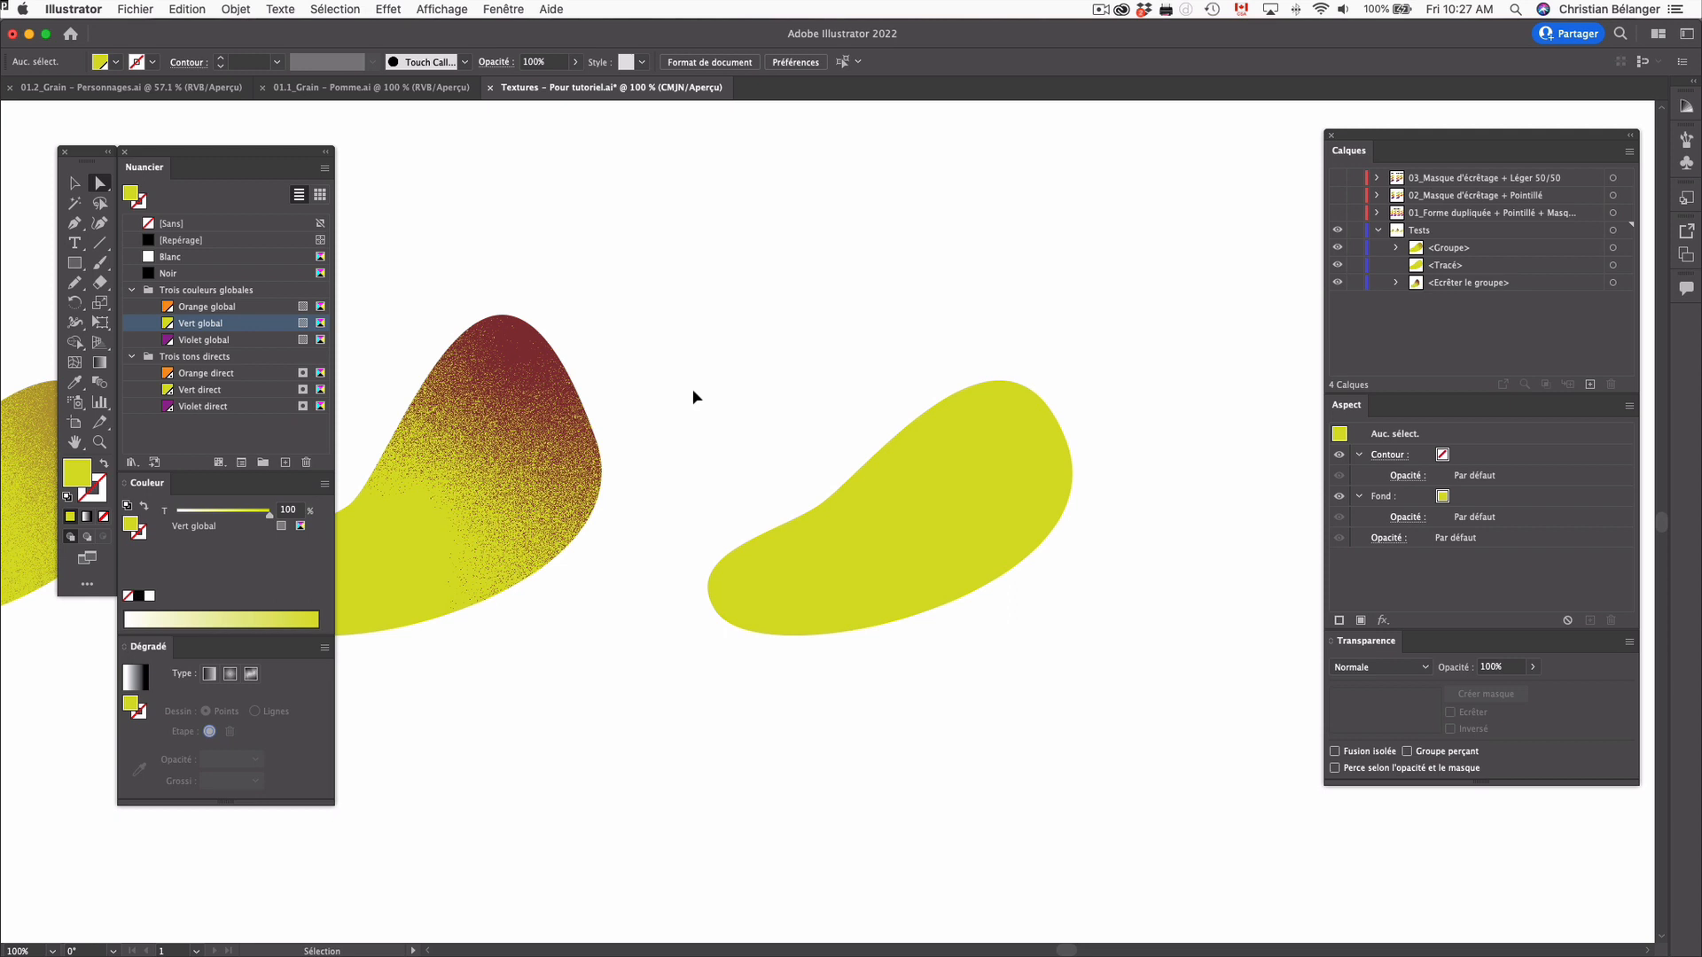
# Undo the gradient point recolouring and the outline edits to restore the middle shape's original contour and black grain shading
pyautogui.press('super+z')
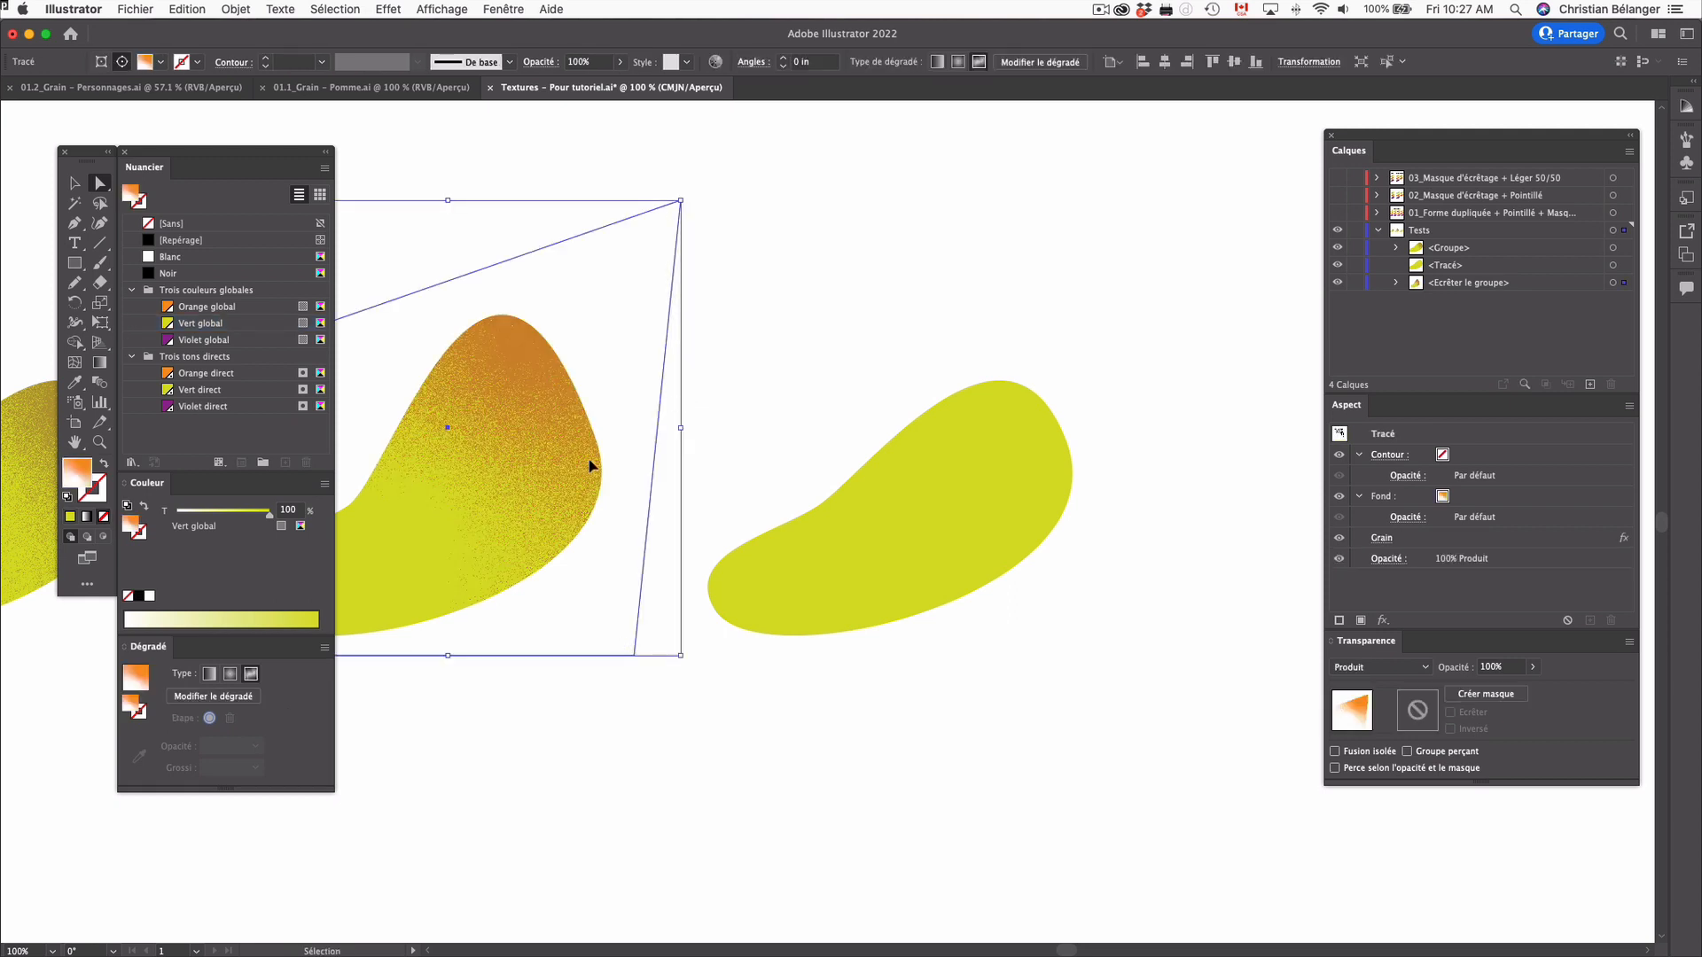
pyautogui.press('a')
pyautogui.press('super+z')
pyautogui.press('v')
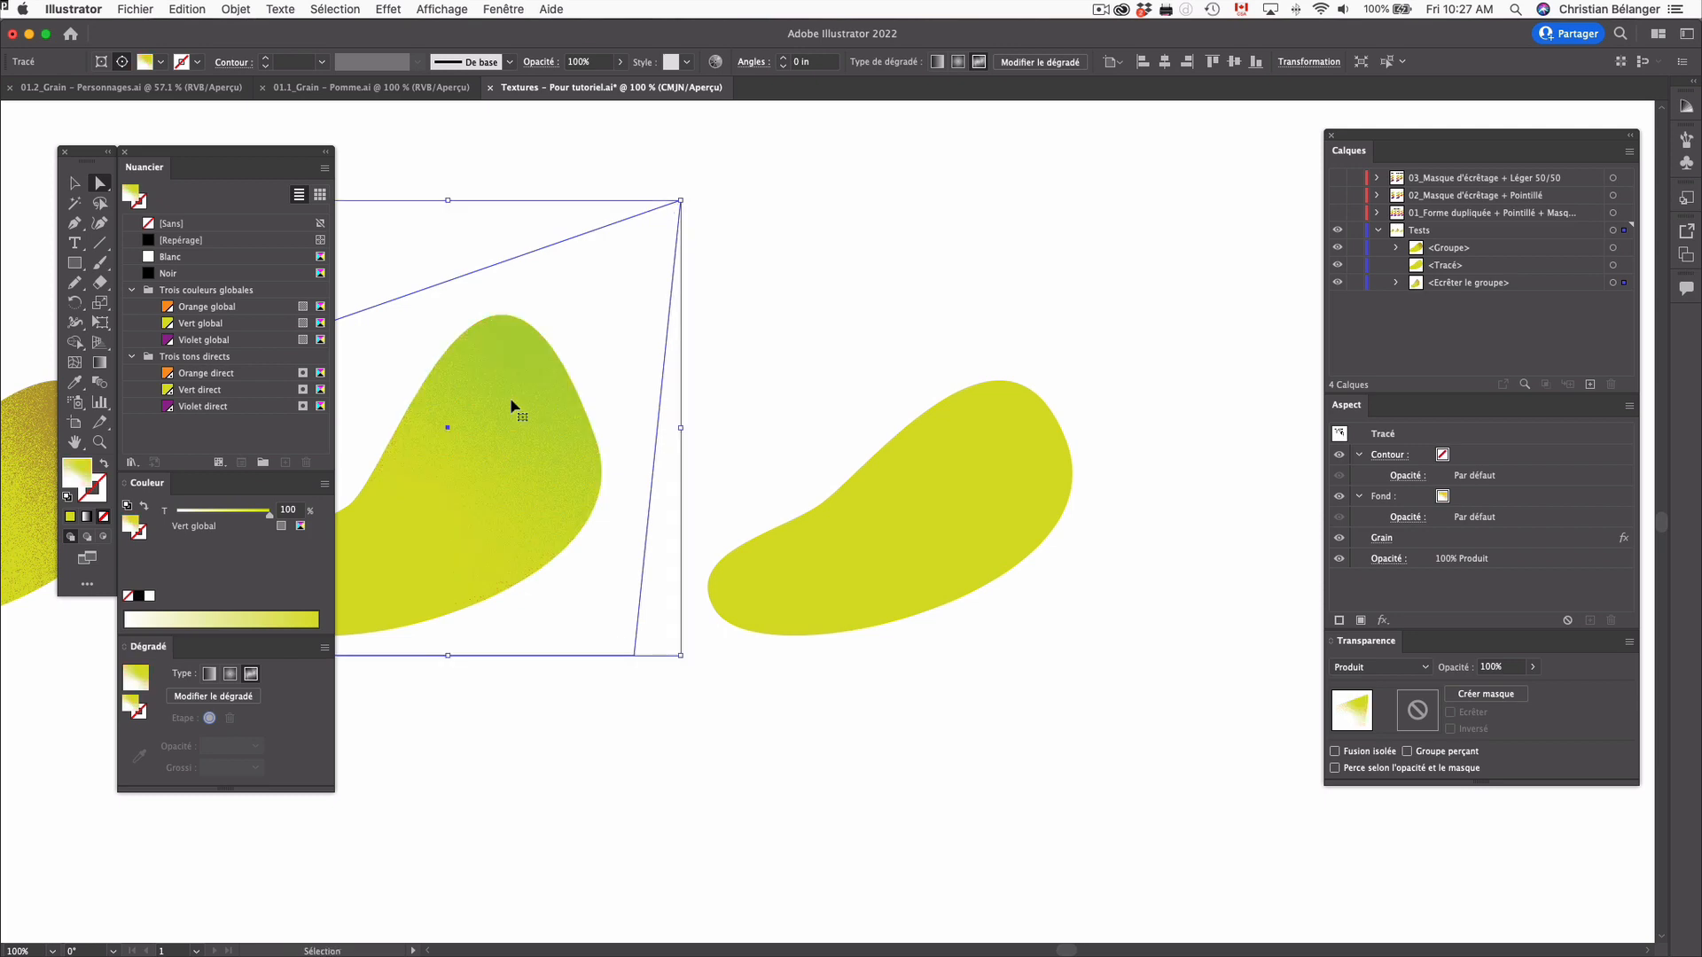
pyautogui.press('super+z')
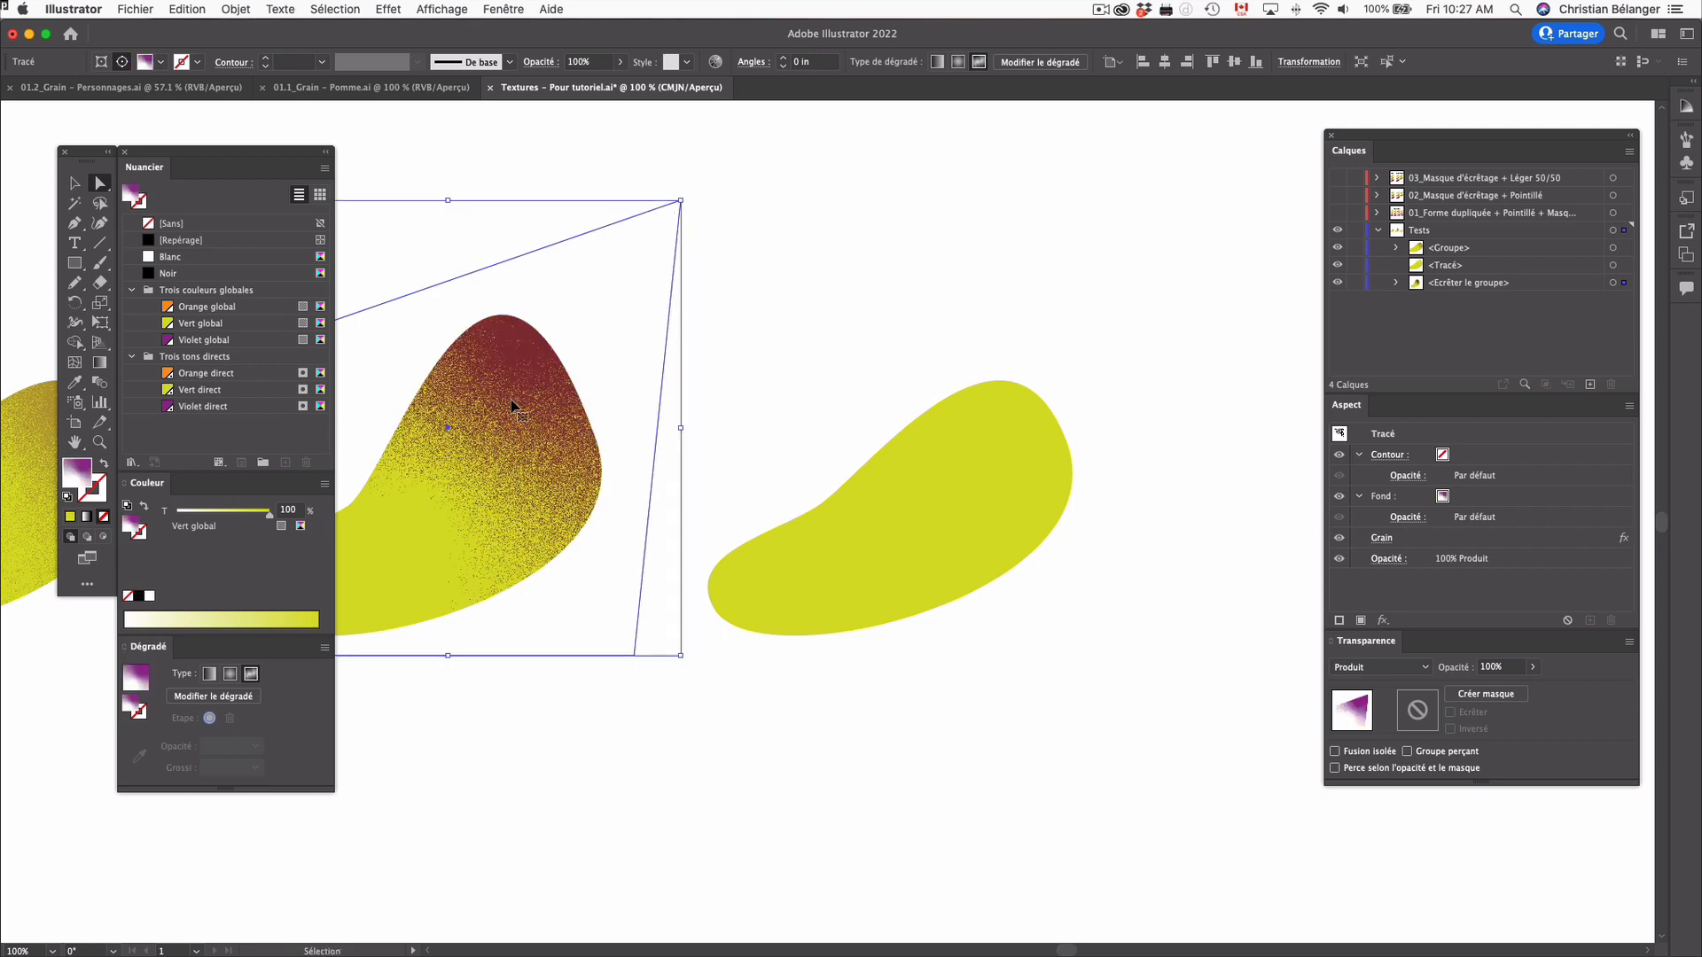
pyautogui.press('super+z')
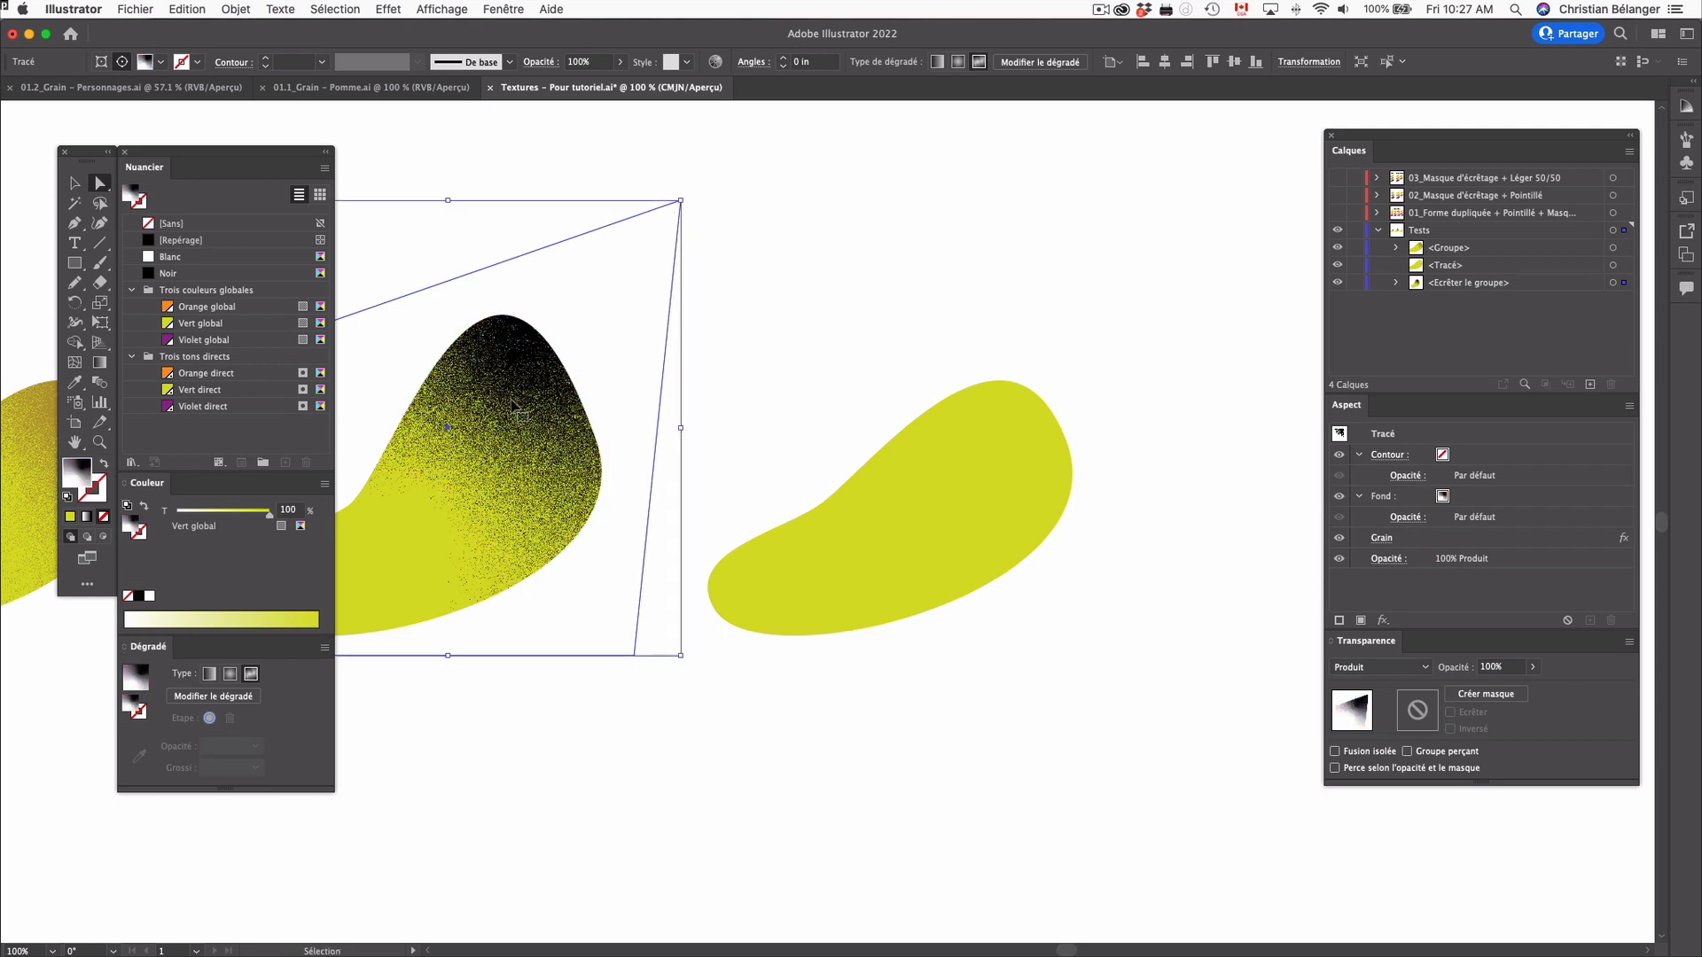
pyautogui.press('super+z')
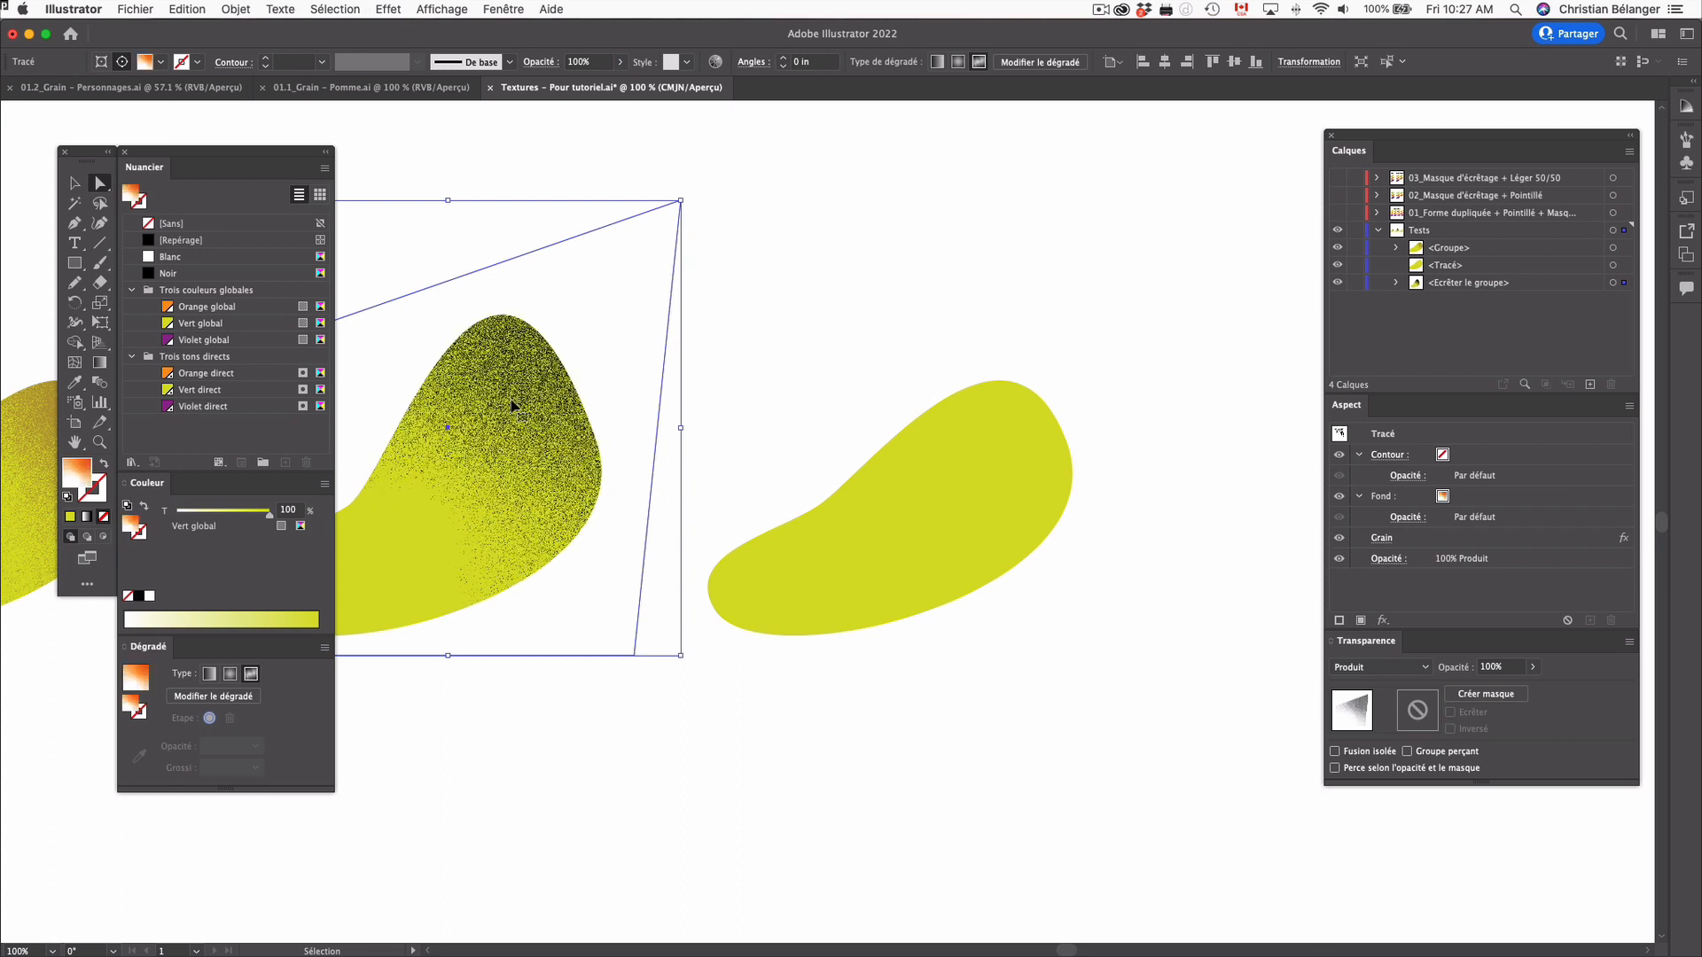
pyautogui.press('super+z')
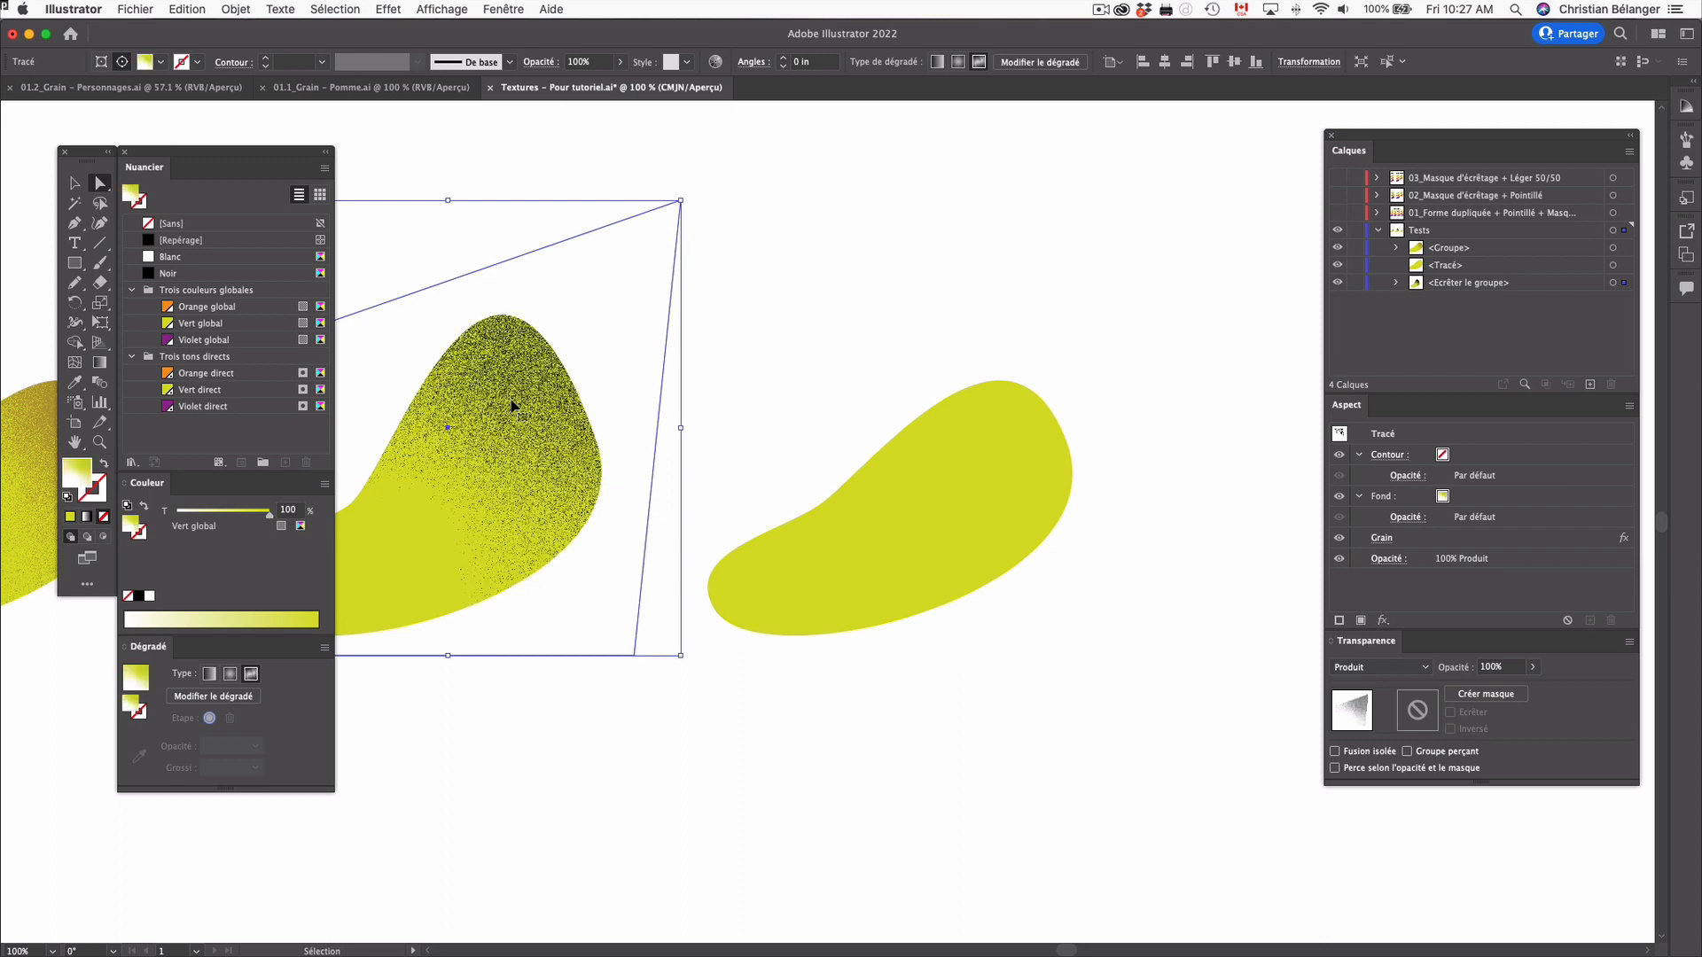
pyautogui.press('super+z')
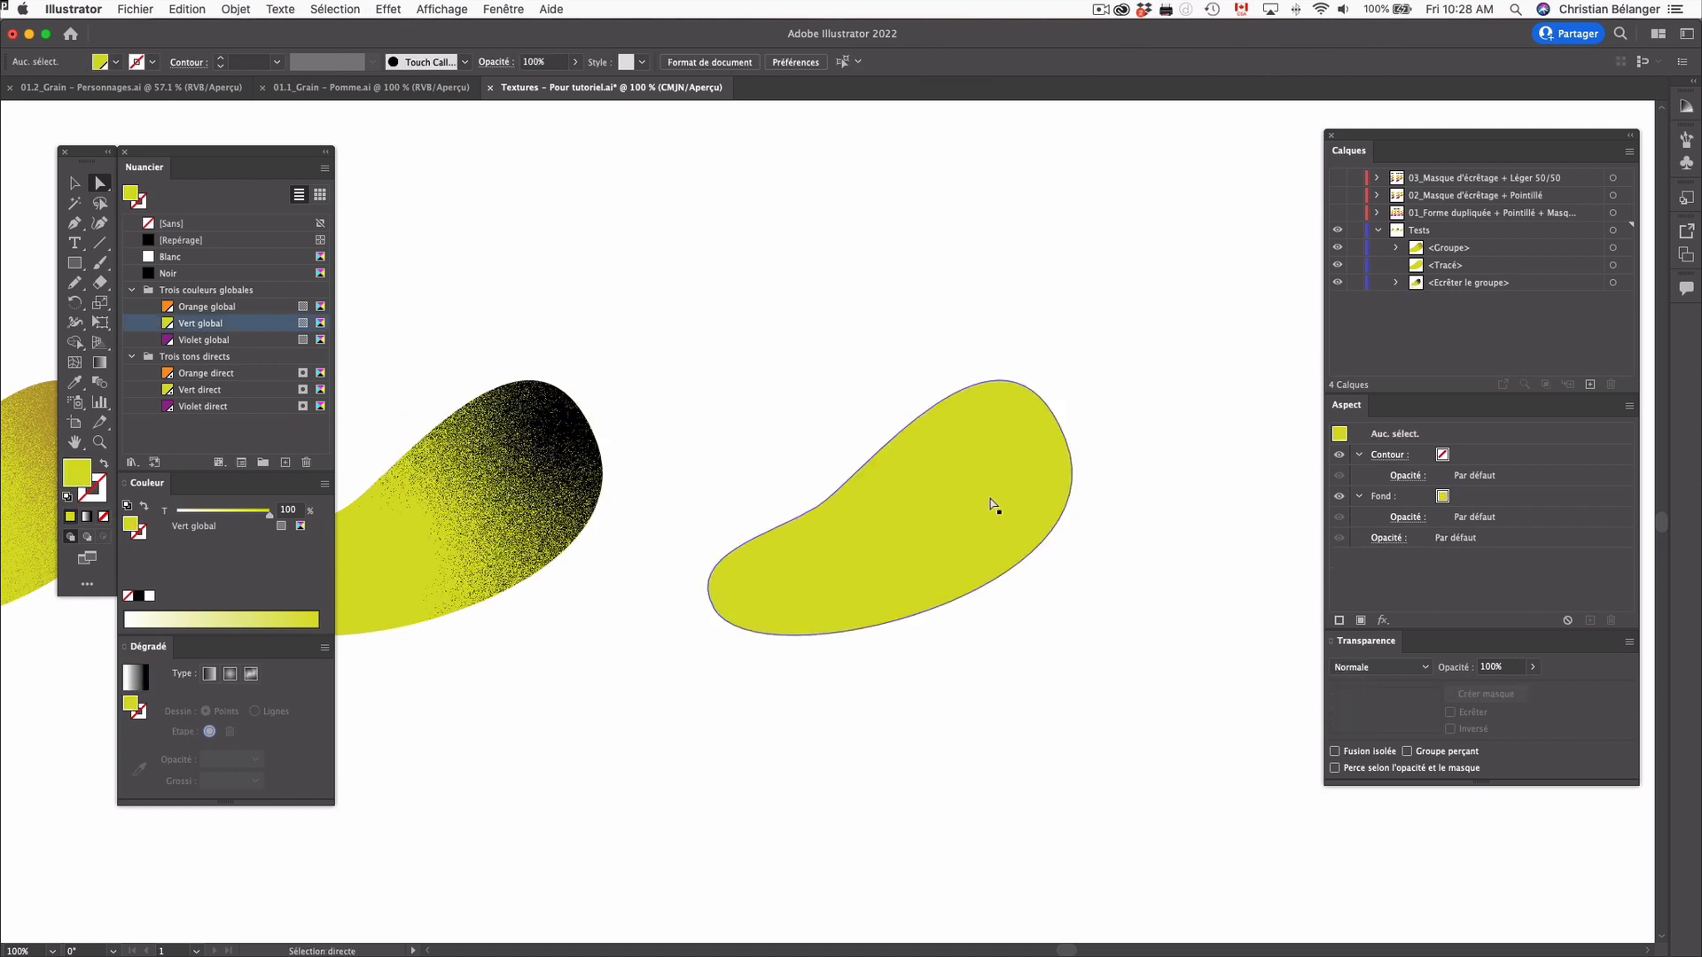
# Enable drawing inside the plain green shape and draw a rectangle about 5.92 × 4.15 in covering it
pyautogui.click(993, 503)
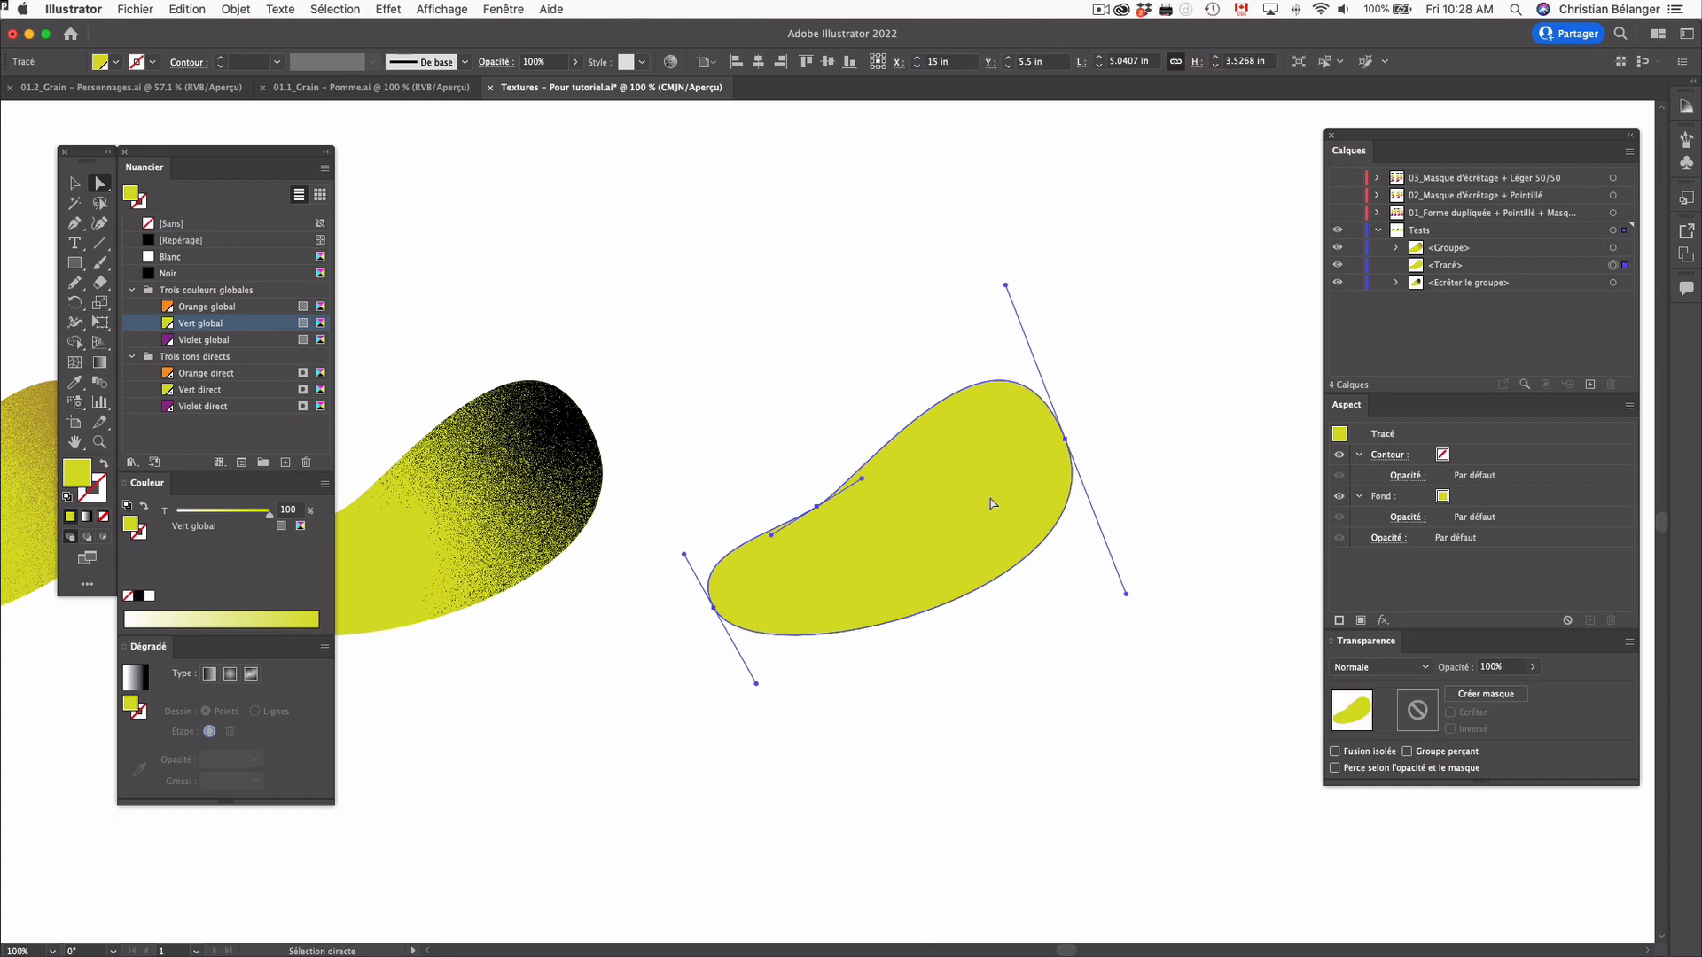
pyautogui.click(103, 539)
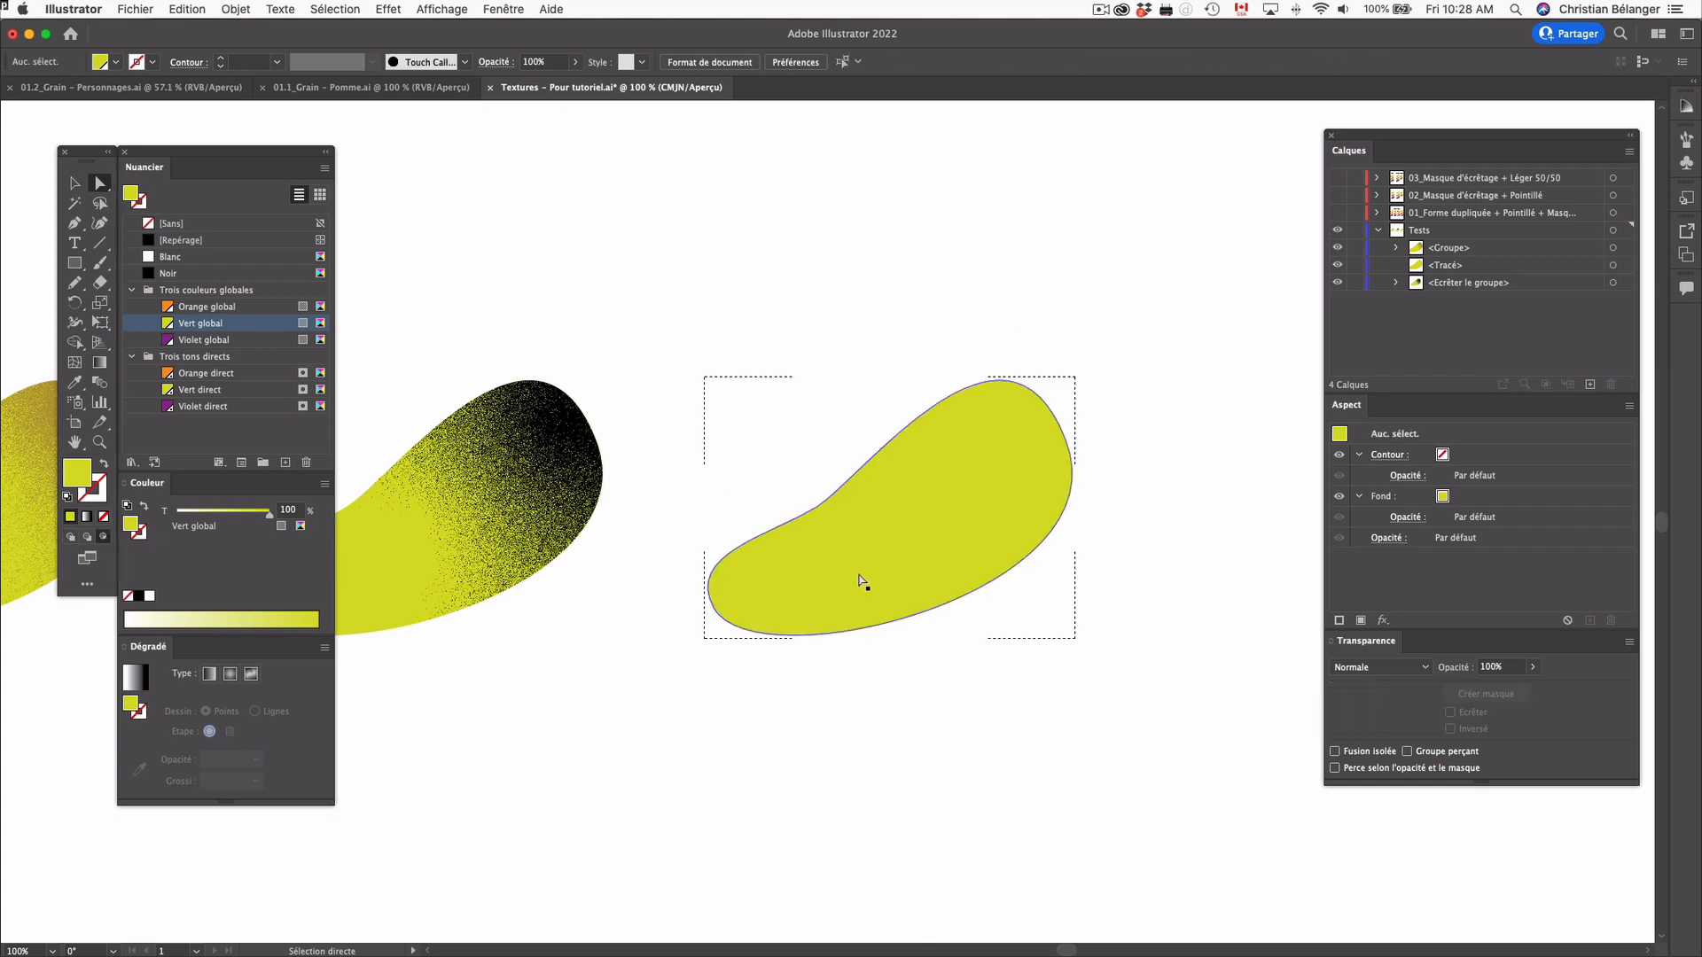
pyautogui.press('m')
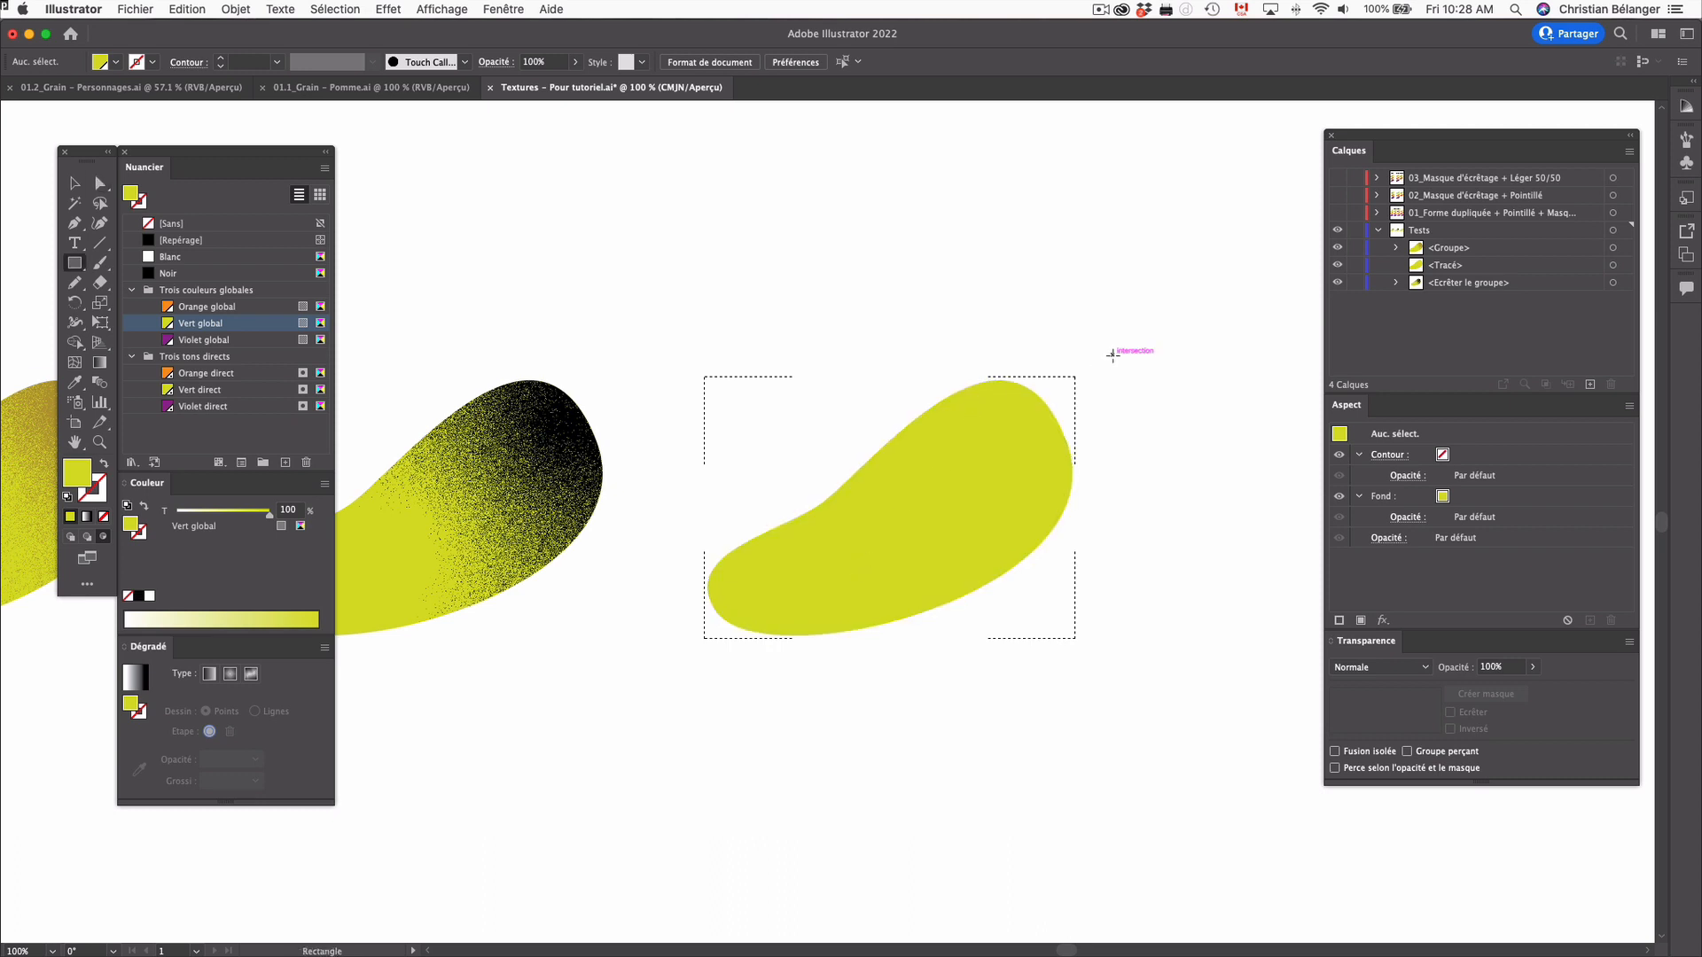
pyautogui.moveTo(1113, 354); pyautogui.dragTo(684, 656)
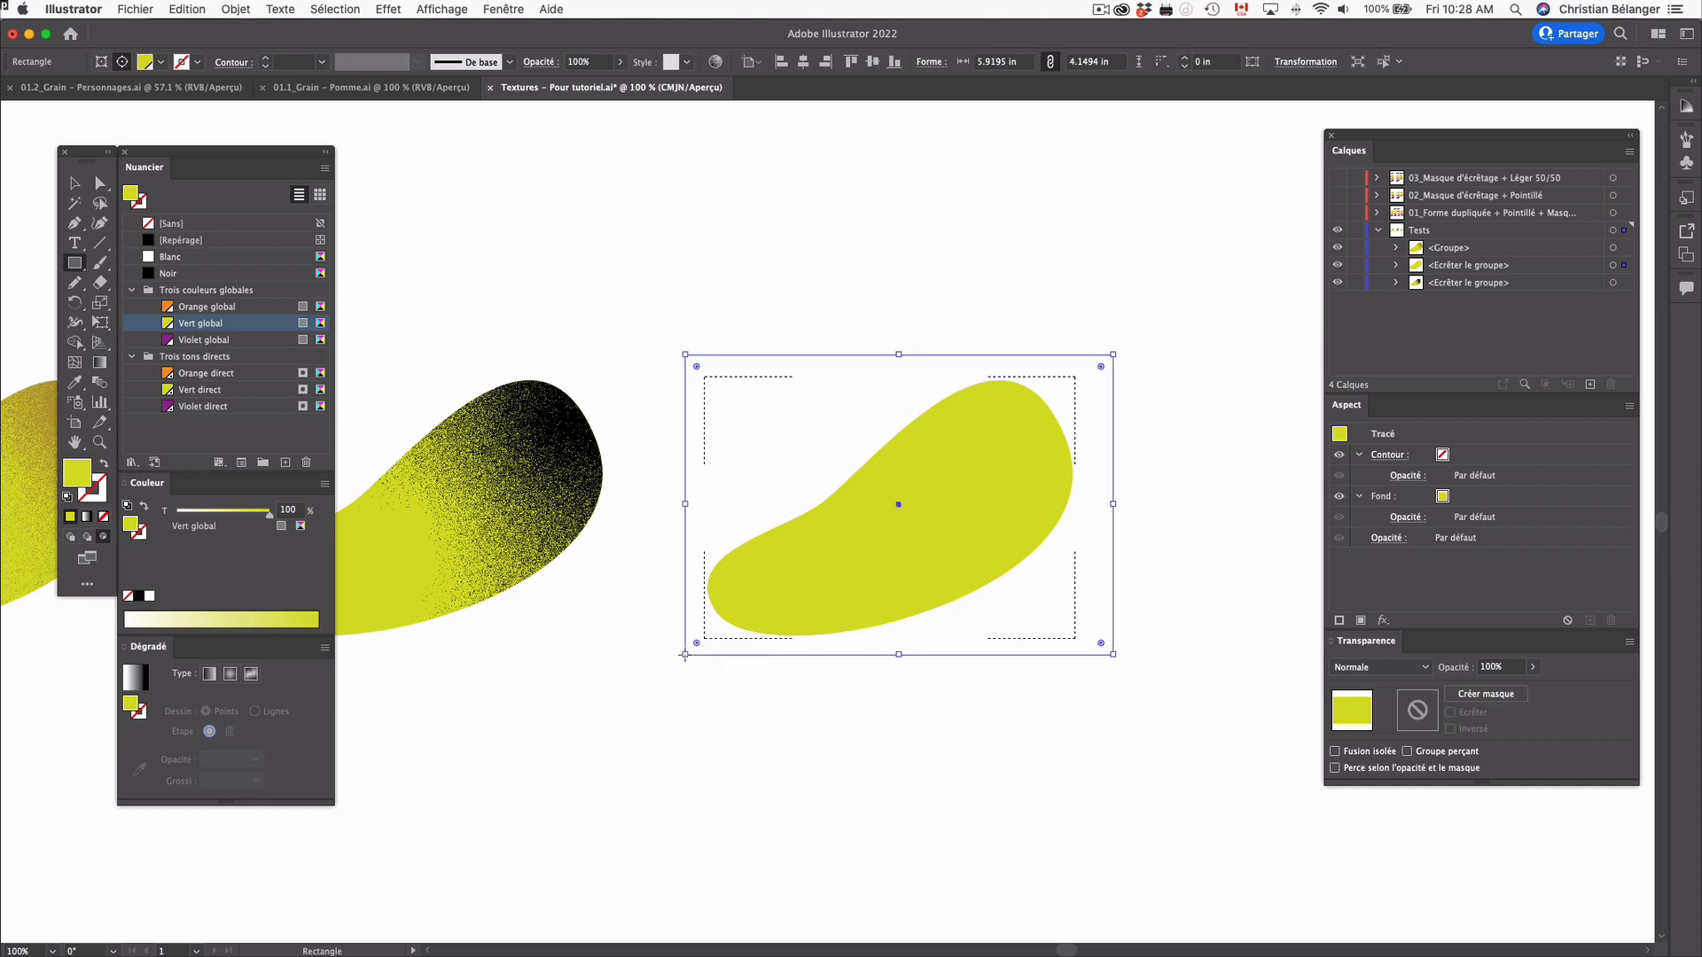
# Apply a freeform gradient to the clipped rectangle and delete its green and orange colour points
pyautogui.click(251, 676)
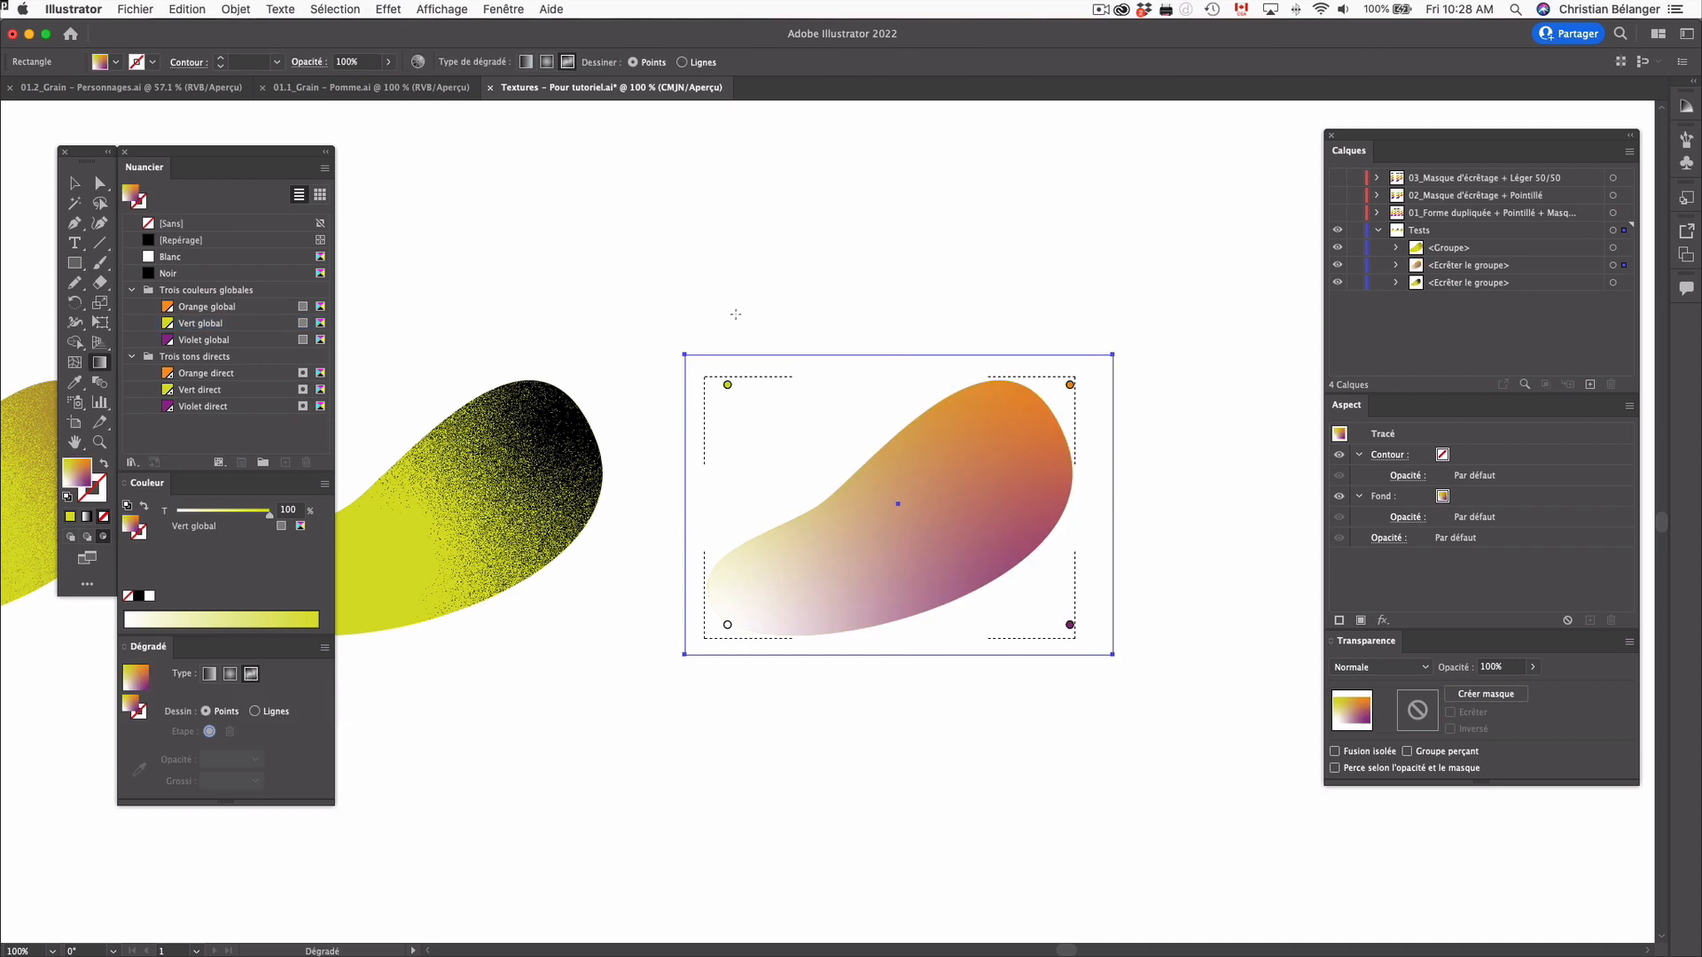
pyautogui.click(727, 386)
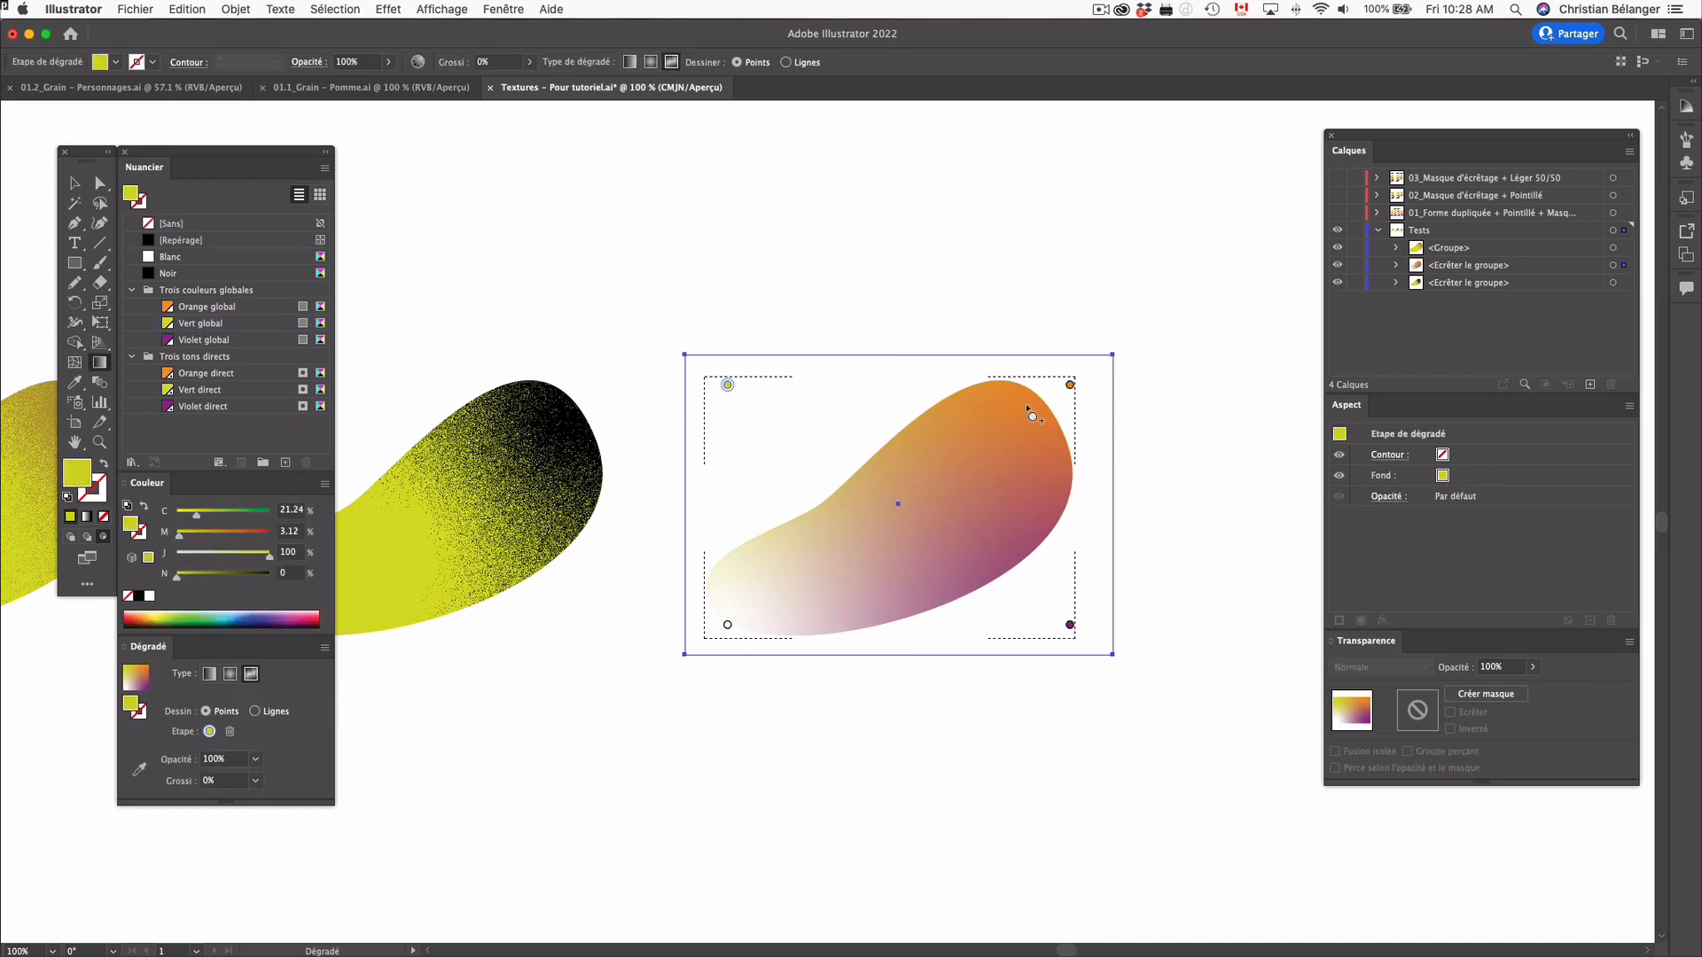
pyautogui.press('Delete')
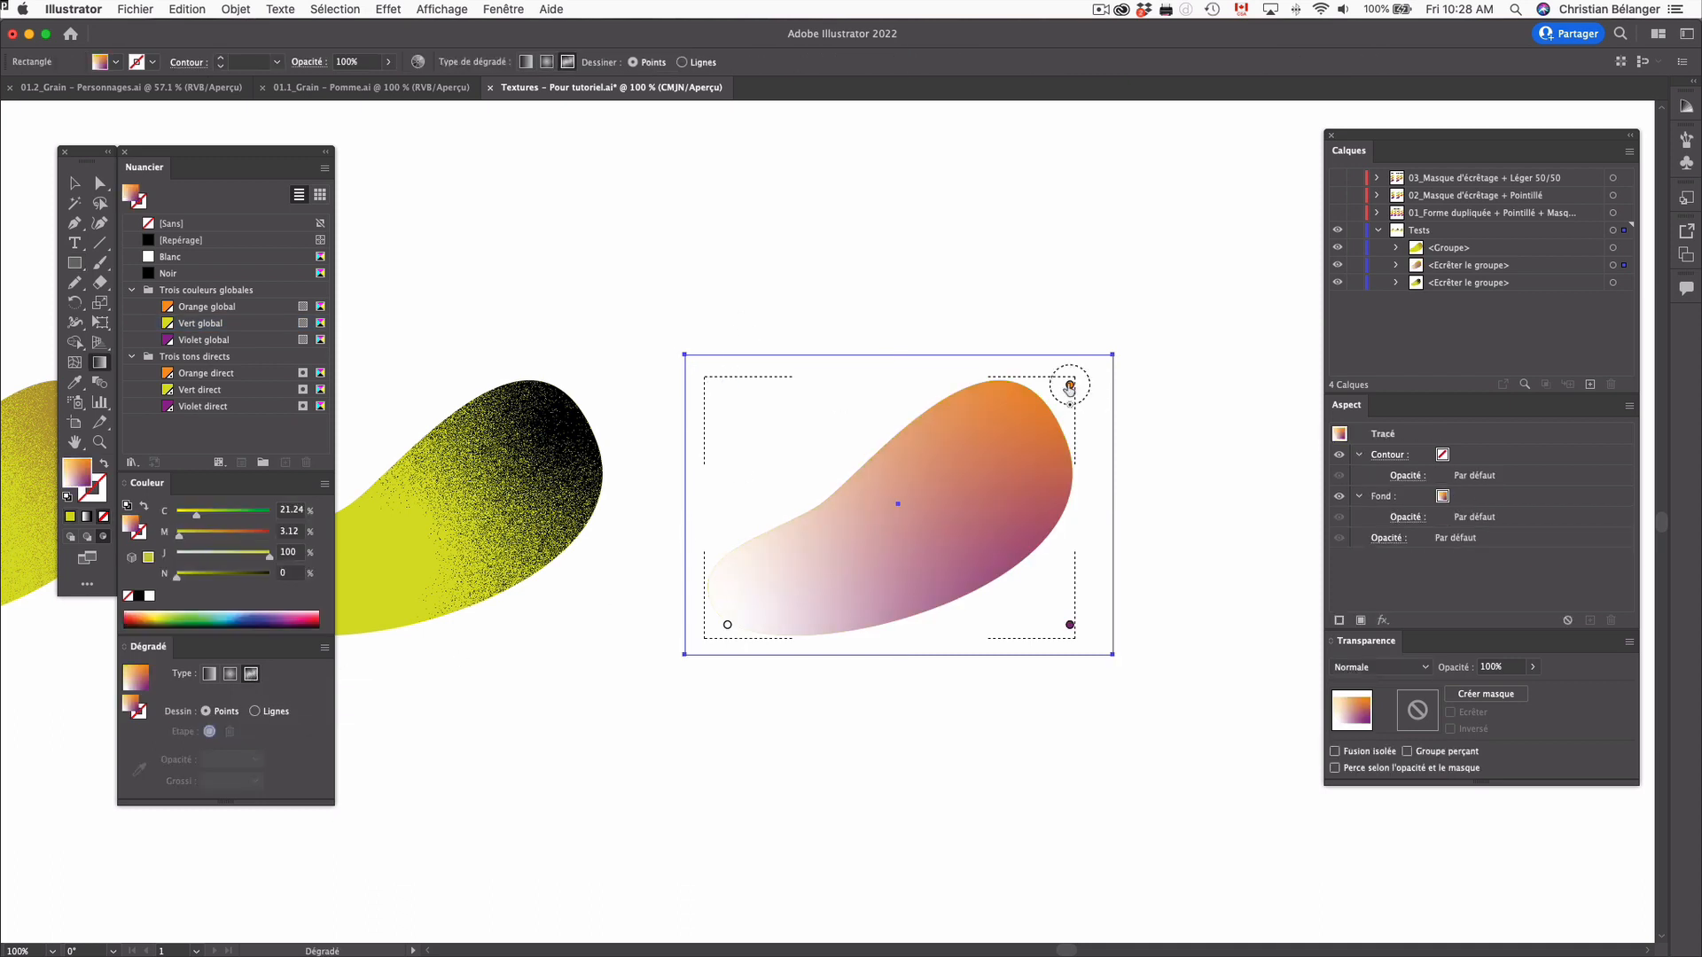
pyautogui.click(1070, 385)
pyautogui.press('Delete')
# Move the violet point into the upper hump and the white point into the lower end, coloured Noir and Blanc respectively
pyautogui.moveTo(1069, 629); pyautogui.dragTo(1021, 430)
pyautogui.moveTo(727, 627); pyautogui.dragTo(759, 589)
pyautogui.click(169, 256)
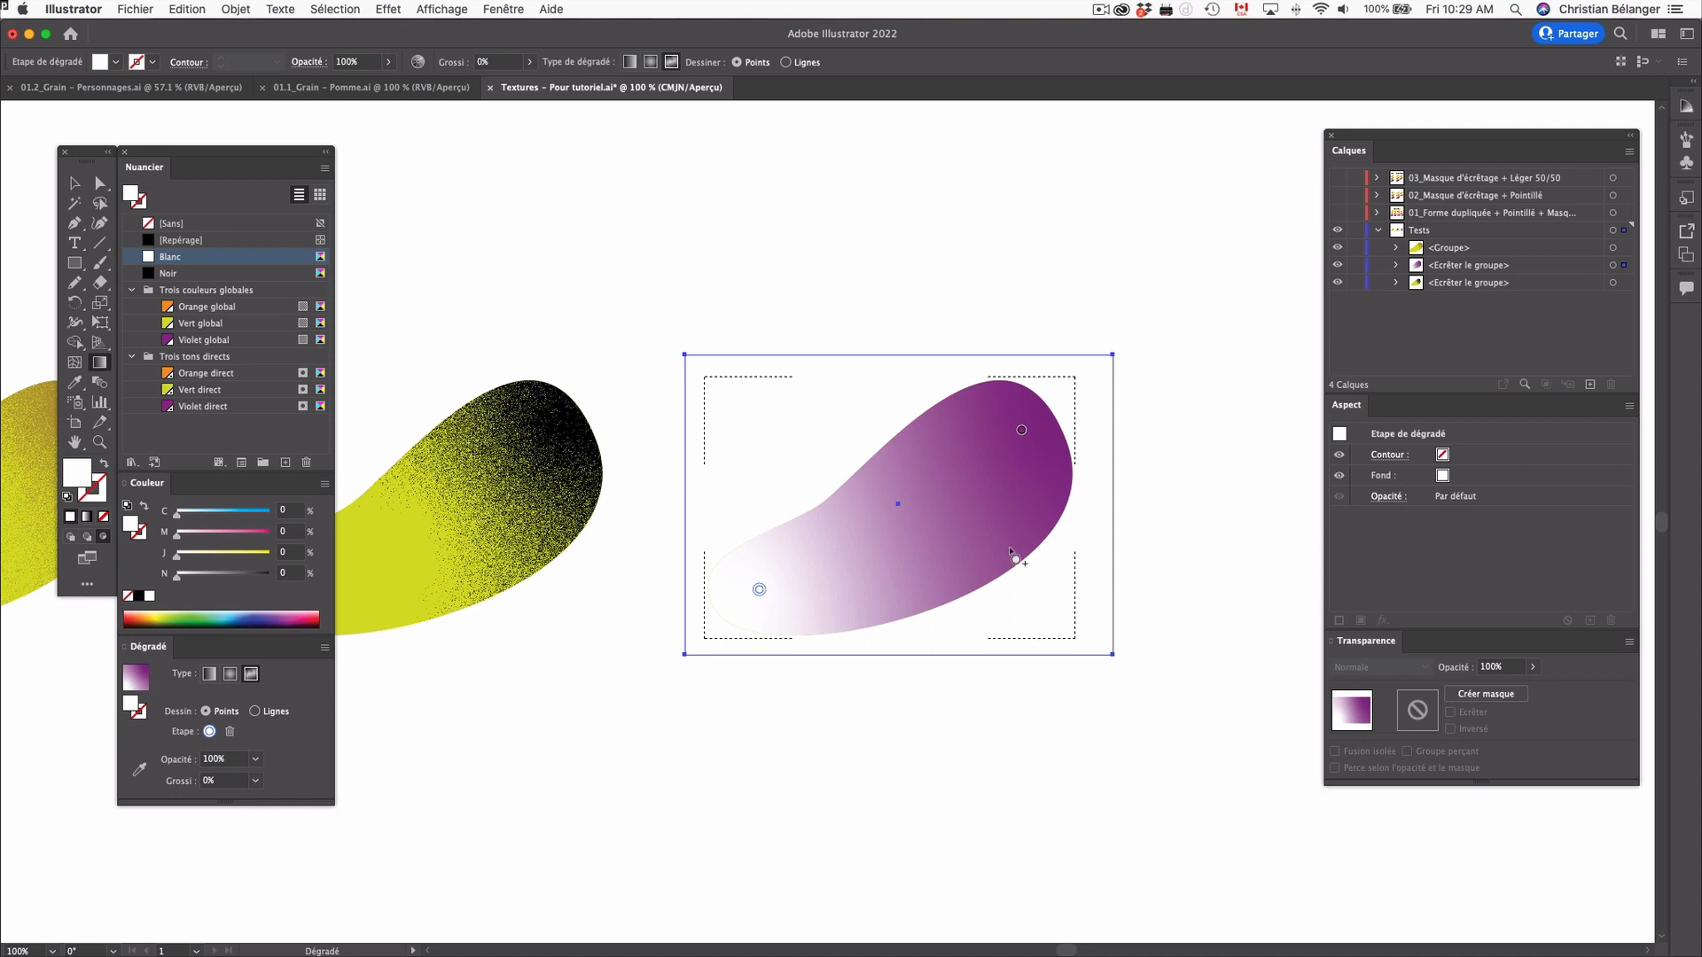
pyautogui.doubleClick(1021, 434)
pyautogui.click(820, 483)
pyautogui.press('Escape')
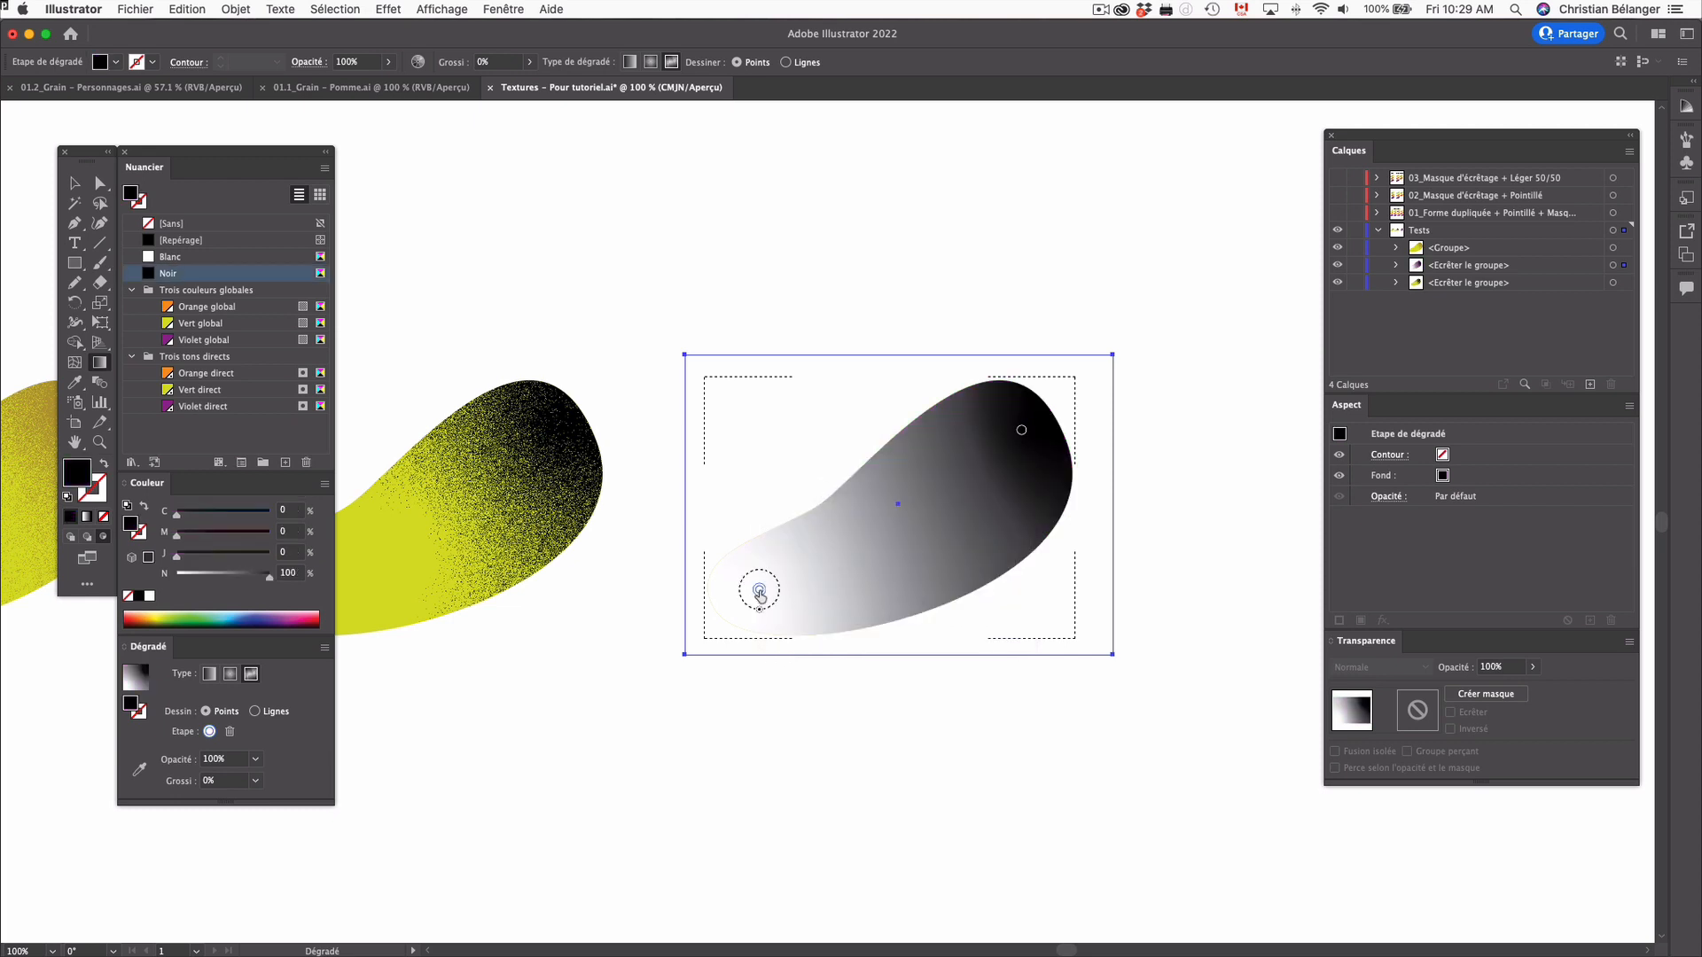
# Select the clipped rectangle with the black-and-white gradient and set its blending mode to Produit
pyautogui.doubleClick(760, 593)
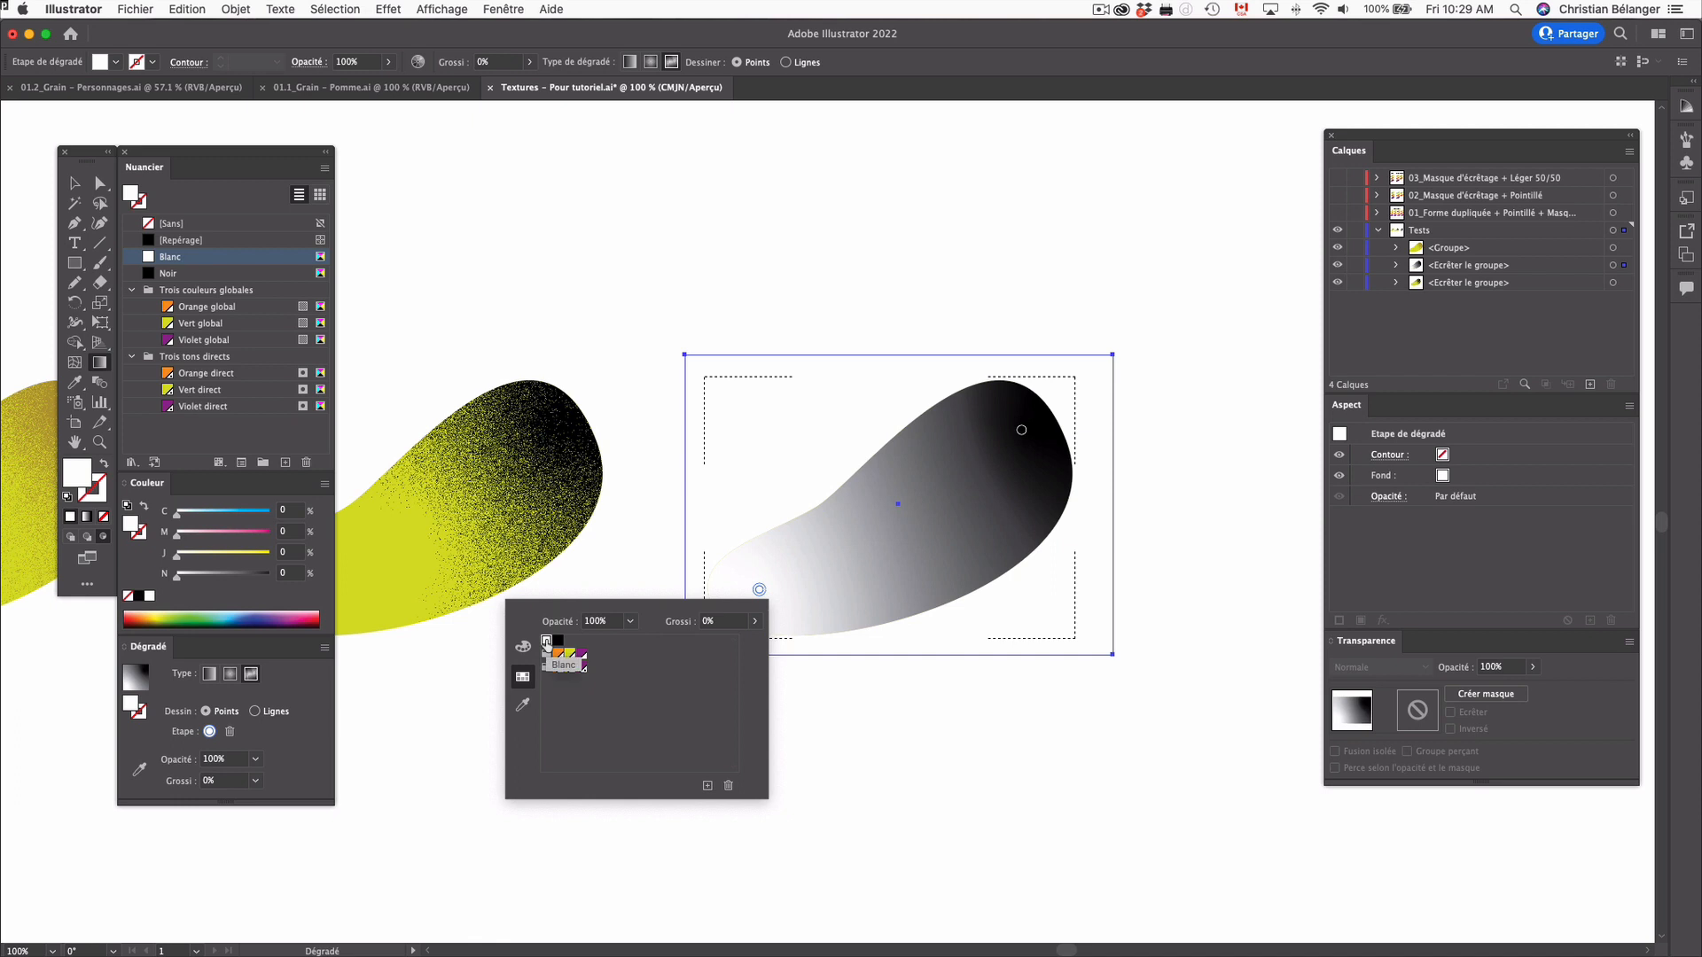
pyautogui.press('Escape')
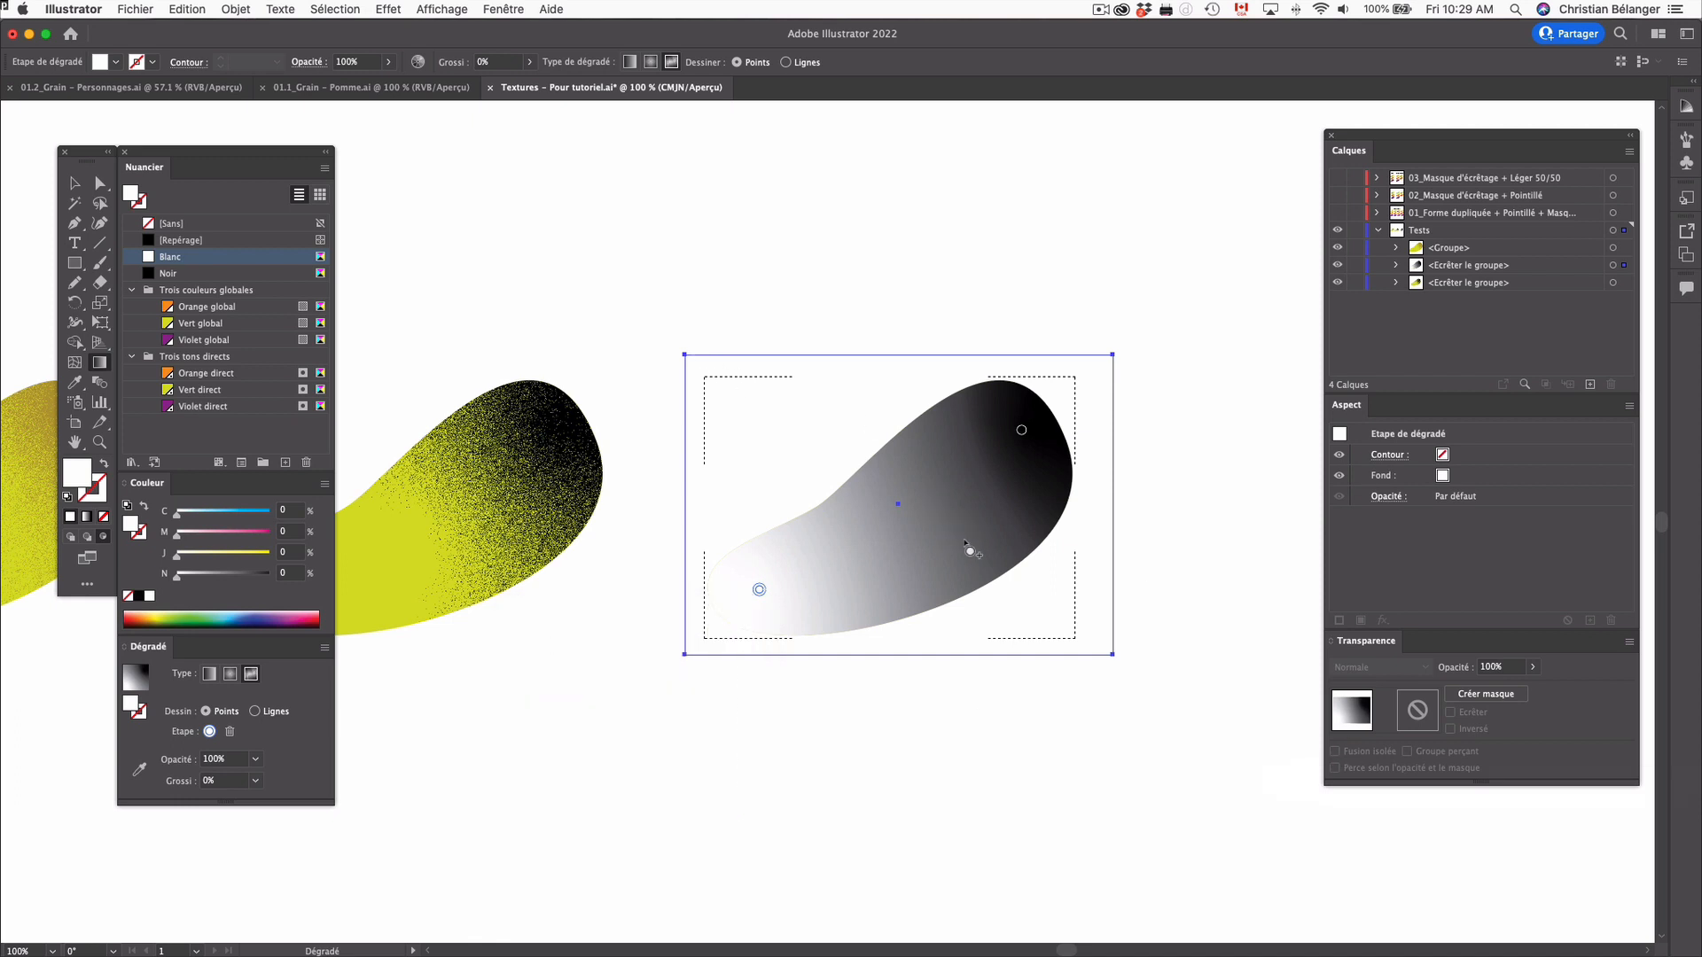
pyautogui.press('a')
pyautogui.click(976, 748)
pyautogui.click(940, 518)
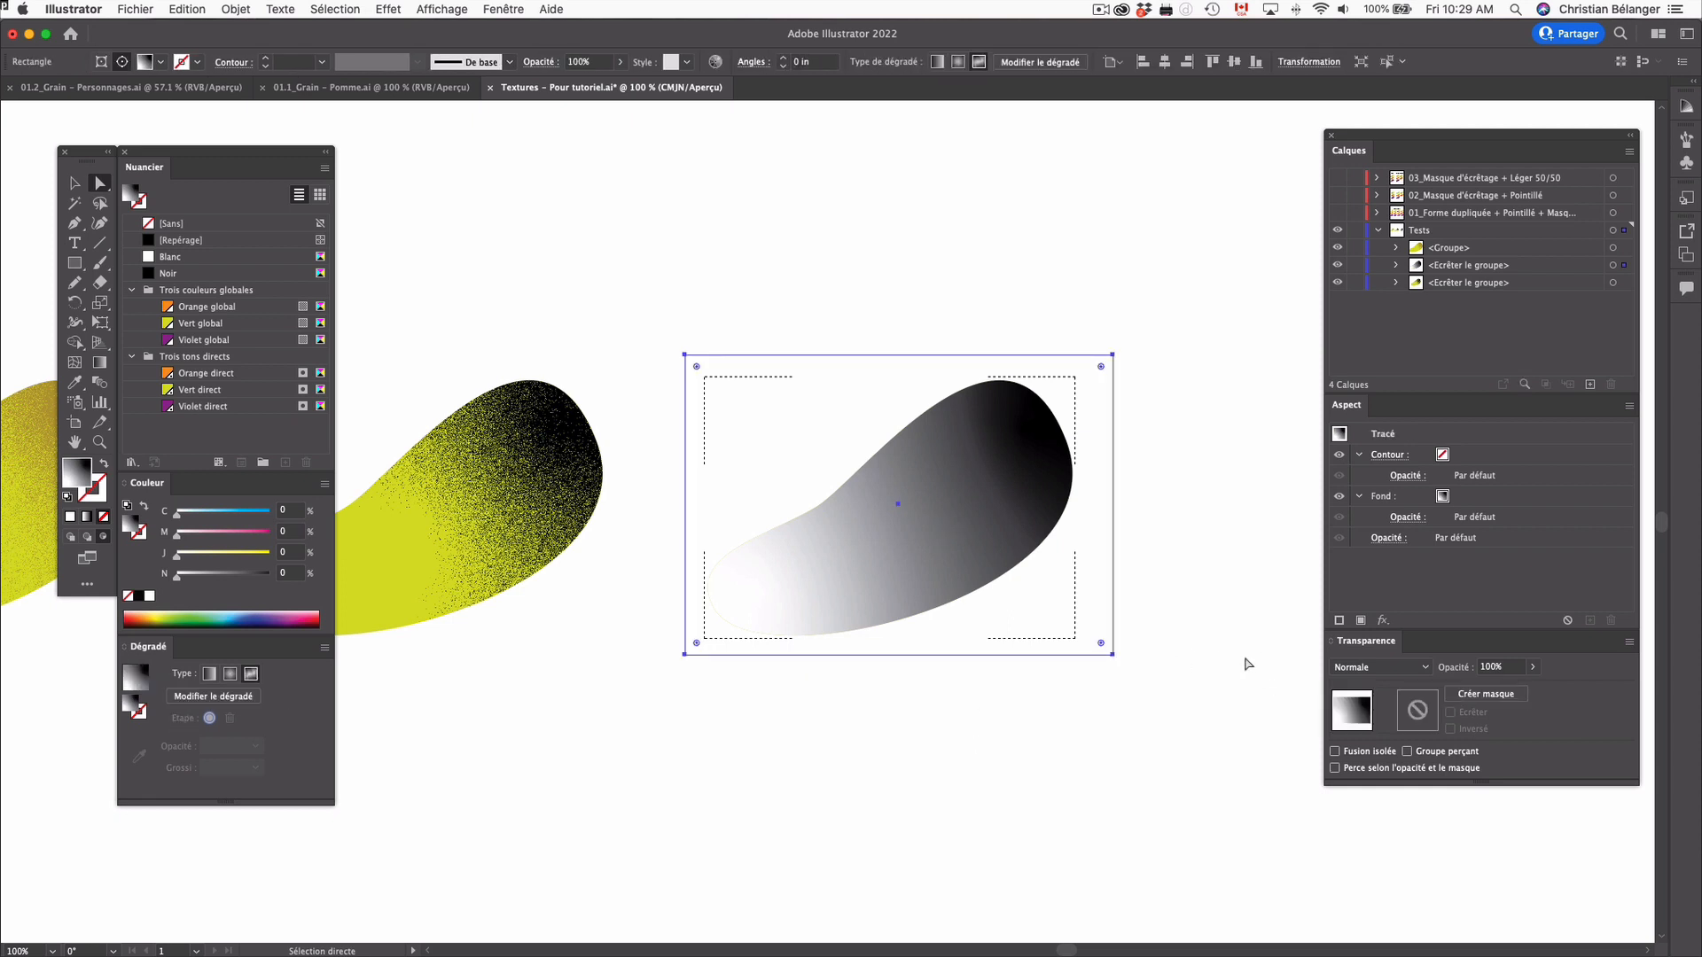
pyautogui.click(1380, 667)
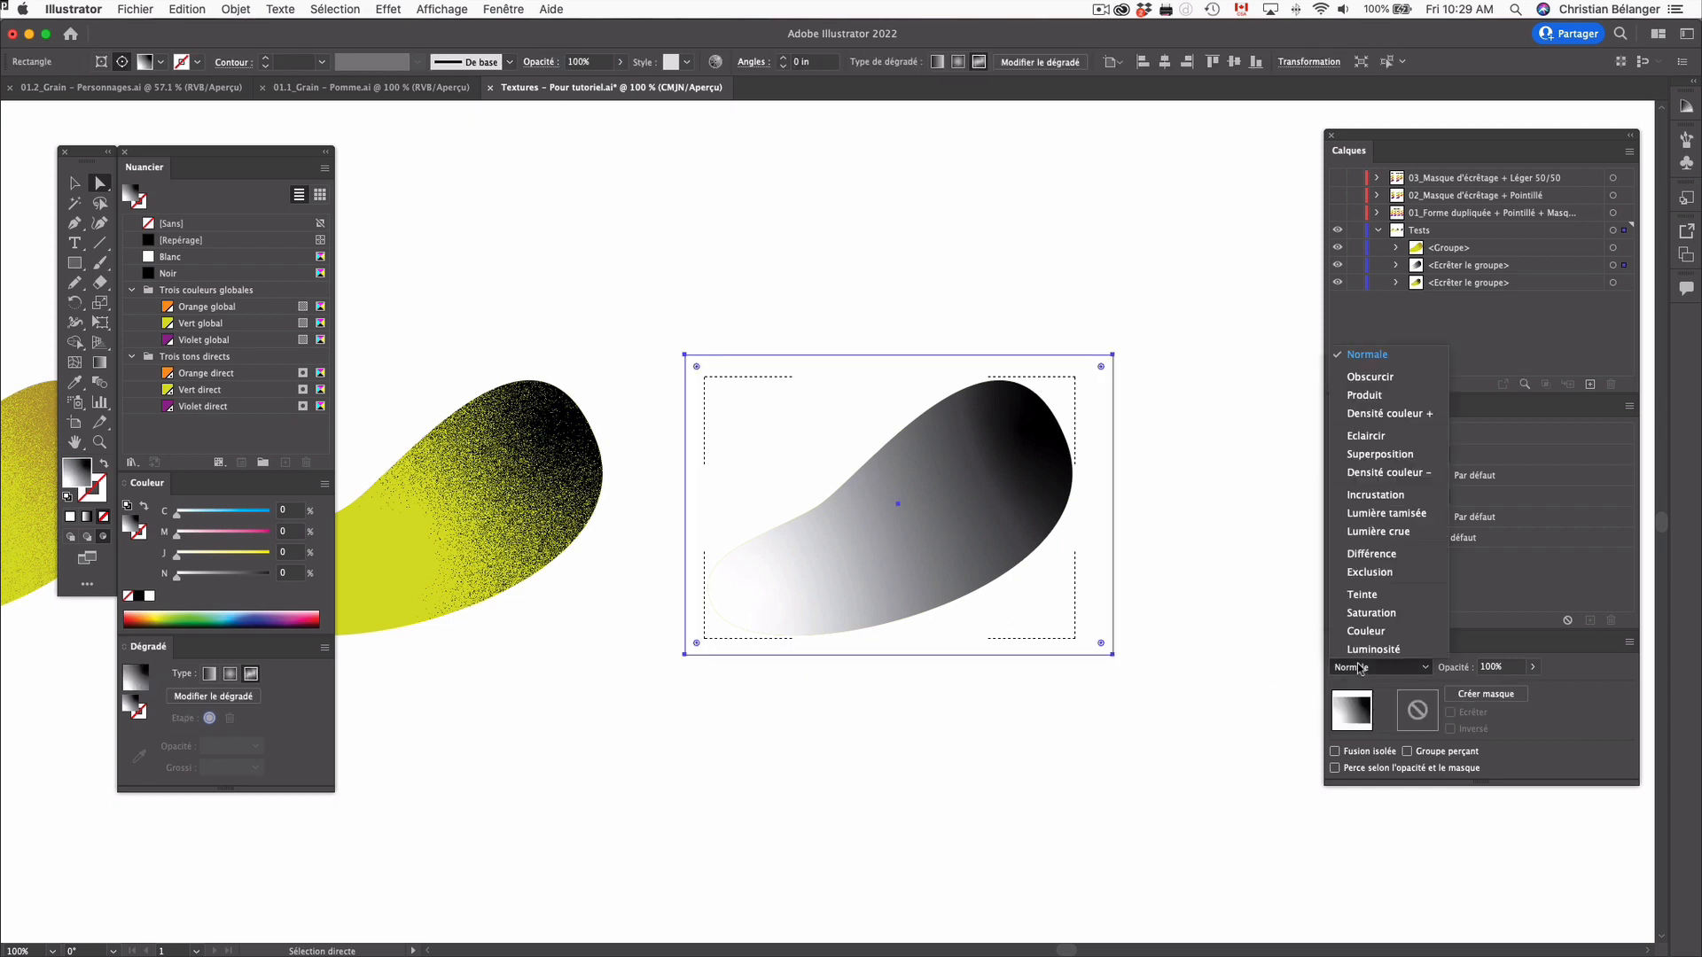
pyautogui.click(1394, 397)
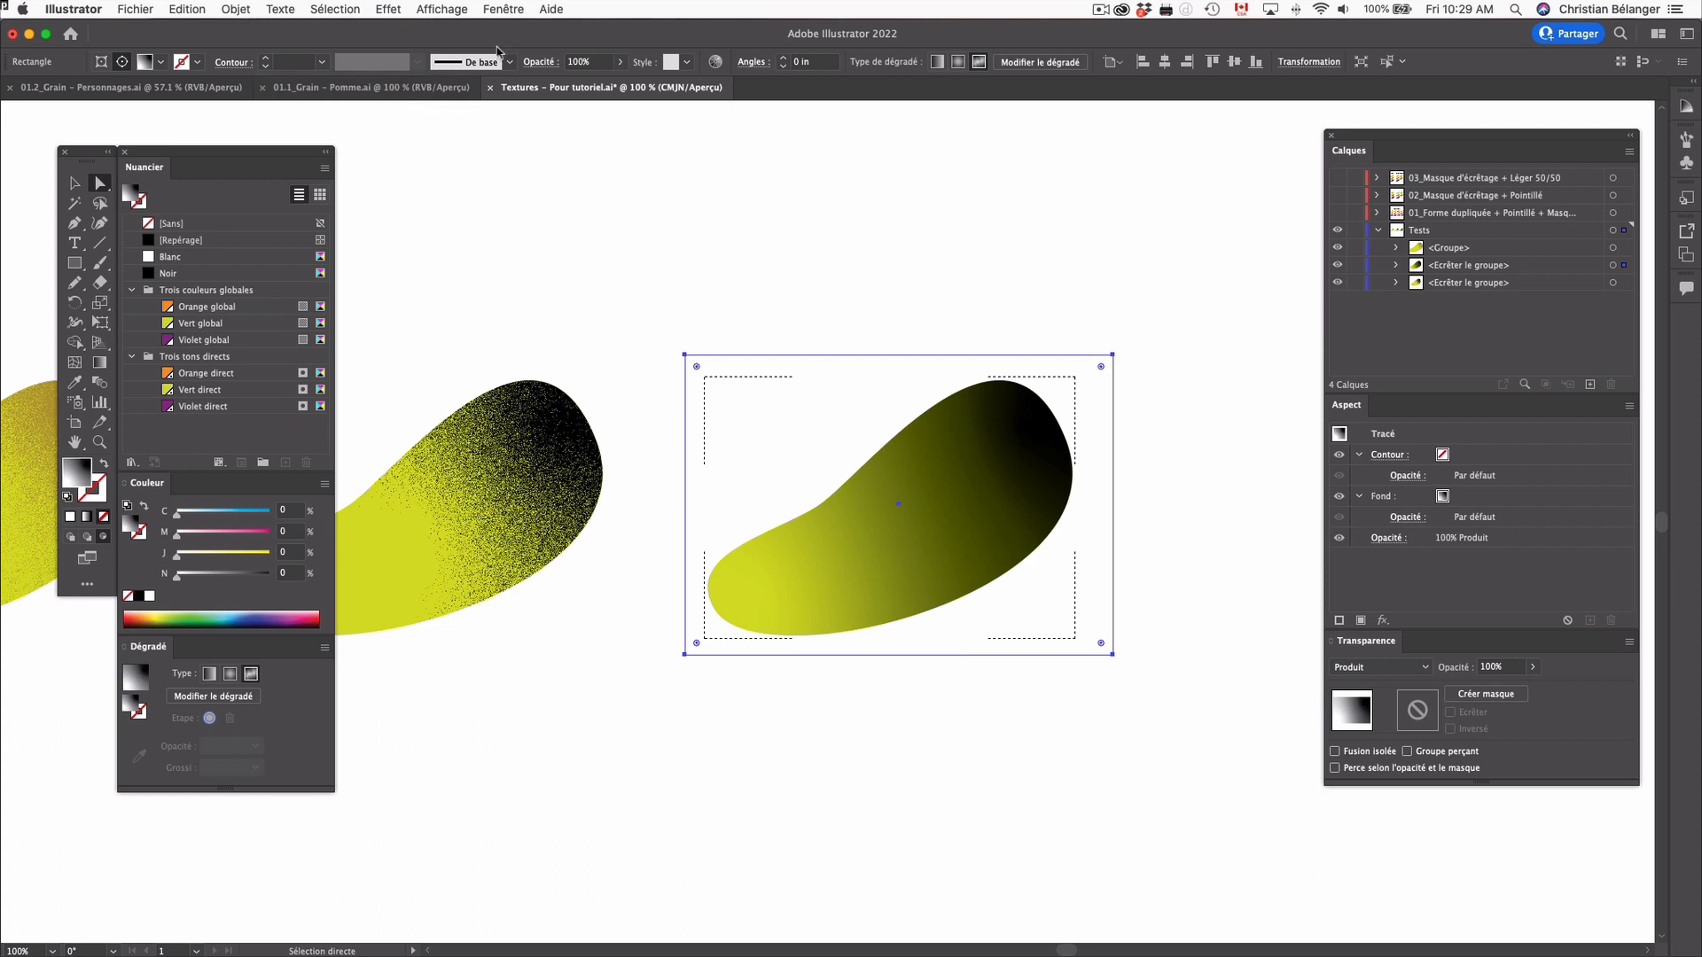
# Apply the Grain texture effect to the gradient rectangle with type Léger and contrast 50
pyautogui.click(383, 11)
pyautogui.moveTo(448, 422)
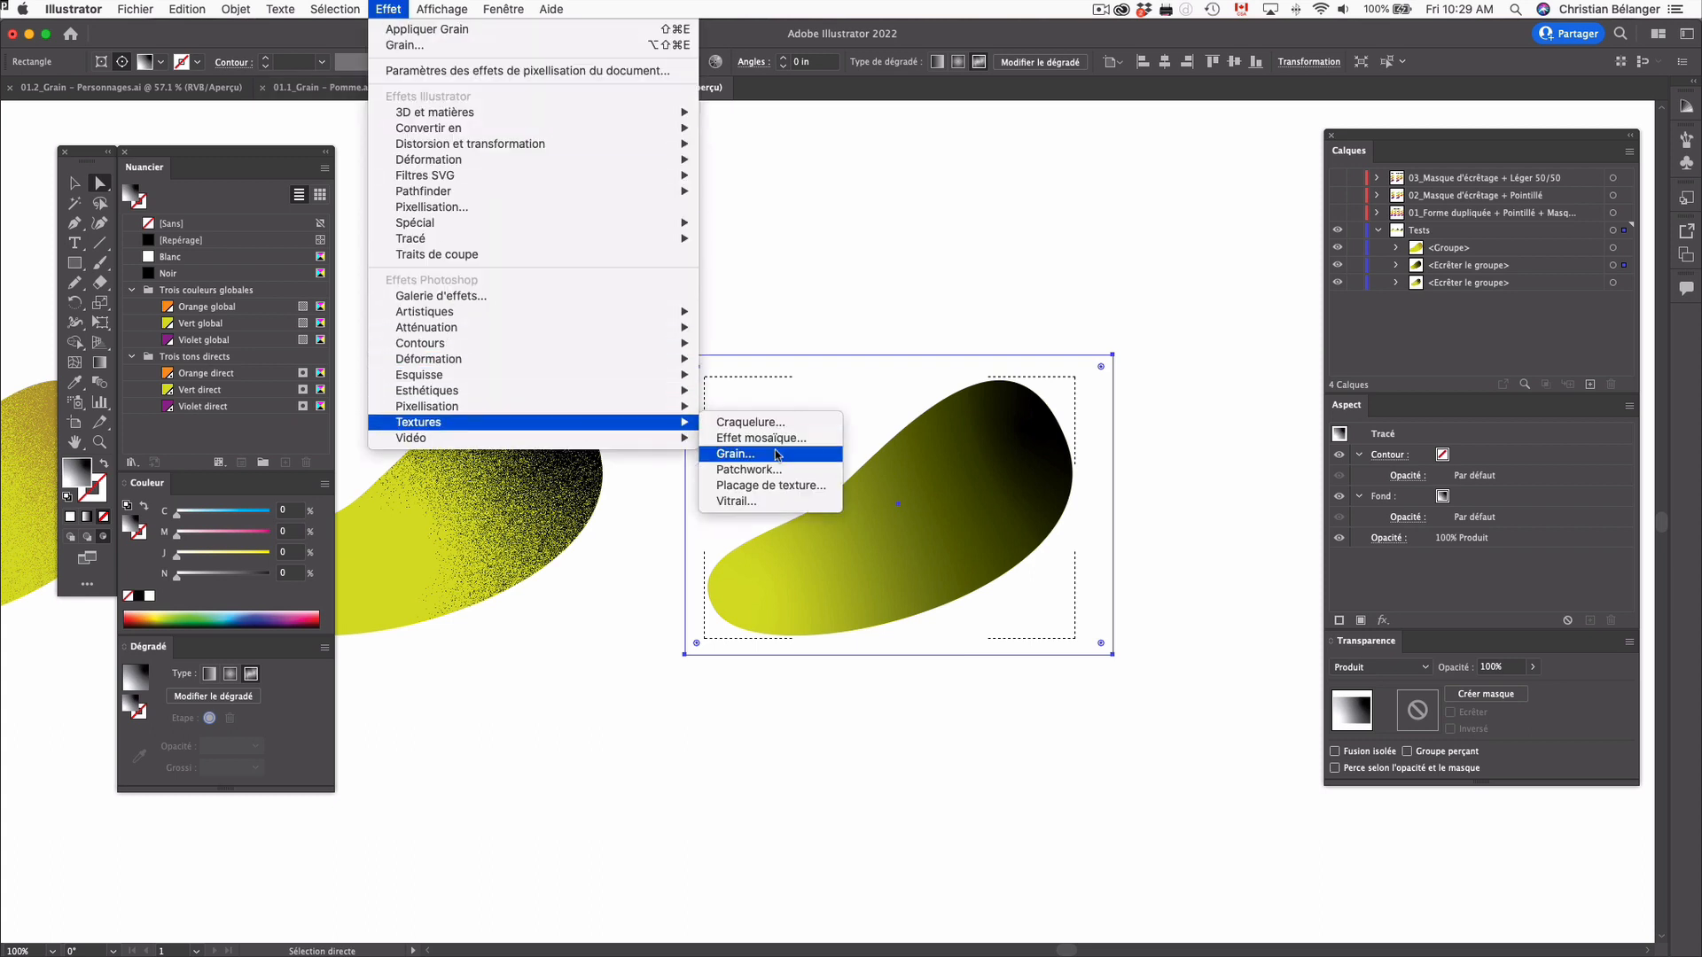
pyautogui.click(736, 454)
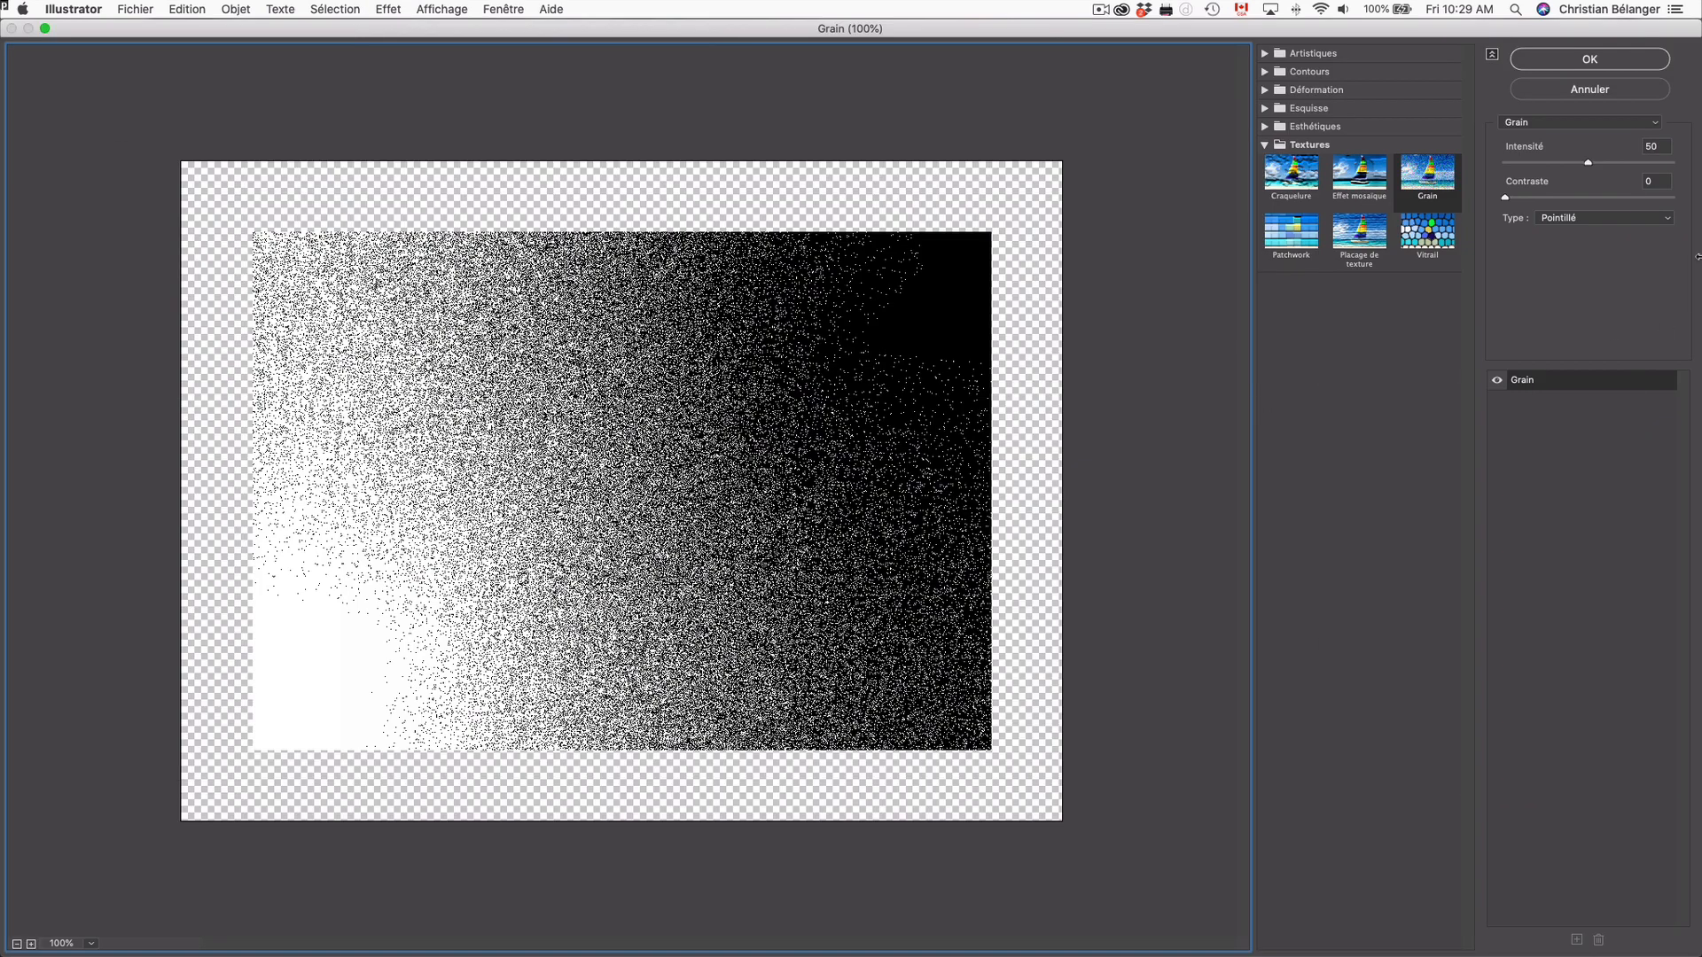
pyautogui.click(1594, 220)
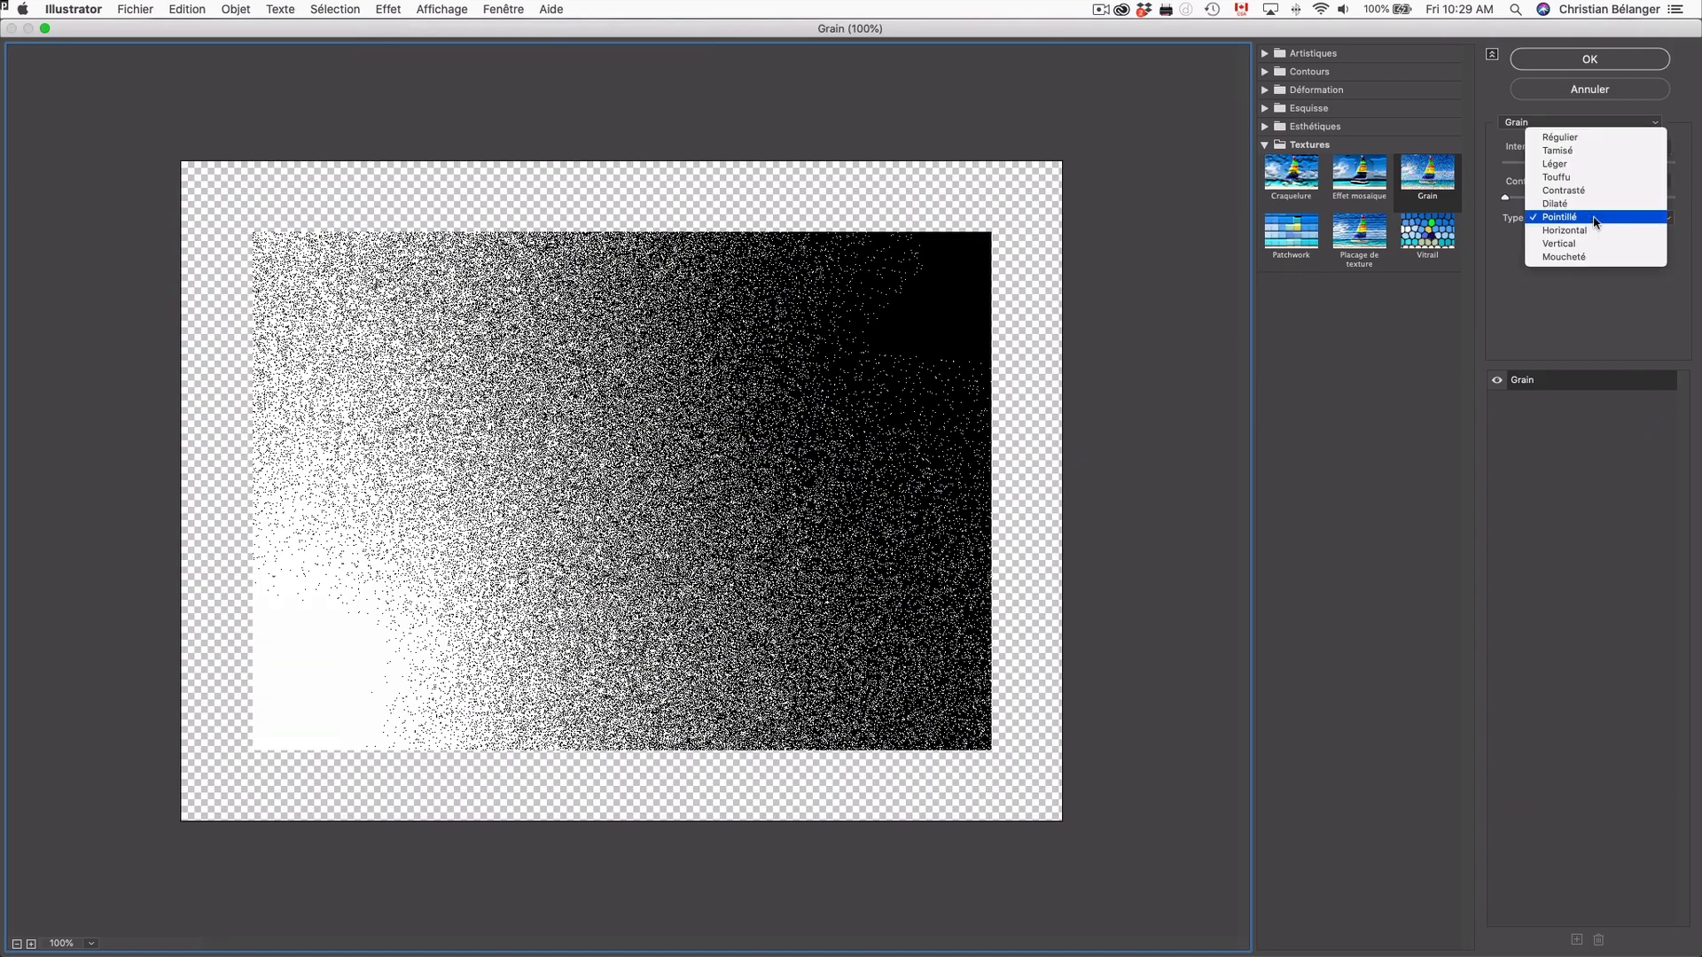
pyautogui.click(1560, 165)
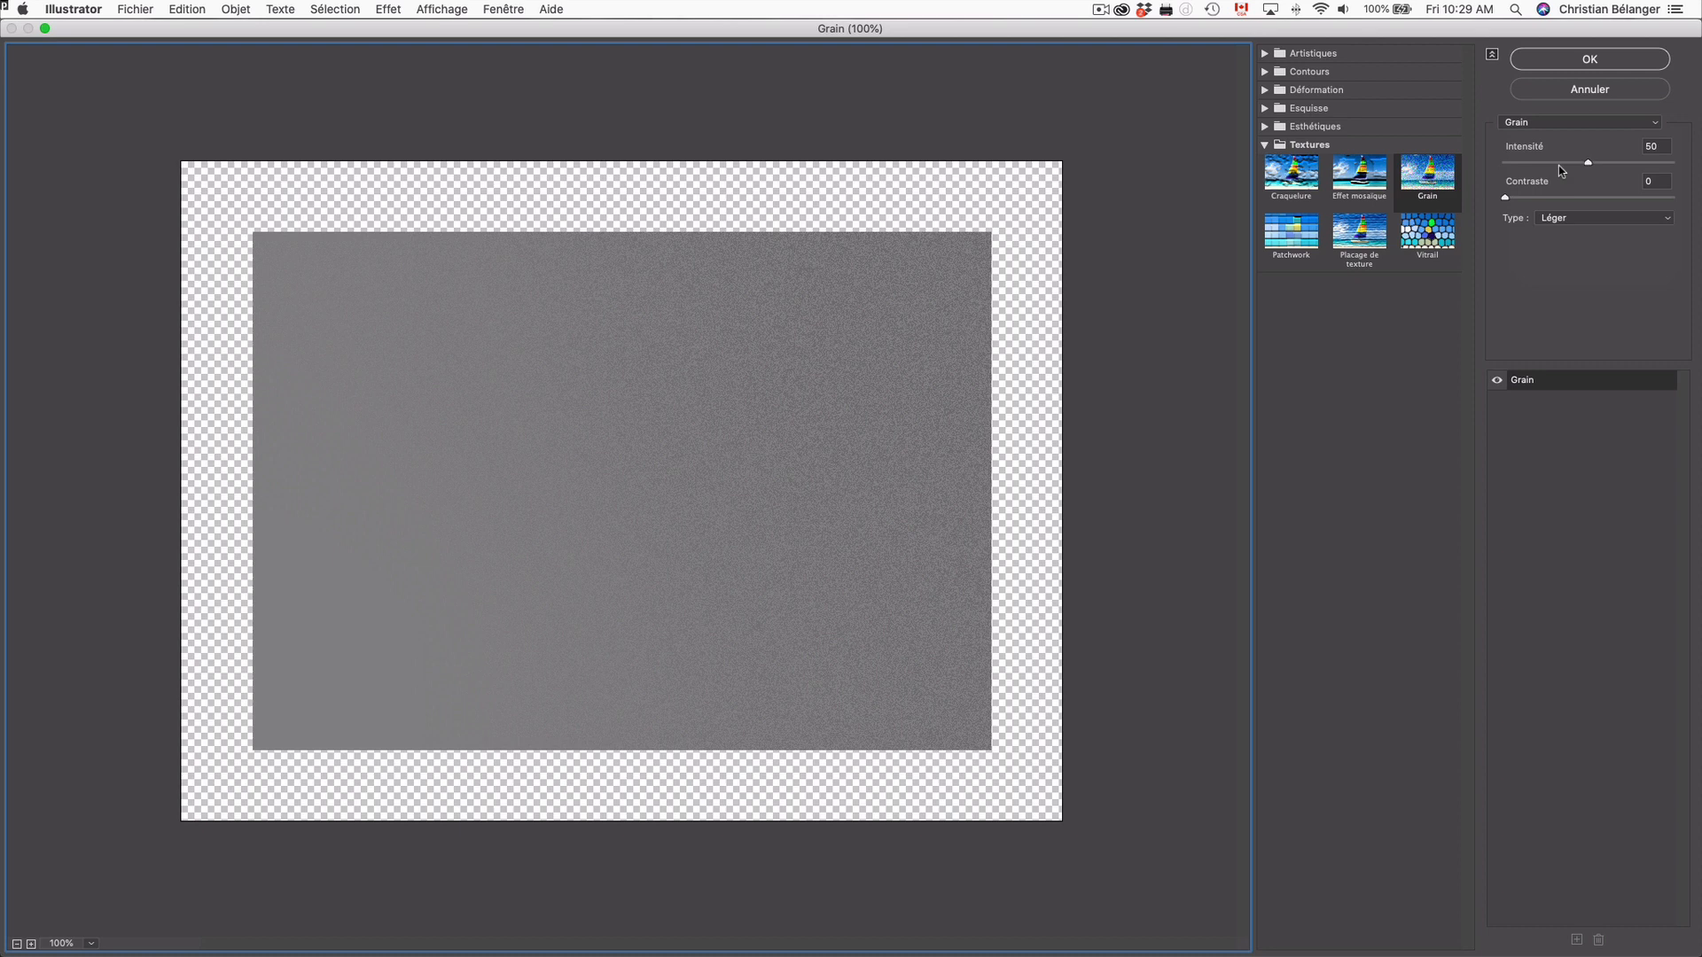
pyautogui.click(1659, 180)
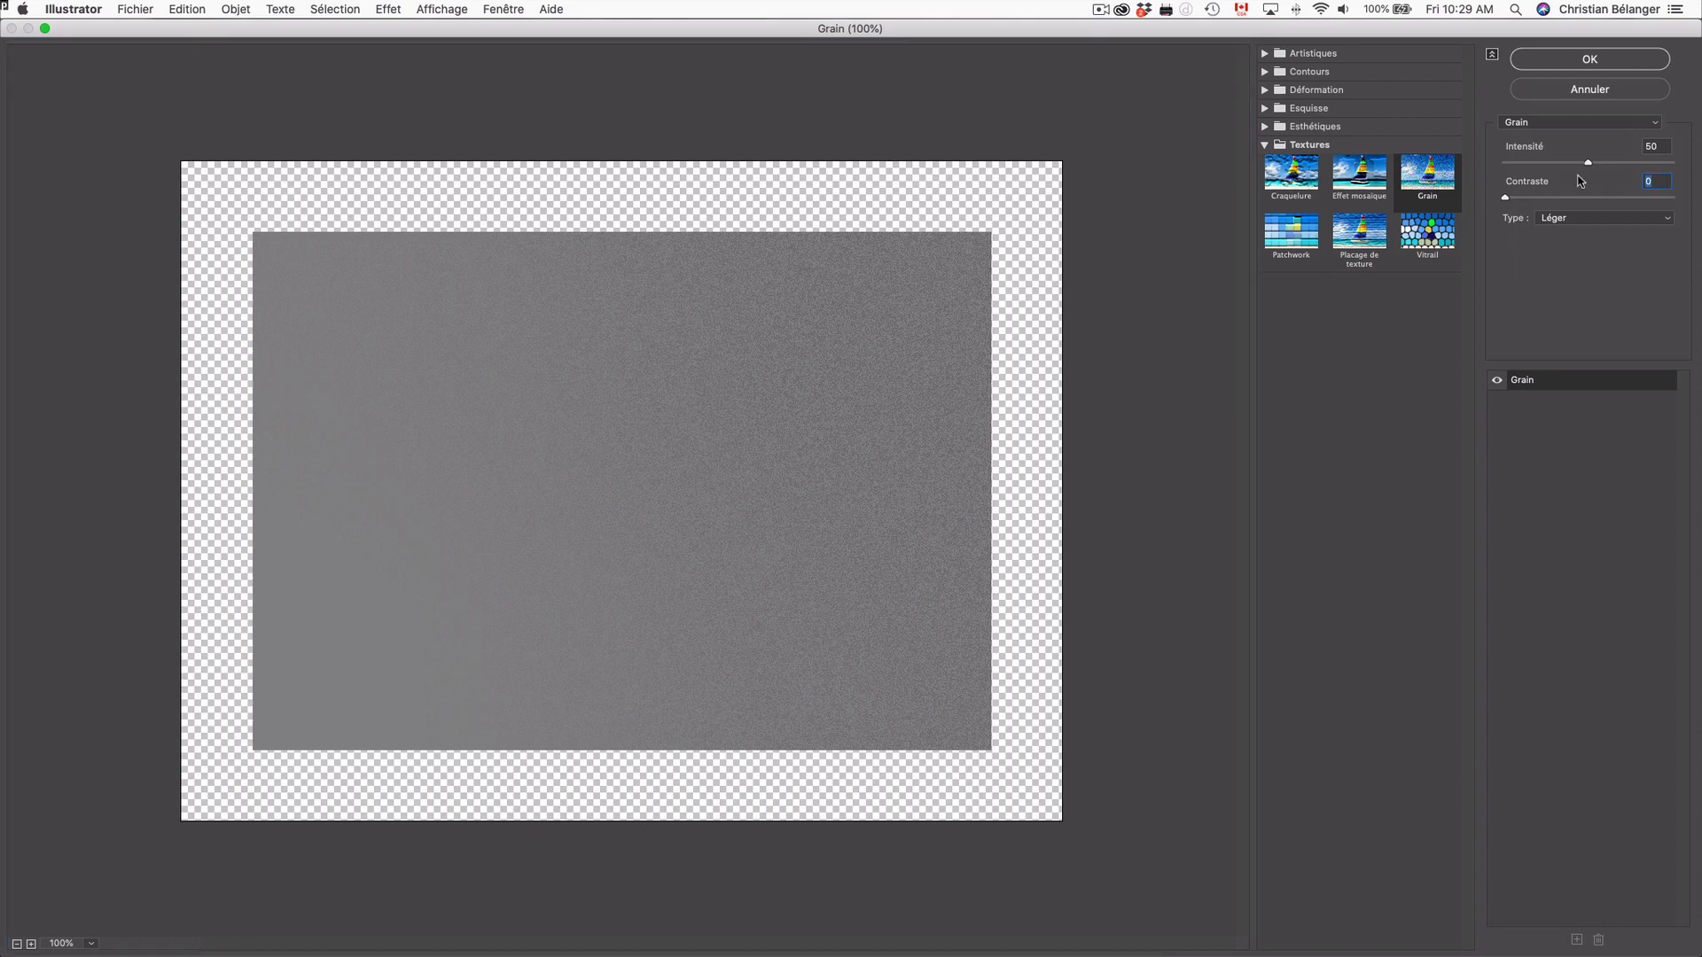
pyautogui.write('50')
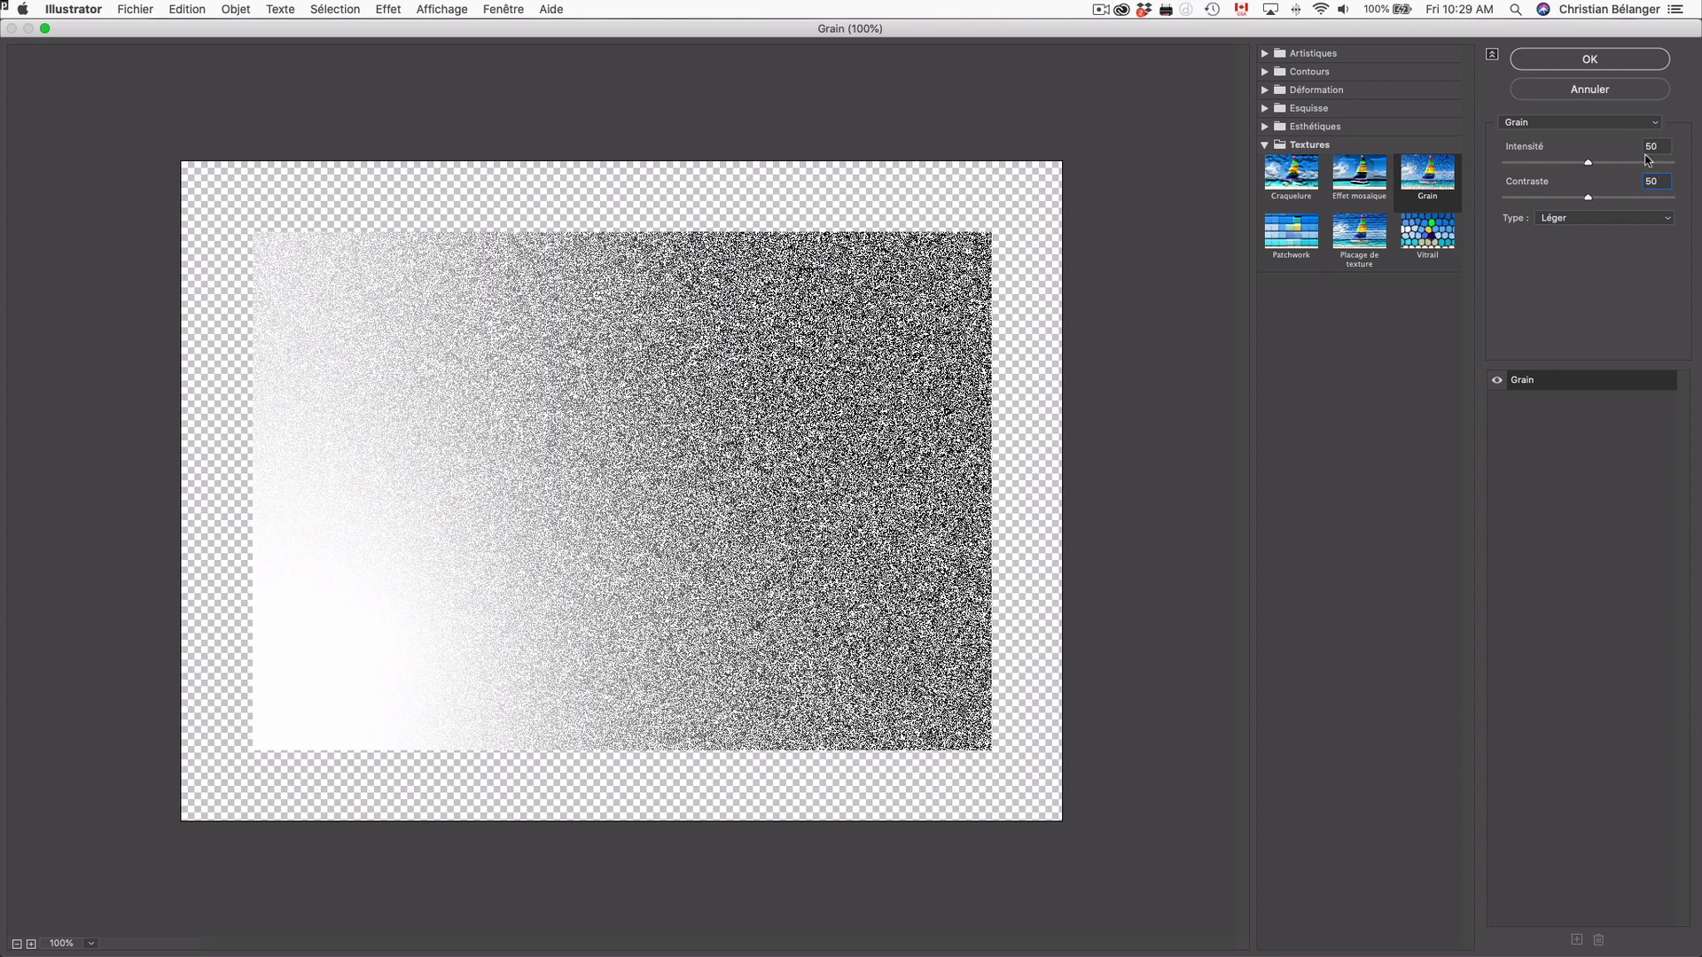
pyautogui.press('Tab')
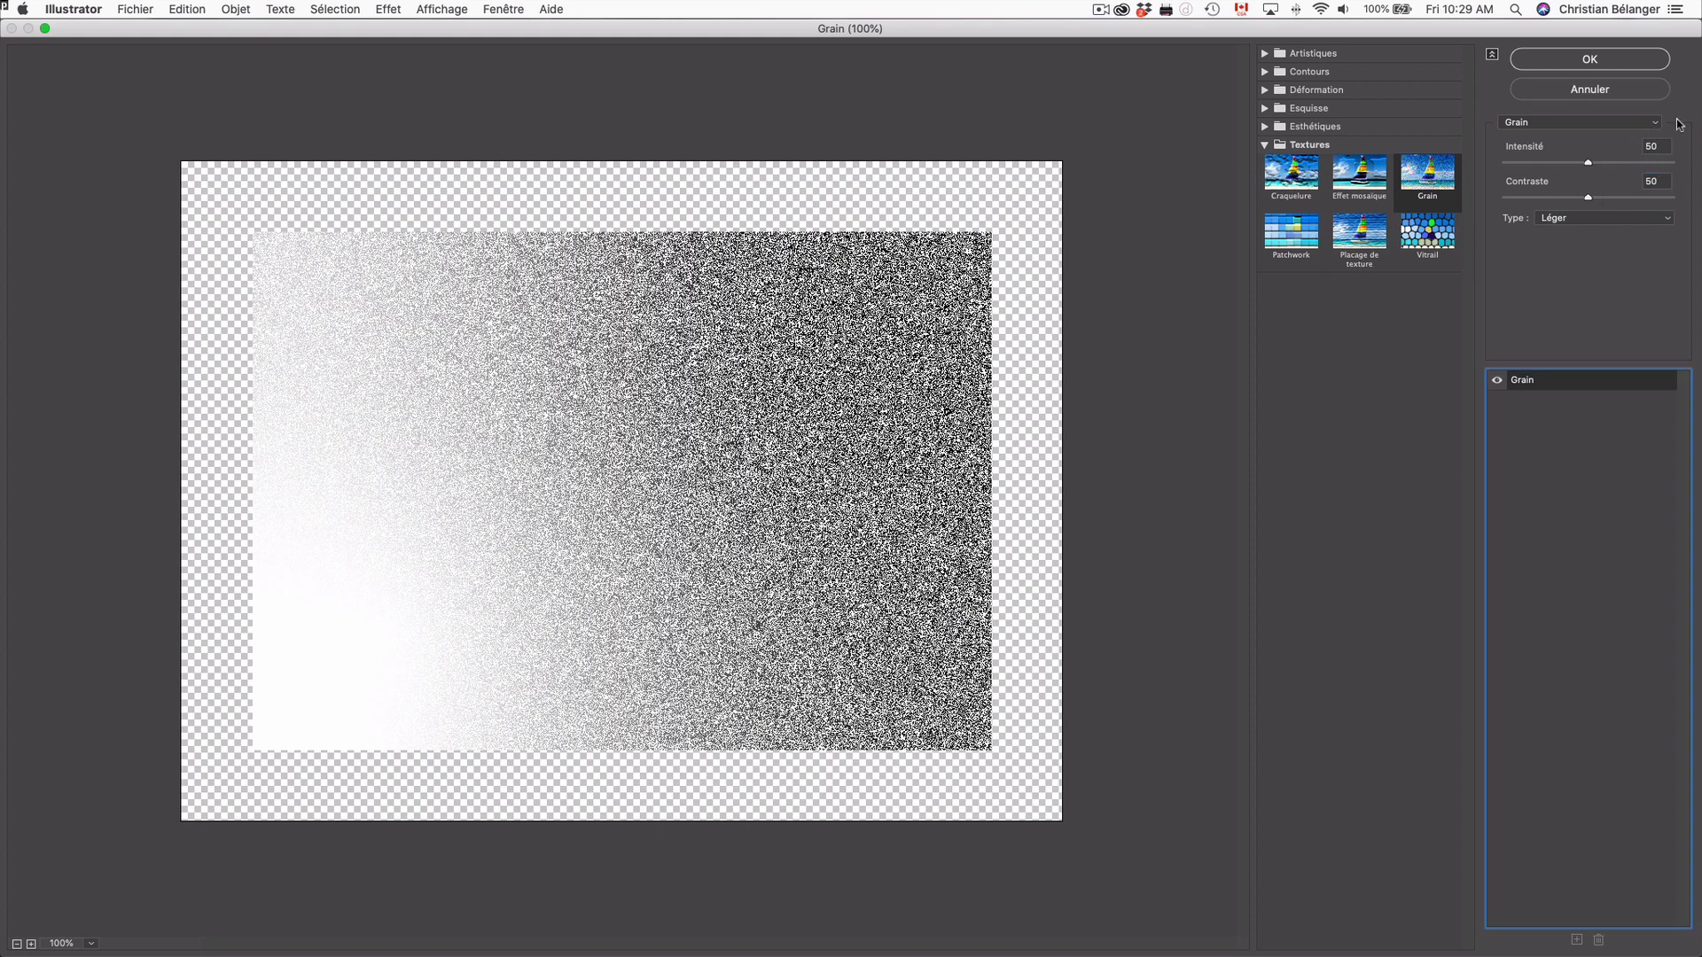
pyautogui.click(1595, 59)
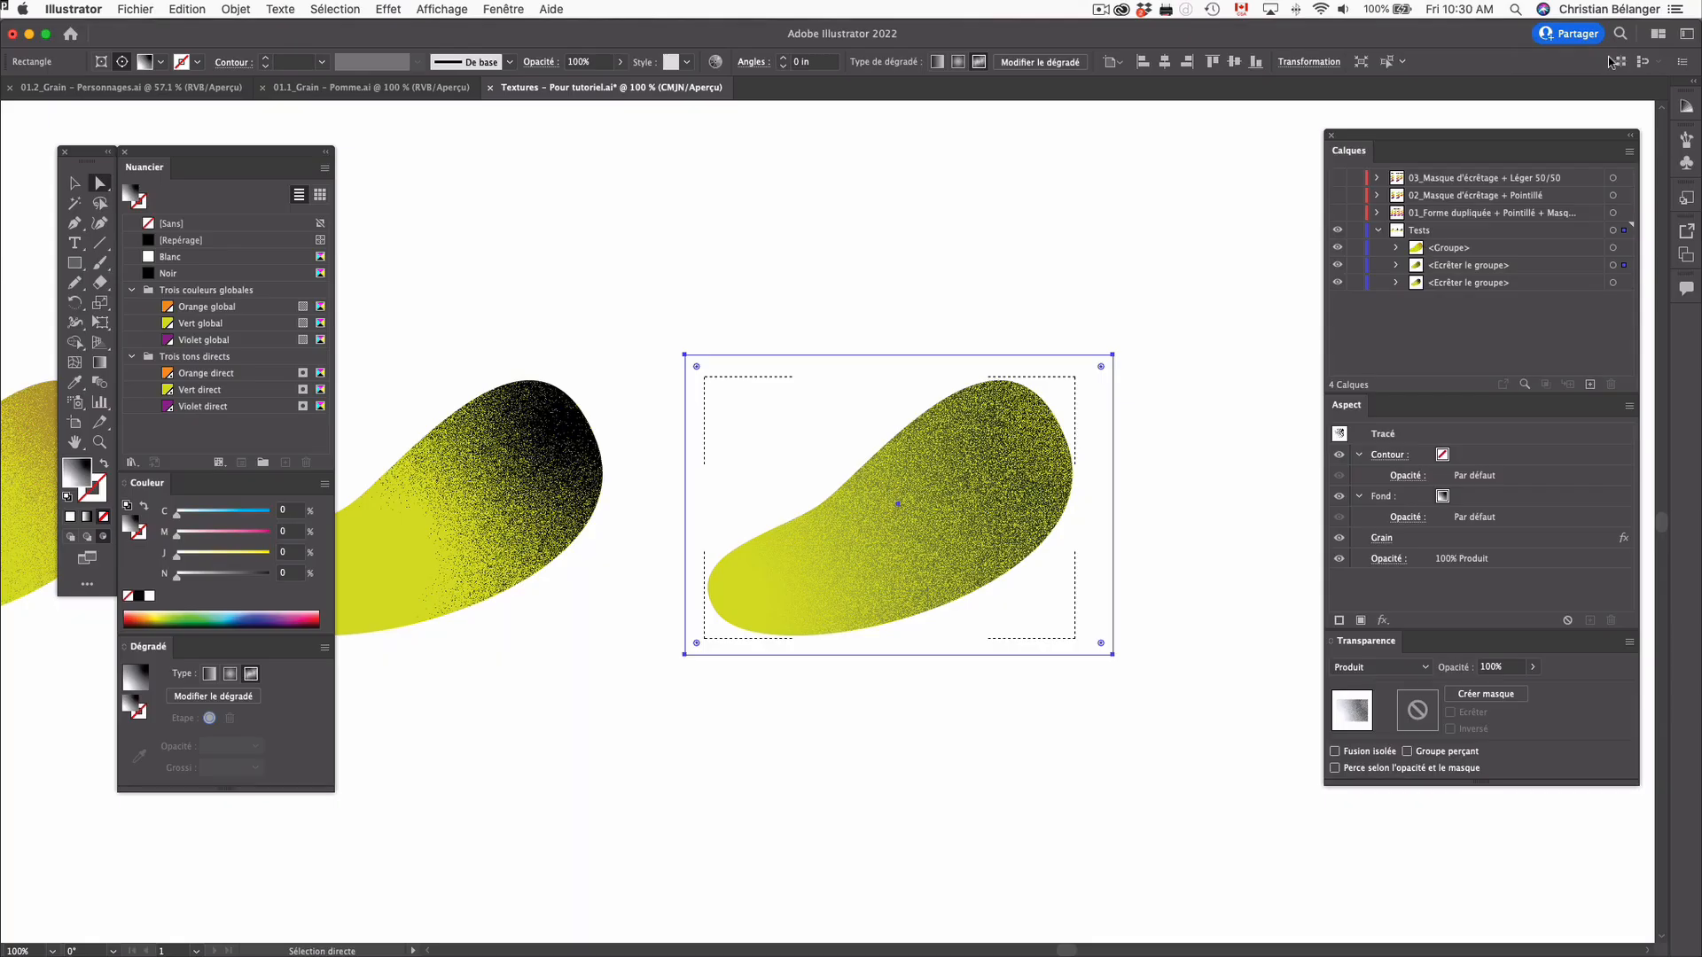
# Move the white gradient point slightly inward from the shape's lower end and increase its spread to 40%
pyautogui.press('g')
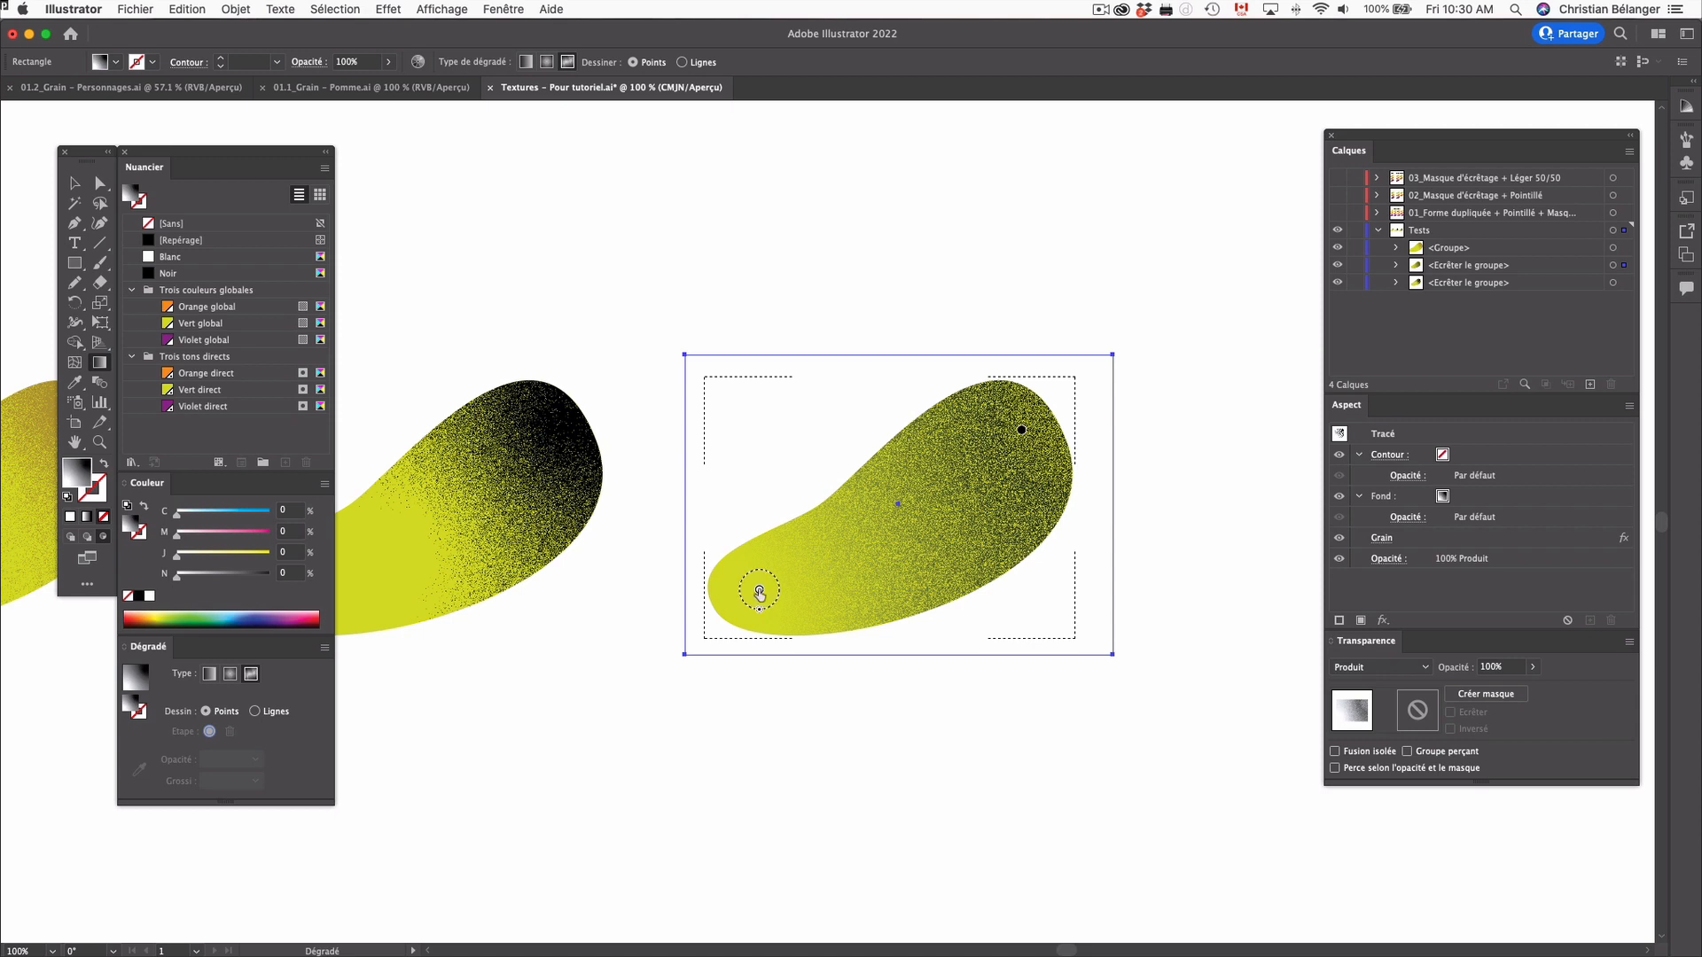
pyautogui.moveTo(760, 592); pyautogui.dragTo(802, 601)
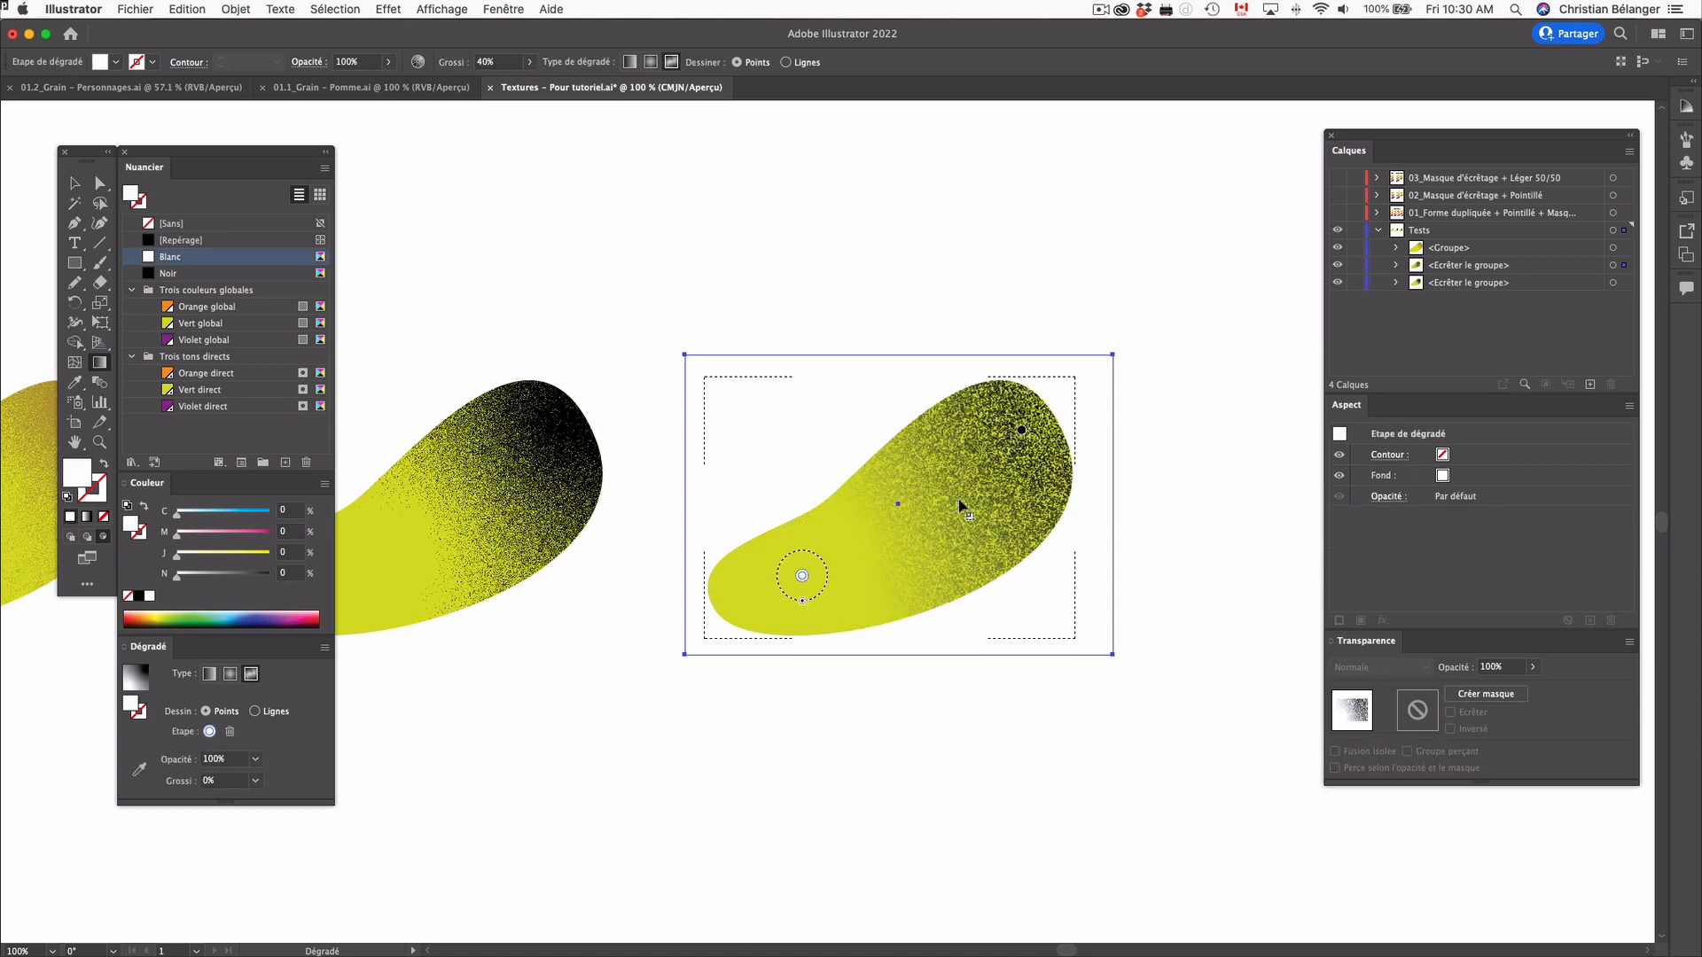
pyautogui.press('a')
pyautogui.click(1163, 484)
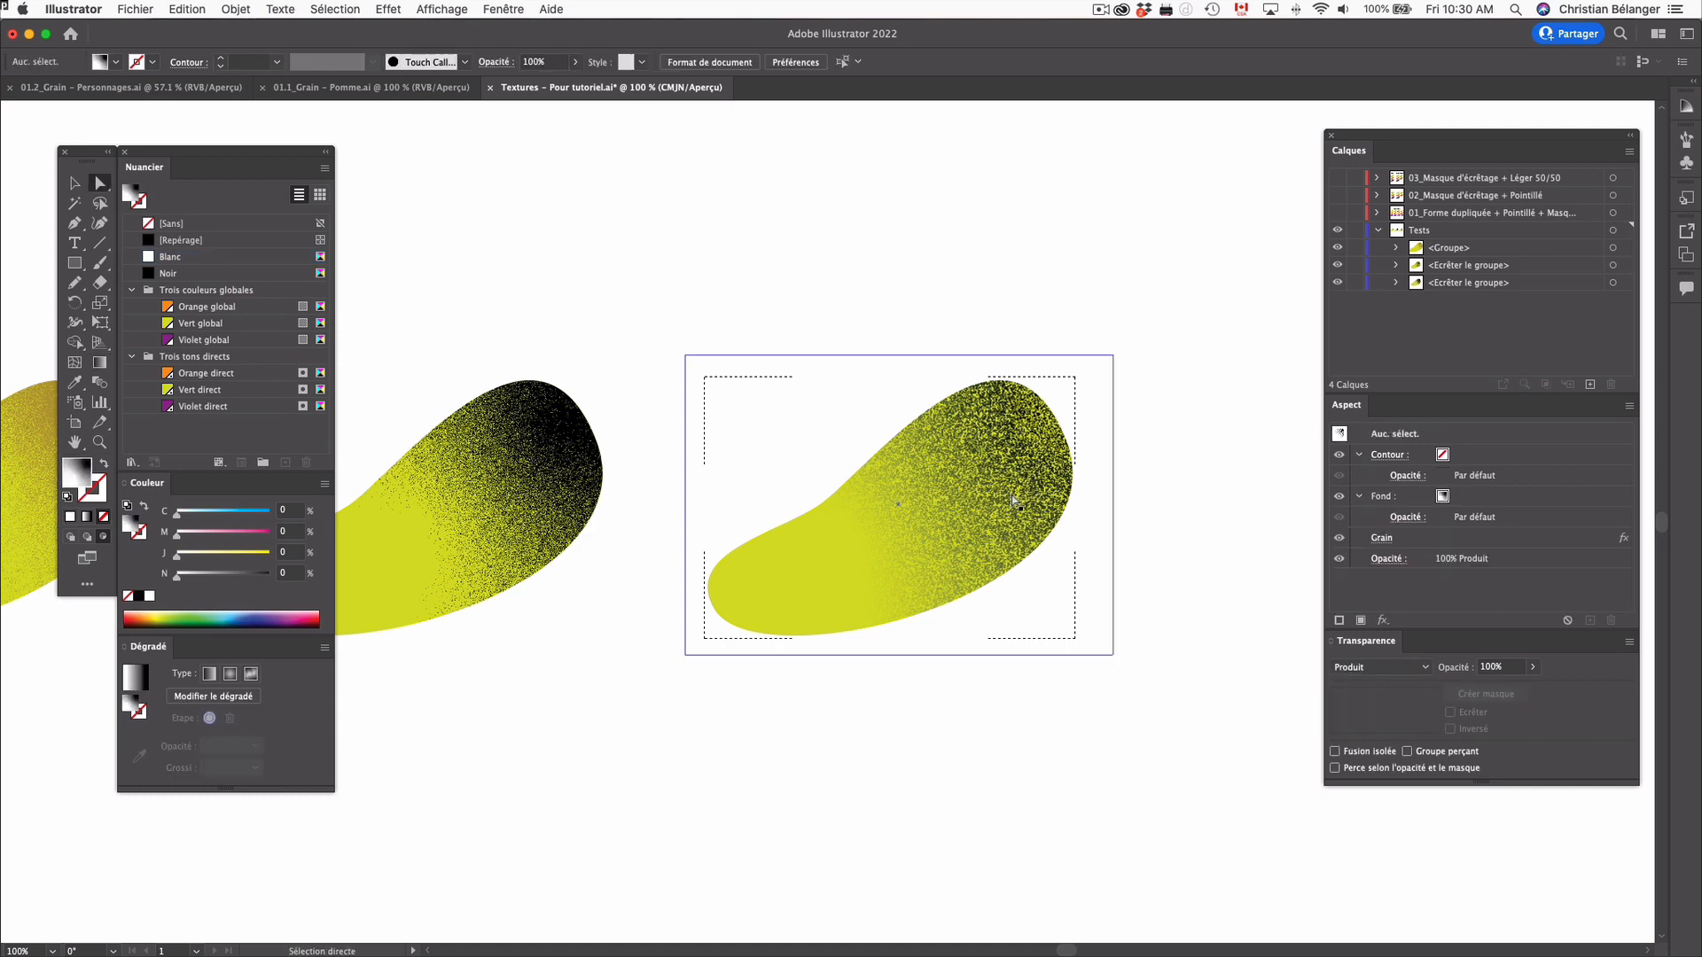
# Try to shift the grainy gradient rectangle diagonally downward inside its clipping shape
pyautogui.click(1091, 541)
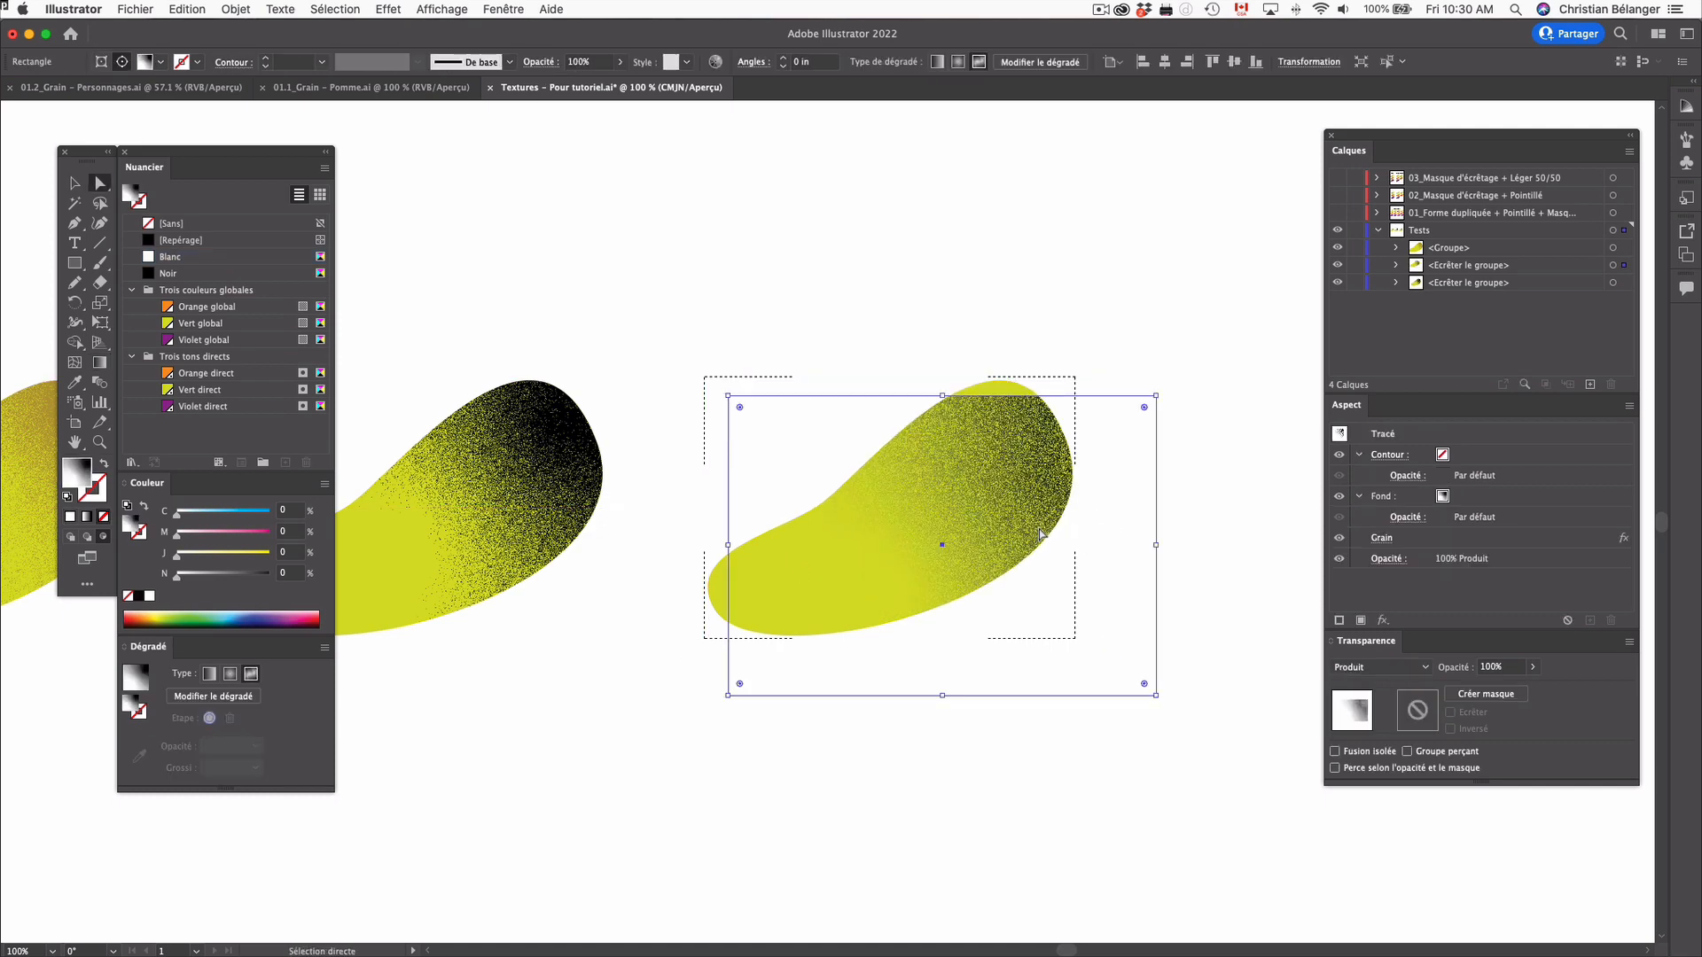
pyautogui.click(1143, 532)
pyautogui.hscroll(-3, 975, 518)
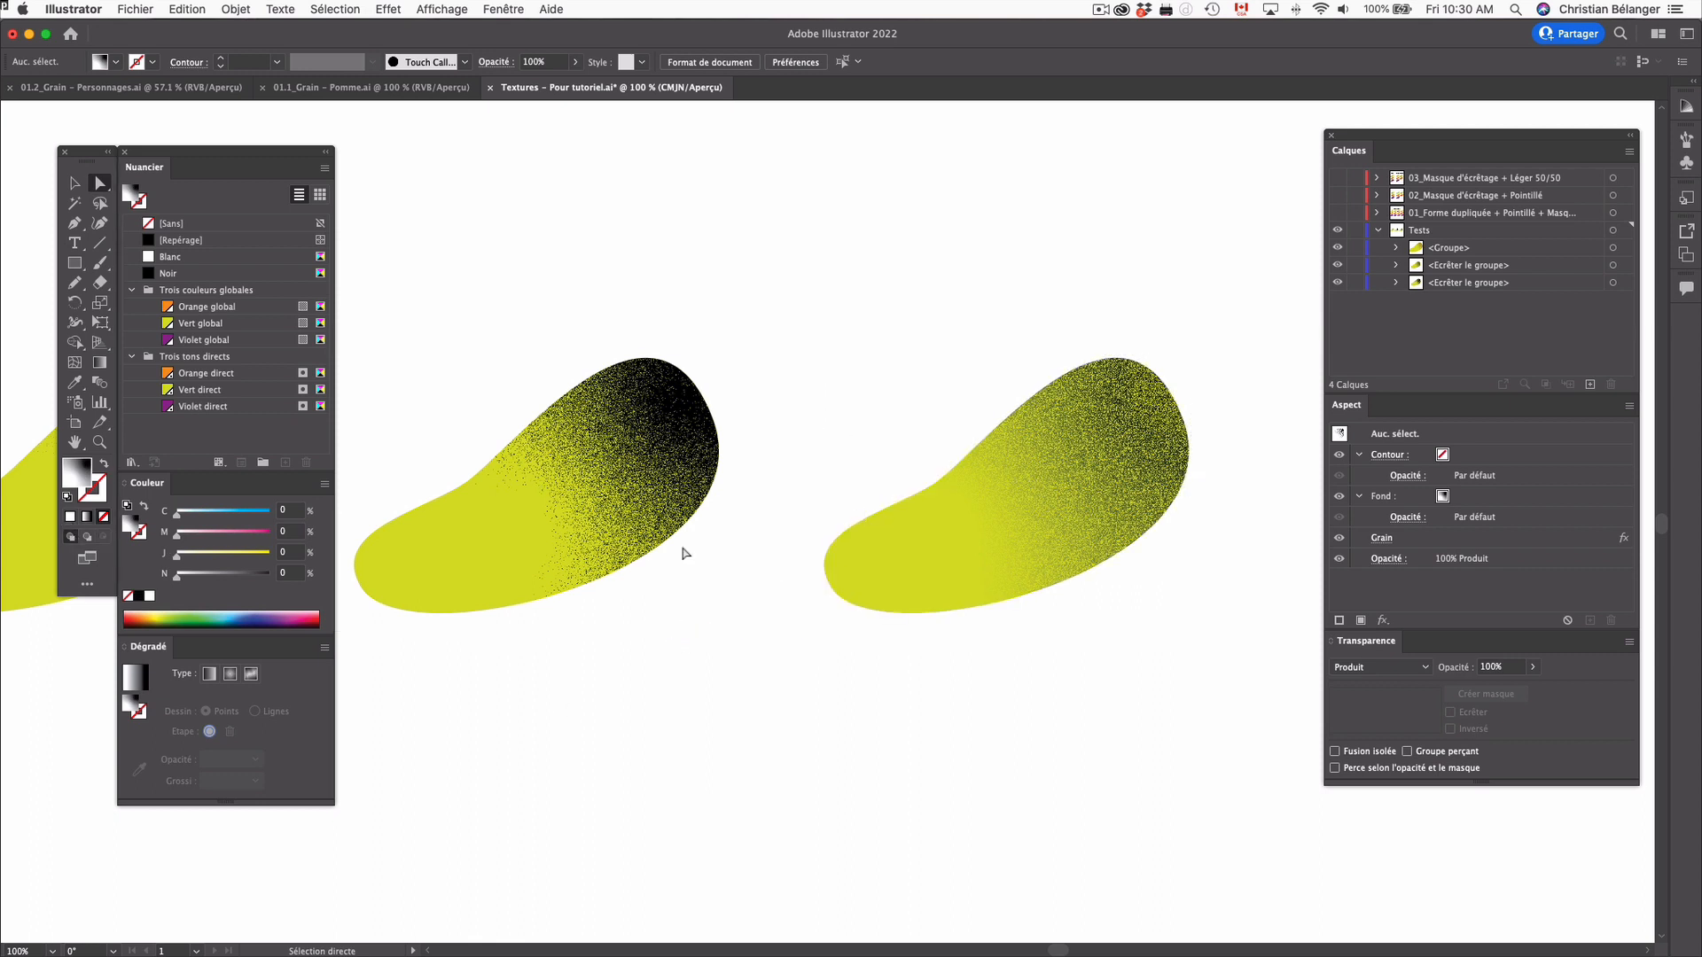
# Try moving the third shape's black gradient point inward and shifting its rectangle downward, and undo these changes
pyautogui.click(611, 513)
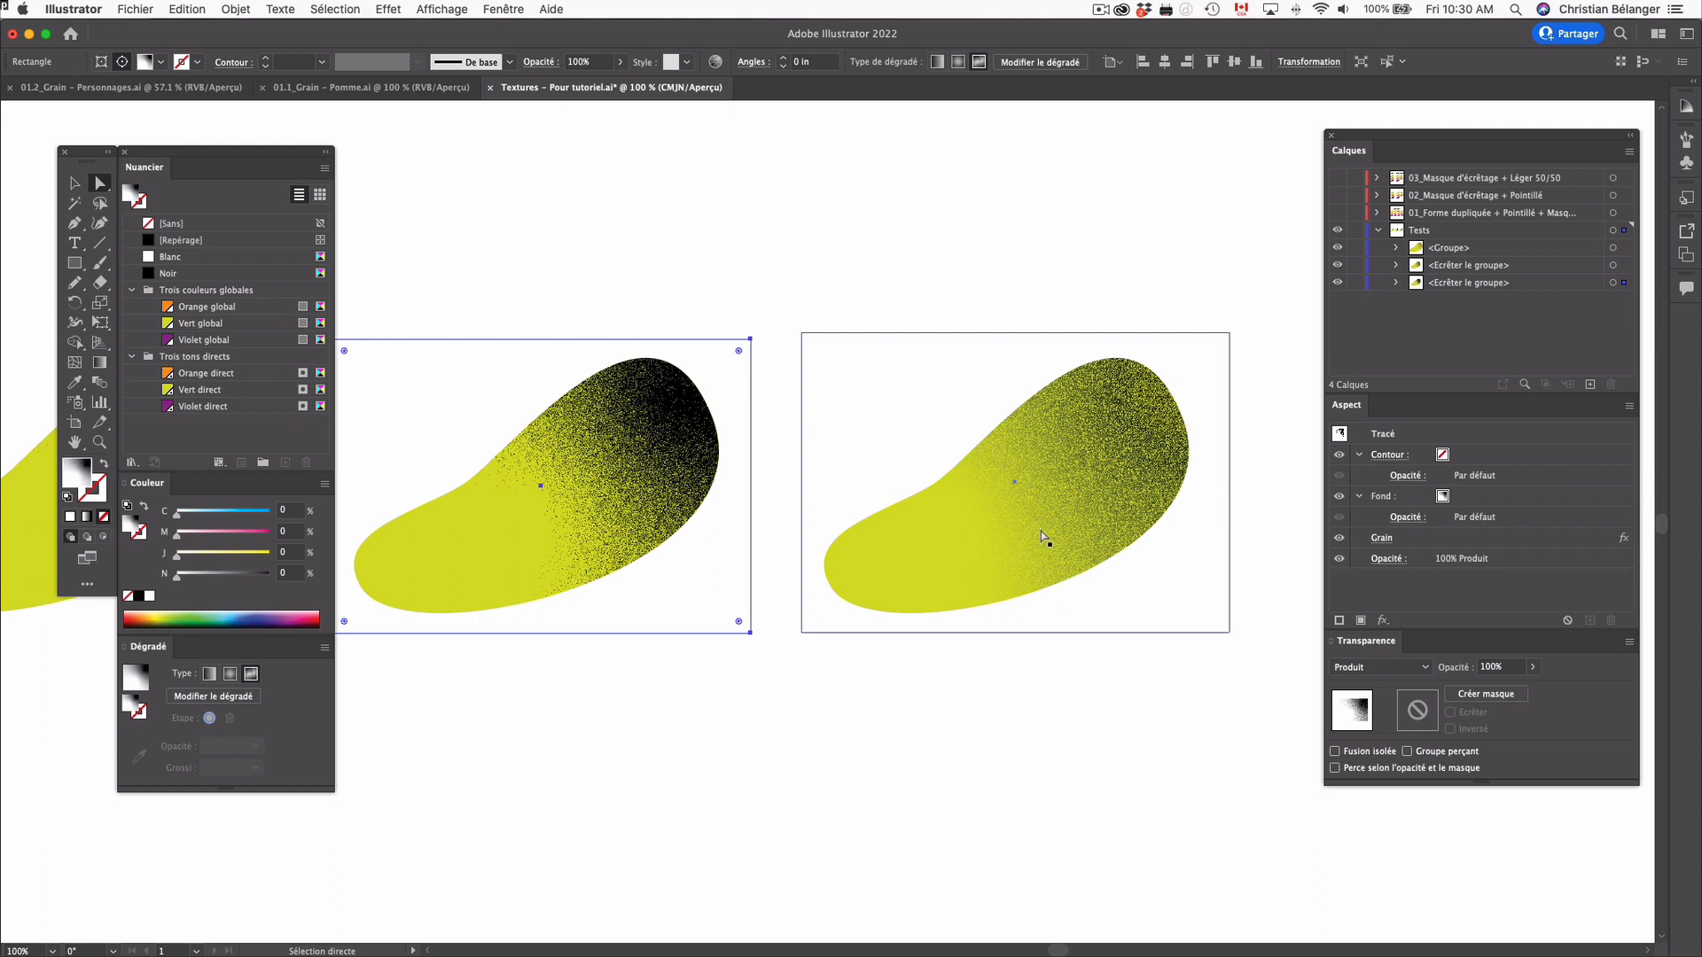
pyautogui.click(1172, 432)
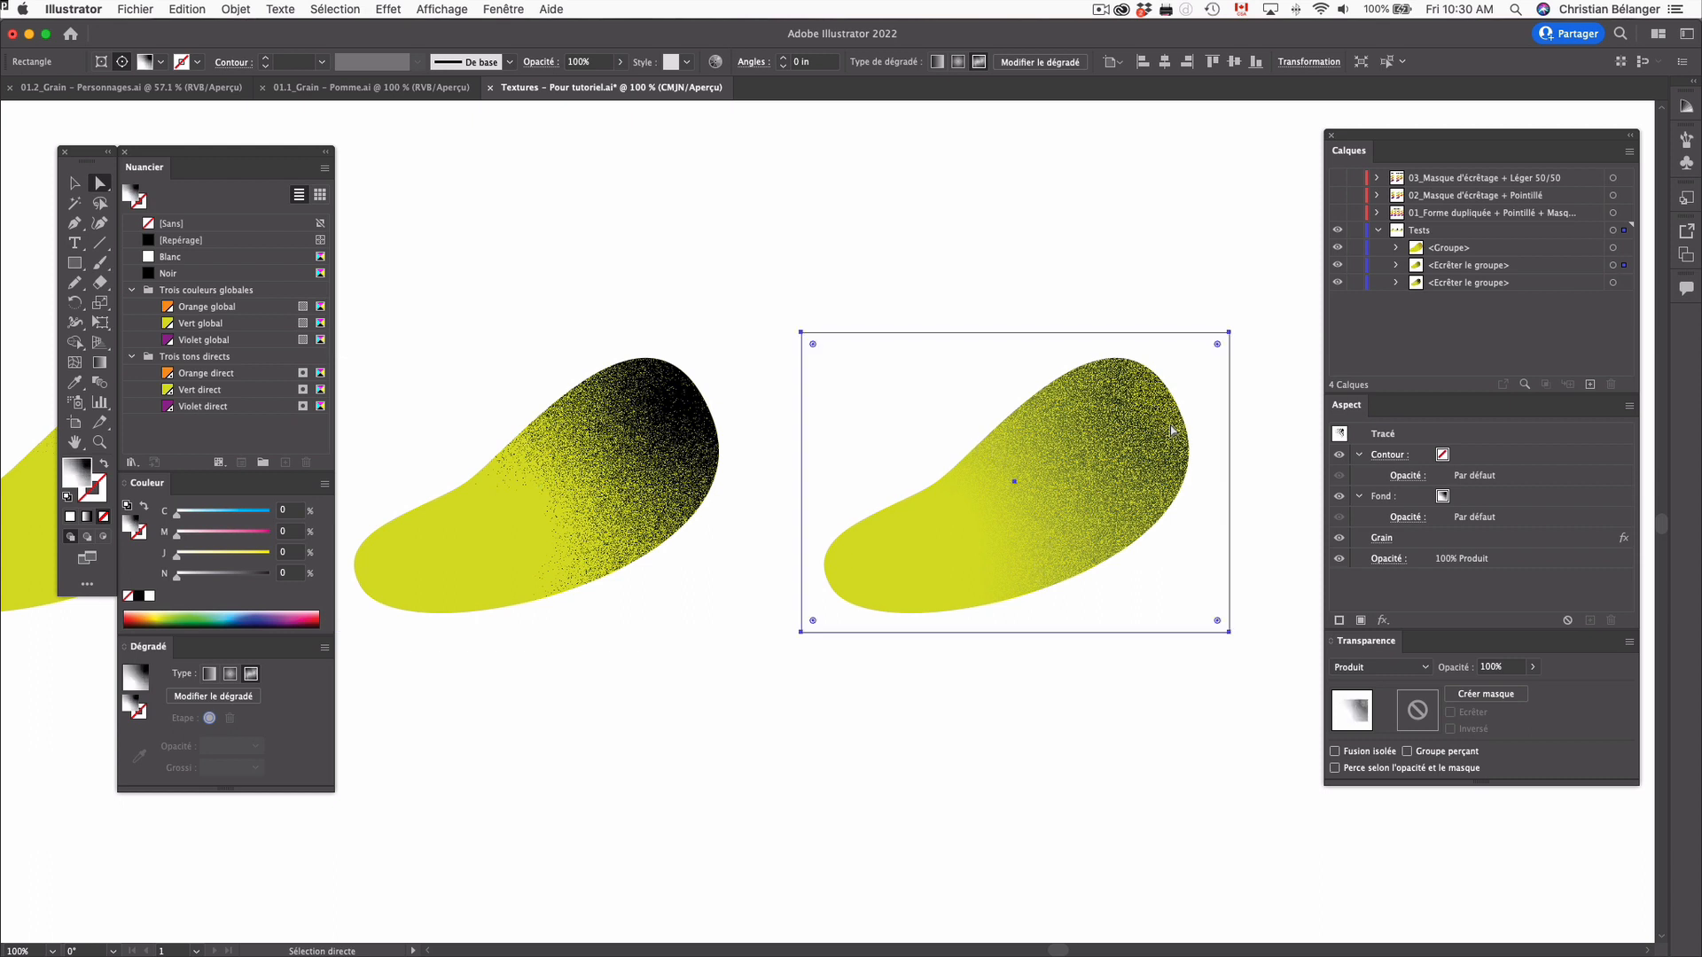
pyautogui.press('g')
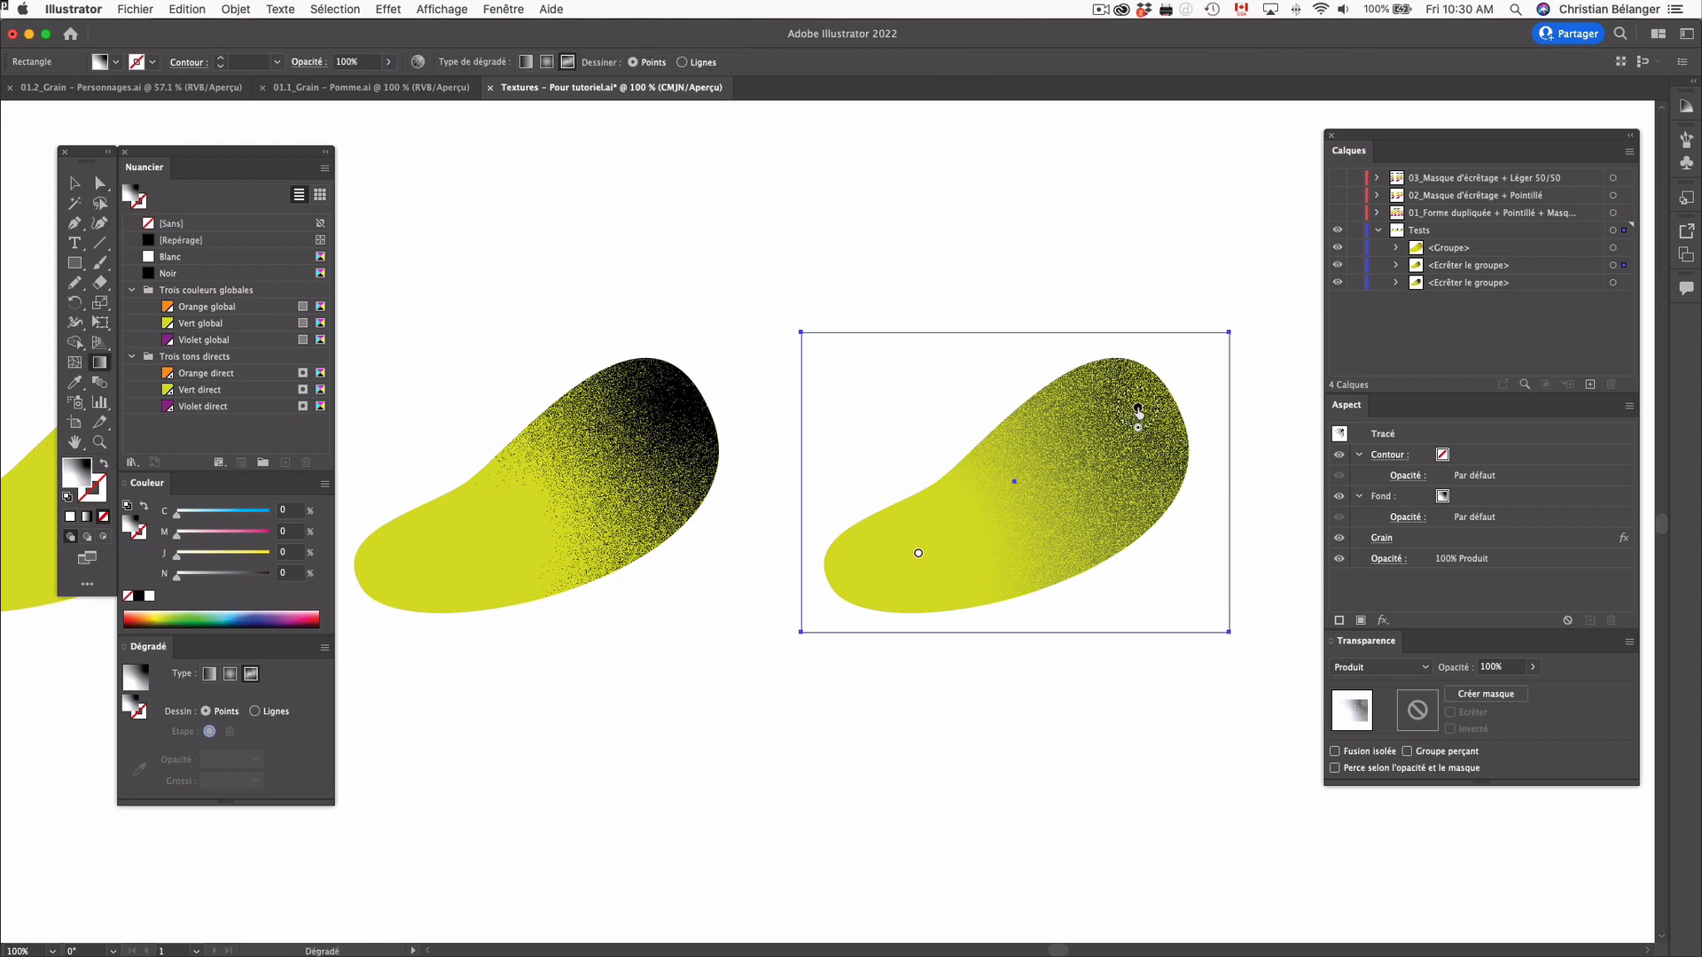
pyautogui.moveTo(1138, 410); pyautogui.dragTo(1104, 441)
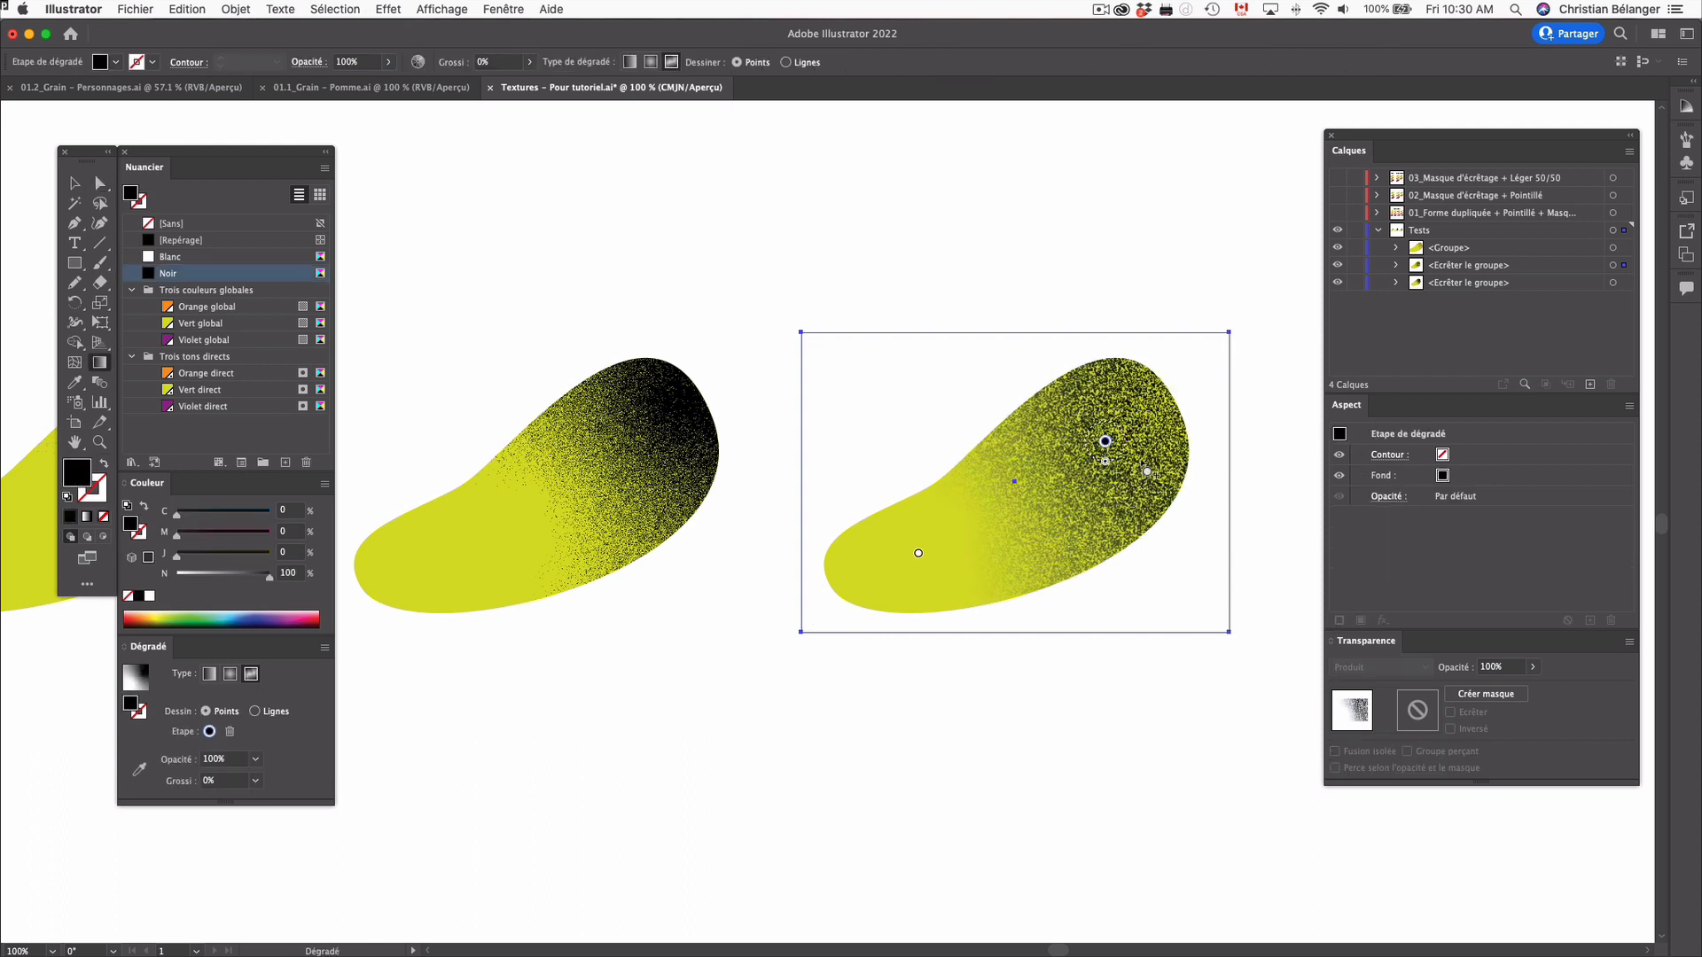
pyautogui.press('a')
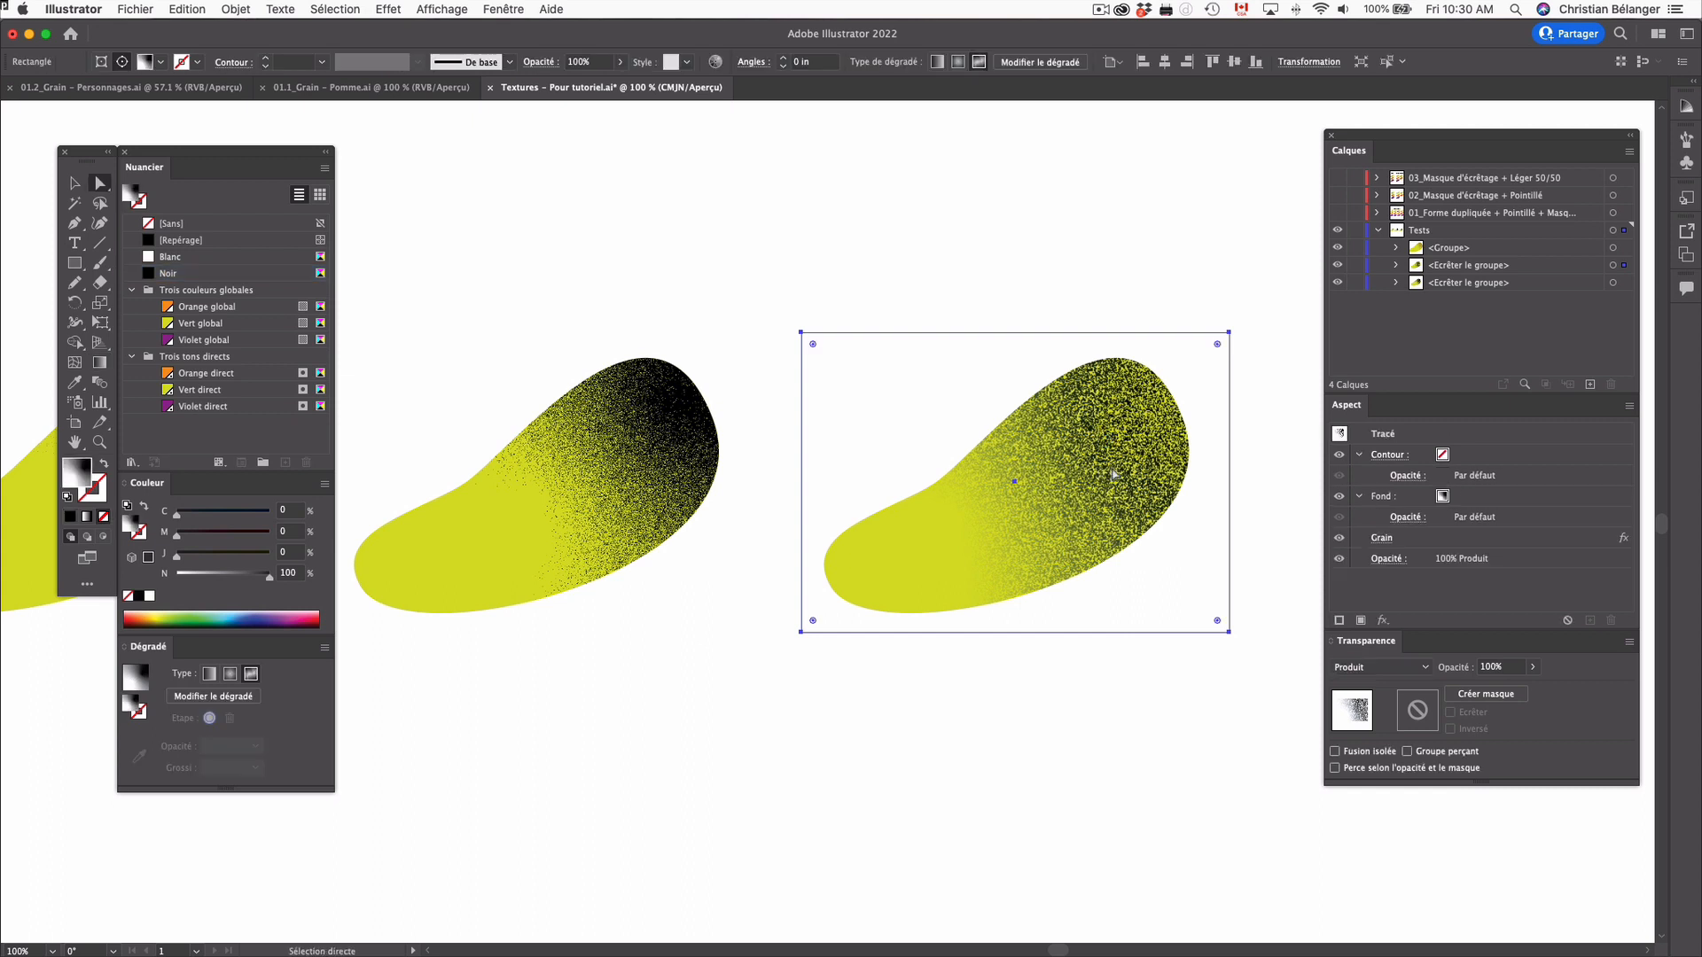
pyautogui.moveTo(1113, 474); pyautogui.dragTo(1137, 512)
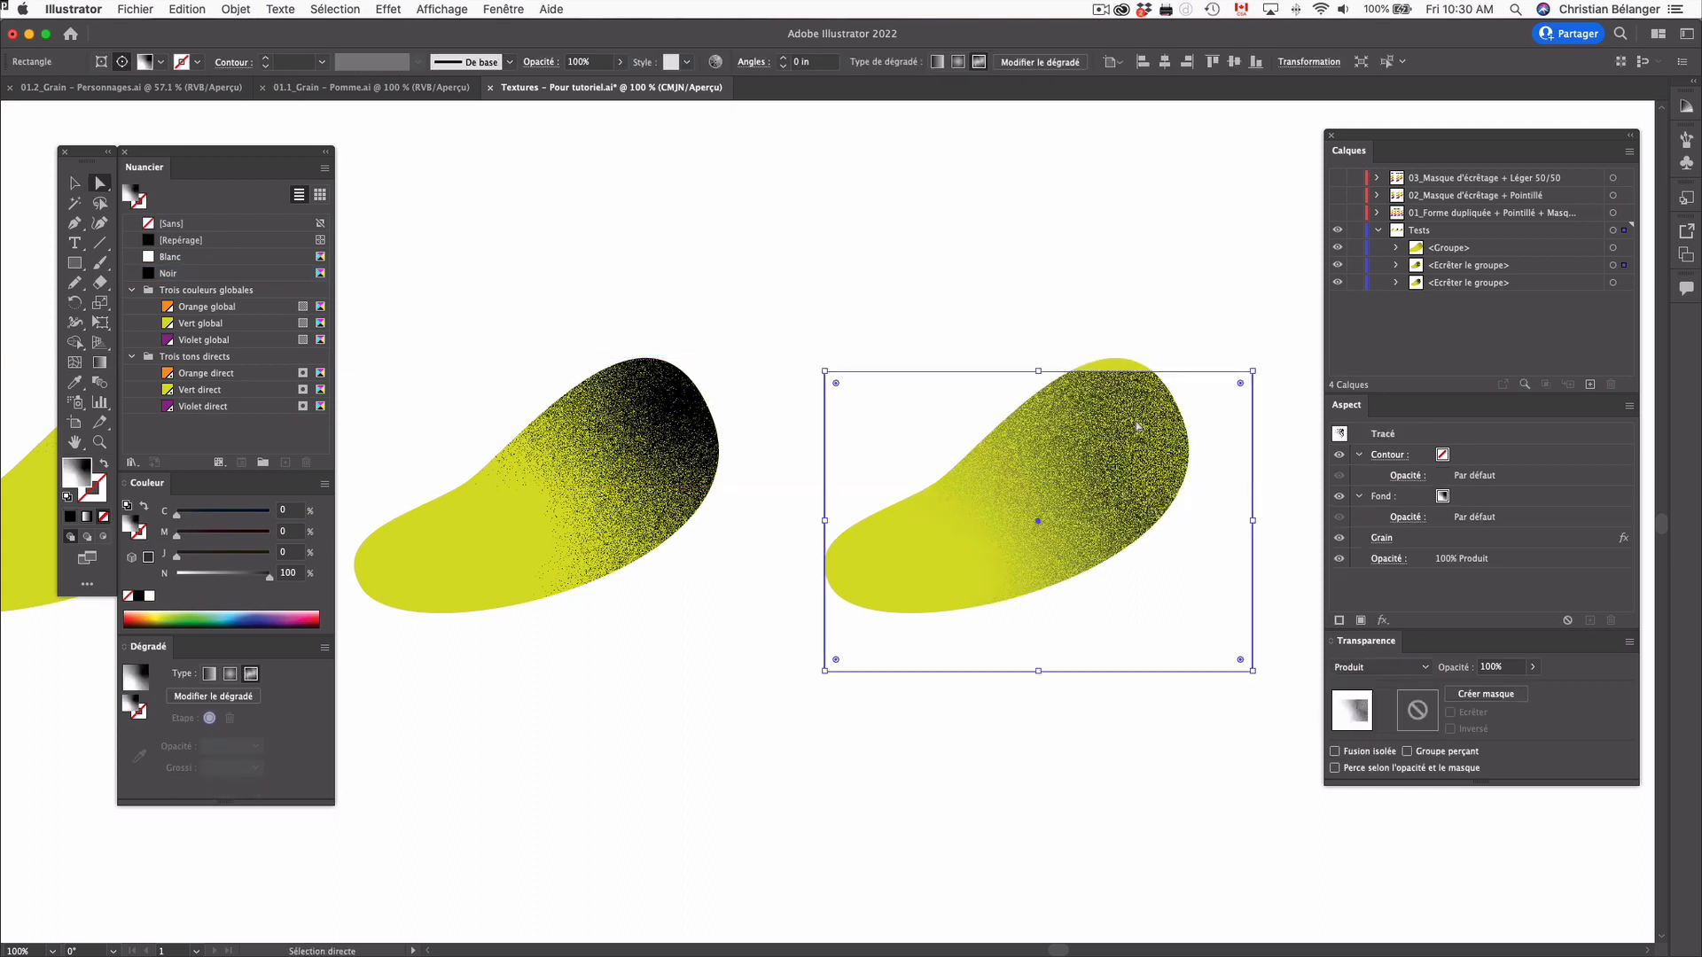
pyautogui.press('super+z')
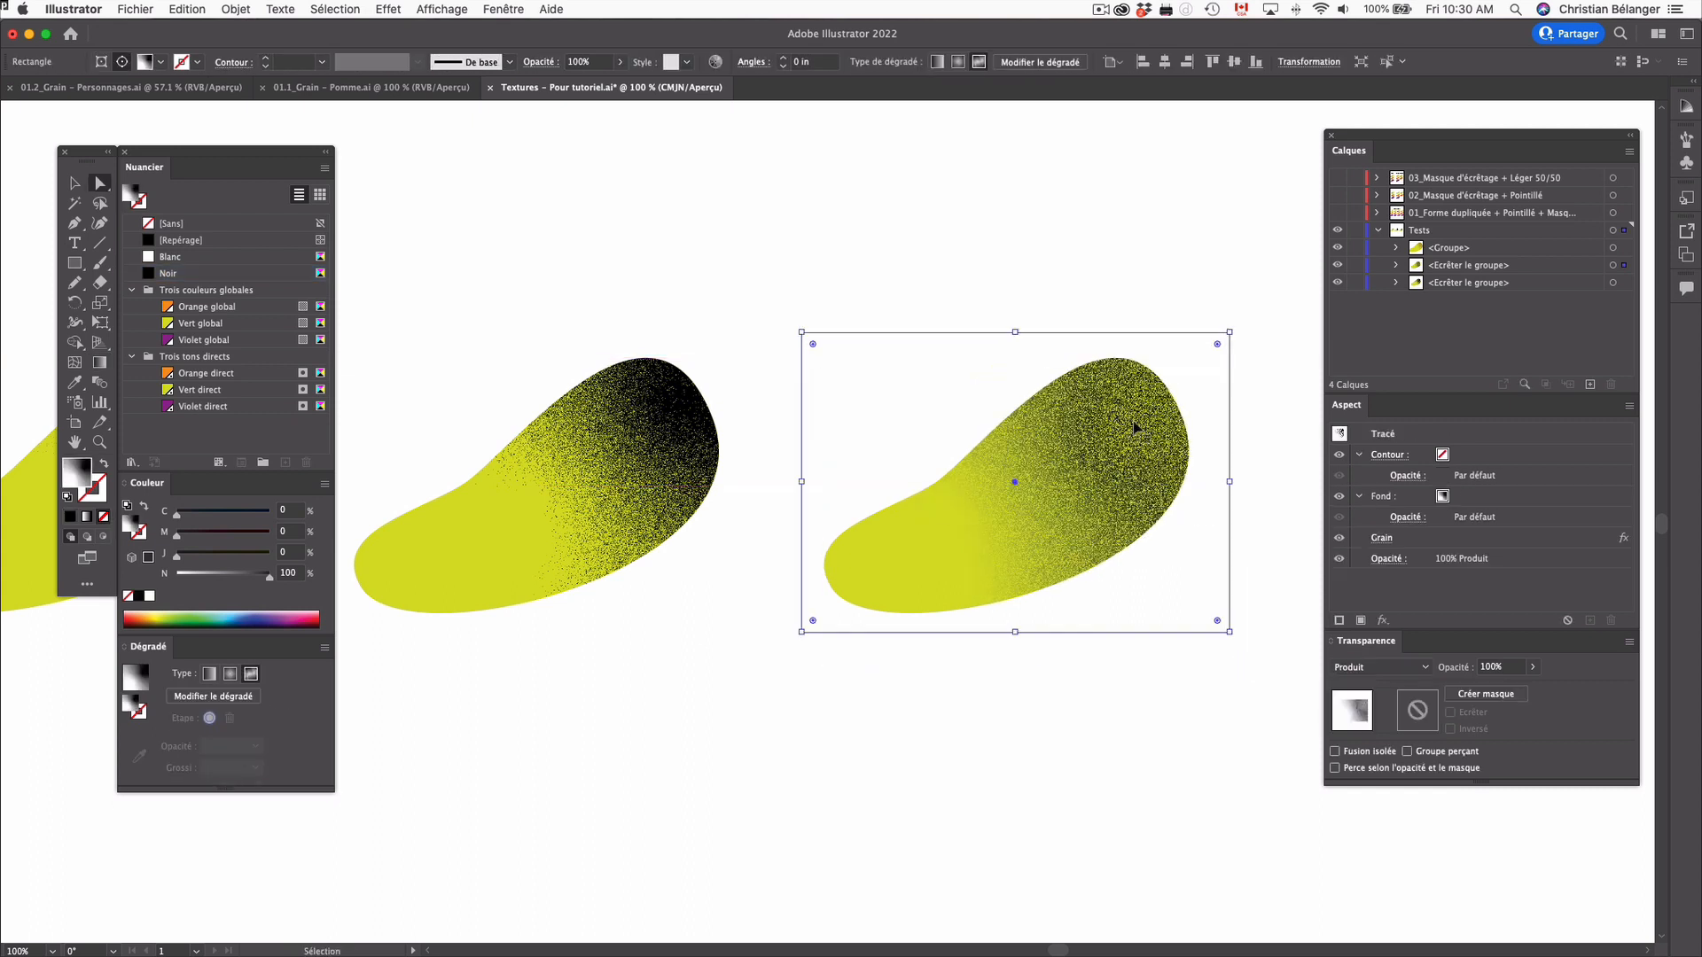
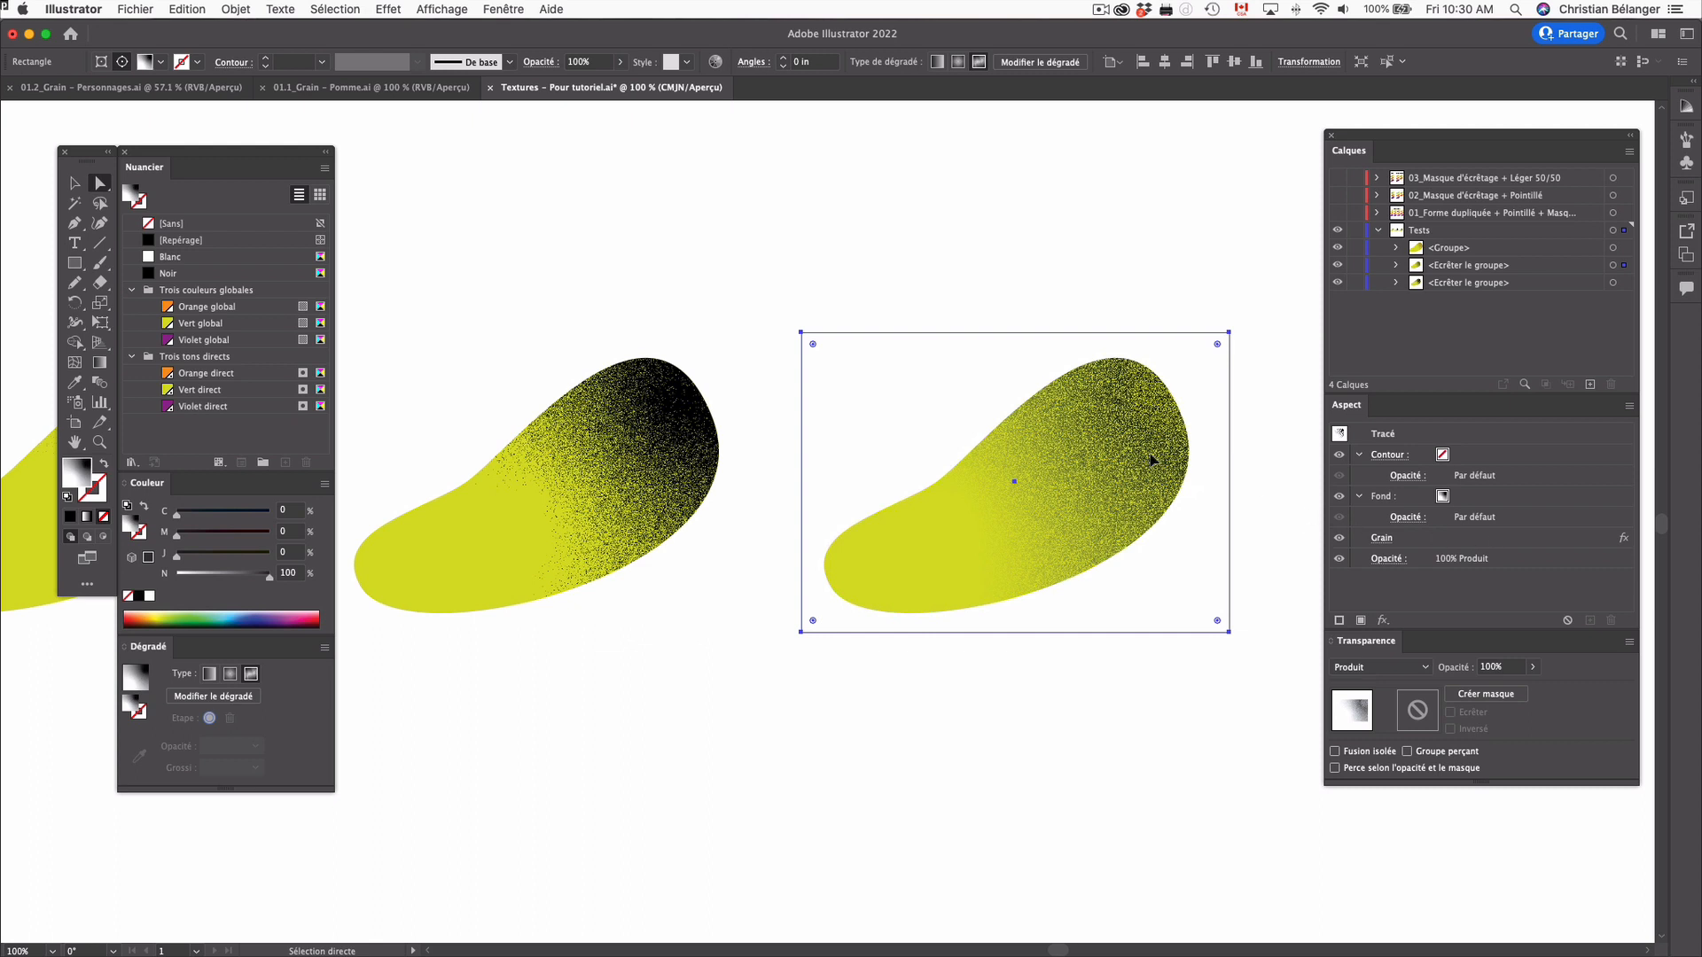
# Review the Grain effect's settings on the third shape's gradient rectangle without changing them
pyautogui.click(1383, 541)
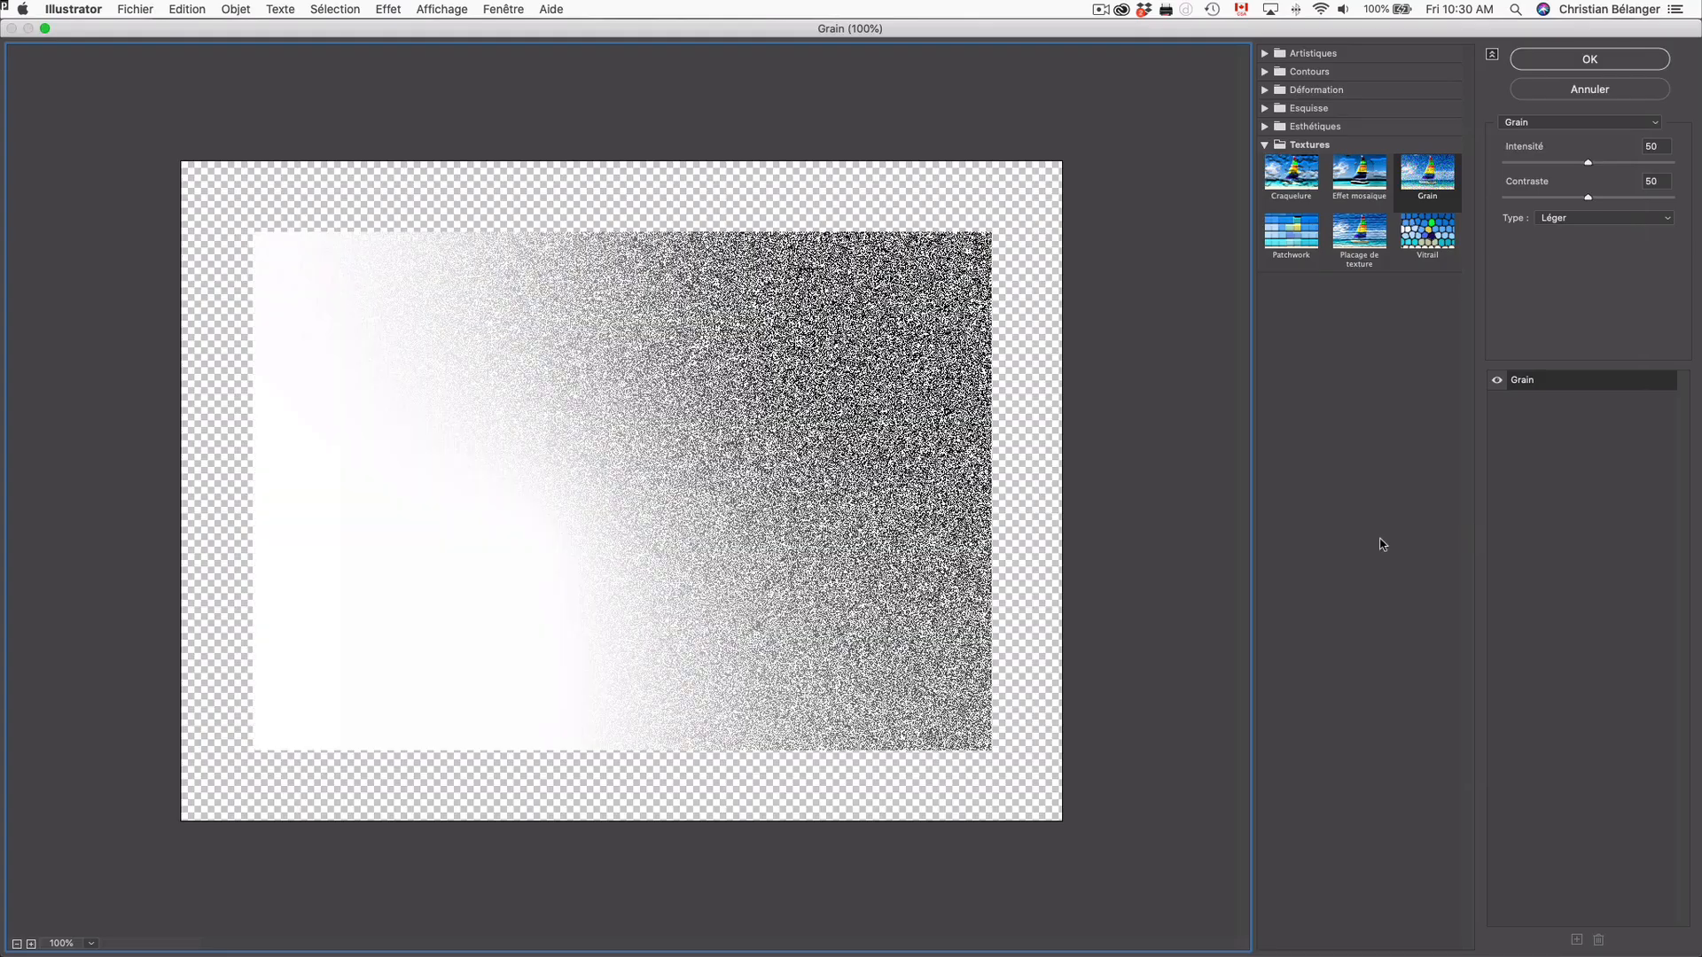
pyautogui.click(1587, 90)
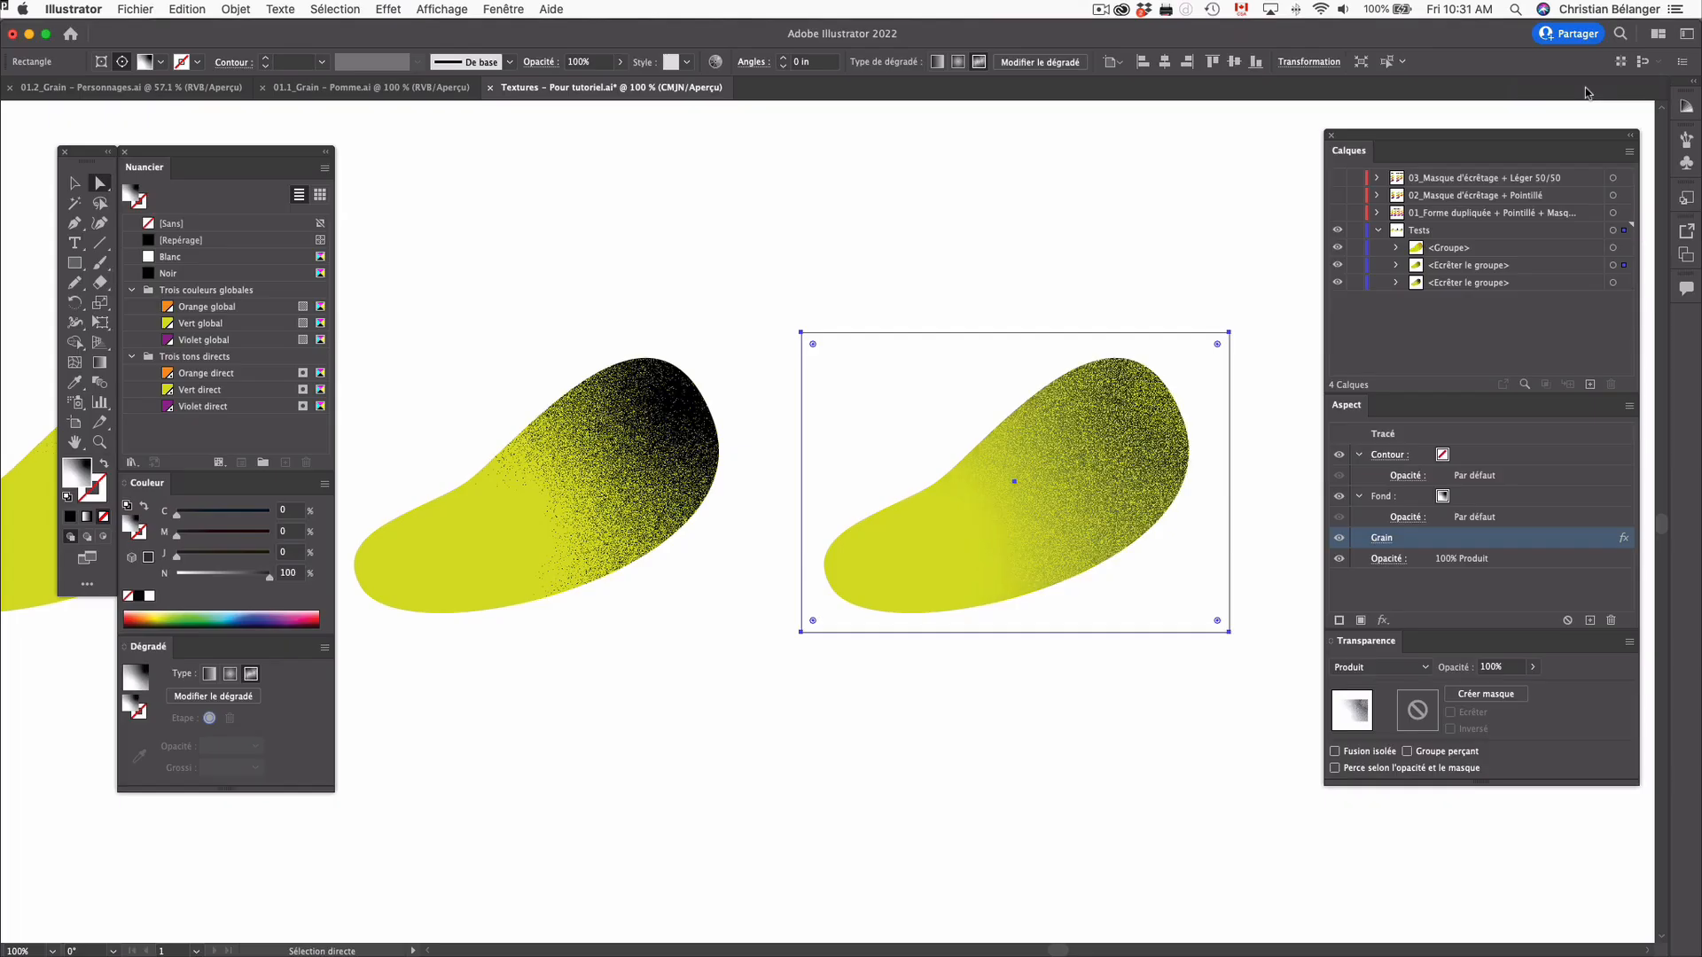
# Try the direct swatches and the global violet and green on the black gradient point, and settle on Orange global
pyautogui.press('g')
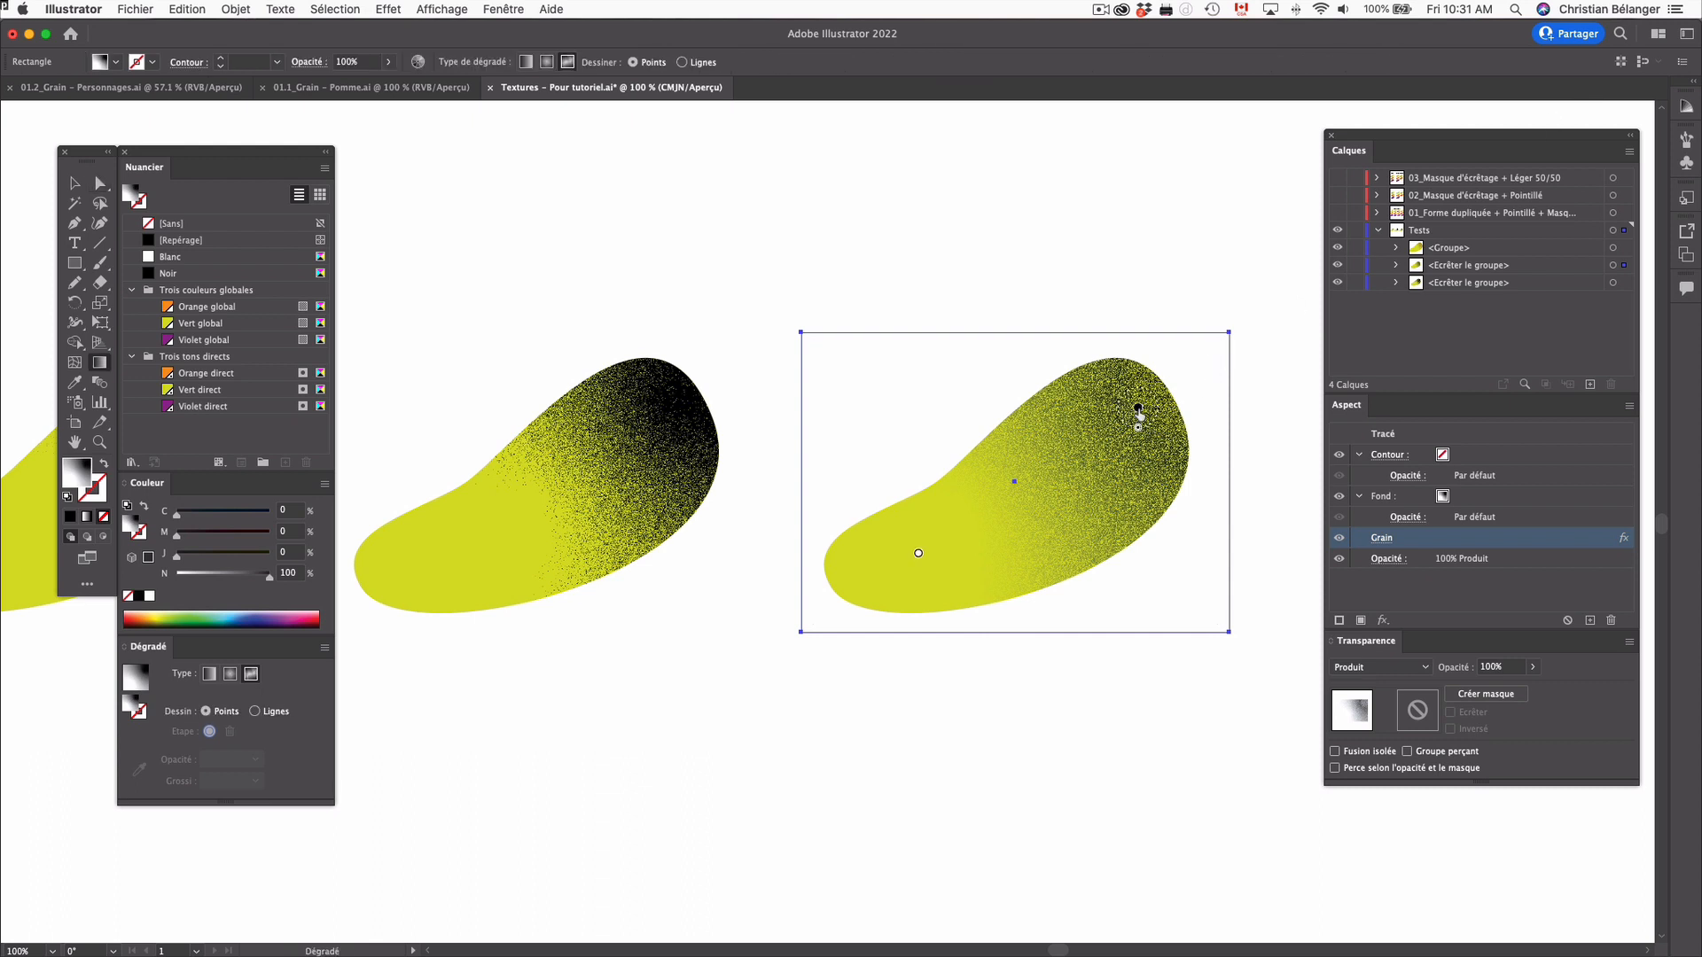
pyautogui.doubleClick(1138, 409)
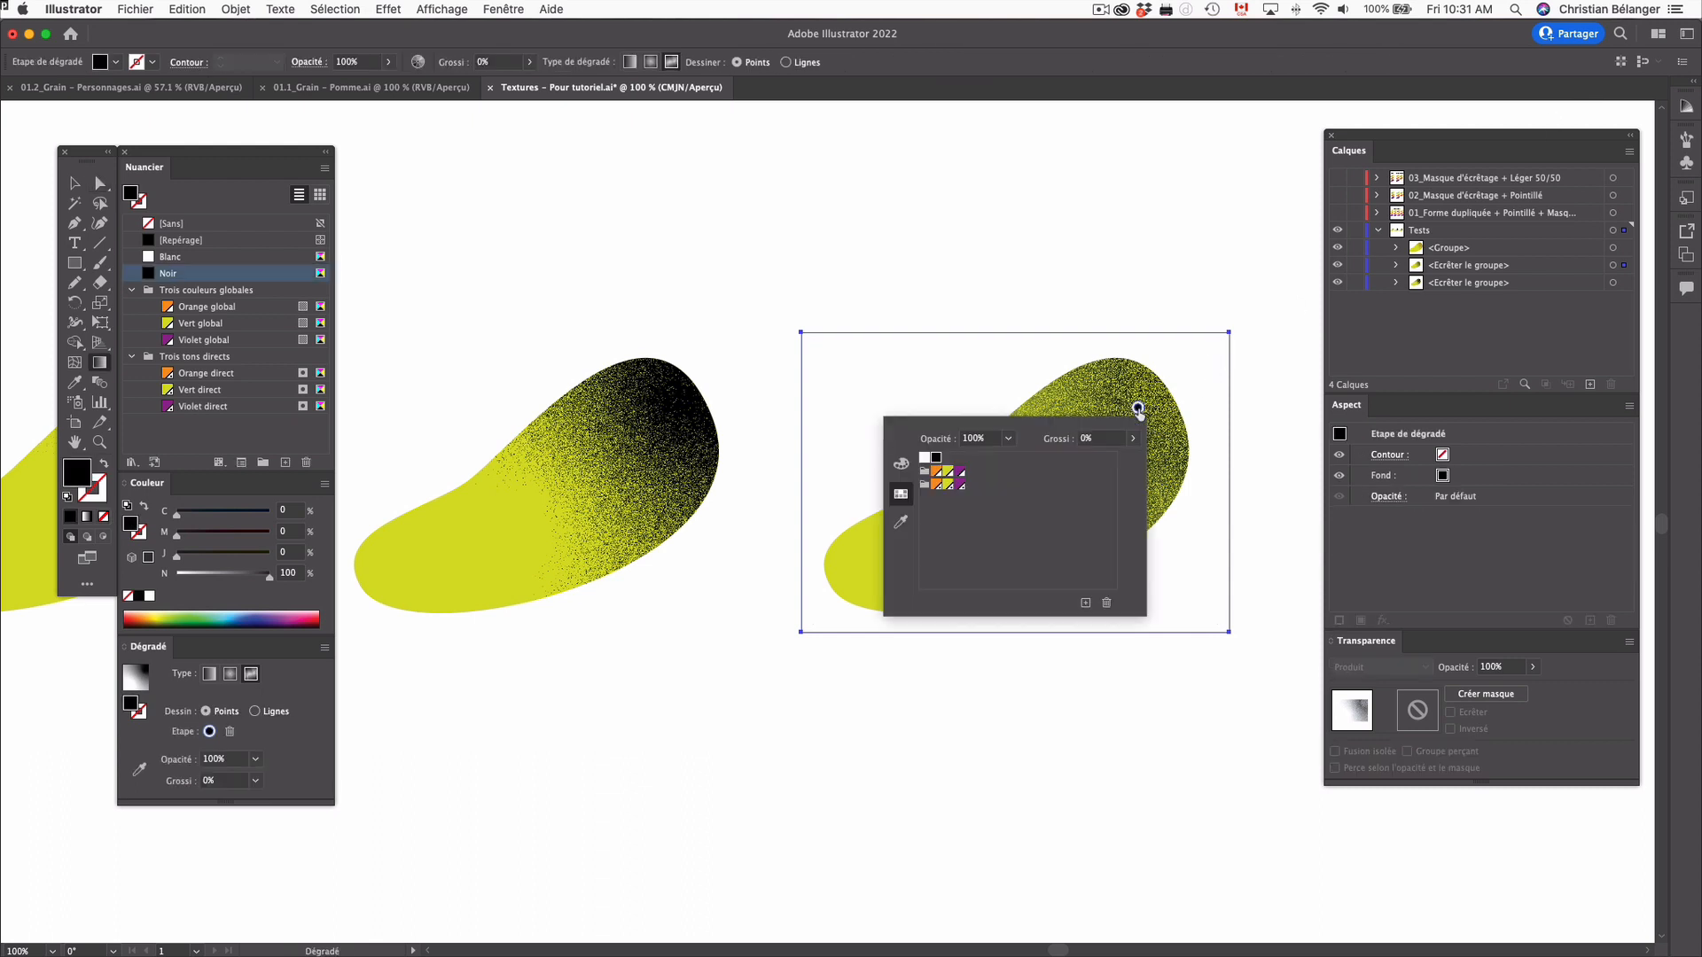
pyautogui.click(960, 485)
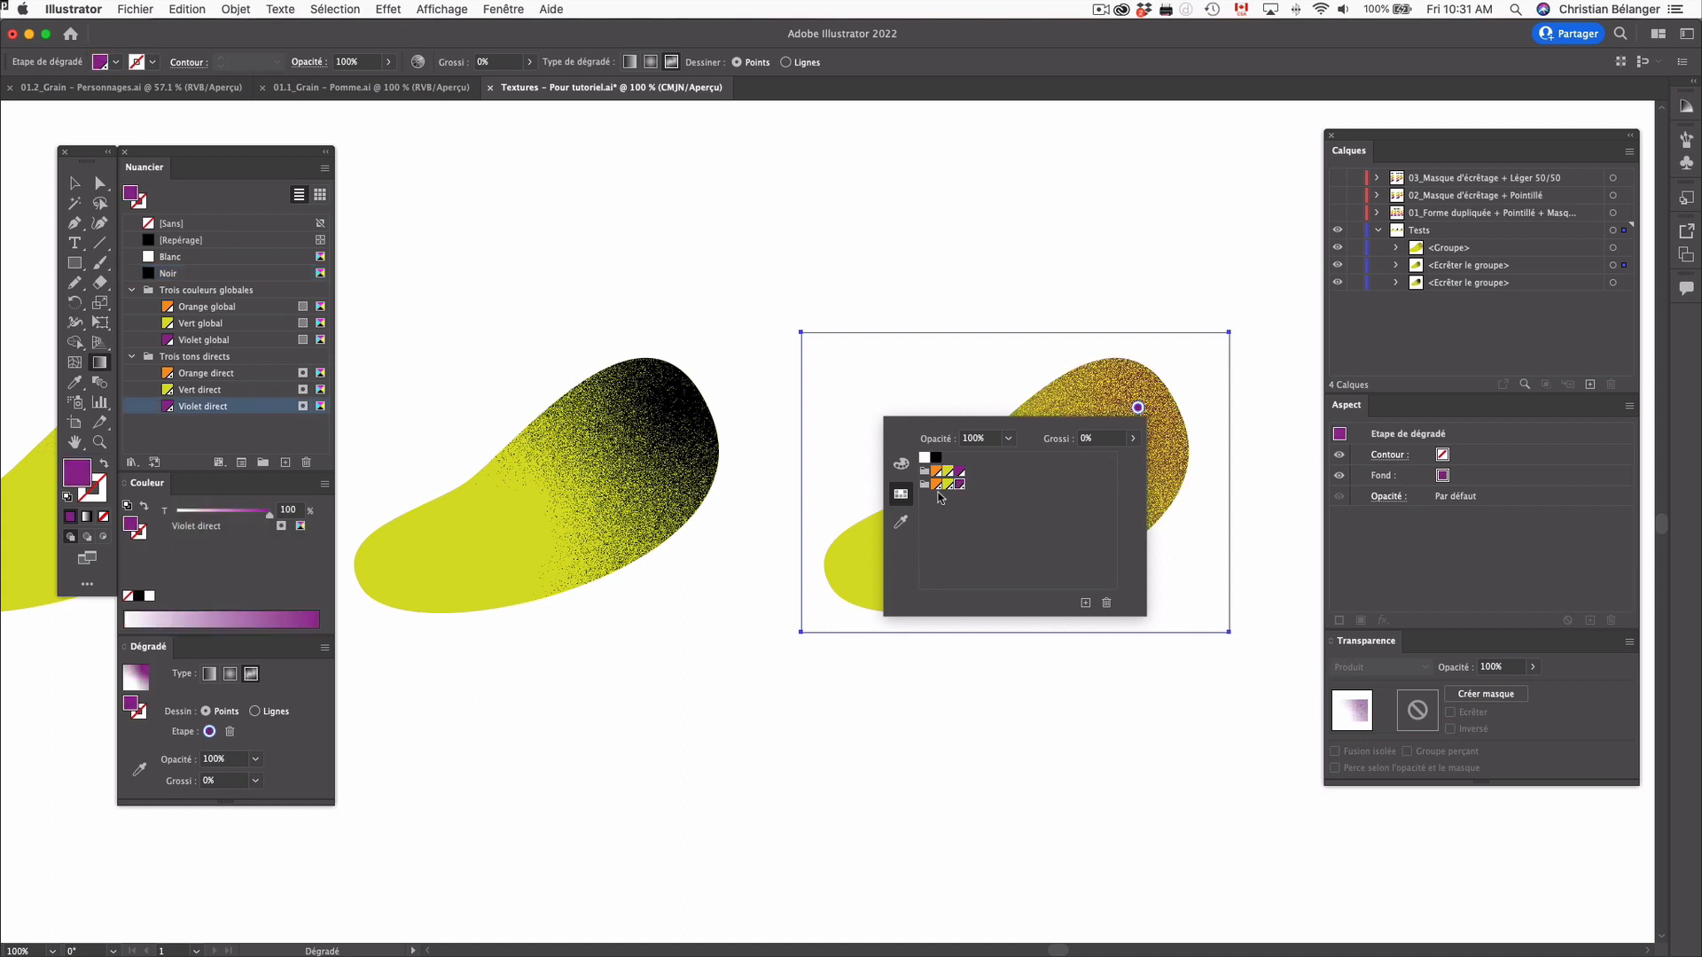
pyautogui.click(945, 484)
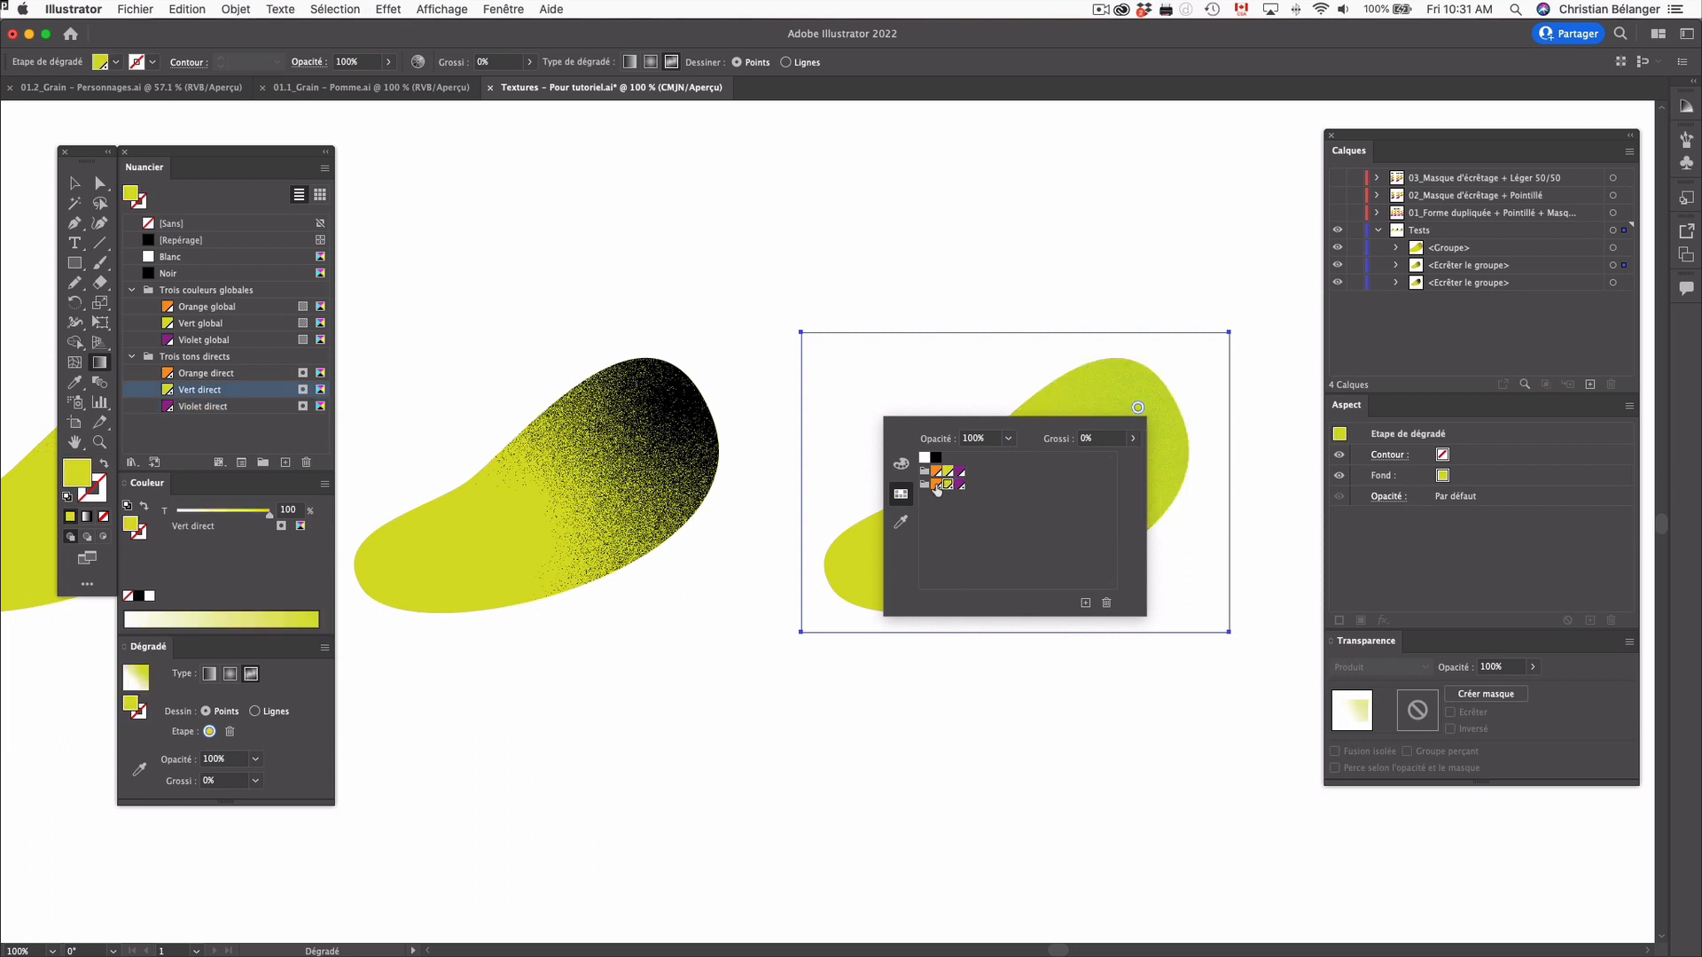
pyautogui.click(936, 487)
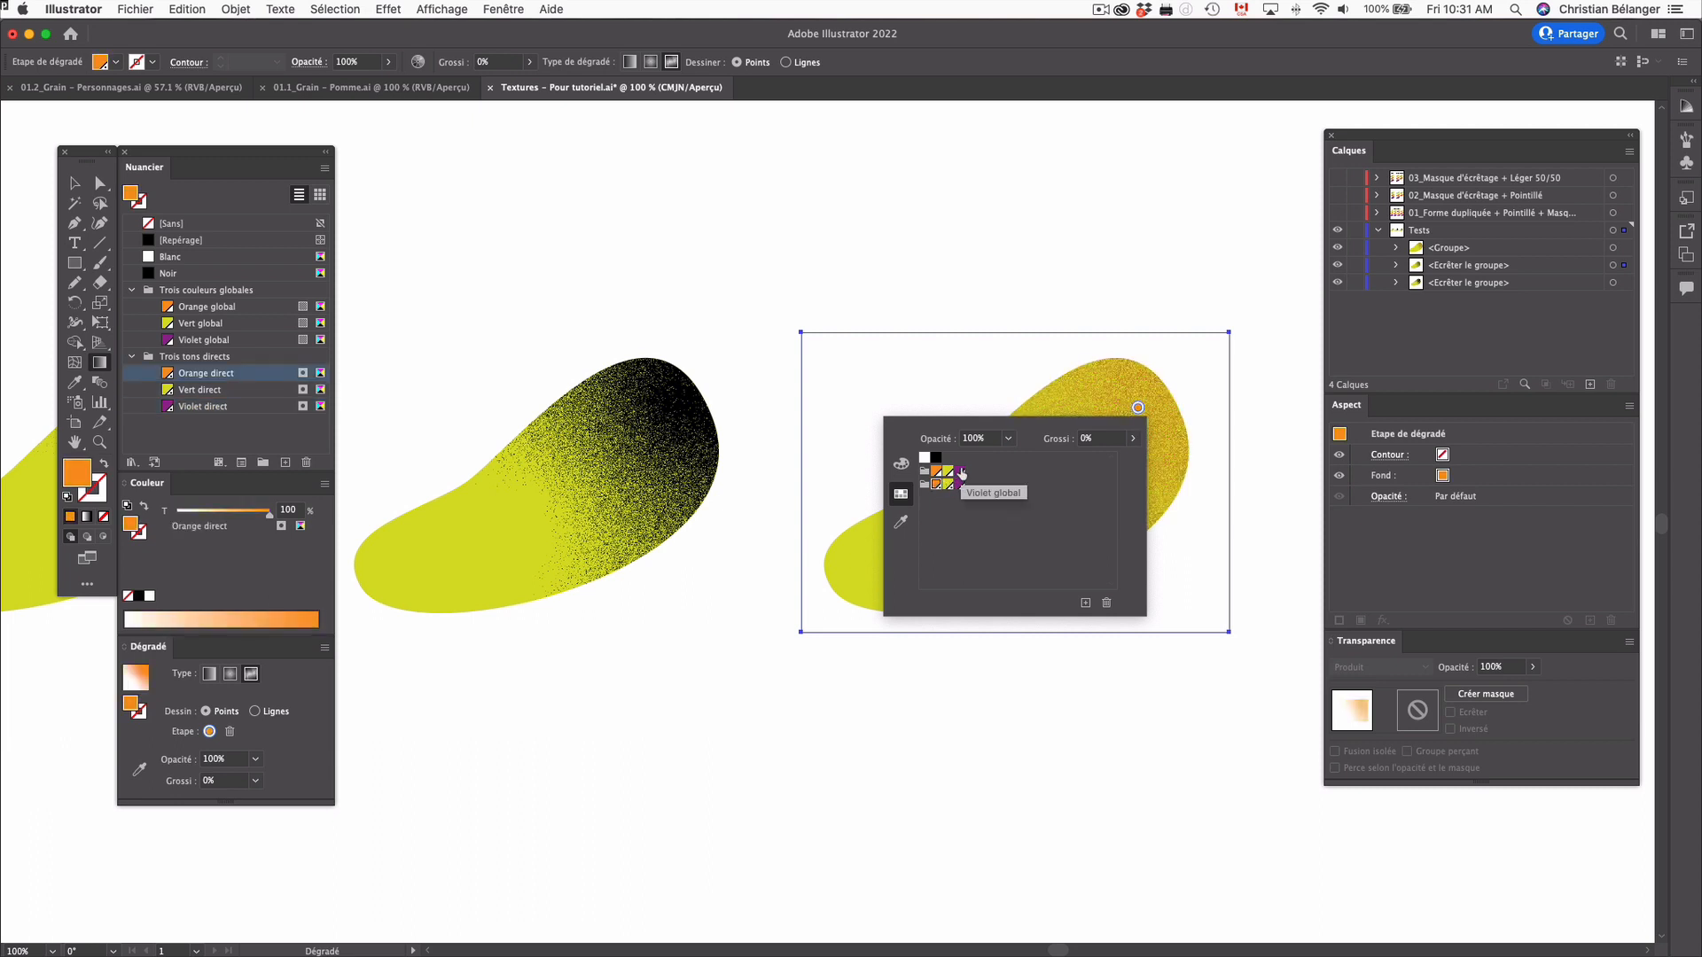
pyautogui.click(961, 474)
pyautogui.click(947, 473)
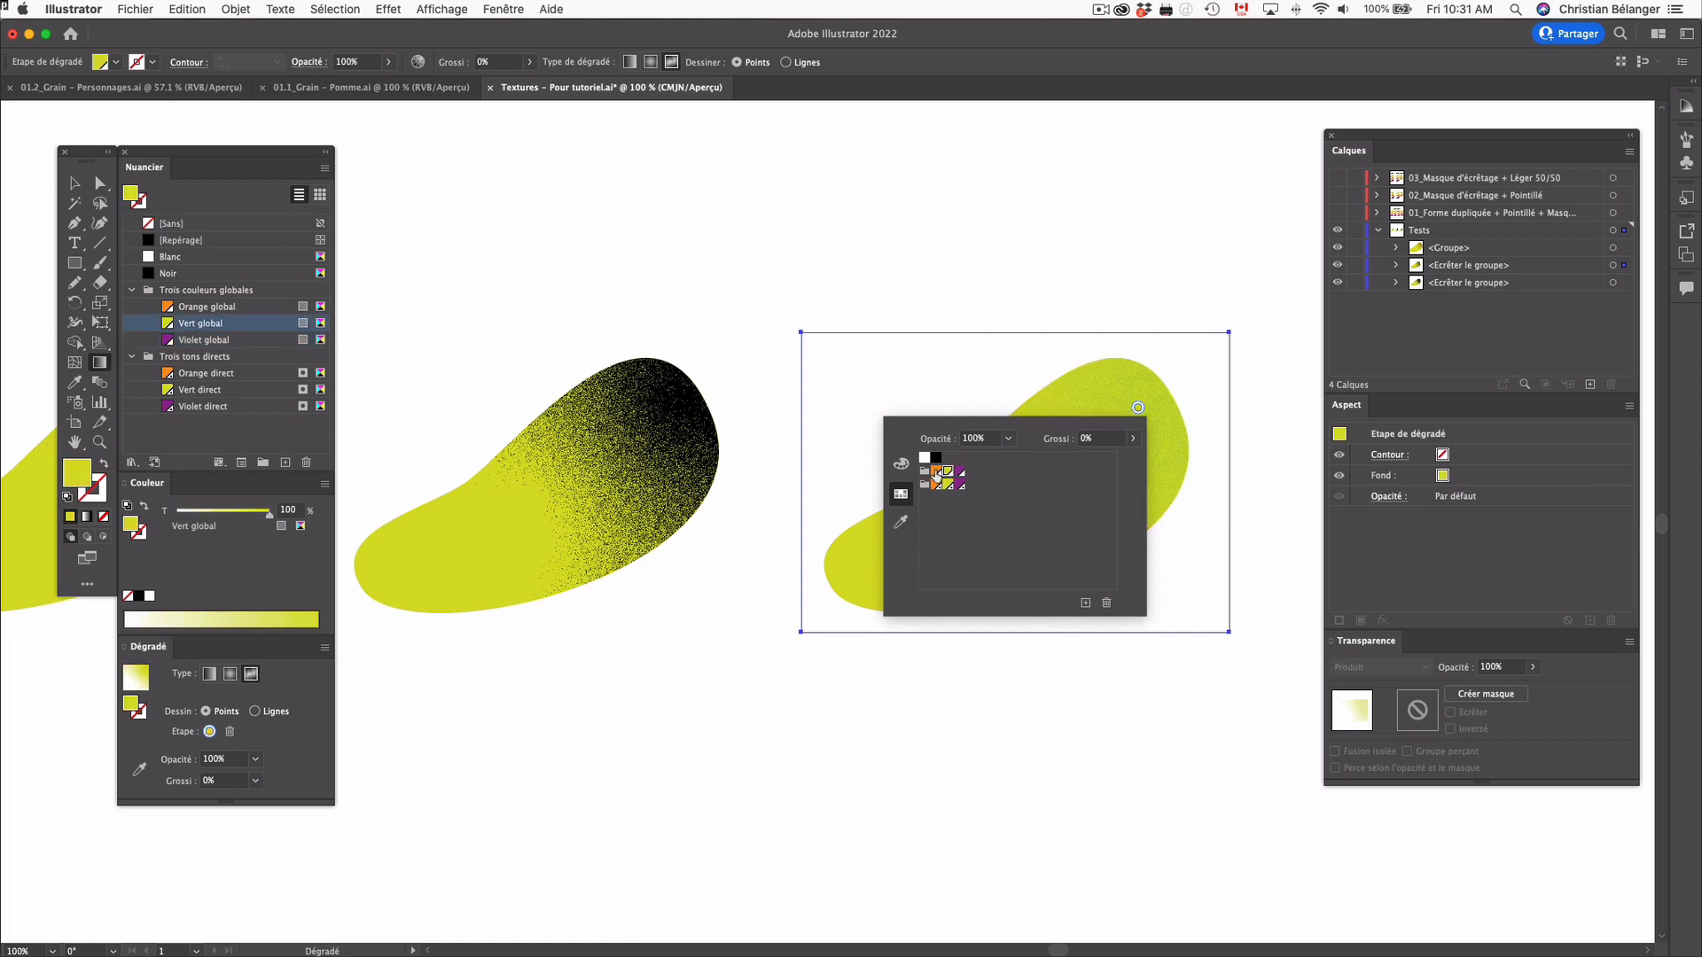
pyautogui.click(936, 477)
pyautogui.press('Escape')
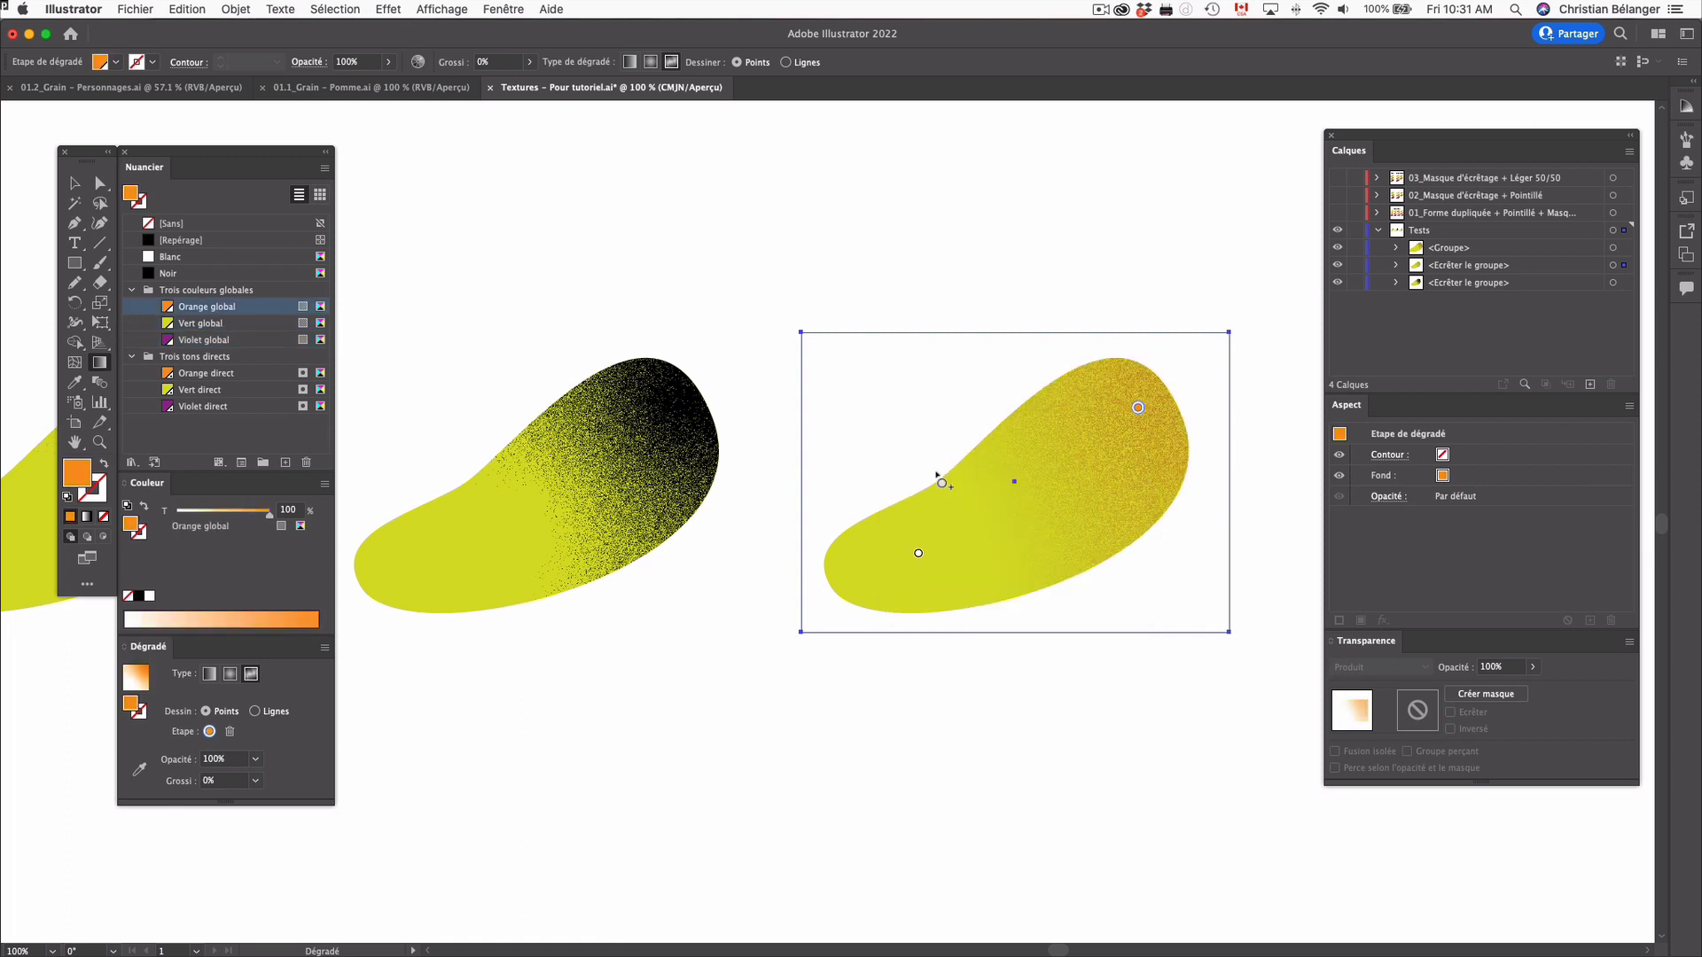
# Move the white gradient point toward the middle of the third shape and the orange point up toward its upper edge
pyautogui.moveTo(936, 474); pyautogui.dragTo(1129, 456)
pyautogui.moveTo(919, 557); pyautogui.dragTo(984, 554)
pyautogui.moveTo(1138, 408); pyautogui.dragTo(1118, 391)
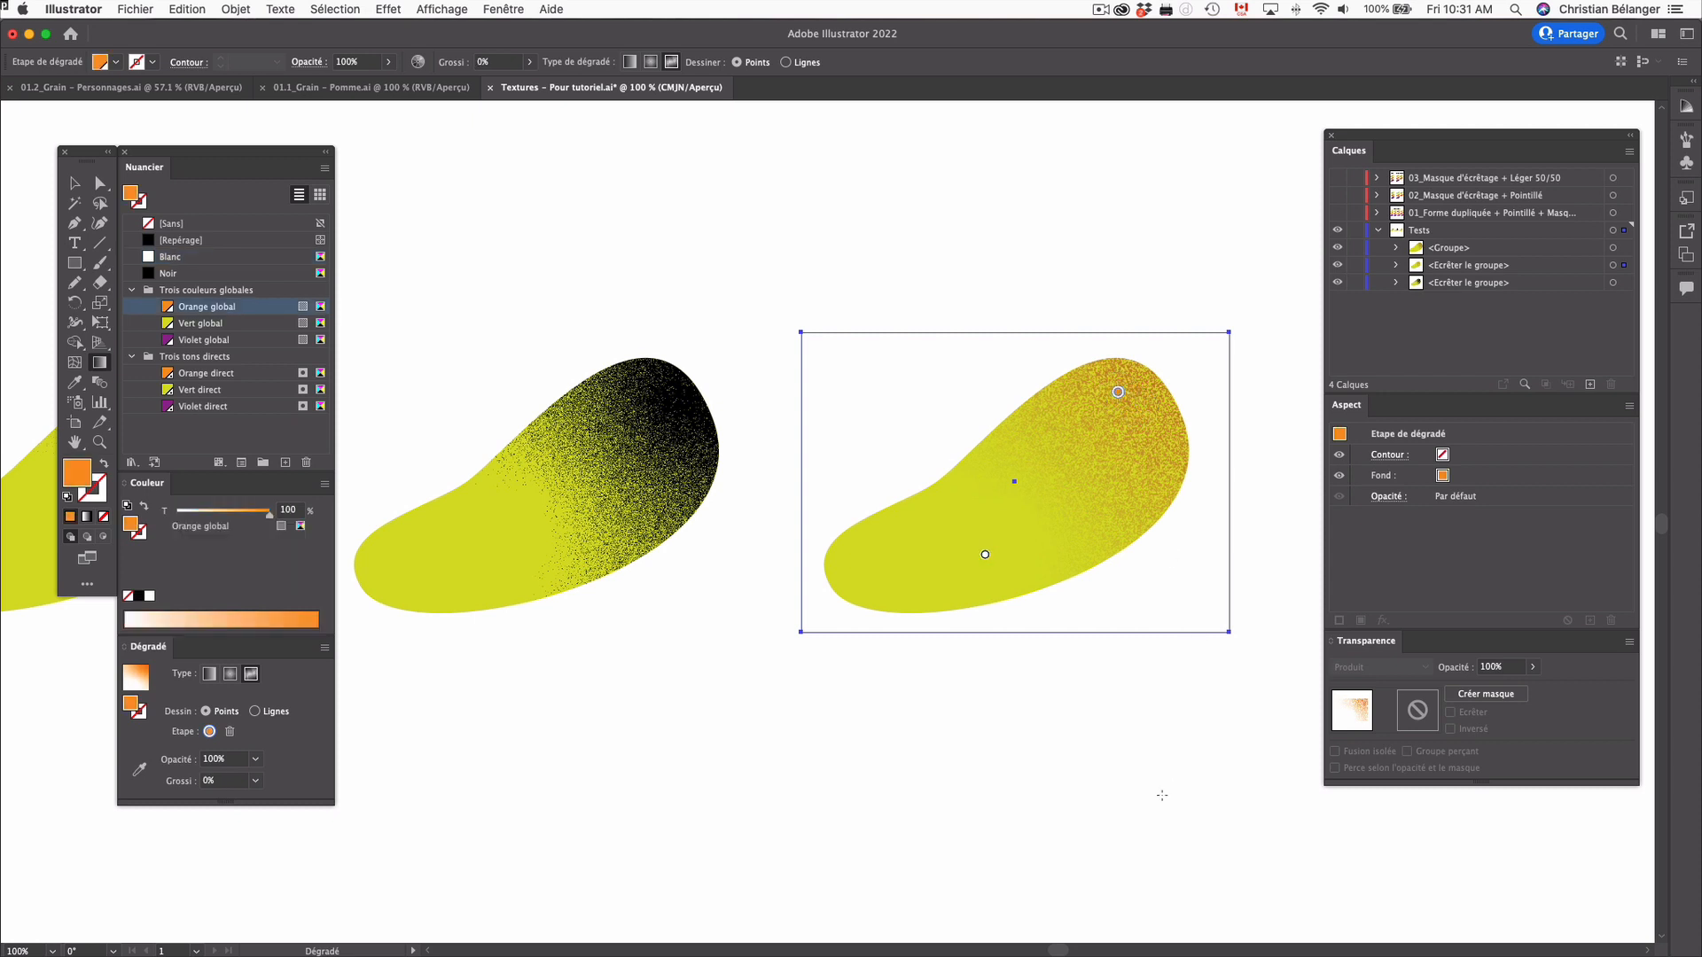
# Shrink the third shape's gradient rectangle from its upper-right corner to about 5.81 × 4.07 in
pyautogui.press('a')
pyautogui.press('super+shift+a')
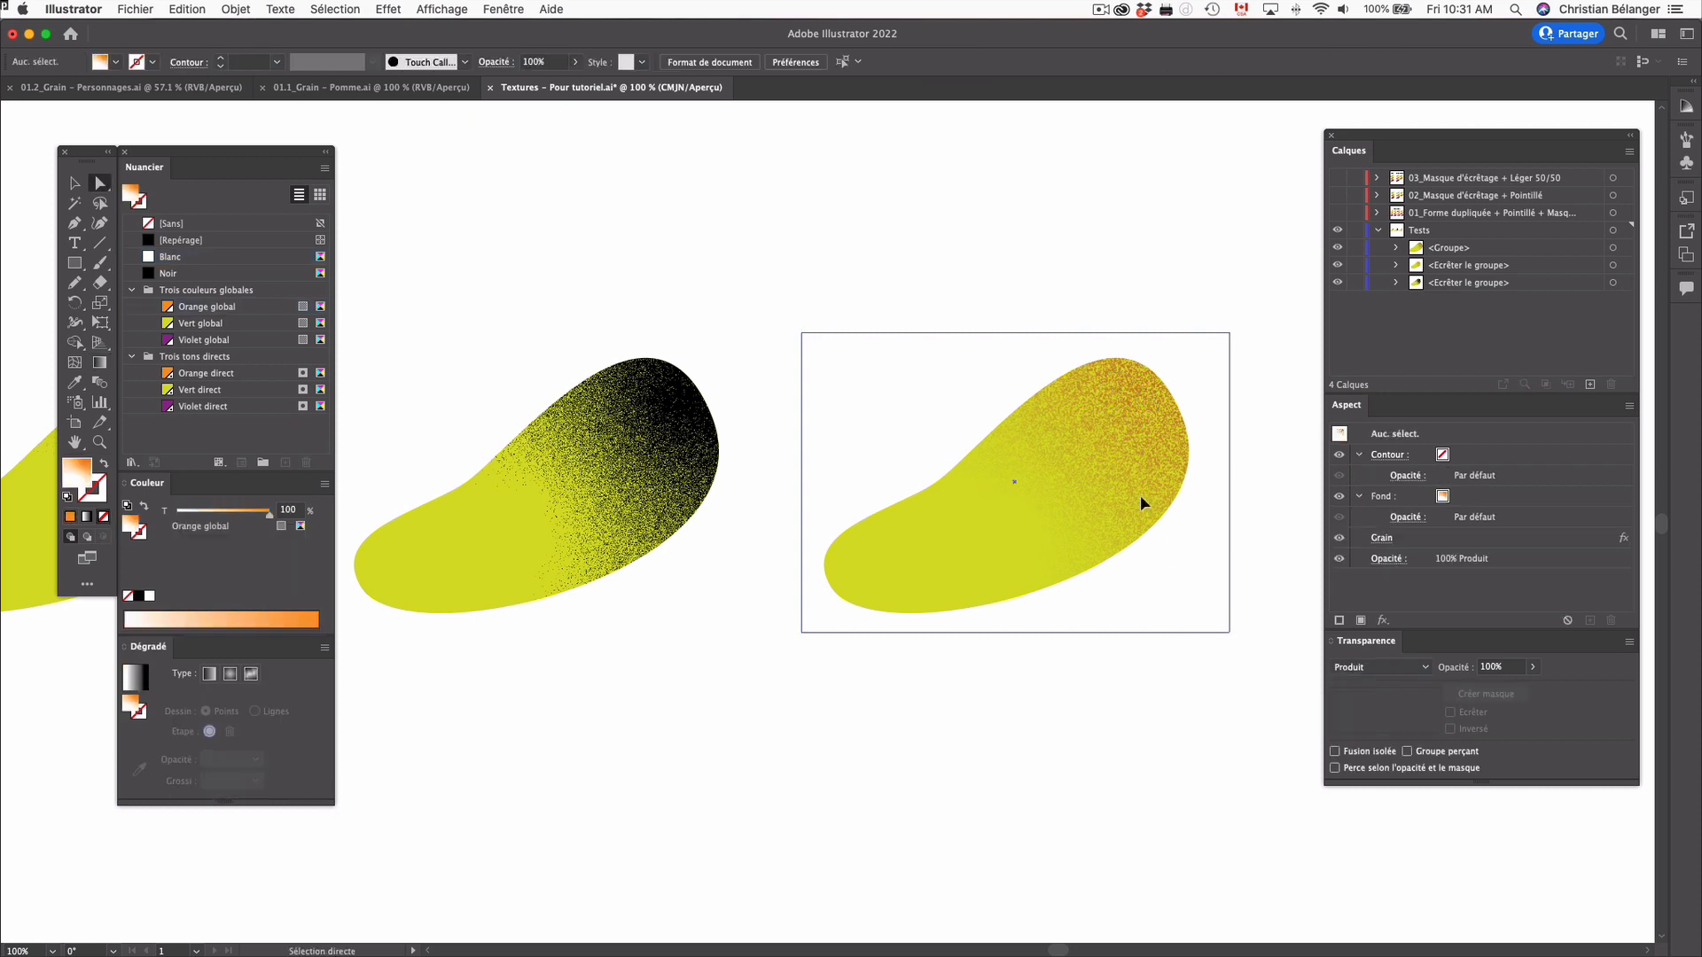
pyautogui.click(1140, 495)
pyautogui.press('v')
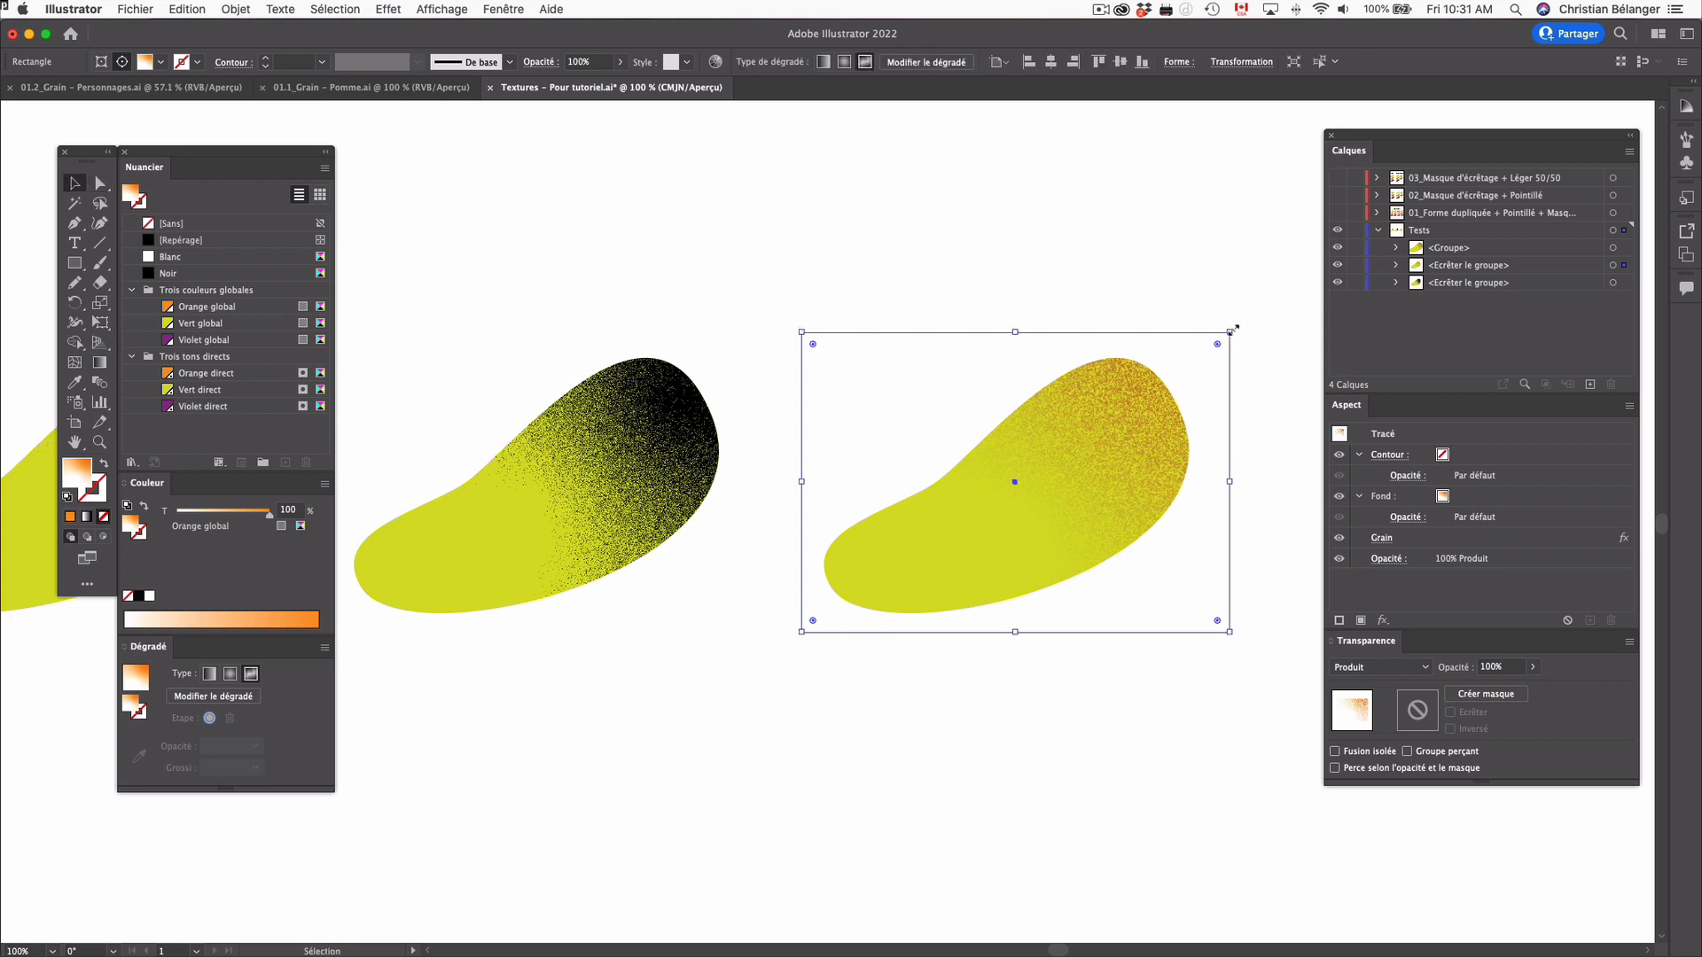
pyautogui.moveTo(1234, 330)
pyautogui.mouseDown()
pyautogui.moveTo(1143, 412)
pyautogui.moveTo(1261, 278)
pyautogui.moveTo(1224, 291)
pyautogui.moveTo(1311, 258)
pyautogui.moveTo(1221, 329)
pyautogui.mouseUp()
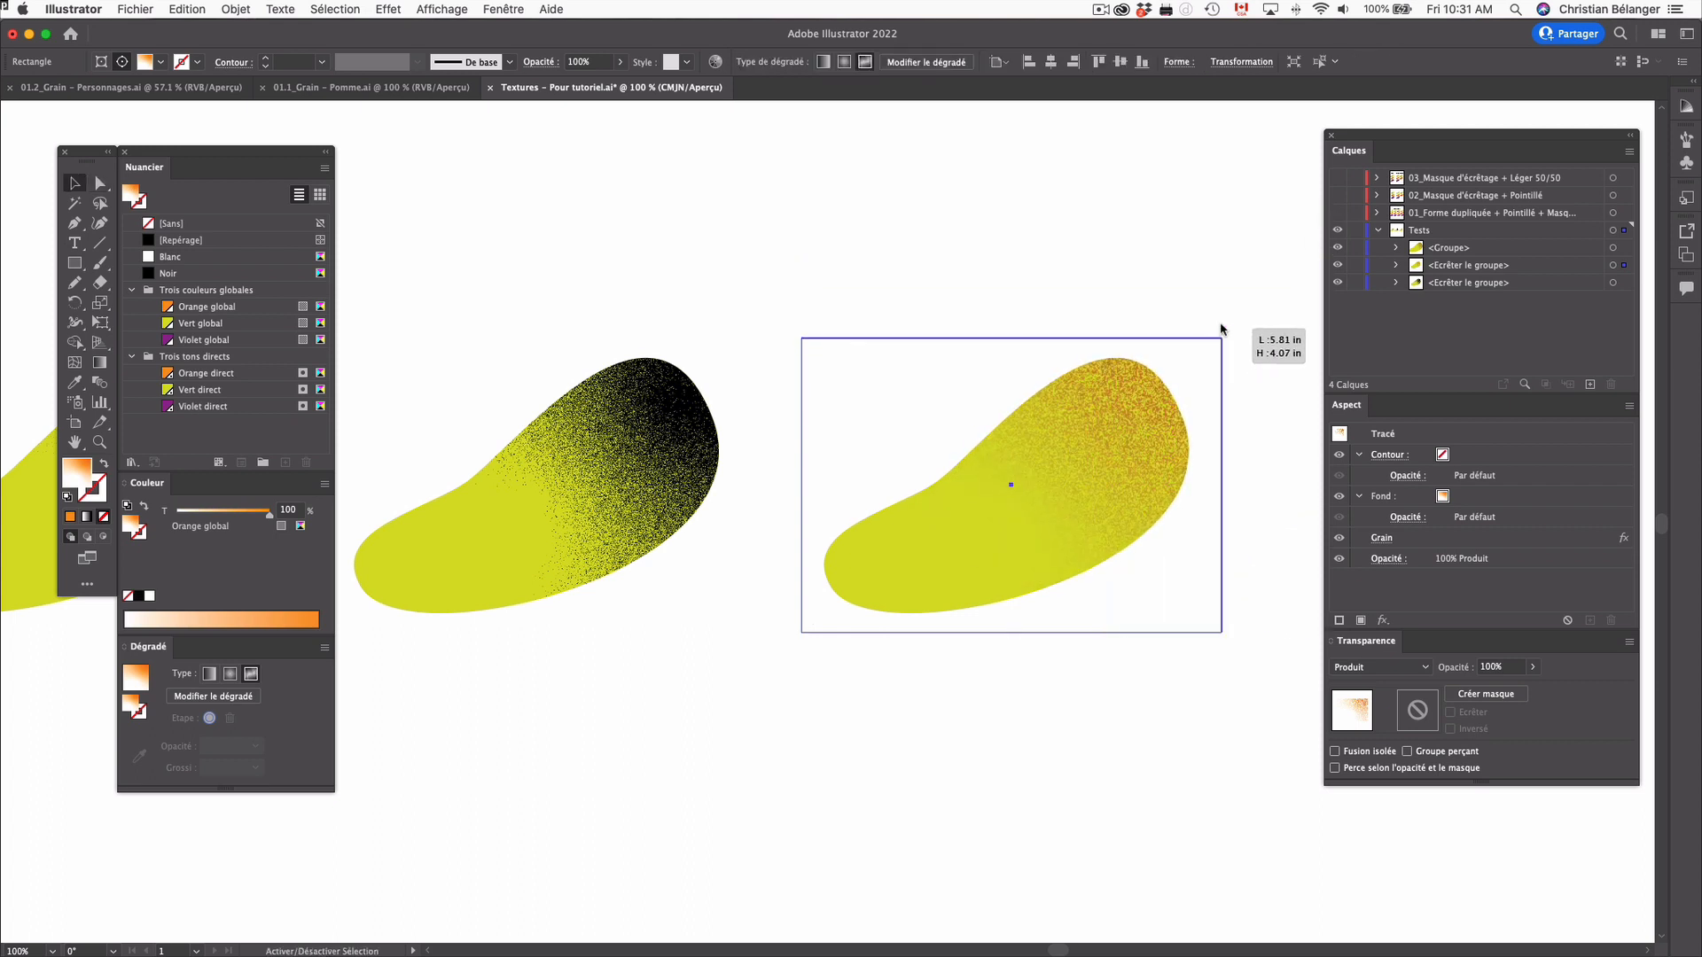
# Add an anchor point on the gradient rectangle's upper edge and pull it down to the shape's inner curve
pyautogui.press('g')
pyautogui.click(922, 338)
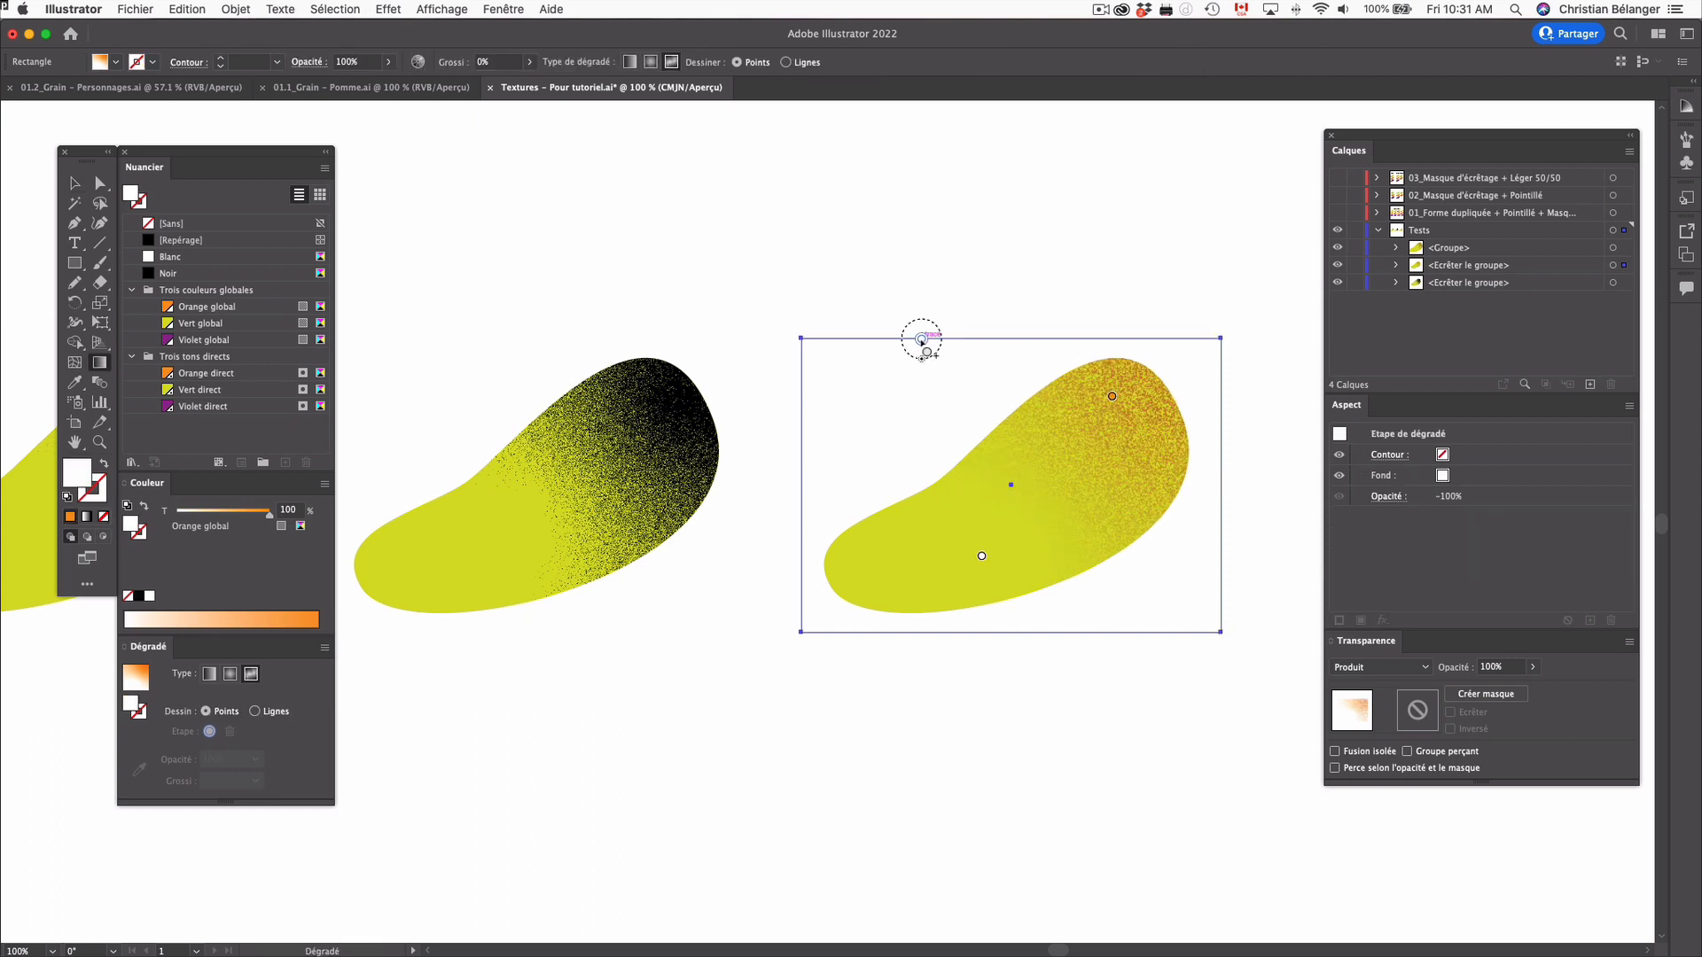
pyautogui.press('space')
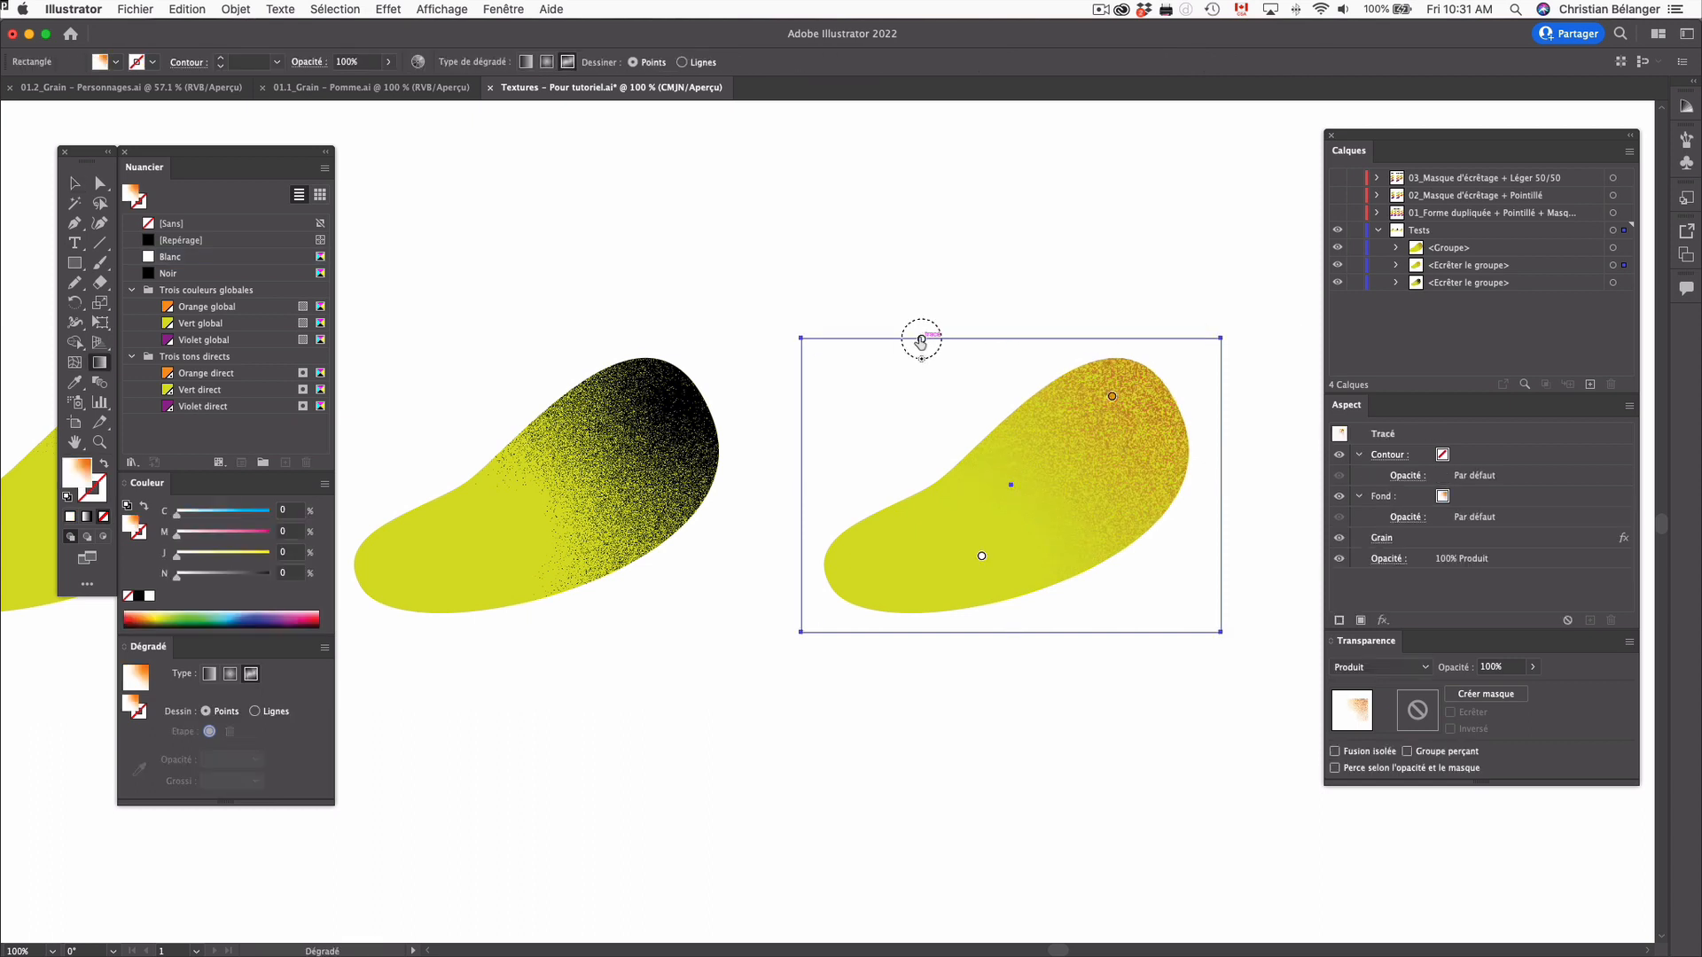
pyautogui.press('p')
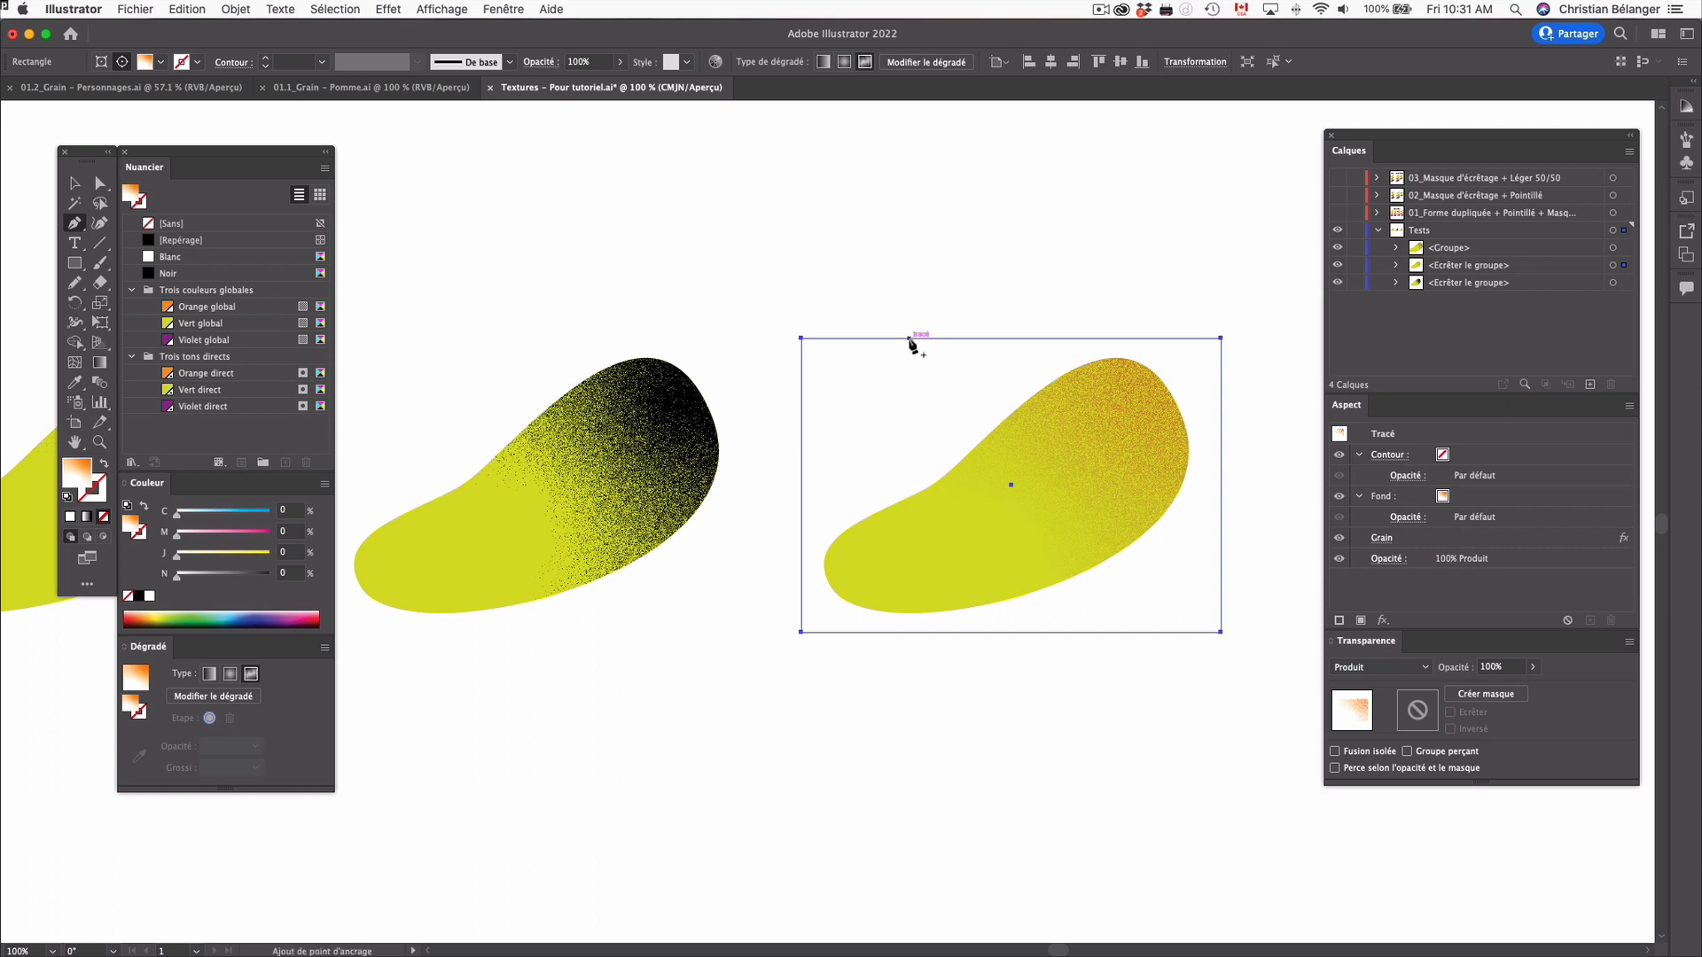
pyautogui.click(909, 339)
pyautogui.moveTo(908, 339); pyautogui.dragTo(932, 507)
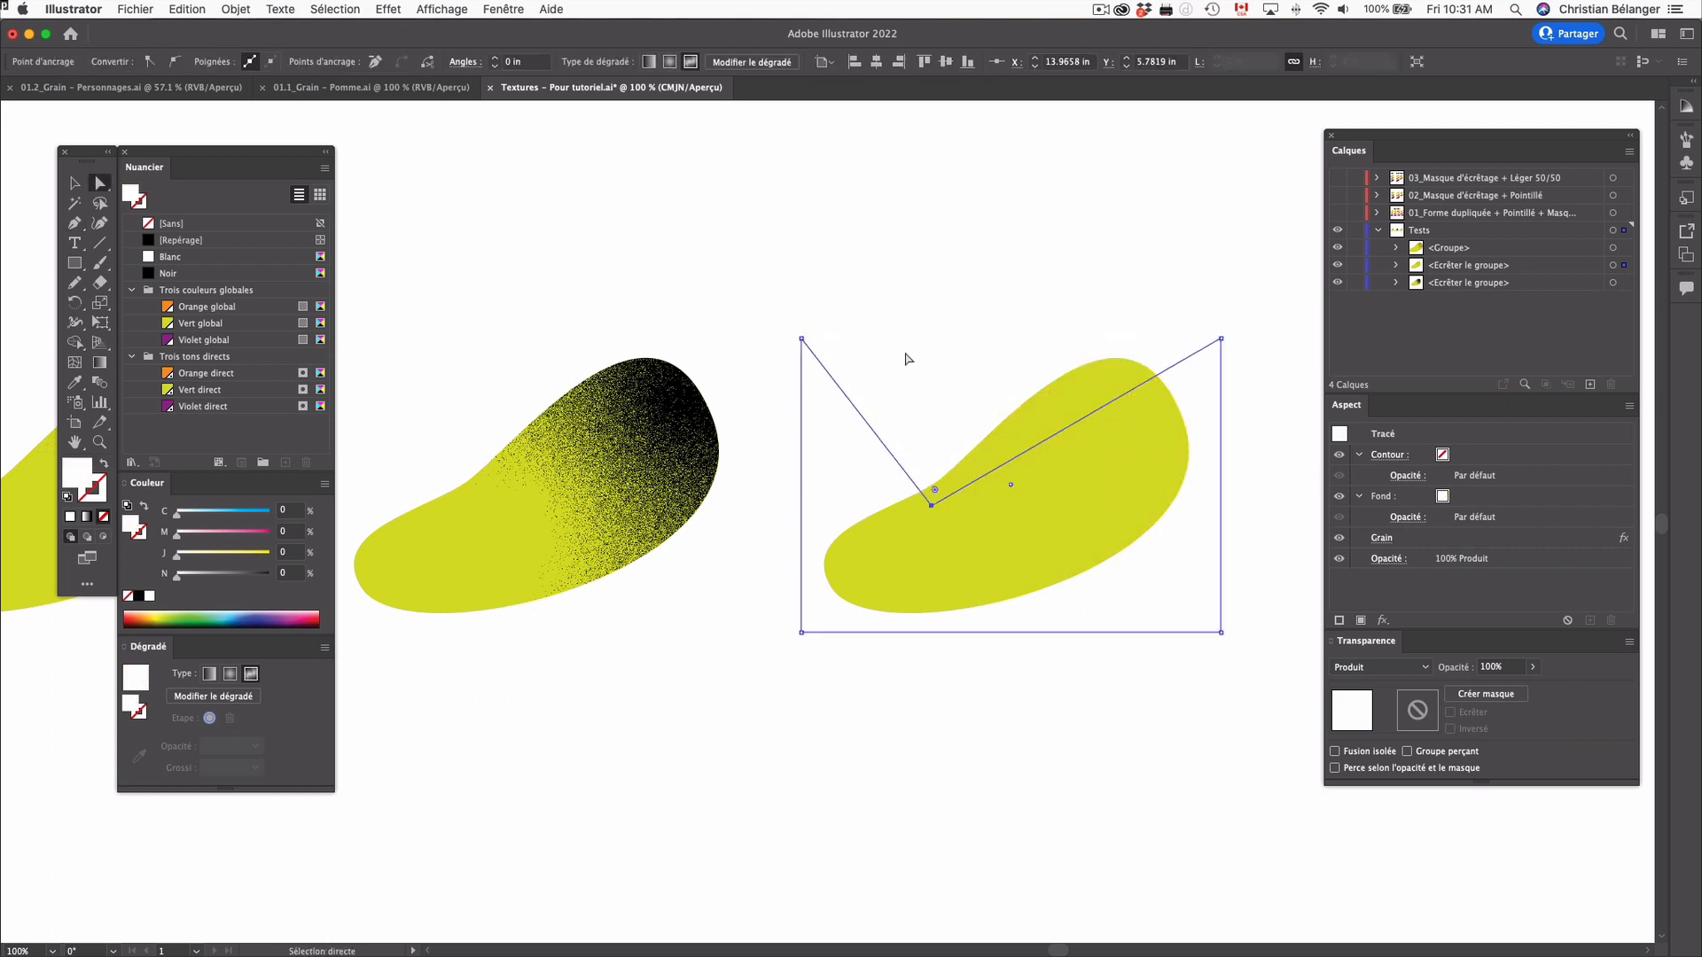
# Add a gradient point in the wide end of the third shape and colour it Violet global
pyautogui.press('g')
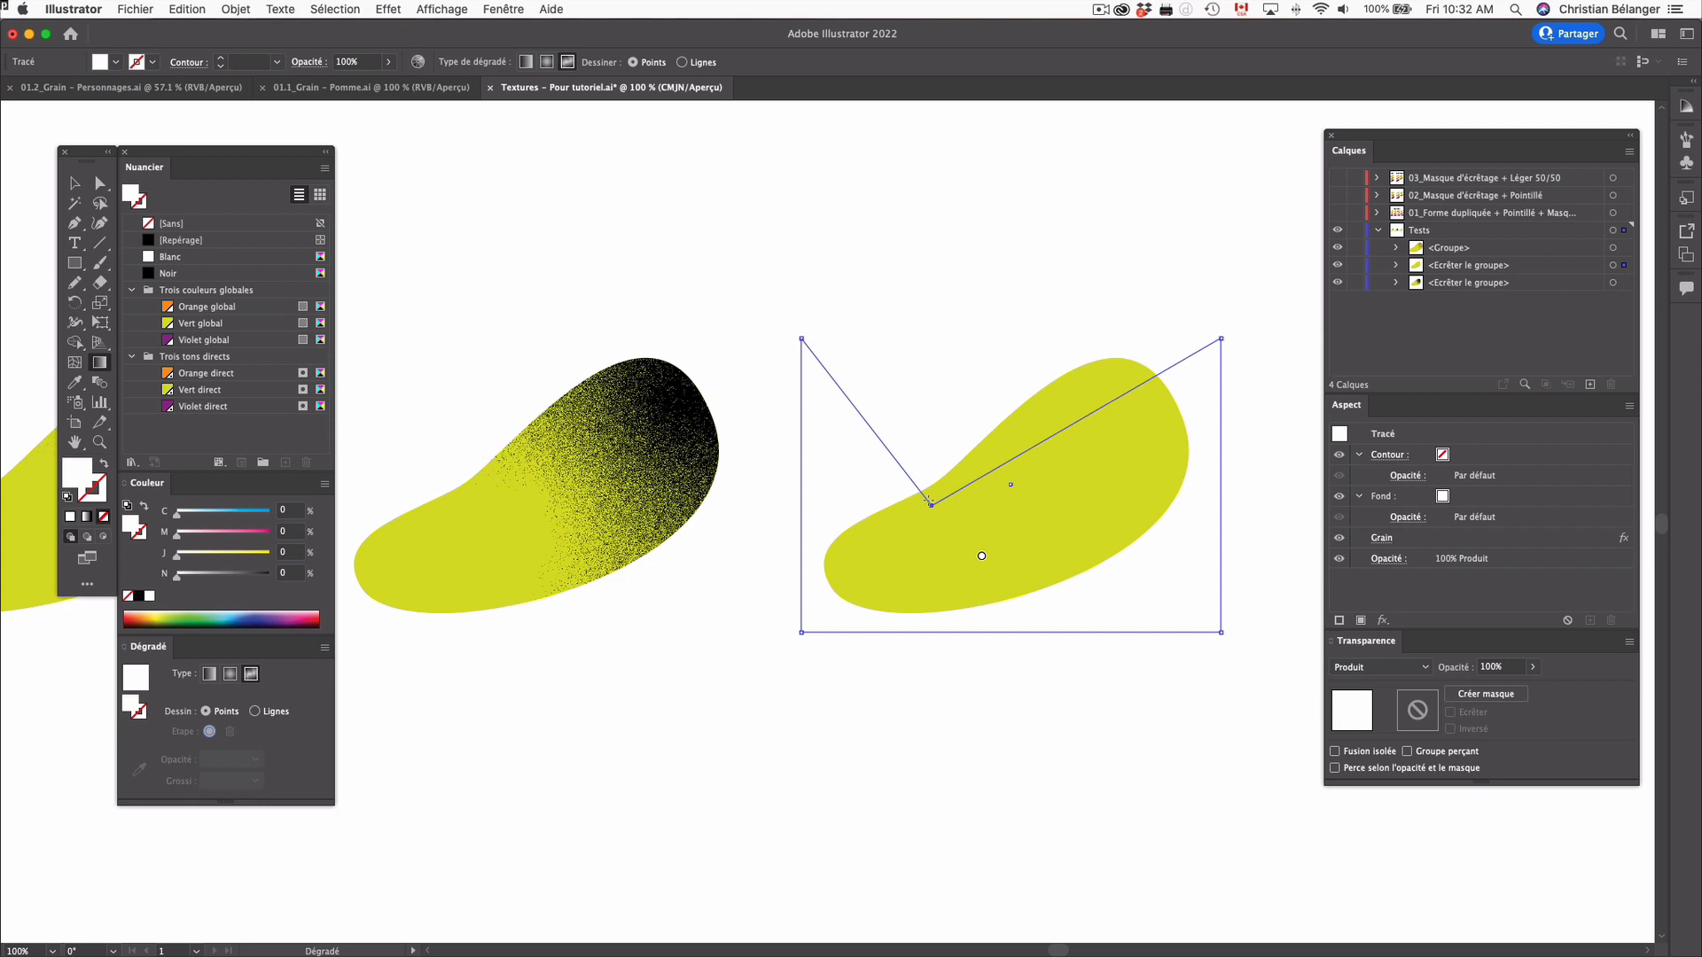
pyautogui.click(1127, 466)
pyautogui.doubleClick(1128, 466)
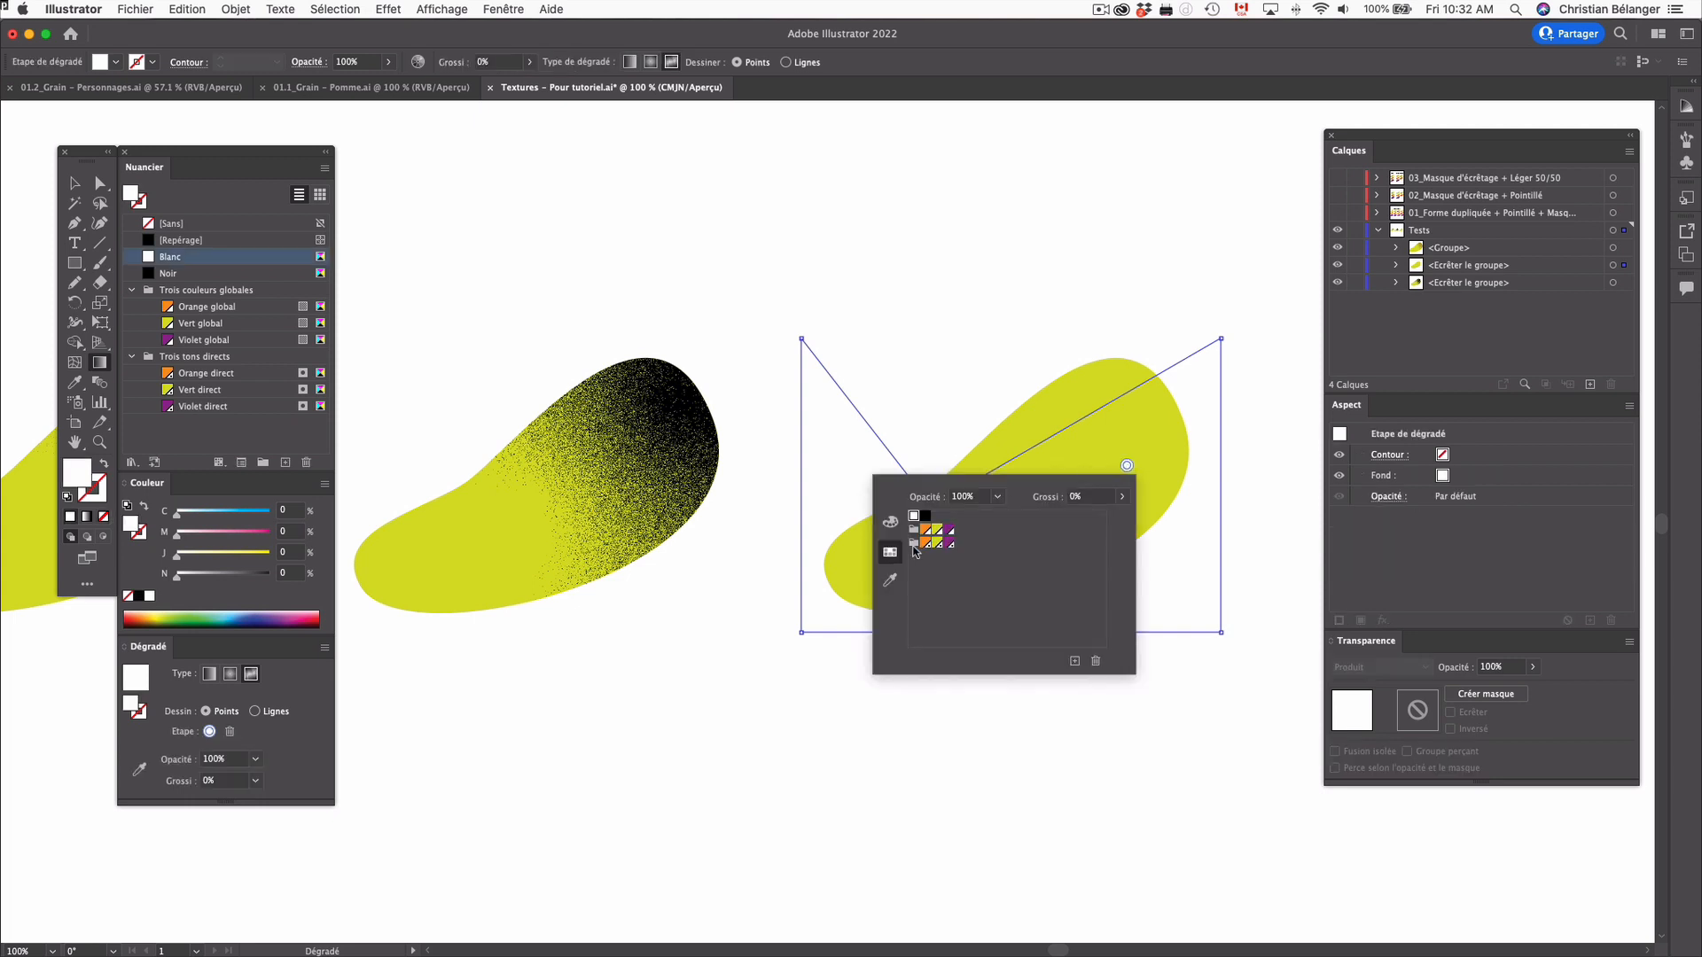
pyautogui.click(947, 532)
pyautogui.press('Escape')
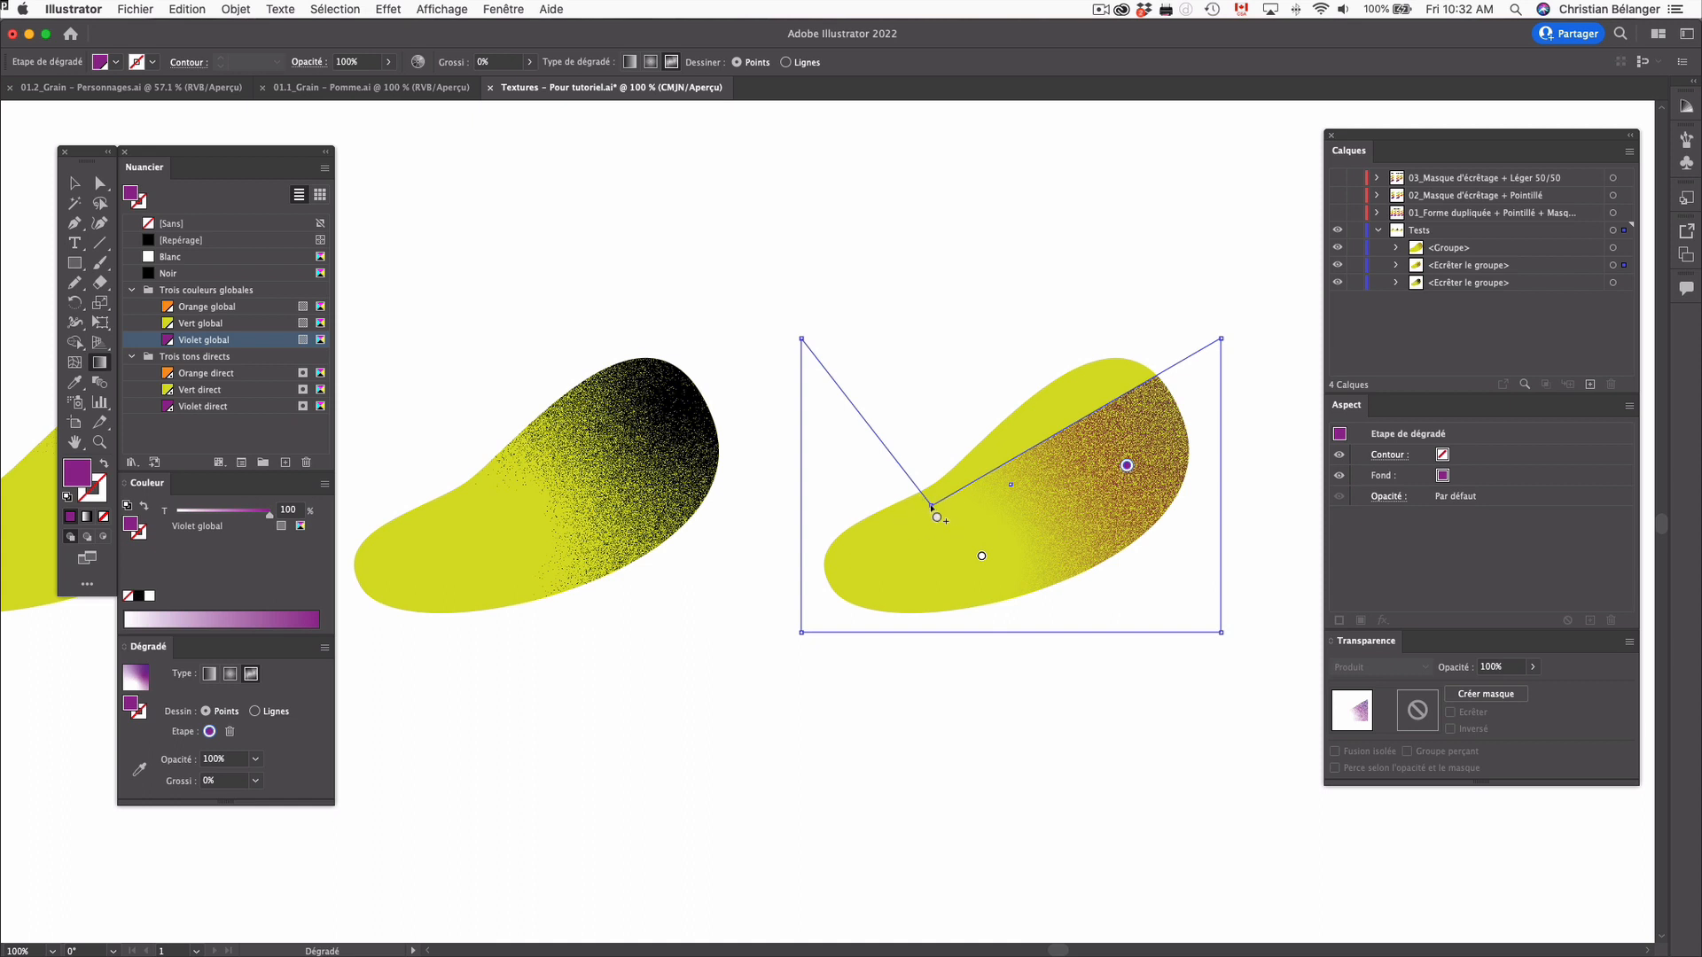
# Turn the pulled-down corner anchor into a smooth one by drawing out its direction handles diagonally
pyautogui.press('p')
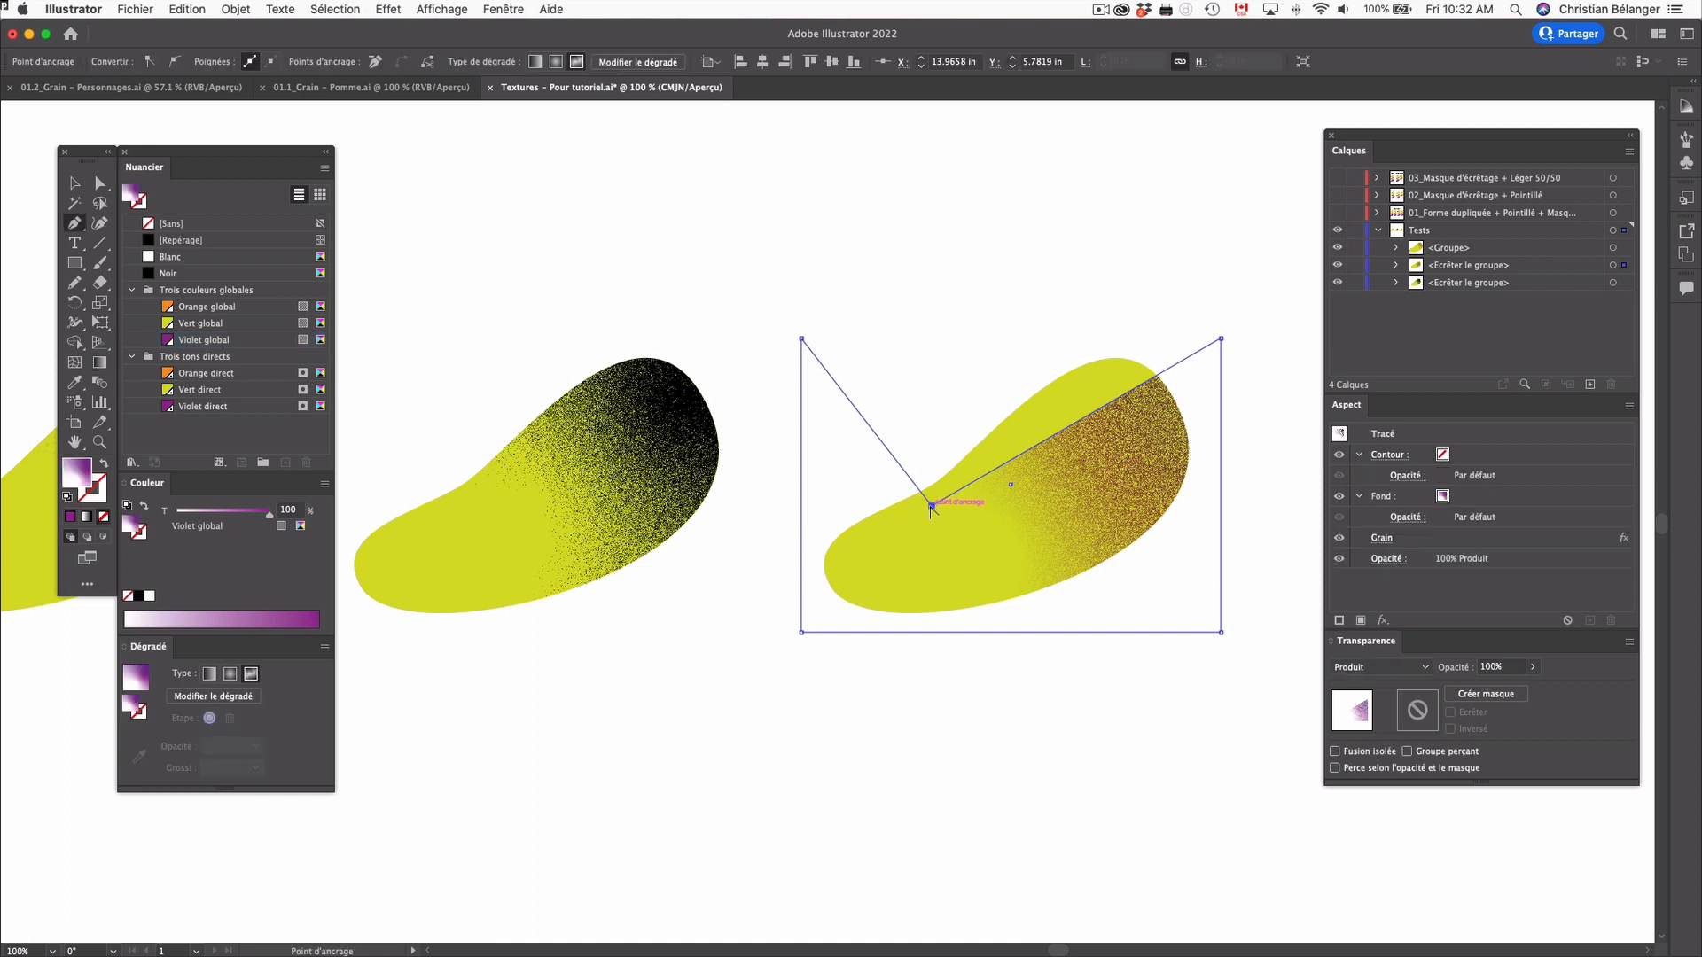
pyautogui.moveTo(932, 506); pyautogui.dragTo(1034, 479)
pyautogui.moveTo(775, 538); pyautogui.dragTo(754, 630)
# Move the white gradient point toward the shape's narrow tip and the violet point toward its middle
pyautogui.press('g')
pyautogui.moveTo(978, 555); pyautogui.dragTo(885, 566)
pyautogui.click(1126, 465)
pyautogui.moveTo(1126, 465); pyautogui.dragTo(1007, 506)
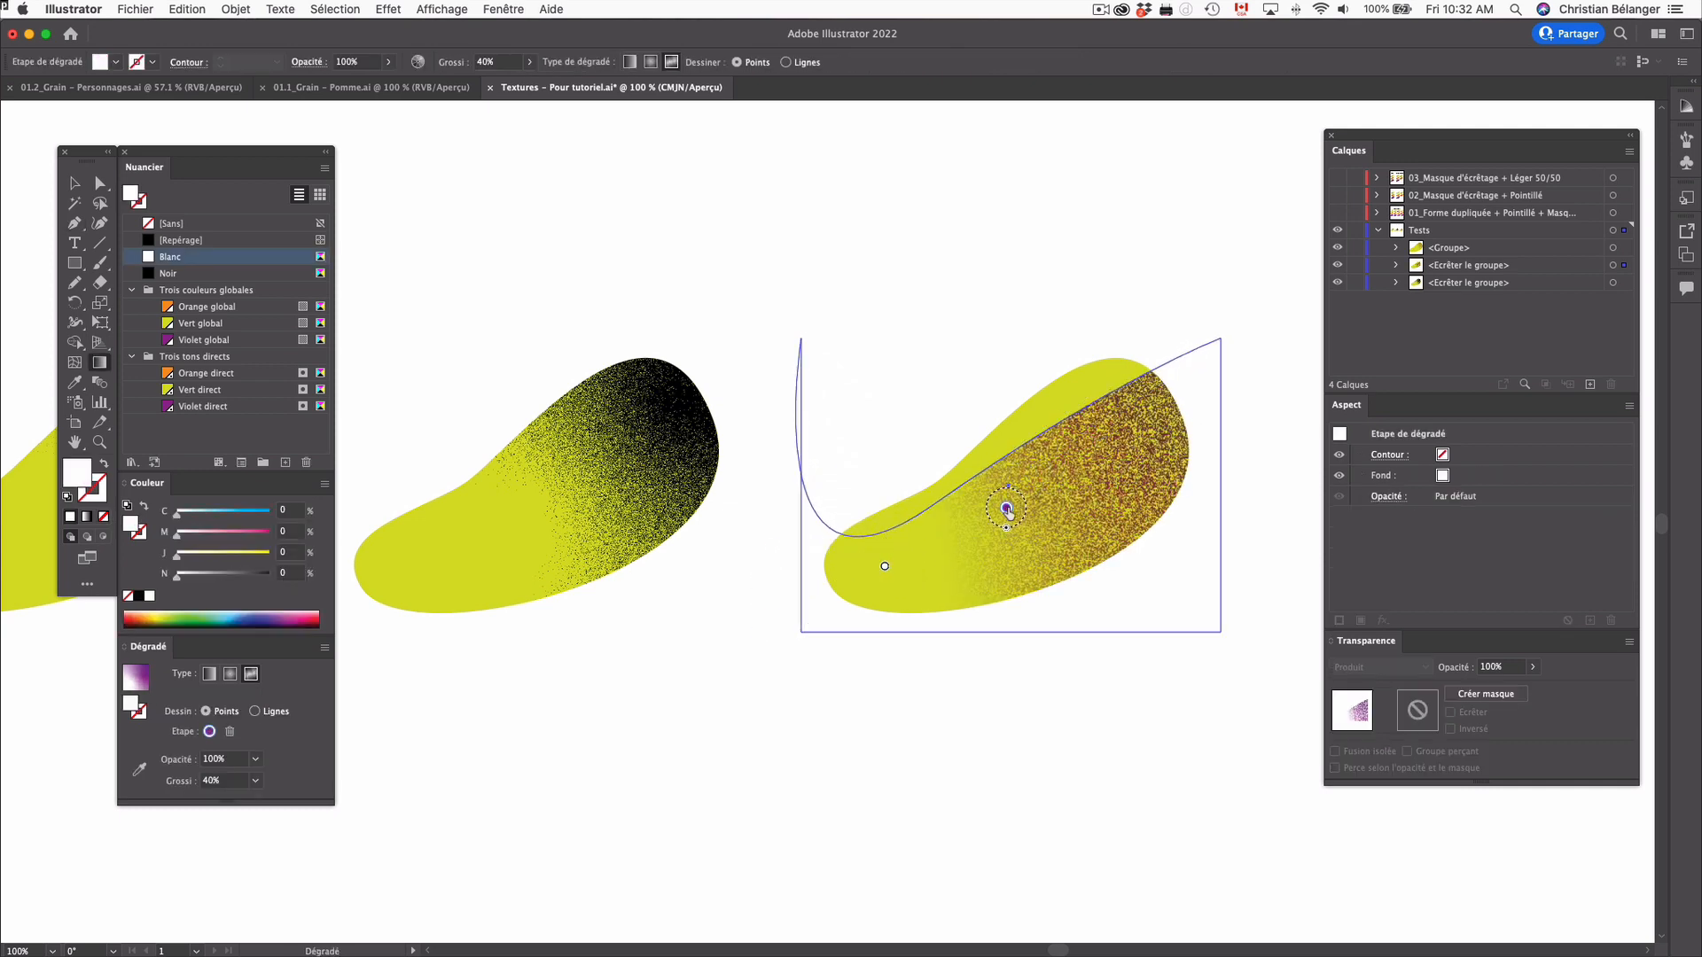
pyautogui.moveTo(886, 567); pyautogui.dragTo(820, 551)
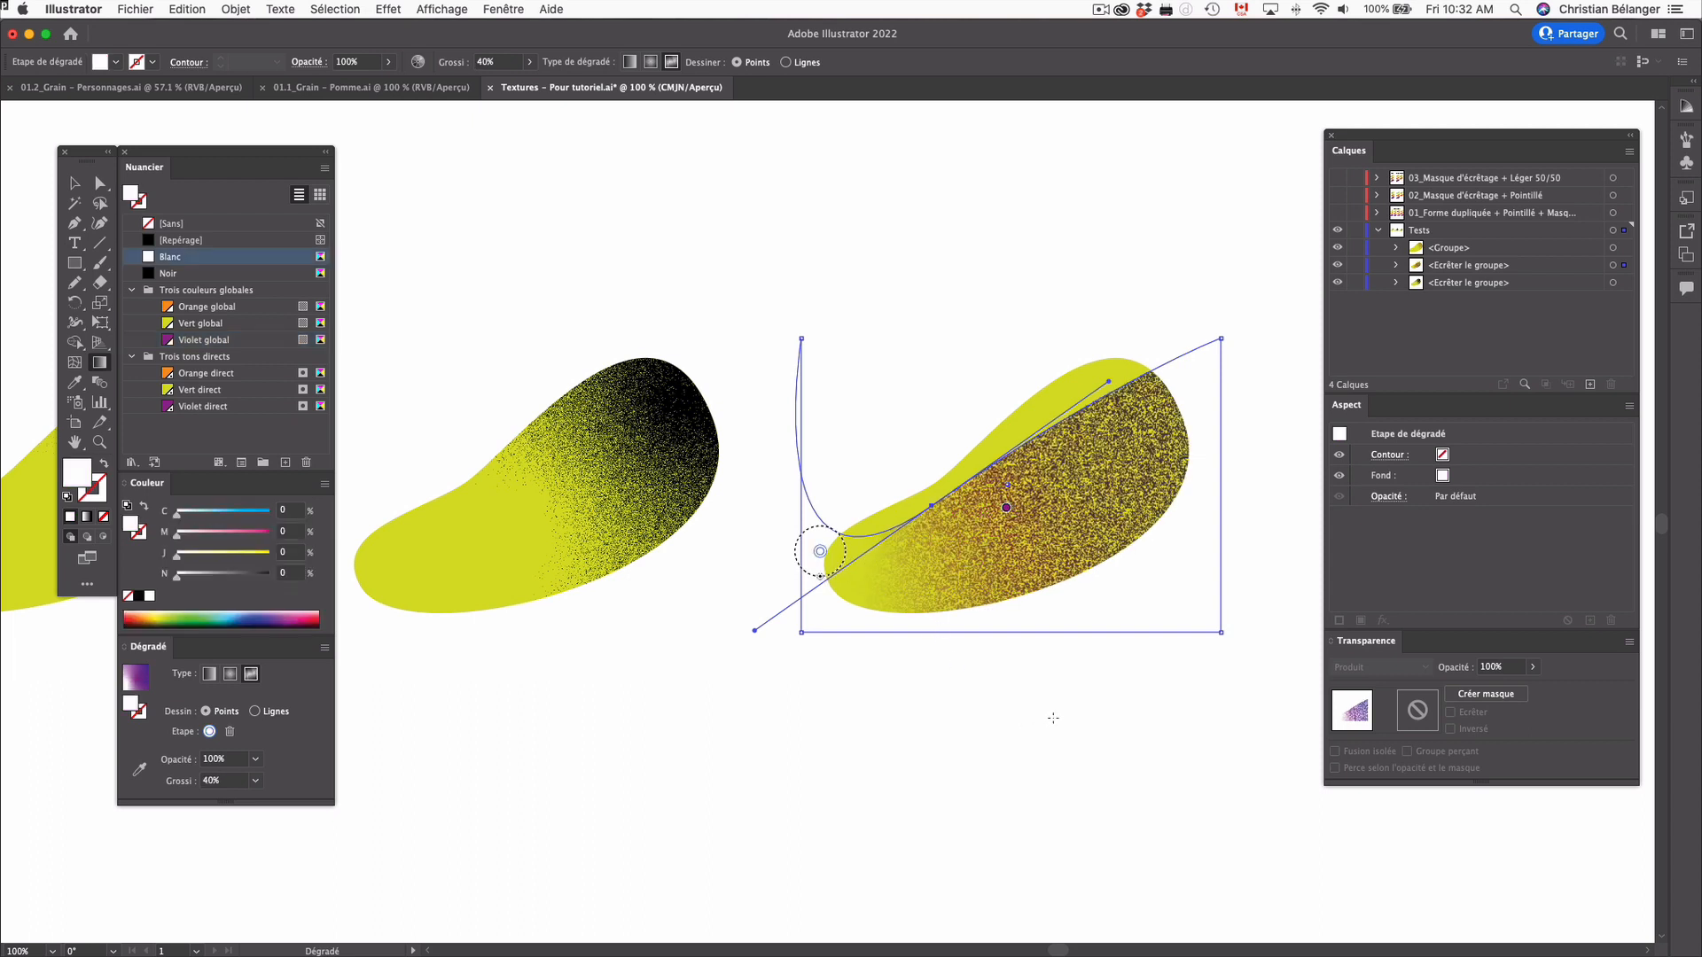
# Try the Normale blending mode on the violet gradient path, and undo it
pyautogui.press('a')
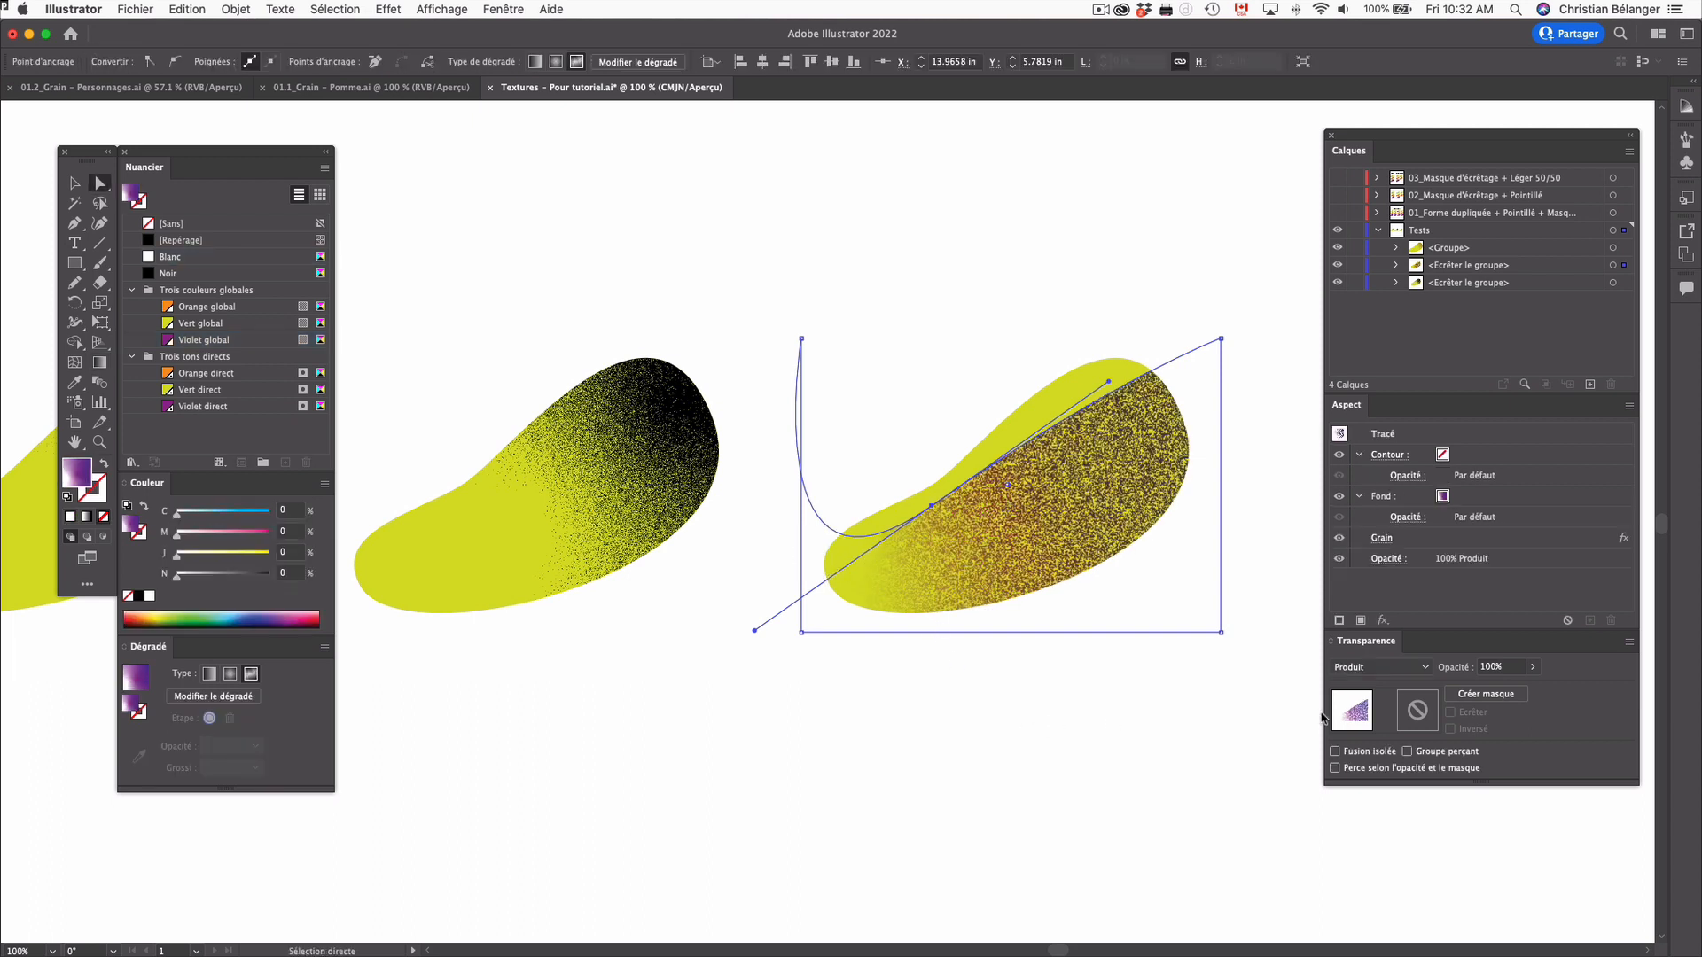
pyautogui.click(1384, 671)
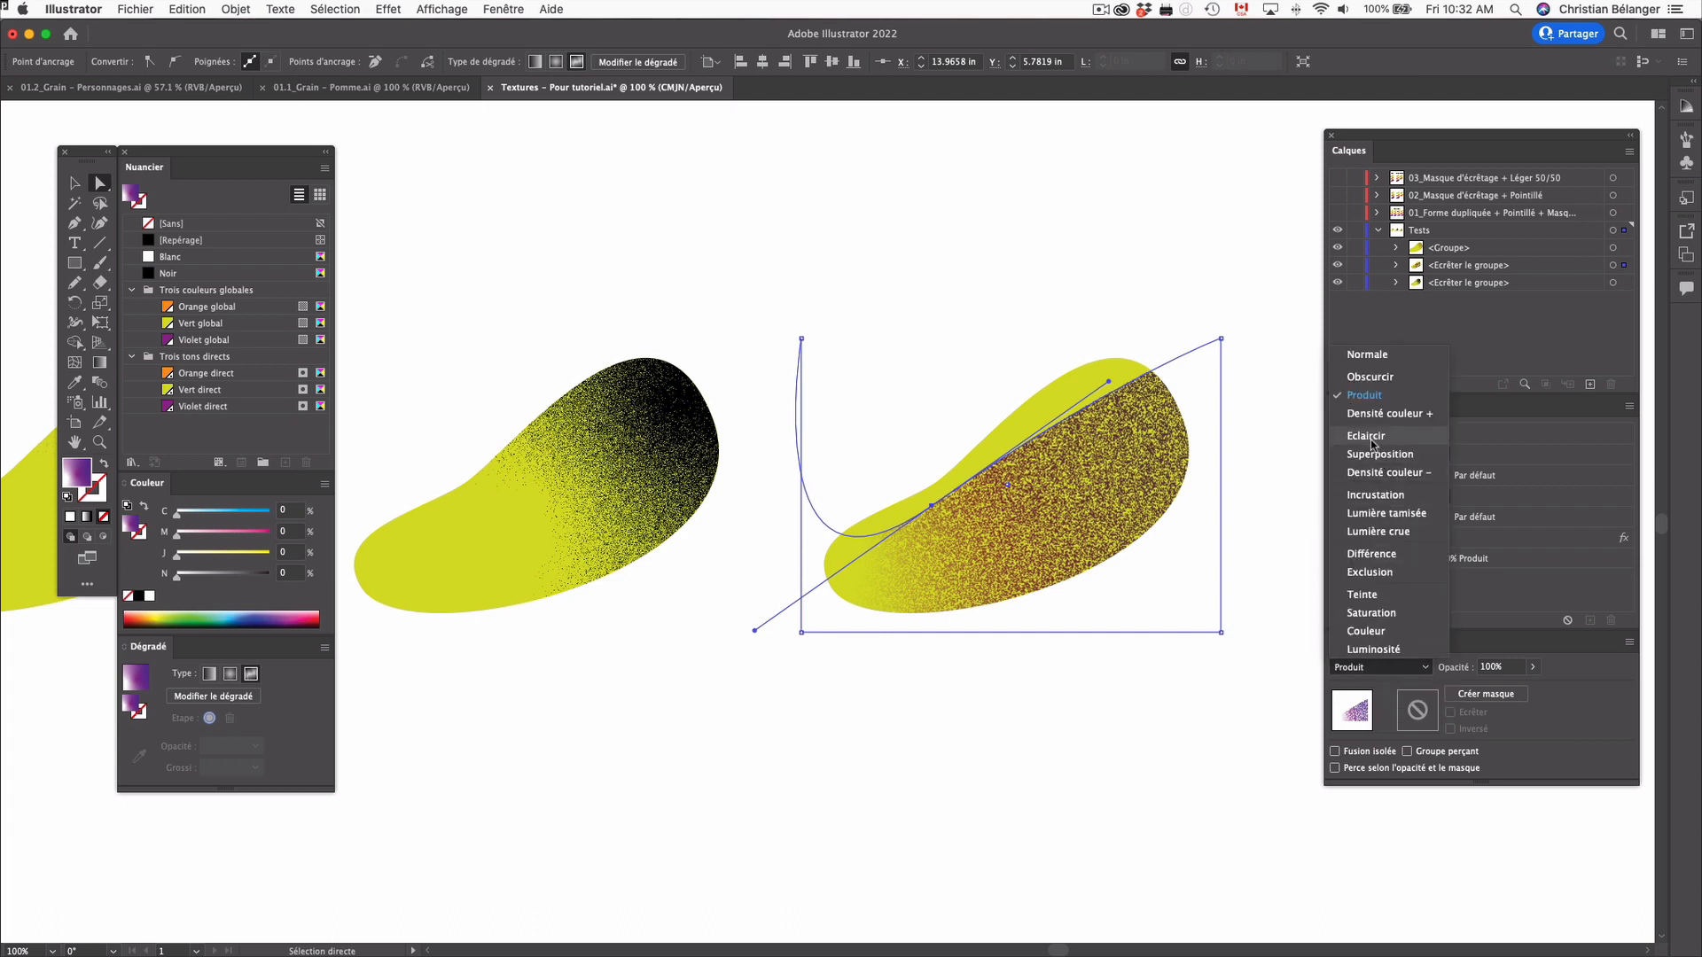
pyautogui.click(1369, 354)
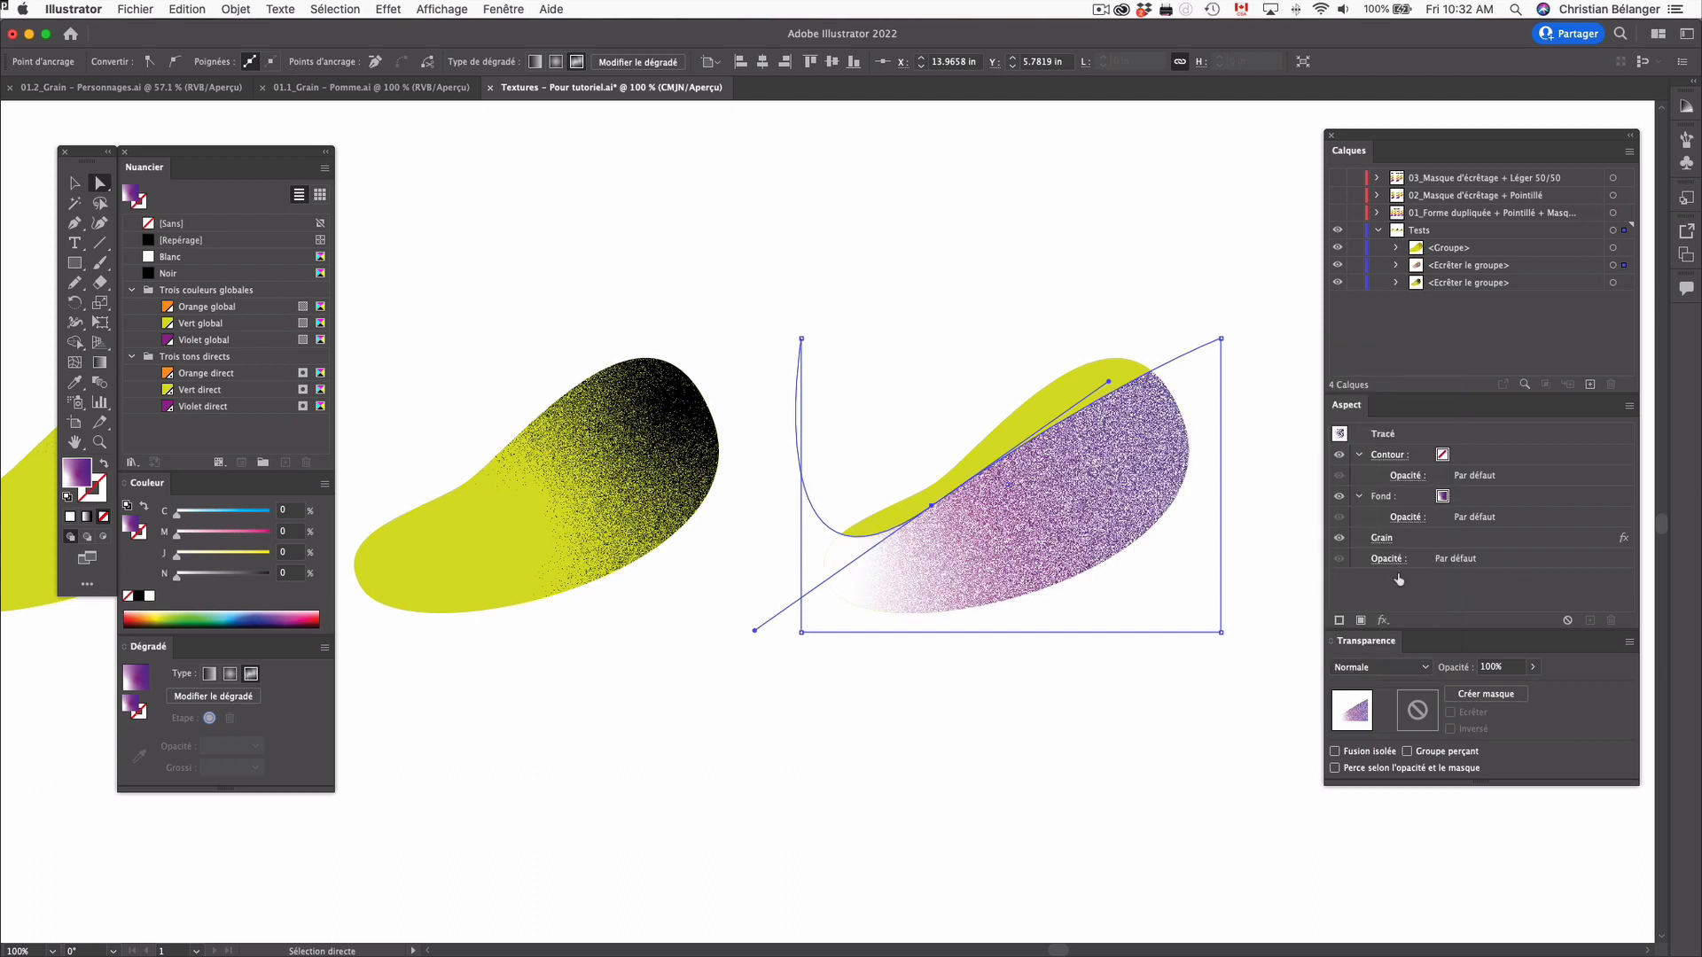
pyautogui.press('v')
pyautogui.press('super+z')
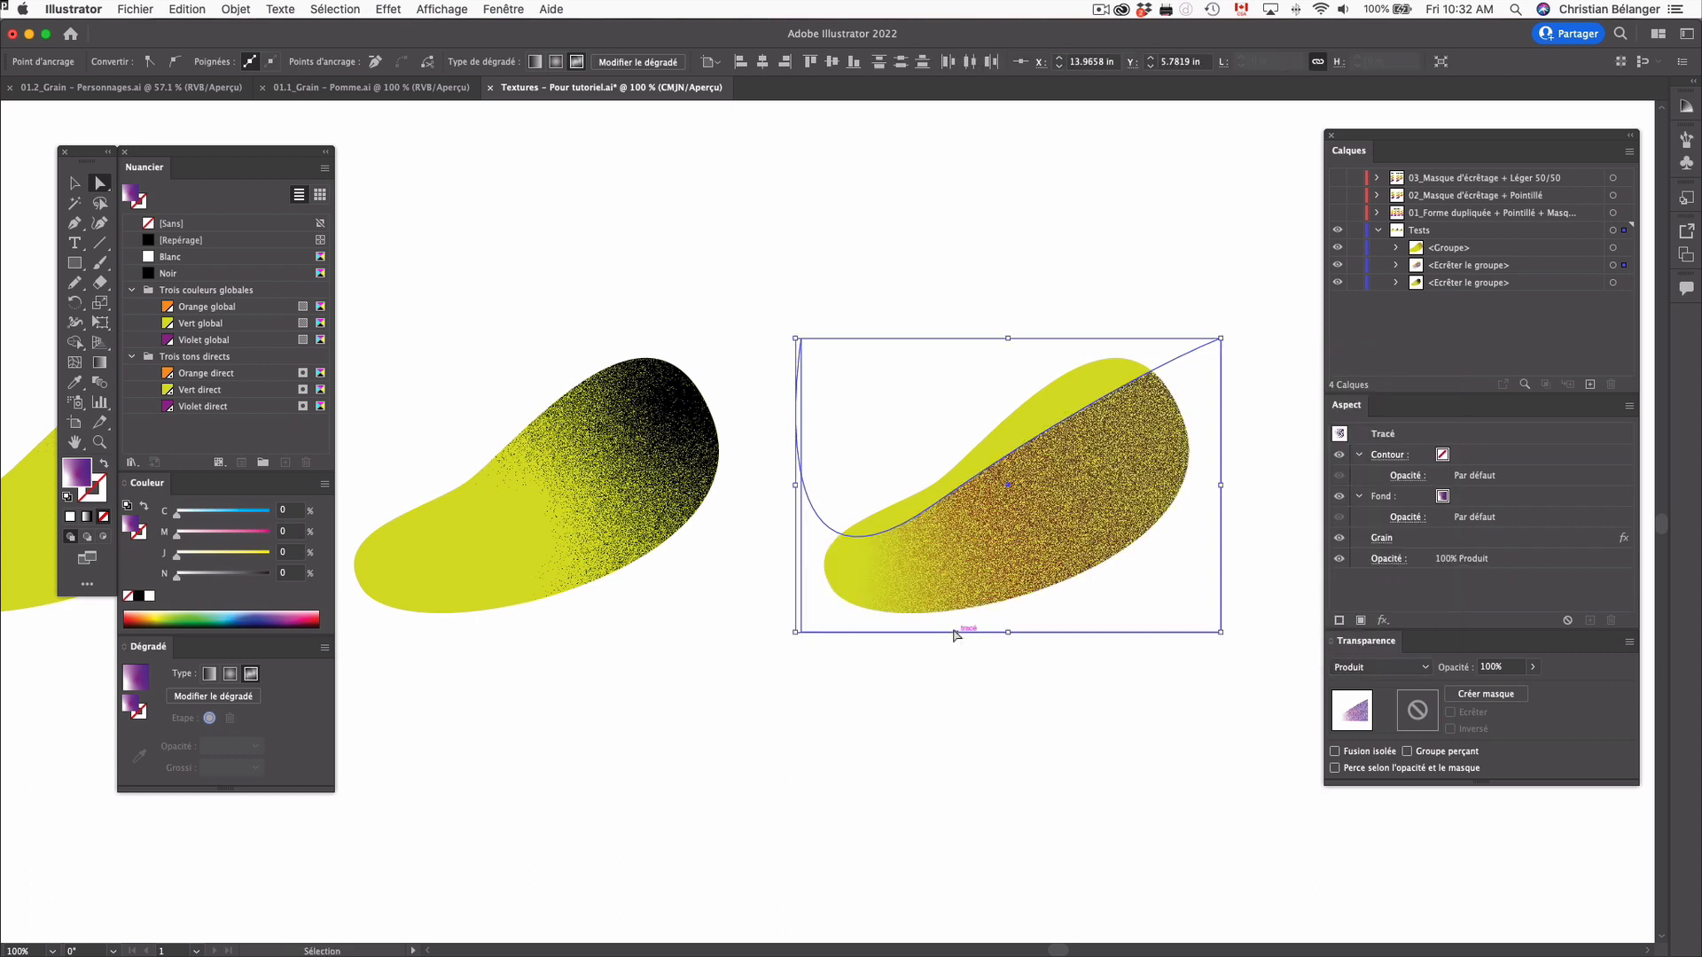
# Set the opacity of the white gradient point in the third shape to 0%
pyautogui.click(945, 582)
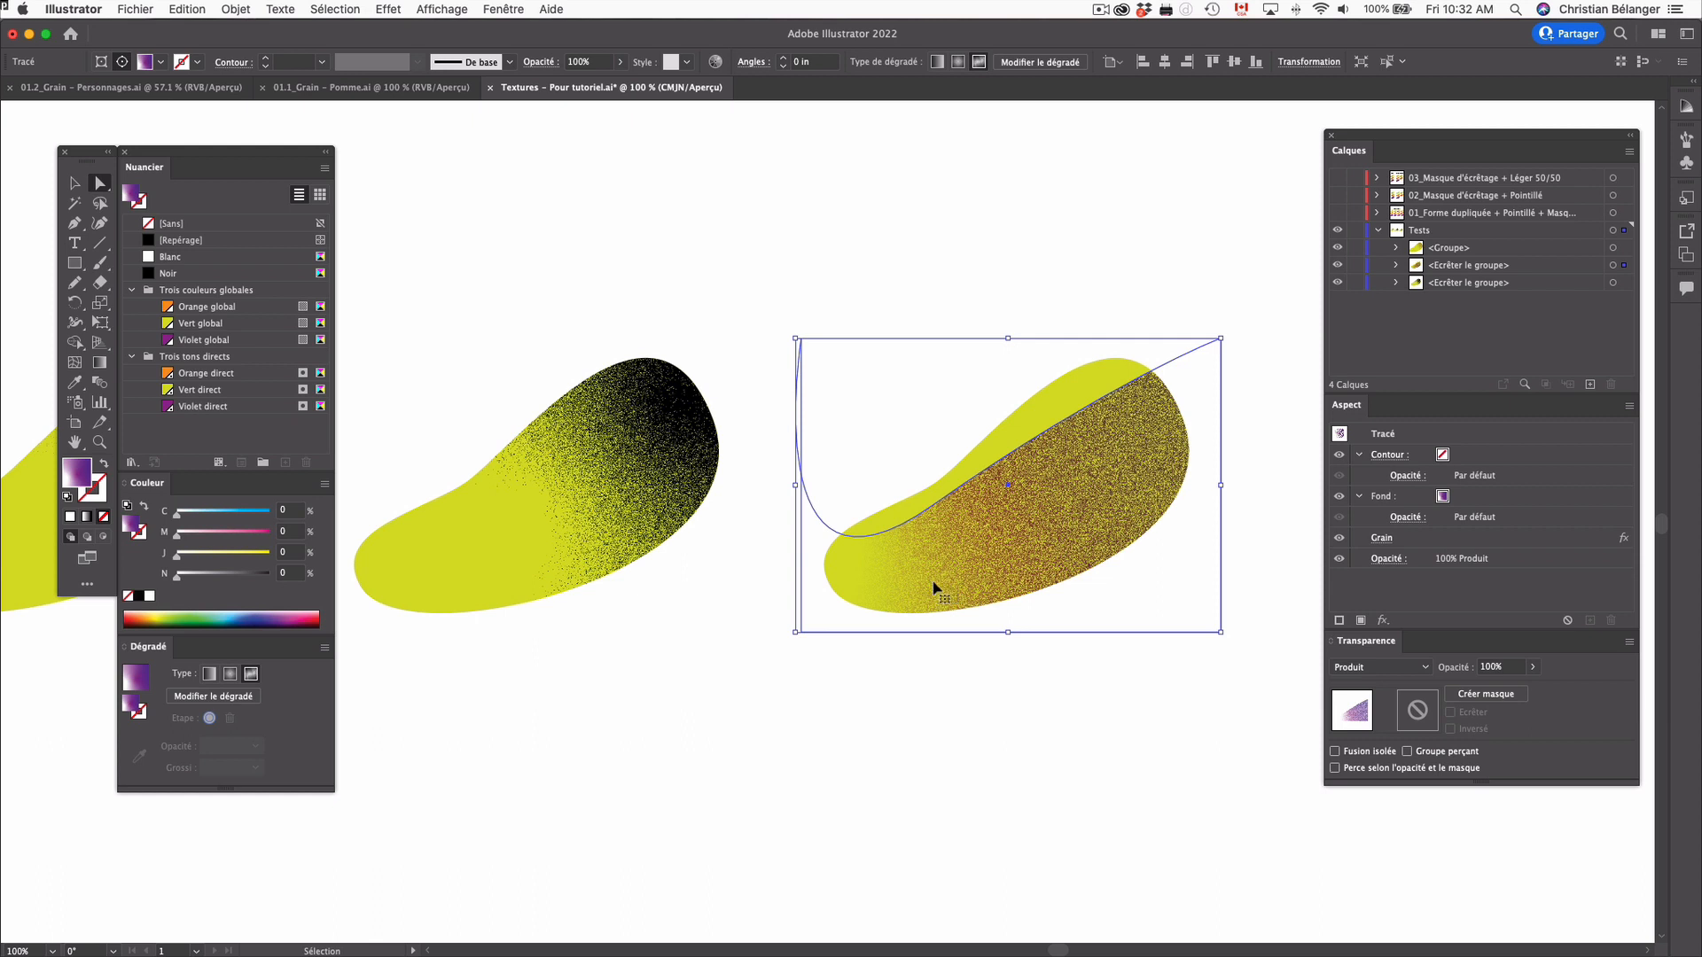
pyautogui.press('g')
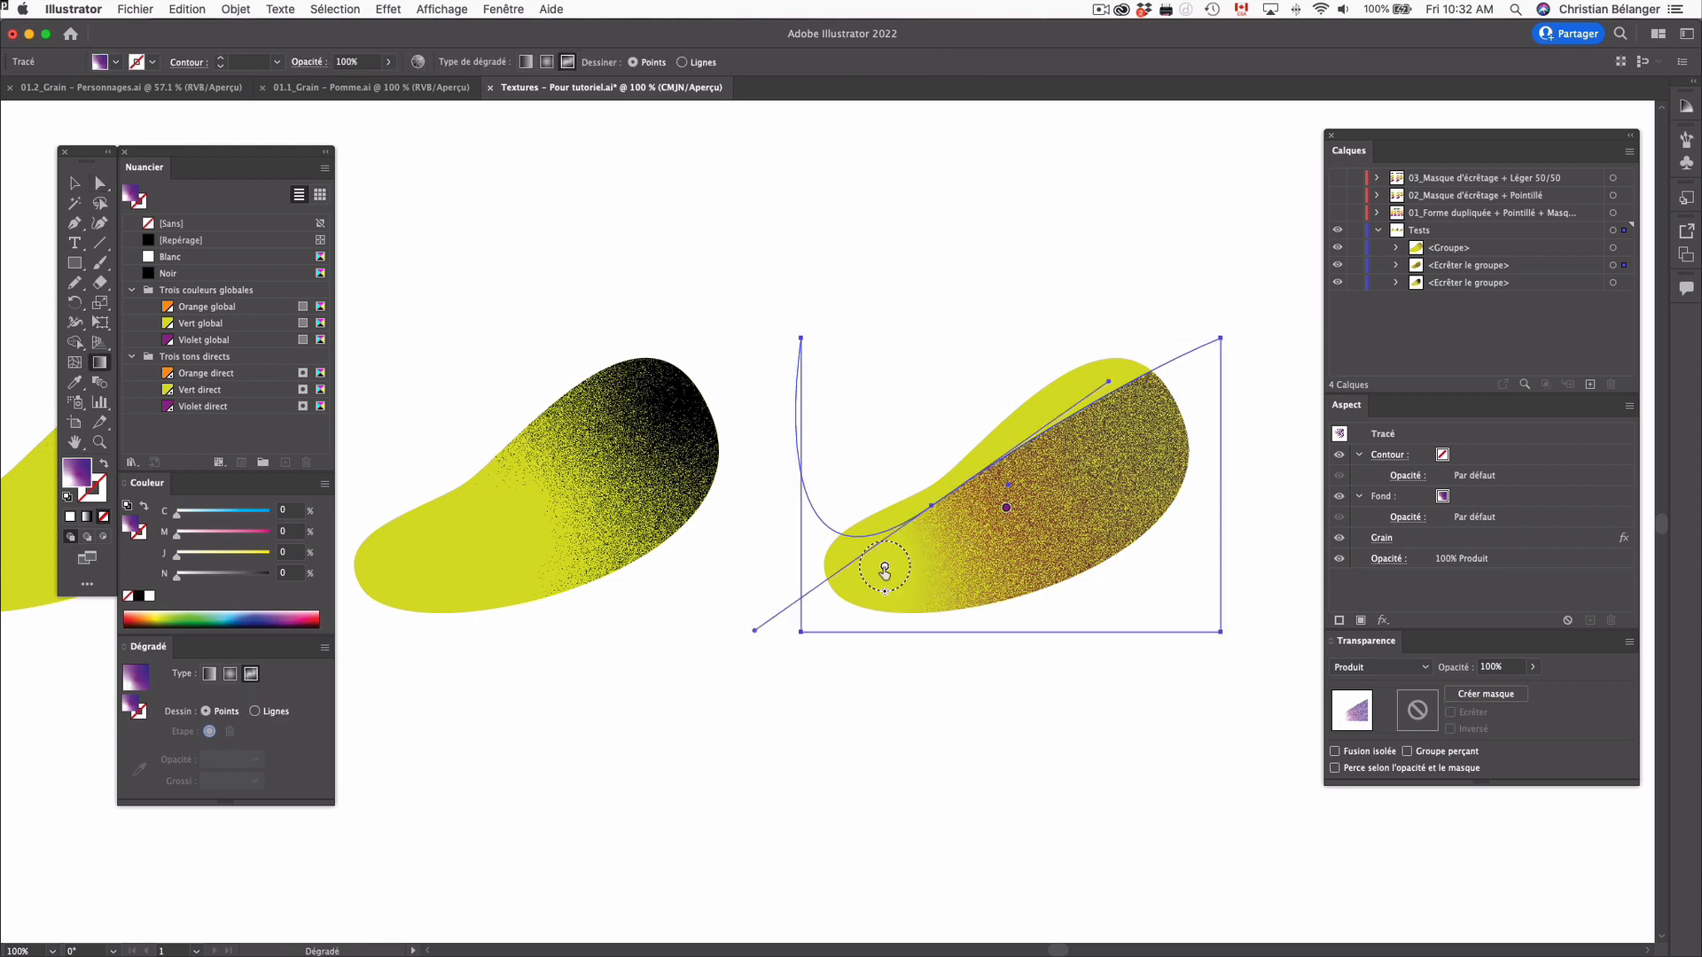
pyautogui.click(884, 568)
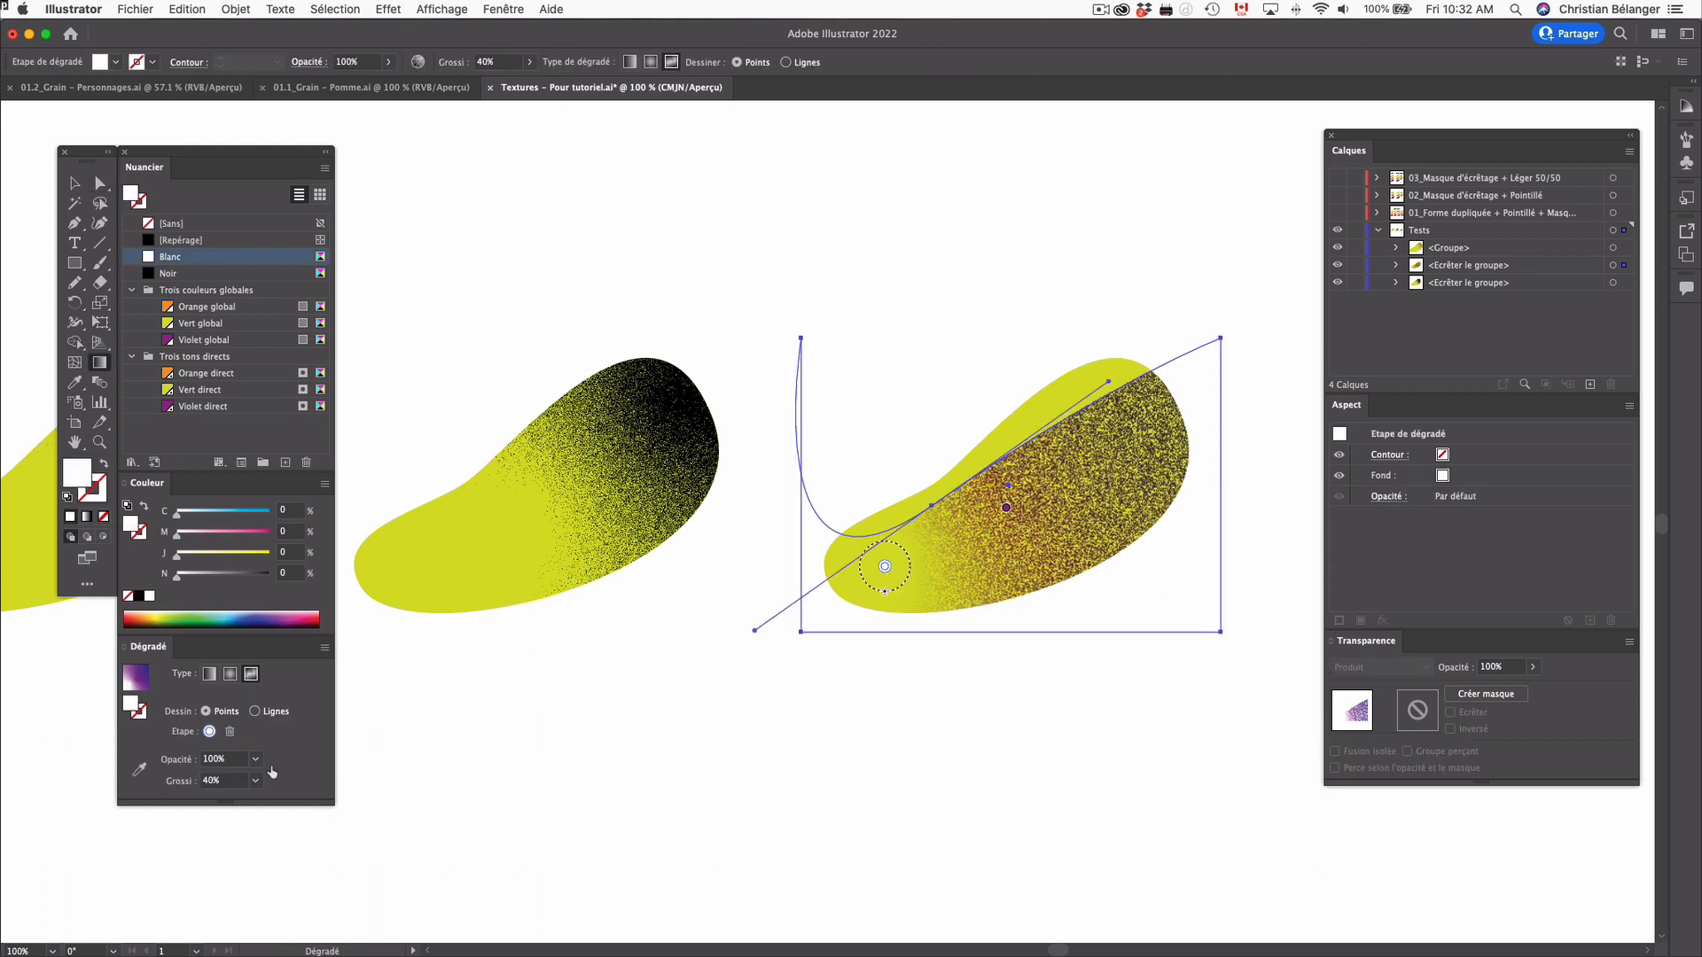
pyautogui.click(164, 761)
pyautogui.write('0')
pyautogui.press('Return')
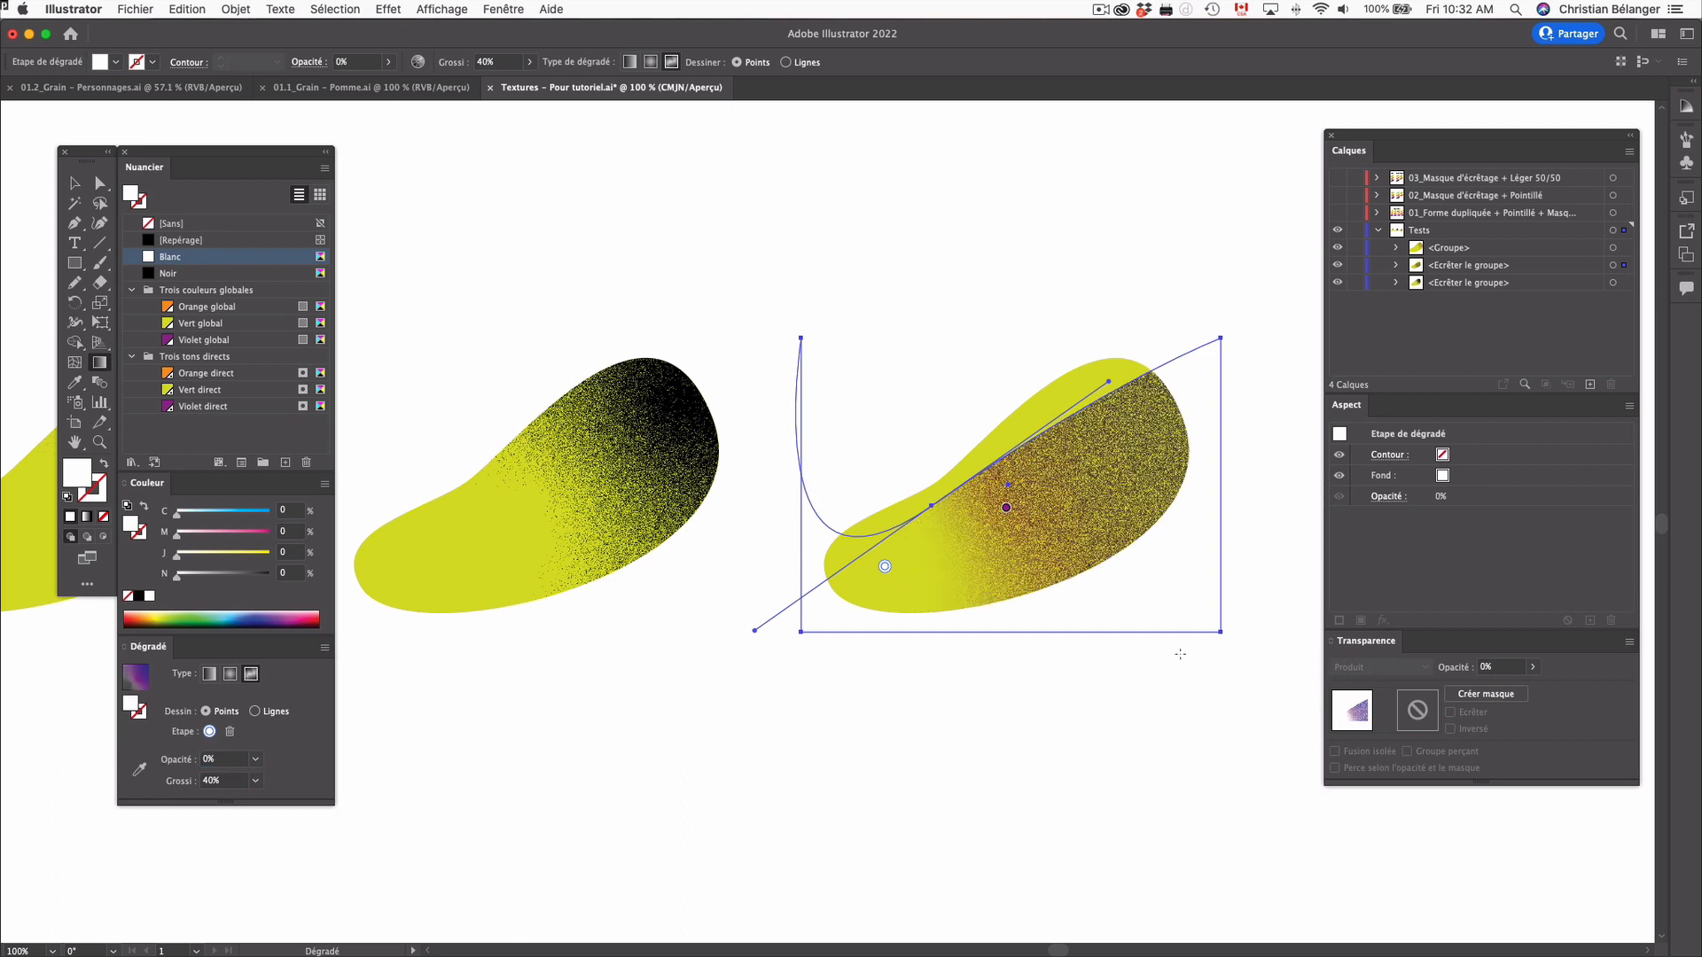
# Reselect the violet gradient path and try it with the Normale blending mode
pyautogui.click(1113, 539)
pyautogui.press('v')
pyautogui.press('super+shift+a')
pyautogui.press('super+z')
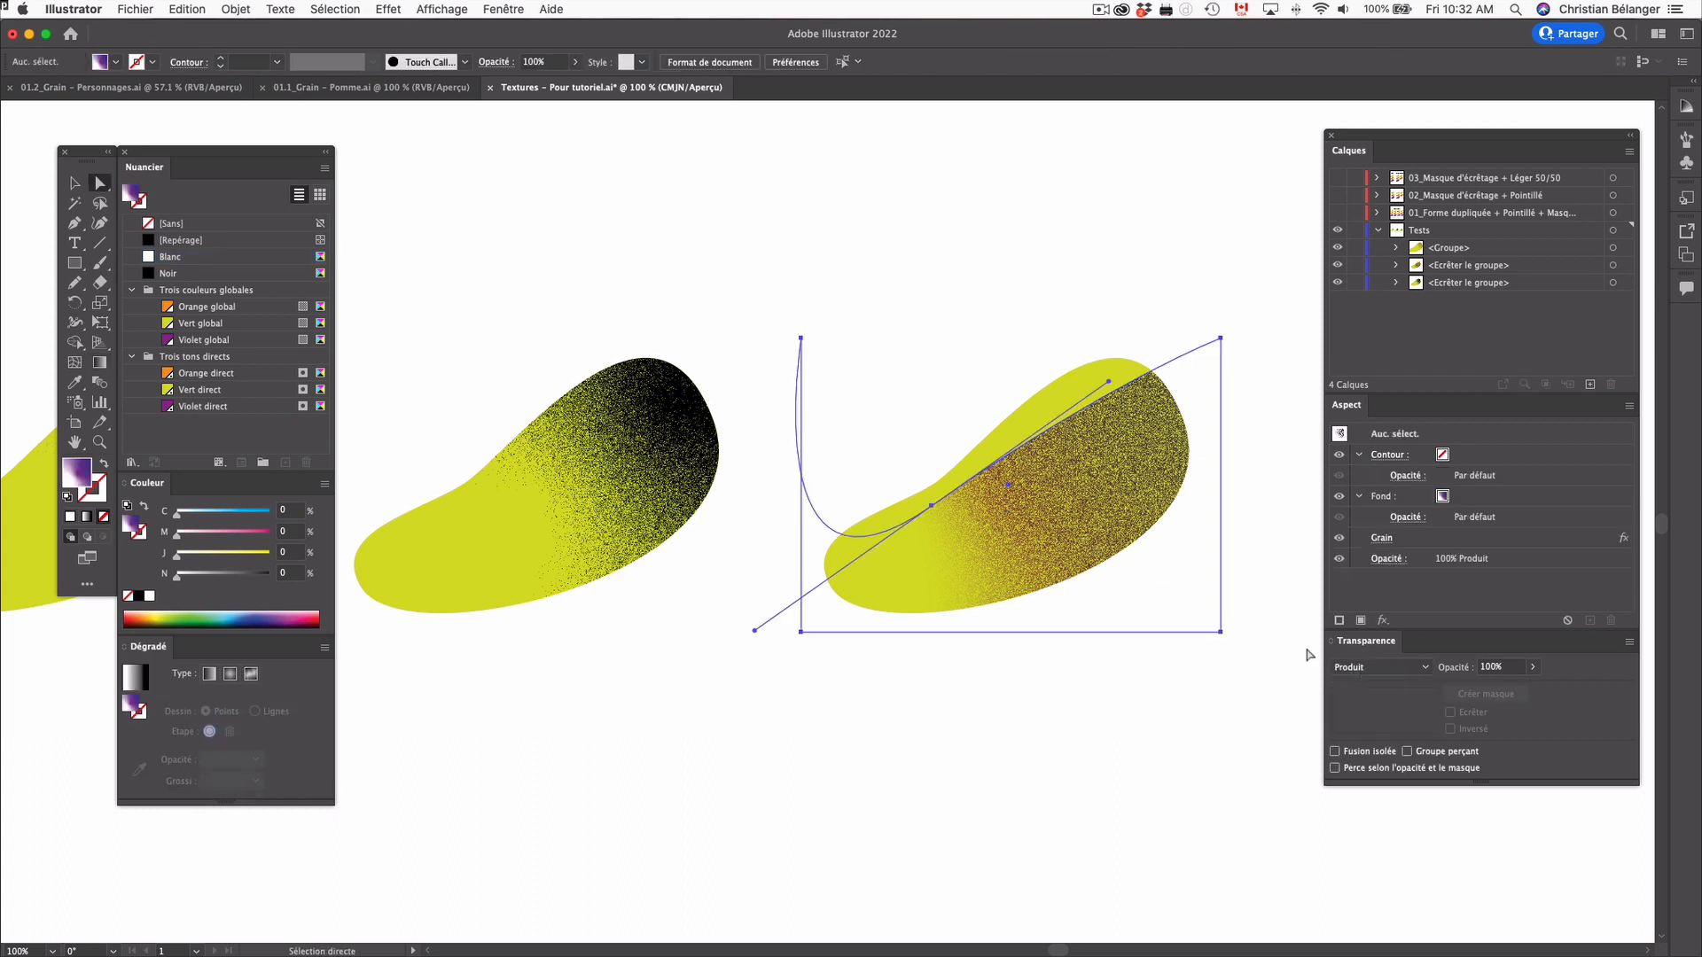
pyautogui.click(1092, 573)
pyautogui.press('a')
pyautogui.click(1382, 668)
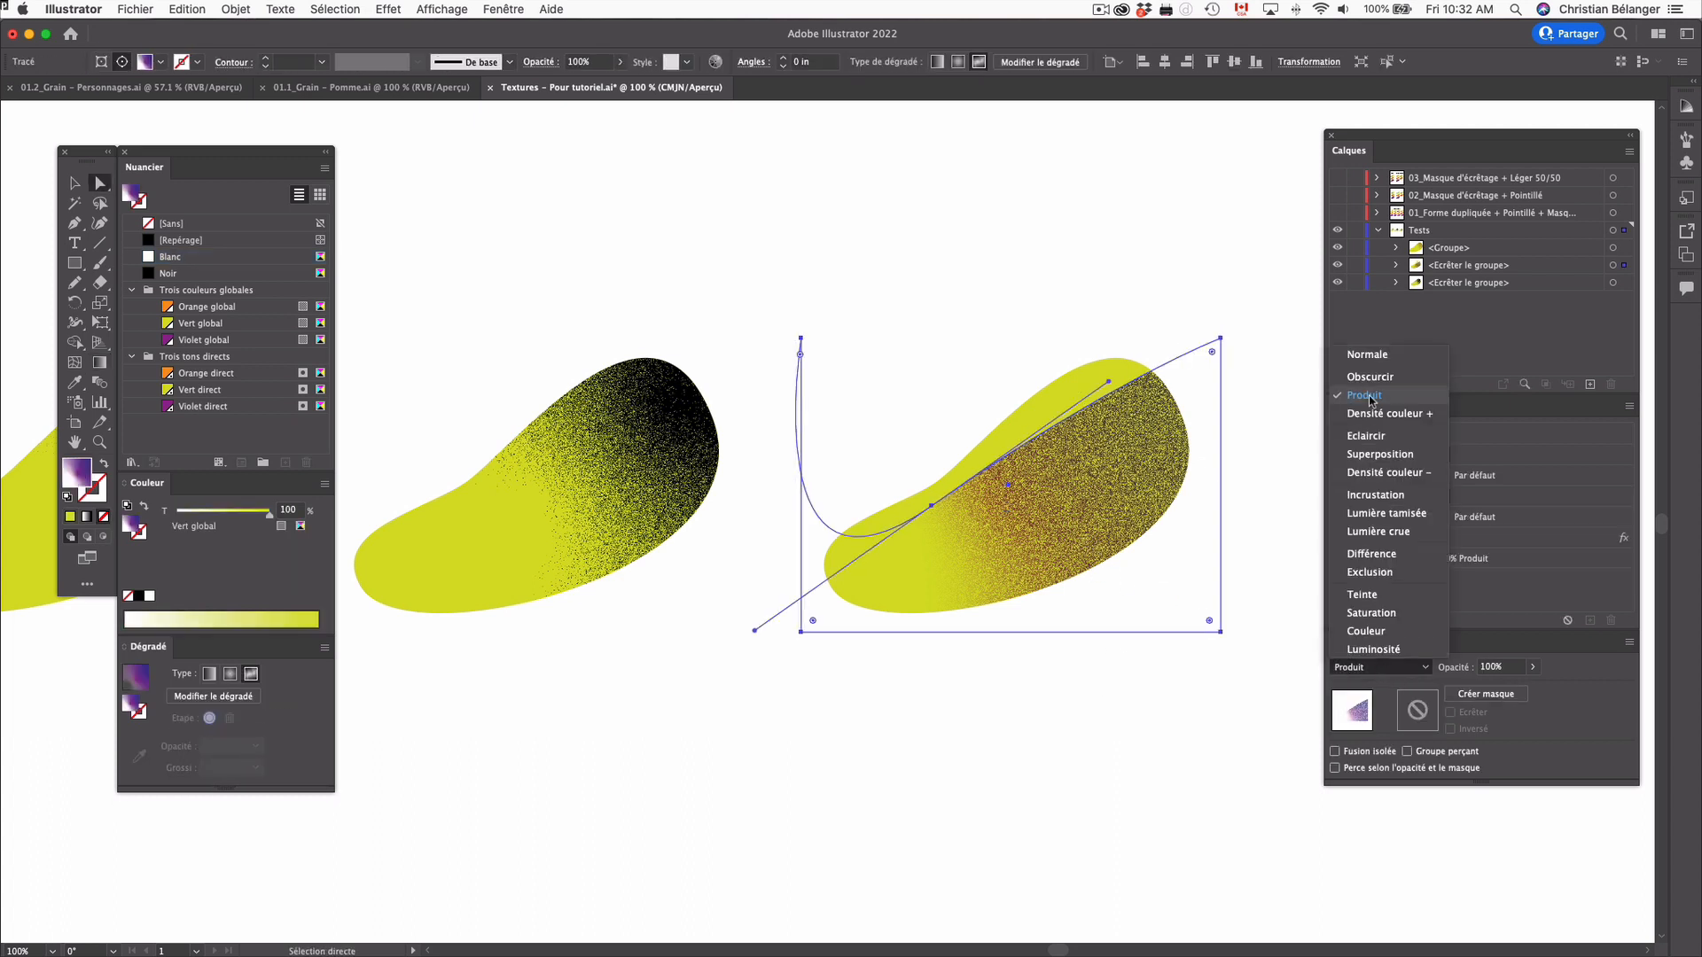
pyautogui.click(1368, 355)
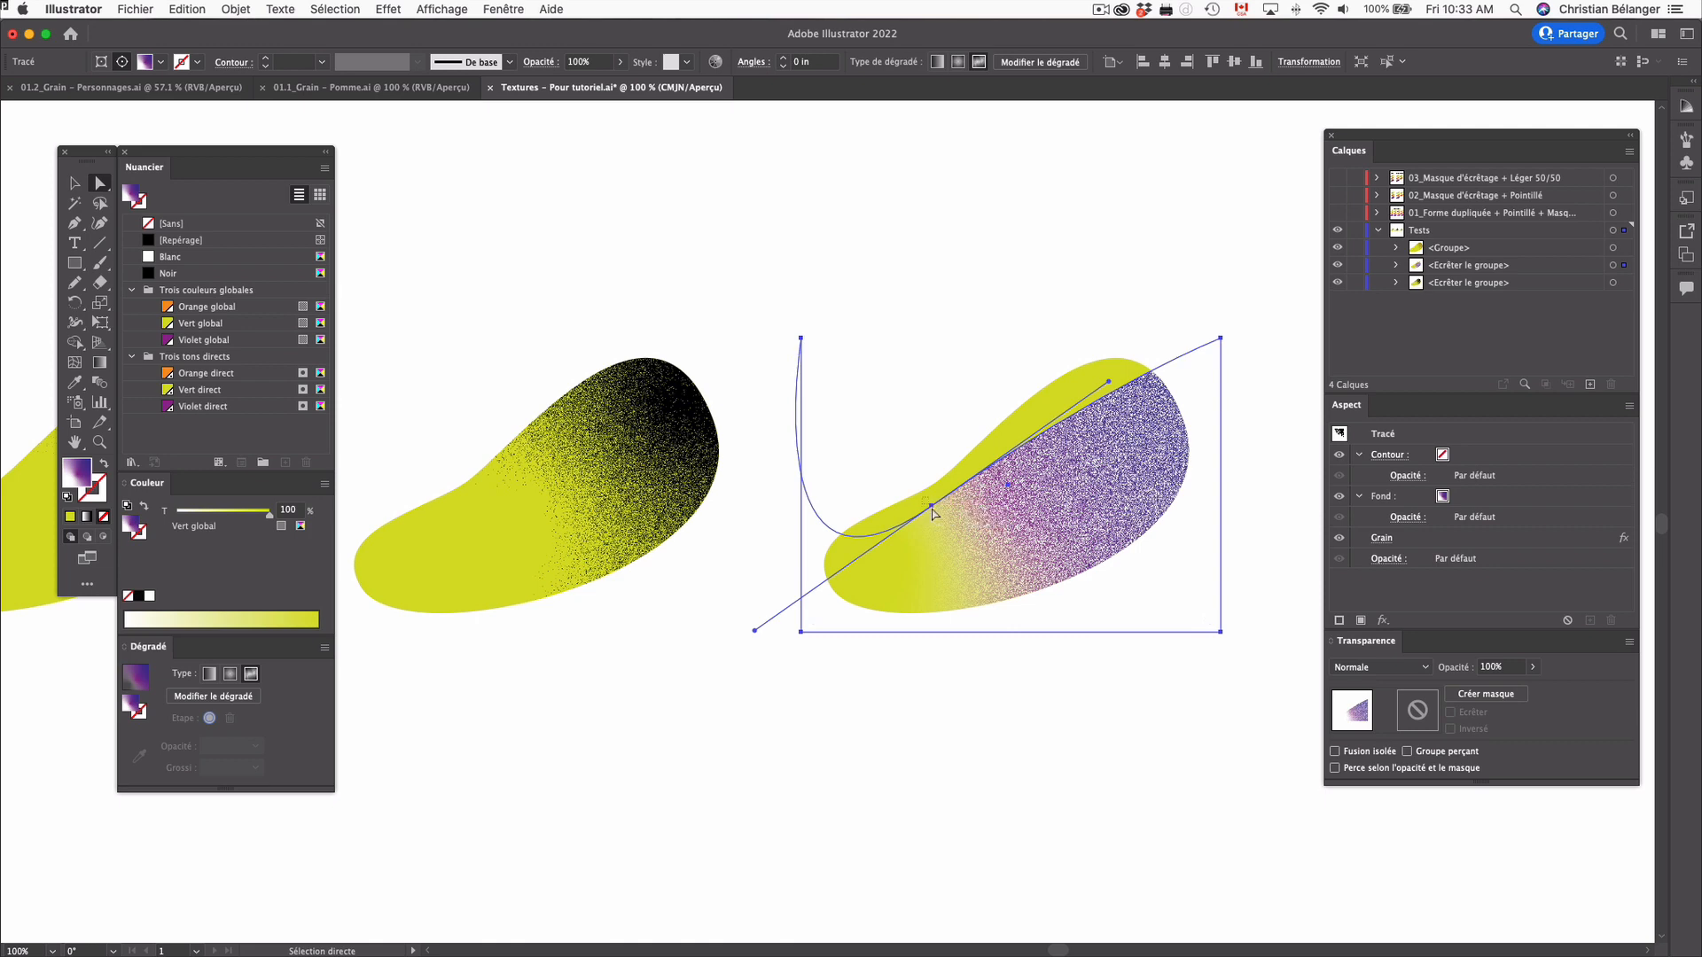
# Raise the smooth anchor above the third shape so the gradient path covers it fully, and set its blending mode to Produit
pyautogui.click(931, 508)
pyautogui.moveTo(931, 508); pyautogui.dragTo(960, 381)
pyautogui.moveTo(1006, 480); pyautogui.dragTo(1006, 479)
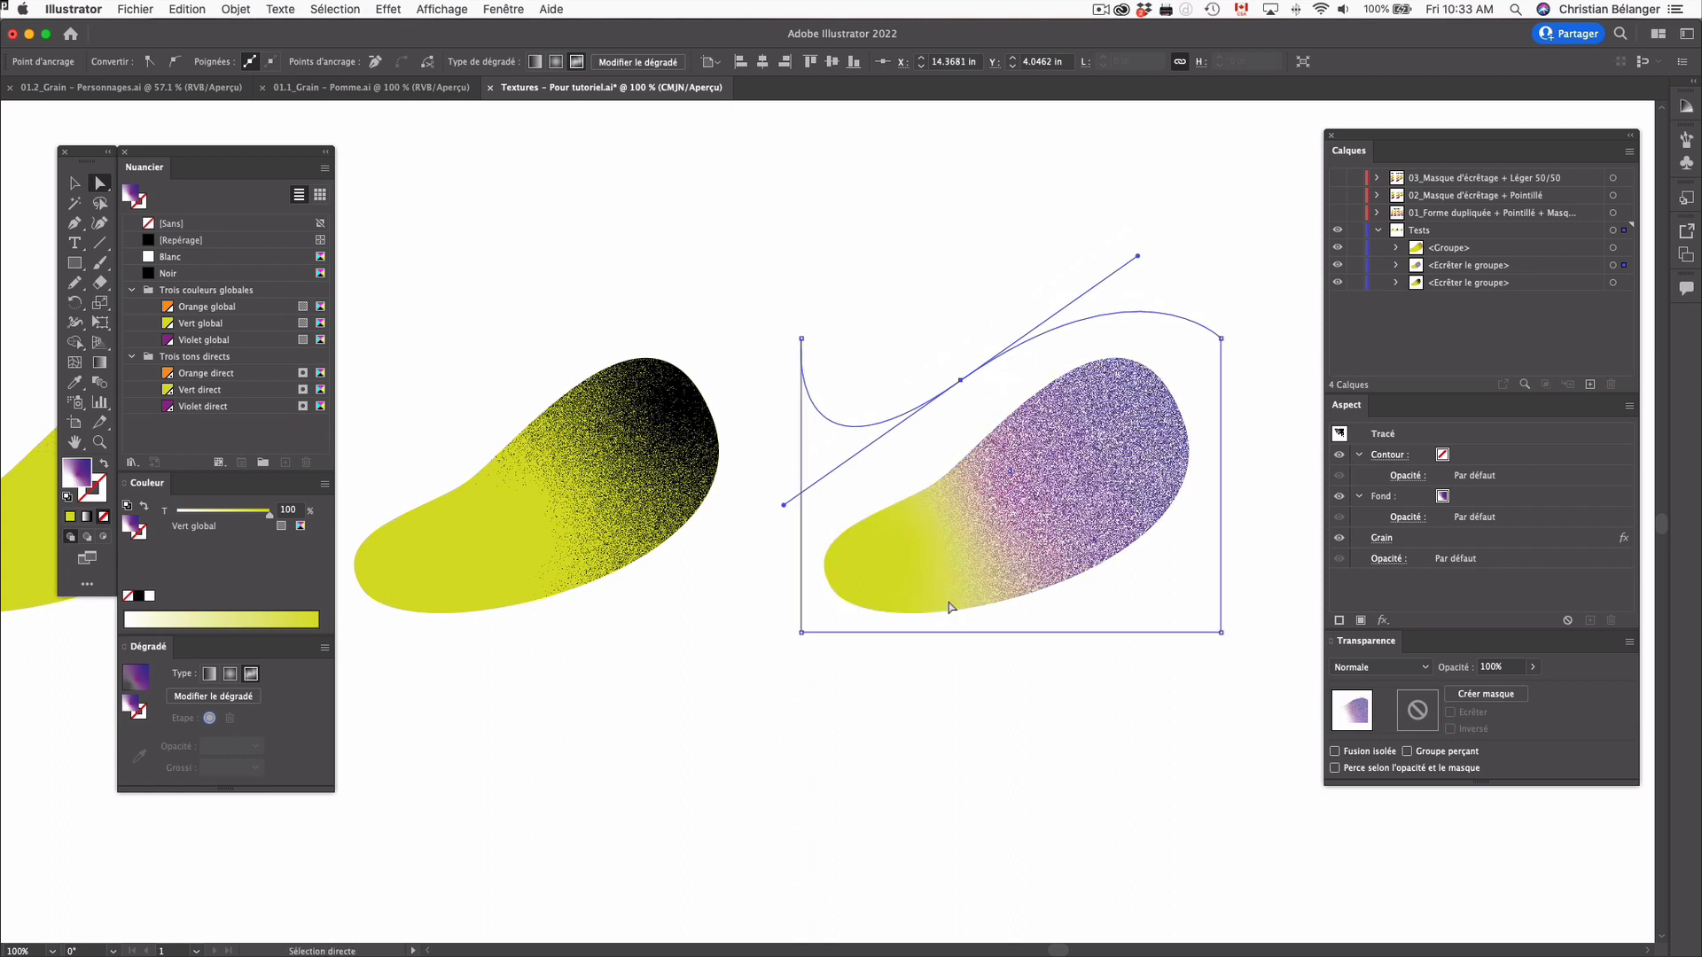
pyautogui.click(1378, 670)
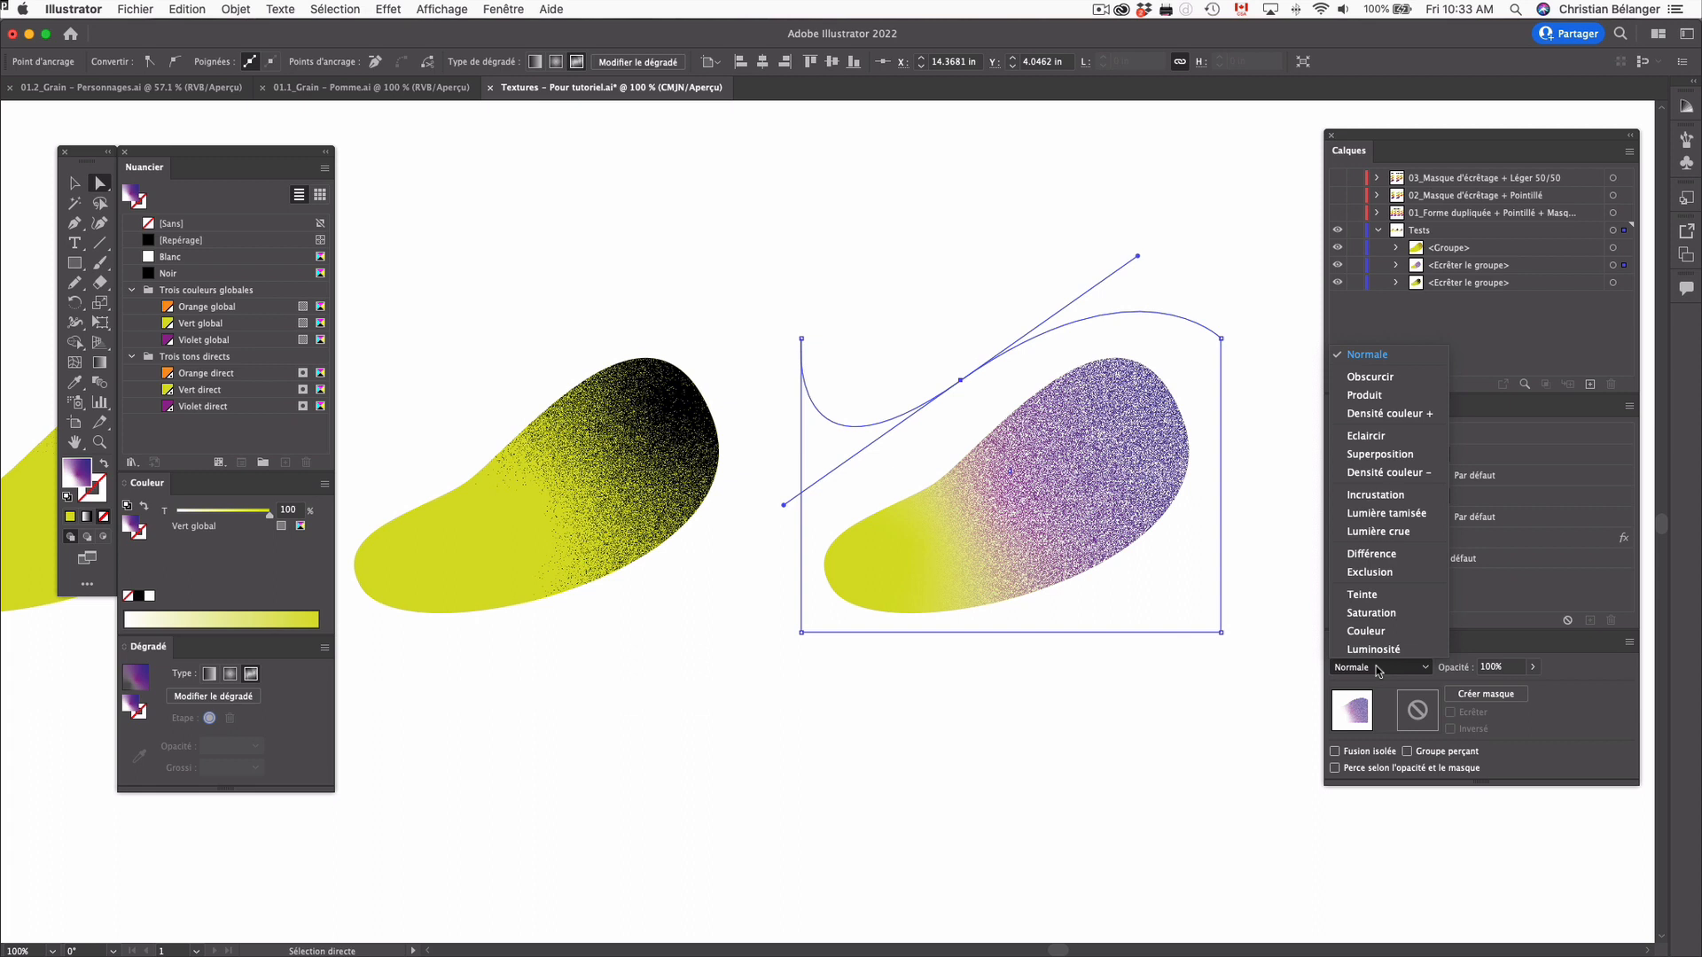
pyautogui.click(1366, 395)
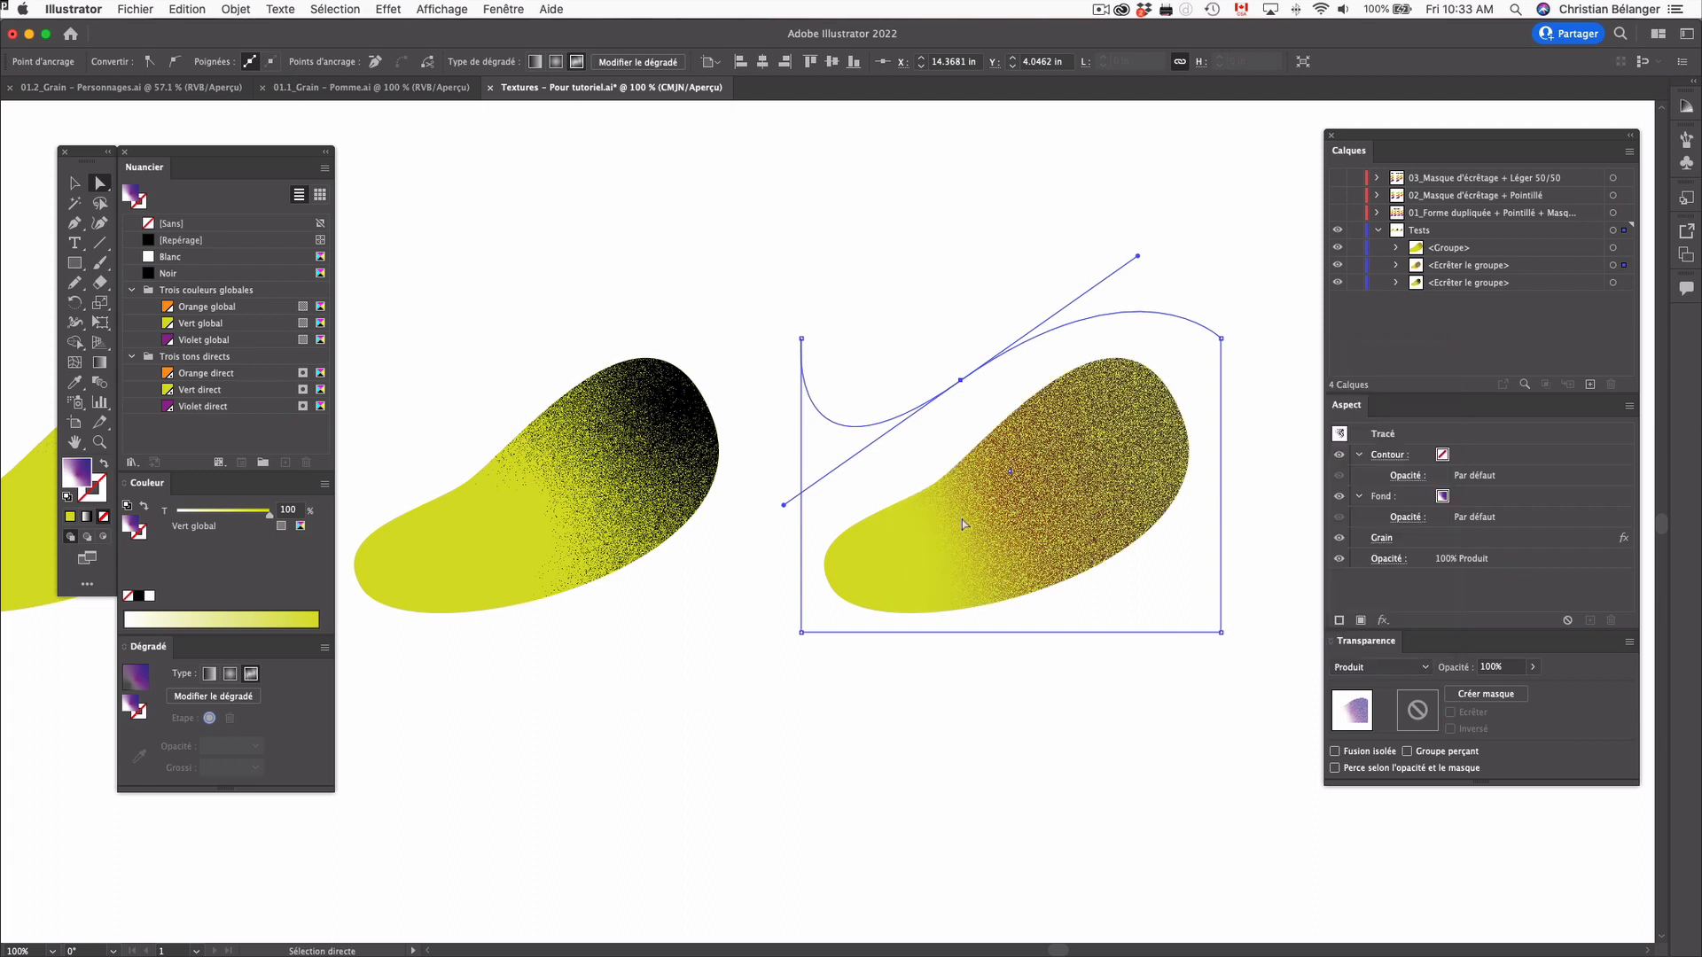
# Set the white gradient point's opacity to 100%
pyautogui.press('g')
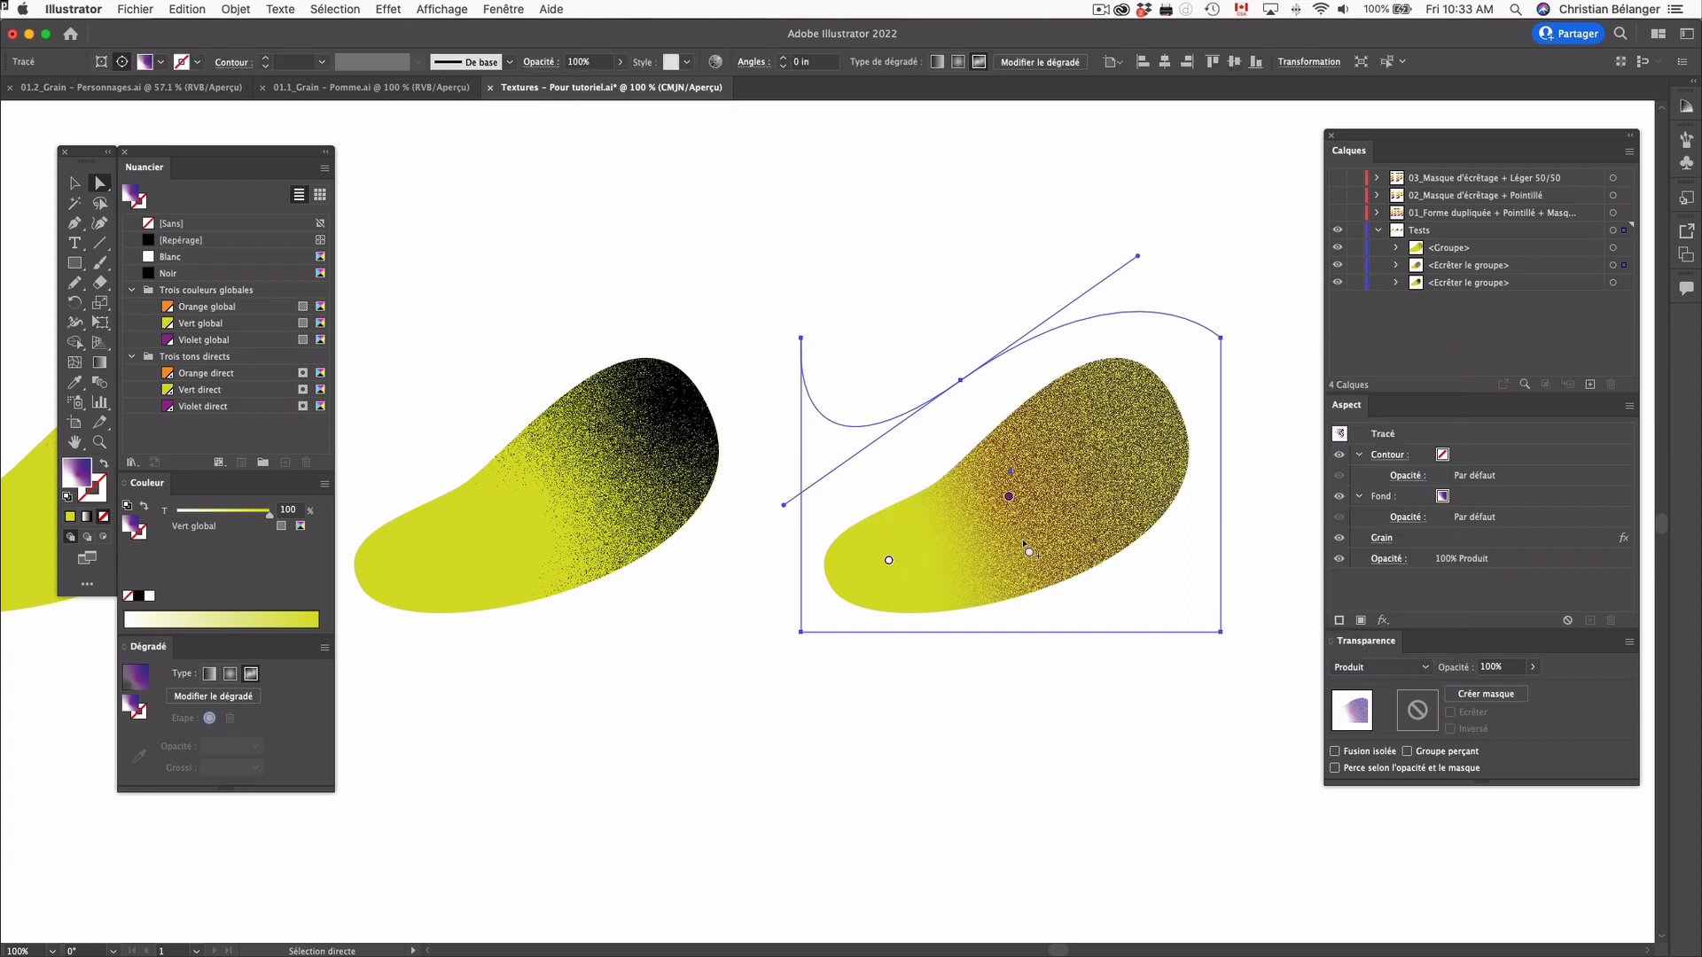
pyautogui.click(887, 564)
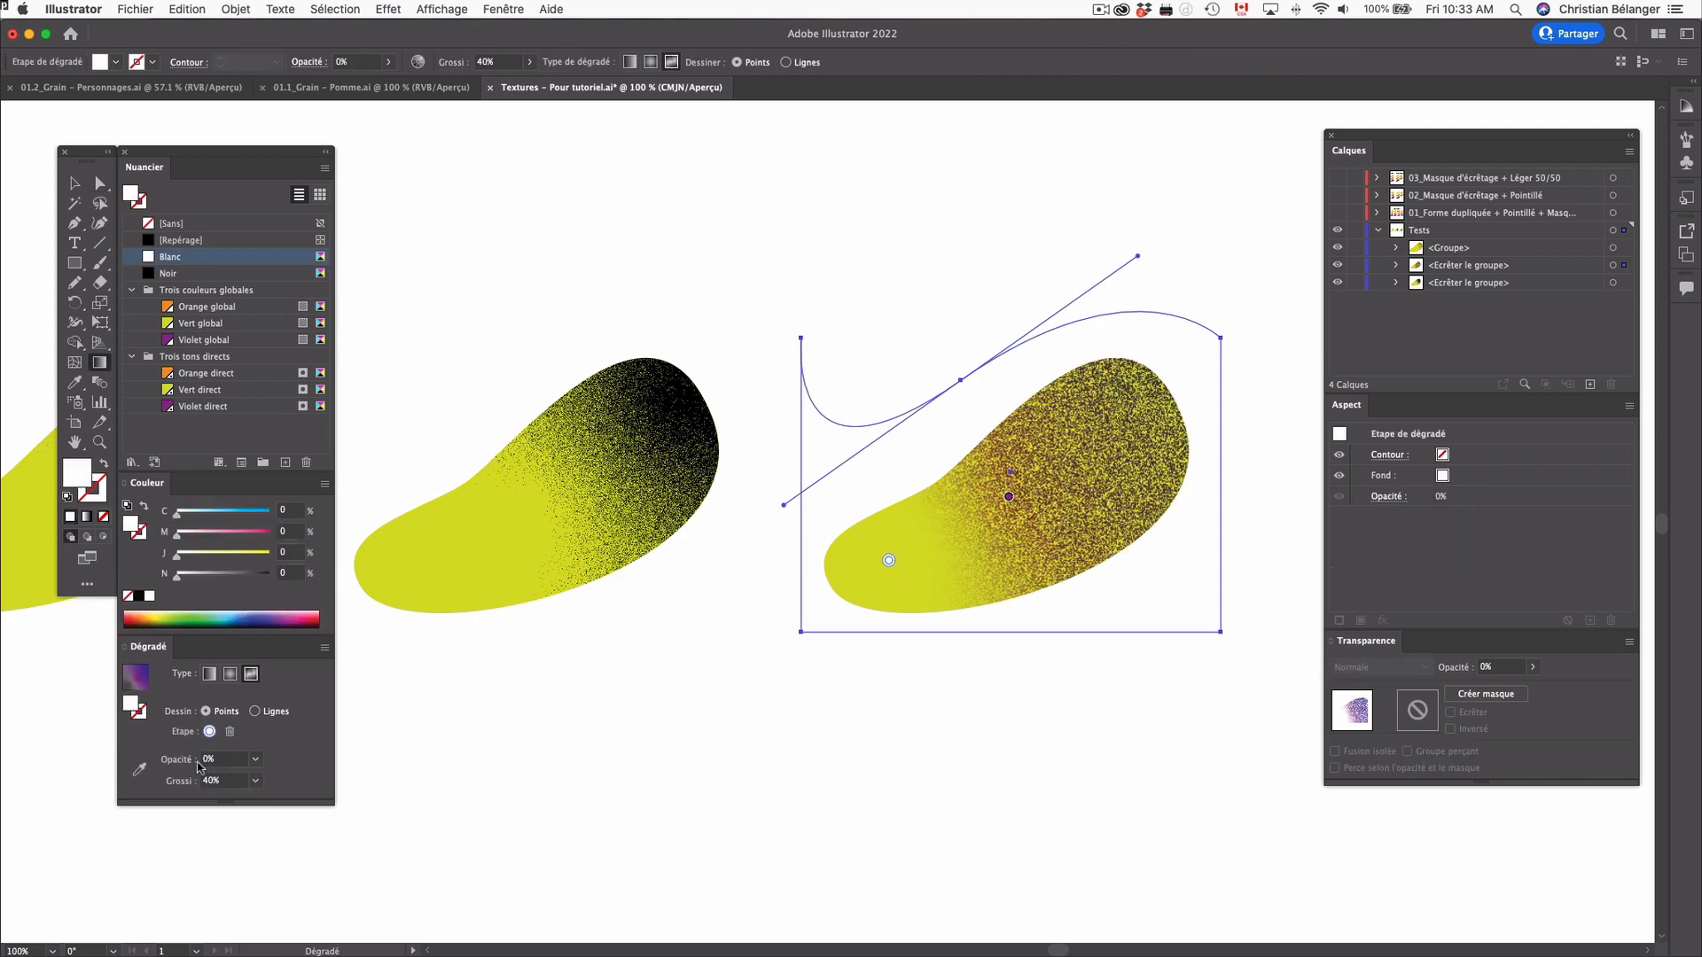
pyautogui.click(177, 761)
pyautogui.write('100')
pyautogui.press('Return')
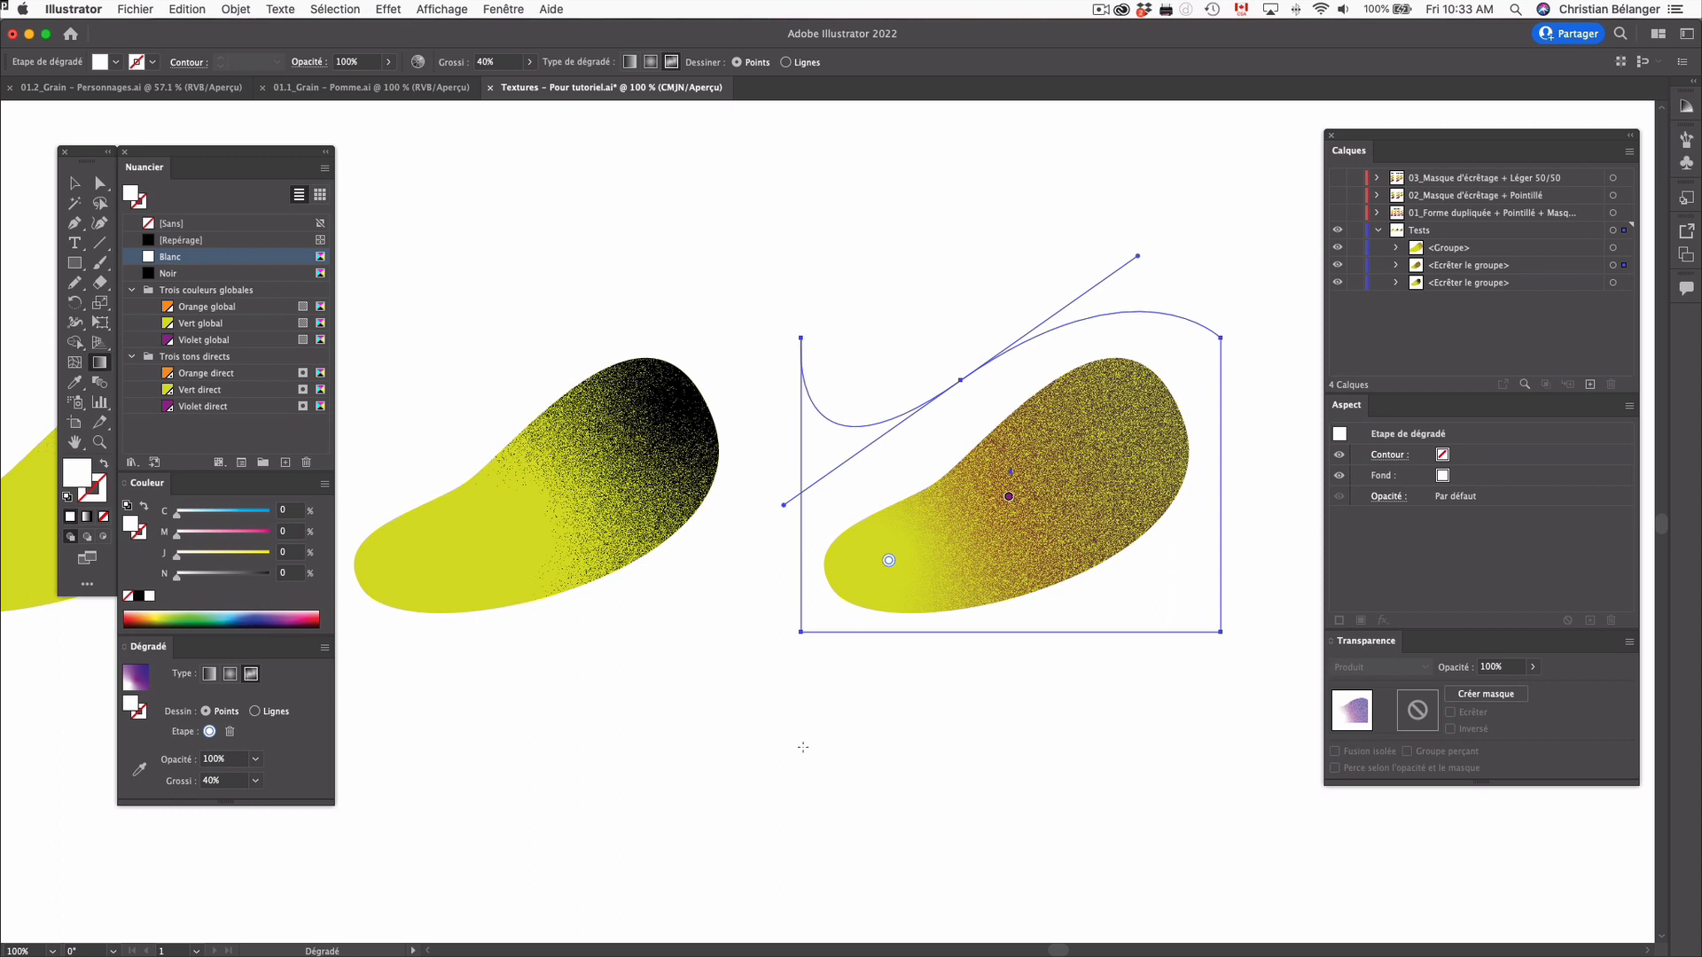
# Clear the path selection and move the whole clipped third shape slightly down and to the left
pyautogui.press('a')
pyautogui.moveTo(796, 741); pyautogui.dragTo(1110, 456)
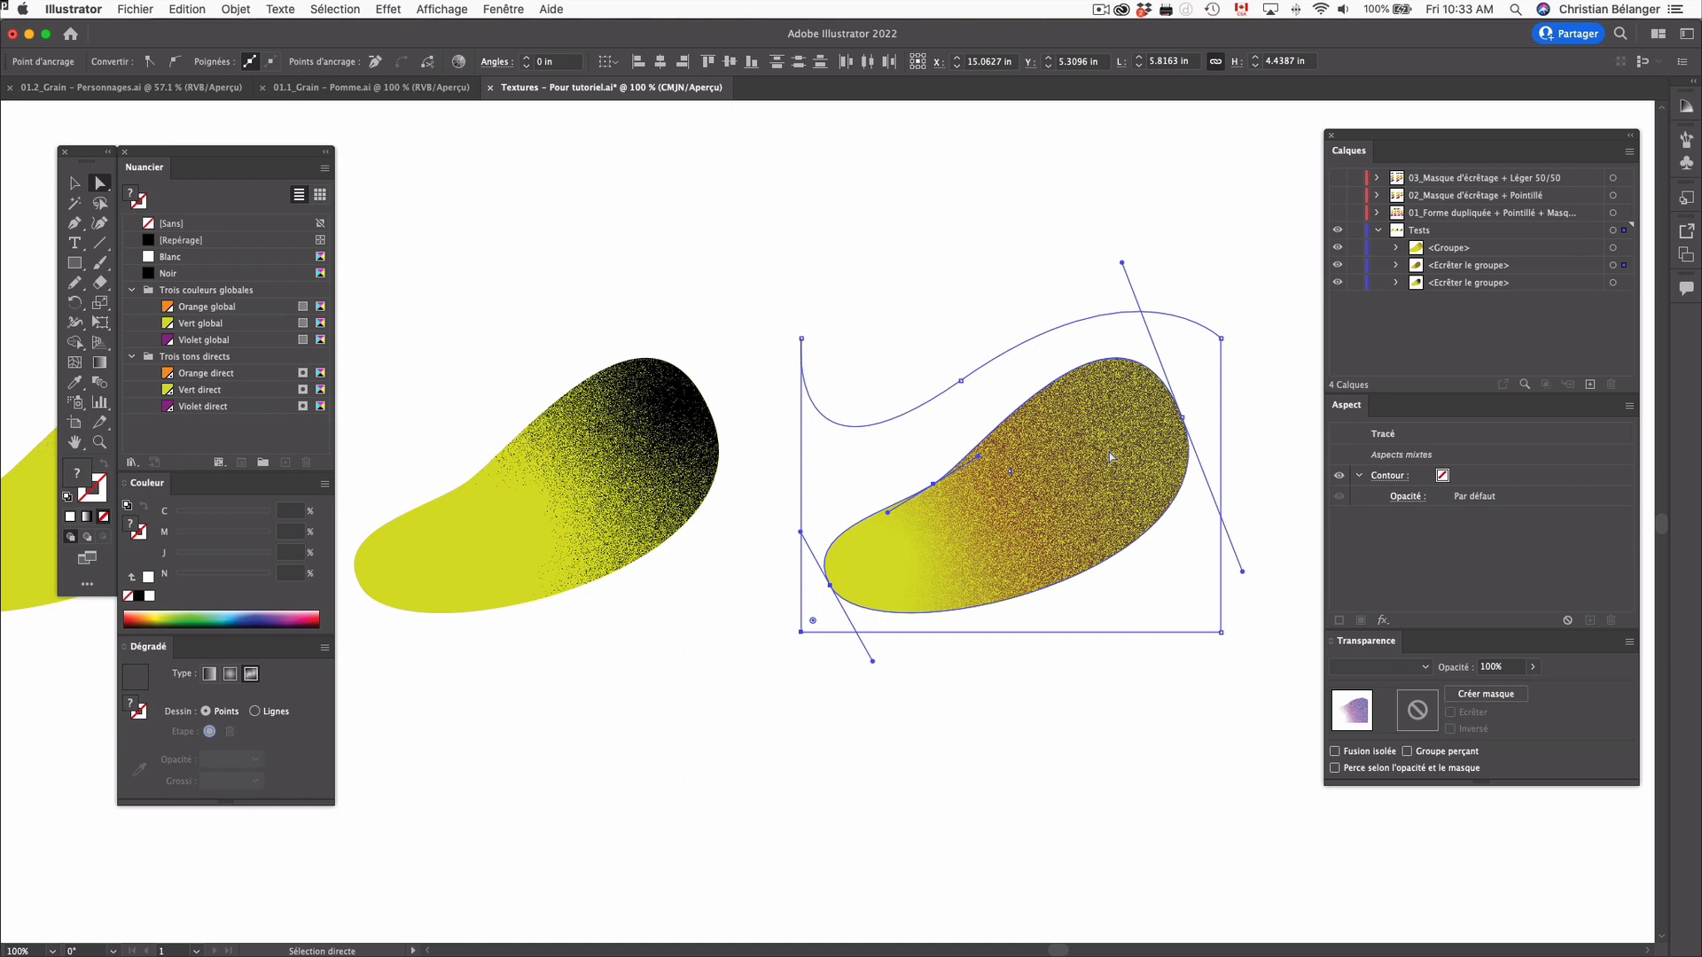
pyautogui.click(1036, 725)
pyautogui.press('v')
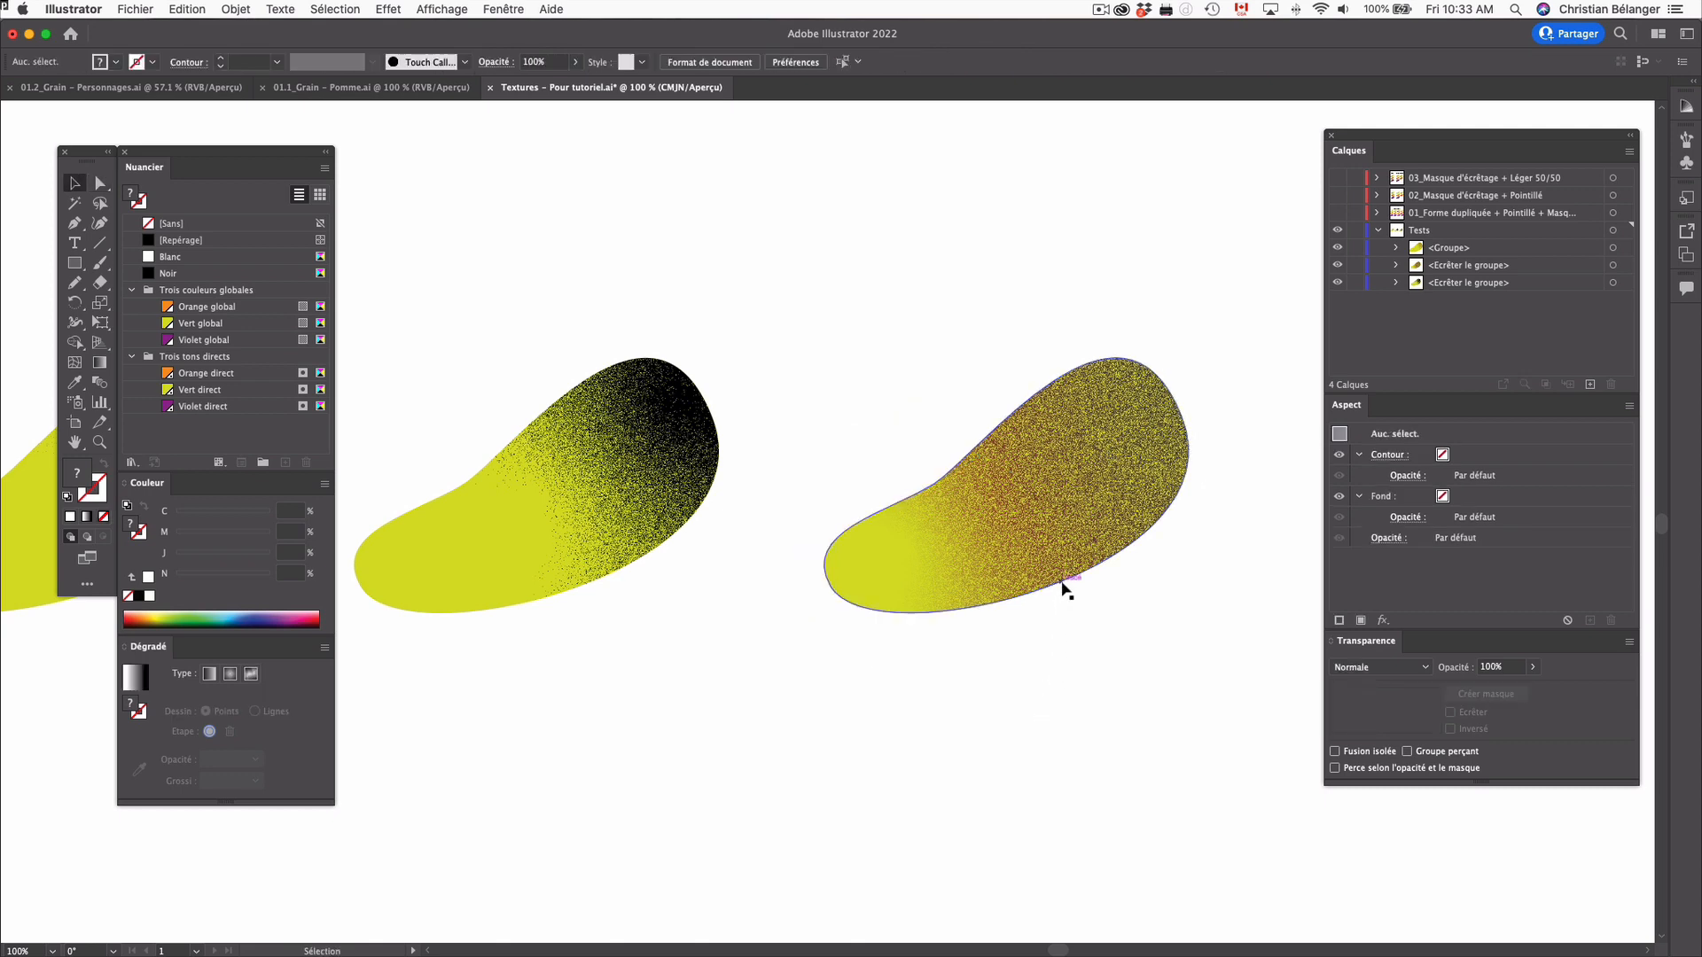
pyautogui.moveTo(1064, 589)
pyautogui.mouseDown()
pyautogui.moveTo(1106, 631)
pyautogui.moveTo(1019, 683)
pyautogui.moveTo(1090, 592)
pyautogui.moveTo(1062, 510)
pyautogui.moveTo(1059, 611)
pyautogui.mouseUp()
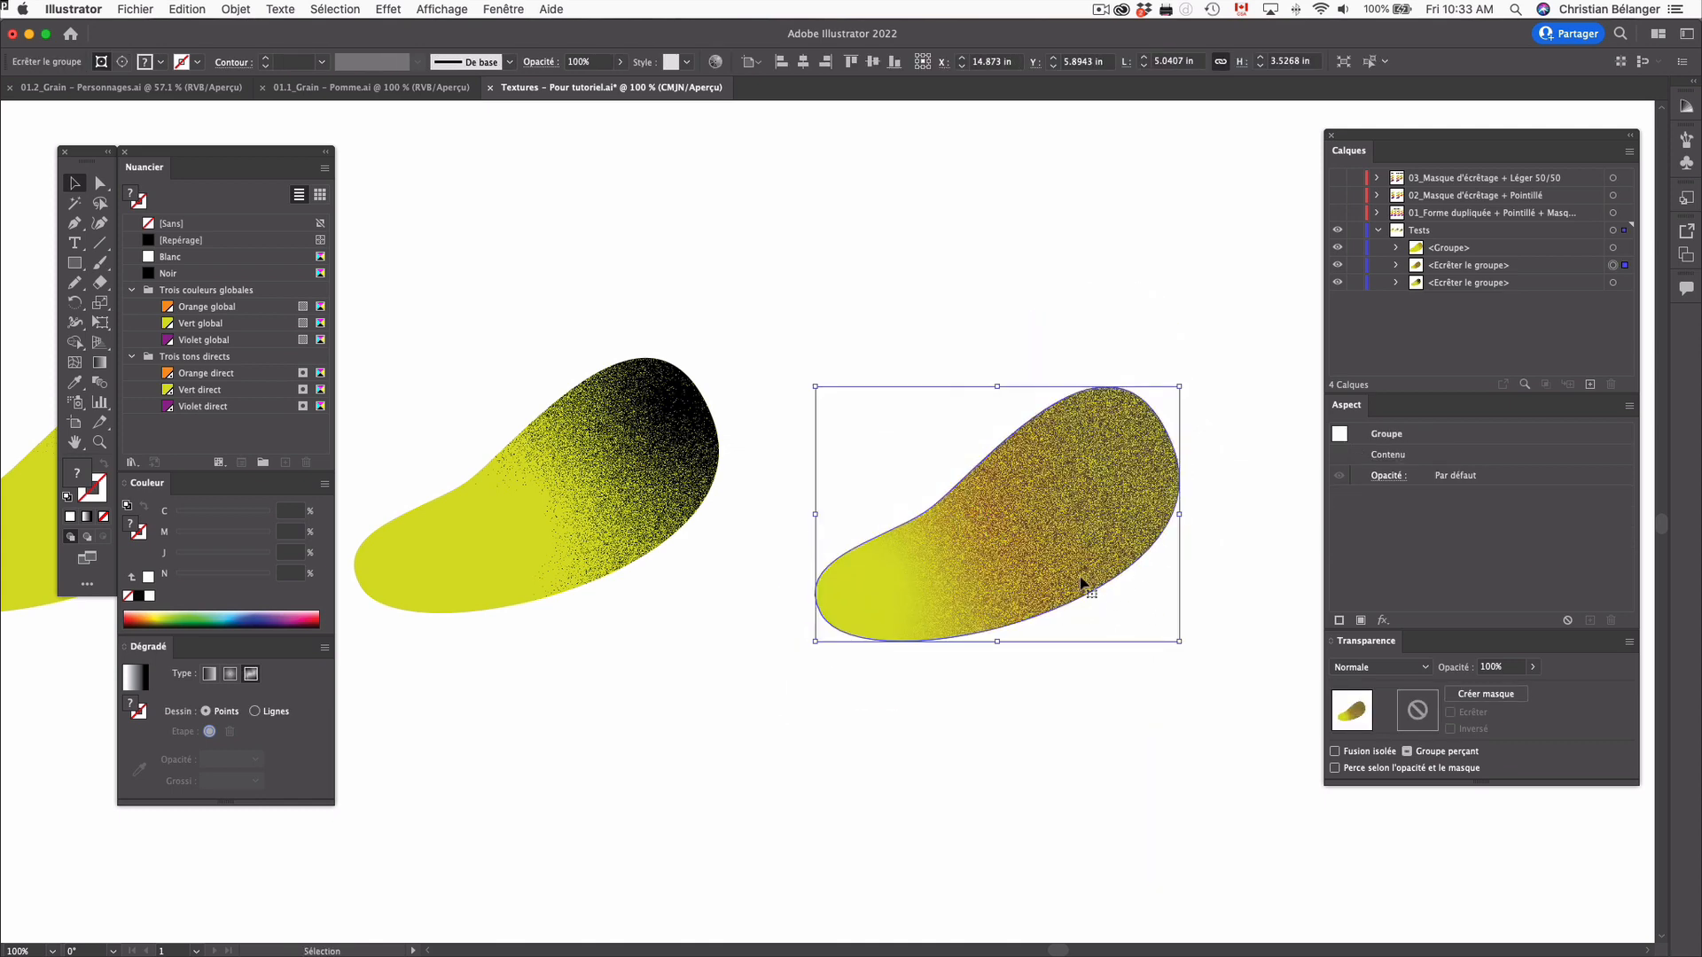
pyautogui.press('a')
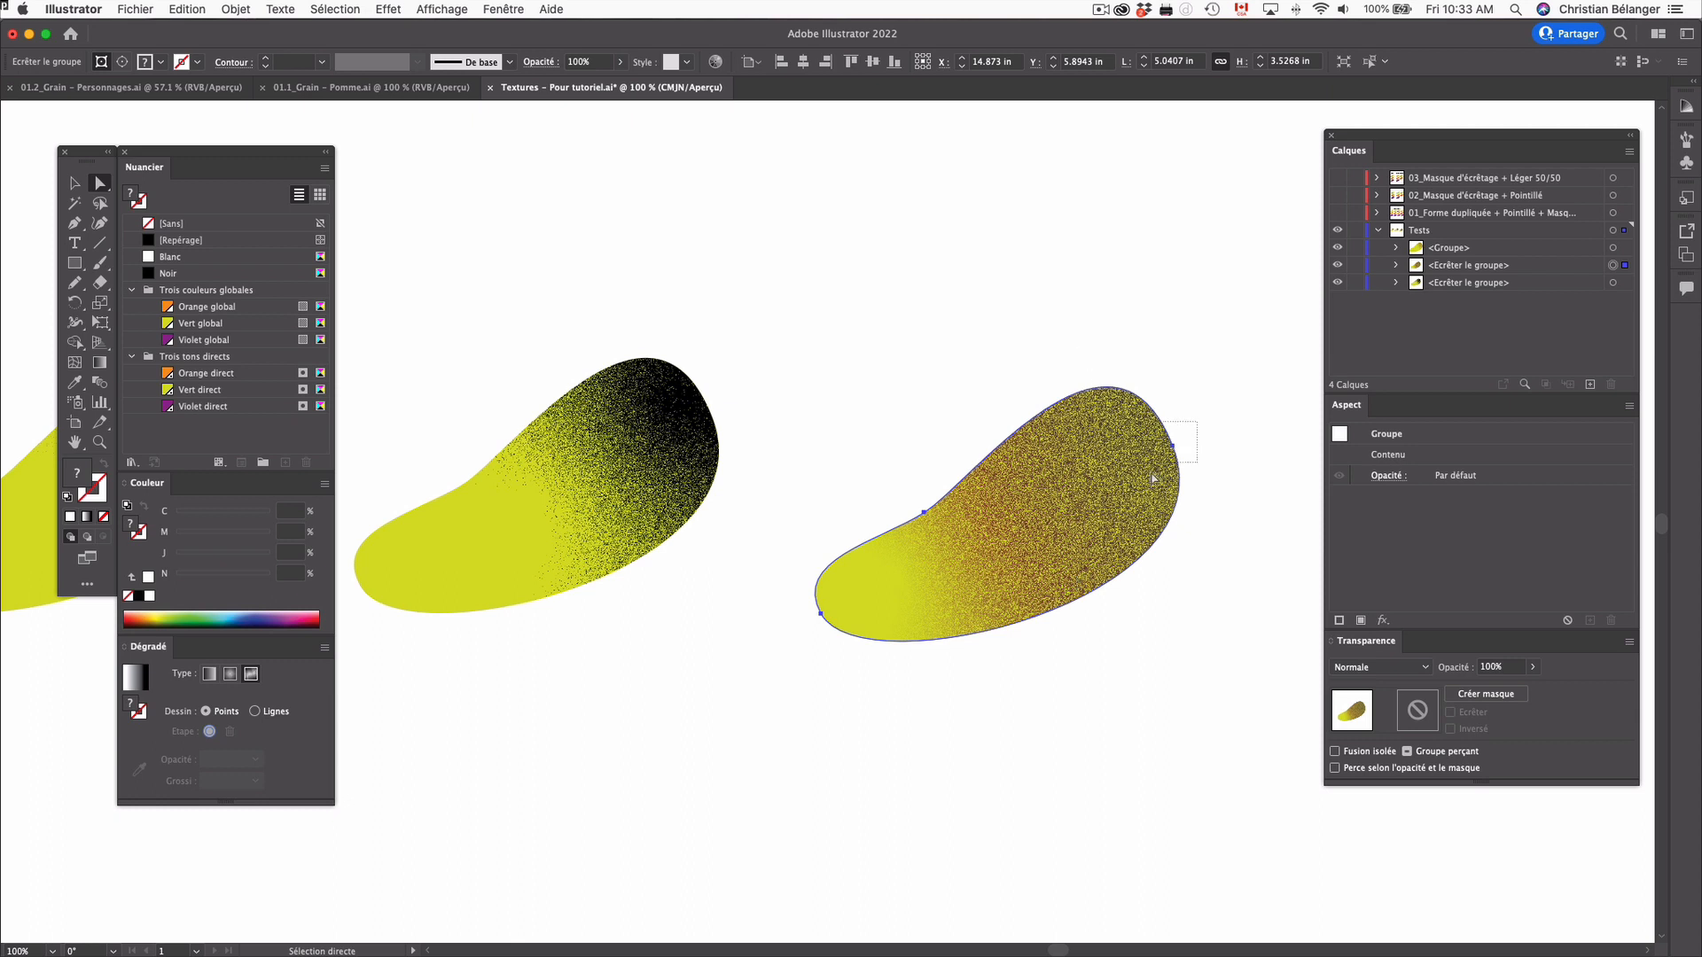
# Reshape the third shape's clipping path by moving the curve handle of its anchor at the wide end, and clear the selection
pyautogui.click(1179, 468)
pyautogui.moveTo(1246, 617); pyautogui.dragTo(1289, 562)
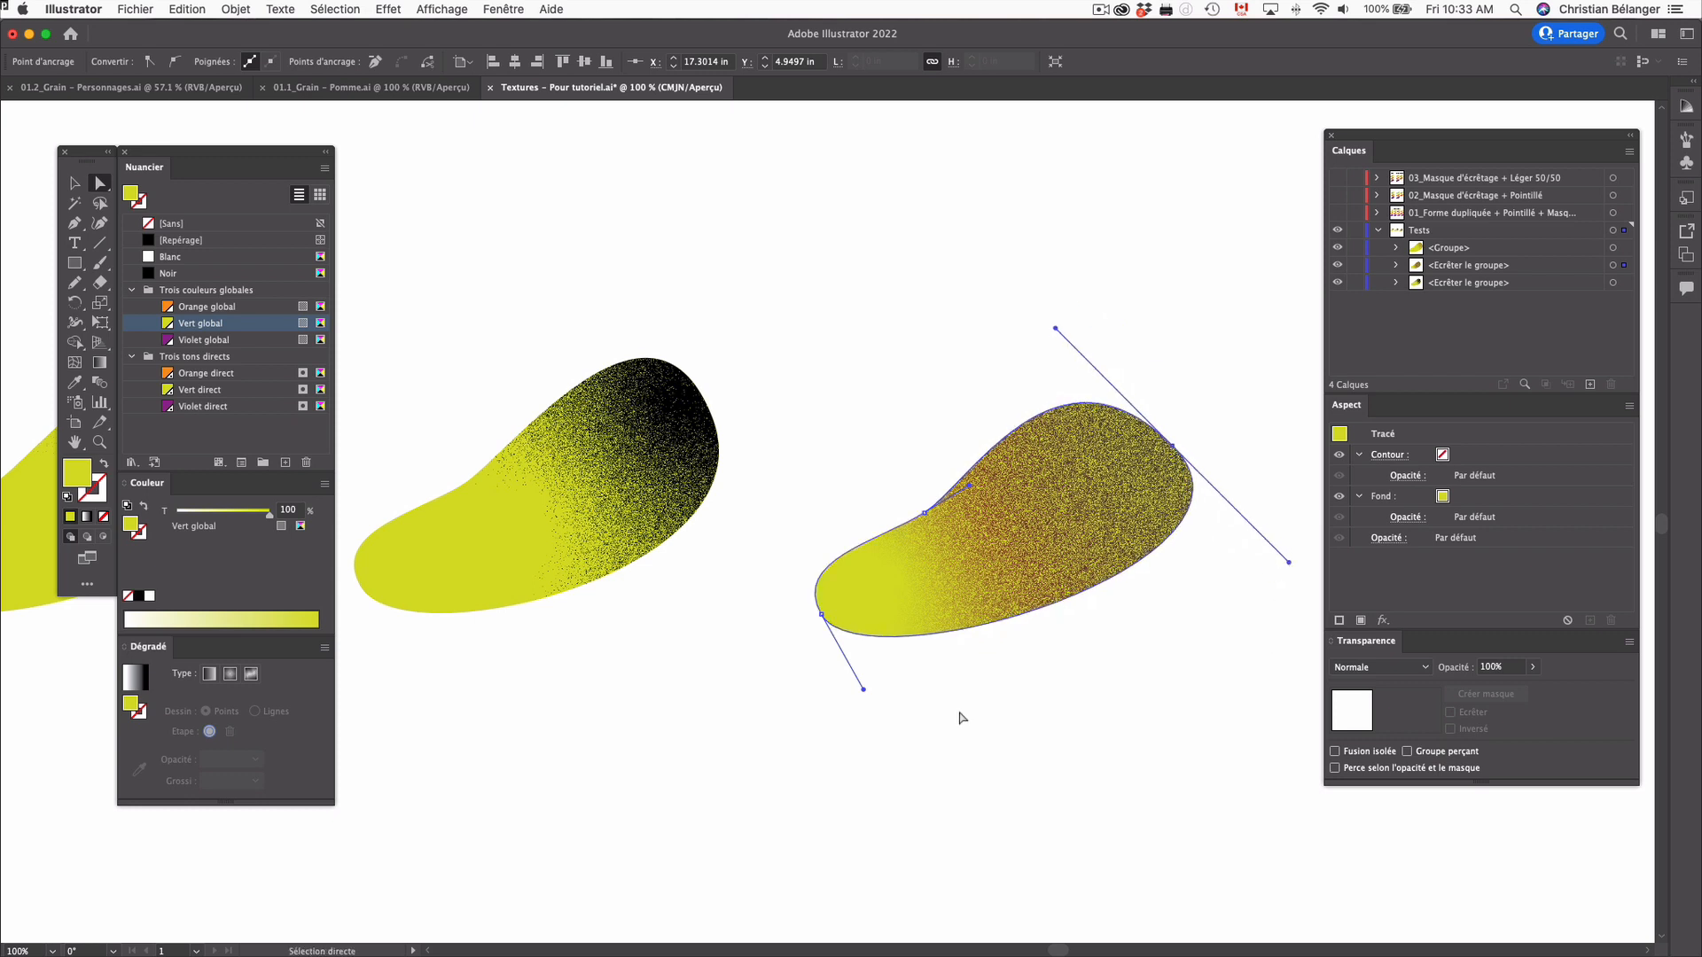
pyautogui.click(947, 781)
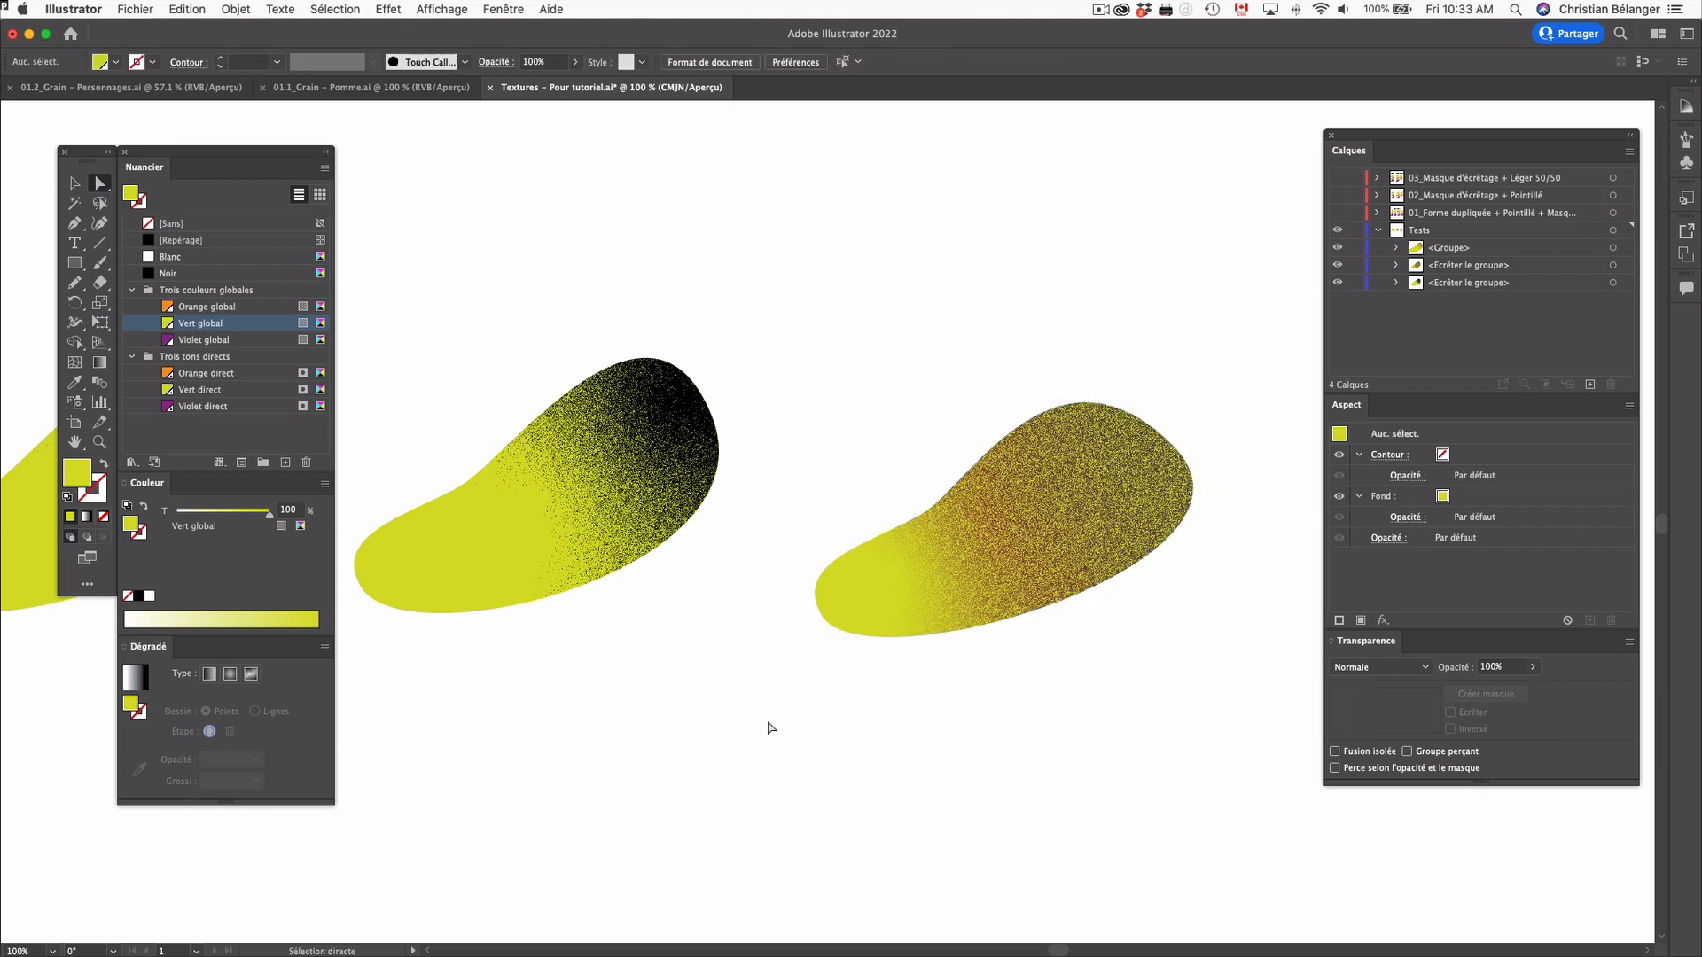
# Set the document raster effects resolution to Elevée (300 ppp) and apply it to the grain on the test shapes
pyautogui.hscroll(-7, 919, 714)
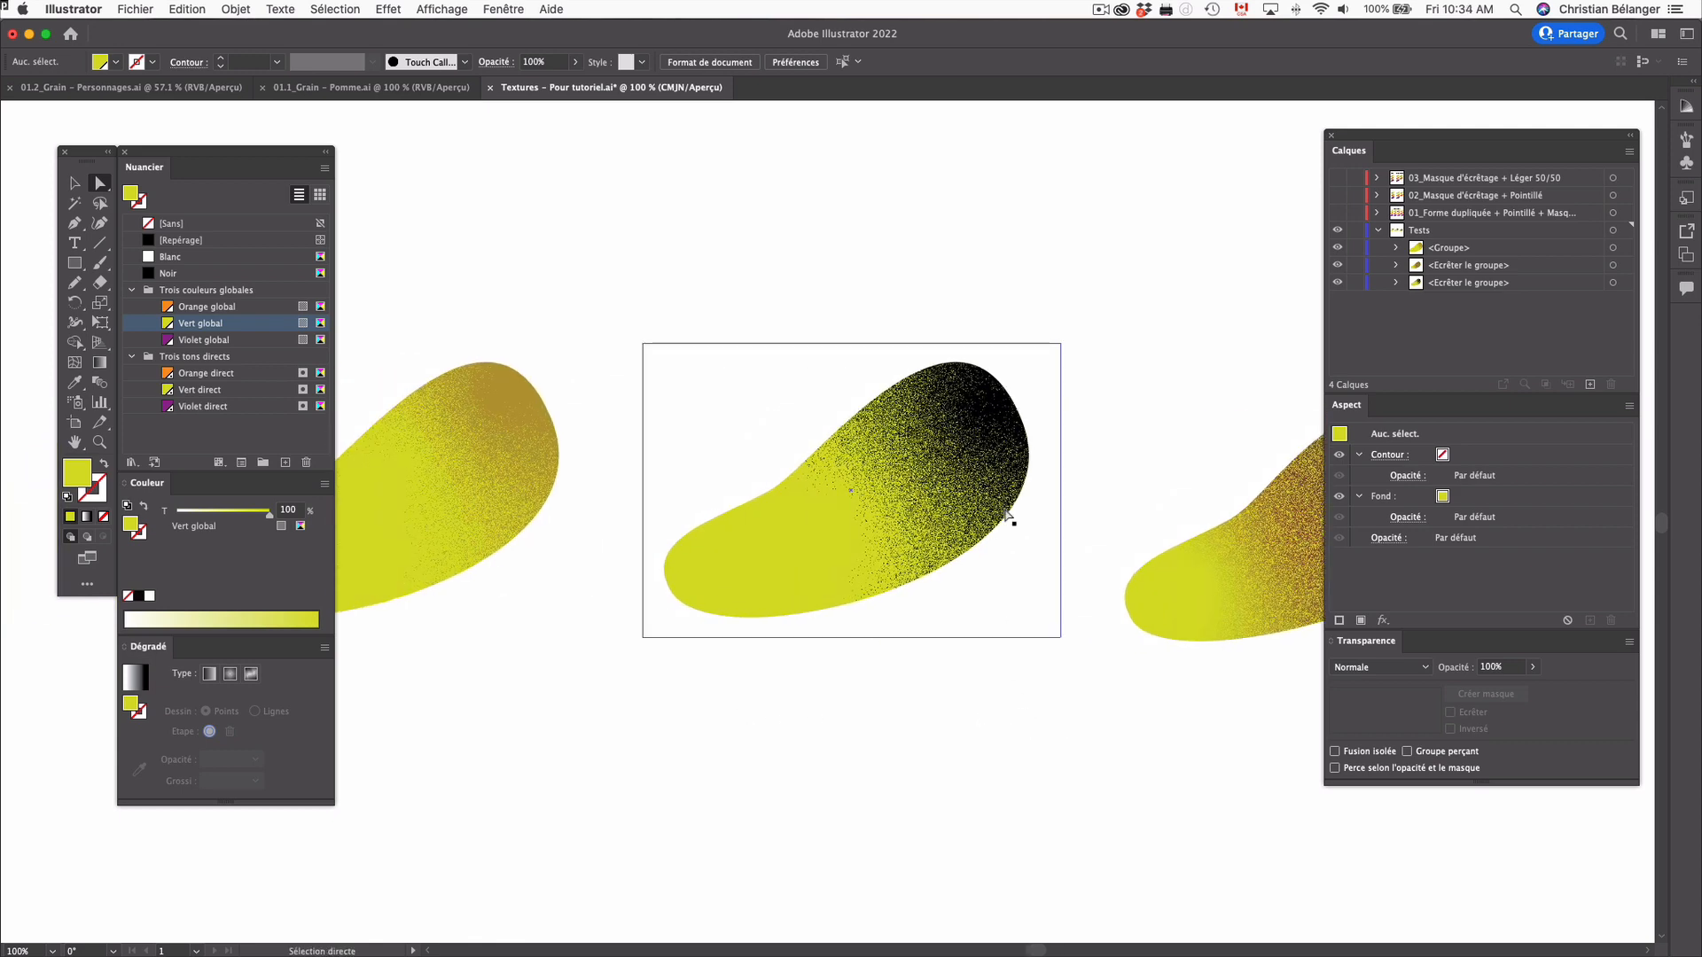
pyautogui.press('super')
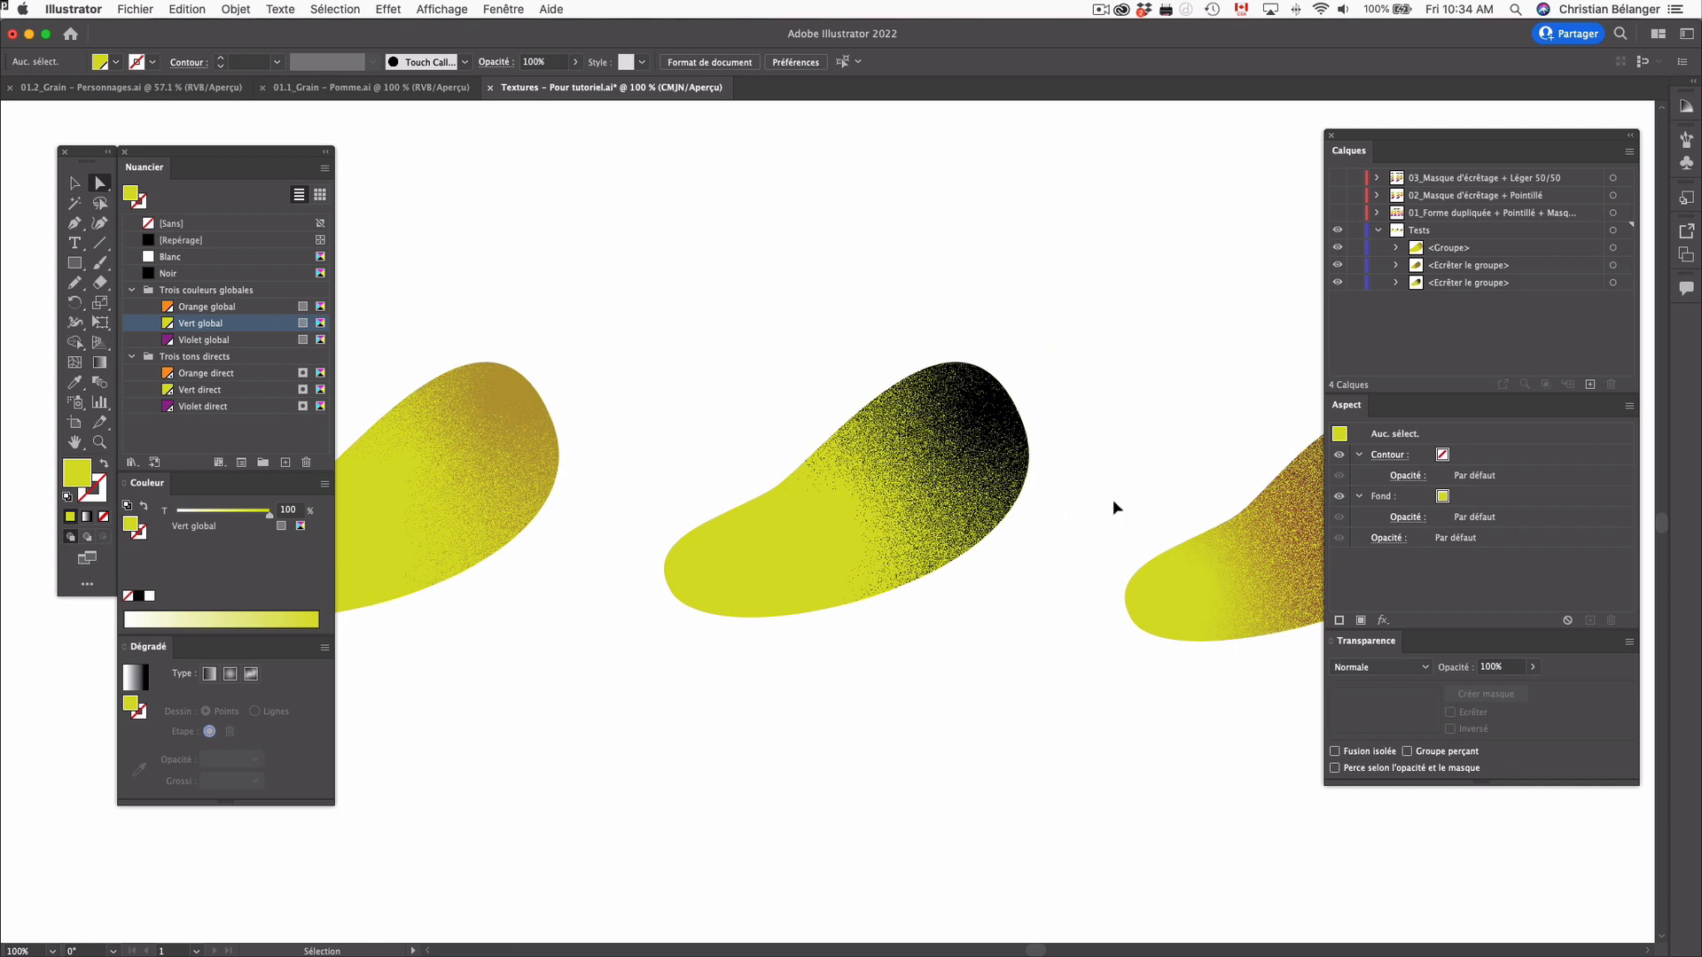
pyautogui.press('super+equal')
pyautogui.press('super+equal')
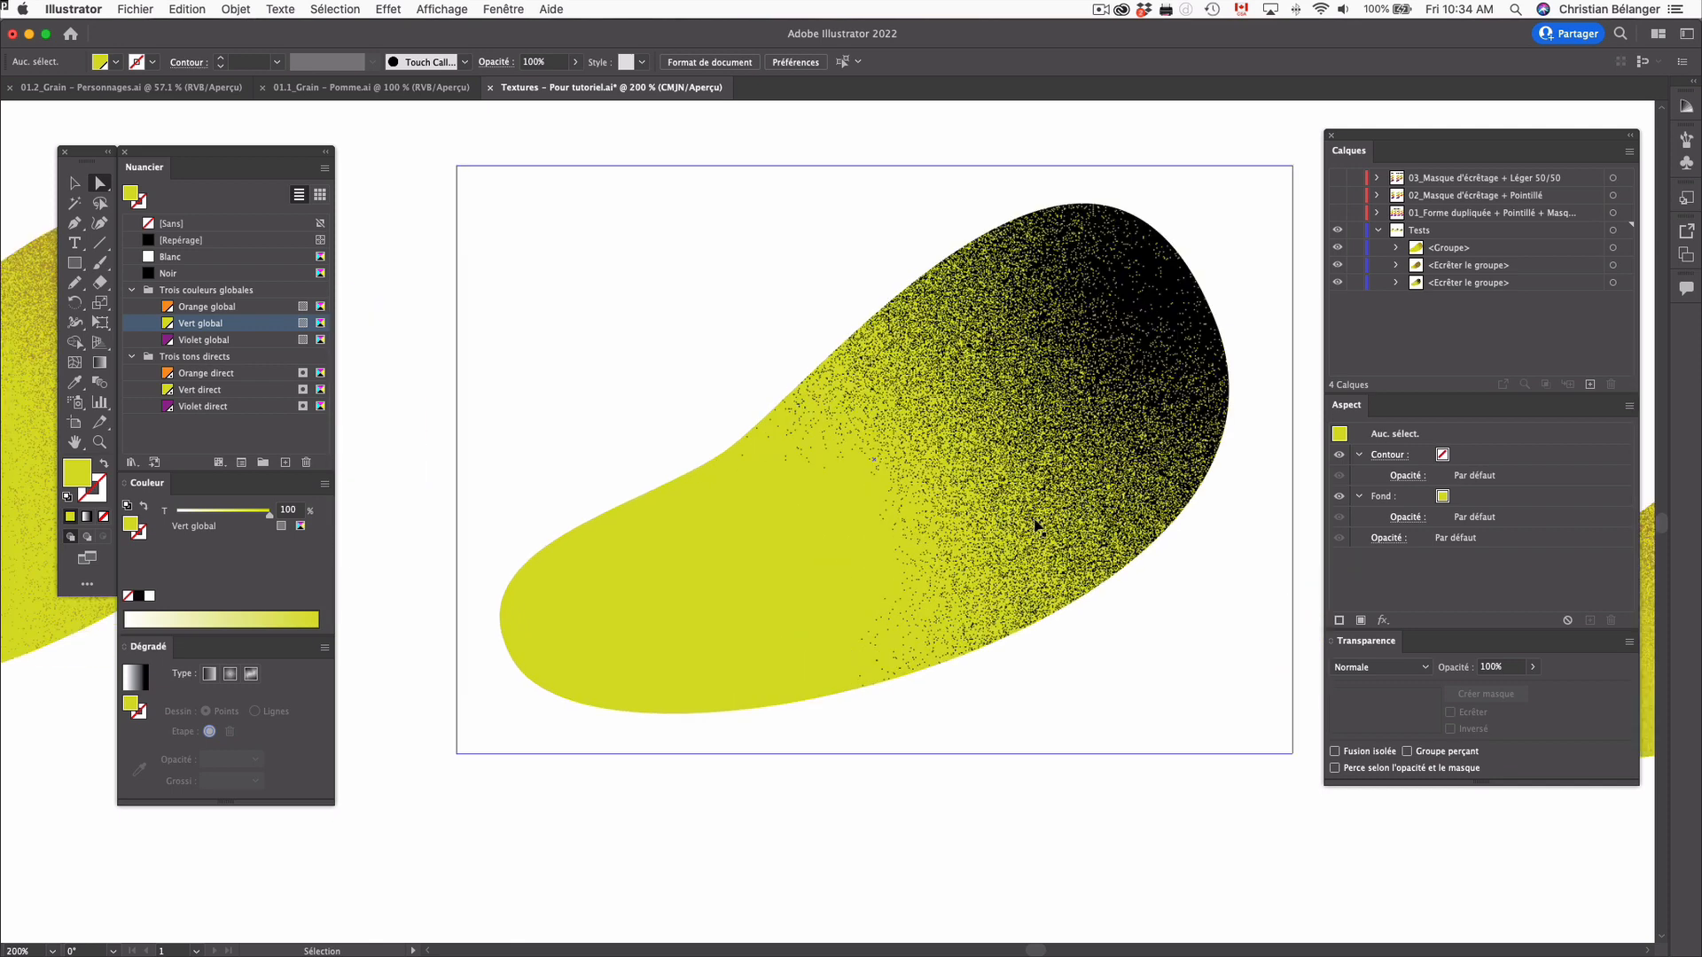
pyautogui.press('super+minus')
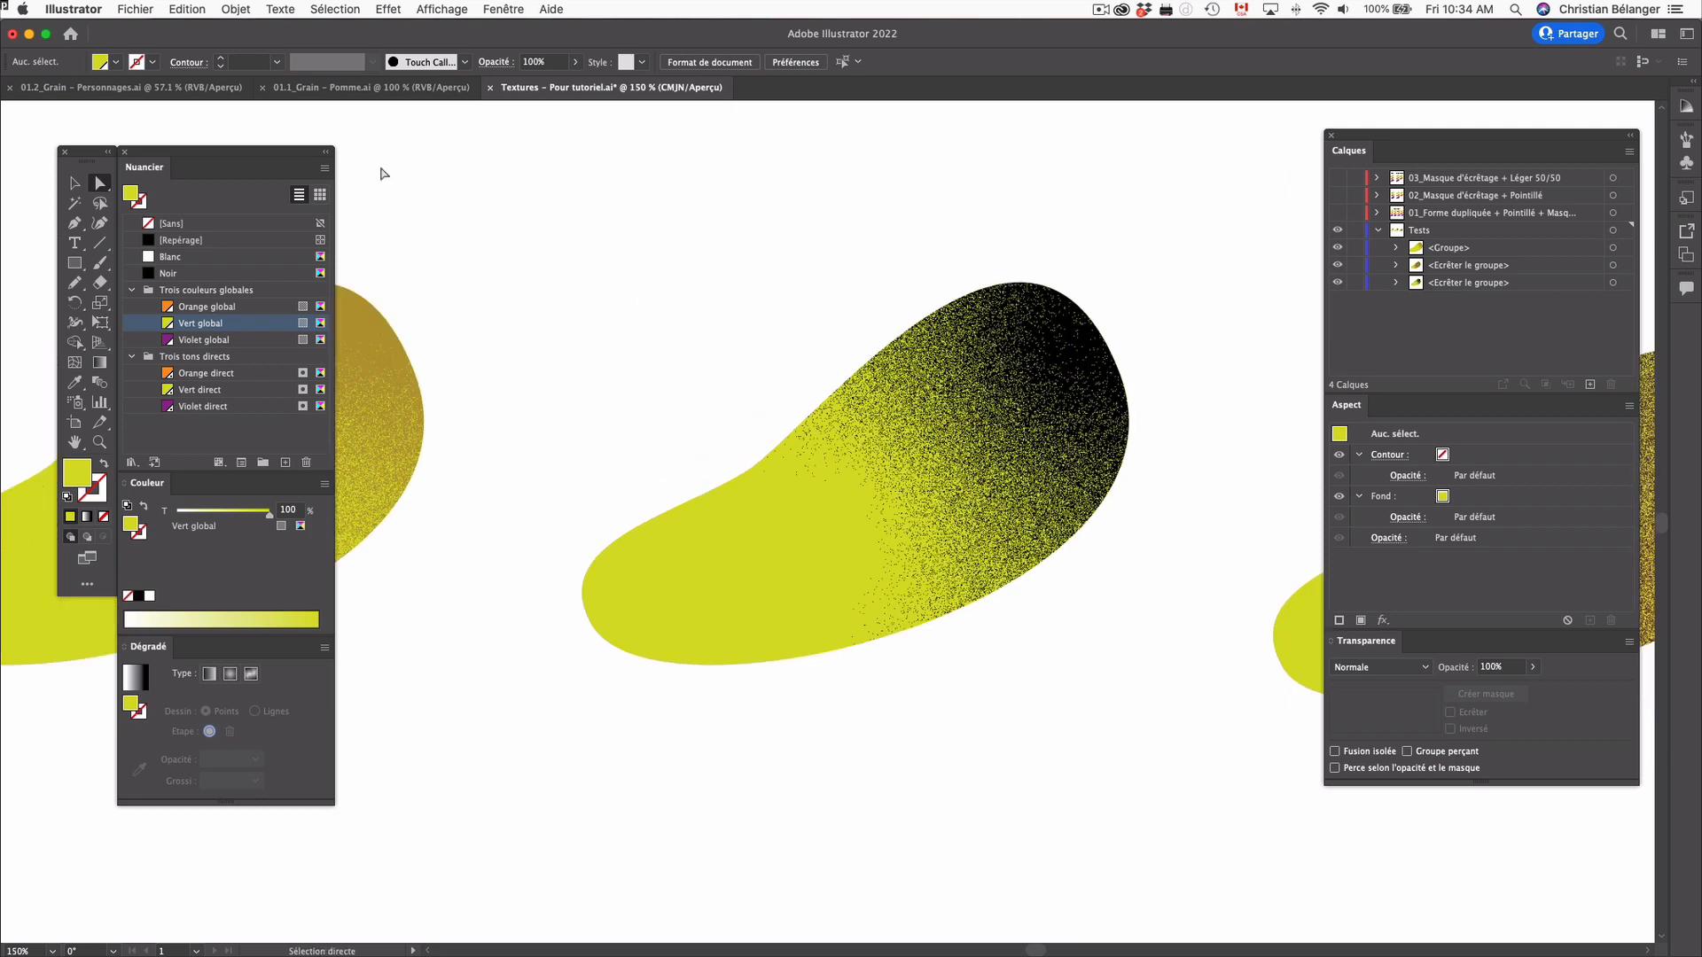
pyautogui.click(396, 10)
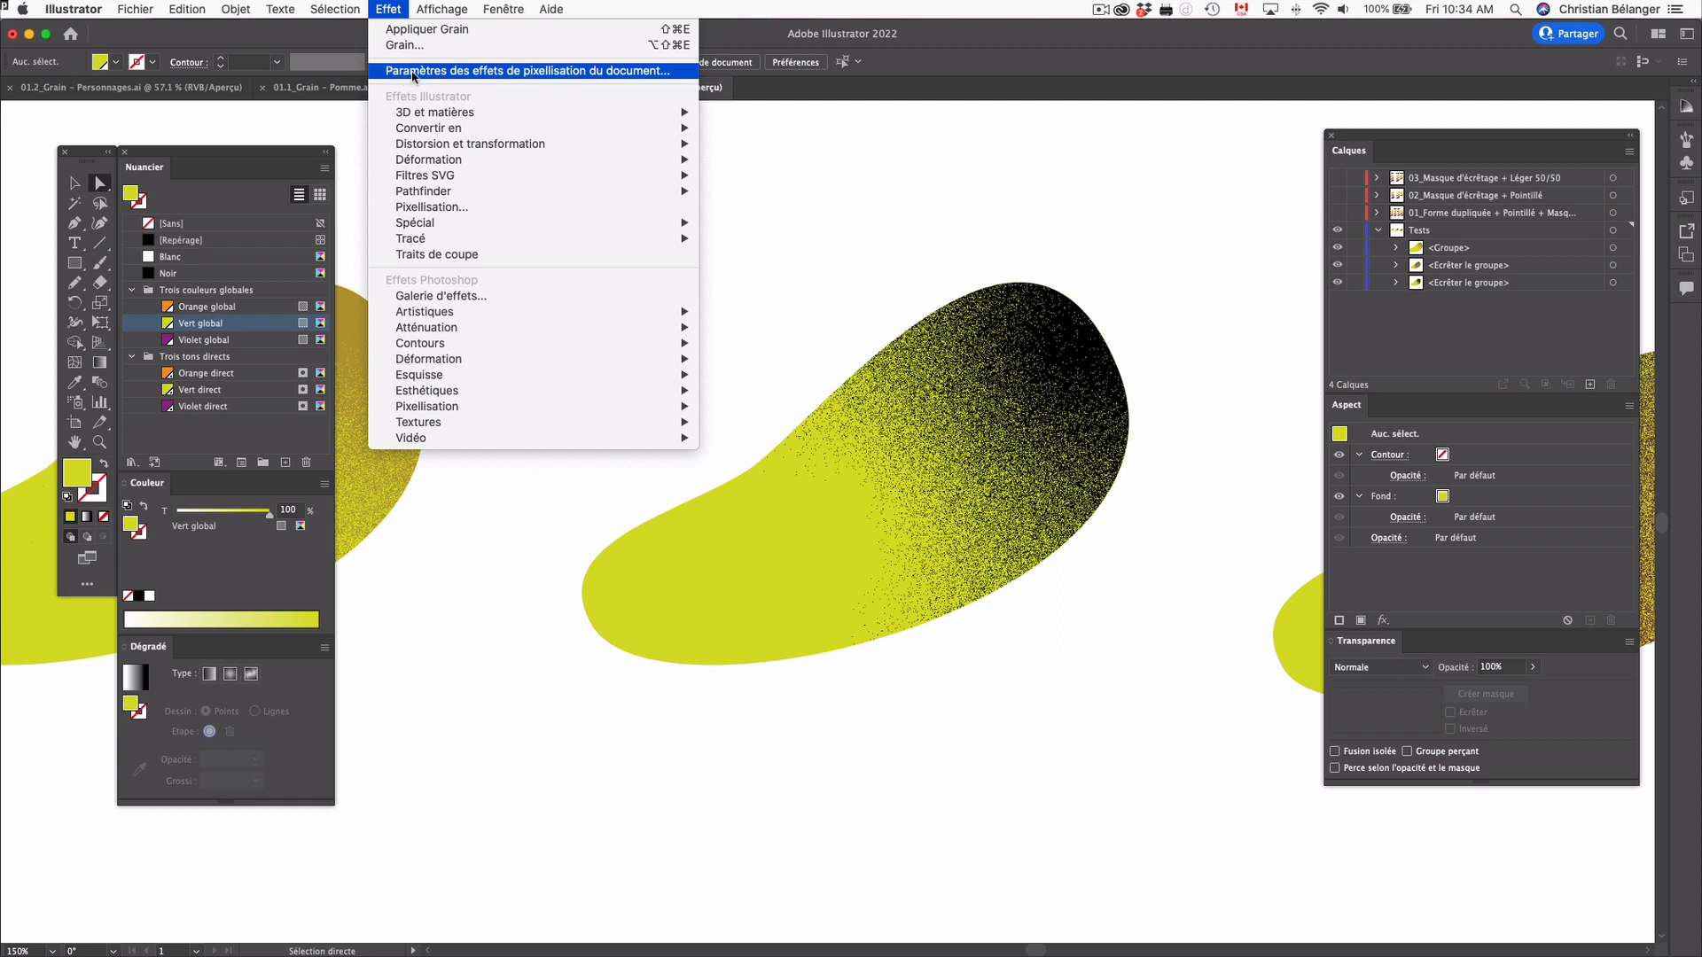
pyautogui.click(617, 73)
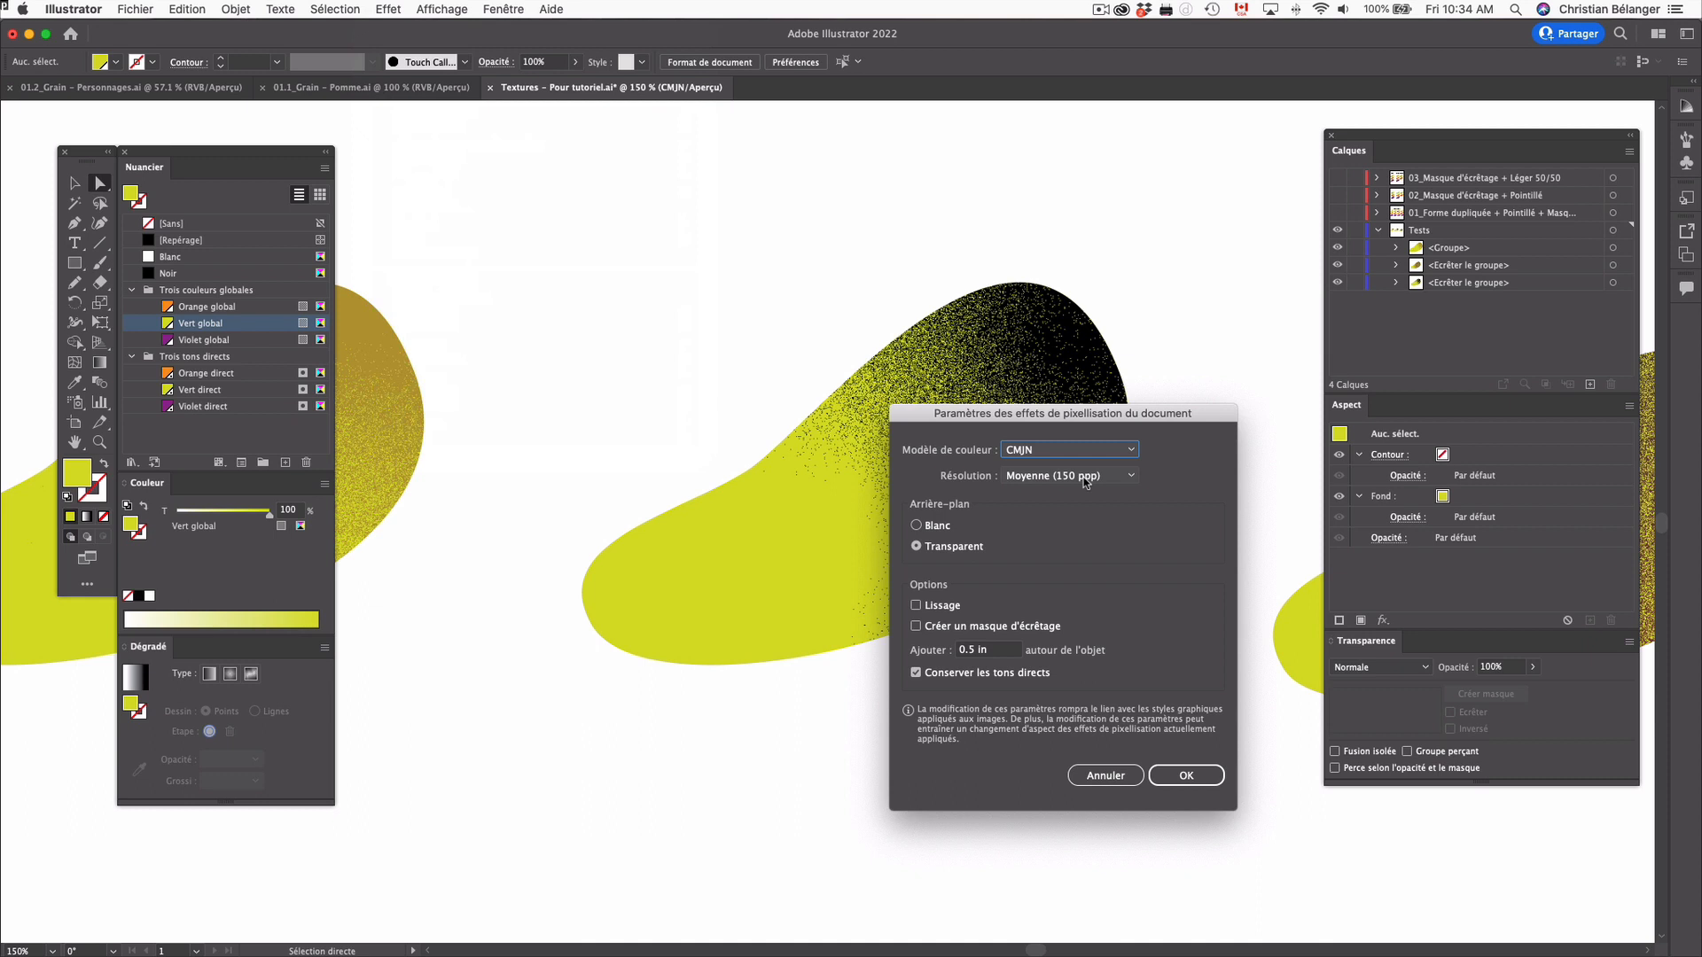
pyautogui.moveTo(1099, 423); pyautogui.dragTo(1171, 497)
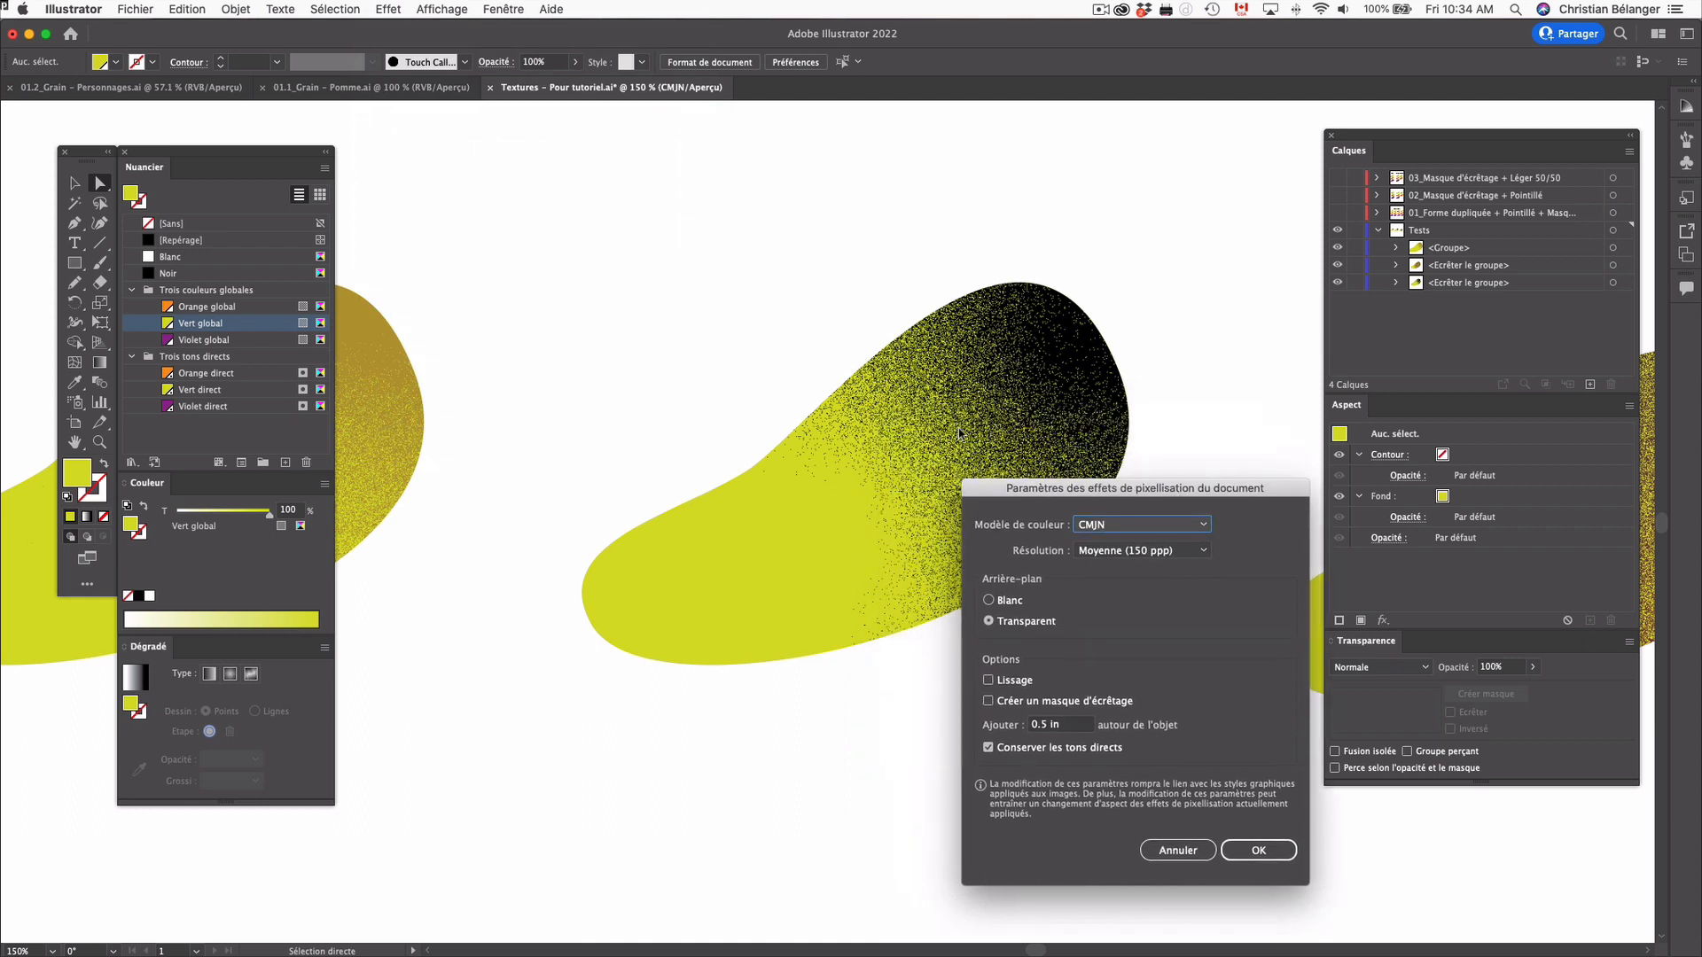
pyautogui.click(1180, 558)
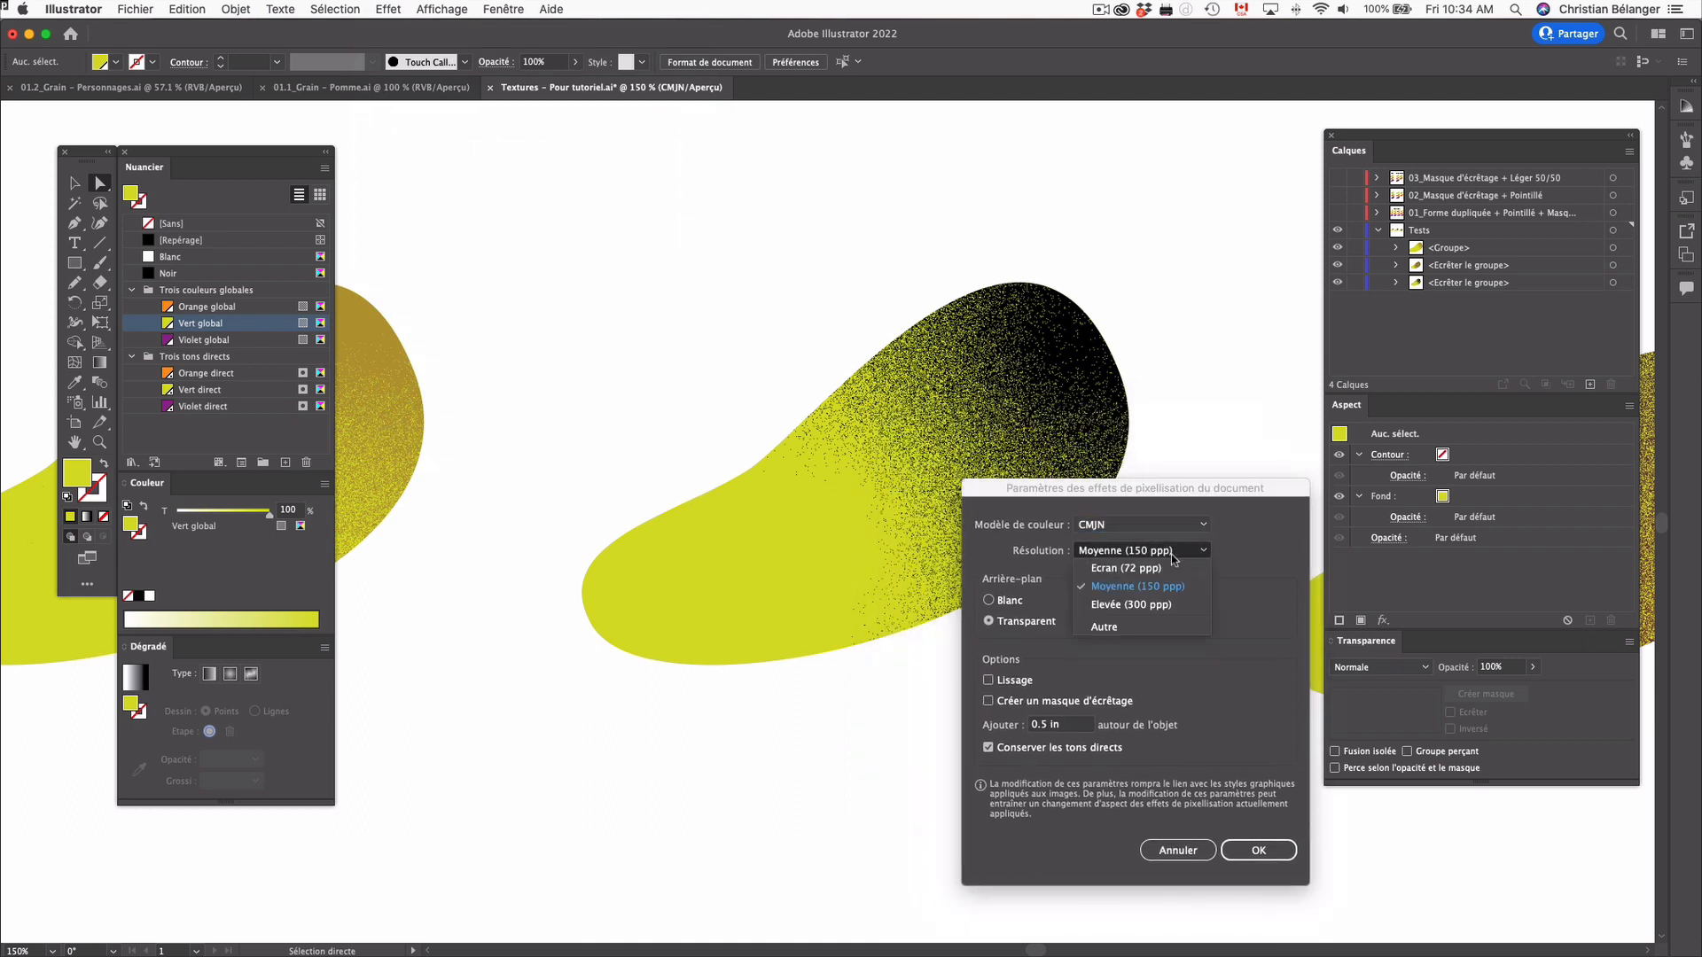
pyautogui.click(1147, 604)
pyautogui.click(1248, 854)
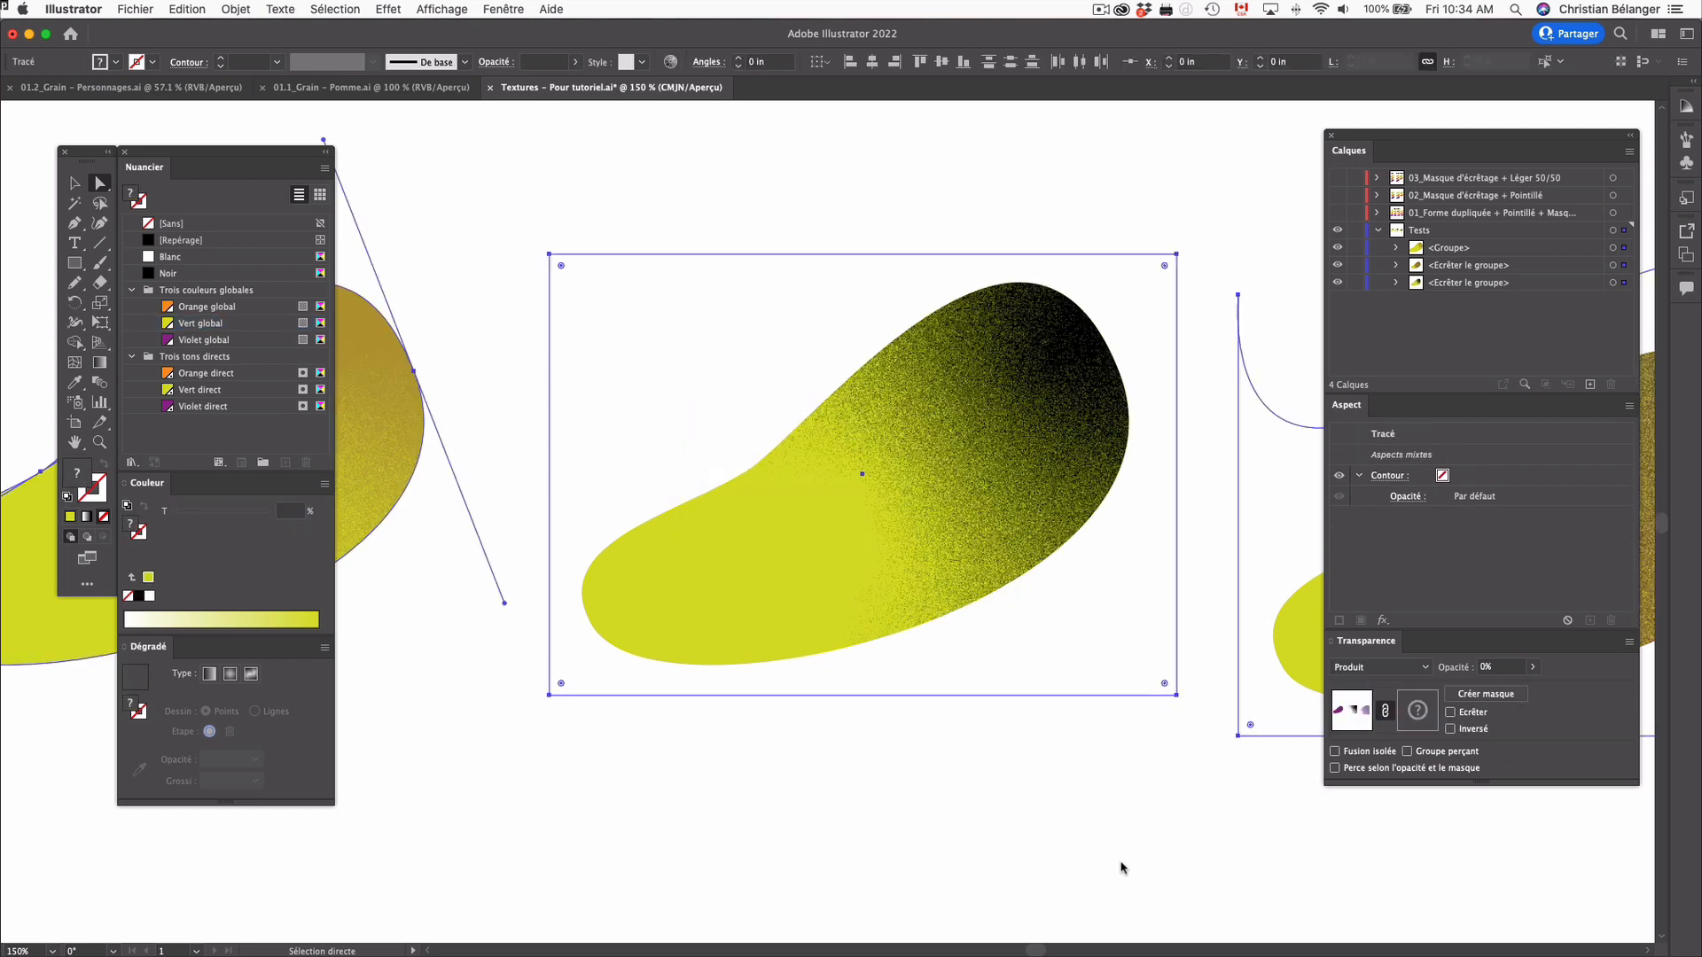
# Clear the selection and set the document raster effects resolution to Ecran (72 ppp)
pyautogui.press('super+minus')
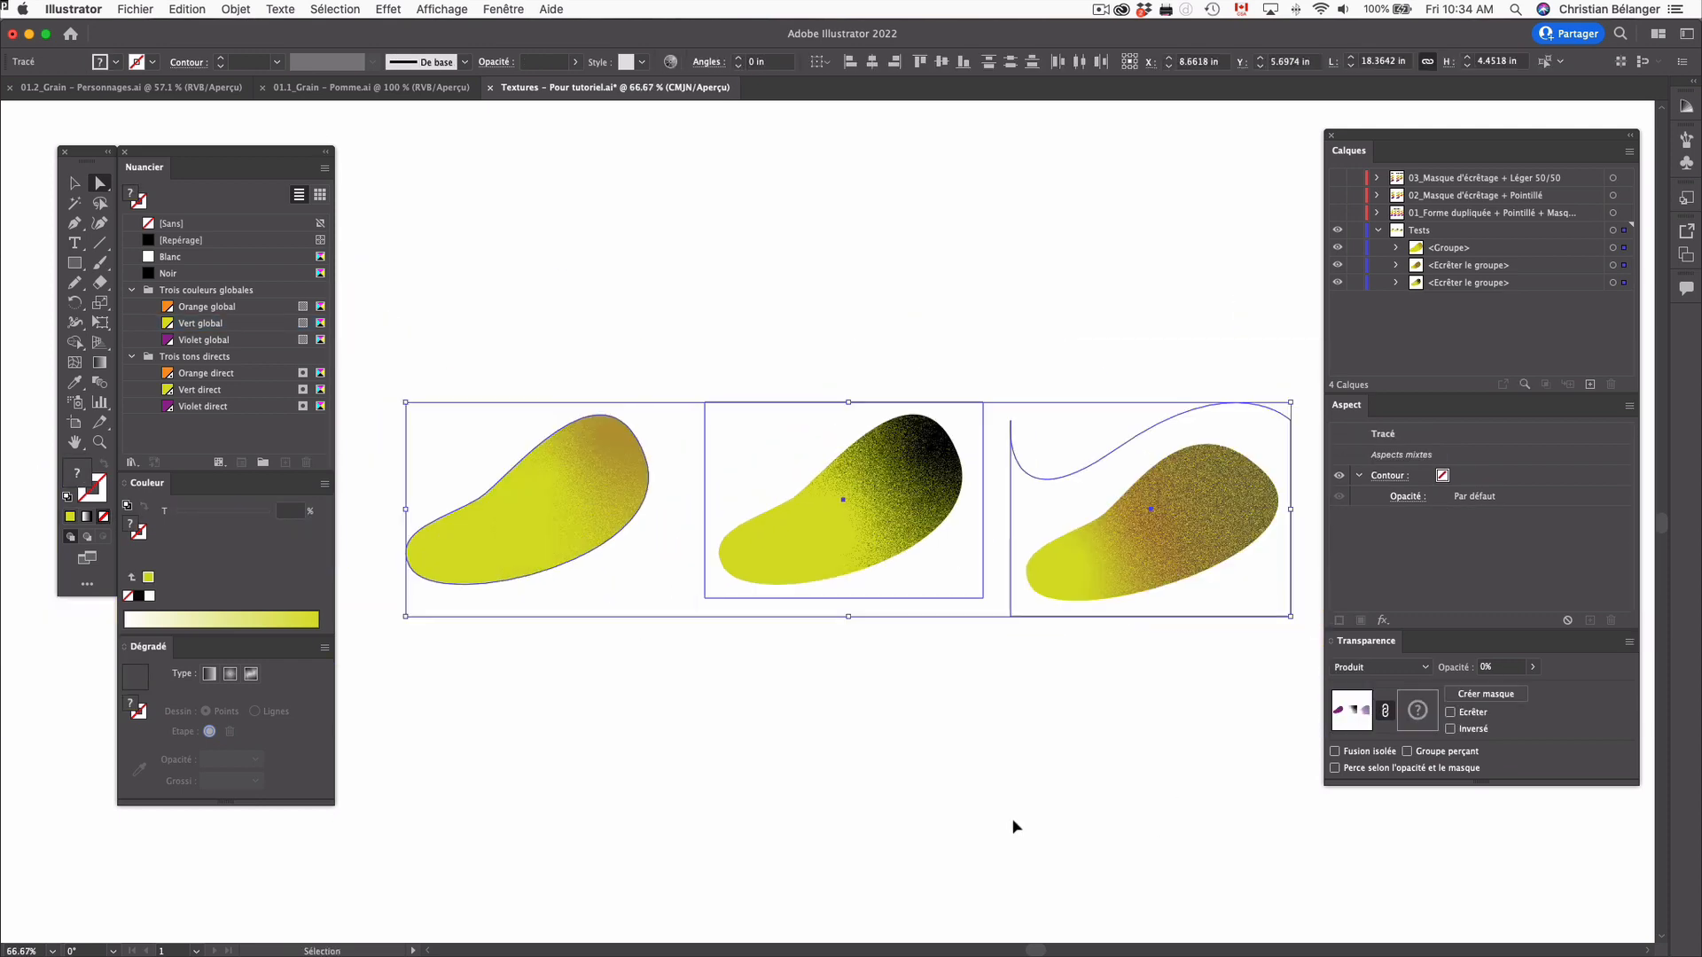
pyautogui.press('super+equal')
pyautogui.press('super+equal')
pyautogui.press('super+minus')
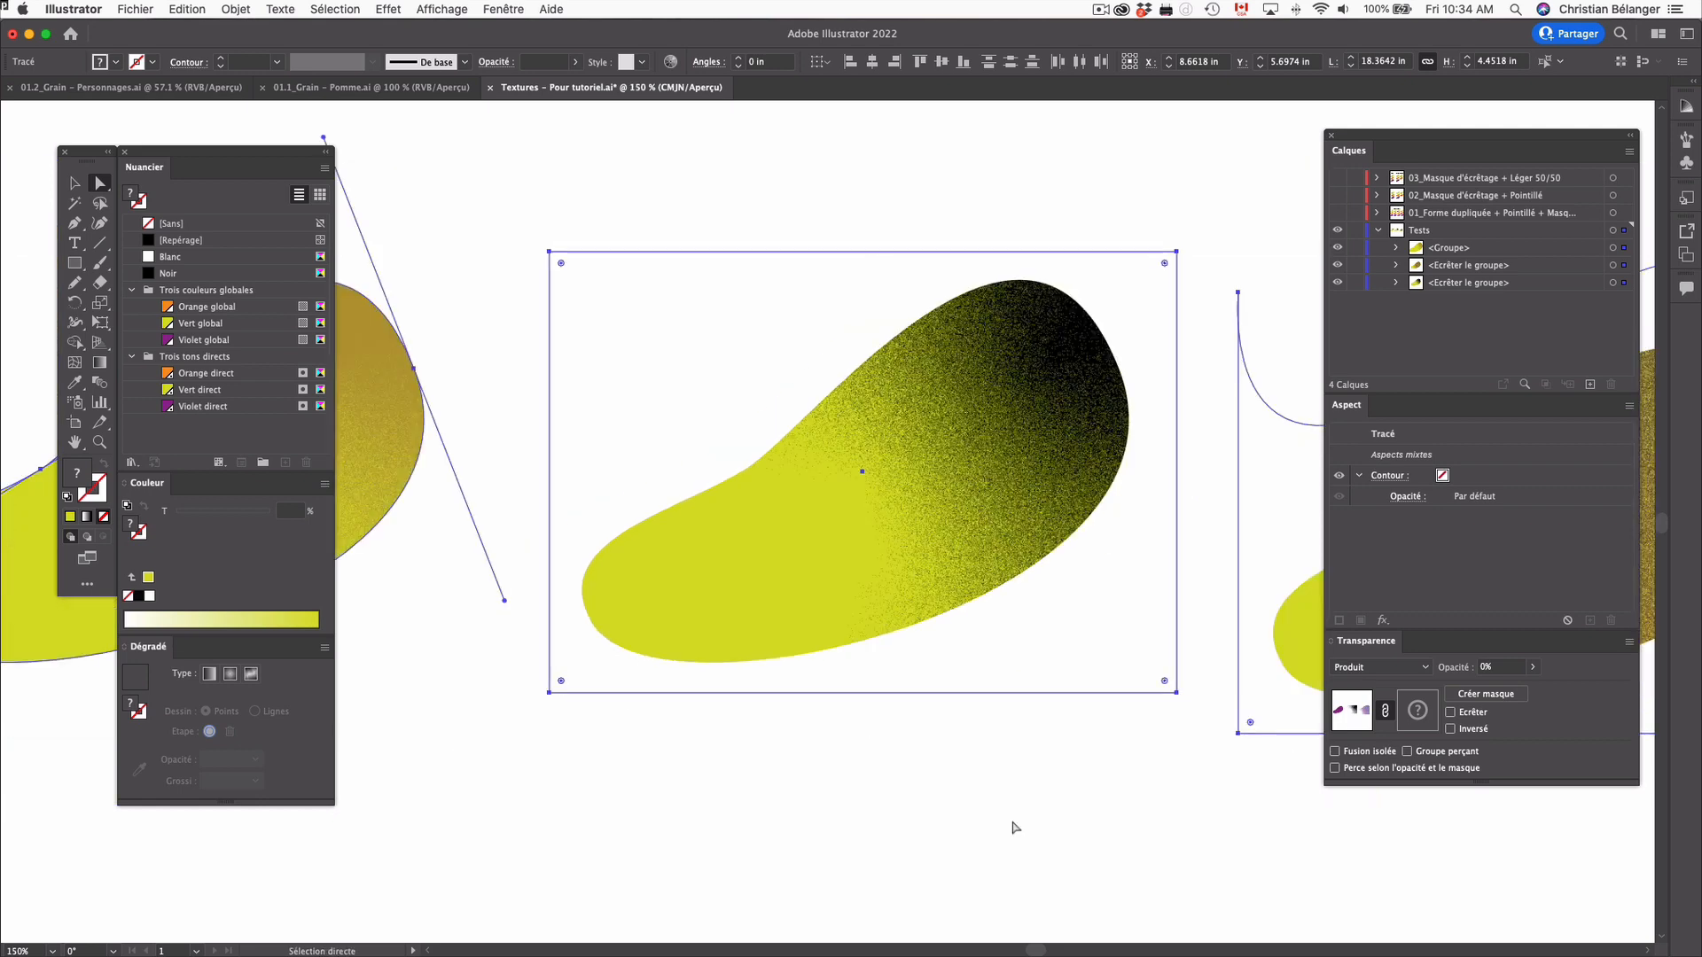
pyautogui.click(478, 125)
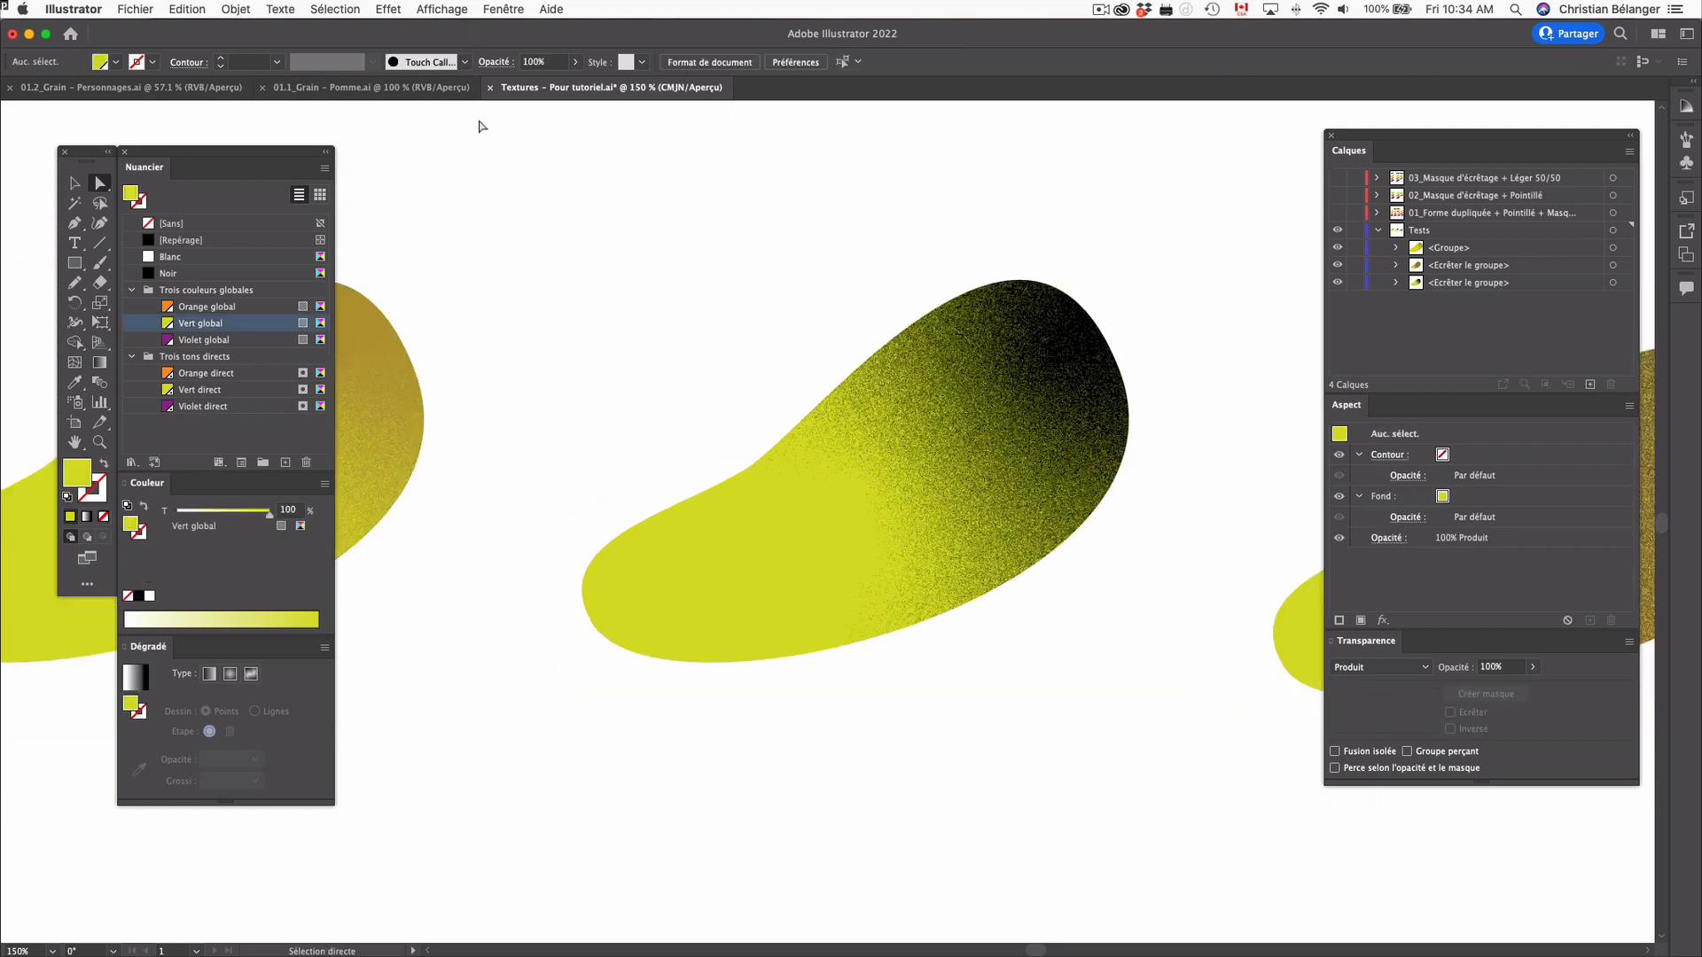
pyautogui.click(390, 9)
pyautogui.click(398, 71)
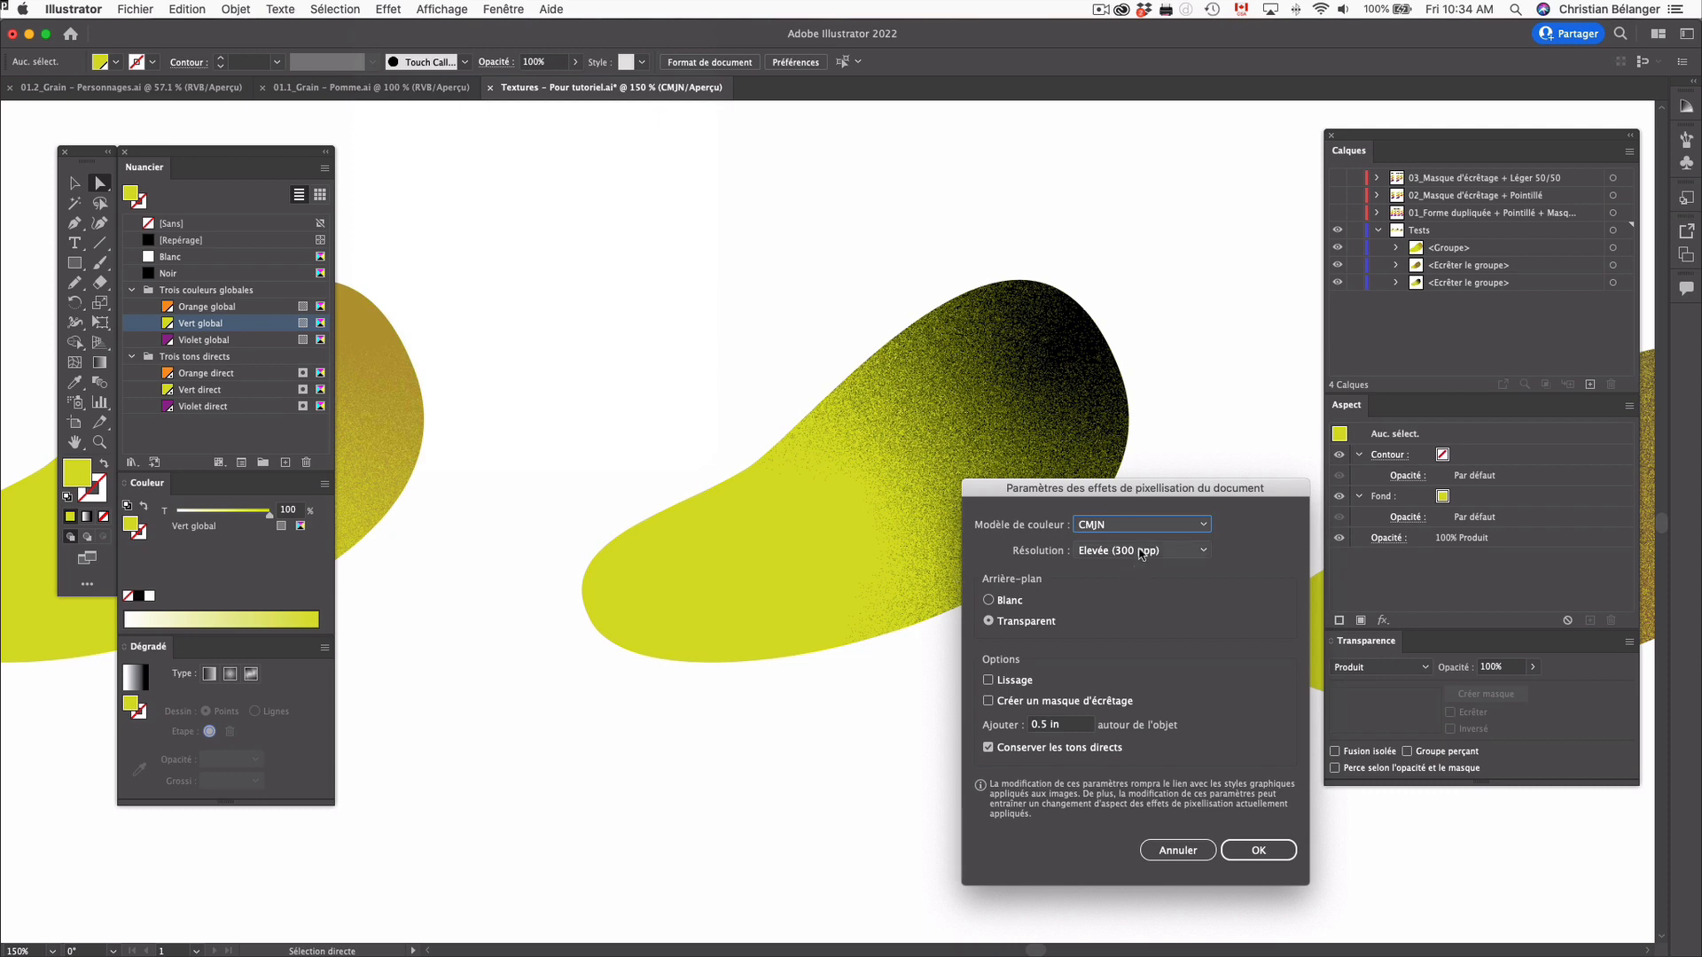
pyautogui.click(1141, 550)
pyautogui.click(1130, 568)
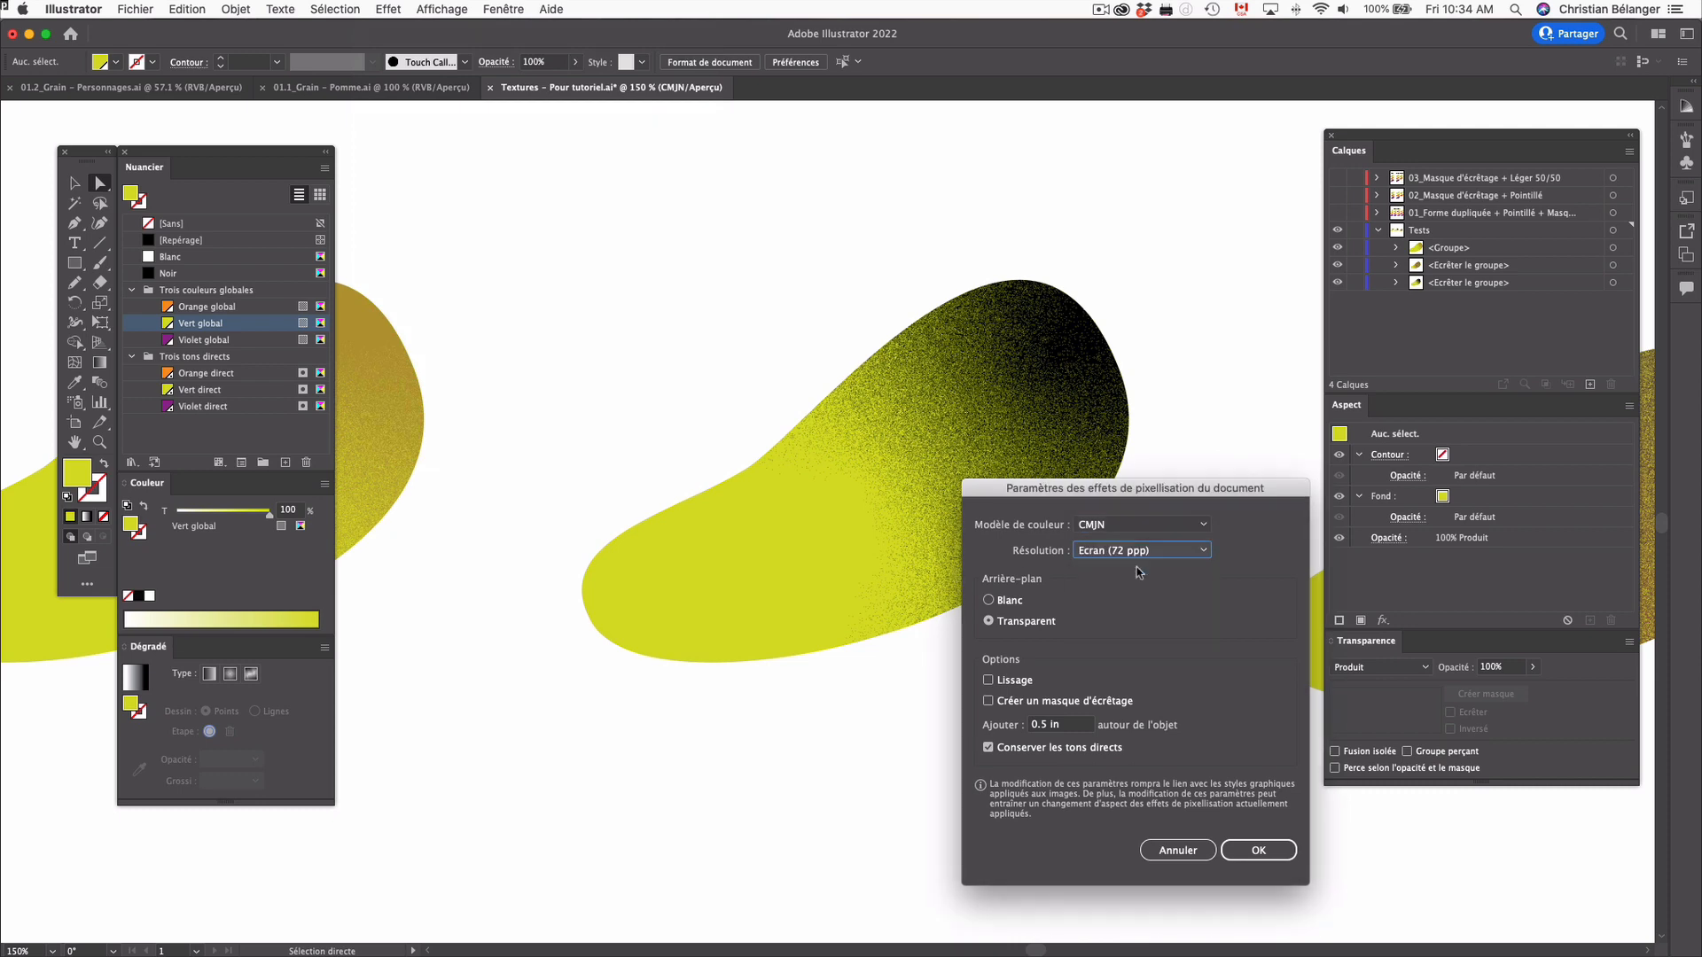
pyautogui.click(1261, 857)
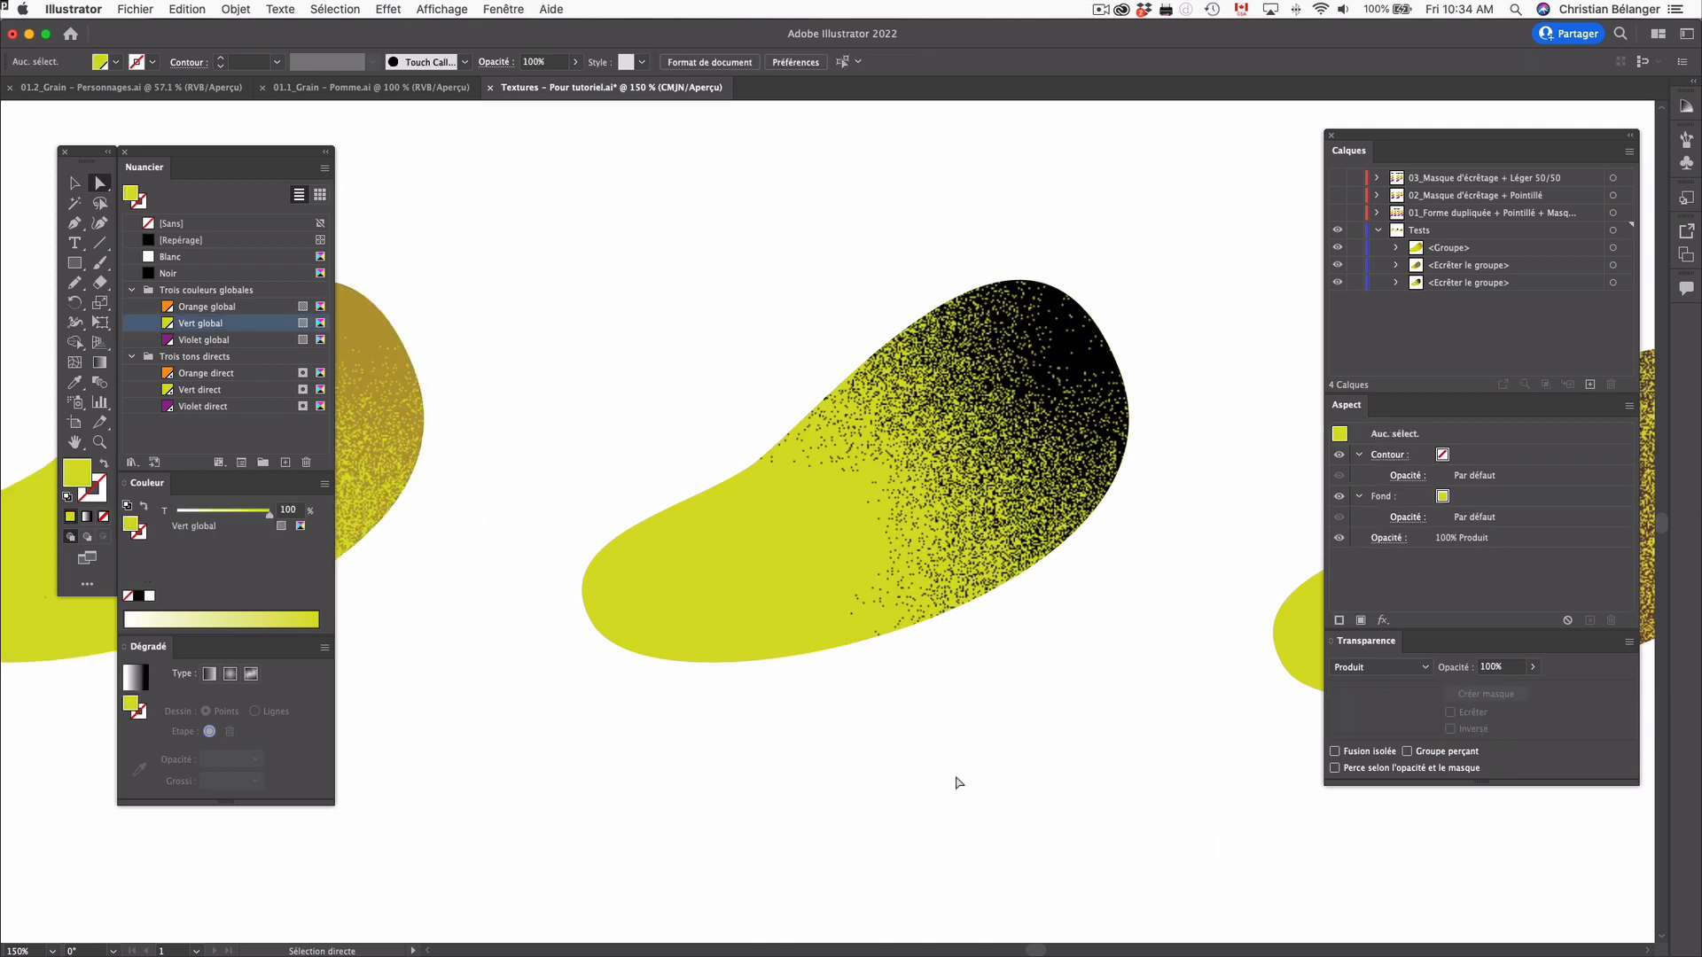
# Collapse and hide the Tests layer, then show and activate the 01_Forme dupliquée + Pointillé layer
pyautogui.press('super+minus')
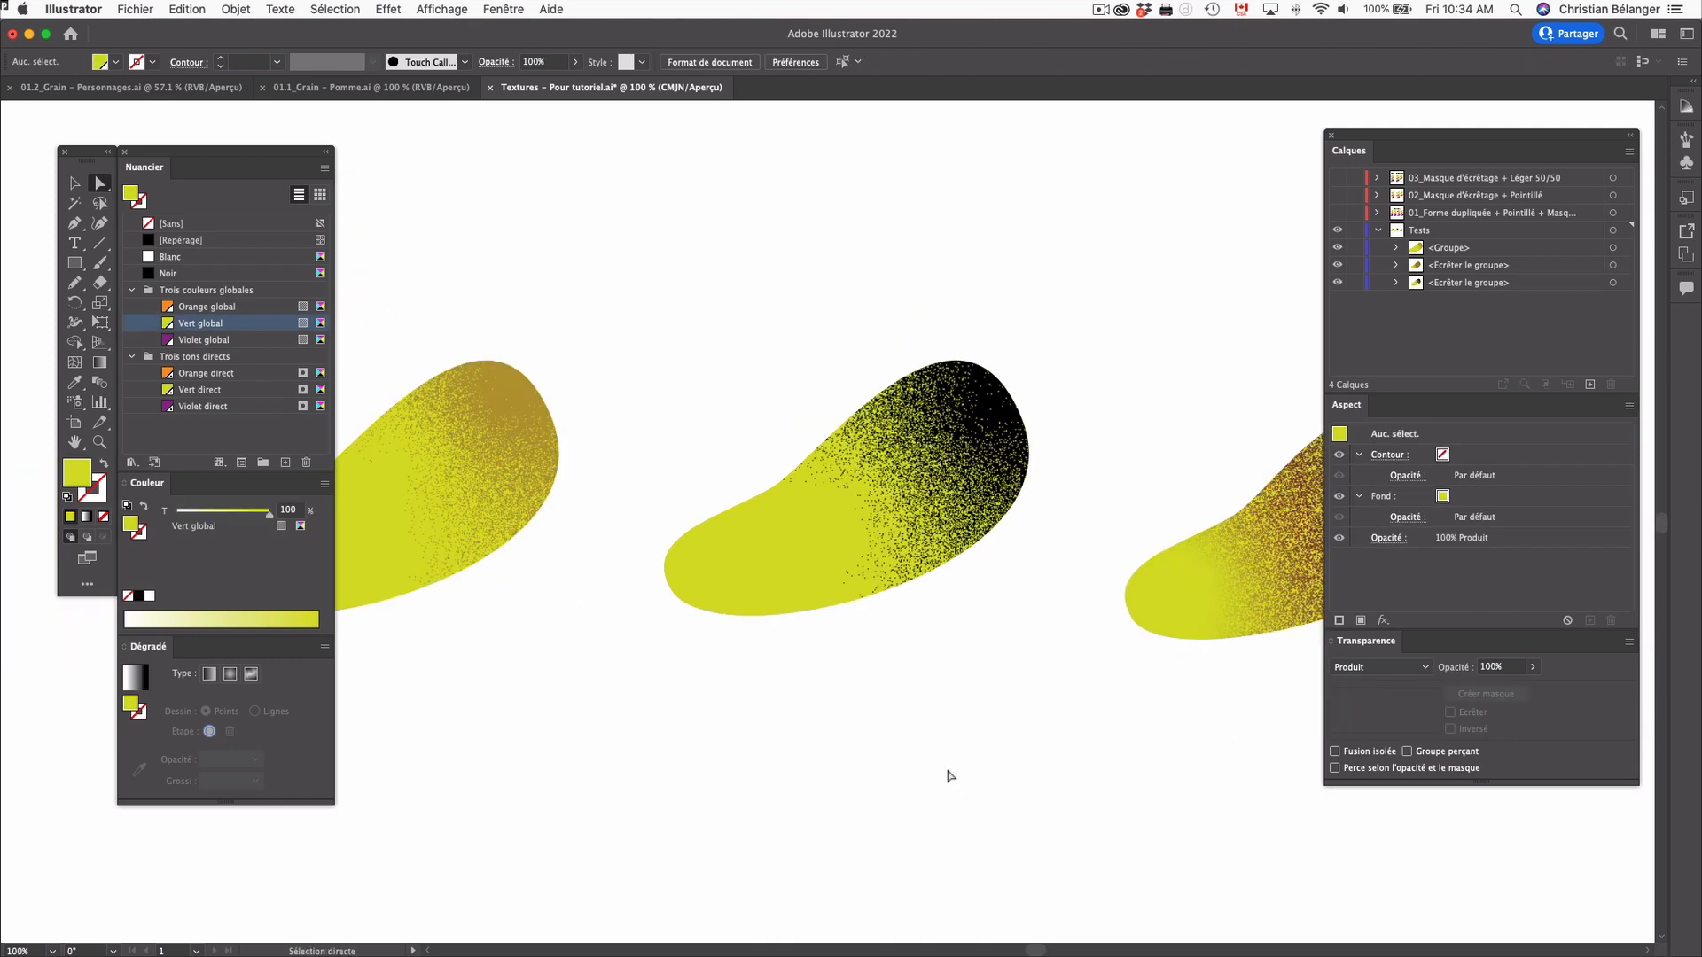
pyautogui.click(1378, 232)
pyautogui.press('super+minus')
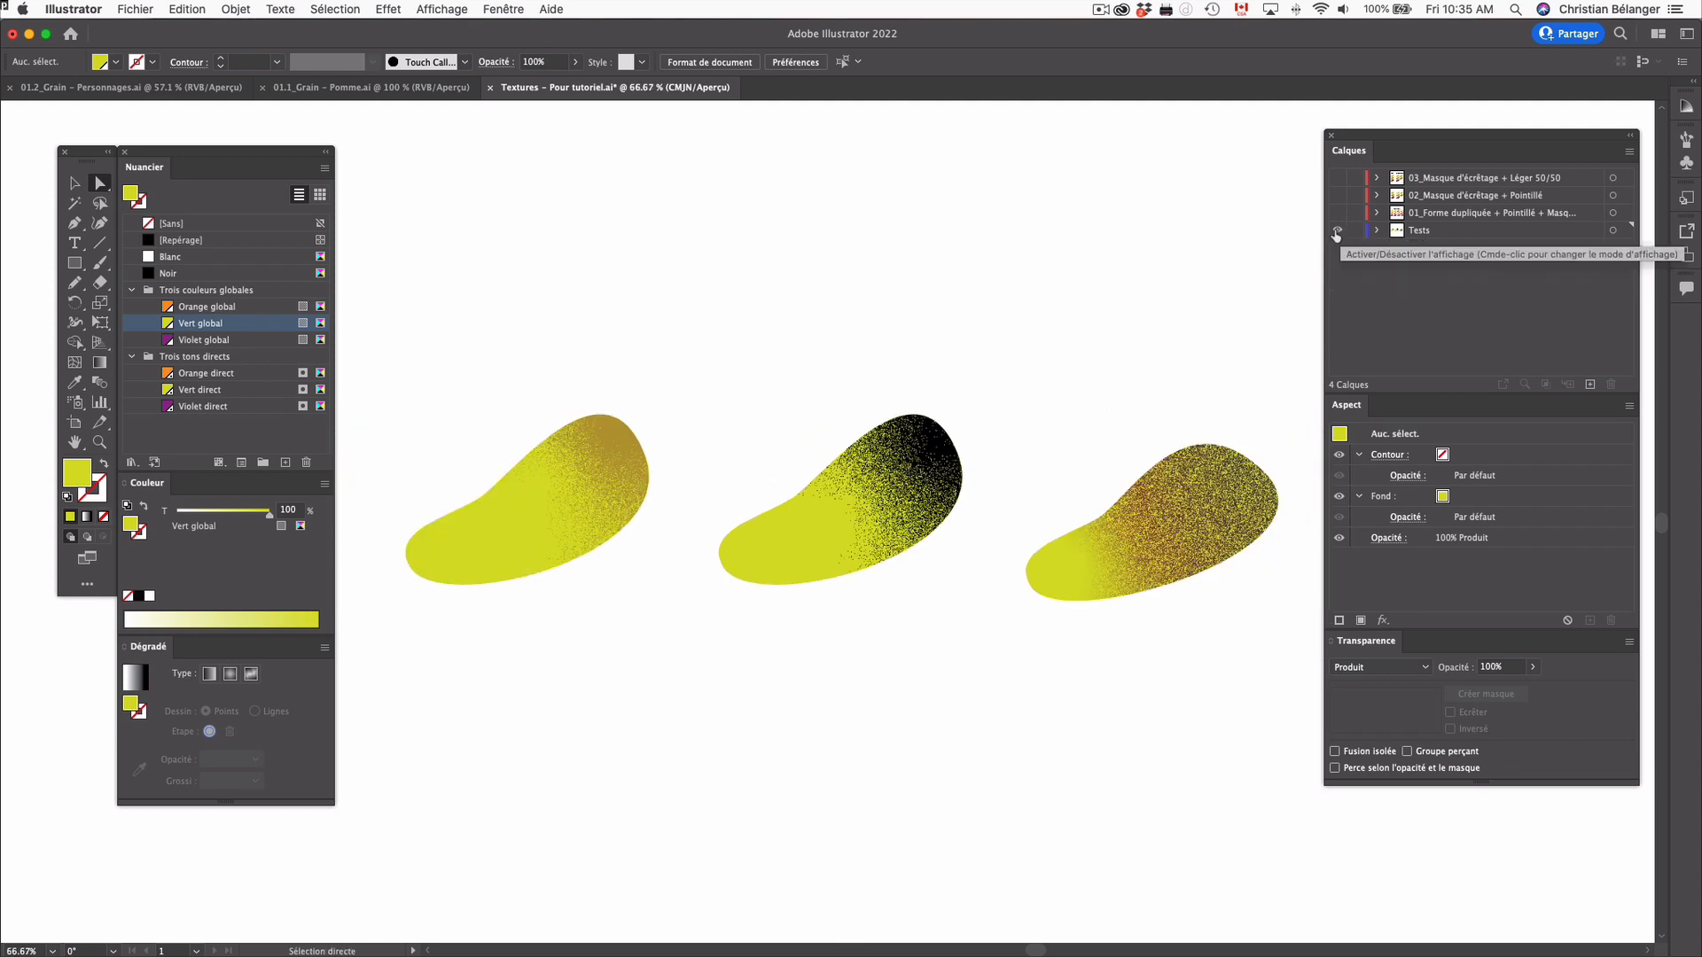
pyautogui.click(1339, 231)
pyautogui.click(1338, 214)
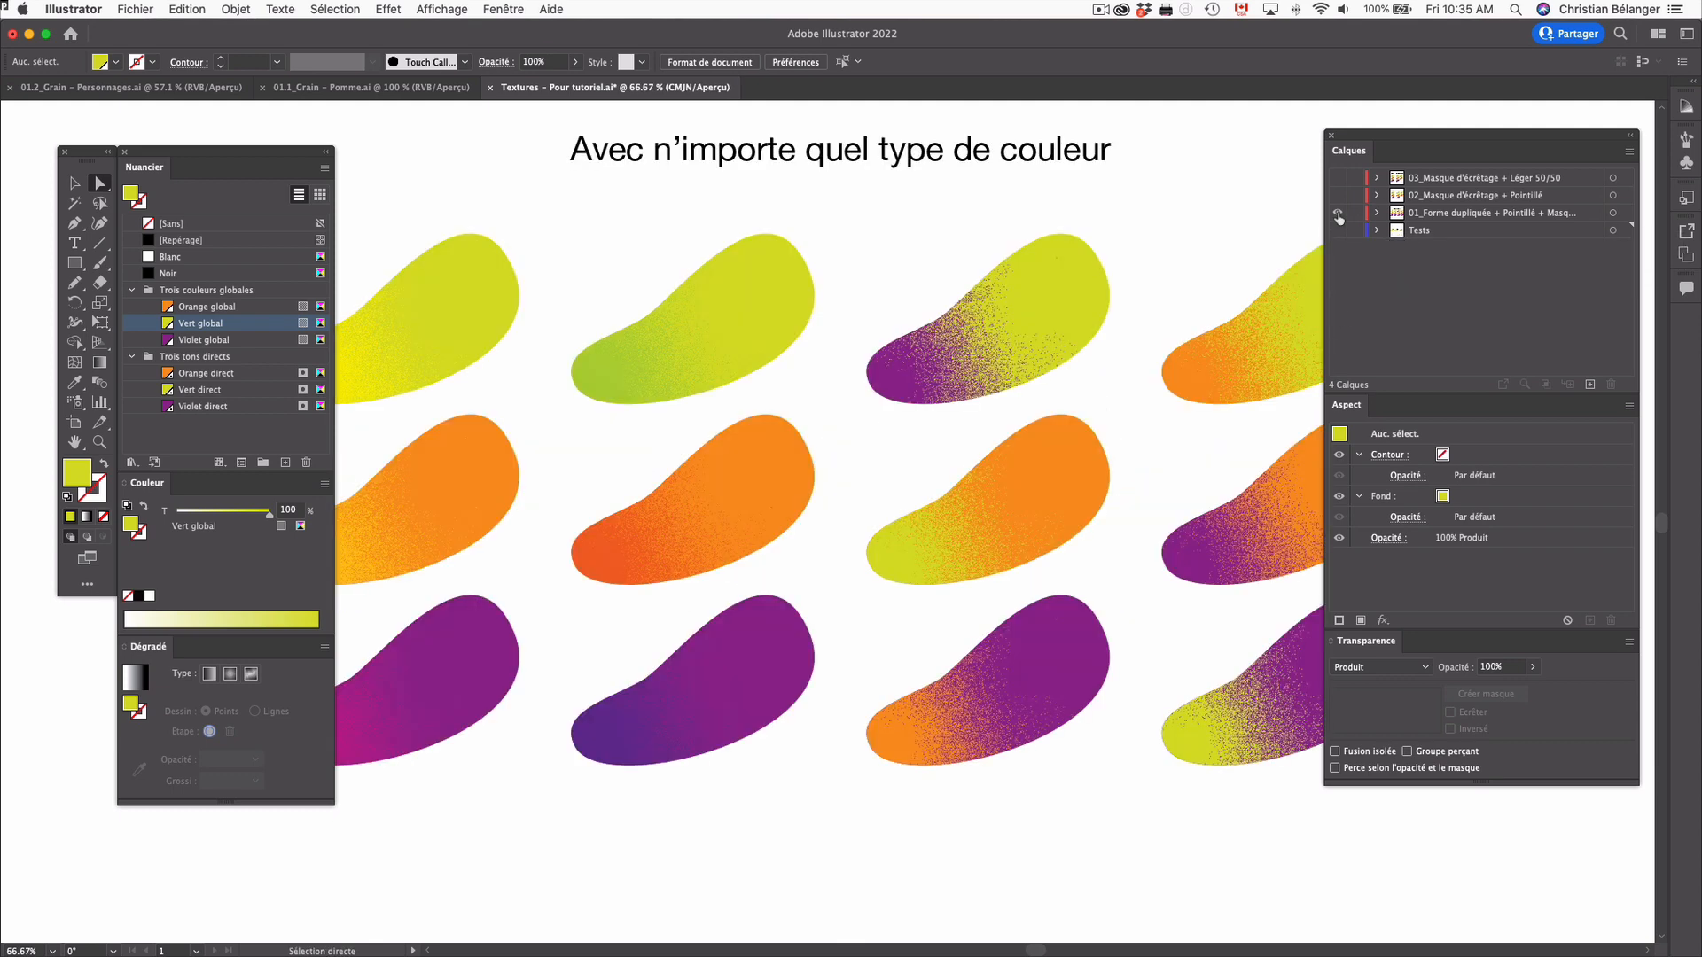
pyautogui.press('super+minus')
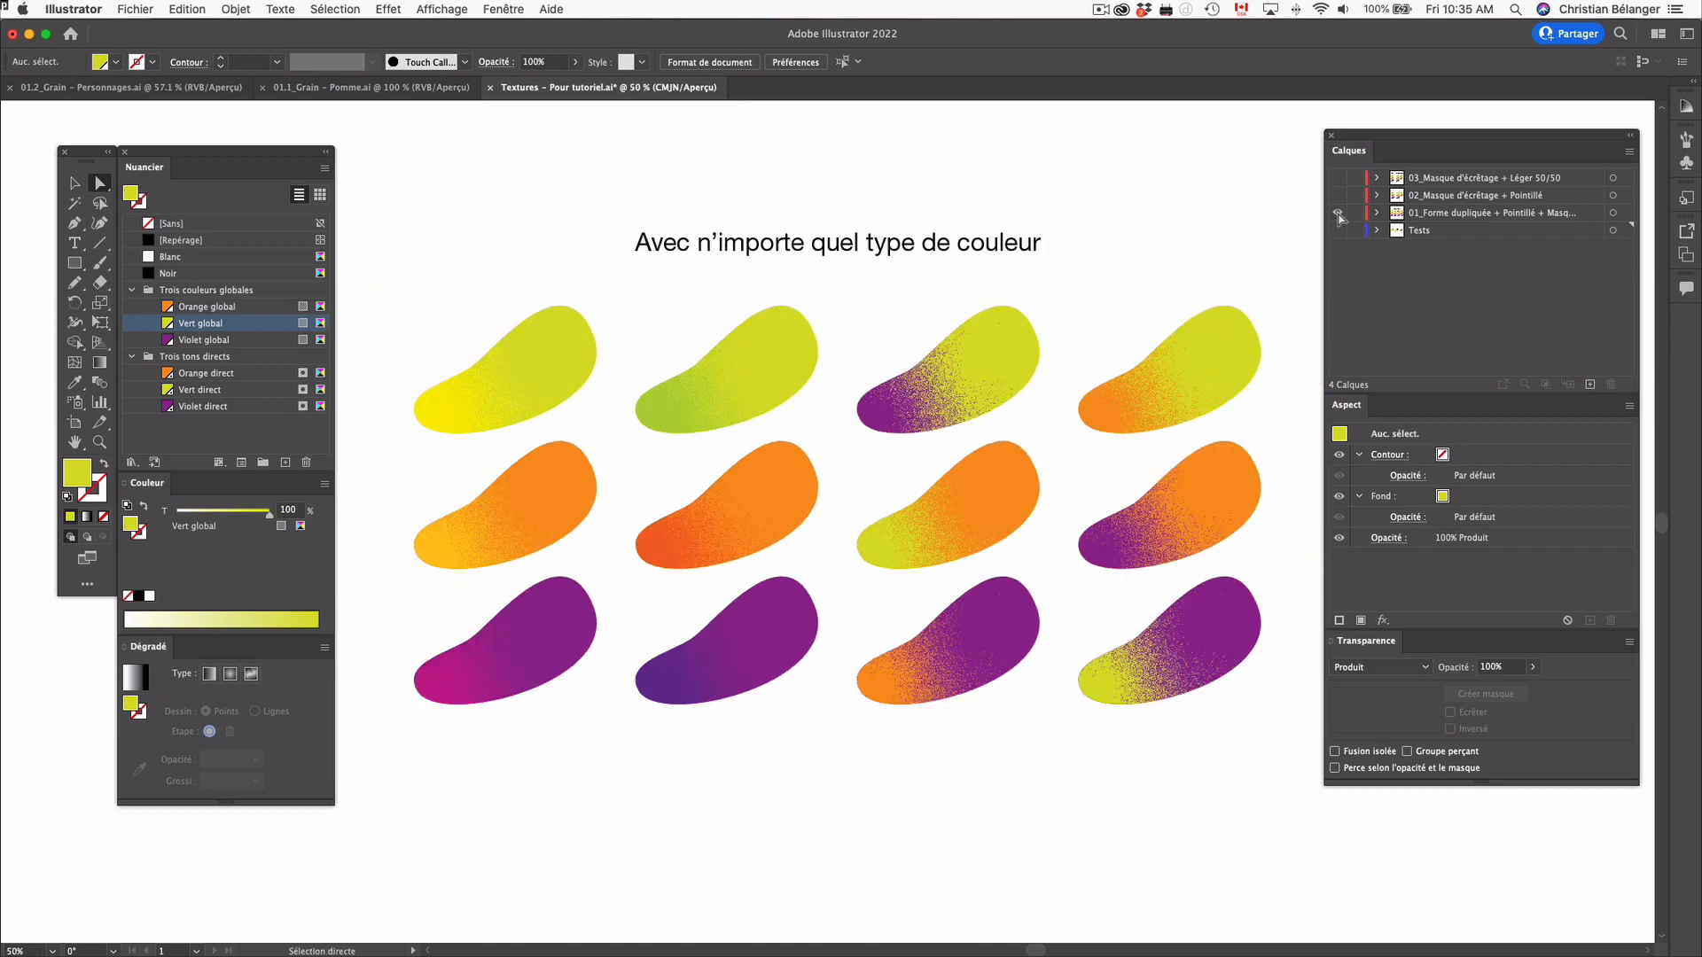
pyautogui.click(1448, 215)
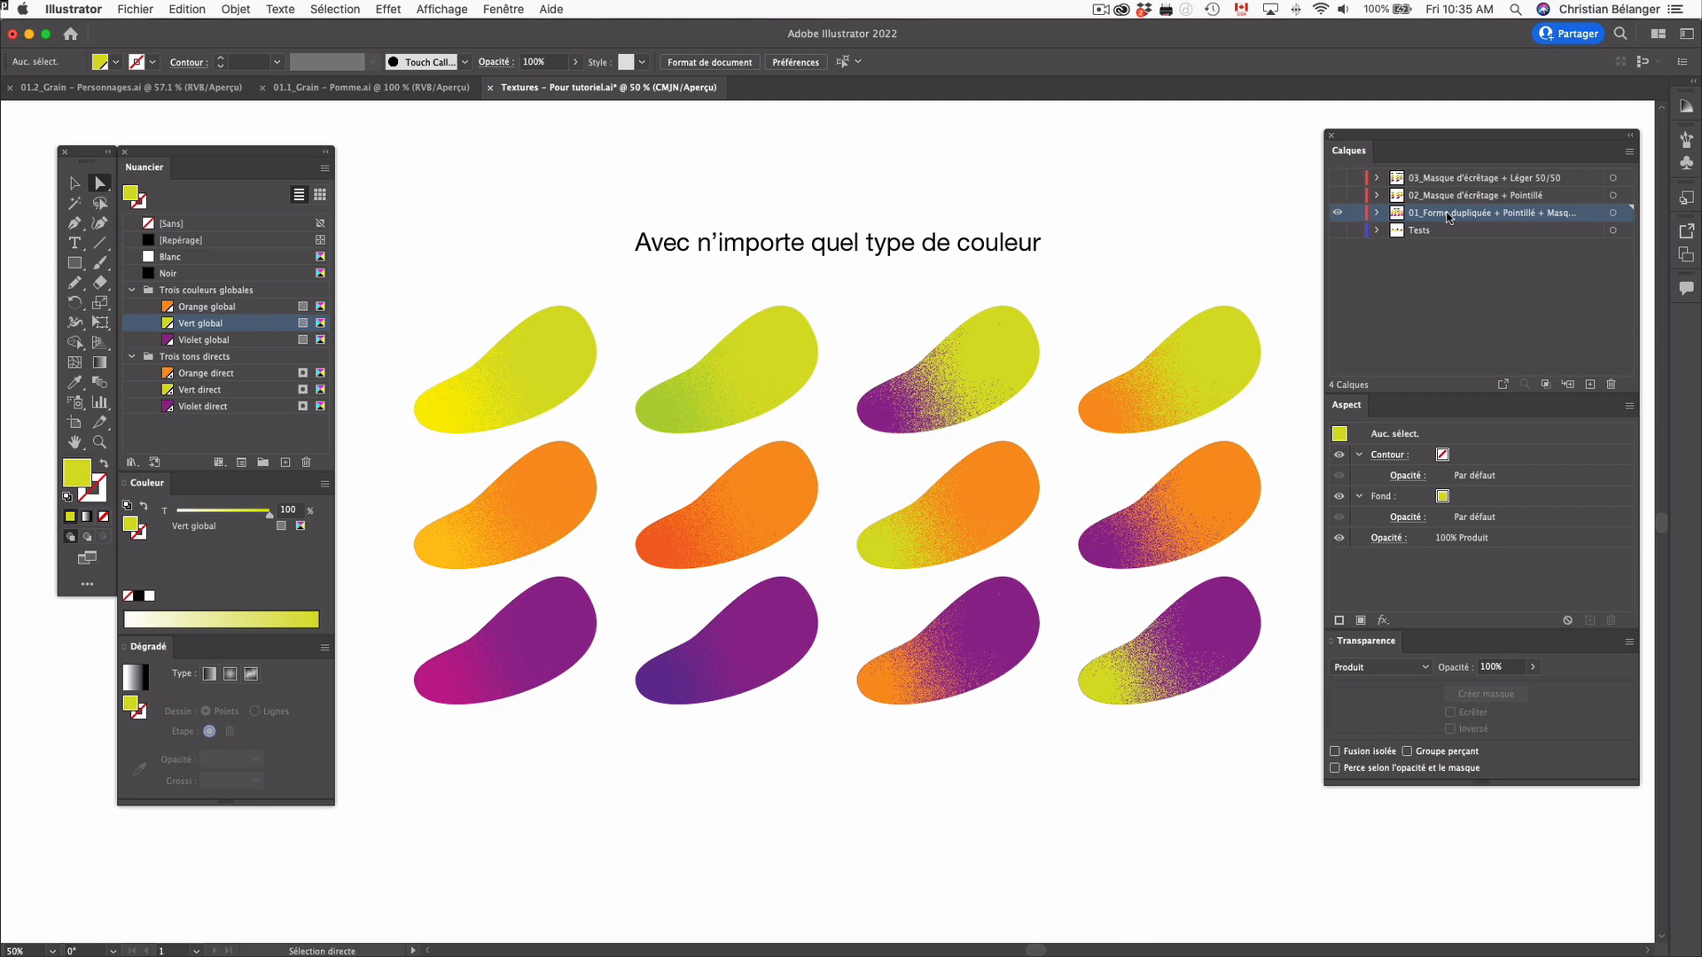
# Try moving the grain-masked overlay shapes of the top two samples in the third column, undoing each move, and clear the selection
pyautogui.moveTo(958, 390); pyautogui.dragTo(1001, 436)
pyautogui.press('super+z')
pyautogui.moveTo(955, 534); pyautogui.dragTo(1005, 585)
pyautogui.press('super+z')
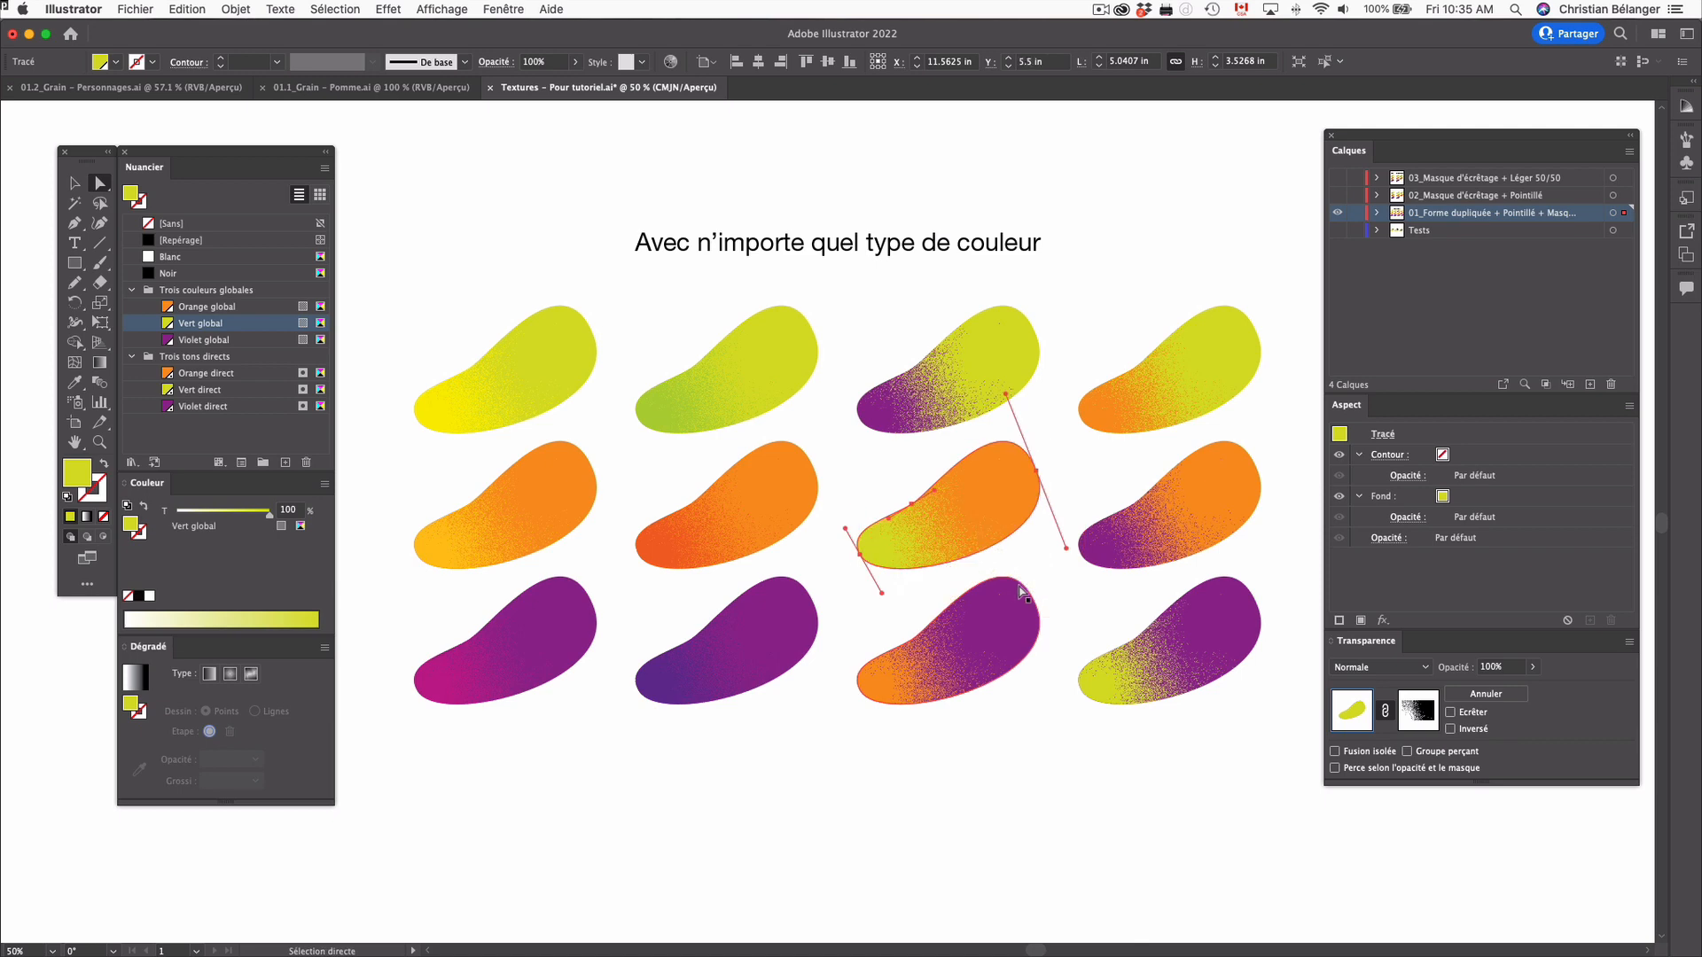
pyautogui.click(997, 787)
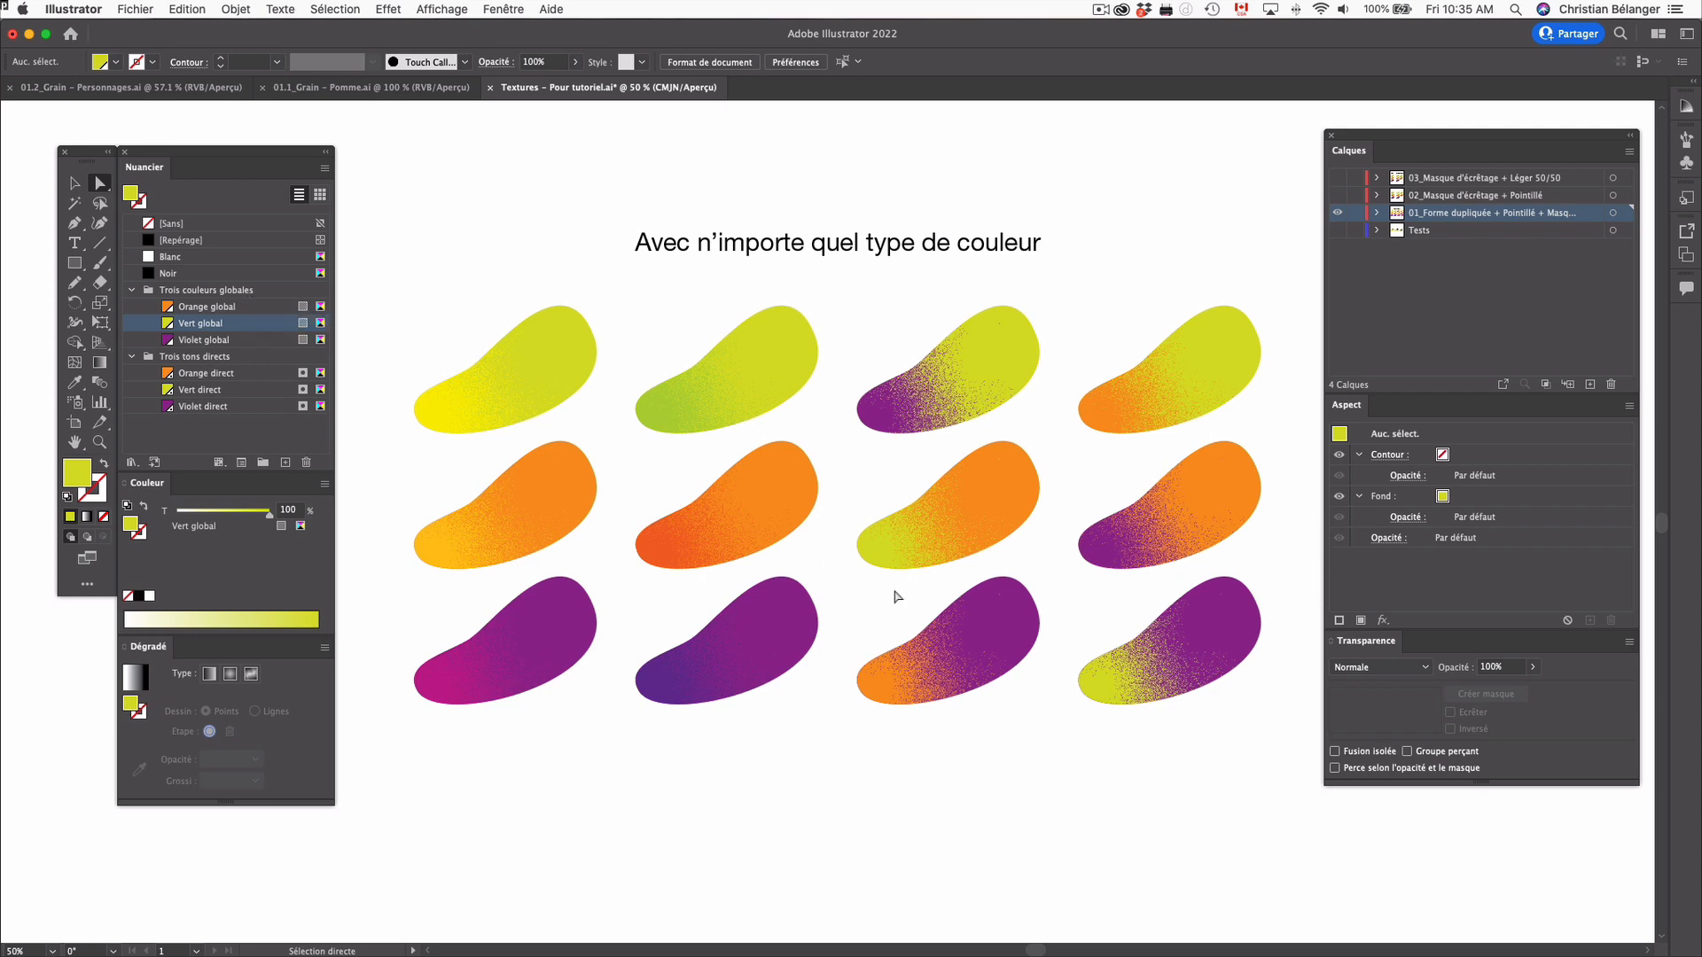
# Try moving the grain-masked overlays of the purple samples in the last row, undoing each change
pyautogui.moveTo(563, 646); pyautogui.dragTo(572, 712)
pyautogui.press('super+z')
pyautogui.moveTo(964, 656); pyautogui.dragTo(1143, 579)
pyautogui.press('super+z')
pyautogui.click(1033, 744)
pyautogui.click(1038, 629)
pyautogui.press('super+z')
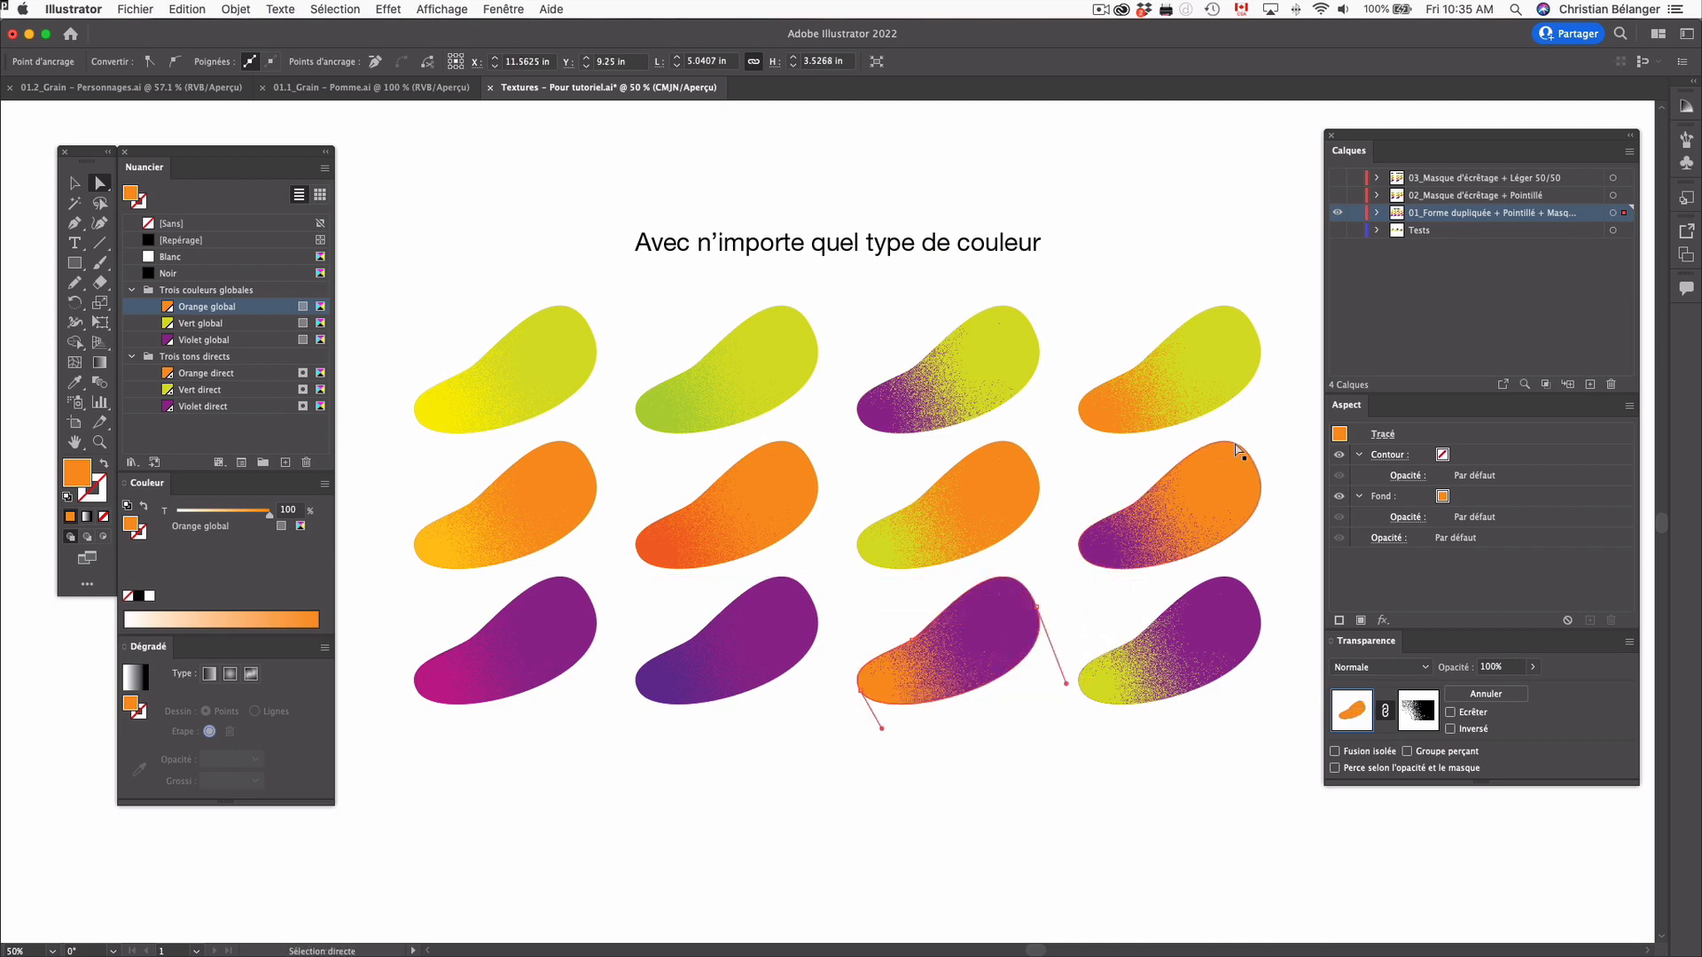
# Hide the 01_Forme dupliquée + Pointillé layer and show the 02_Masque d'écrêtage + Pointillé layer
pyautogui.click(1337, 213)
pyautogui.click(1339, 196)
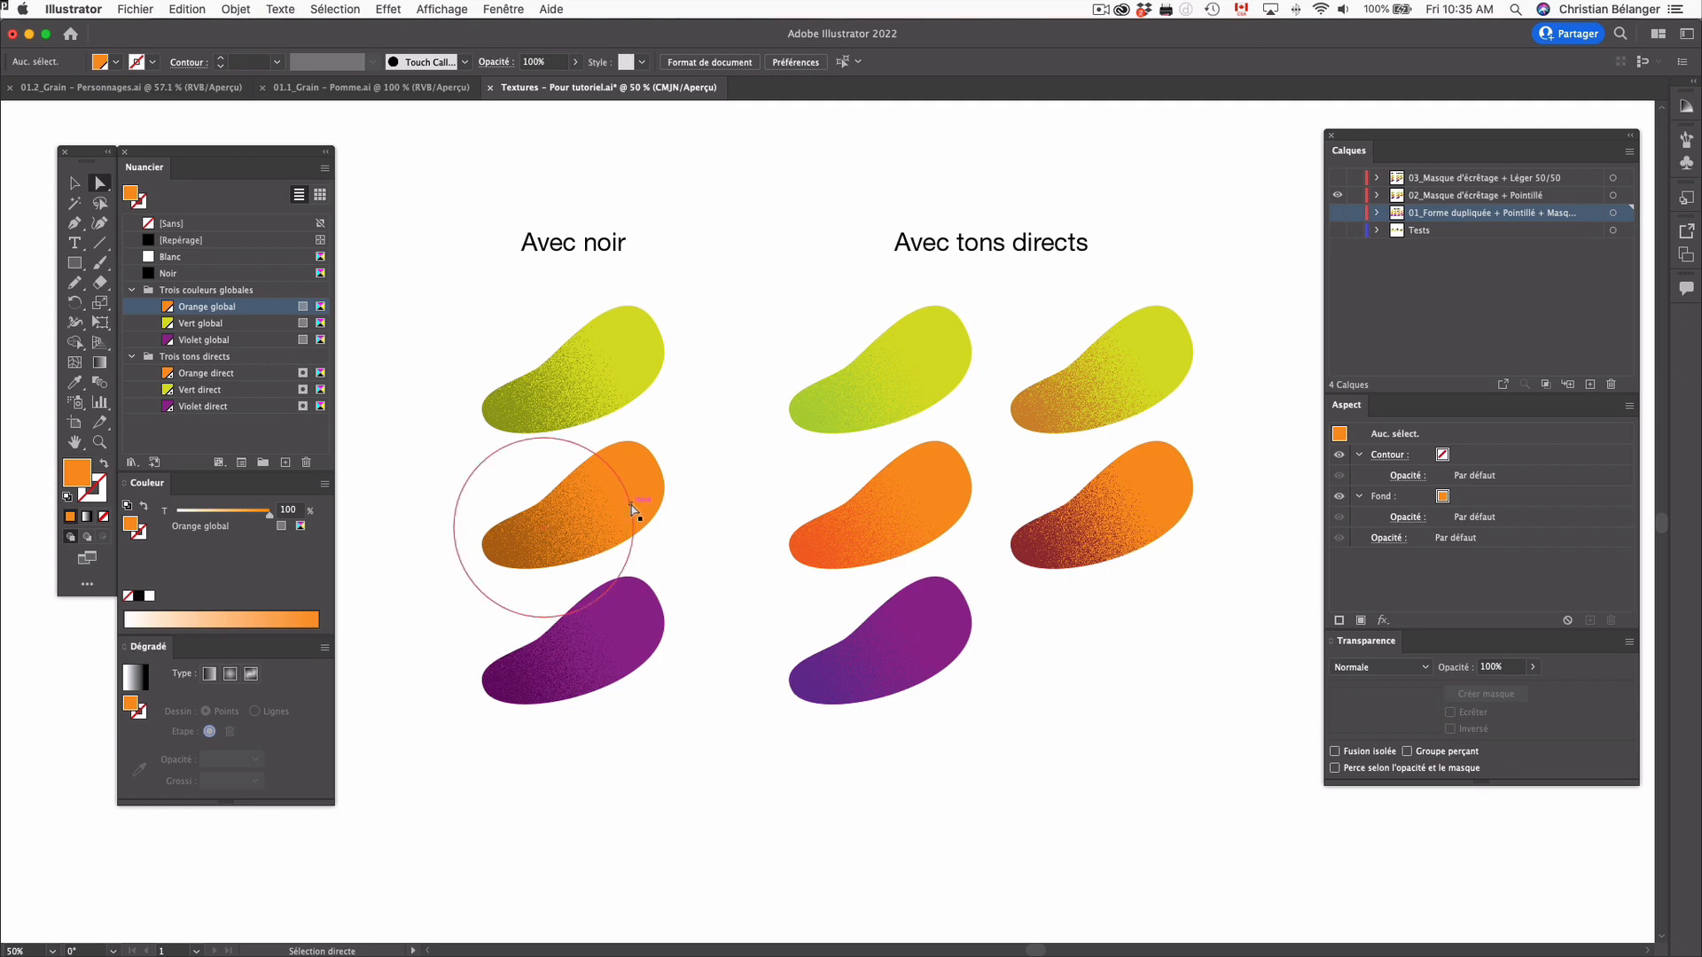
# Shift the grain gradient circle over the orange Avec noir sample to the left and raise its rightmost anchor slightly
pyautogui.moveTo(550, 544)
pyautogui.mouseDown()
pyautogui.moveTo(570, 560)
pyautogui.moveTo(477, 568)
pyautogui.moveTo(476, 588)
pyautogui.moveTo(512, 546)
pyautogui.moveTo(592, 510)
pyautogui.moveTo(624, 519)
pyautogui.moveTo(518, 563)
pyautogui.moveTo(532, 528)
pyautogui.moveTo(589, 537)
pyautogui.moveTo(496, 541)
pyautogui.moveTo(539, 558)
pyautogui.mouseUp()
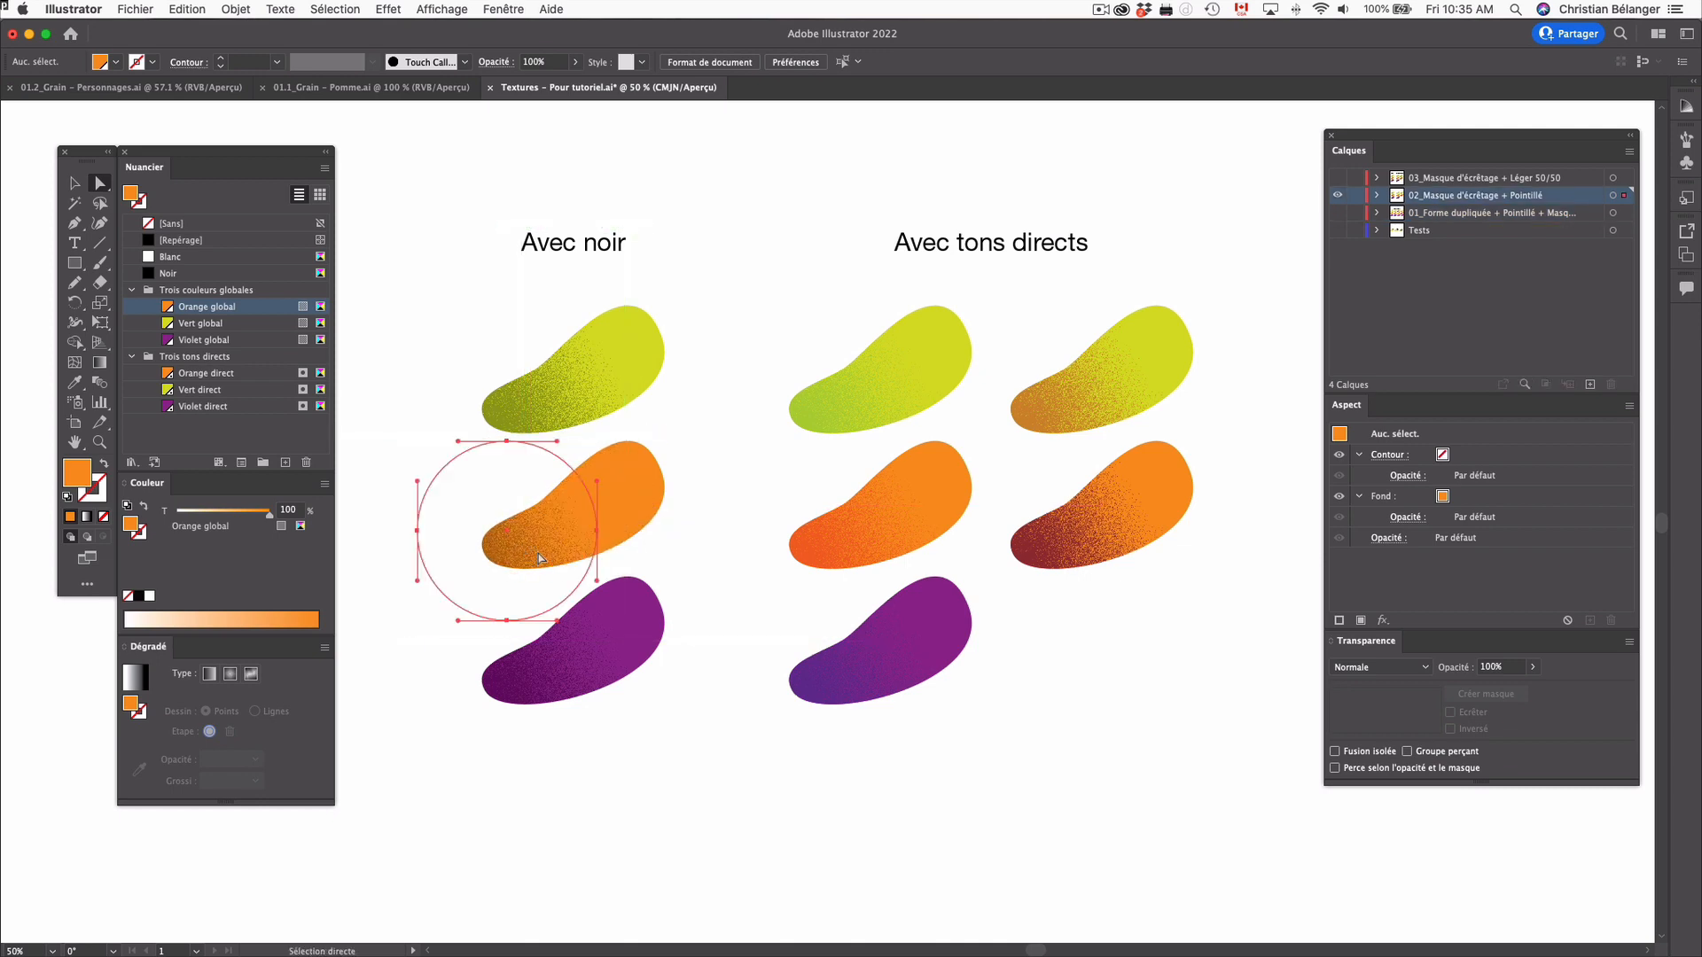
pyautogui.click(597, 532)
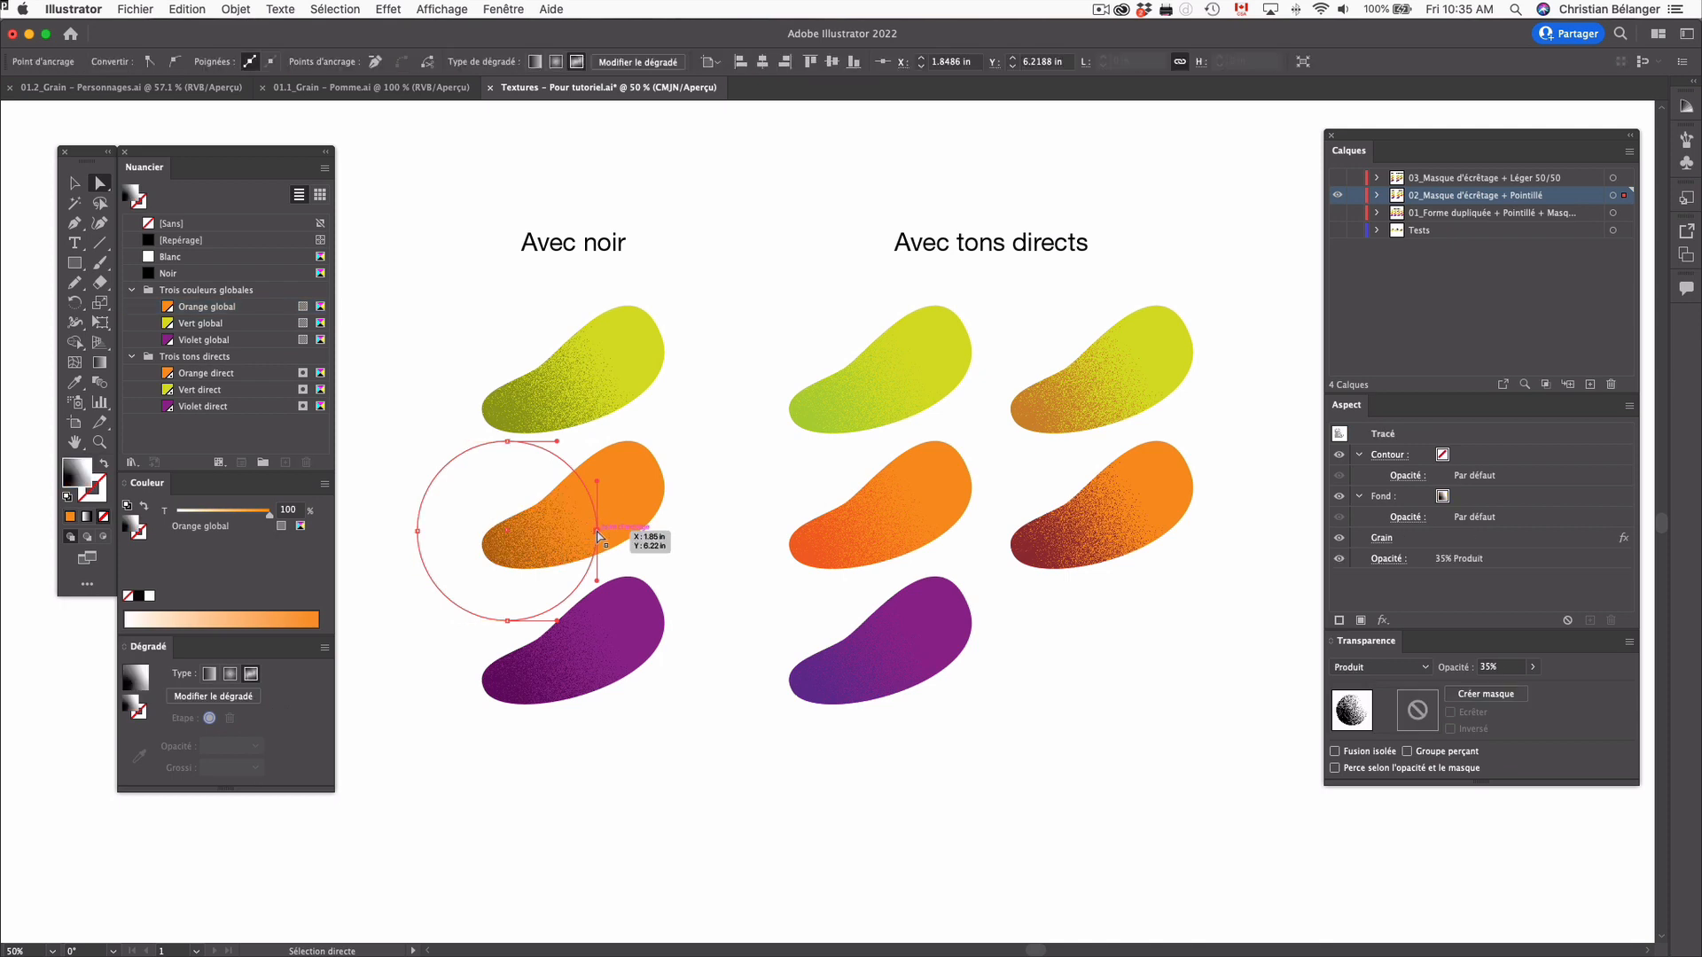
pyautogui.moveTo(598, 533)
pyautogui.mouseDown()
pyautogui.moveTo(530, 537)
pyautogui.moveTo(719, 459)
pyautogui.moveTo(709, 518)
pyautogui.moveTo(608, 555)
pyautogui.moveTo(564, 535)
pyautogui.moveTo(599, 523)
pyautogui.mouseUp()
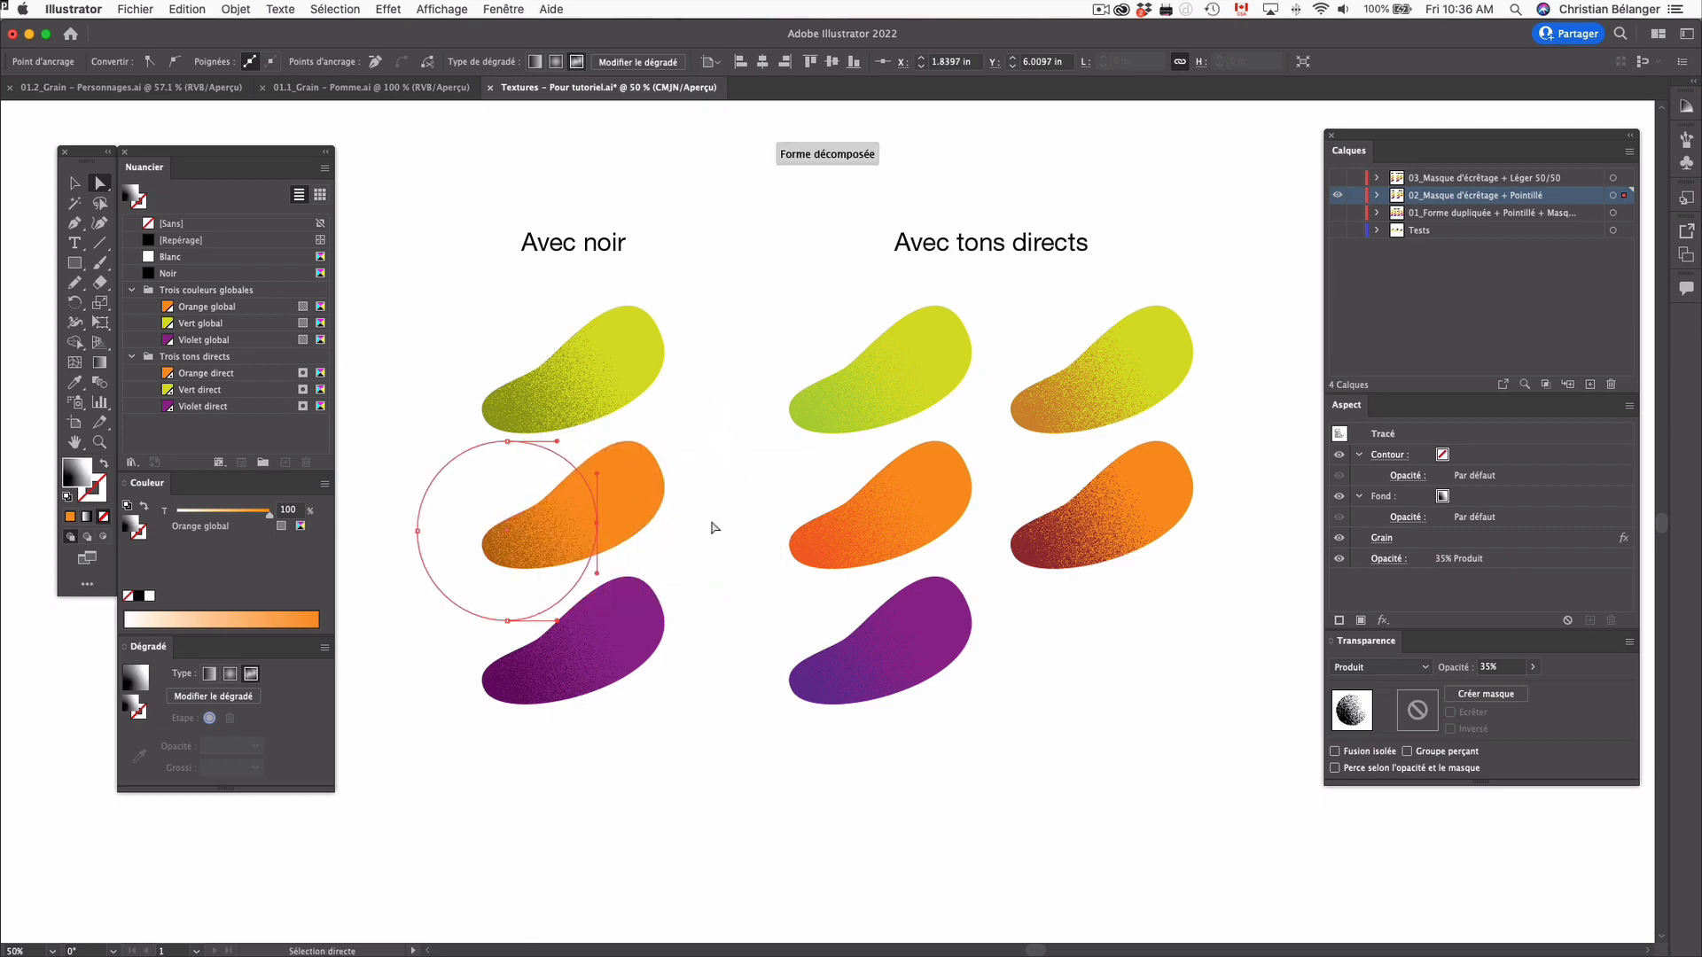
# Try reshaping the narrow end of the orange Avec noir clipping shape with its anchor's curve handle, and clear the selection
pyautogui.click(683, 505)
pyautogui.click(658, 519)
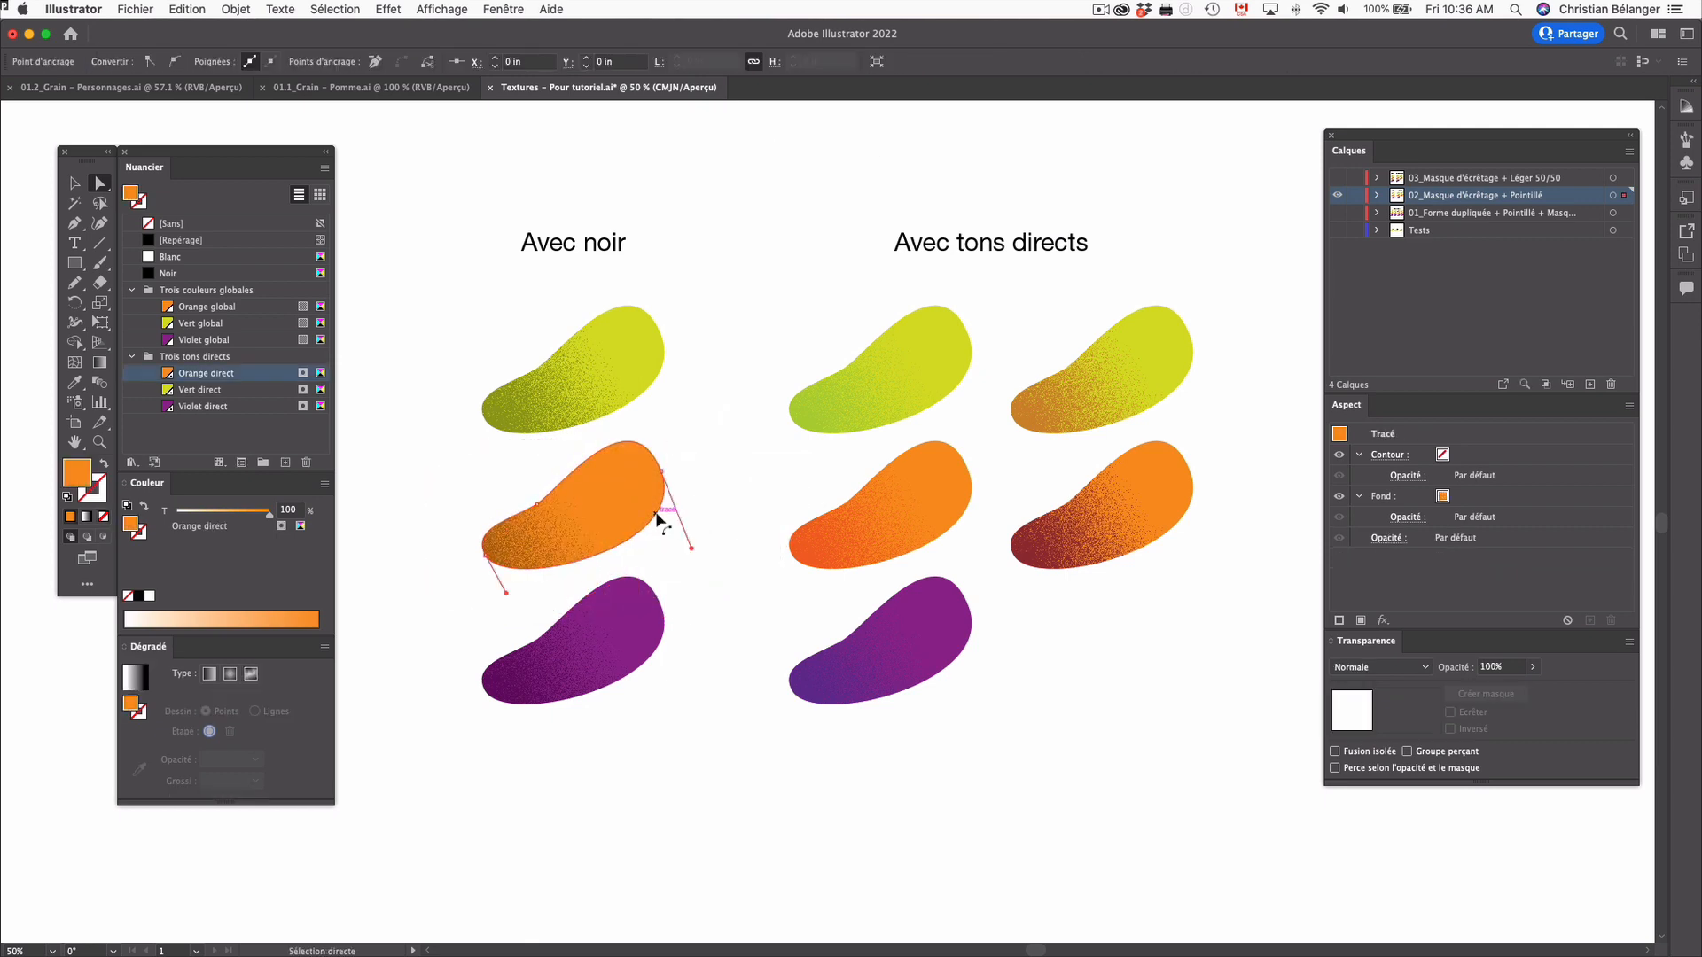
pyautogui.moveTo(506, 592); pyautogui.dragTo(547, 603)
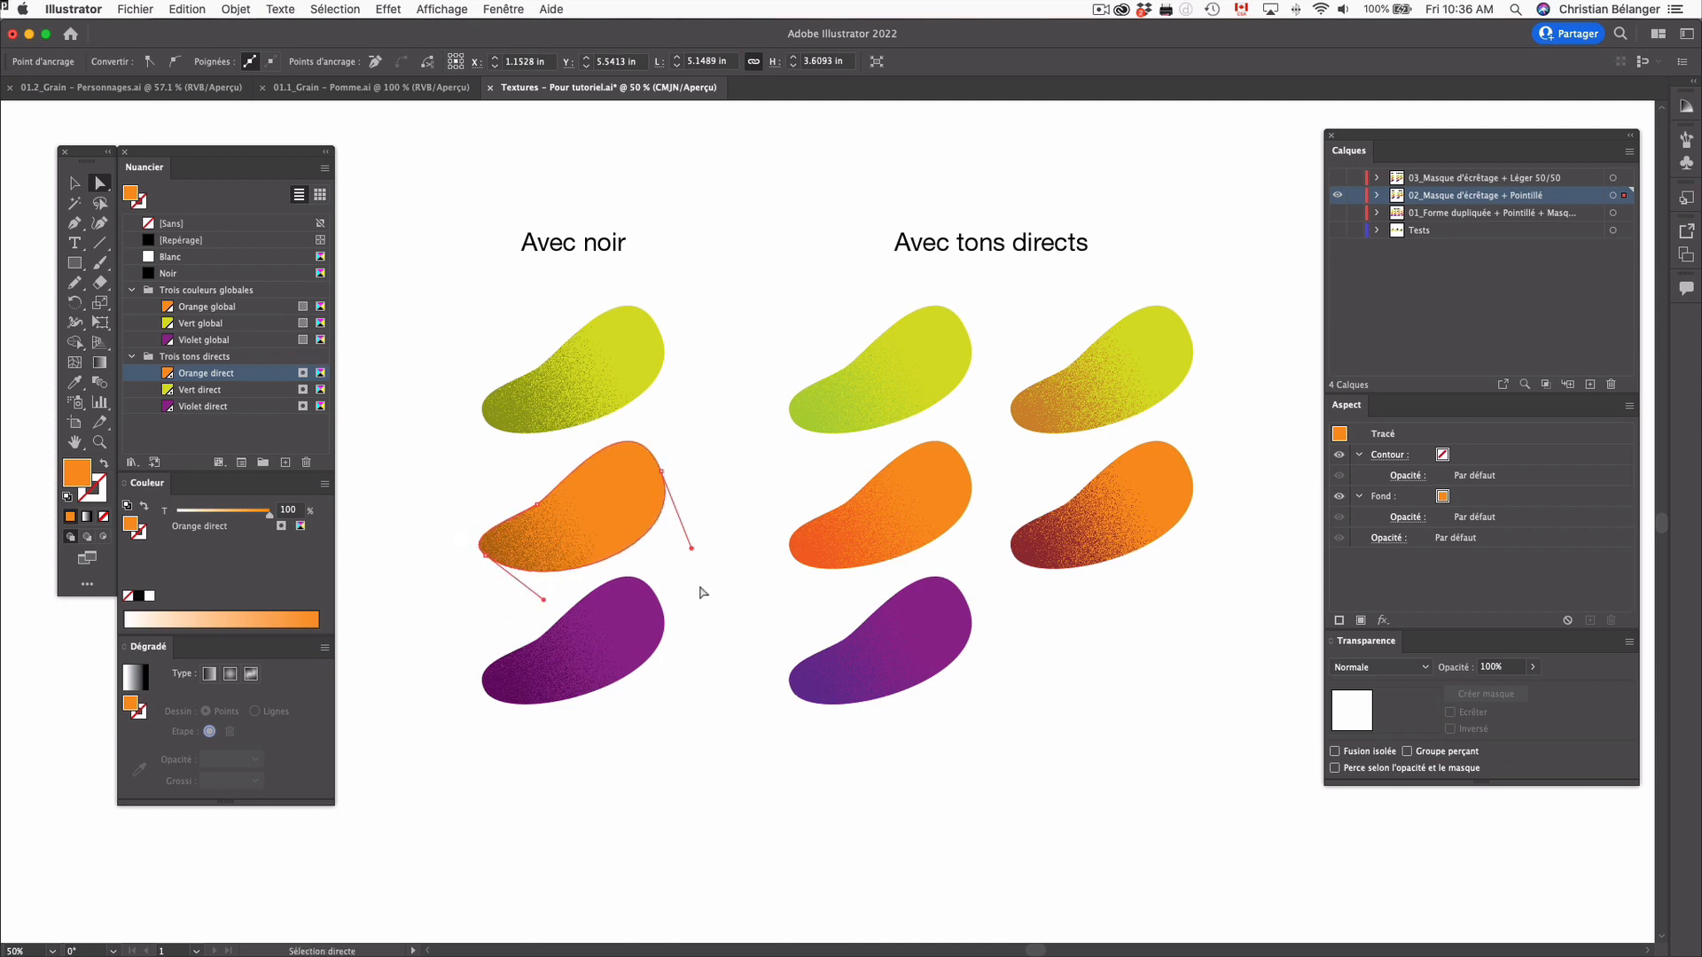
pyautogui.click(701, 592)
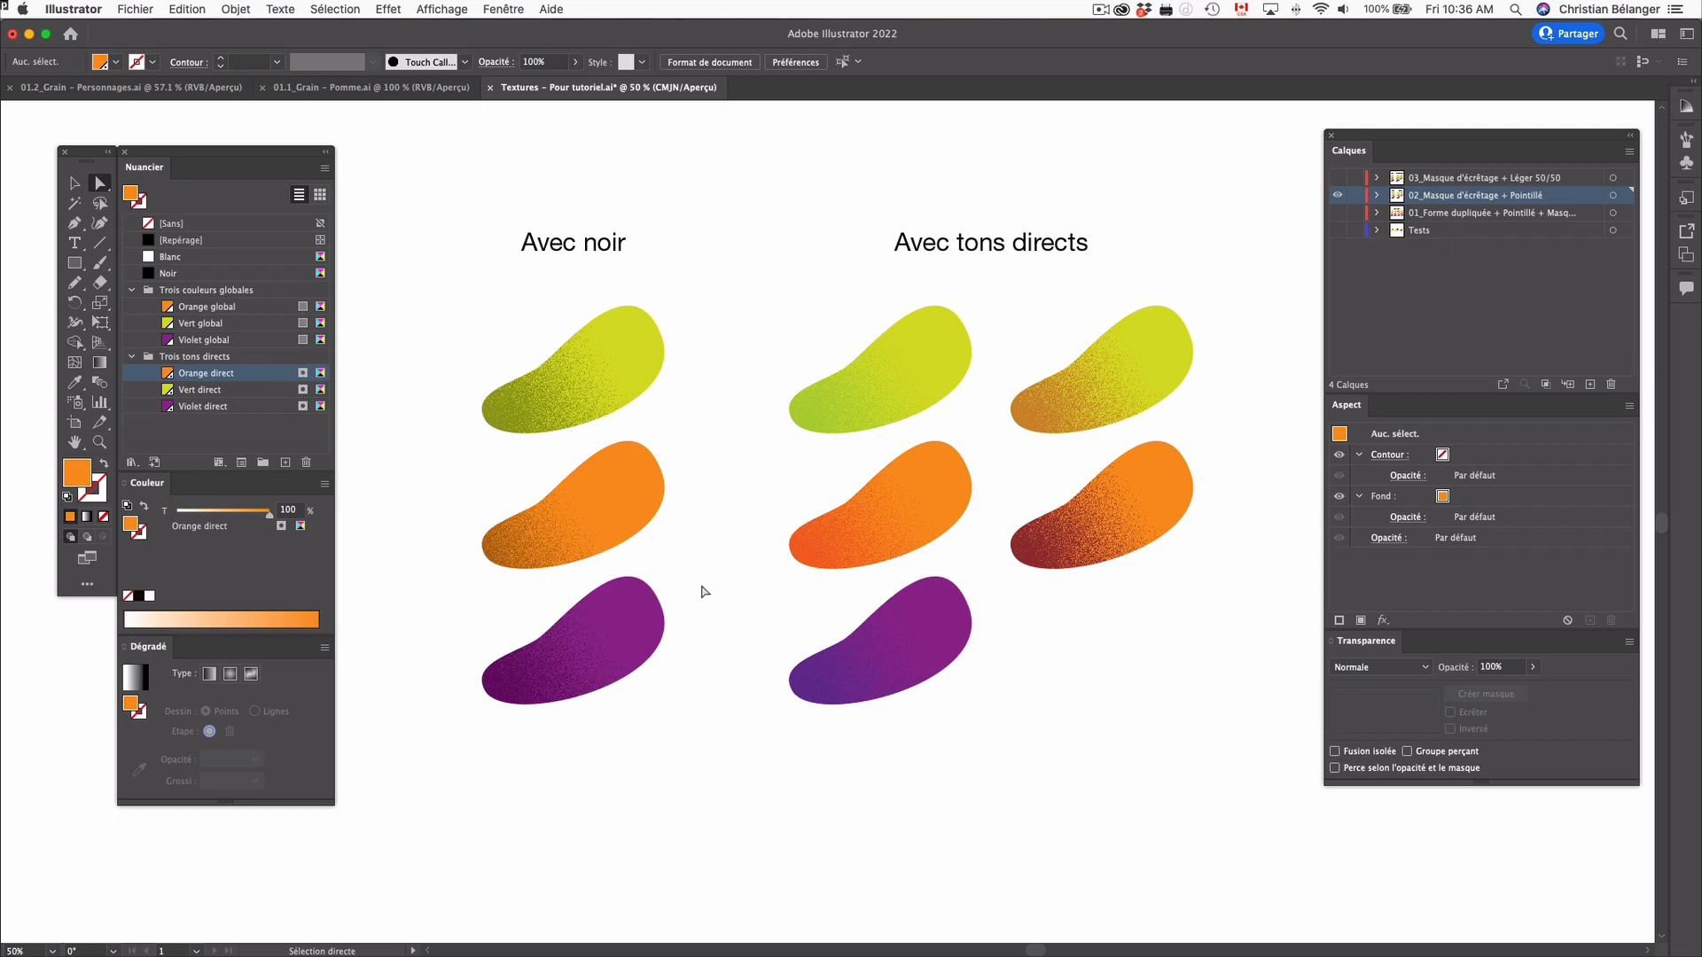
# Try Orange global as the fill of the left orange Avec tons directs grain circle and on its lower gradient stop, restoring Orange direct
pyautogui.click(858, 544)
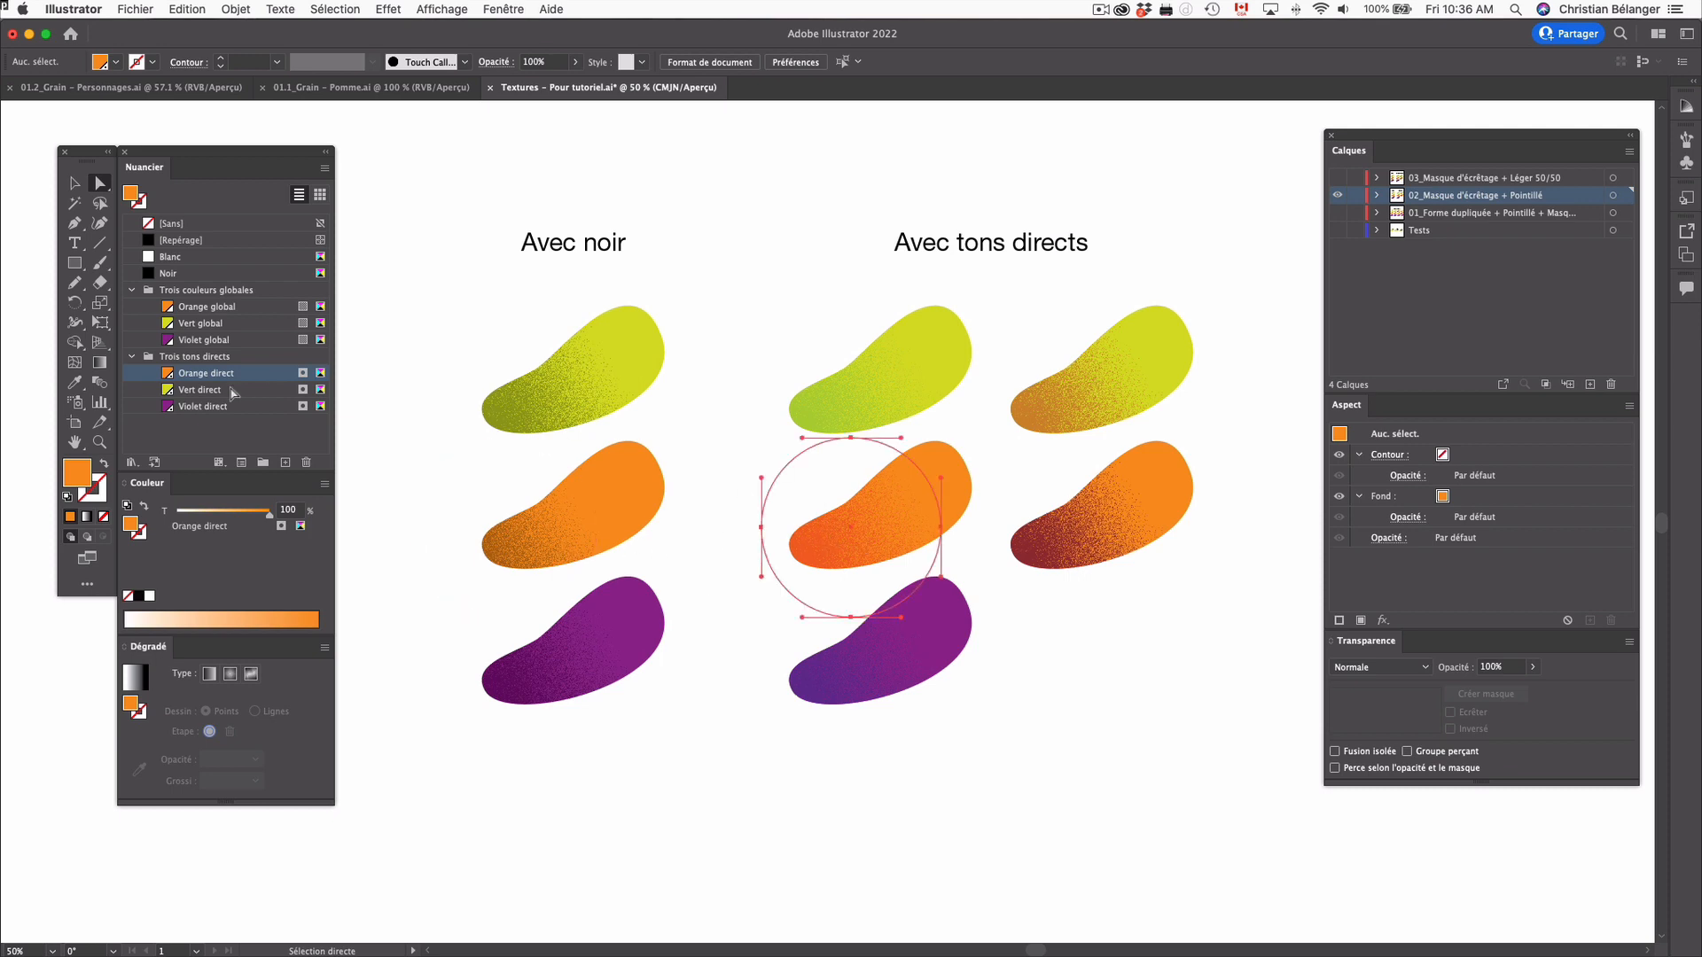
pyautogui.click(227, 306)
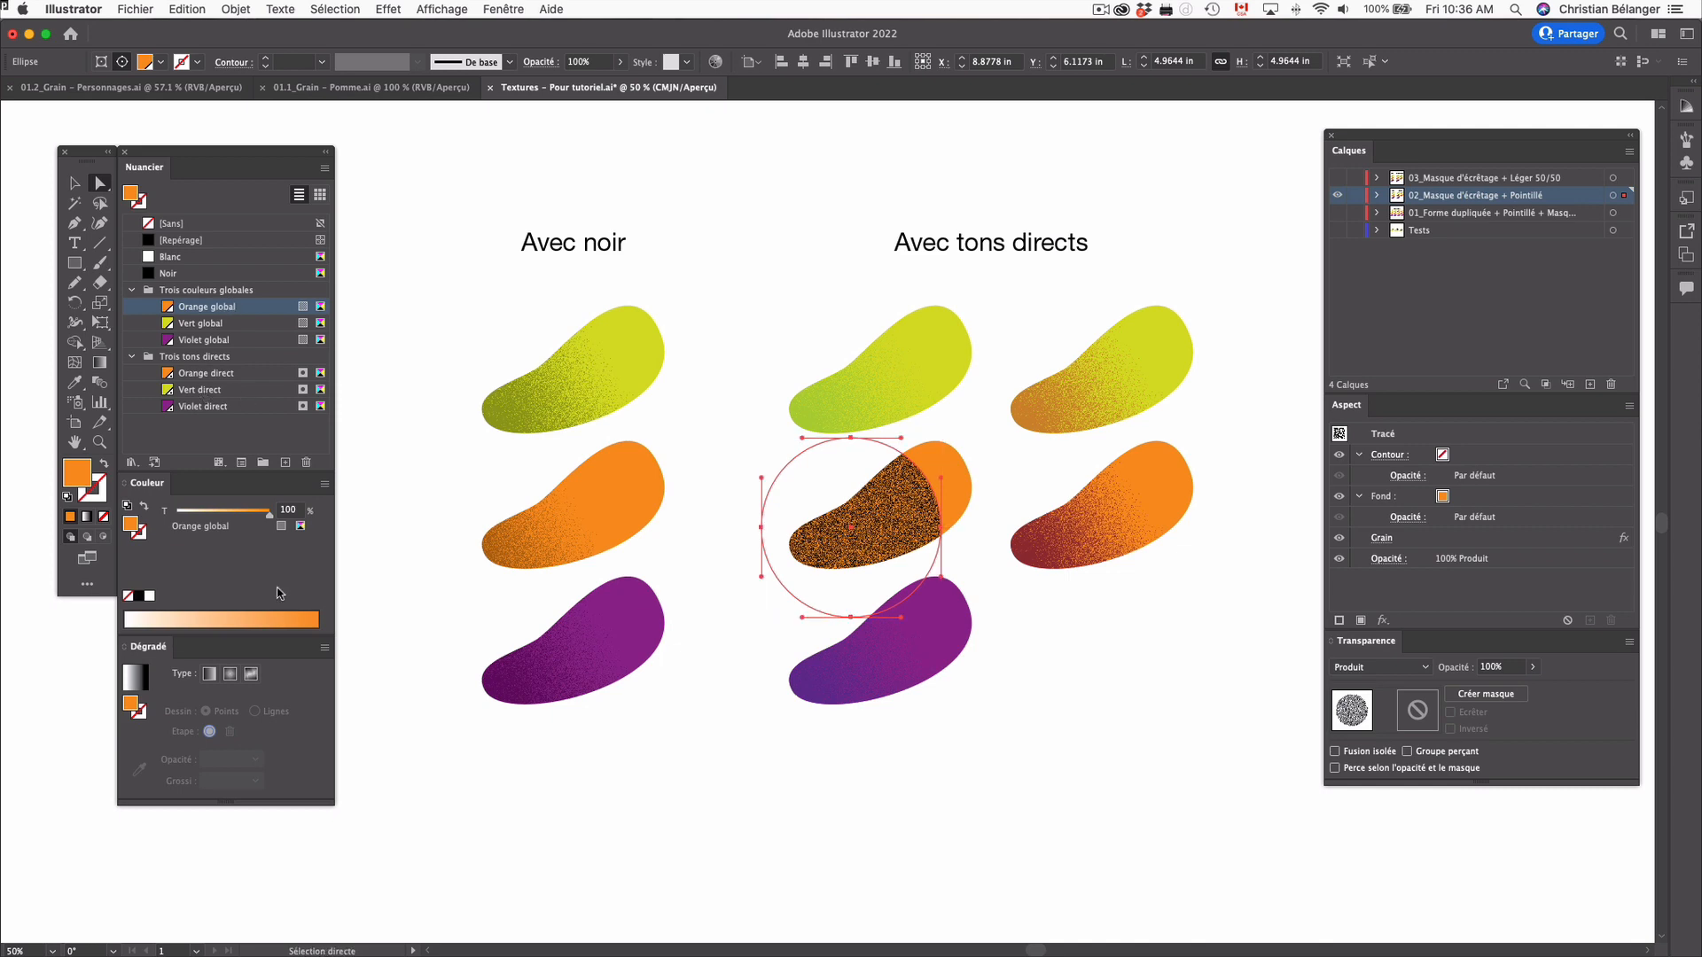
pyautogui.press('g')
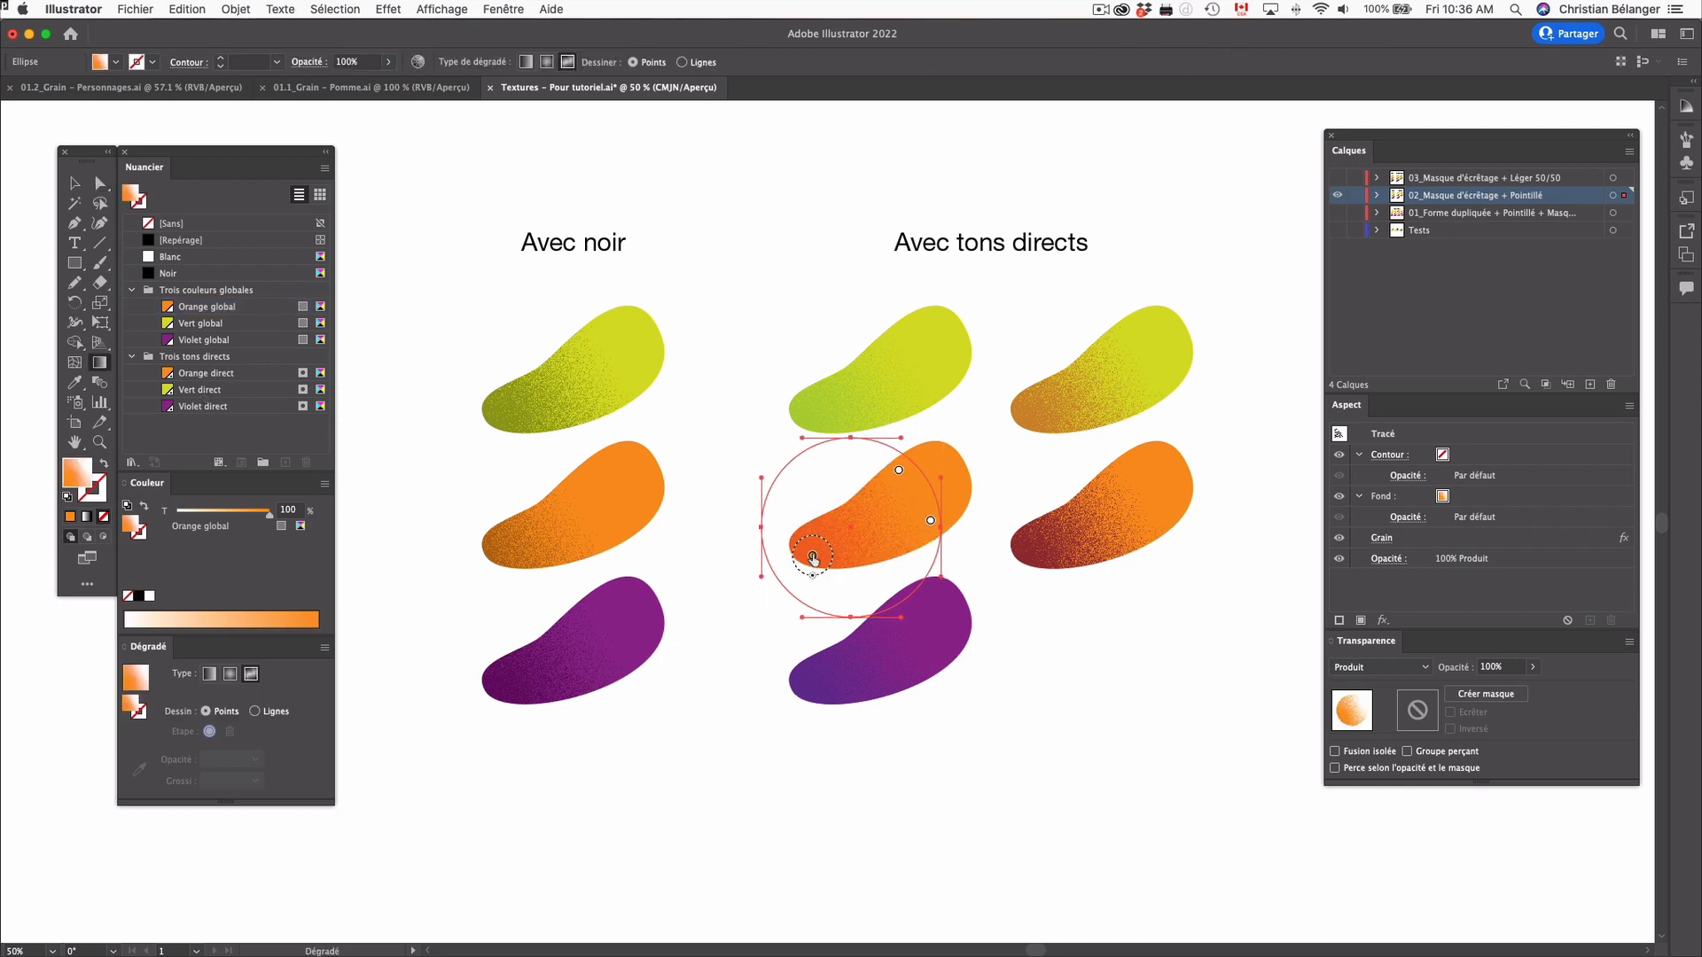
pyautogui.doubleClick(813, 556)
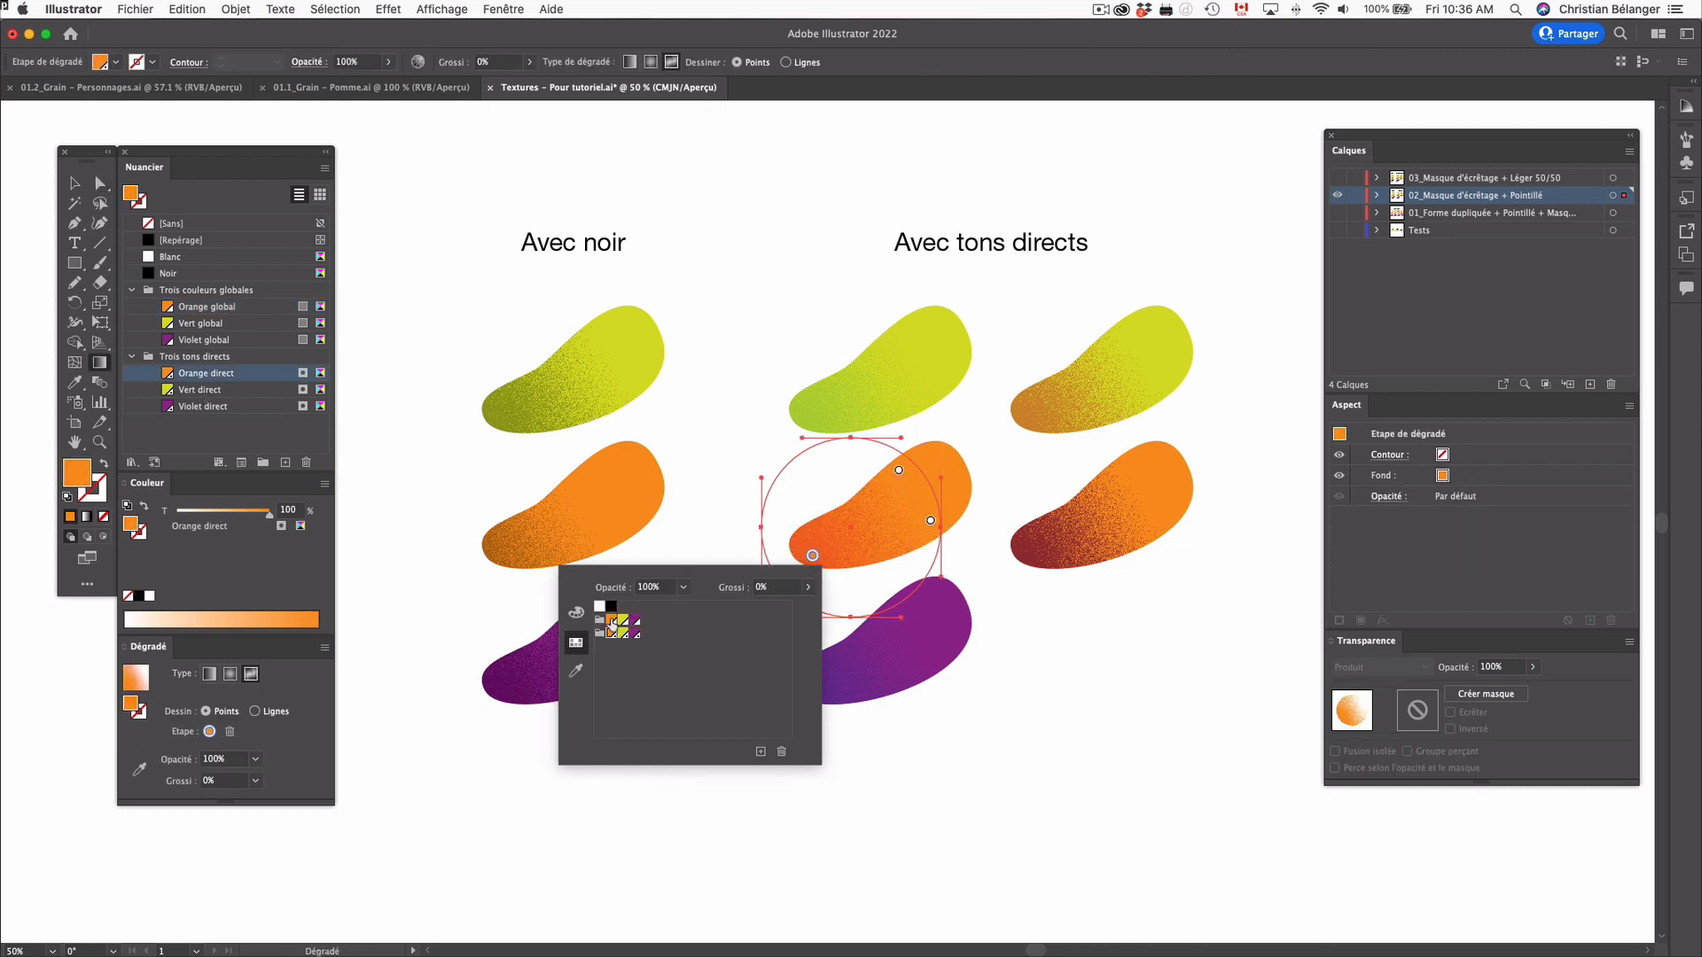
pyautogui.click(611, 621)
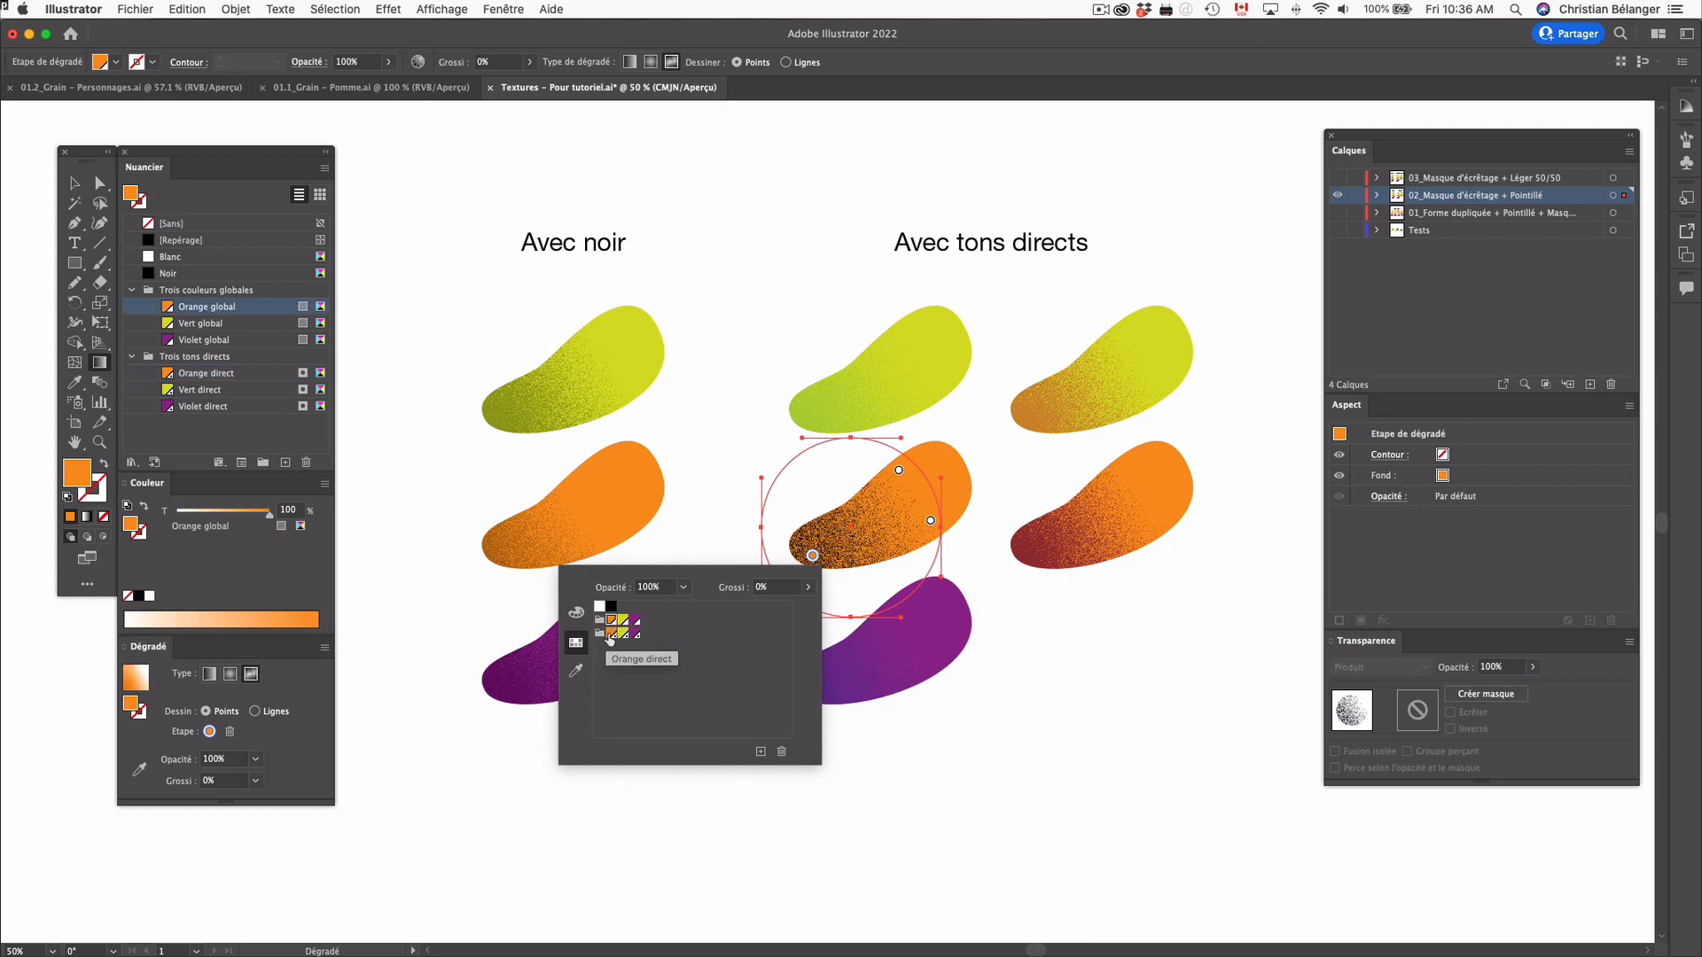
pyautogui.click(612, 635)
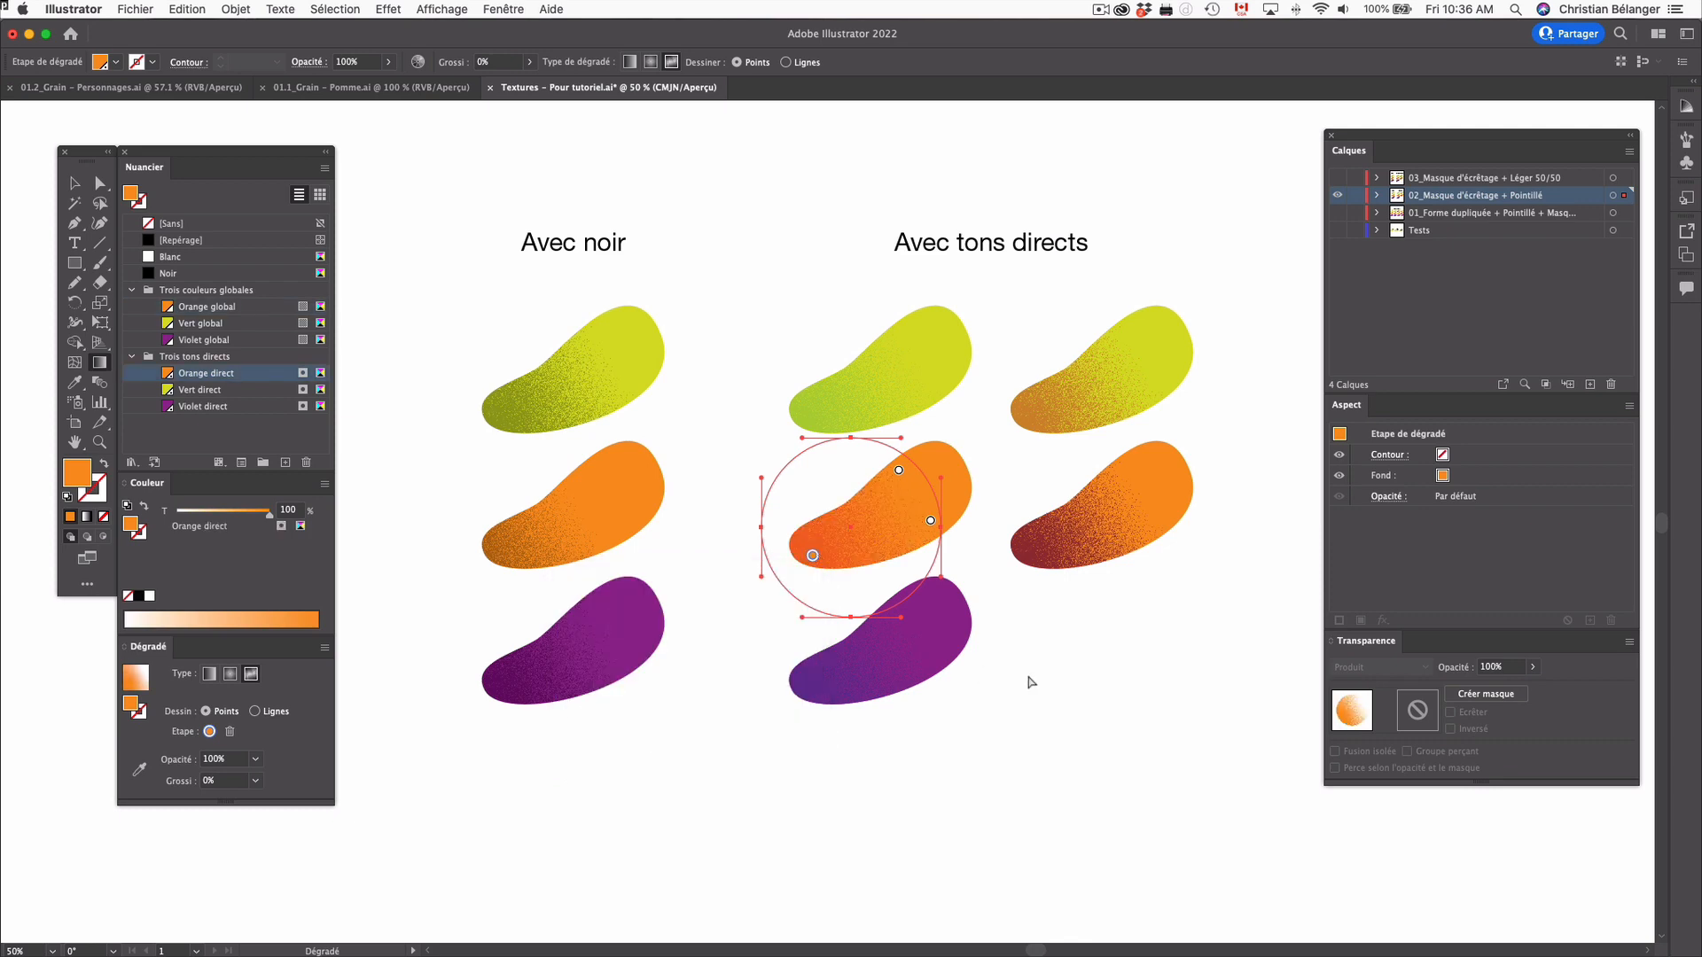
pyautogui.press('a')
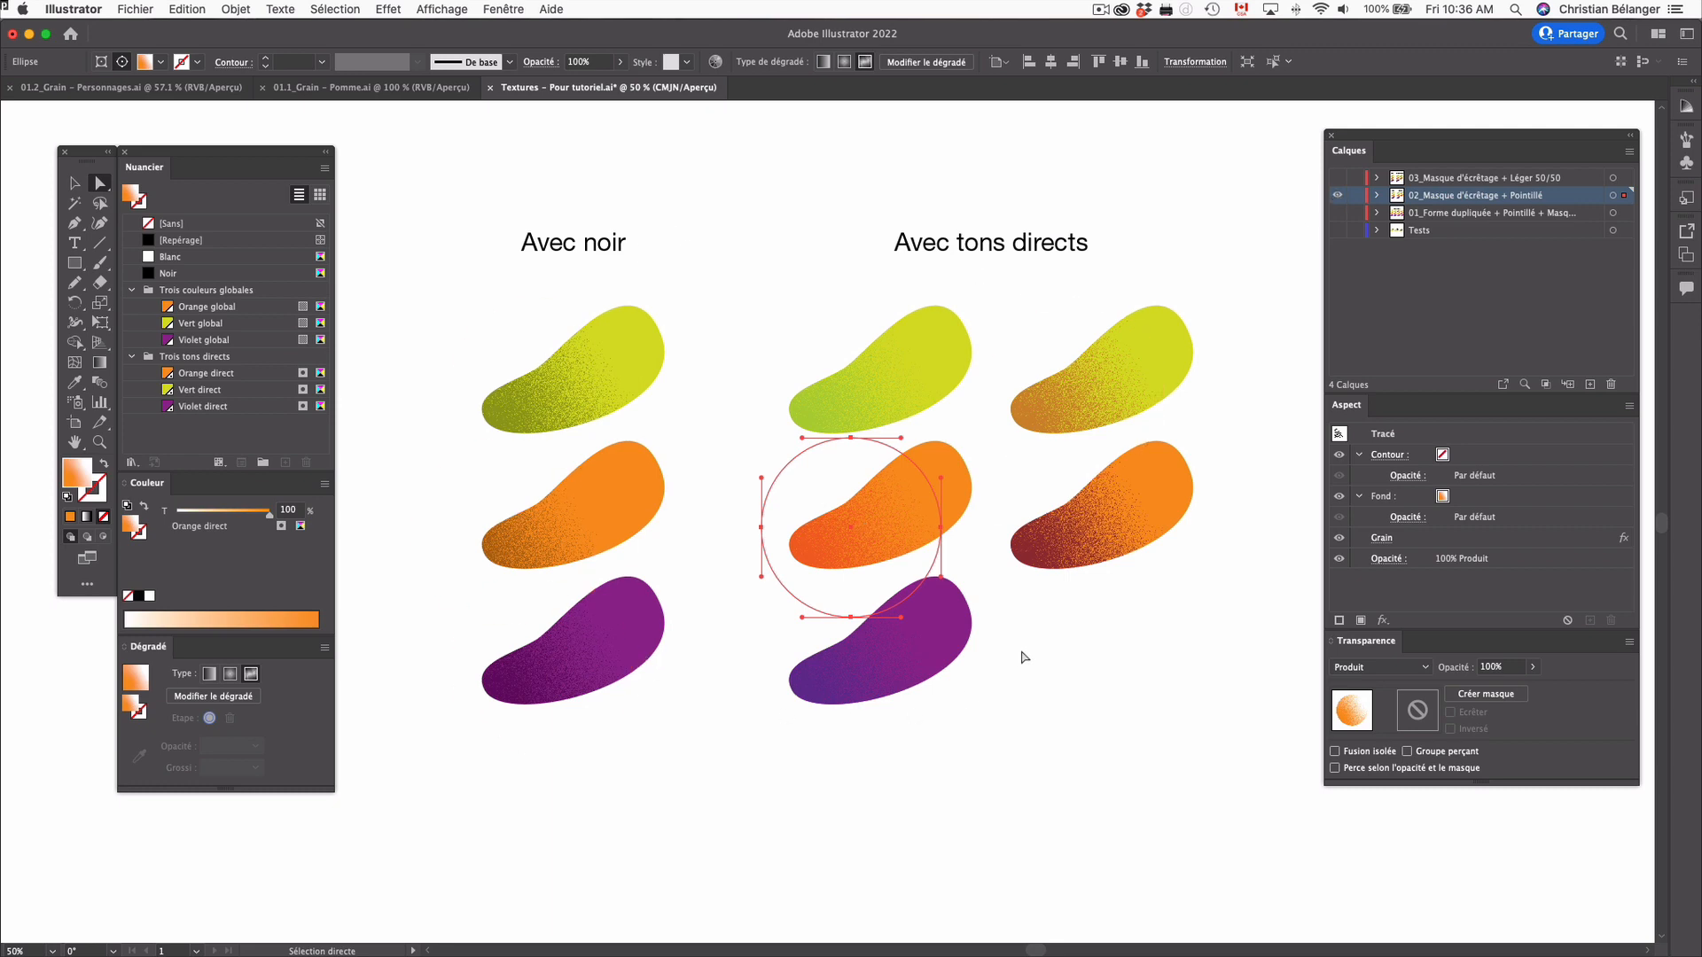
# Hide the 02_Masque d'écrêtage + Pointillé layer and show the 03_Masque d'écrêtage + Léger 50/50 layer
pyautogui.click(1338, 197)
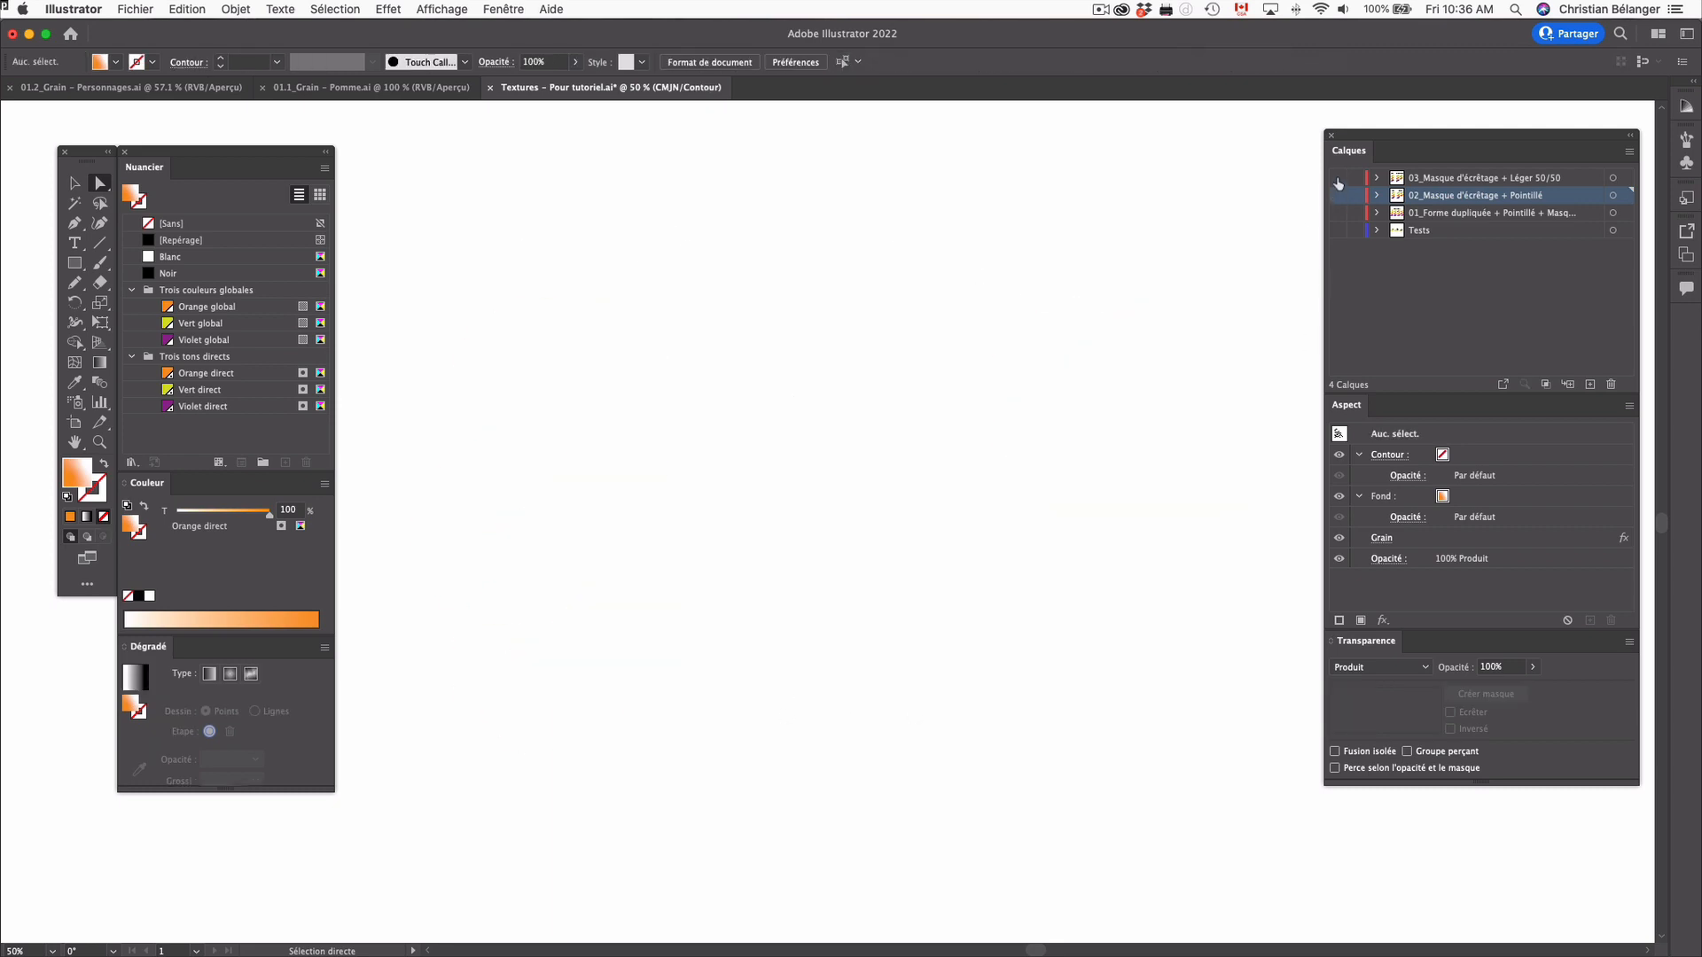
pyautogui.click(1338, 179)
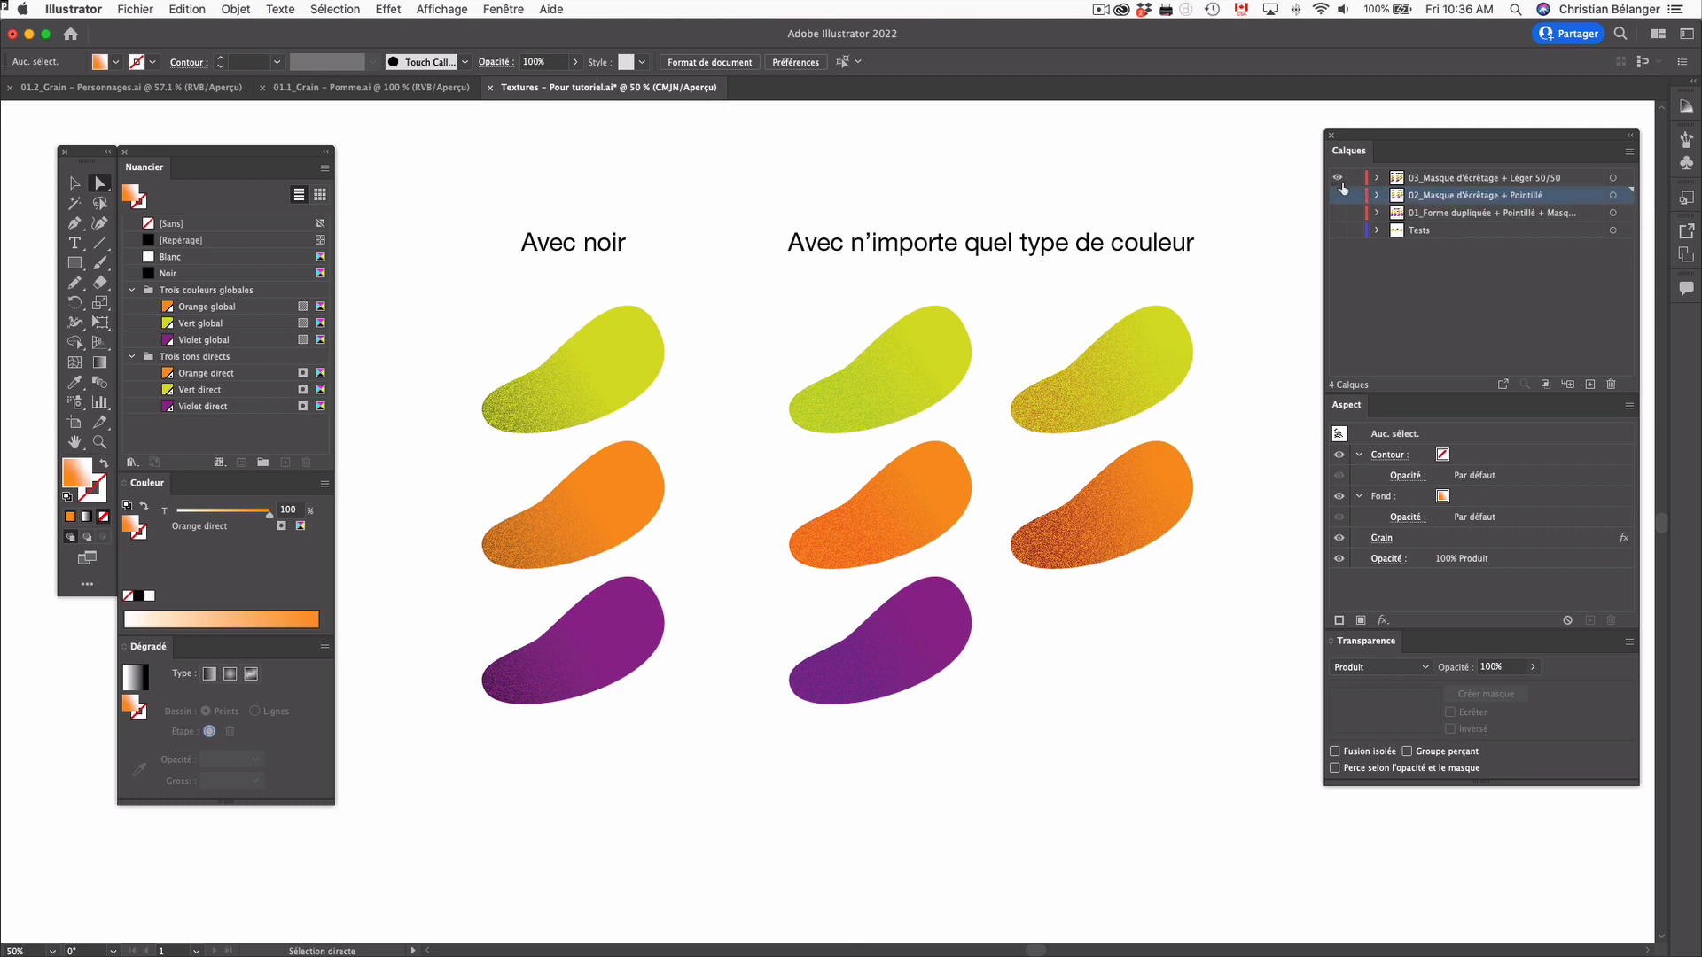
# Recolour the 50% gradient stop of the middle orange sample's grain overlay, trying Violet direct before setting Violet global, and clear the selection
pyautogui.click(863, 540)
pyautogui.press('g')
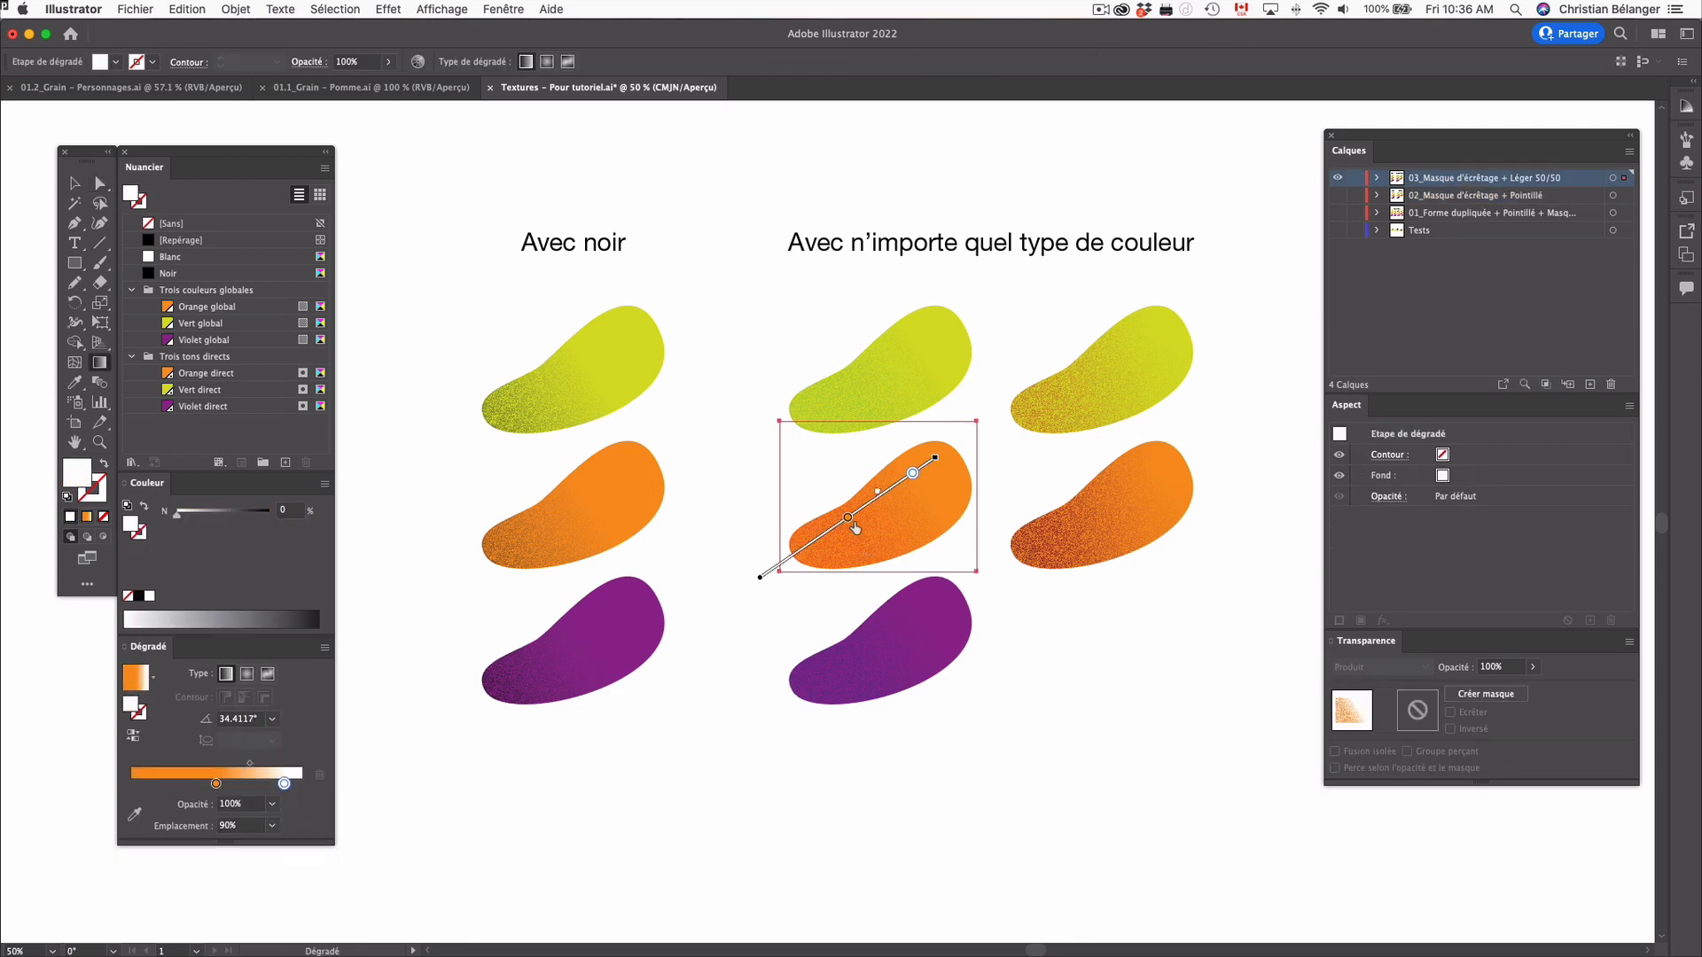
pyautogui.doubleClick(848, 521)
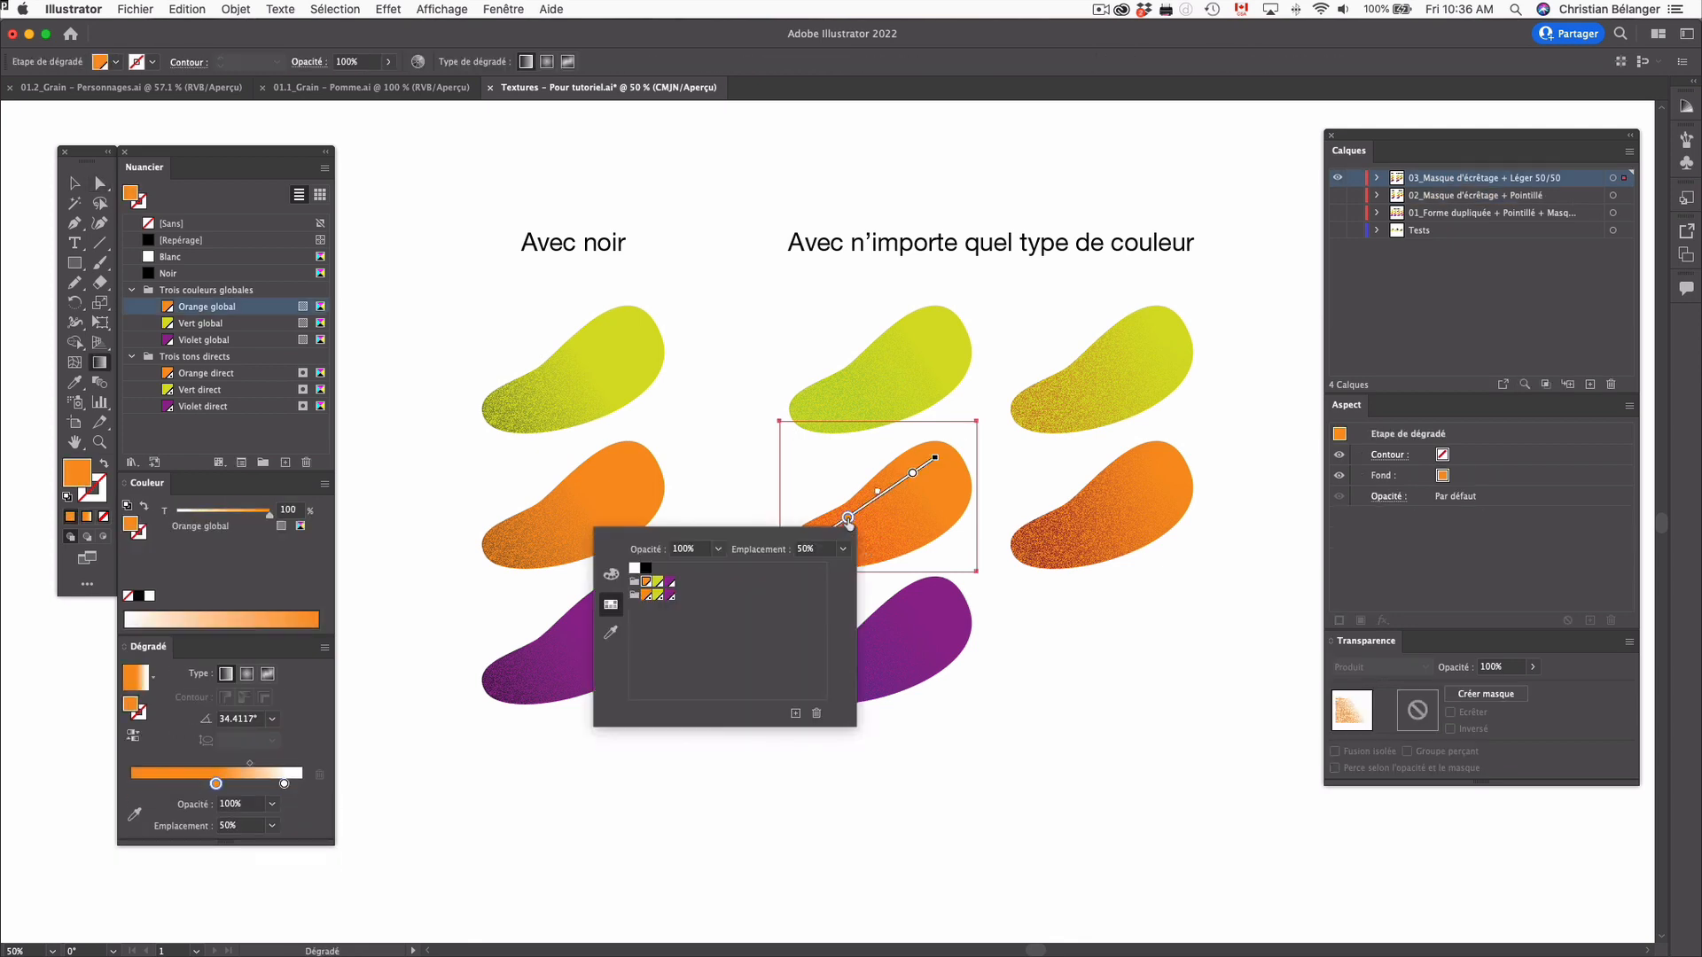
pyautogui.click(670, 595)
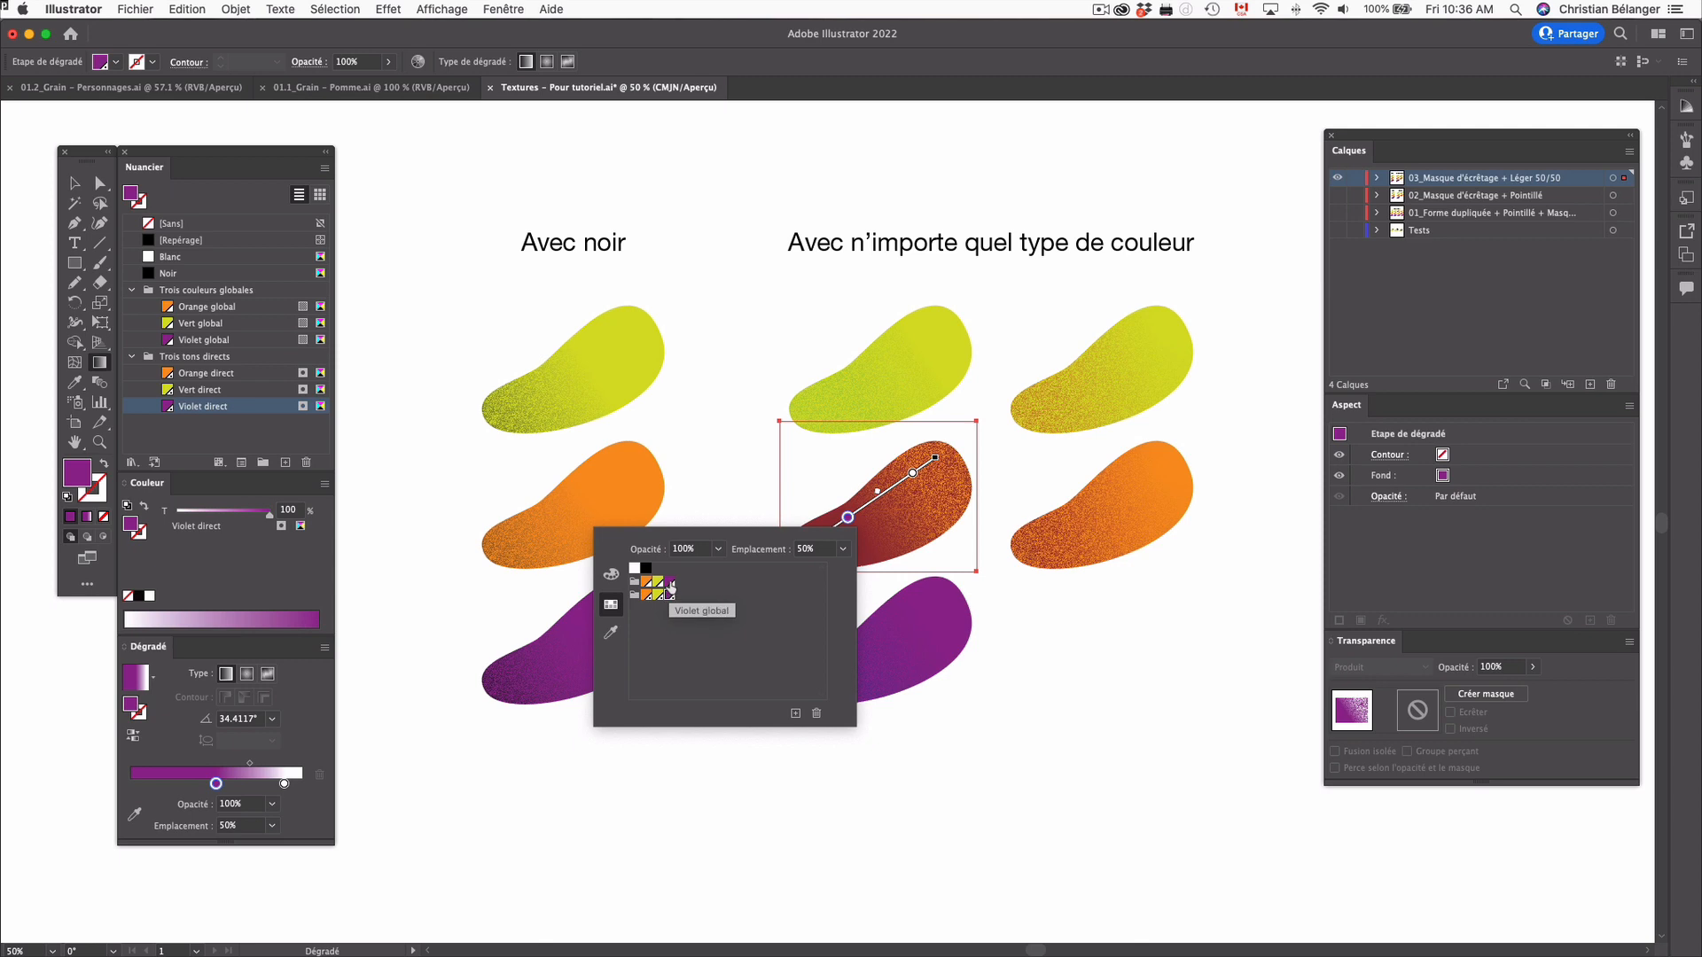
pyautogui.click(670, 582)
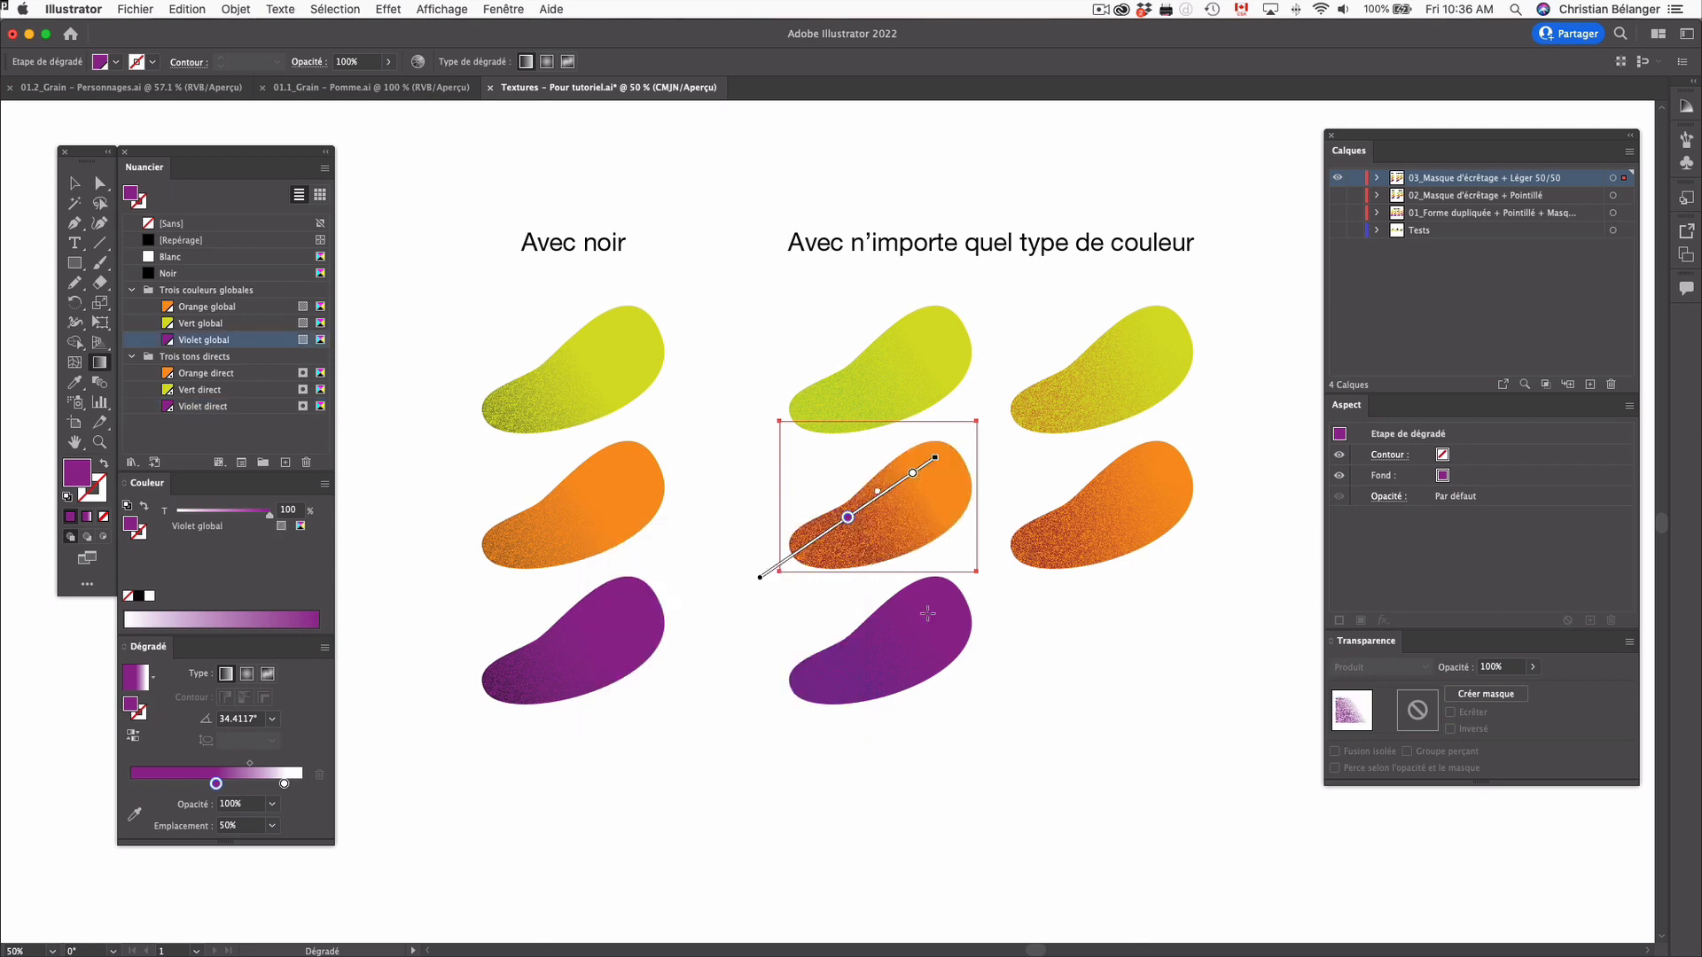
pyautogui.click(1013, 663)
pyautogui.click(1011, 662)
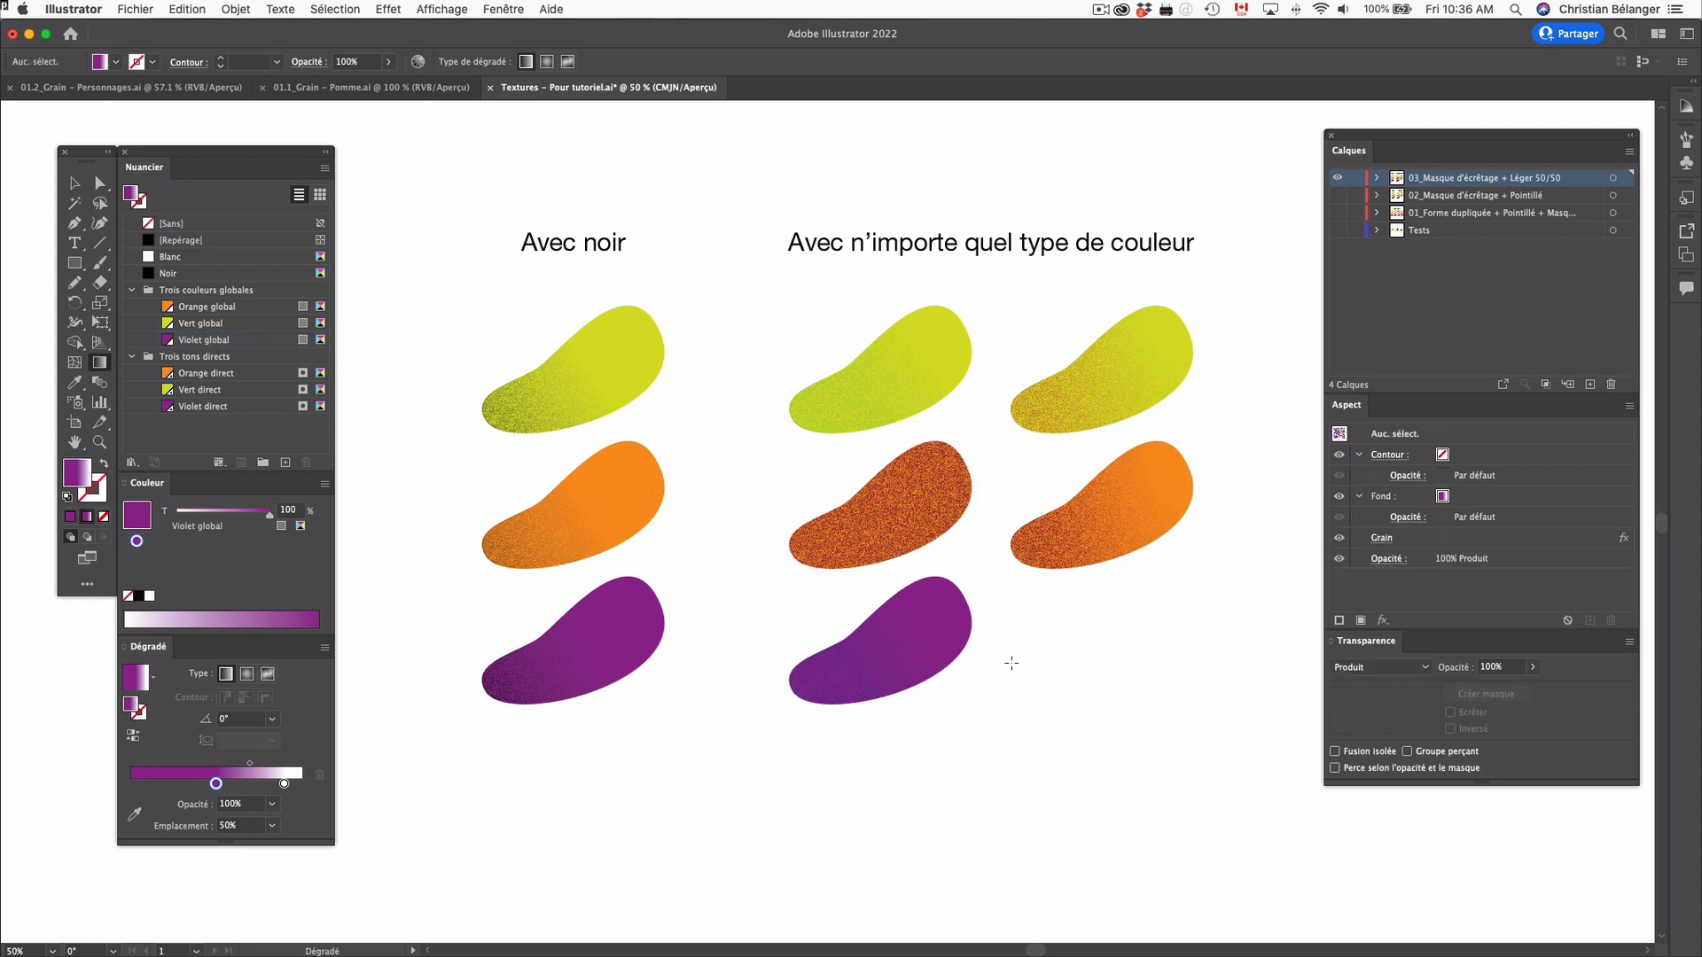